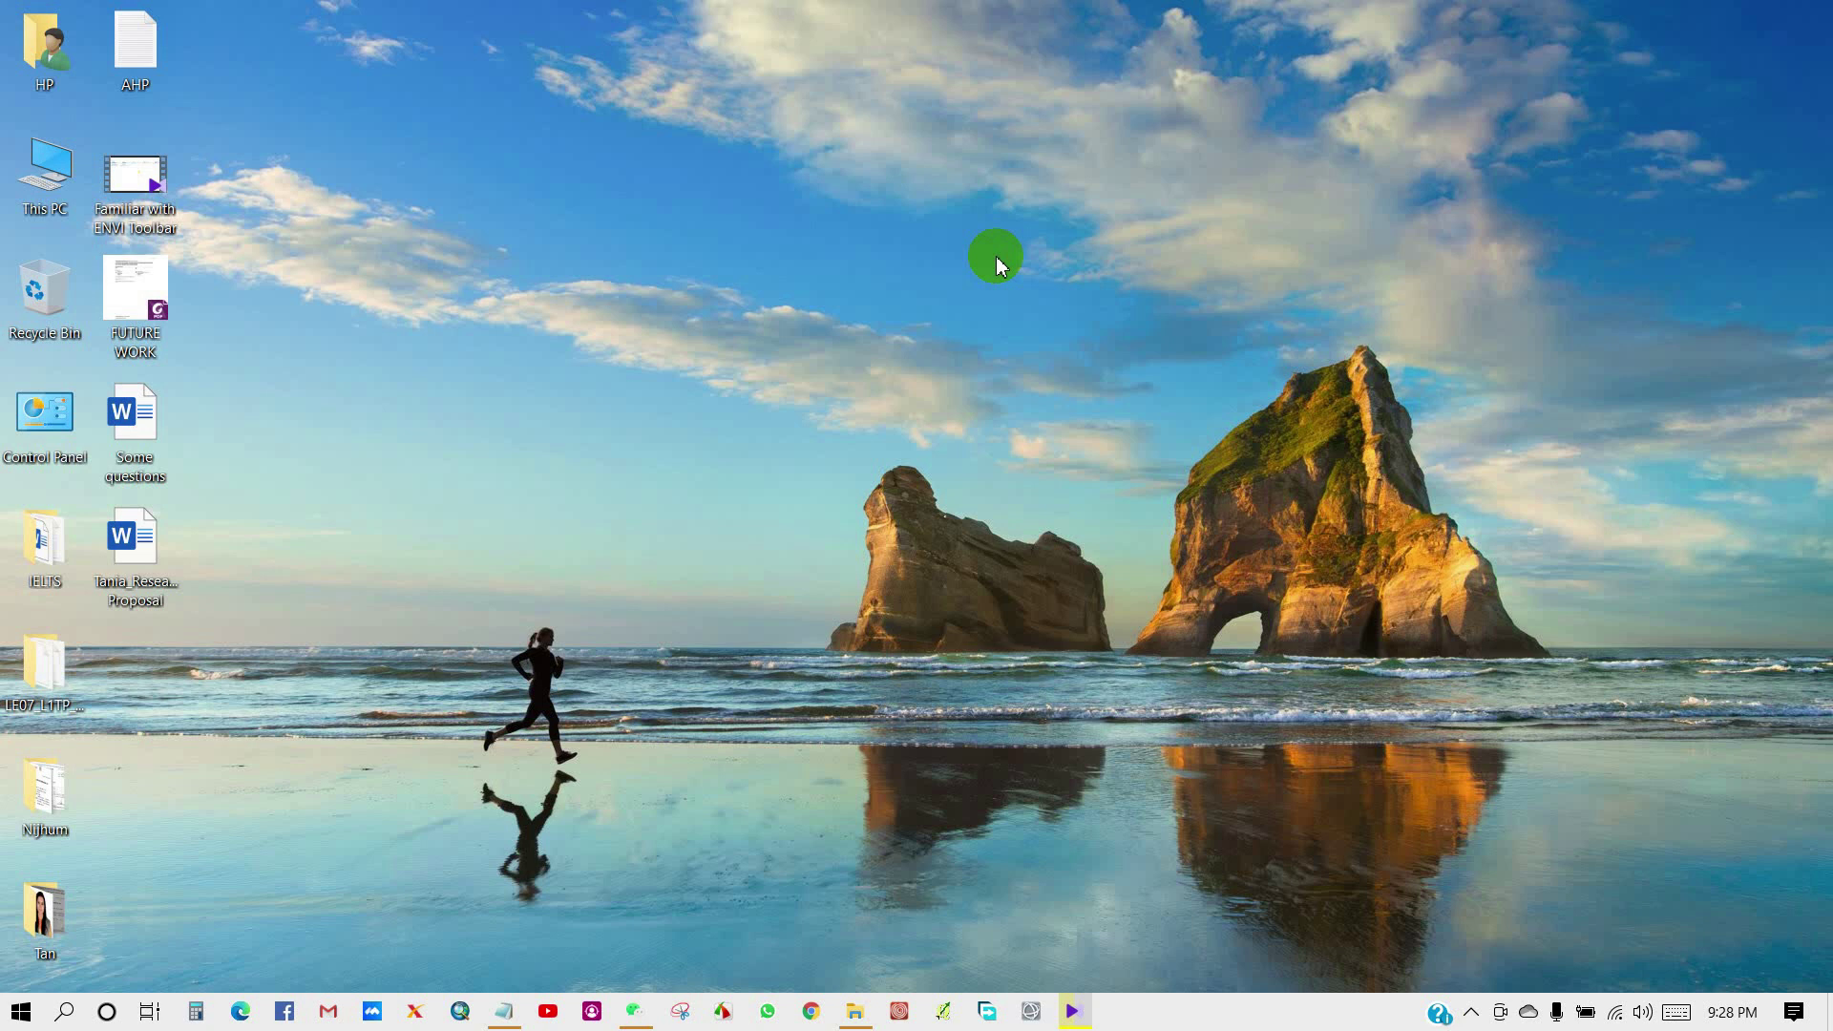
Step: Launch ENVI 5.3 (64-bit) by searching 'ENVI' in the Windows Start menu
{"action": "left_click", "coordinate": [21, 1012]}
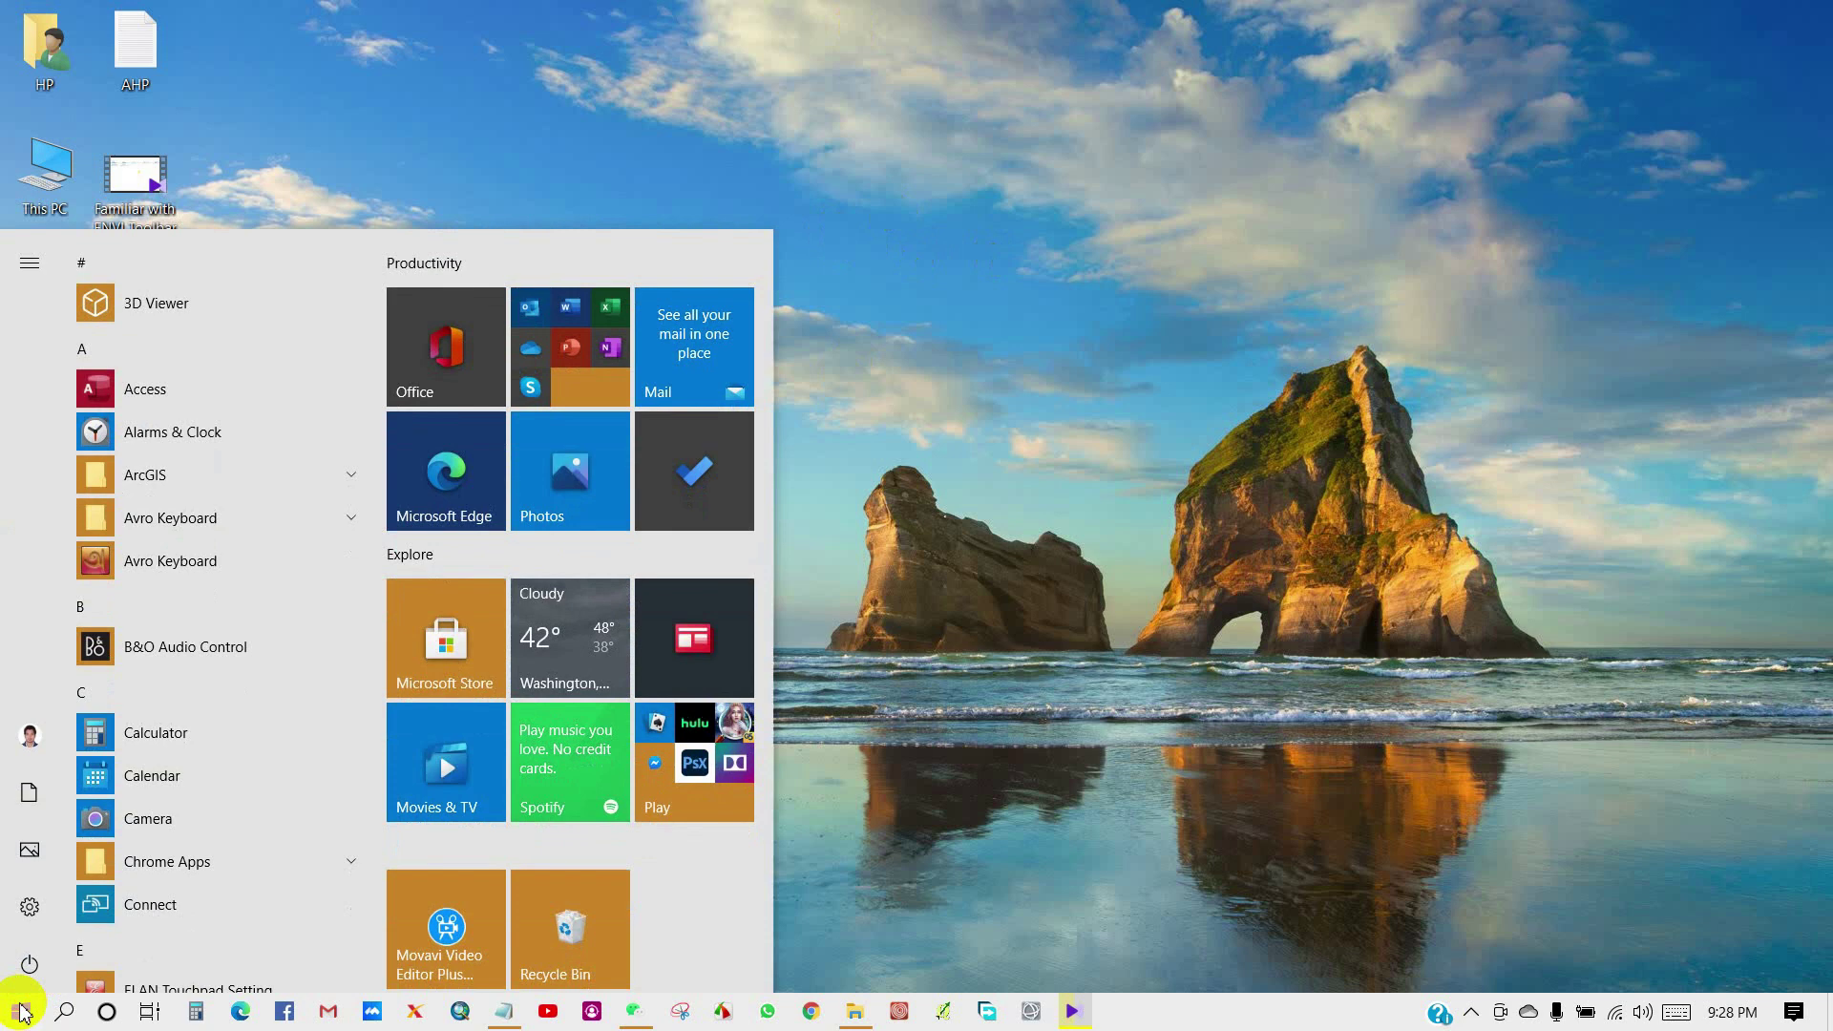
{"action": "type", "text": "ENVI"}
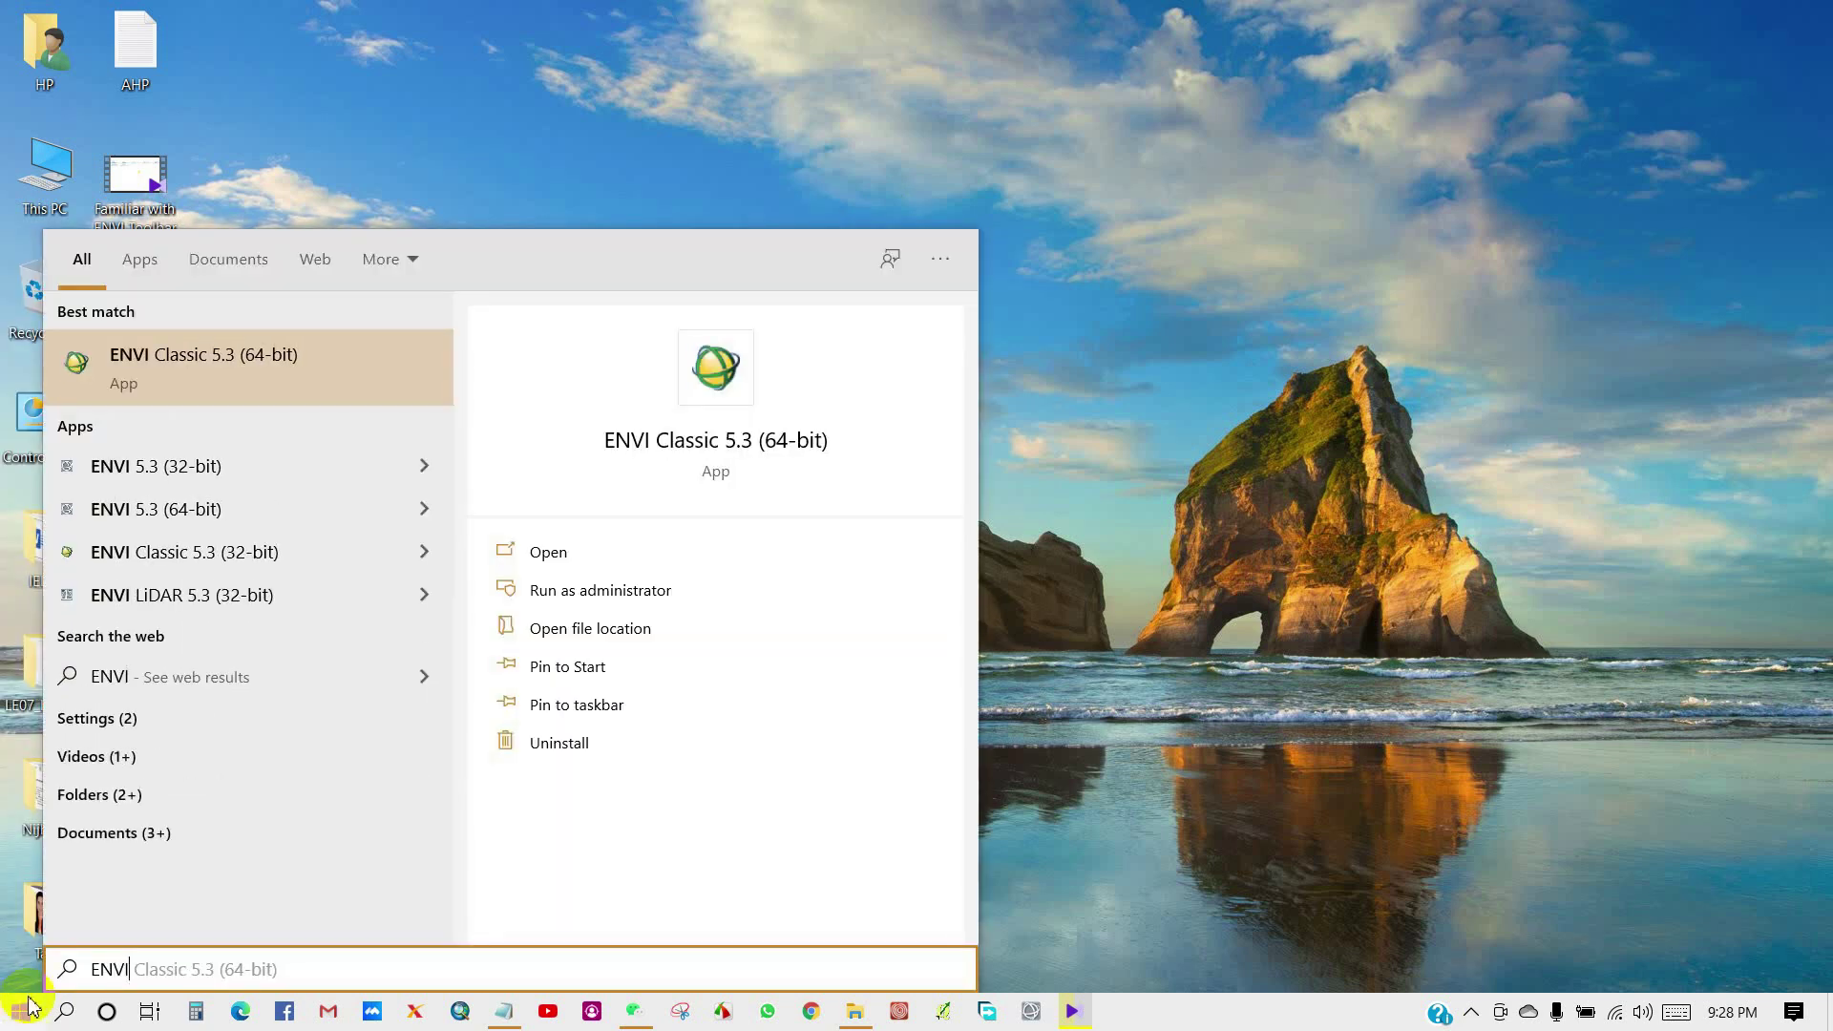
{"action": "left_click", "coordinate": [165, 510]}
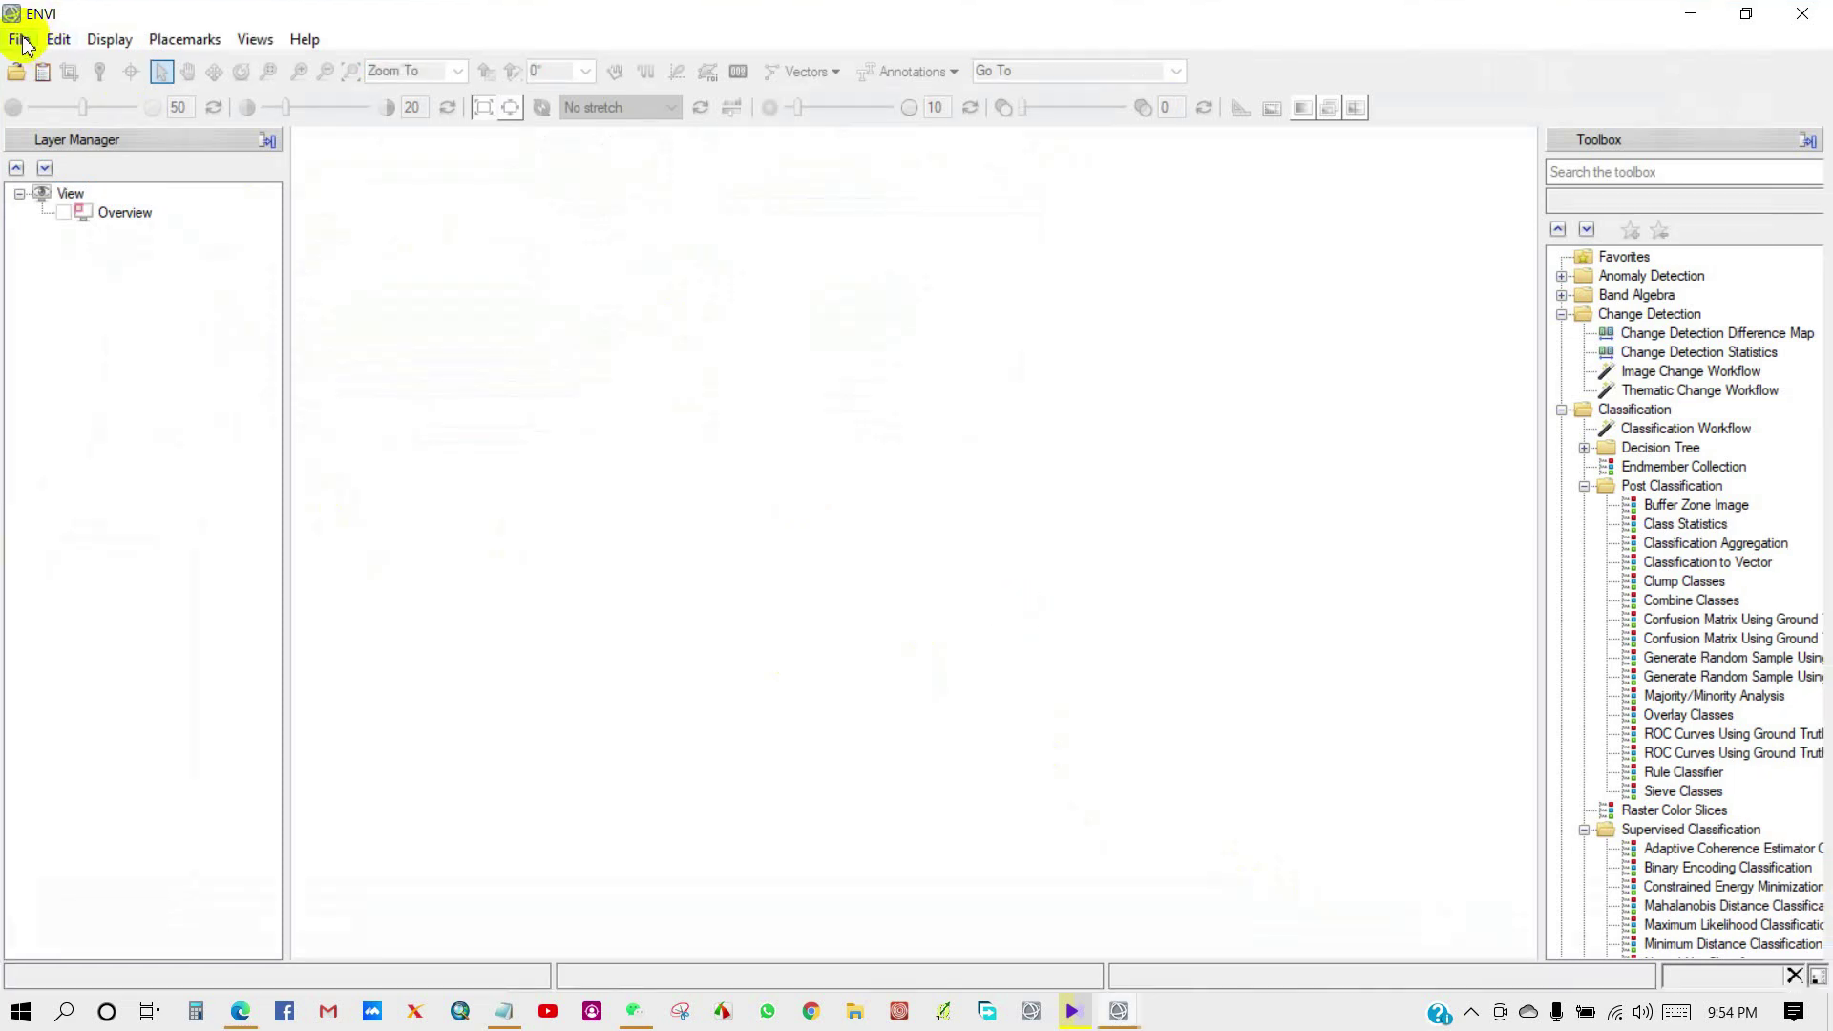
Step: Open Coastal_area.shp from data > Vector Data > Coastal Cities and pan/zoom its outlines into view
{"action": "left_click", "coordinate": [21, 41]}
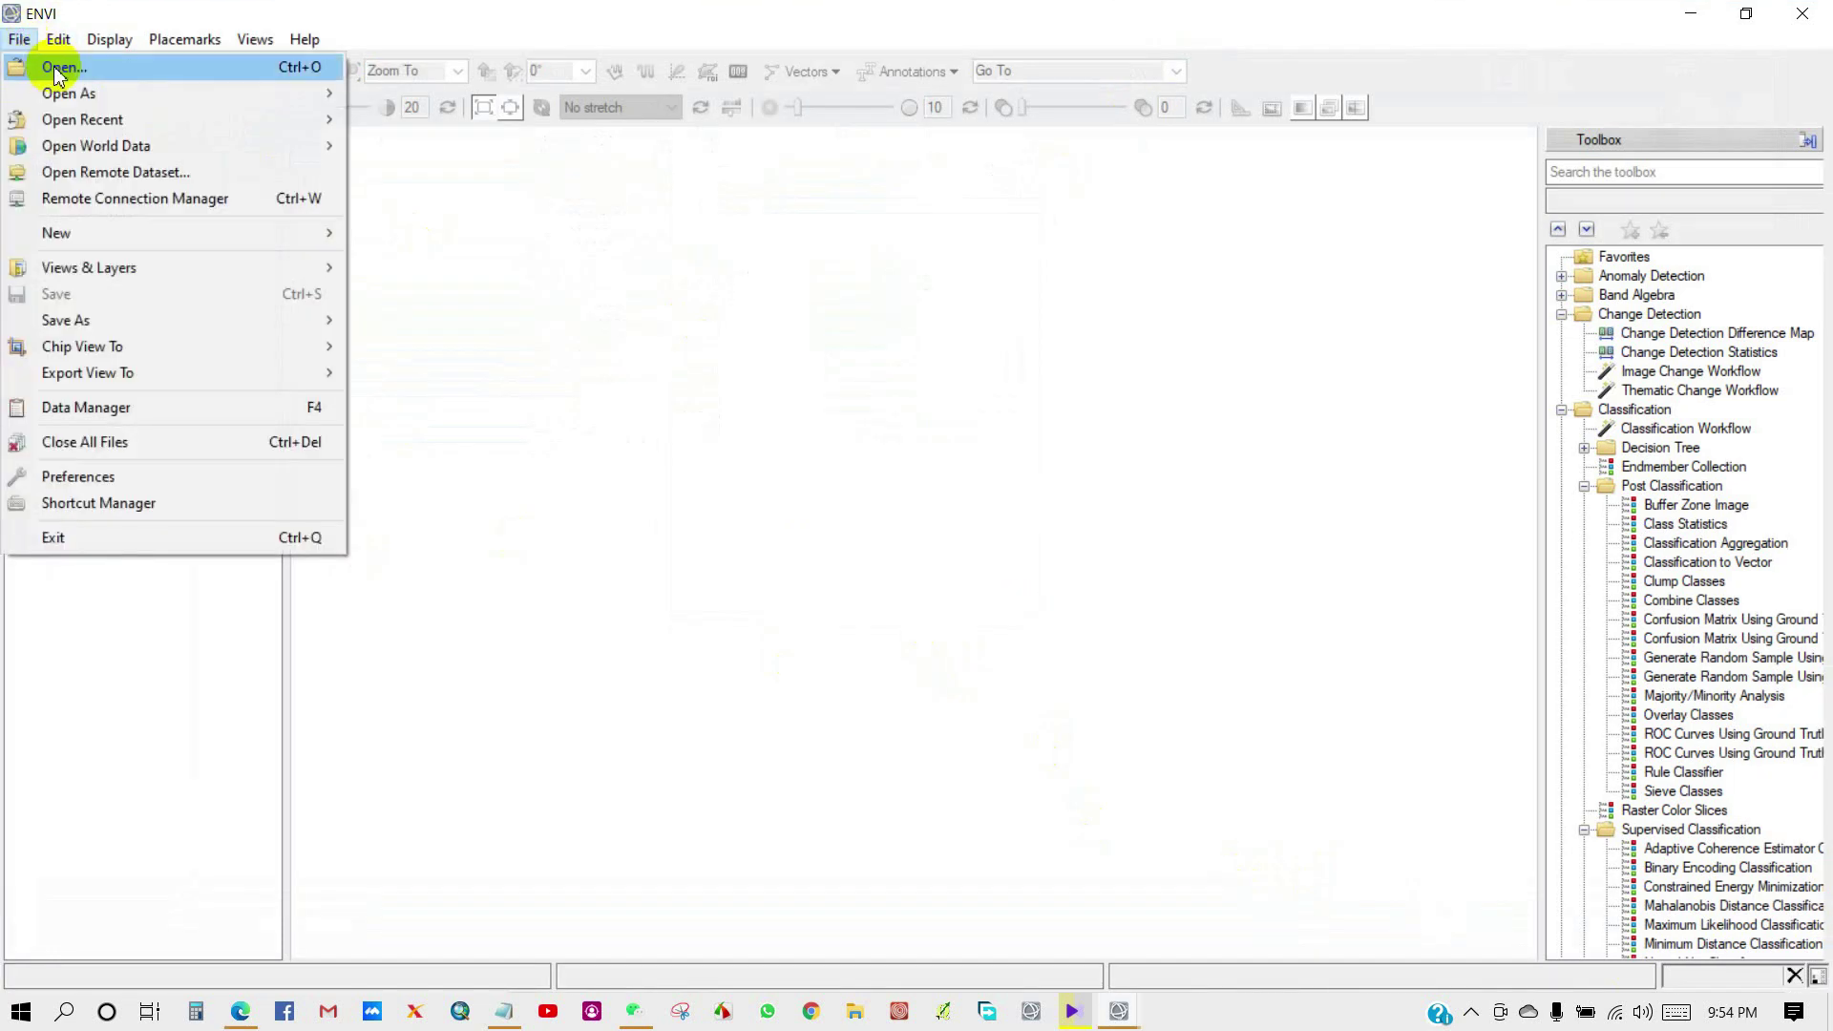
{"action": "left_click", "coordinate": [56, 69]}
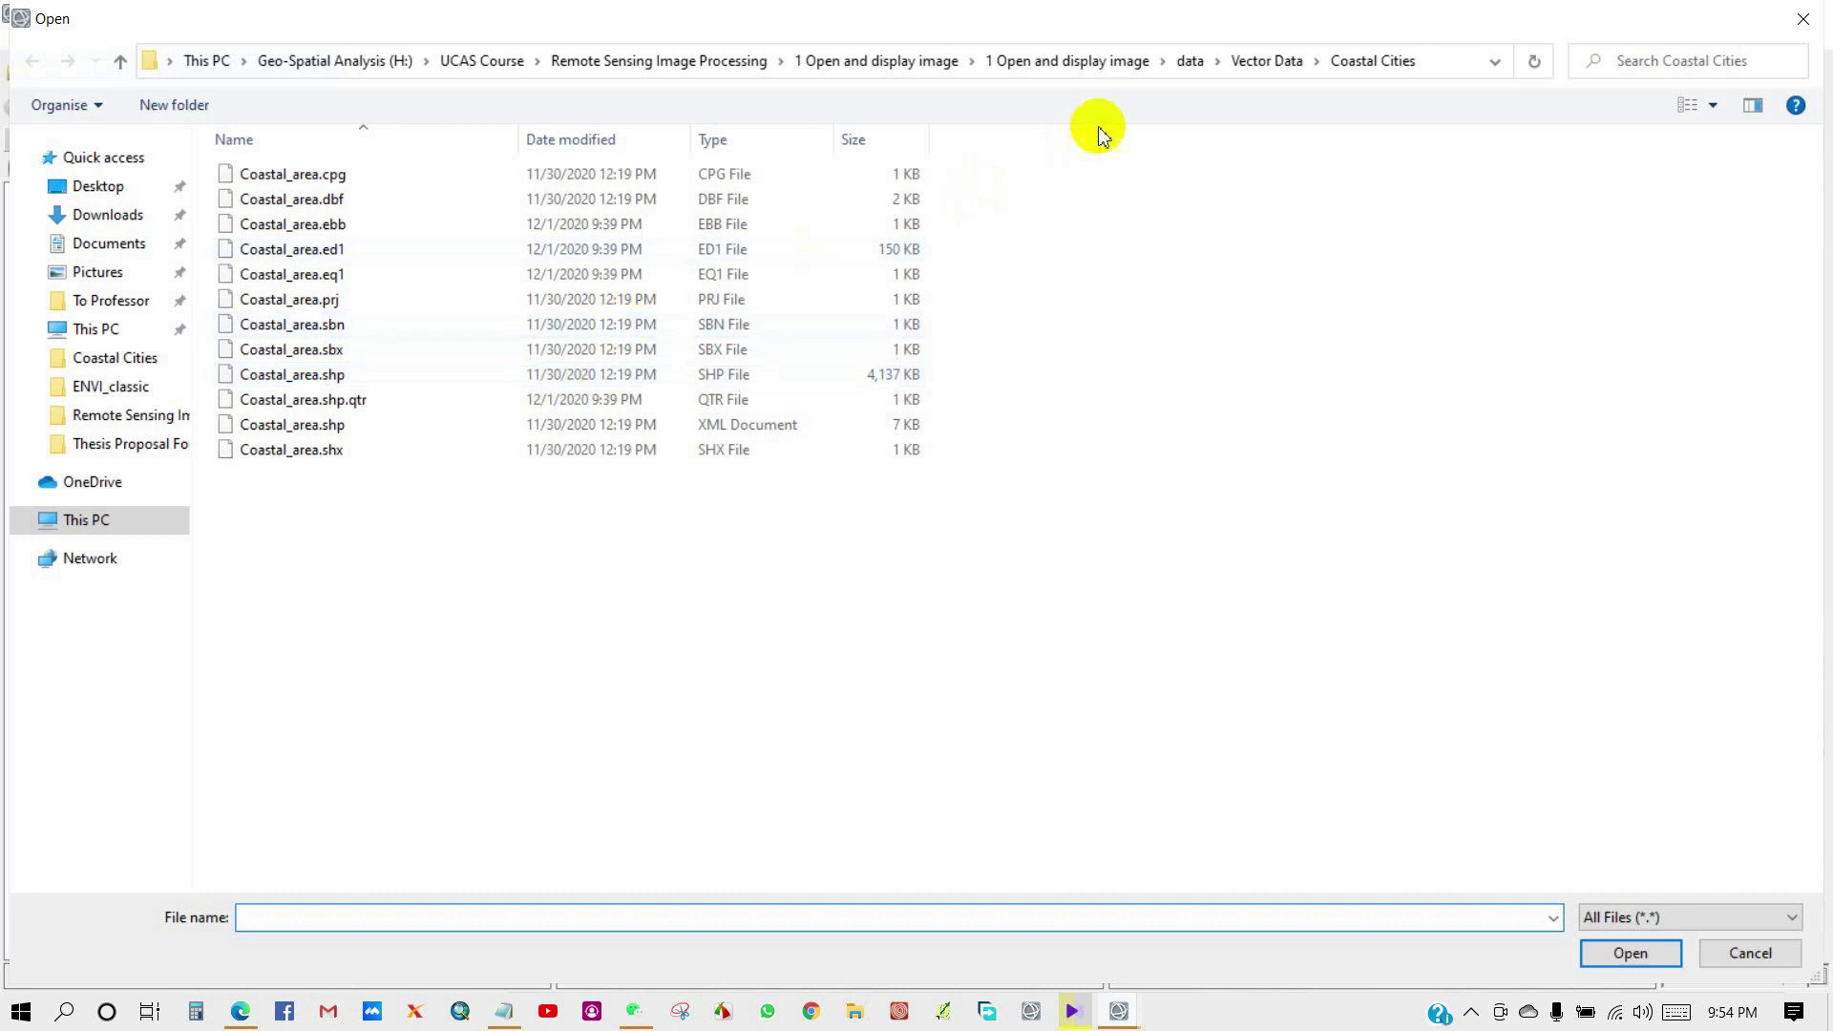
{"action": "left_click", "coordinate": [1190, 62]}
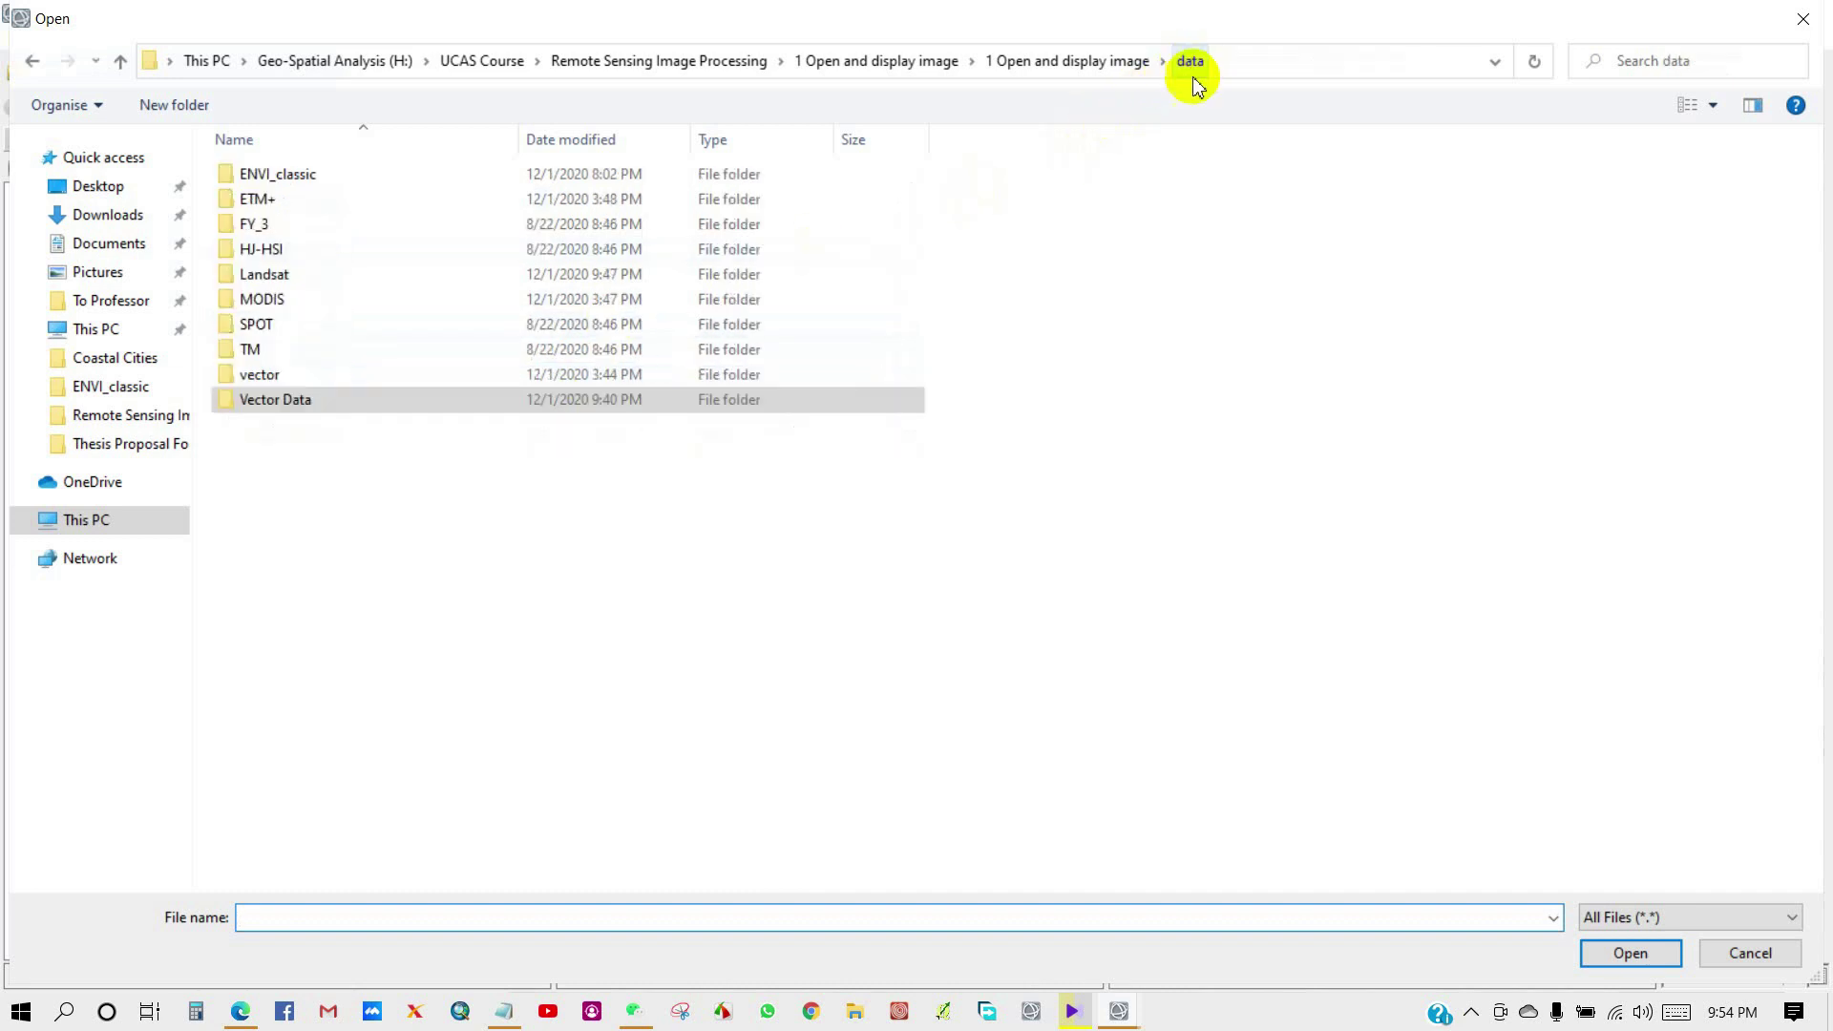
{"action": "double_click", "coordinate": [272, 401]}
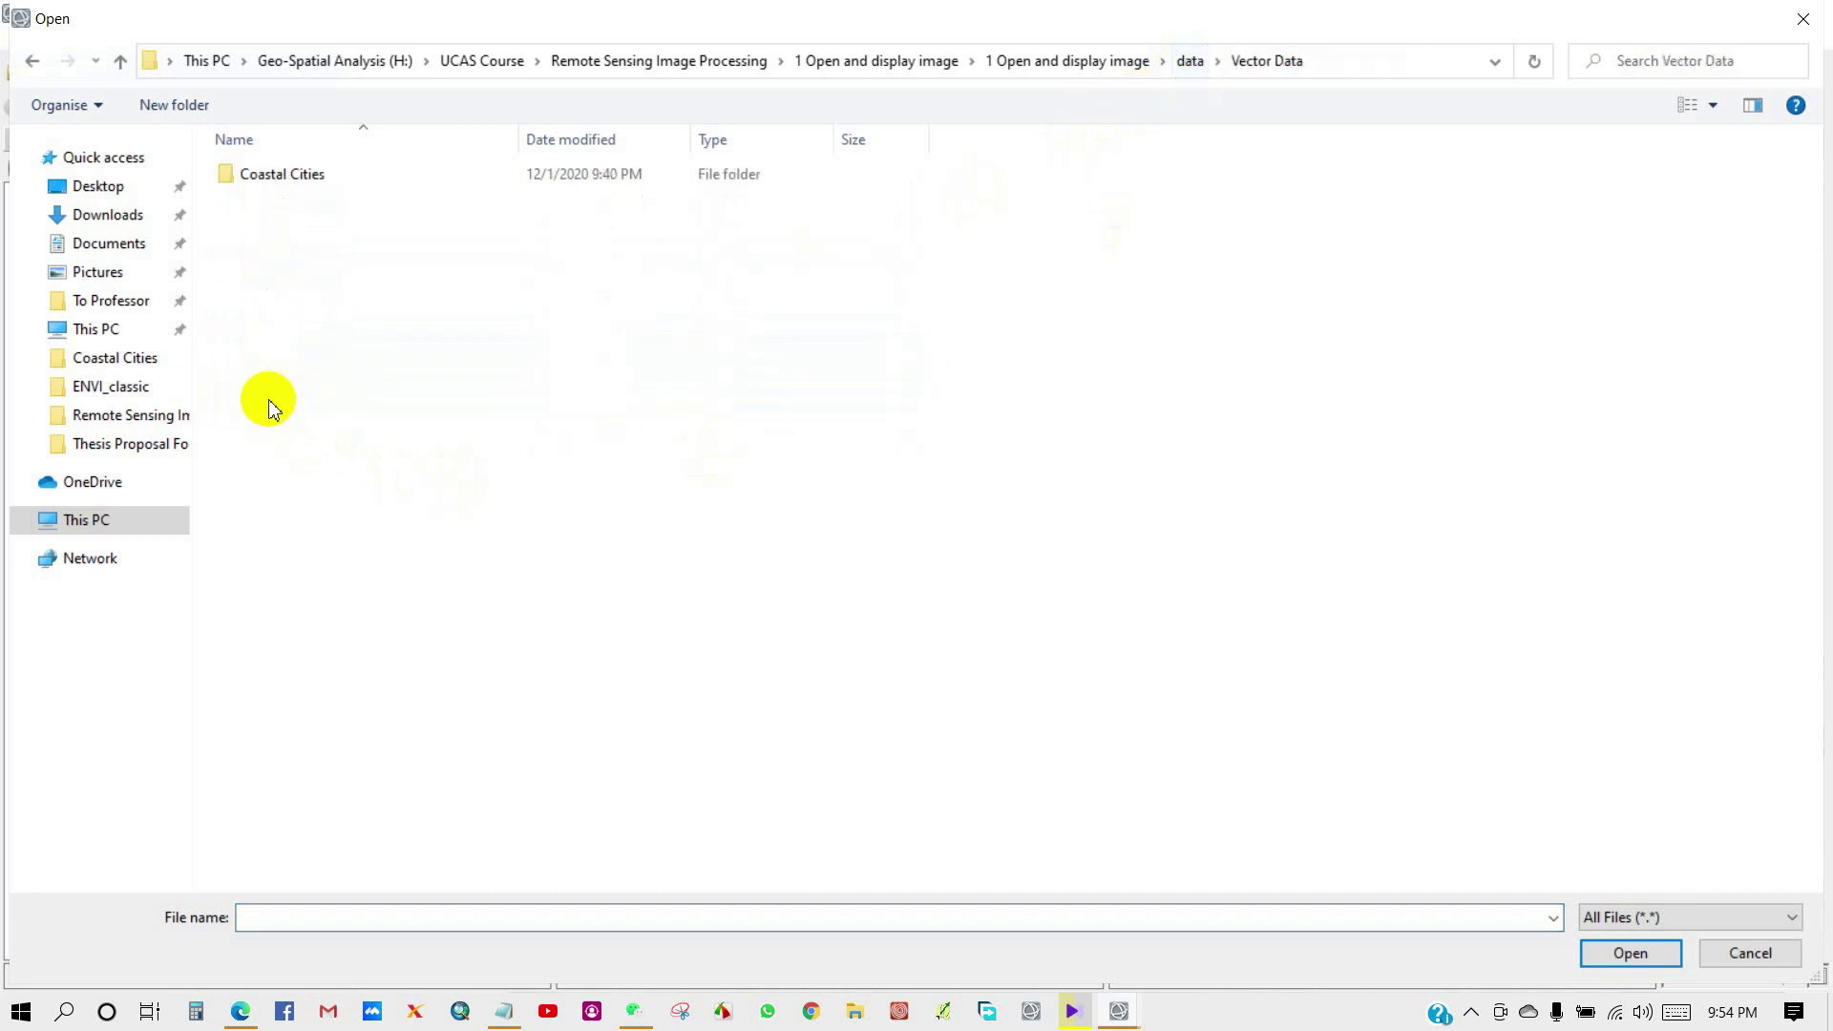
{"action": "double_click", "coordinate": [283, 177]}
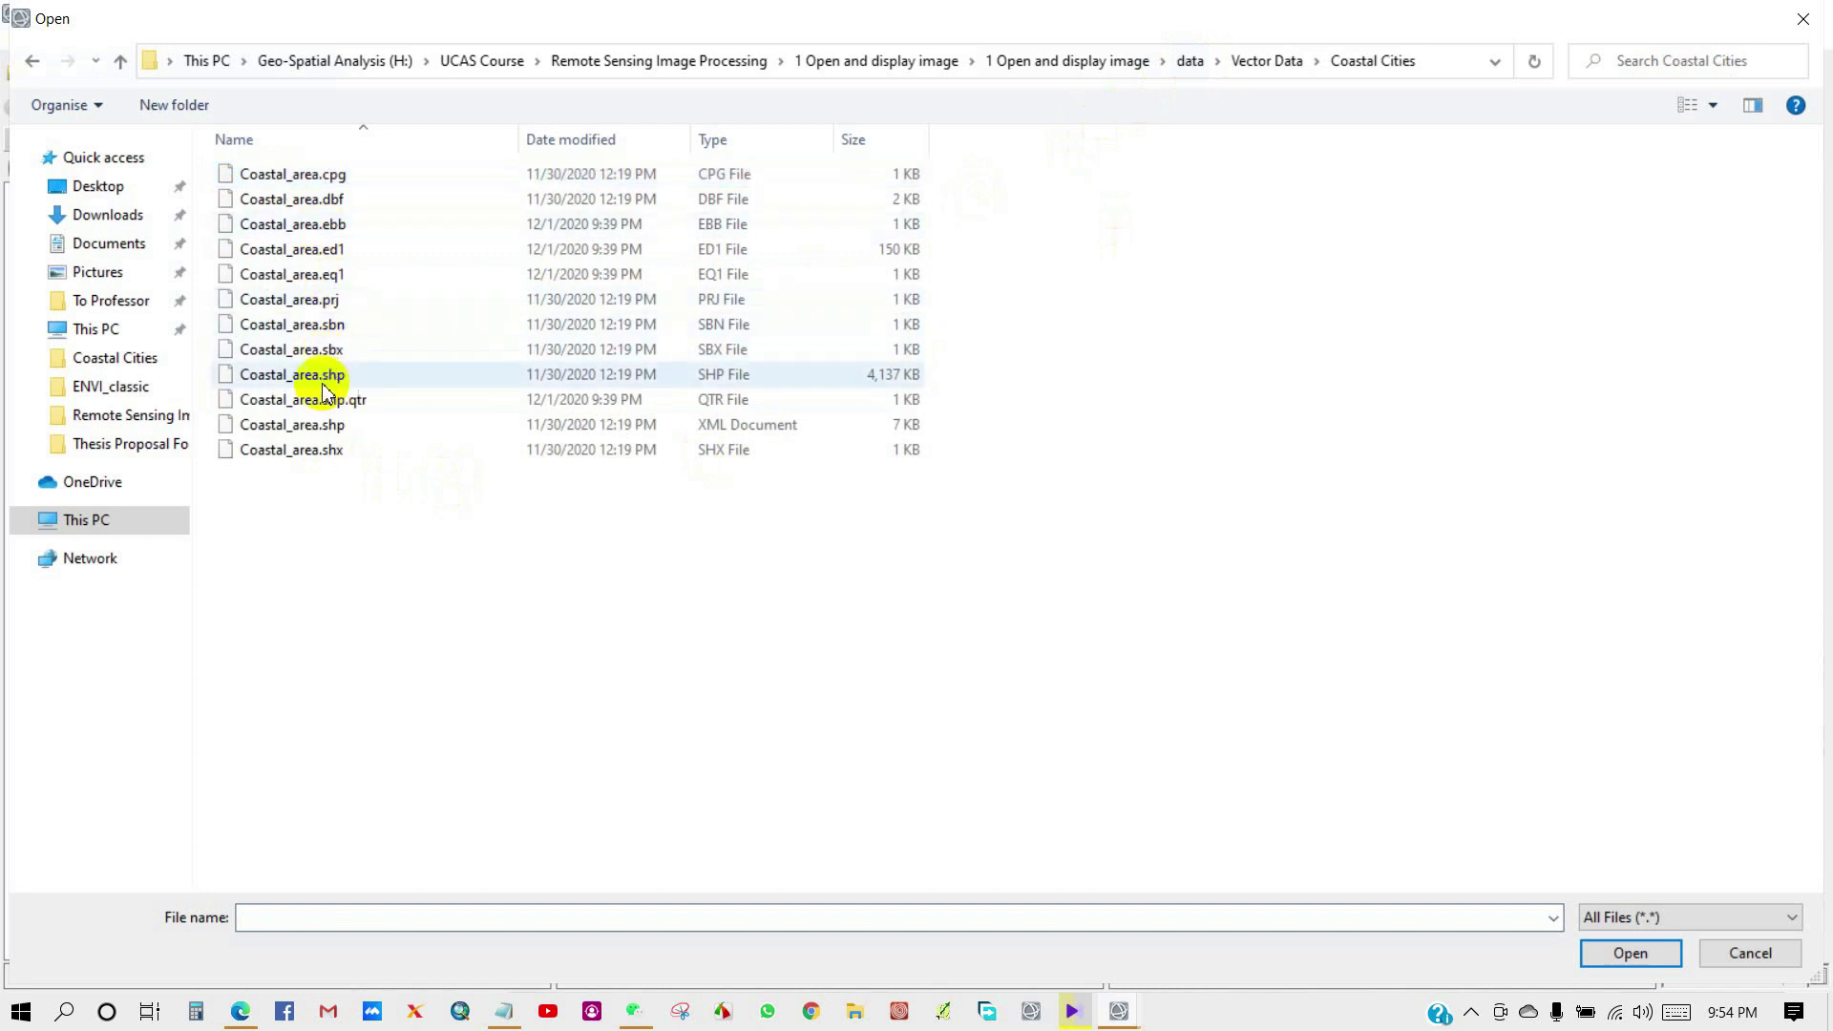
{"action": "left_click", "coordinate": [268, 380]}
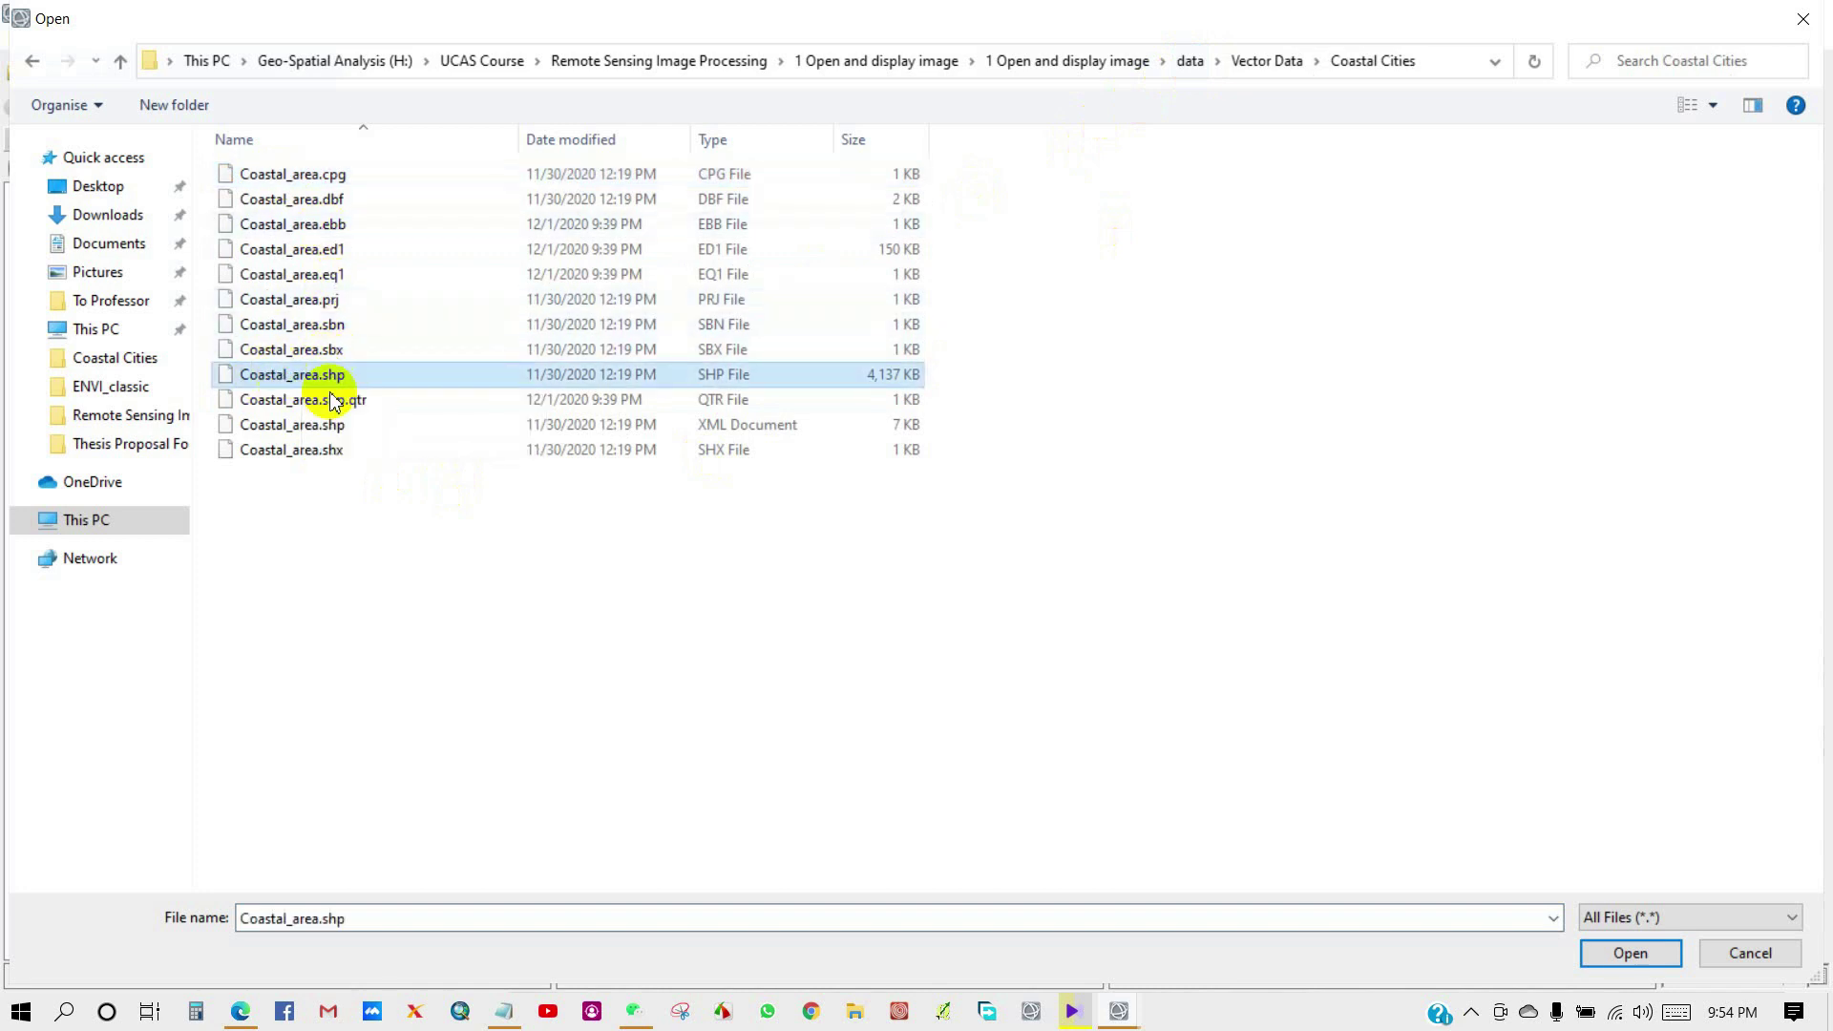
{"action": "left_click", "coordinate": [1628, 954]}
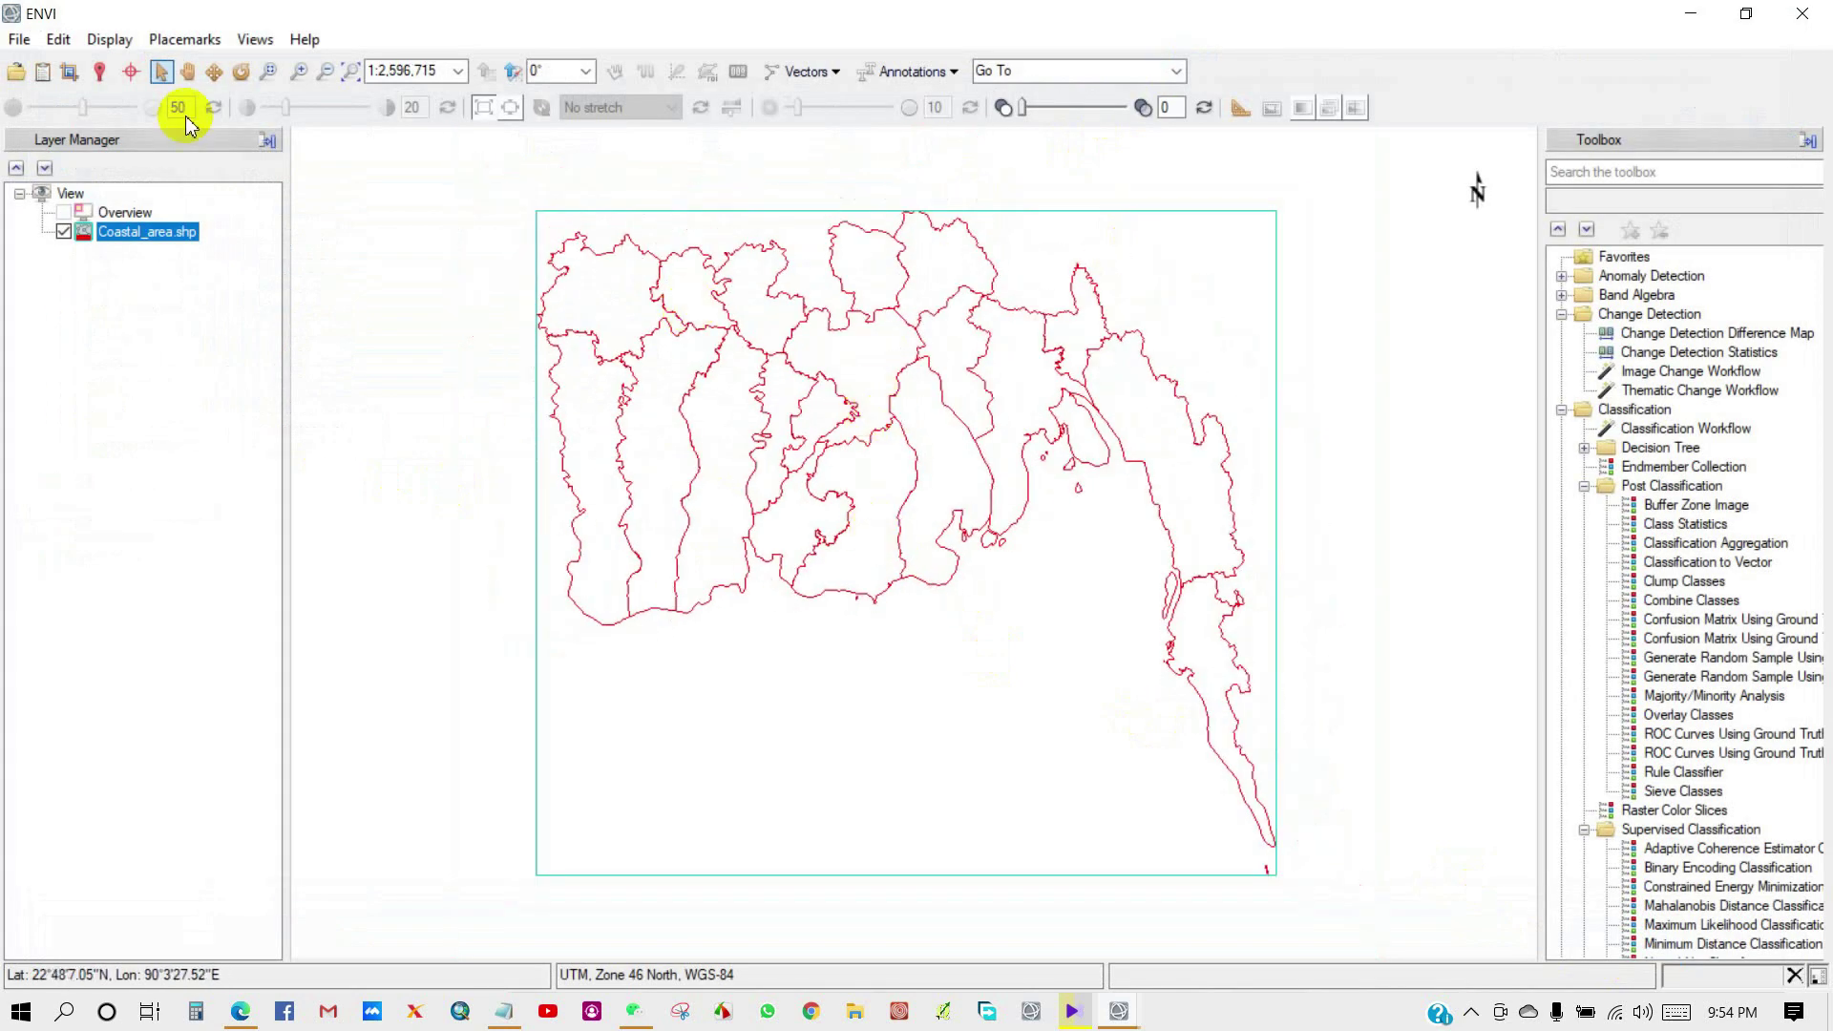
{"action": "left_click", "coordinate": [188, 74]}
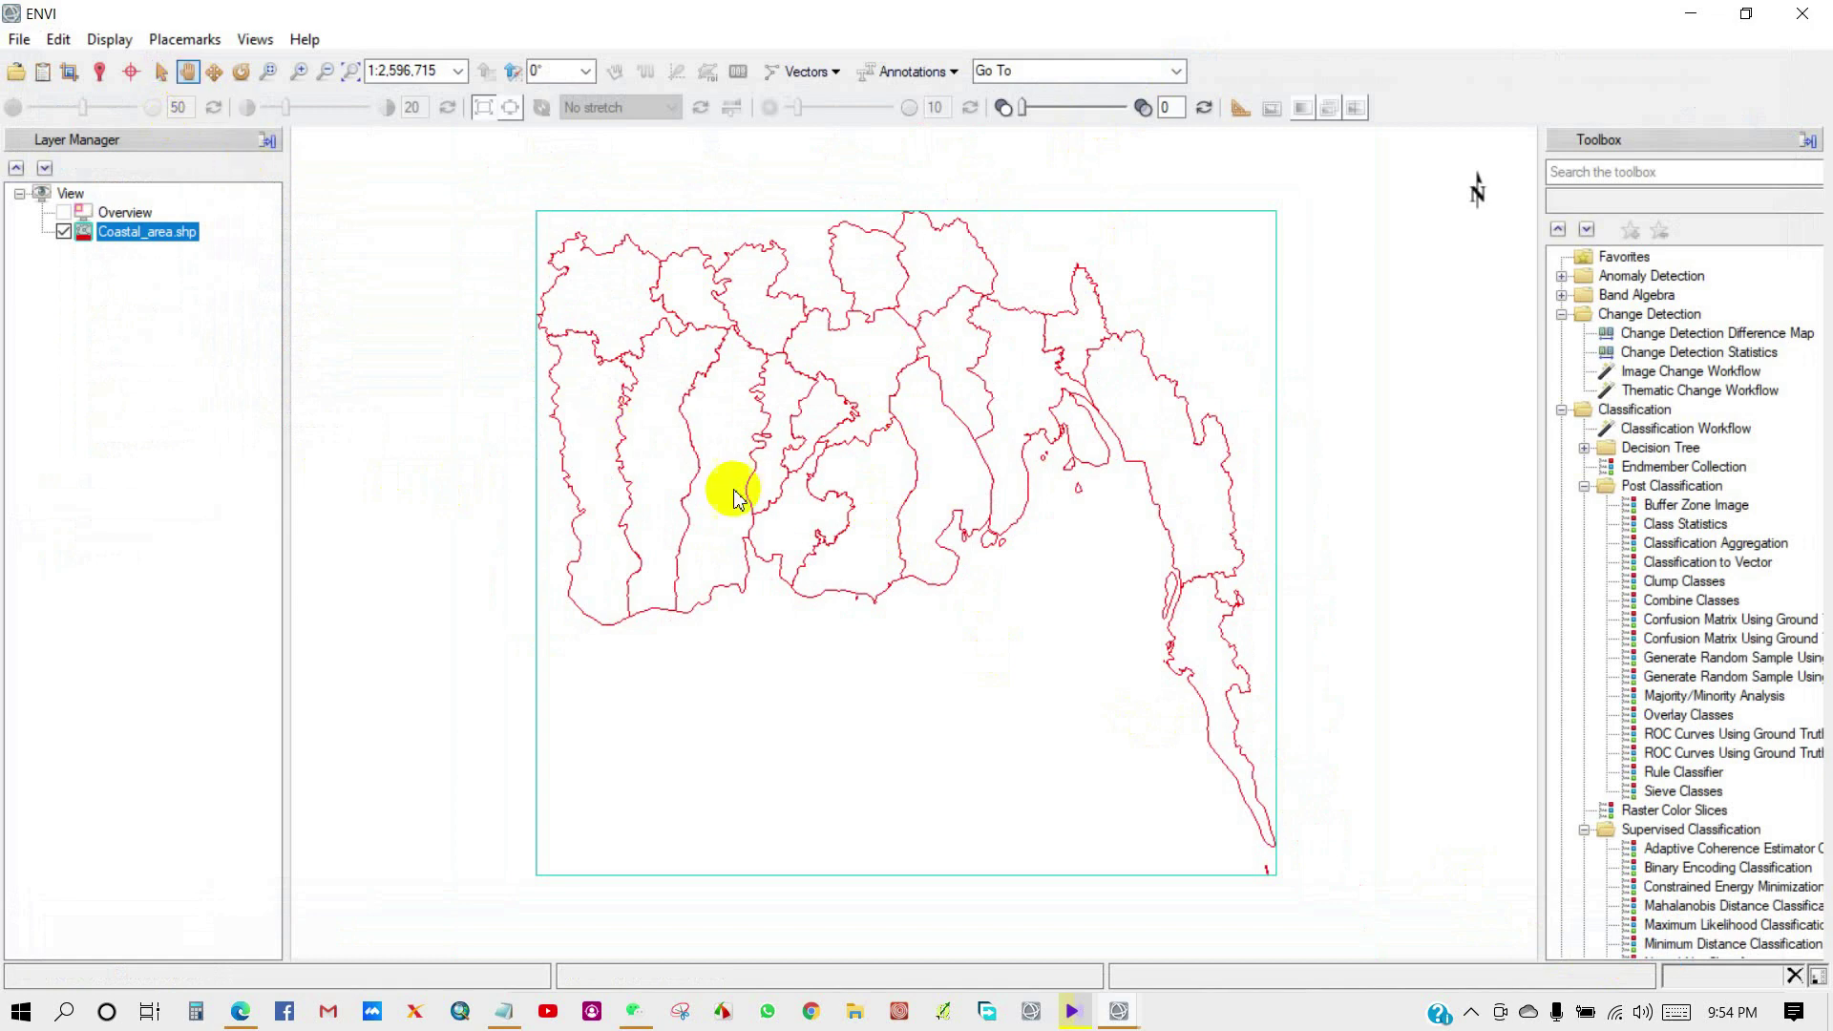
{"action": "left_click_drag", "start_coordinate": [729, 491], "coordinate": [716, 521]}
{"action": "scroll", "coordinate": [777, 469], "scroll_direction": "up", "scroll_amount": 1}
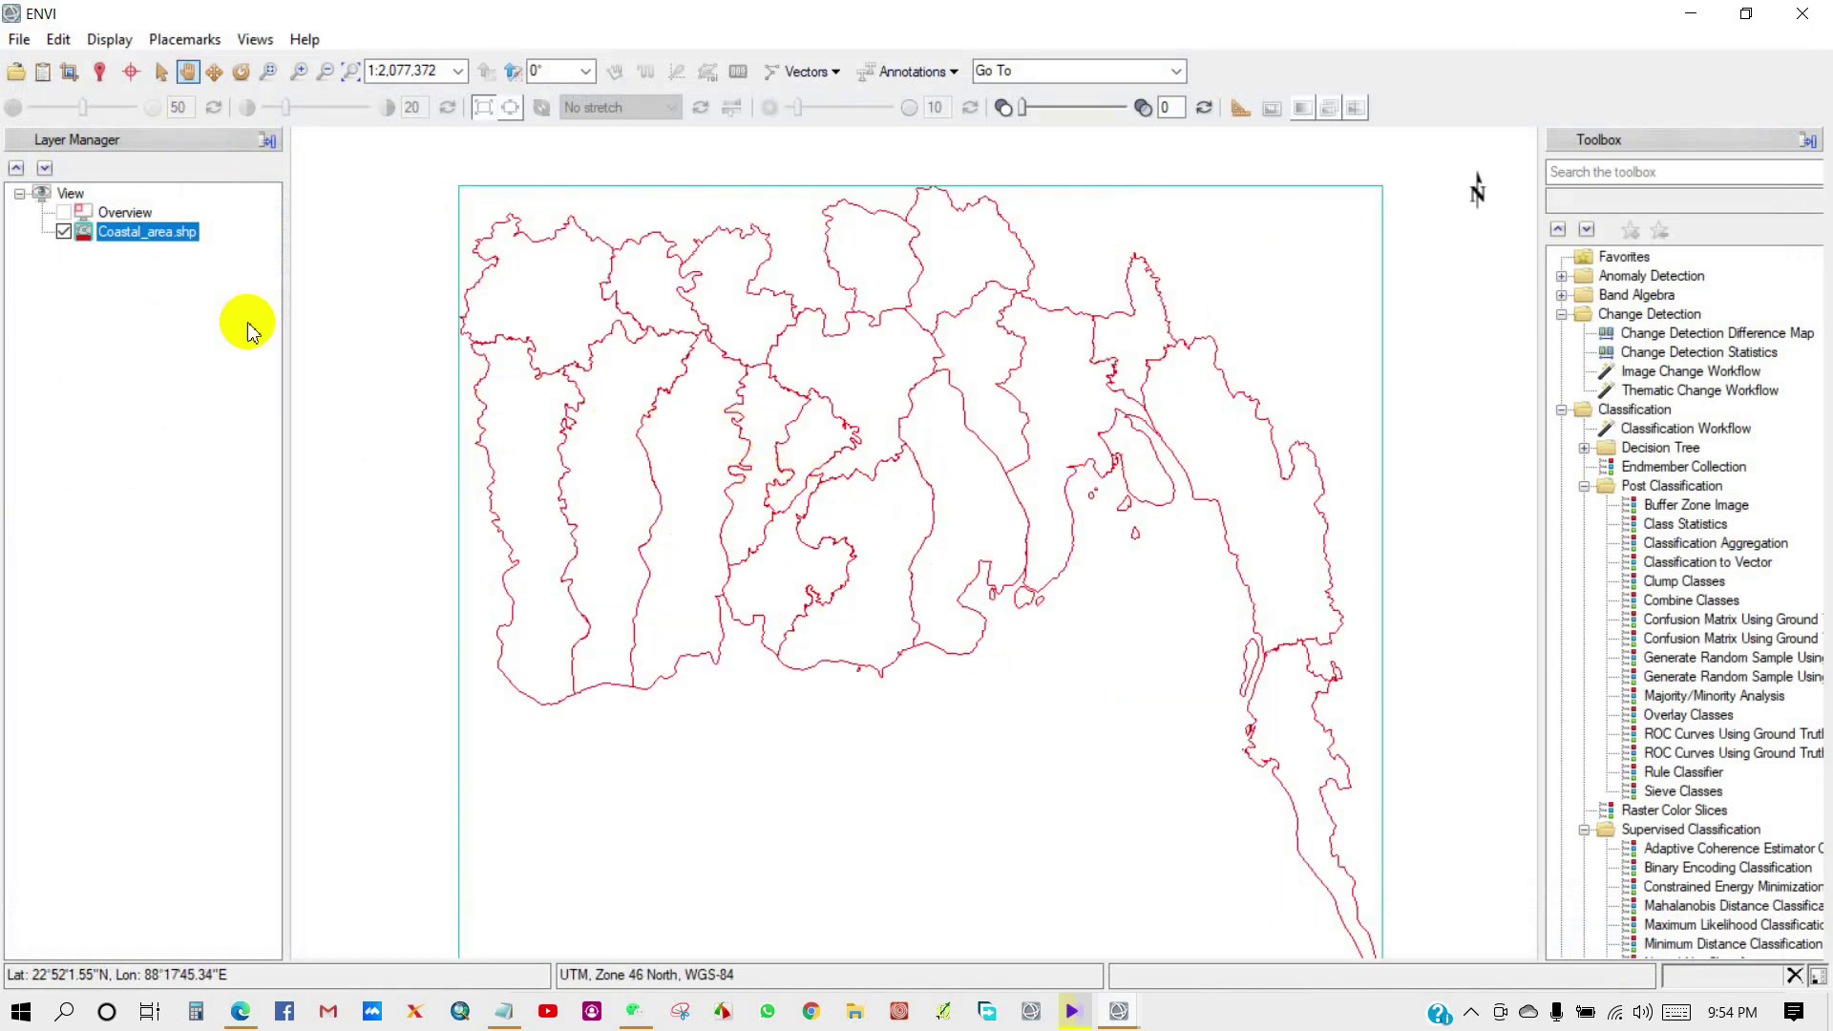
Step: Open the band 4 TIF from the data > Landsat > LC08 scene folder
{"action": "left_click", "coordinate": [16, 46]}
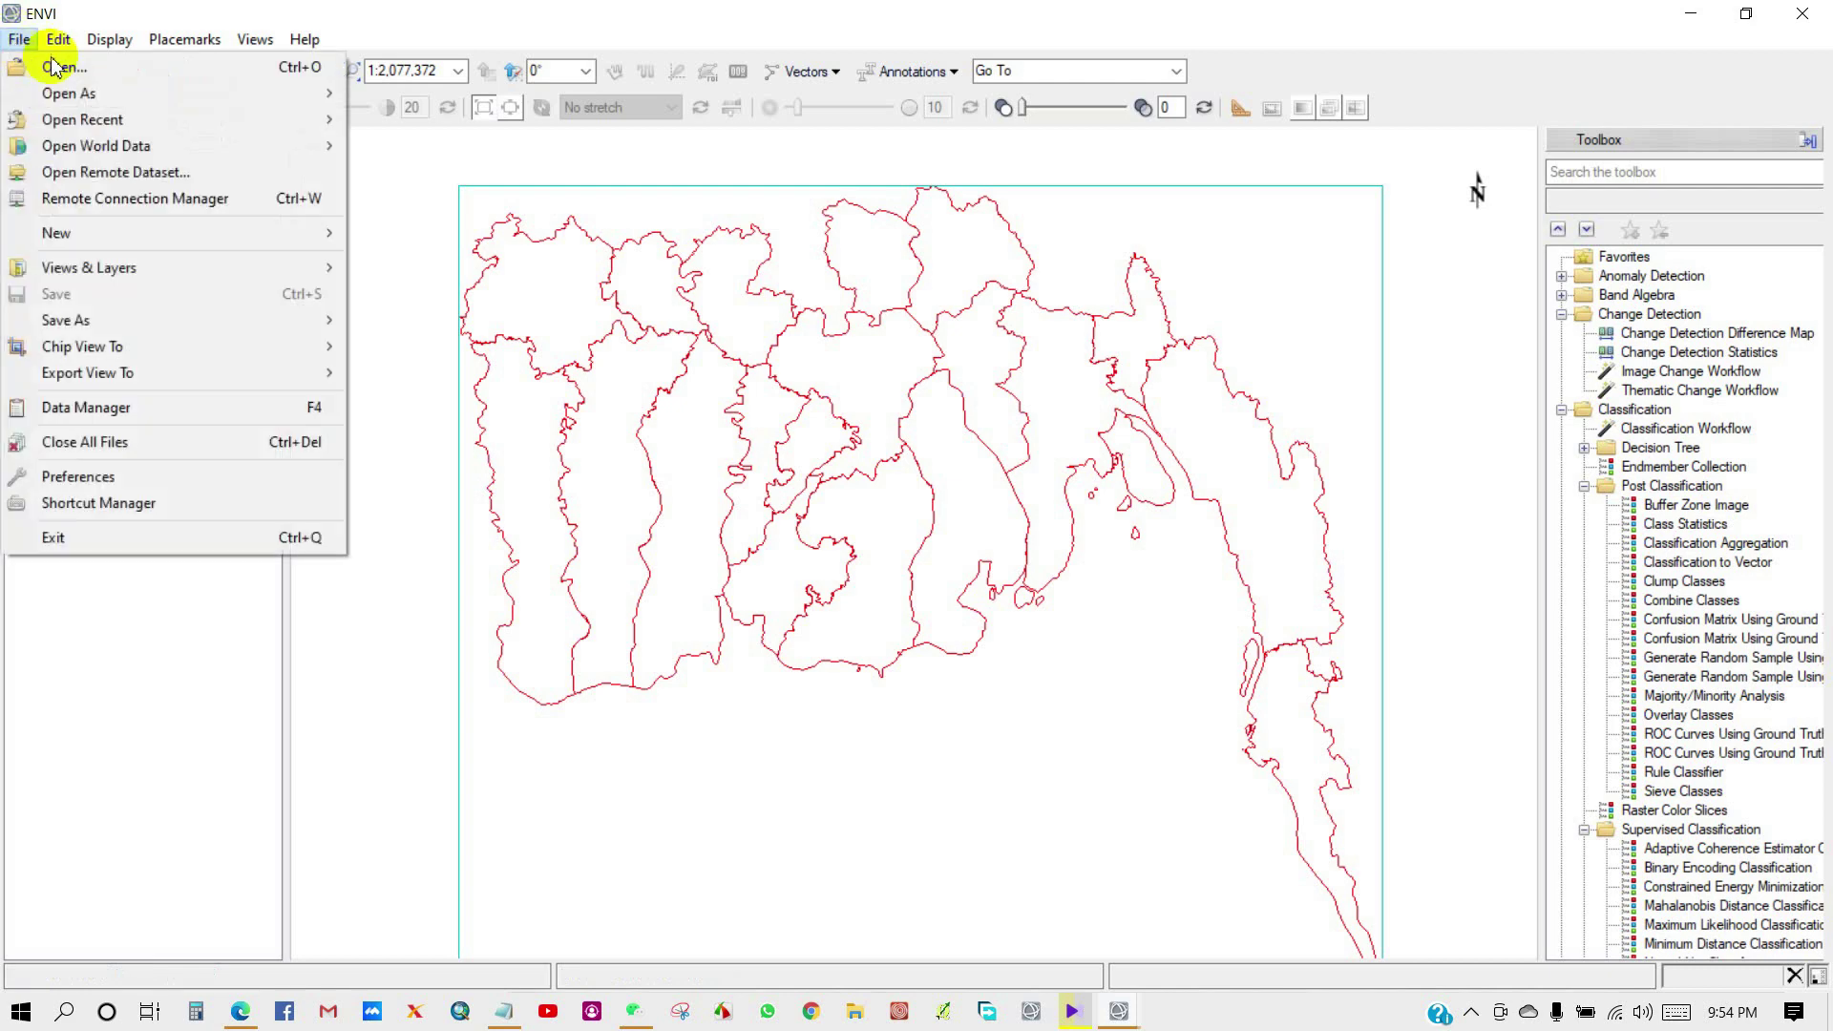
{"action": "left_click", "coordinate": [53, 61]}
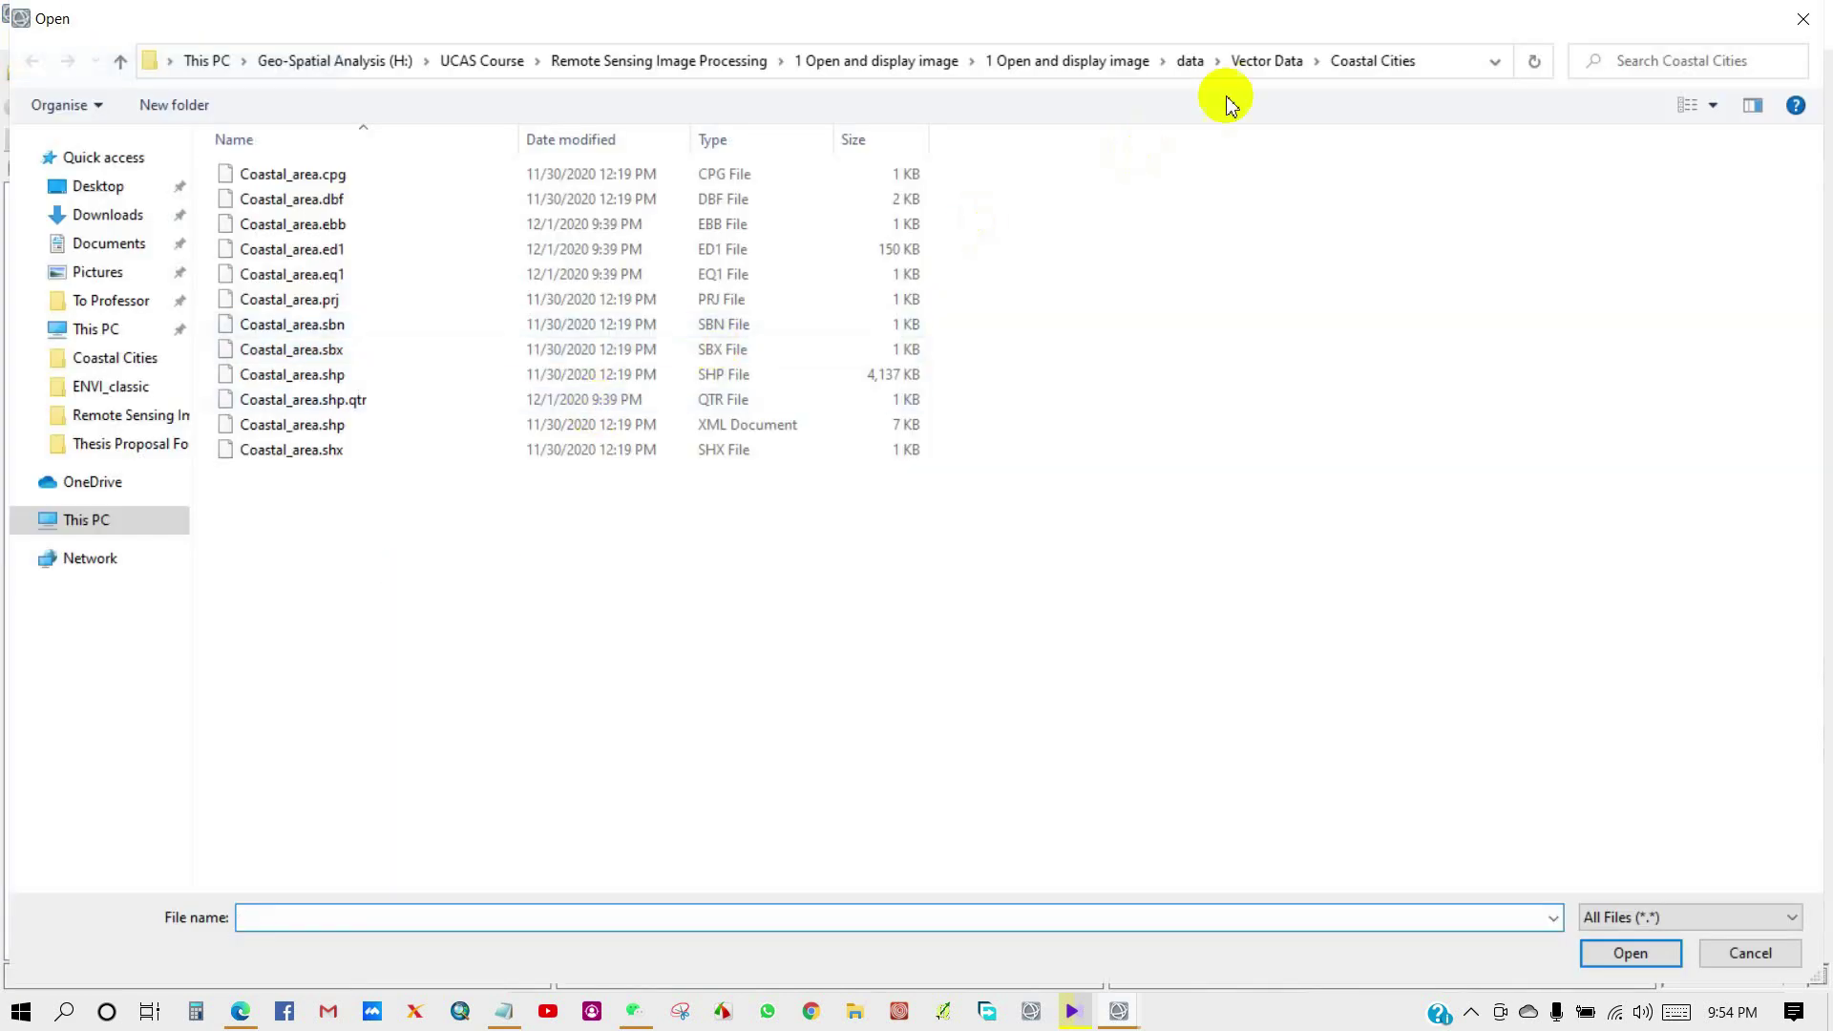
{"action": "left_click", "coordinate": [1262, 60]}
{"action": "left_click", "coordinate": [1196, 61]}
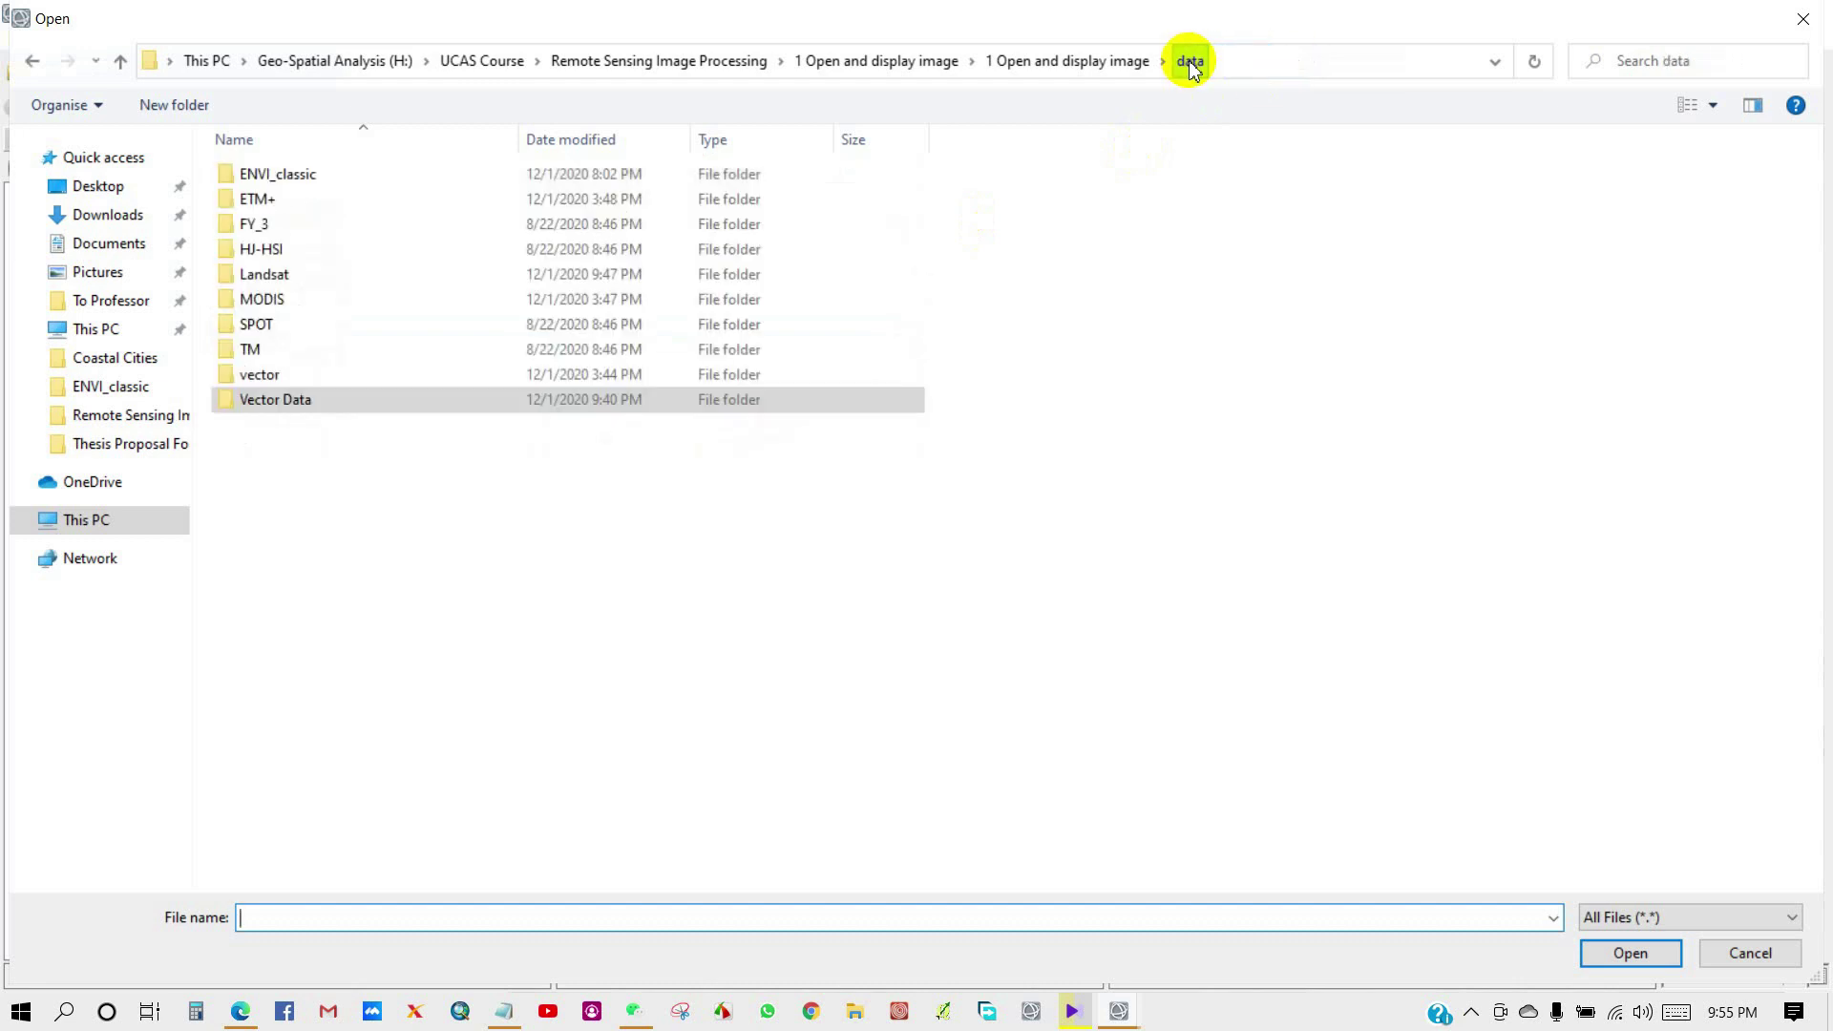
{"action": "double_click", "coordinate": [282, 276]}
{"action": "left_click", "coordinate": [314, 176]}
{"action": "double_click", "coordinate": [314, 176]}
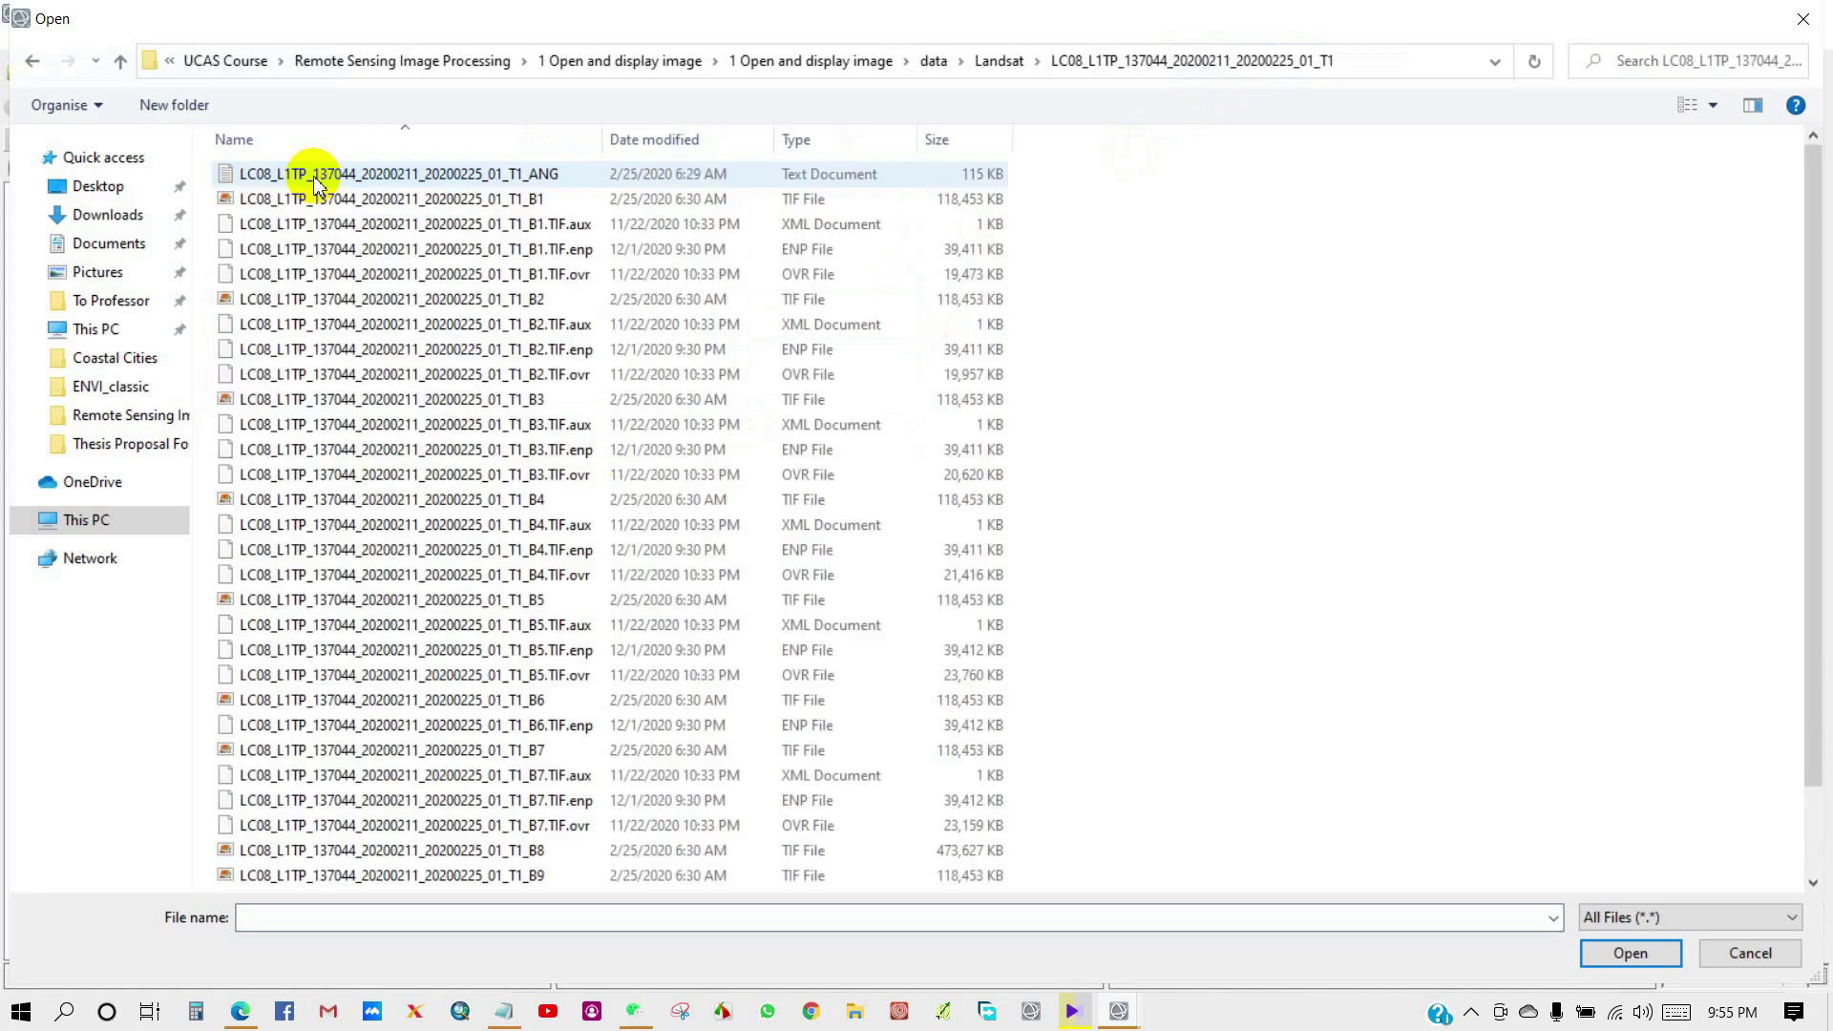
{"action": "left_click", "coordinate": [437, 503]}
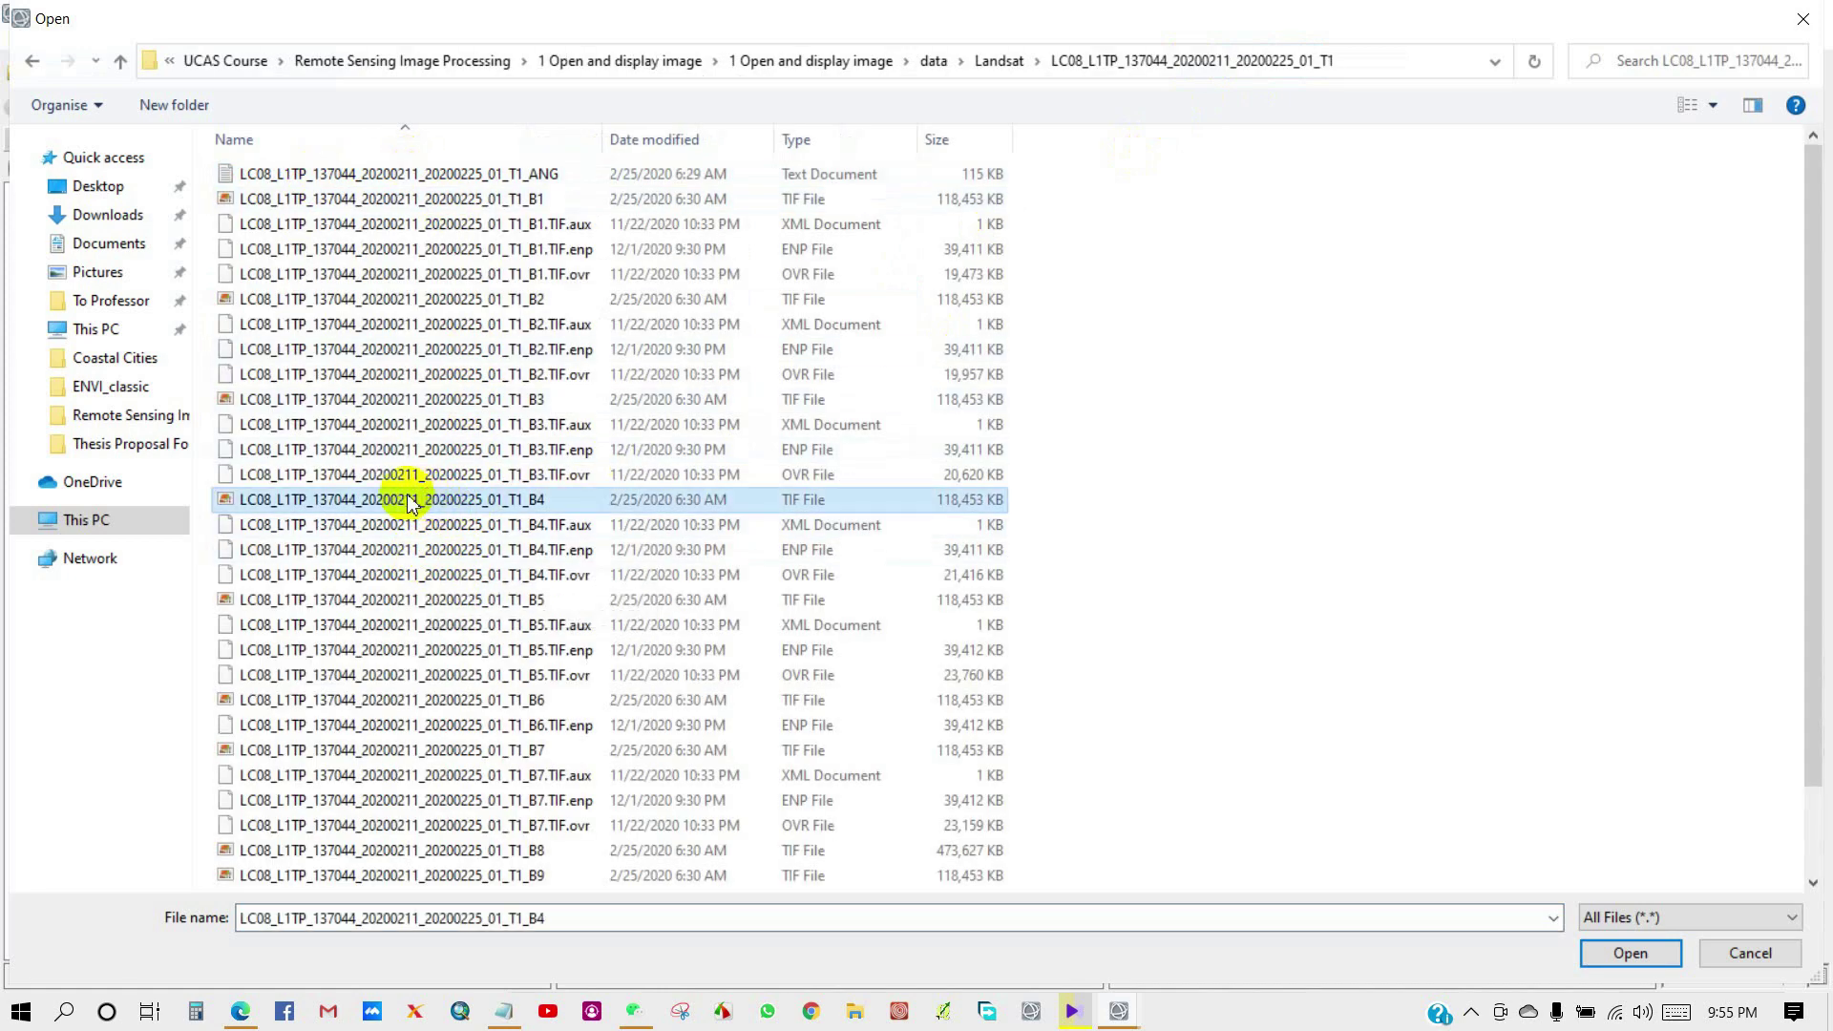
{"action": "left_click", "coordinate": [1619, 954]}
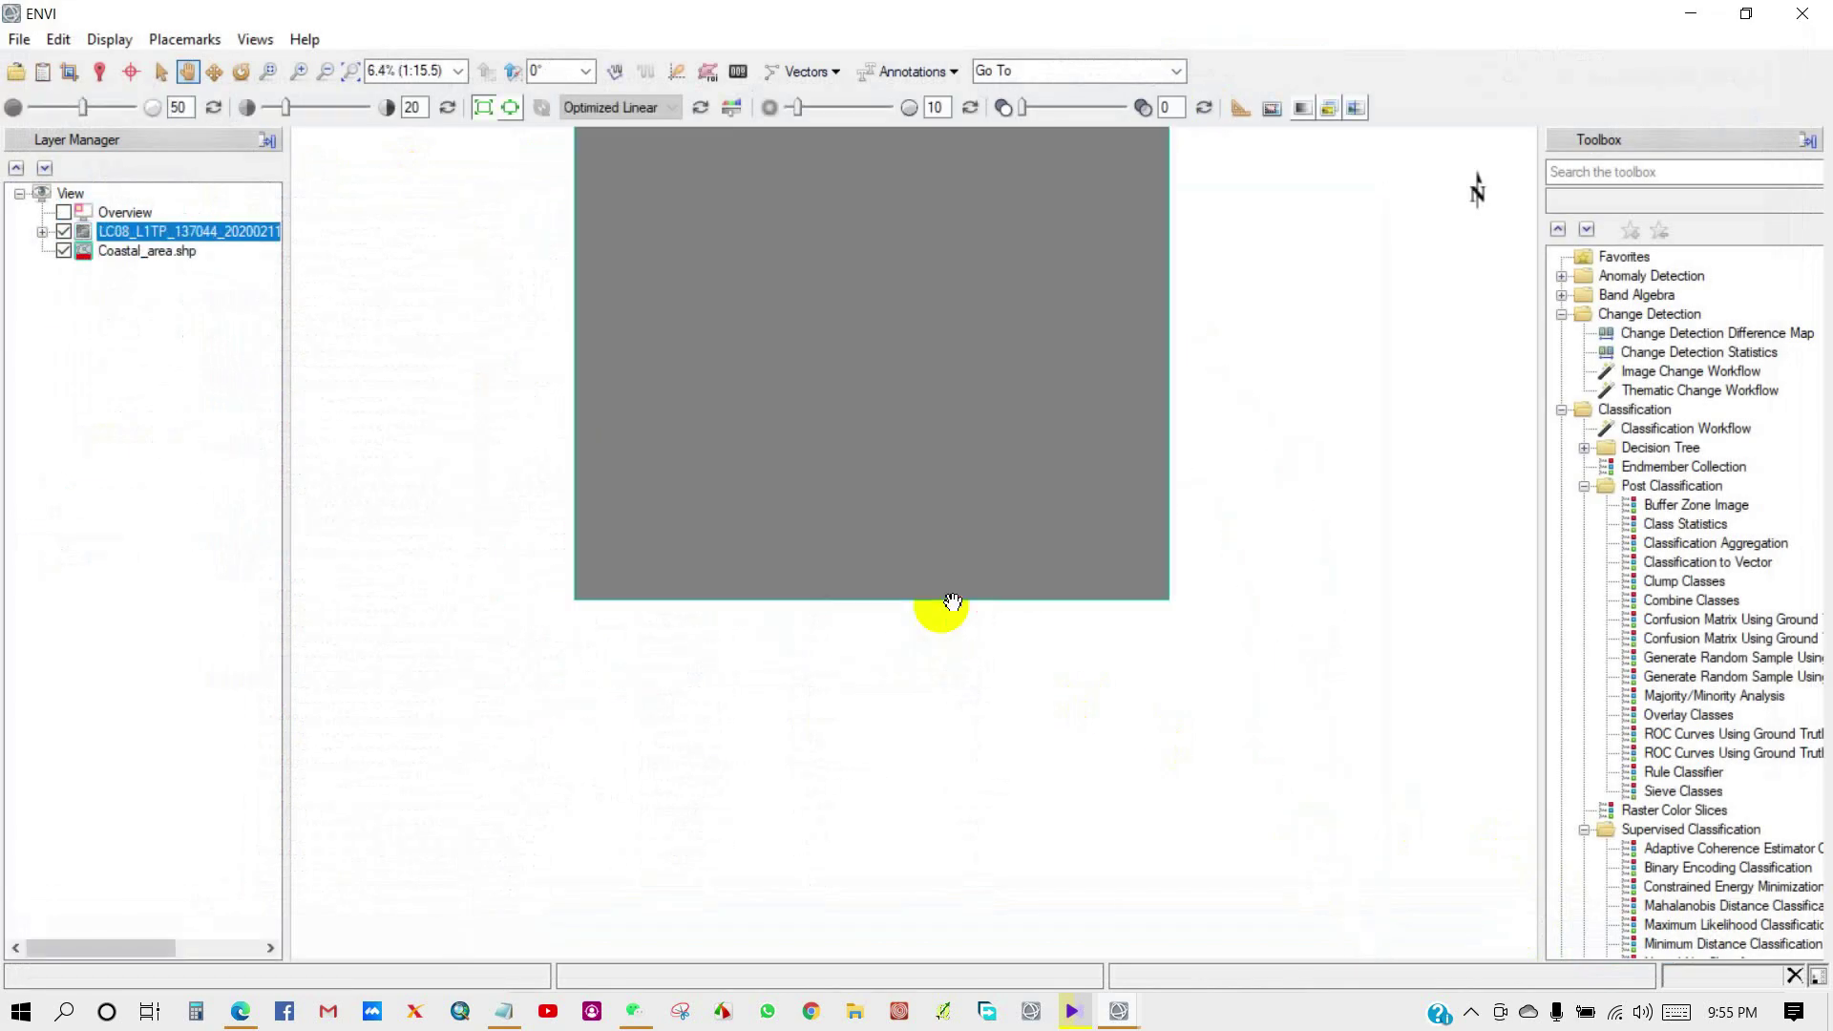
Step: Pan the band 4 image over the outlines, then hide it and Coastal_area.shp
{"action": "left_click_drag", "start_coordinate": [879, 464], "coordinate": [851, 646]}
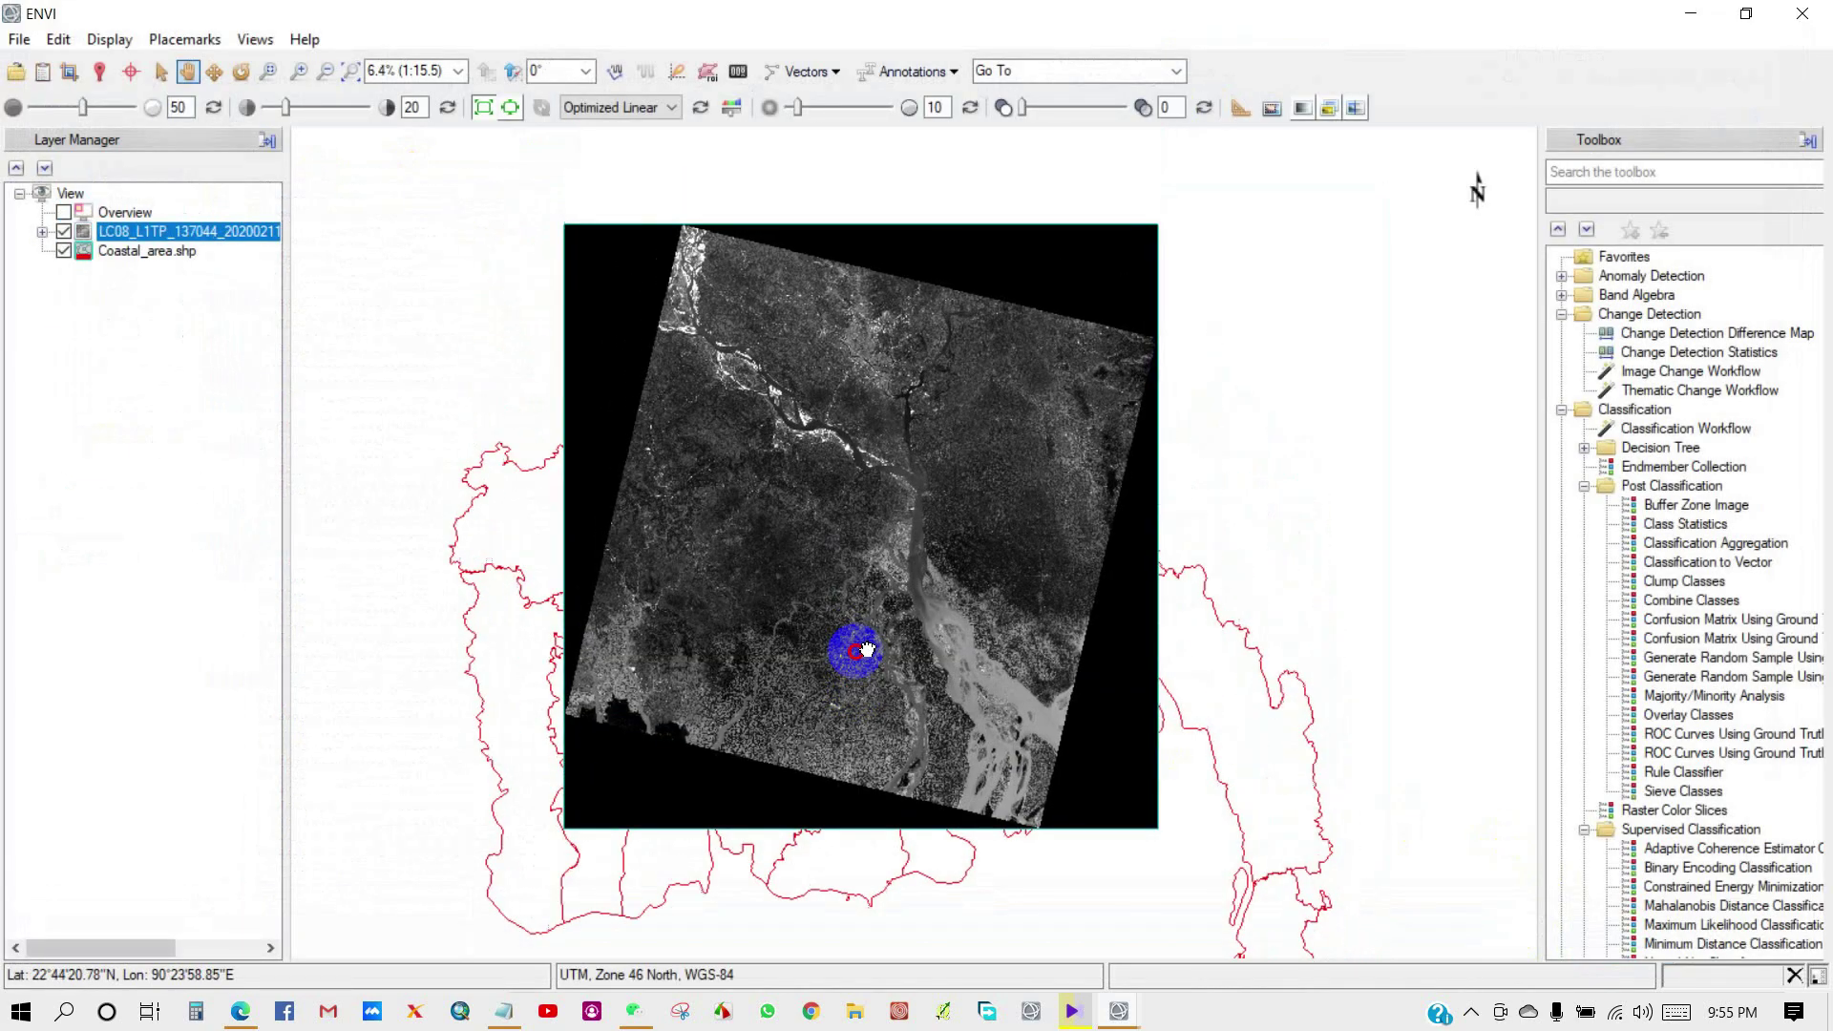
{"action": "left_click_drag", "start_coordinate": [872, 560], "coordinate": [841, 500]}
{"action": "left_click", "coordinate": [64, 232]}
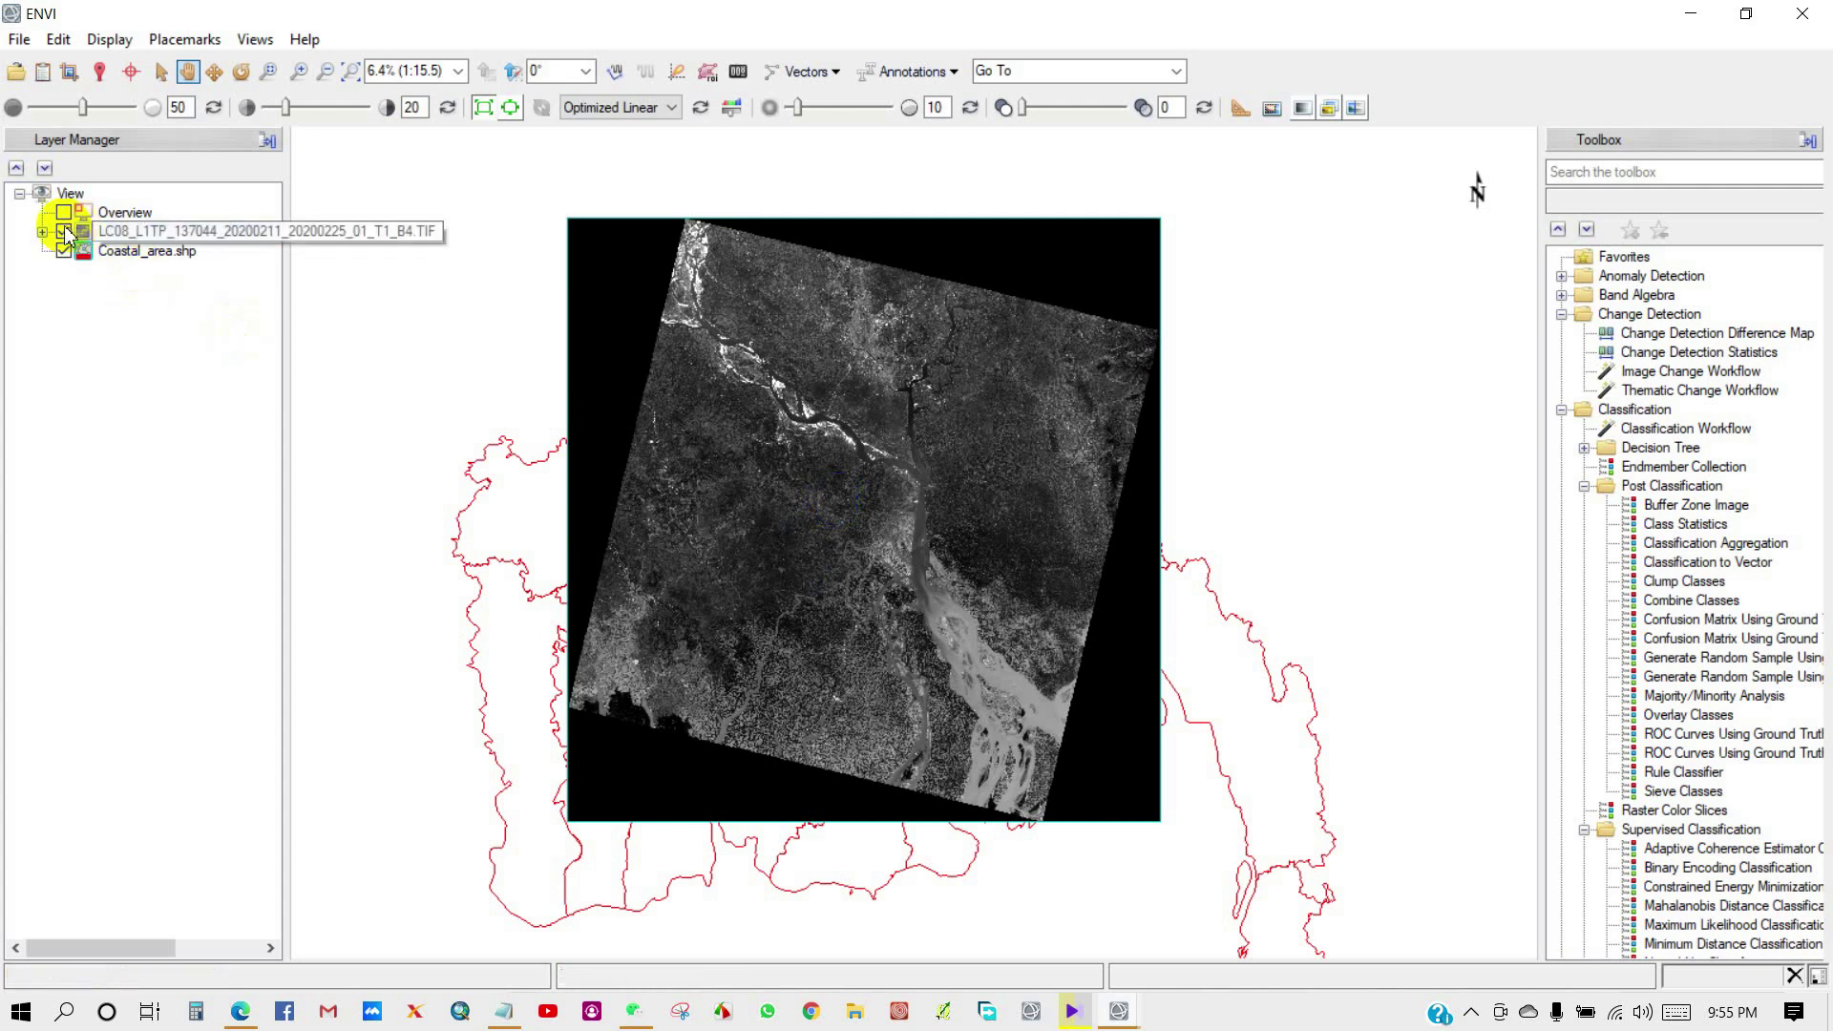
{"action": "left_click", "coordinate": [64, 251]}
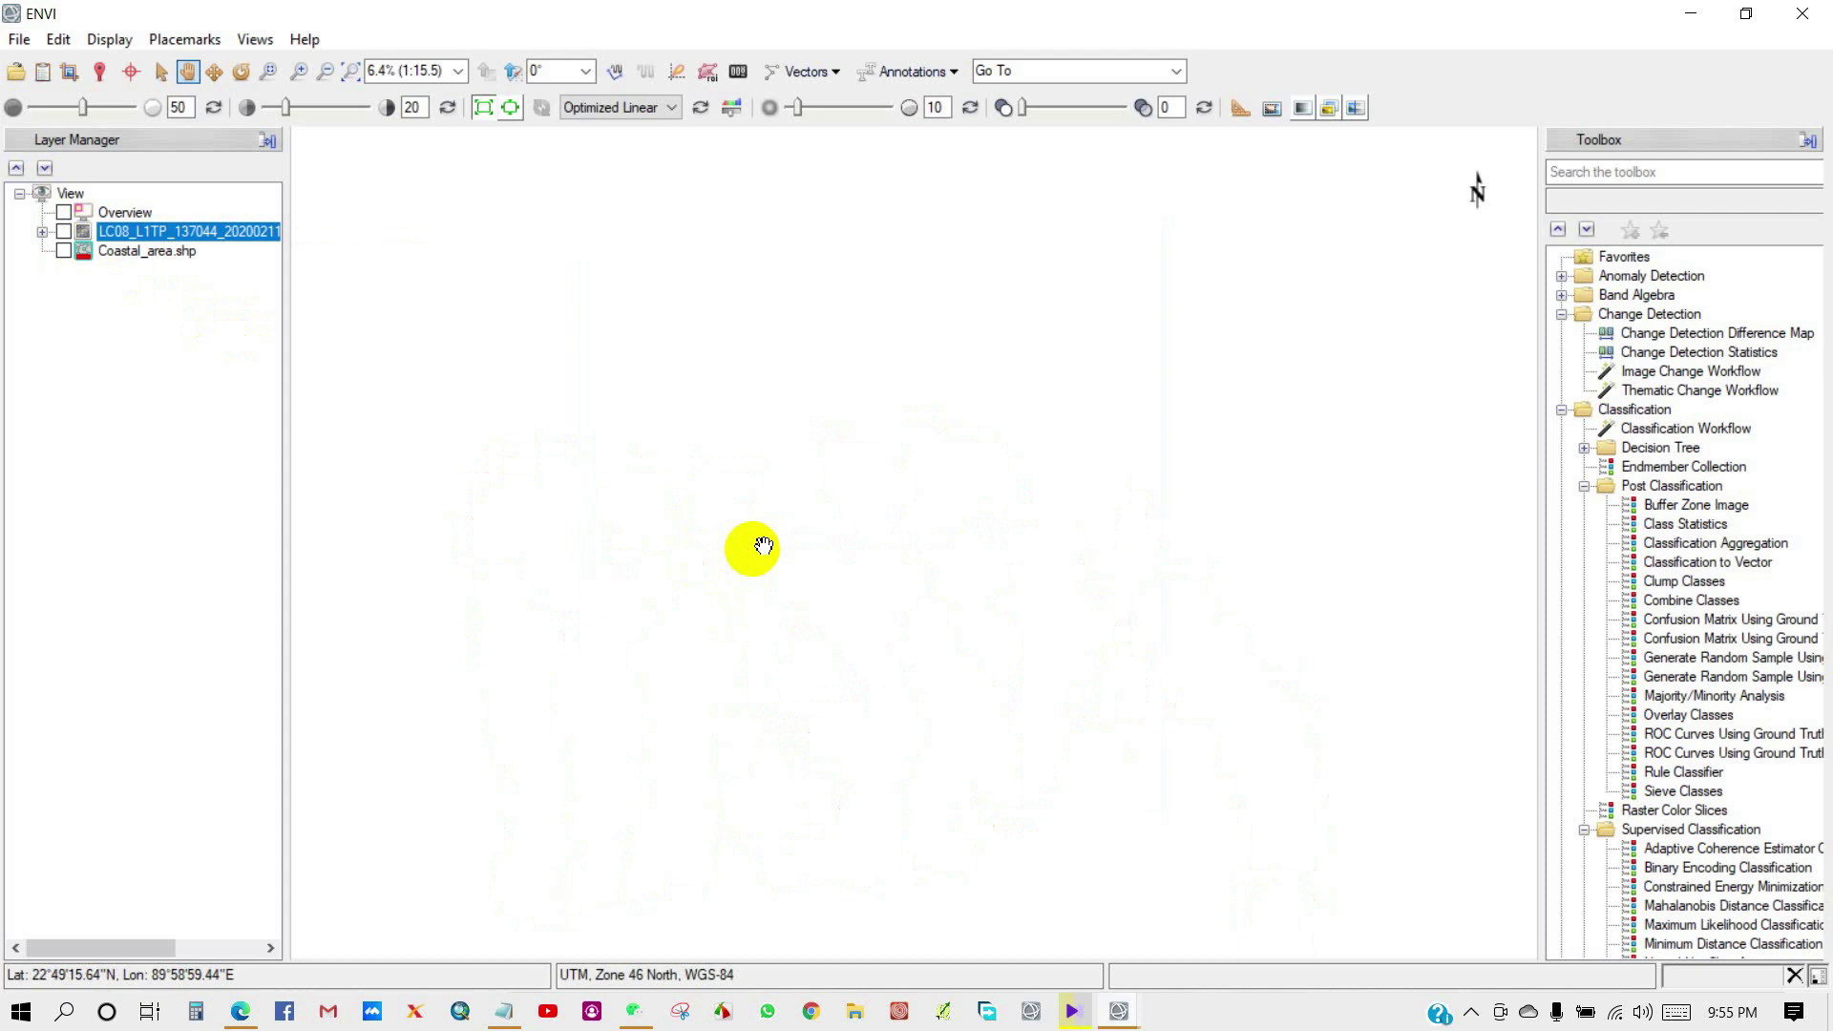
Step: Open the first MOD09A1 .hdf from data > MODIS as EOS MODIS data, then close Data Manager
{"action": "left_click", "coordinate": [19, 40]}
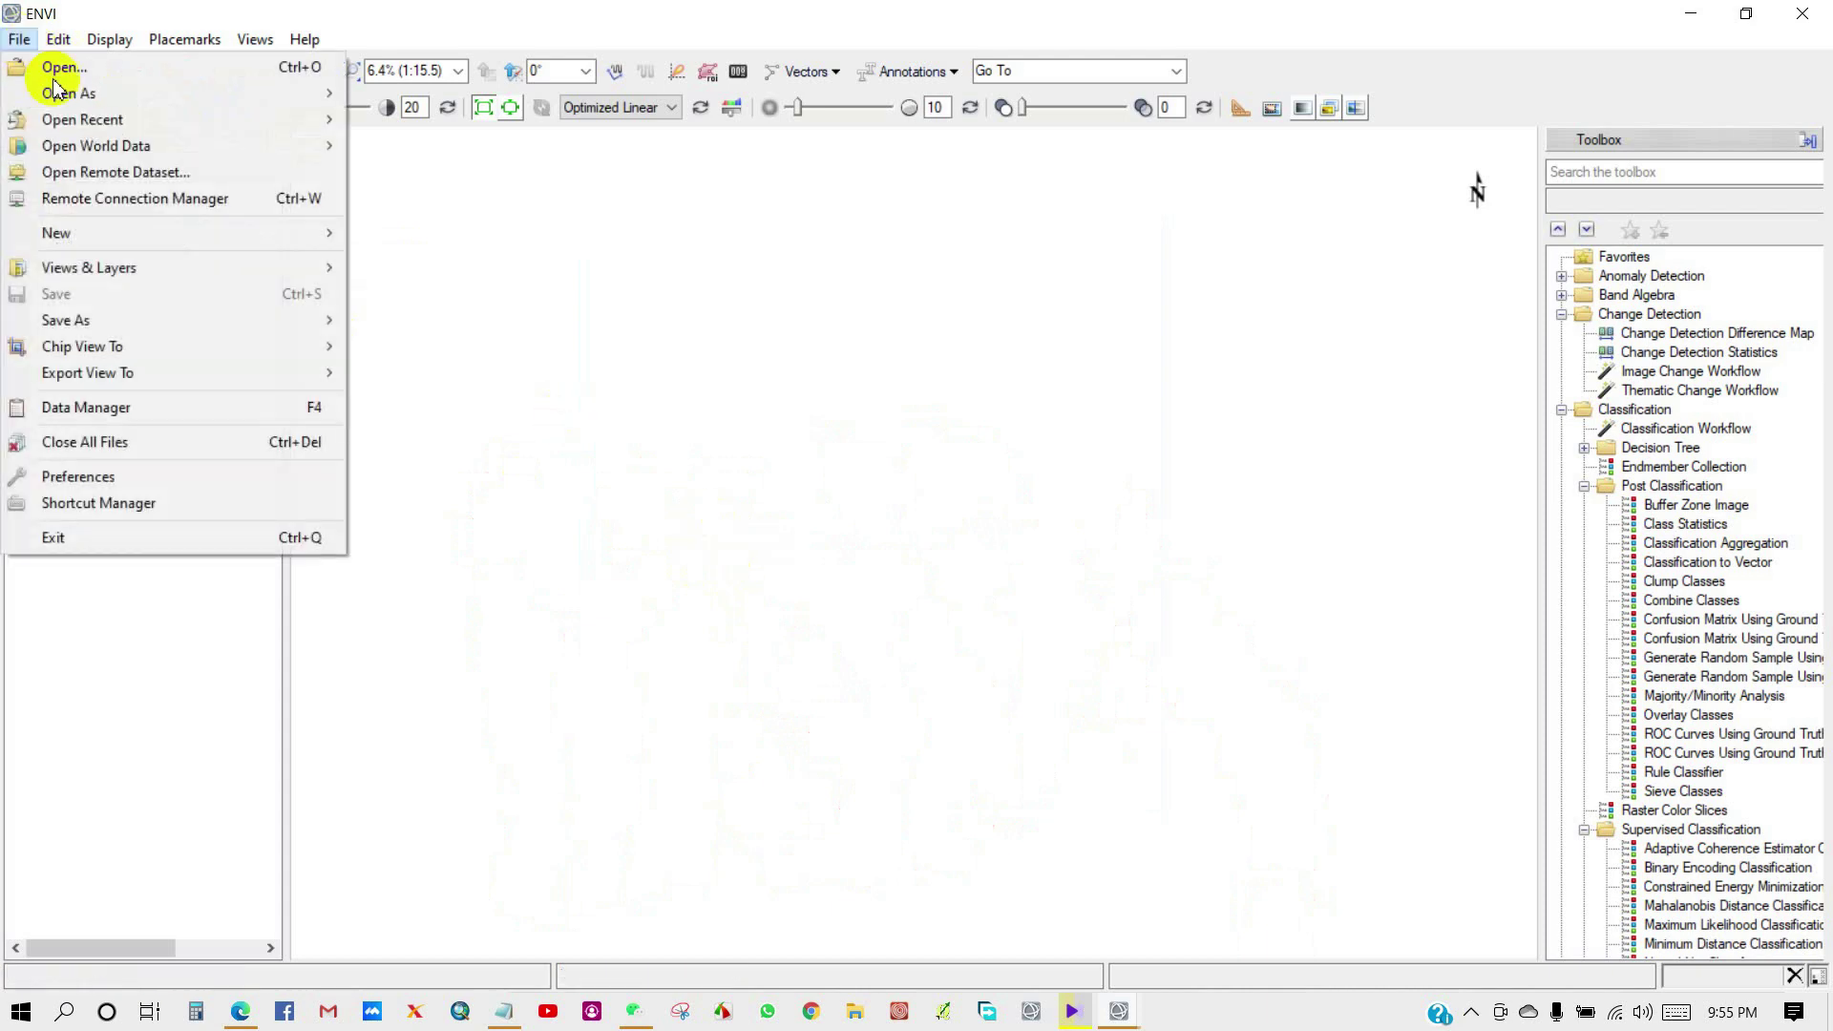
{"action": "mouse_move", "coordinate": [69, 92]}
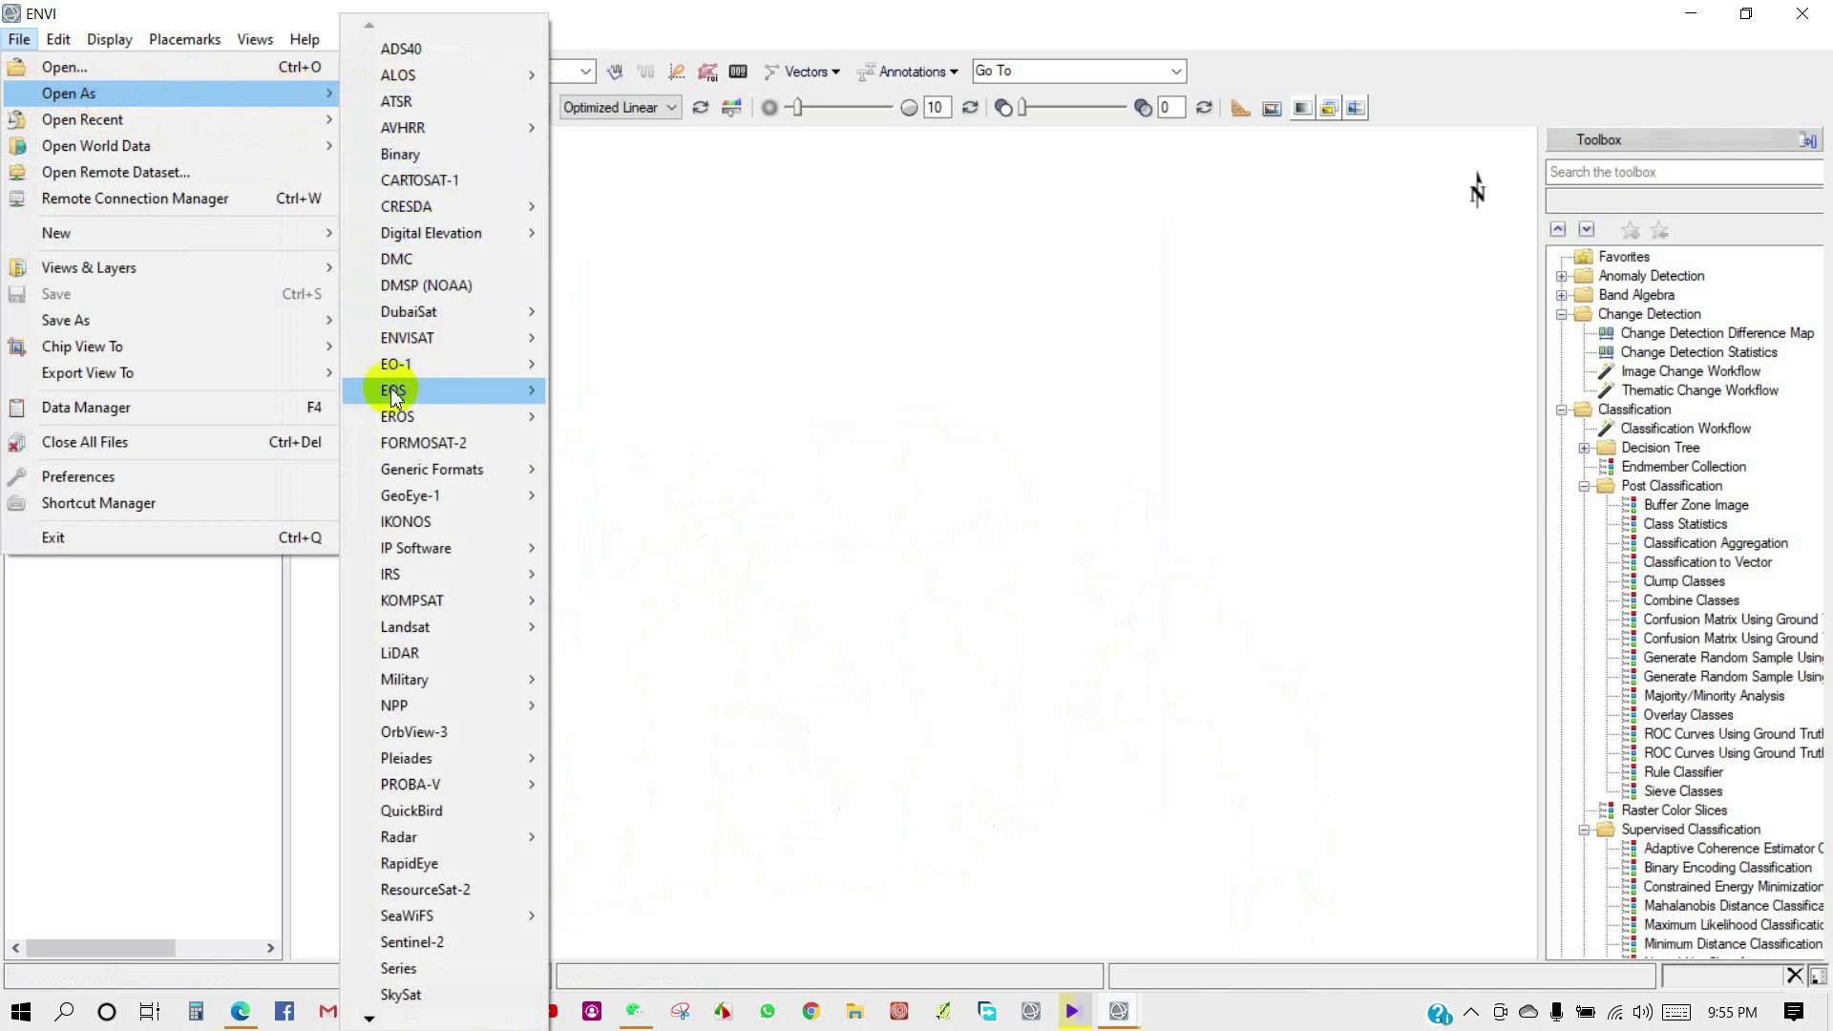
{"action": "mouse_move", "coordinate": [386, 395]}
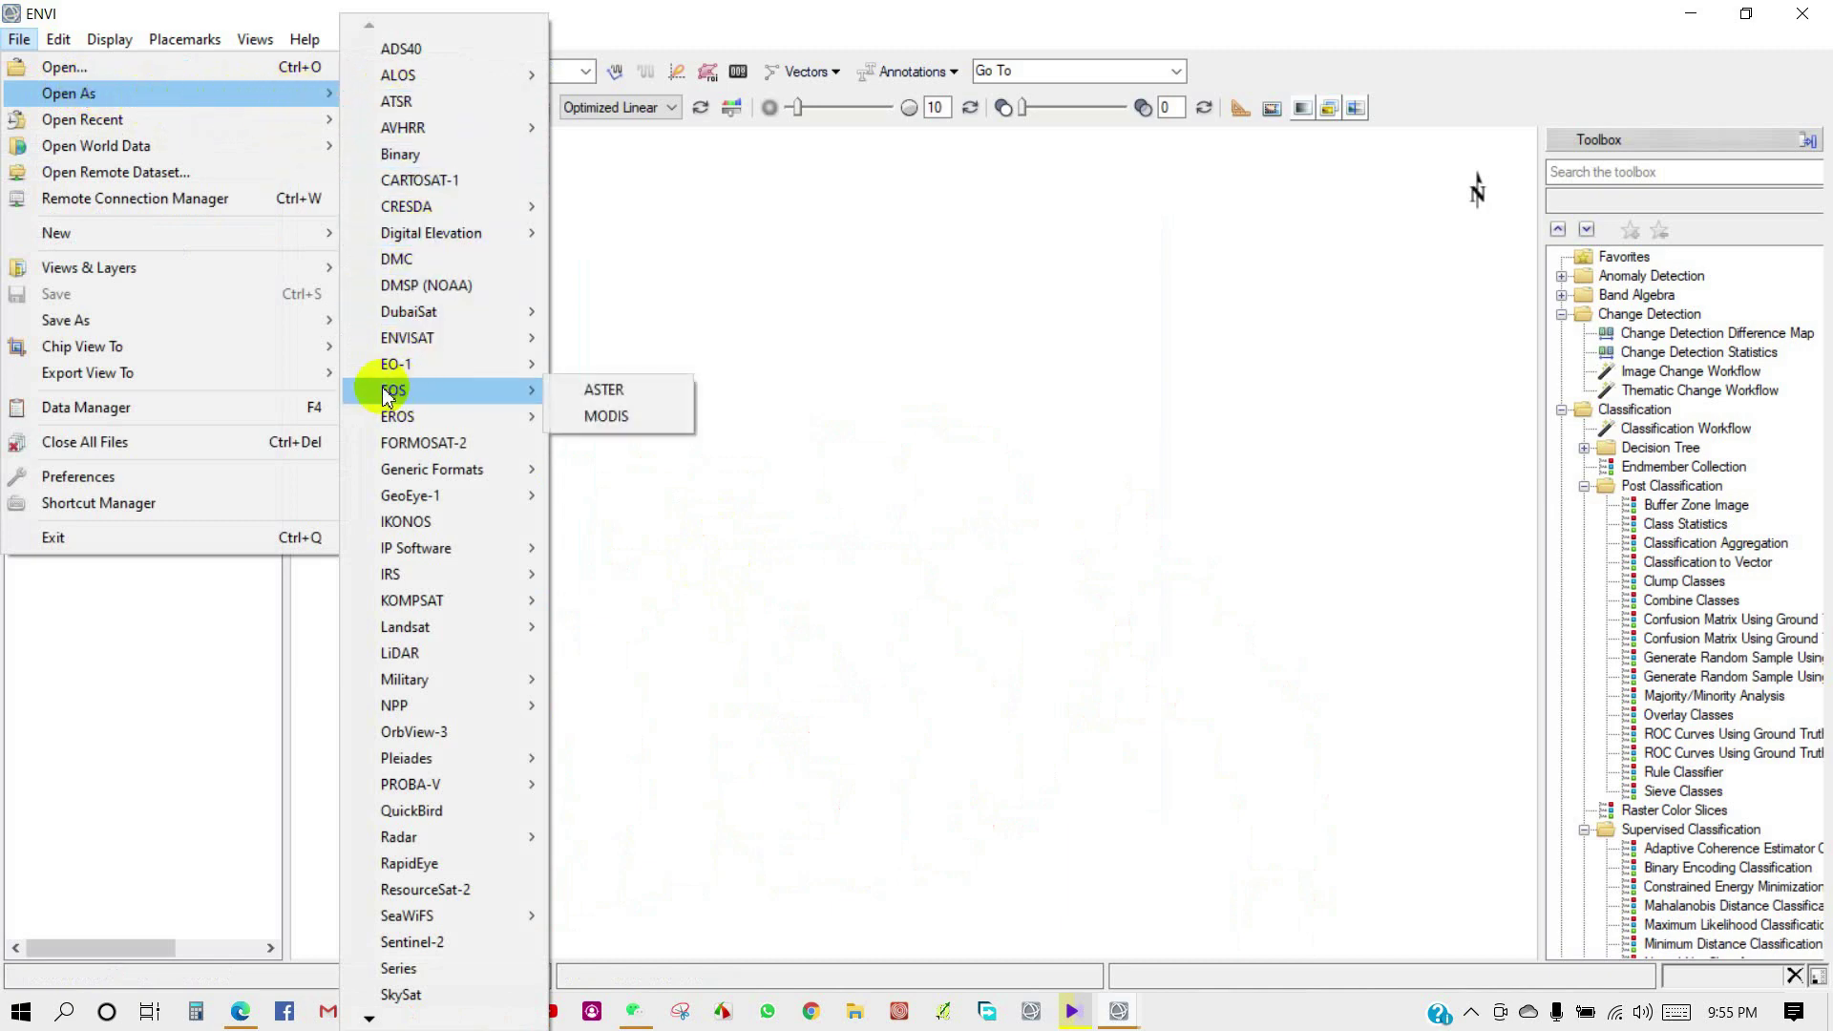
{"action": "left_click", "coordinate": [612, 420]}
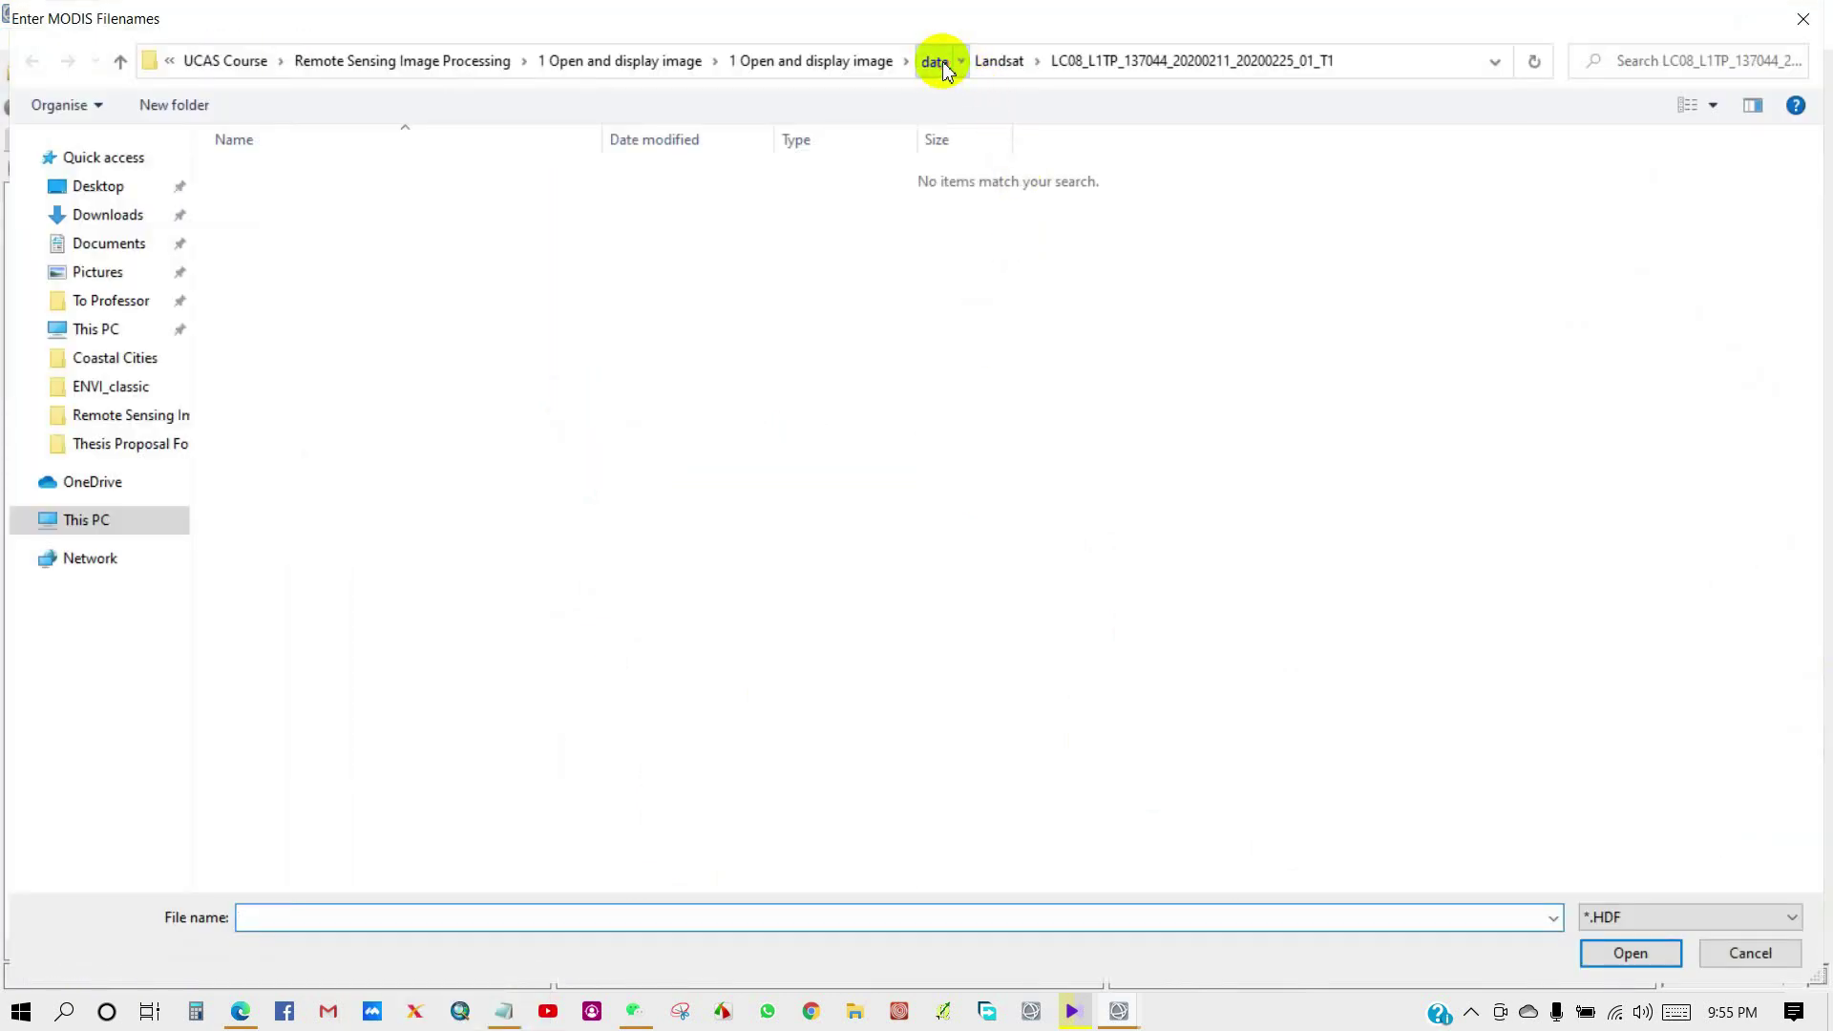
{"action": "left_click", "coordinate": [940, 61]}
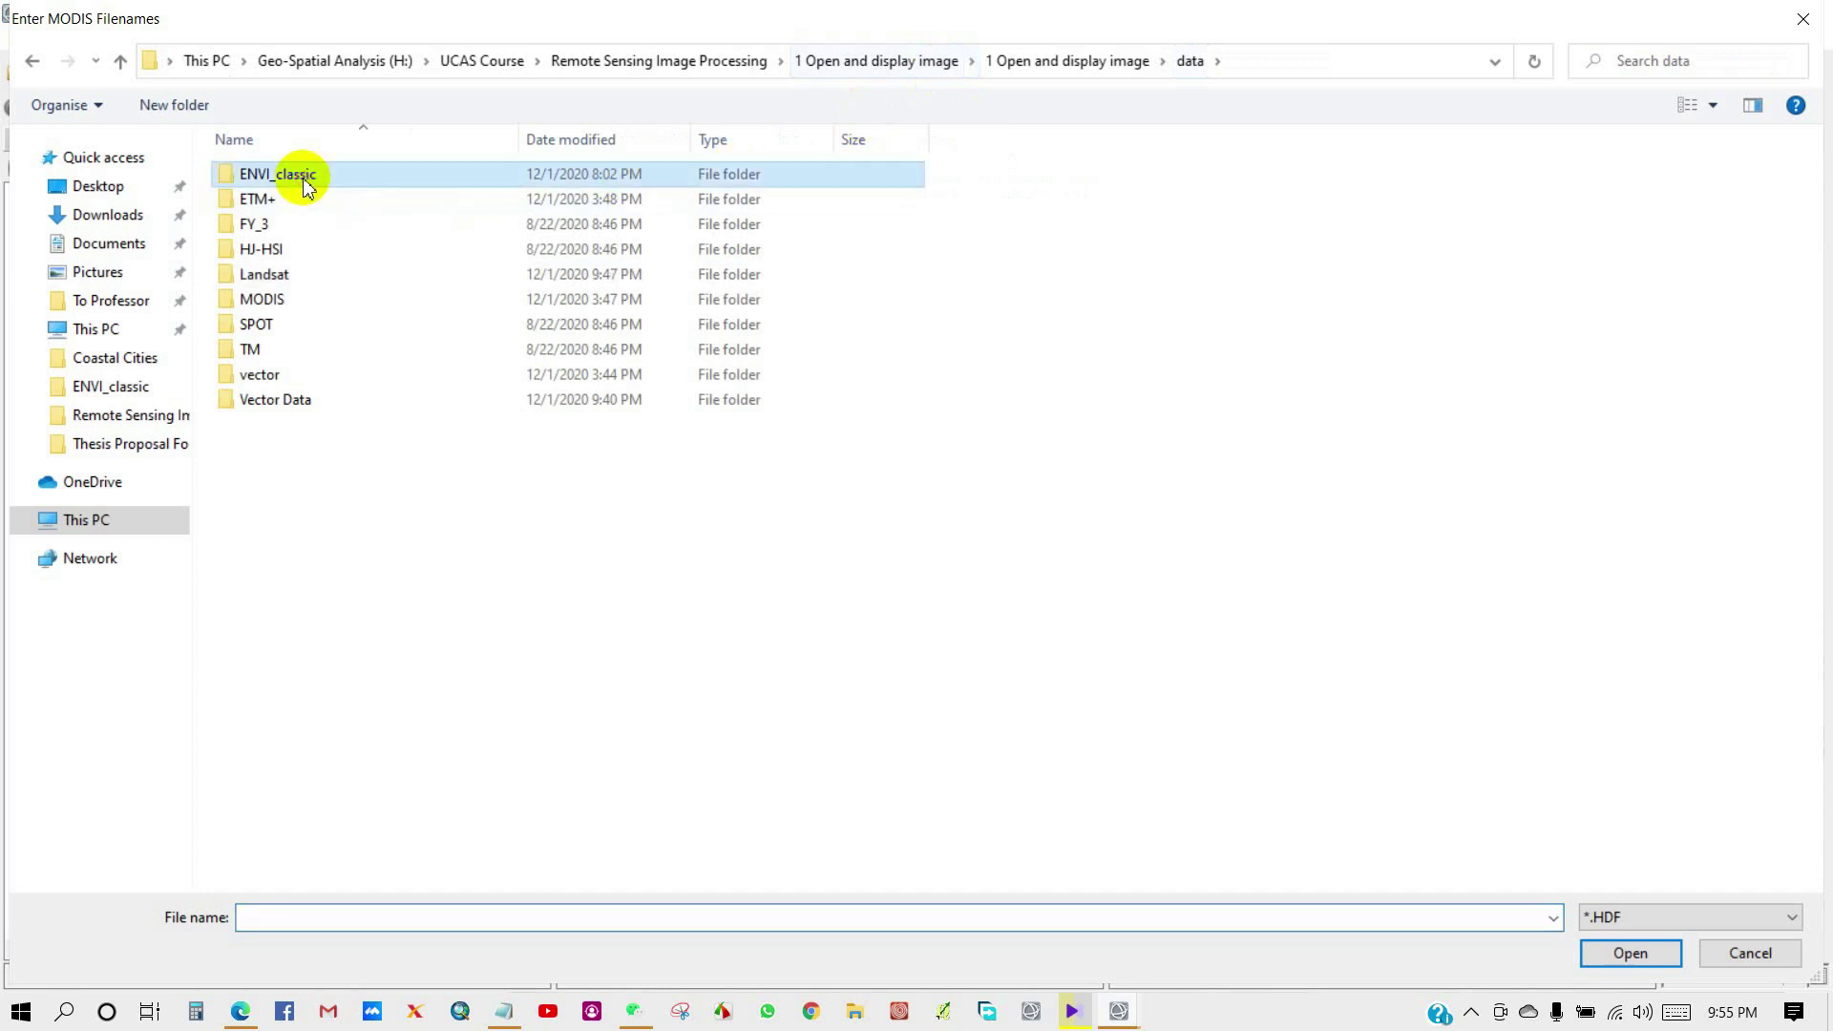
{"action": "left_click", "coordinate": [263, 303]}
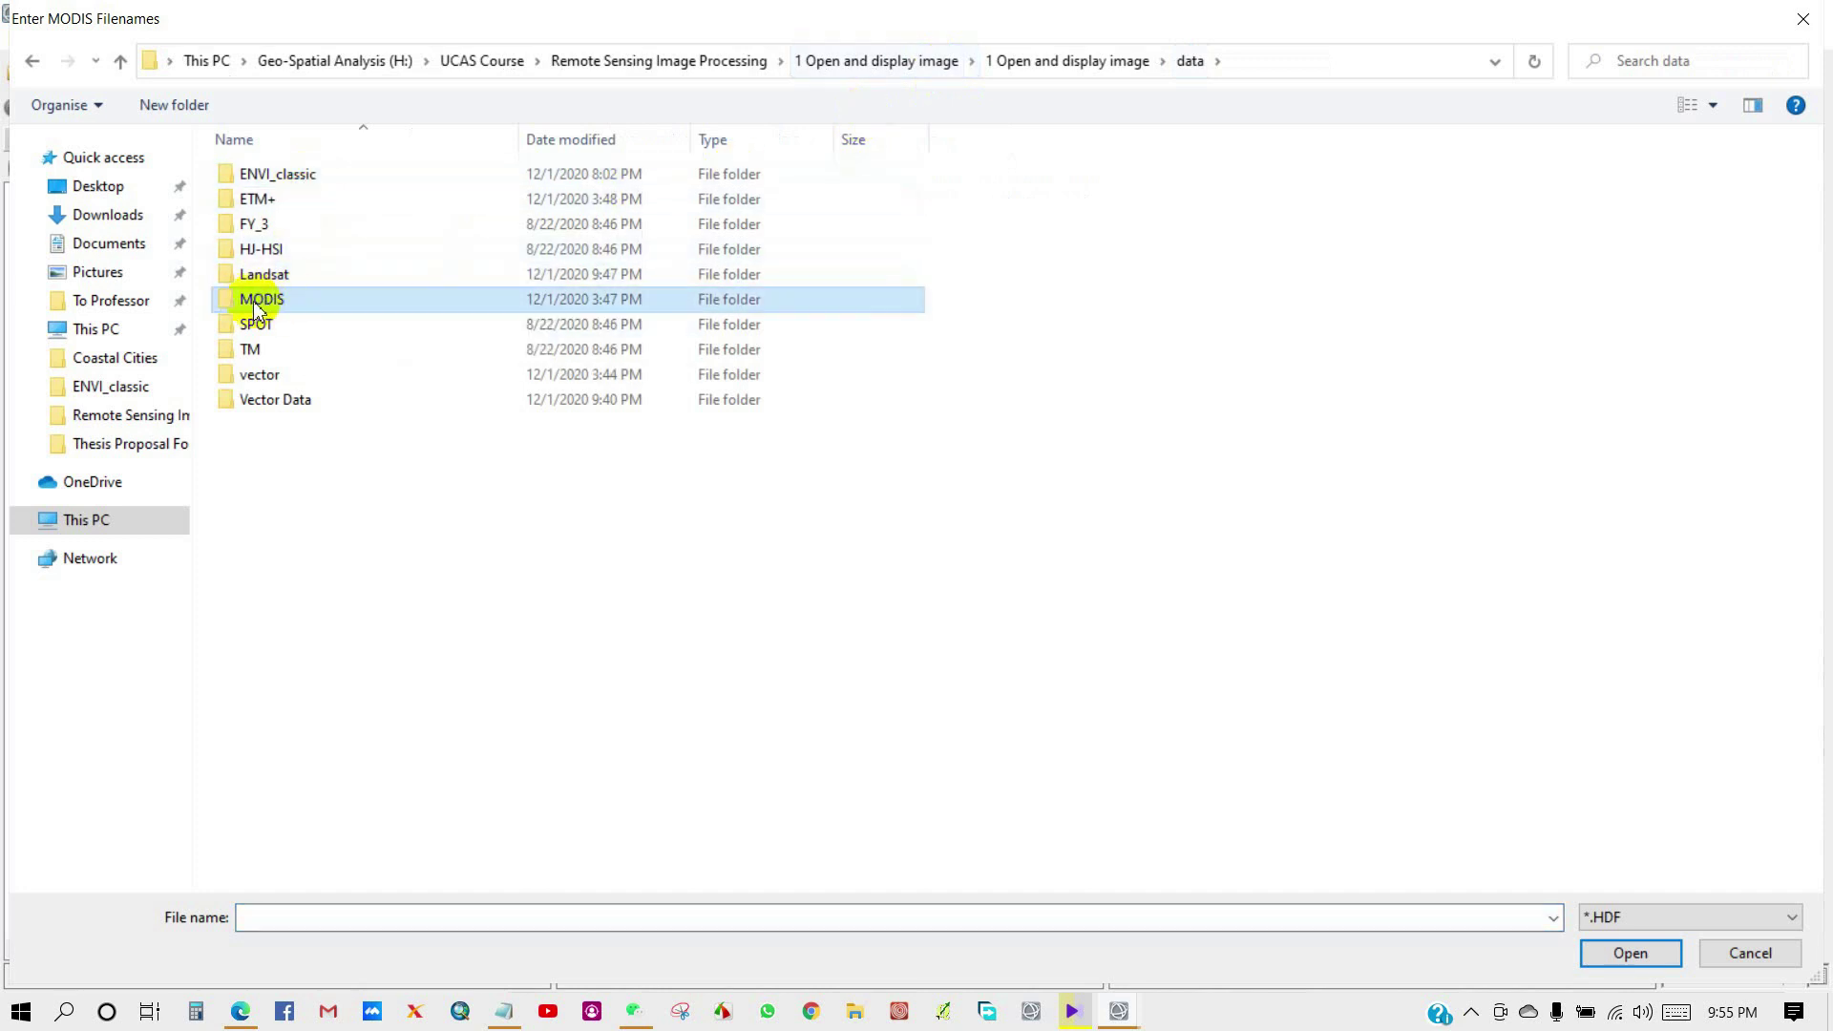
{"action": "double_click", "coordinate": [276, 303]}
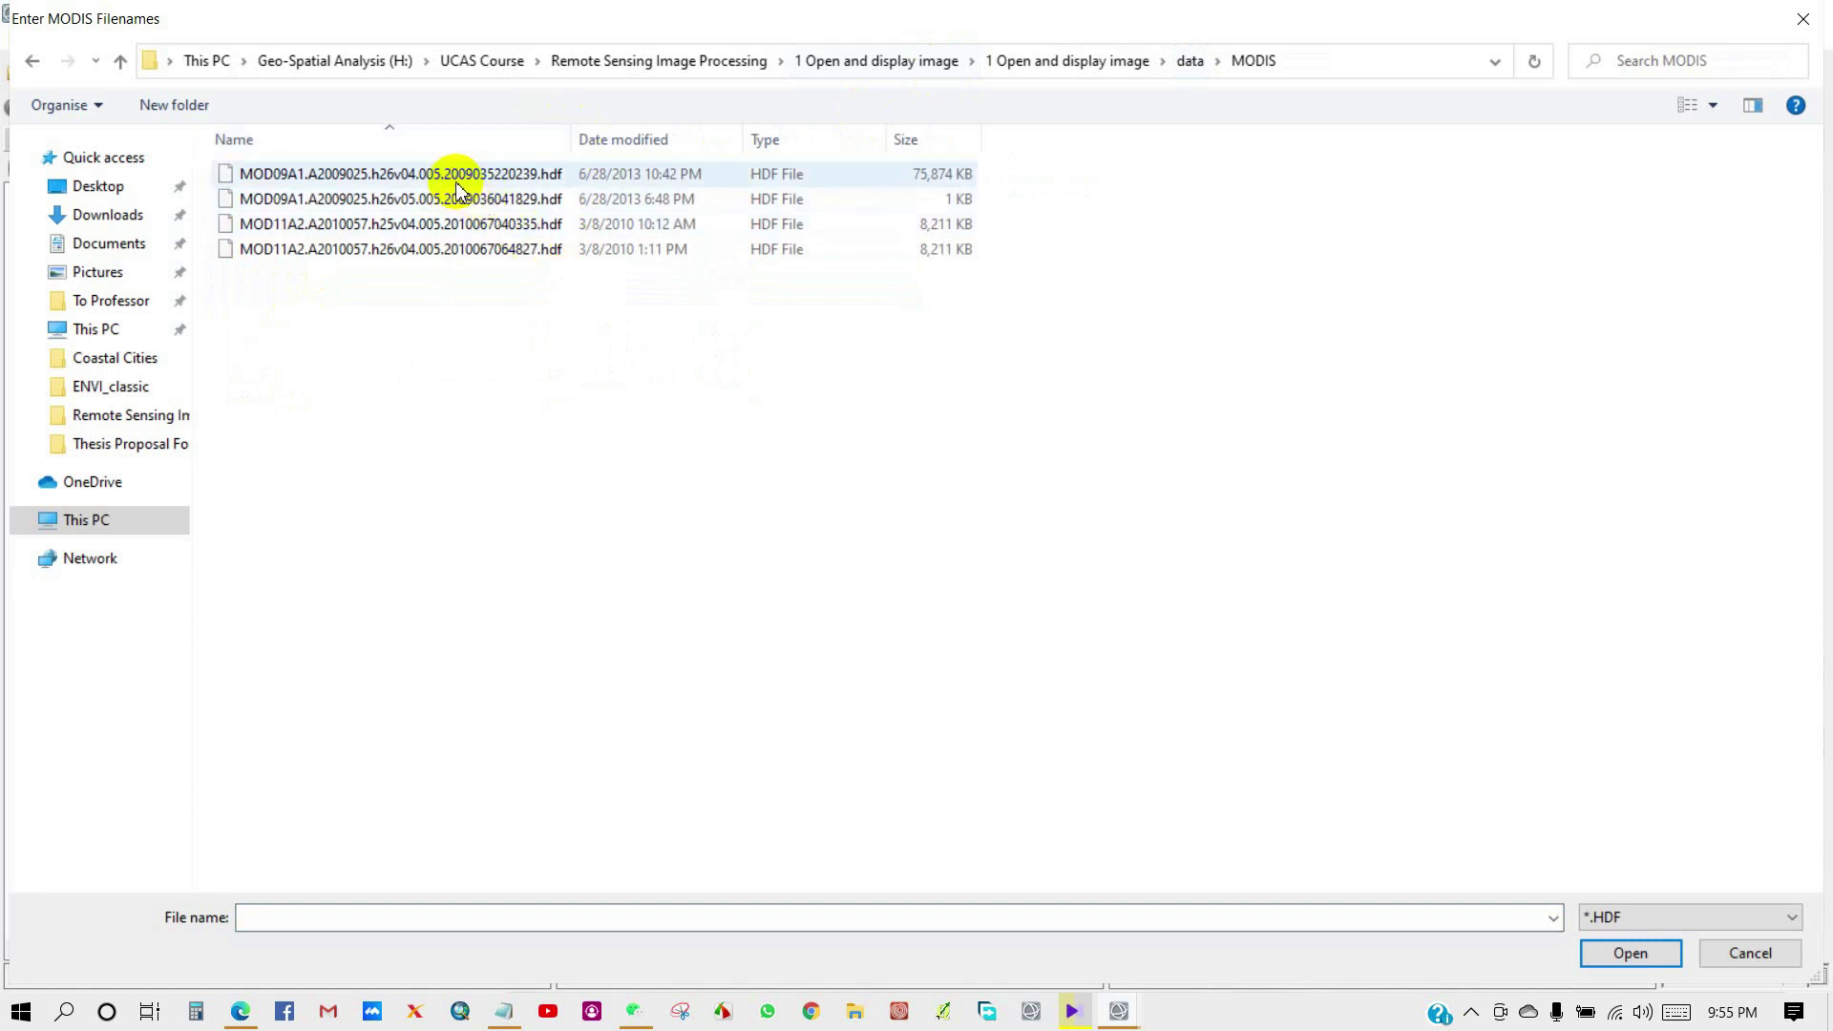
{"action": "left_click", "coordinate": [425, 180]}
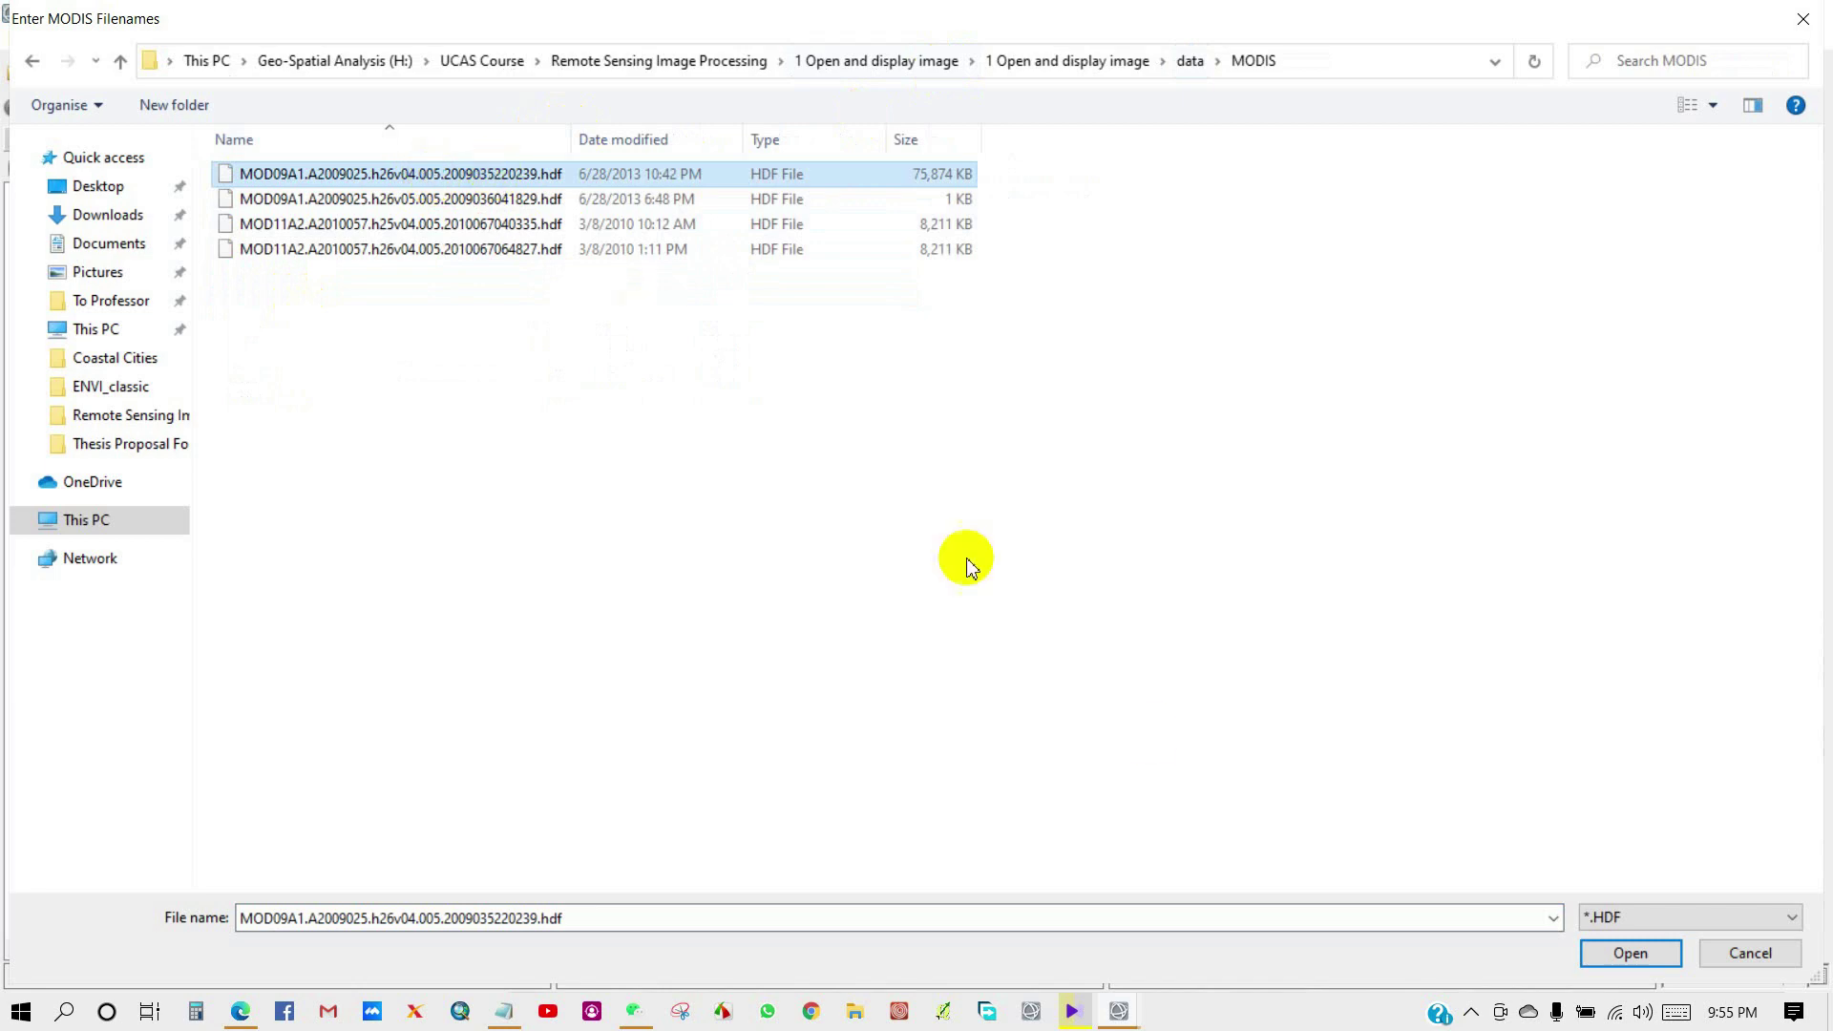
{"action": "left_click", "coordinate": [1623, 953]}
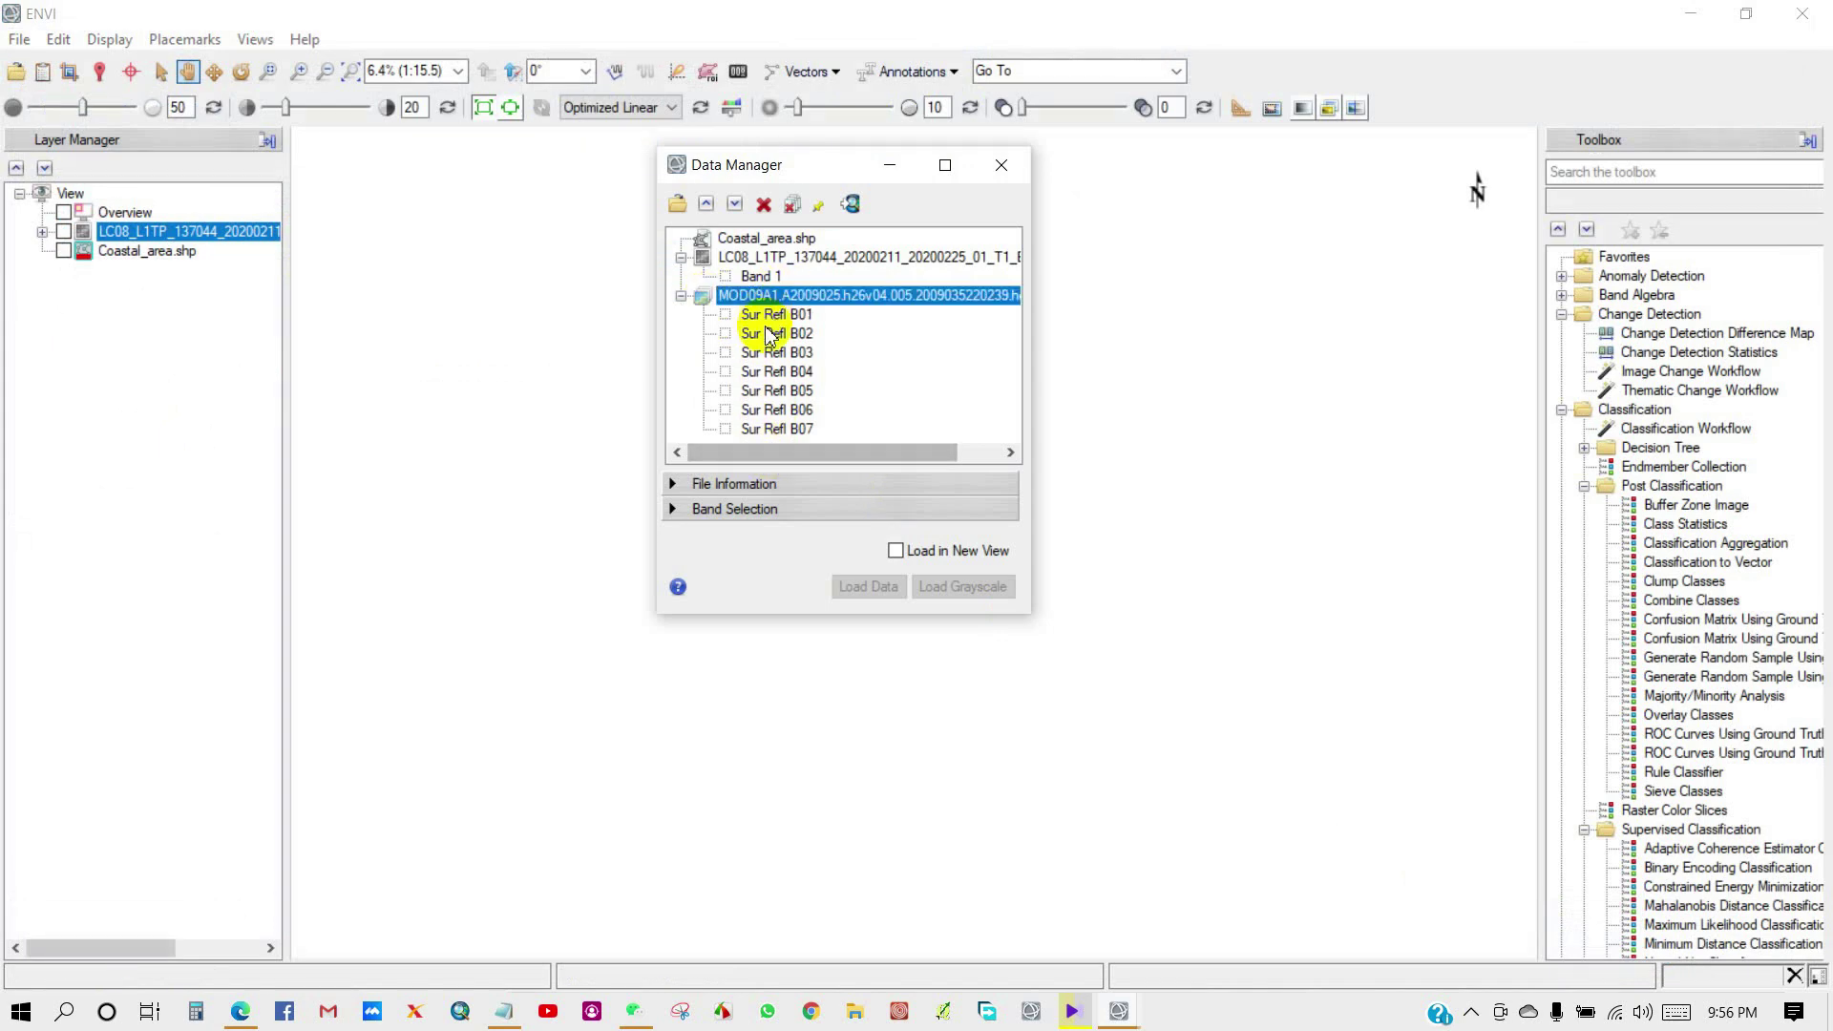
{"action": "left_click", "coordinate": [999, 170]}
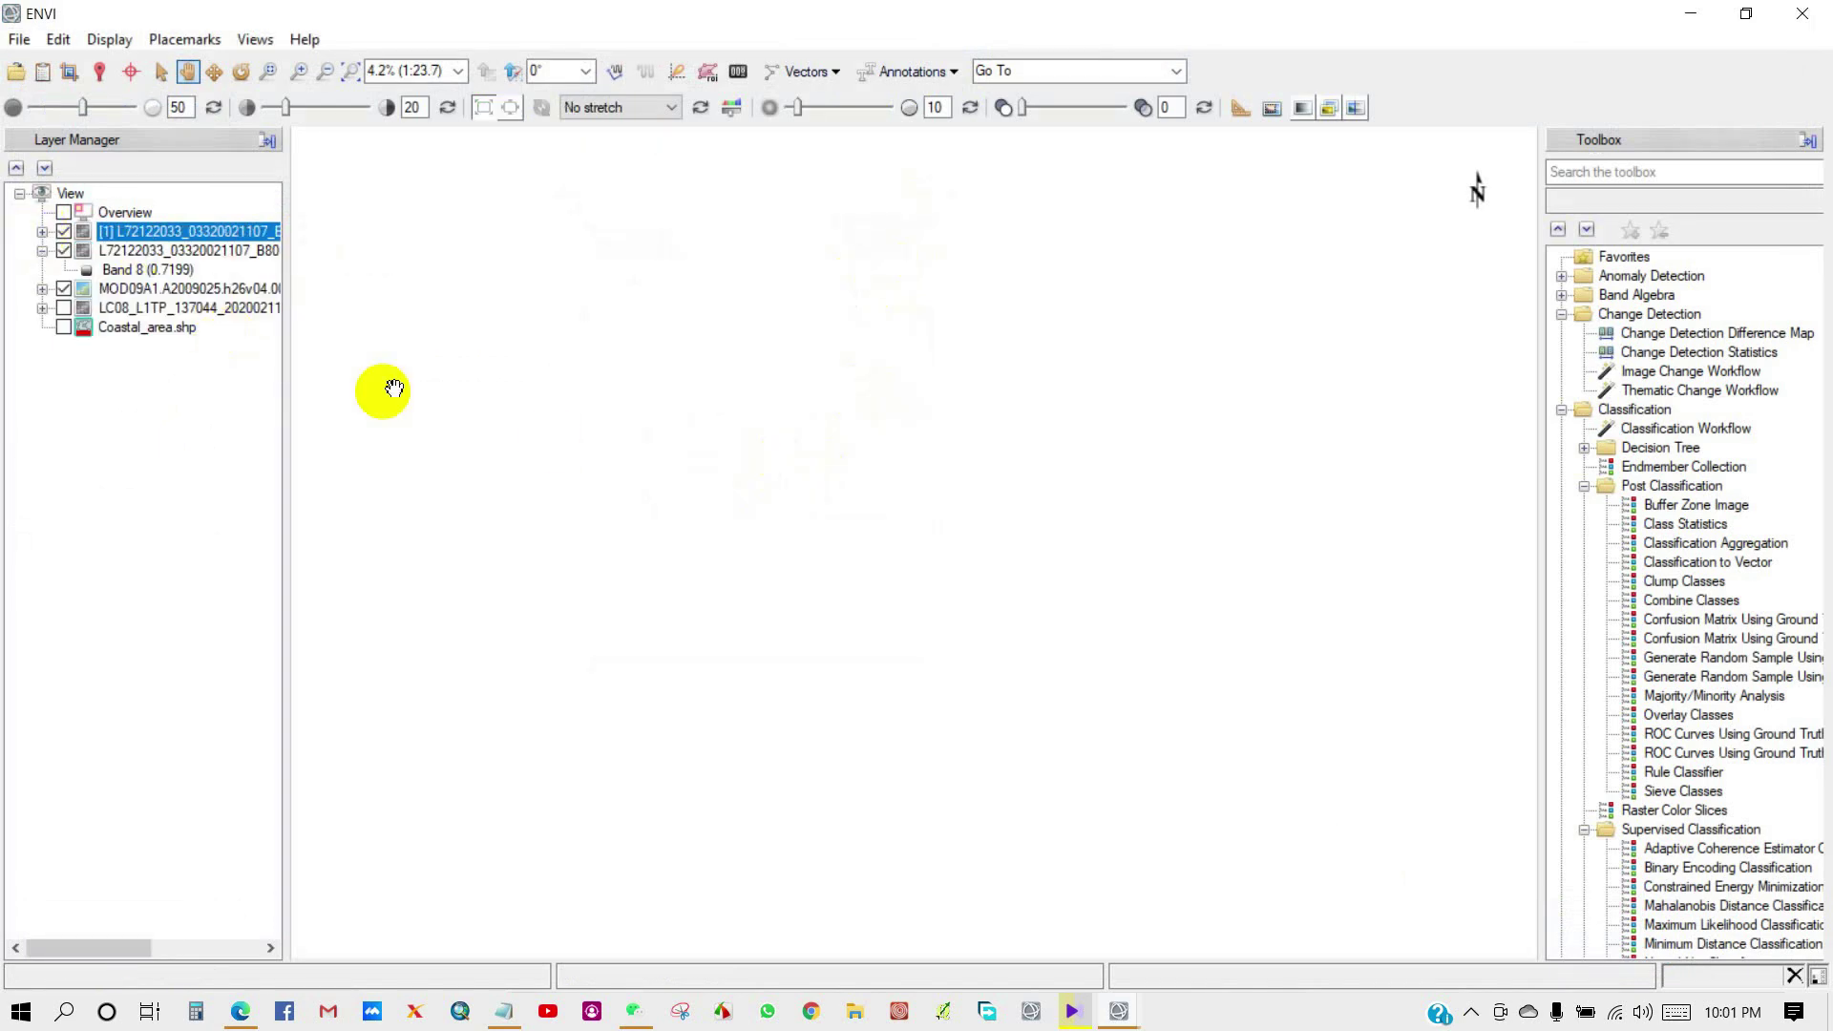
Step: Open the LC08 scene's MTL file from data > Landsat as Landsat GeoTIFF with Metadata
{"action": "left_click", "coordinate": [19, 39]}
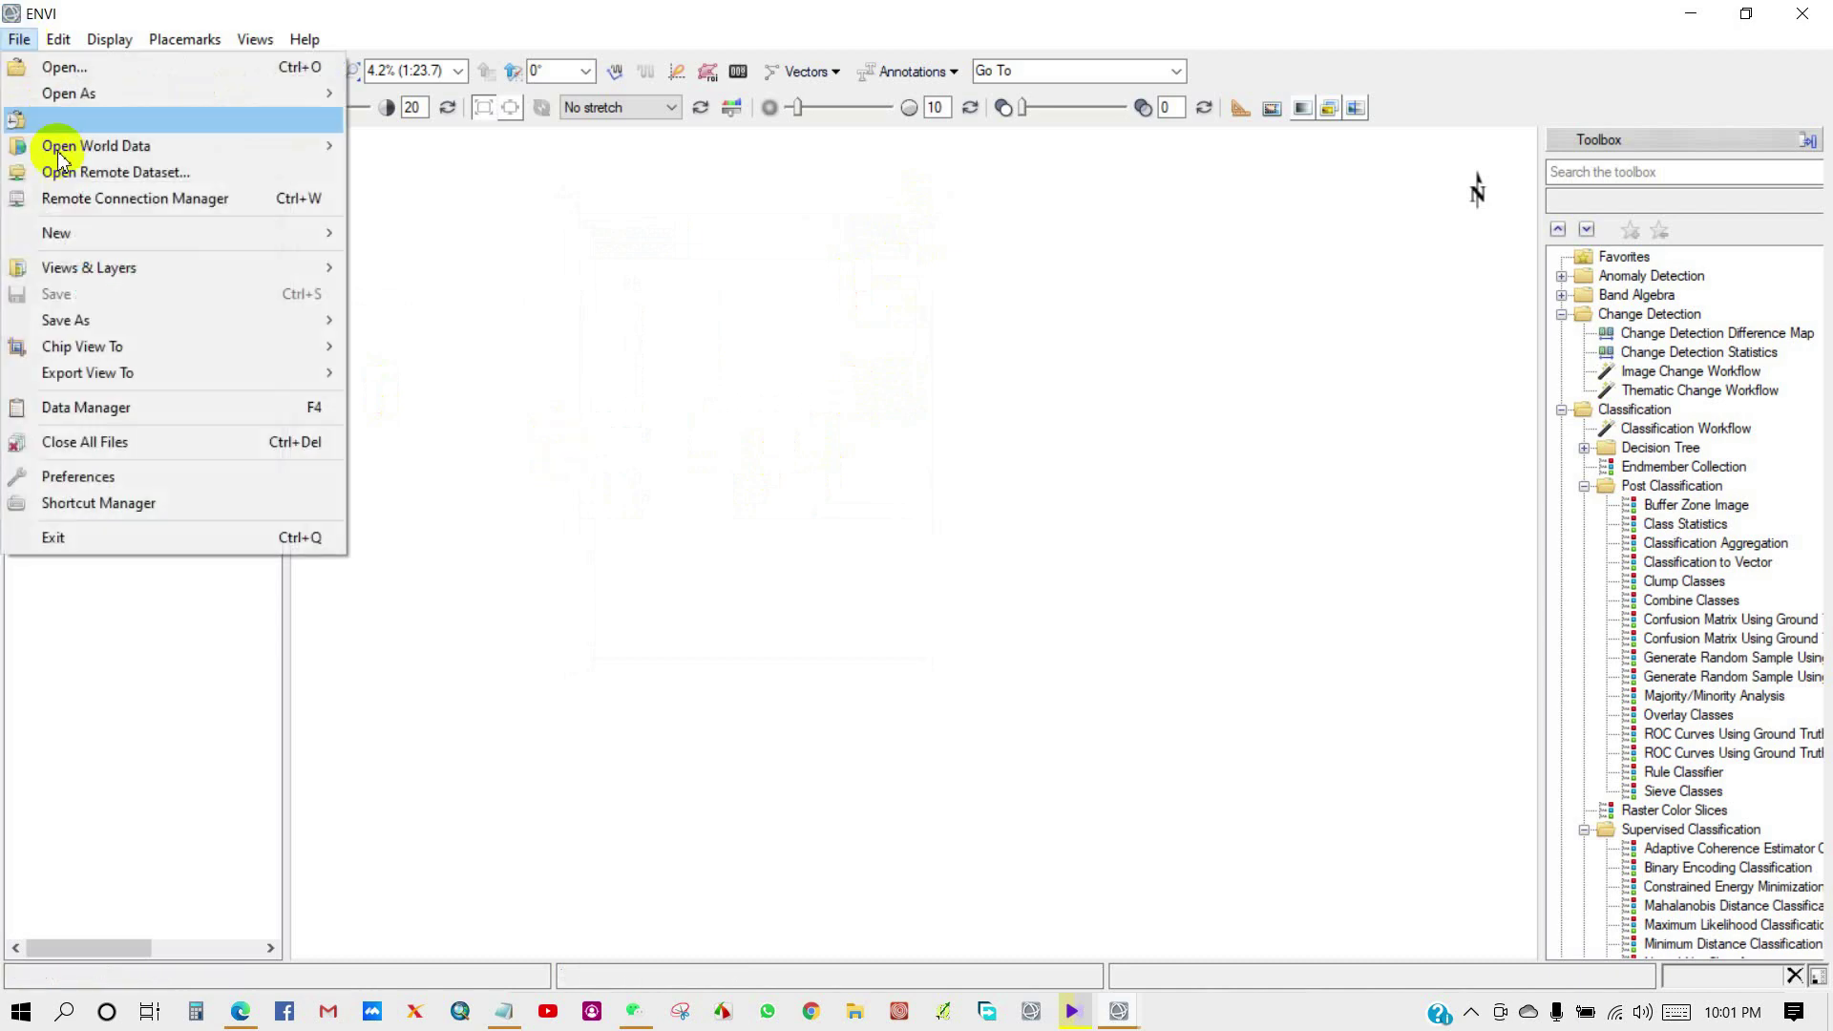
{"action": "mouse_move", "coordinate": [105, 105]}
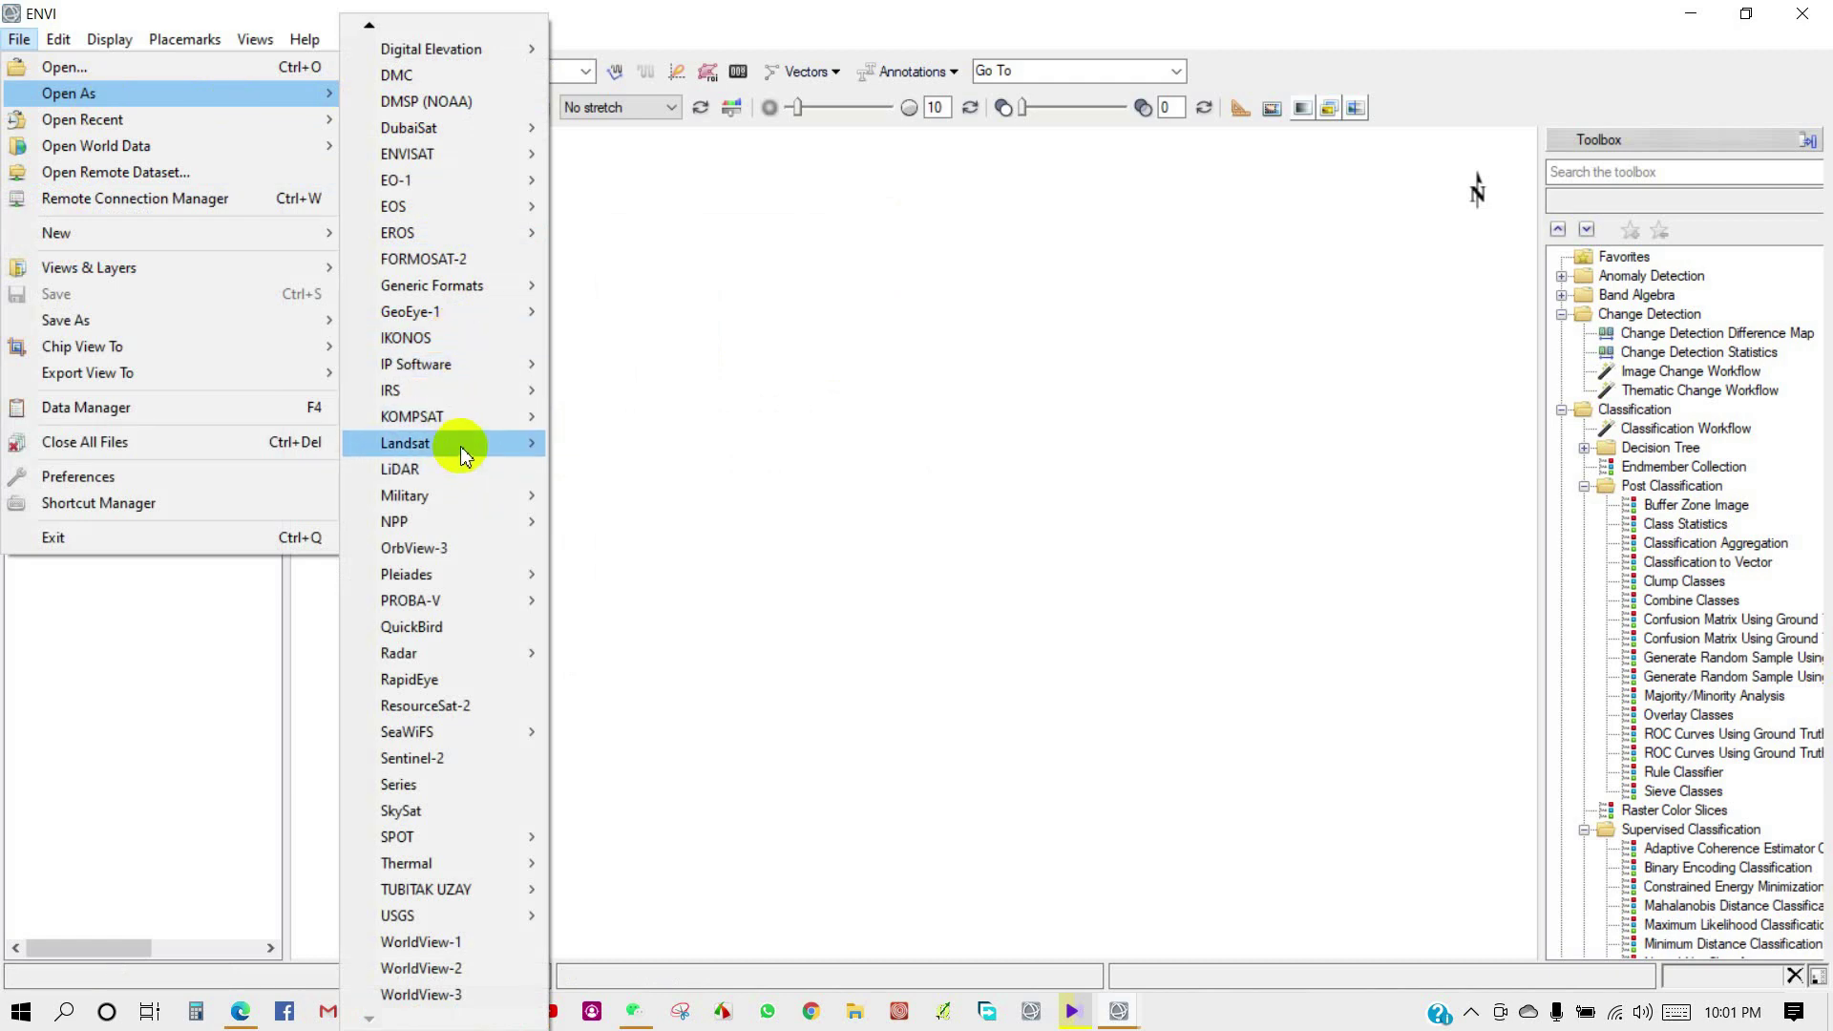
{"action": "mouse_move", "coordinate": [460, 445]}
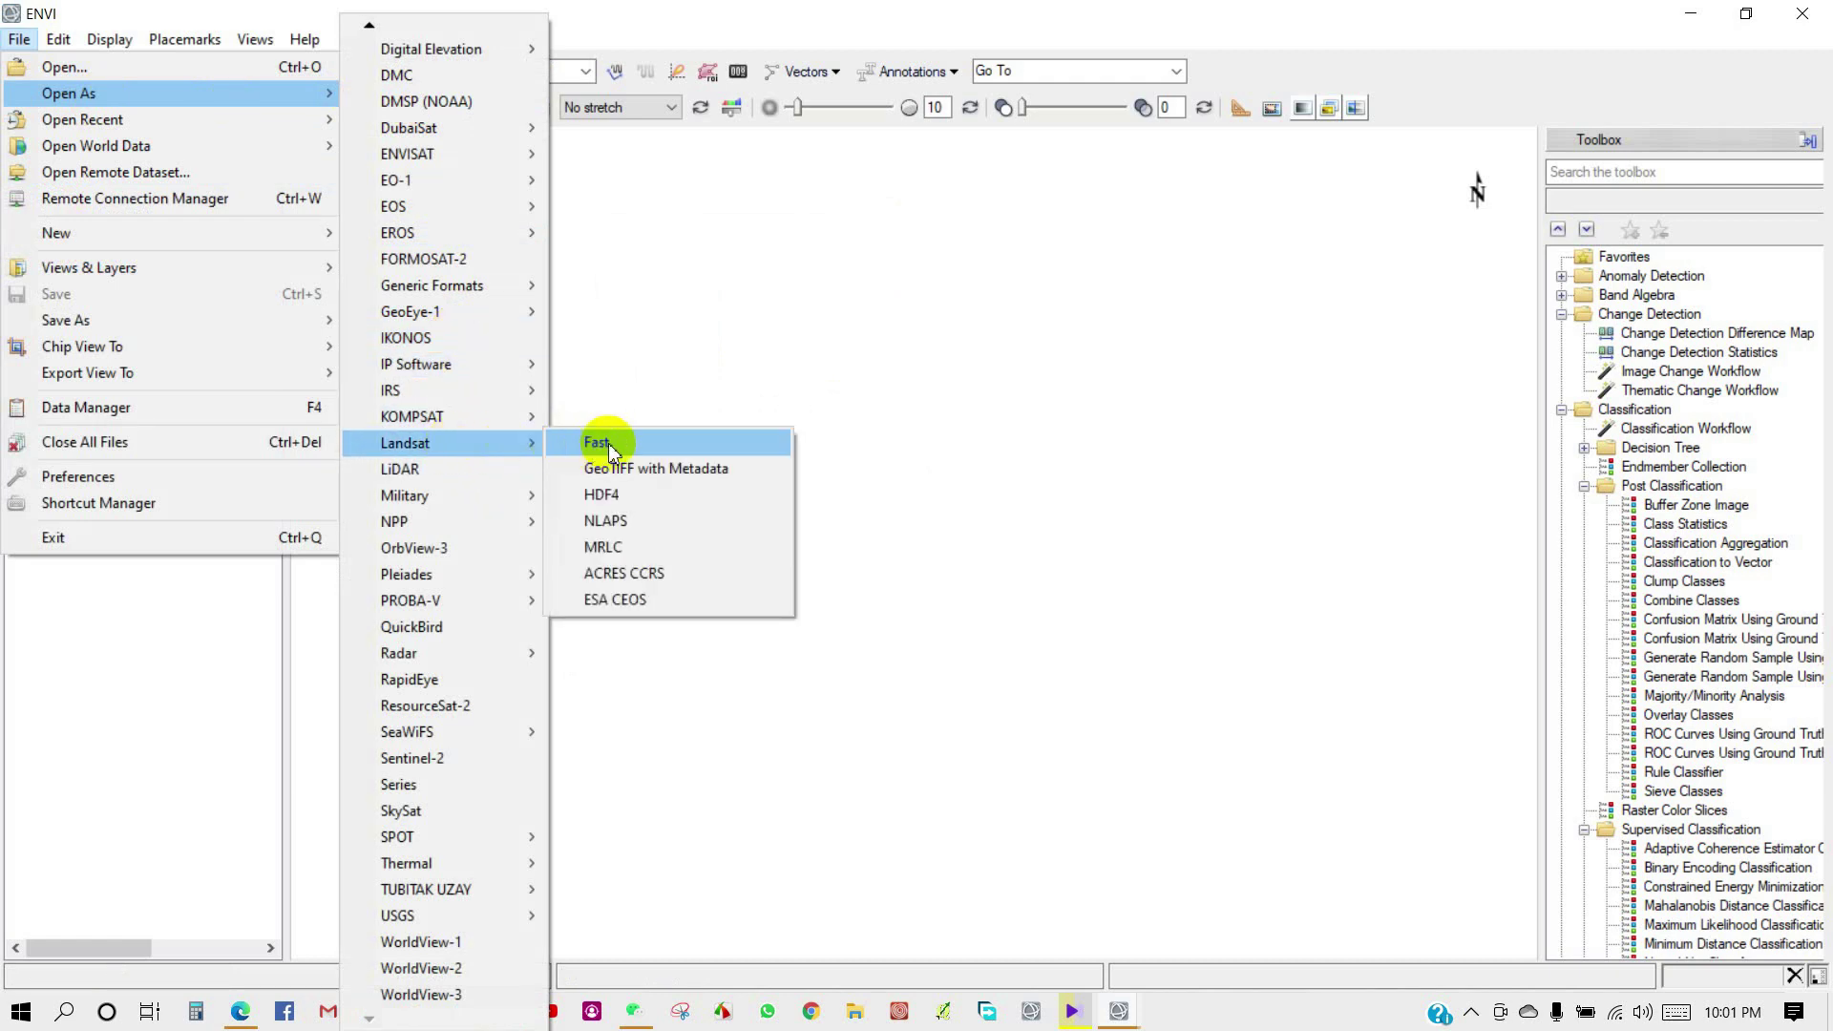
{"action": "left_click", "coordinate": [650, 468]}
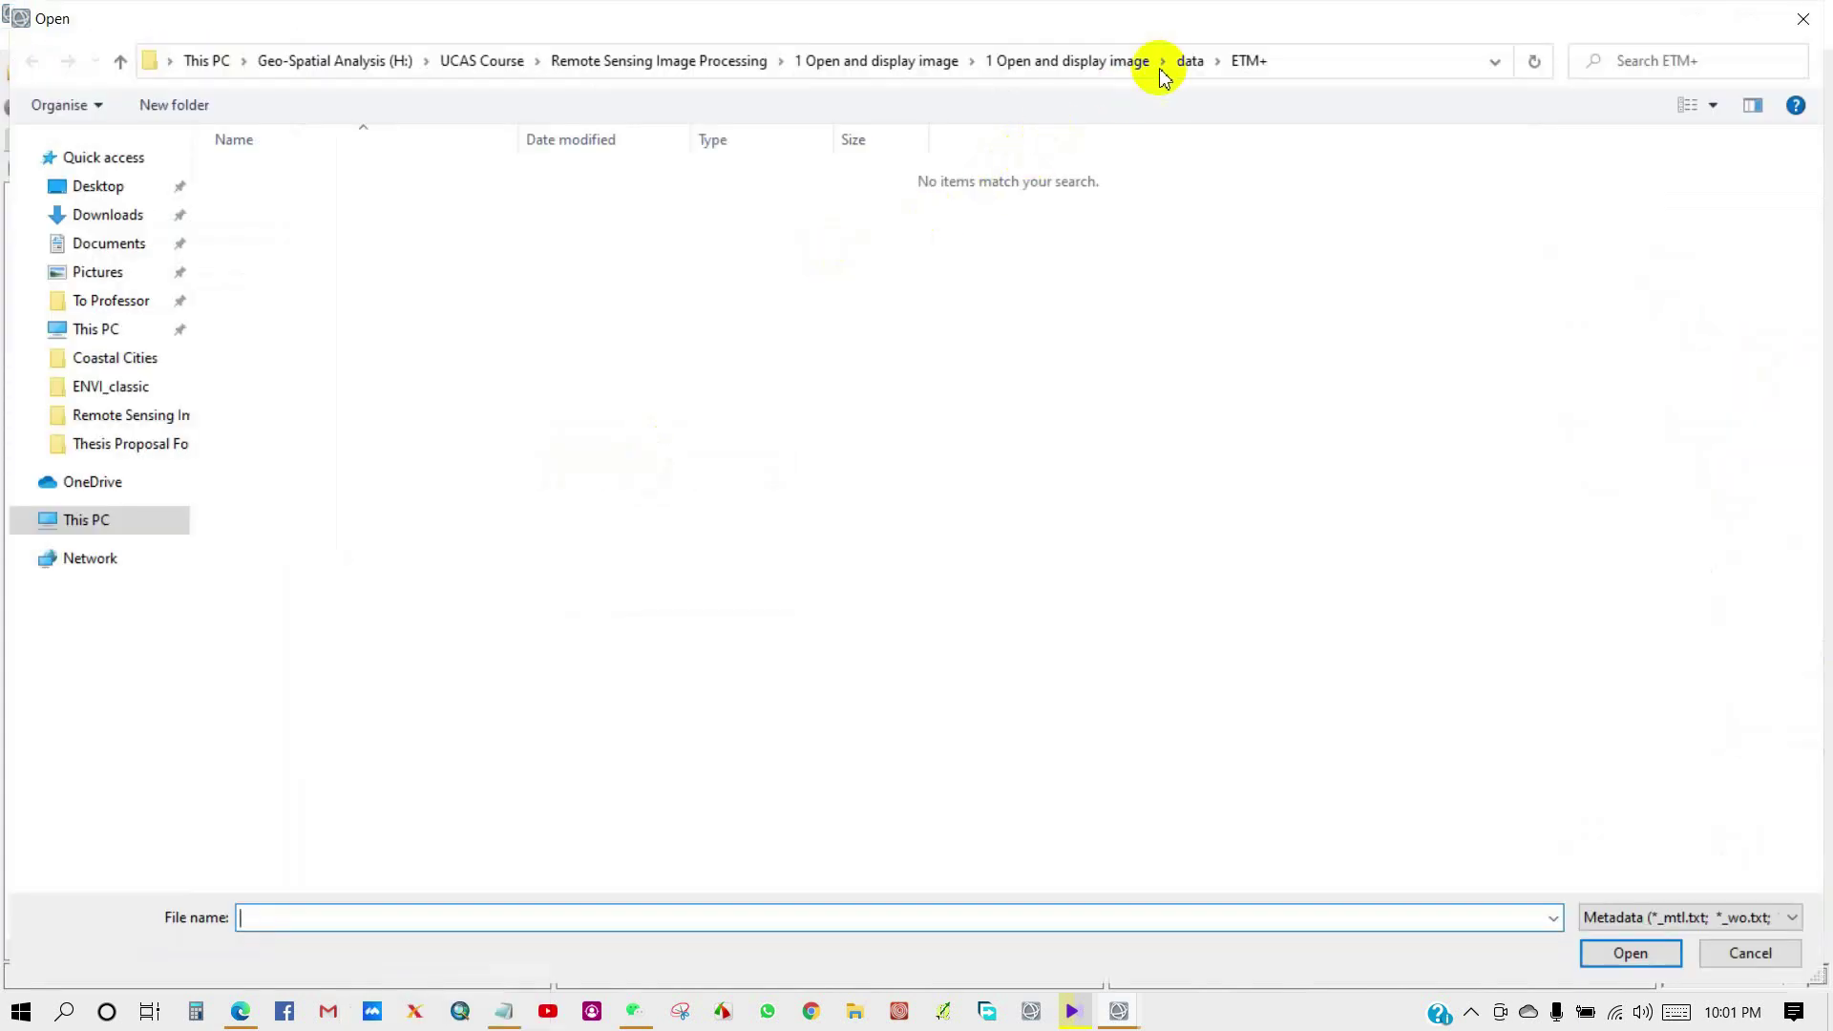
{"action": "left_click", "coordinate": [1190, 60]}
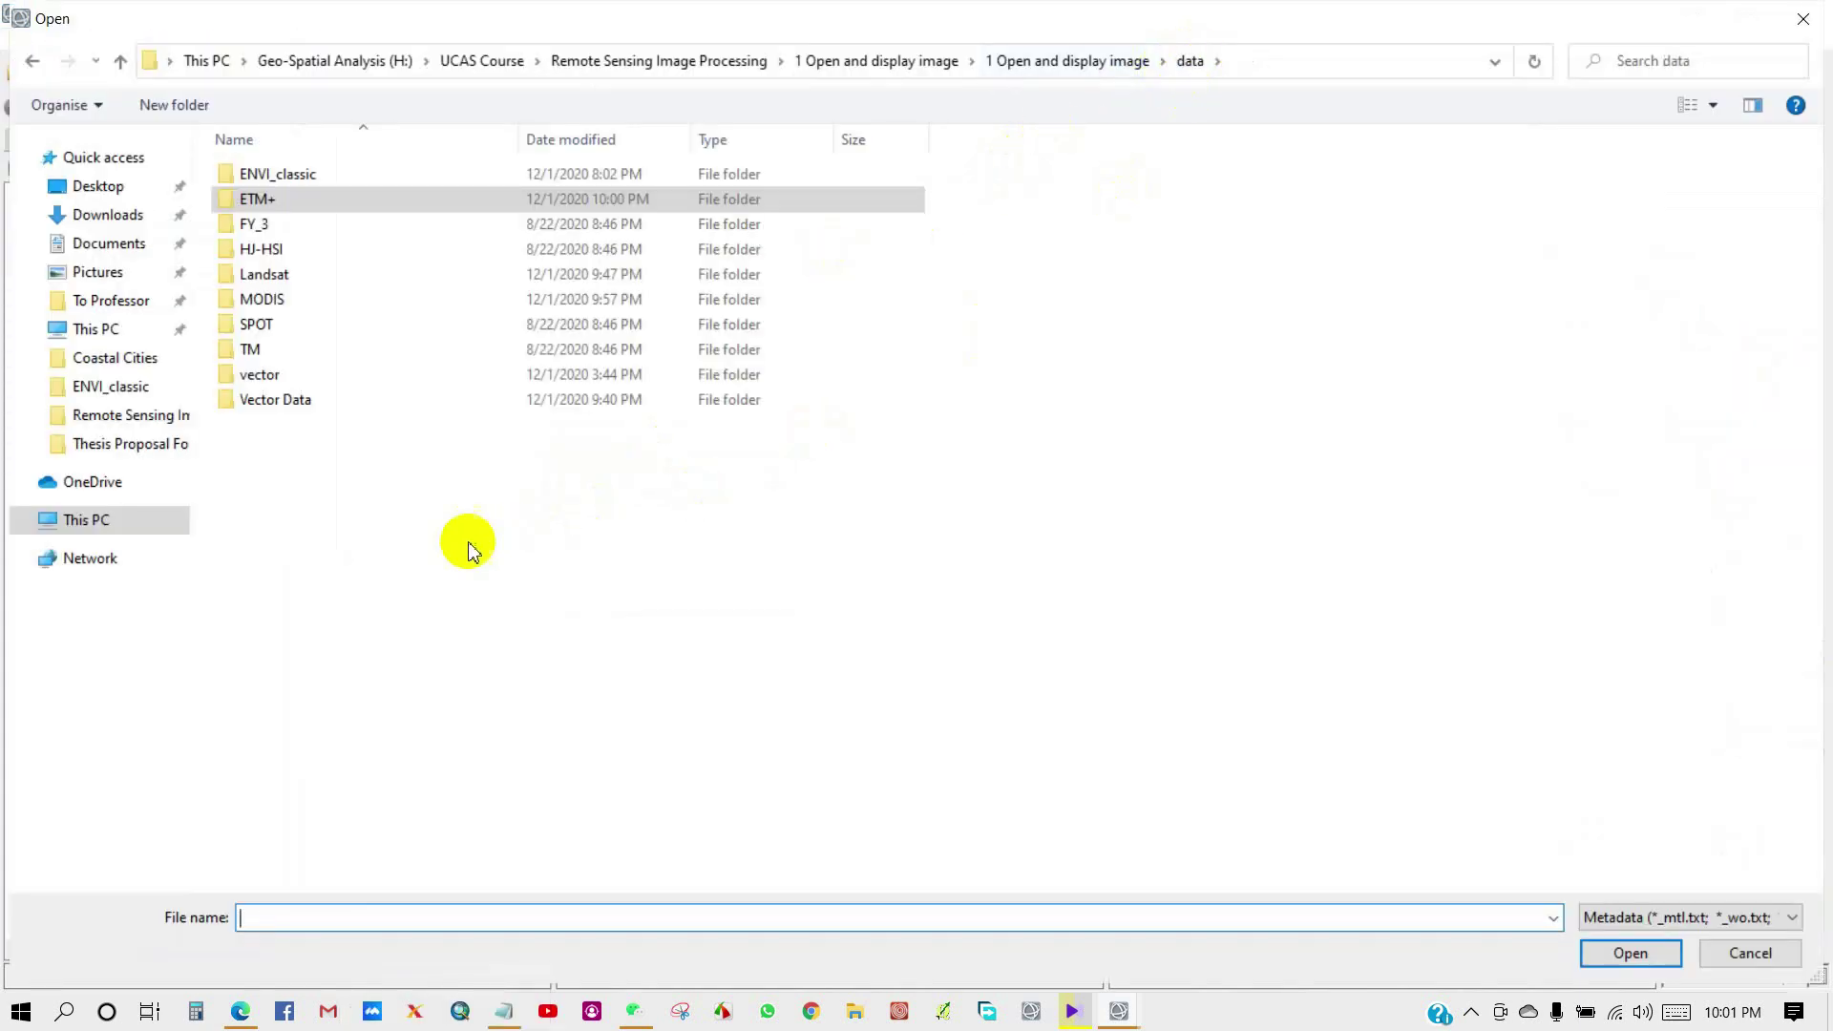
{"action": "double_click", "coordinate": [279, 277]}
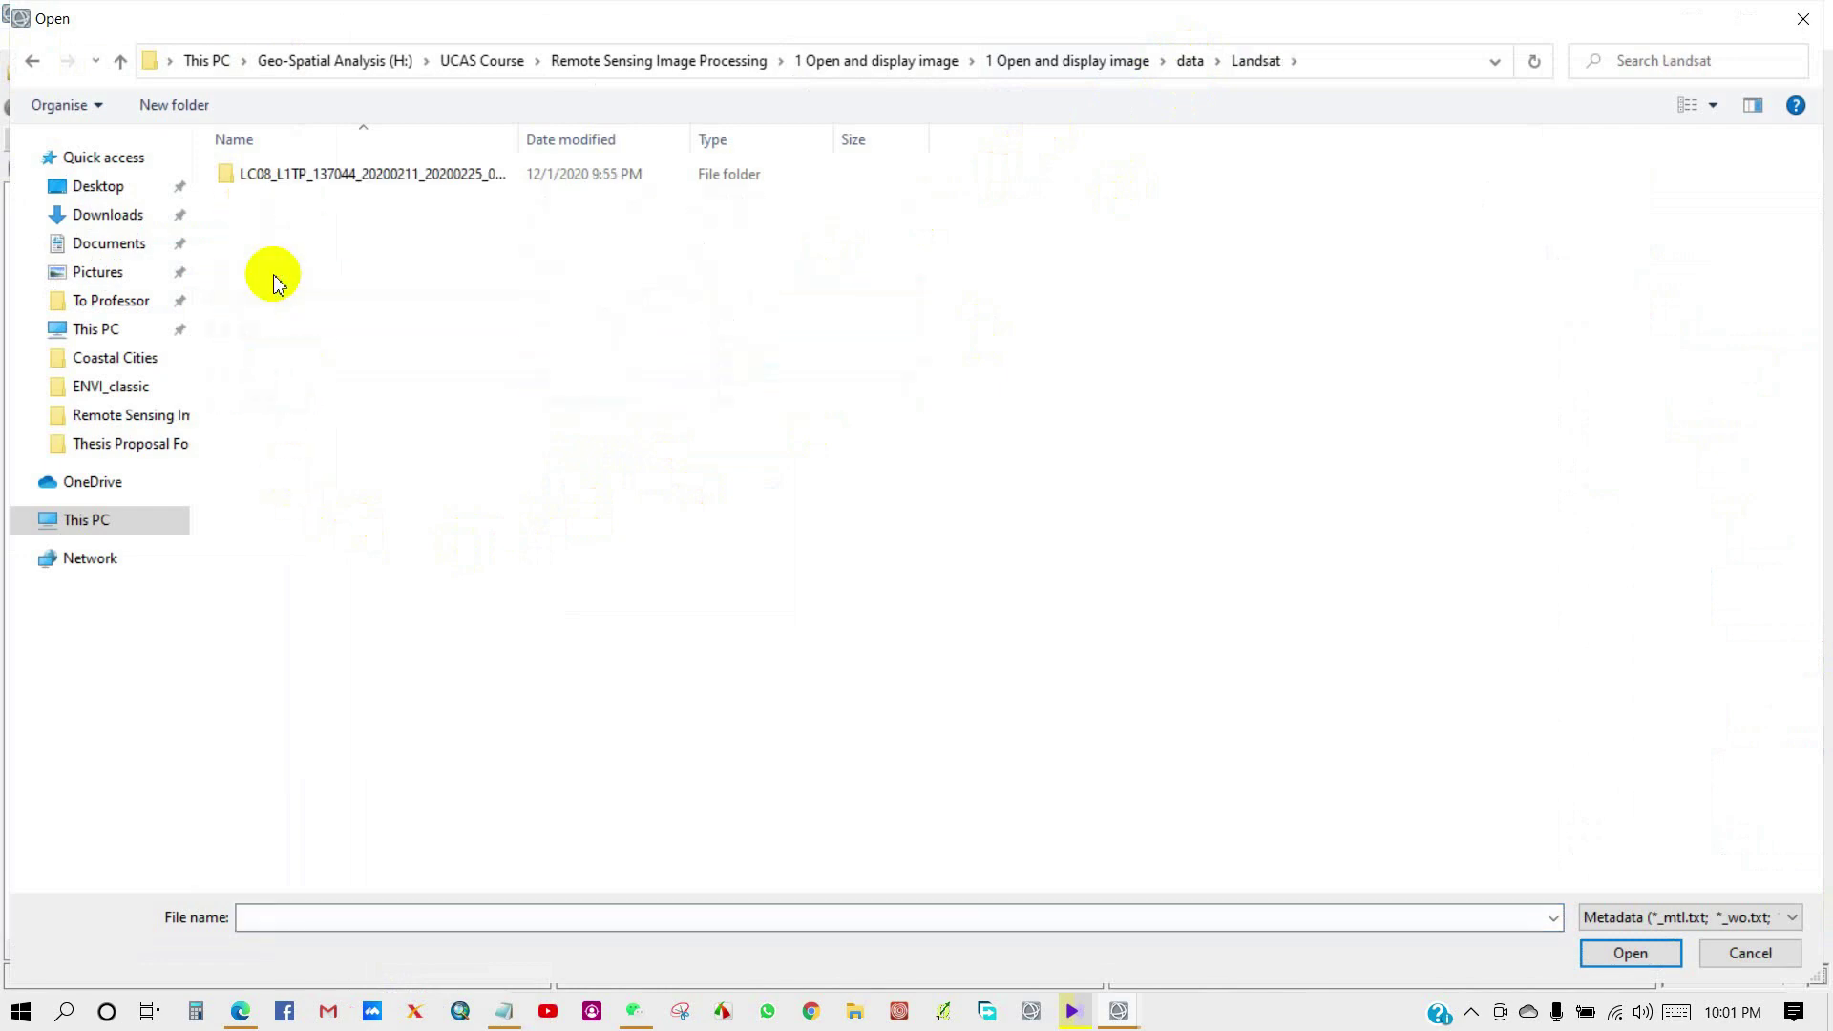
{"action": "double_click", "coordinate": [322, 177]}
{"action": "left_click", "coordinate": [325, 185]}
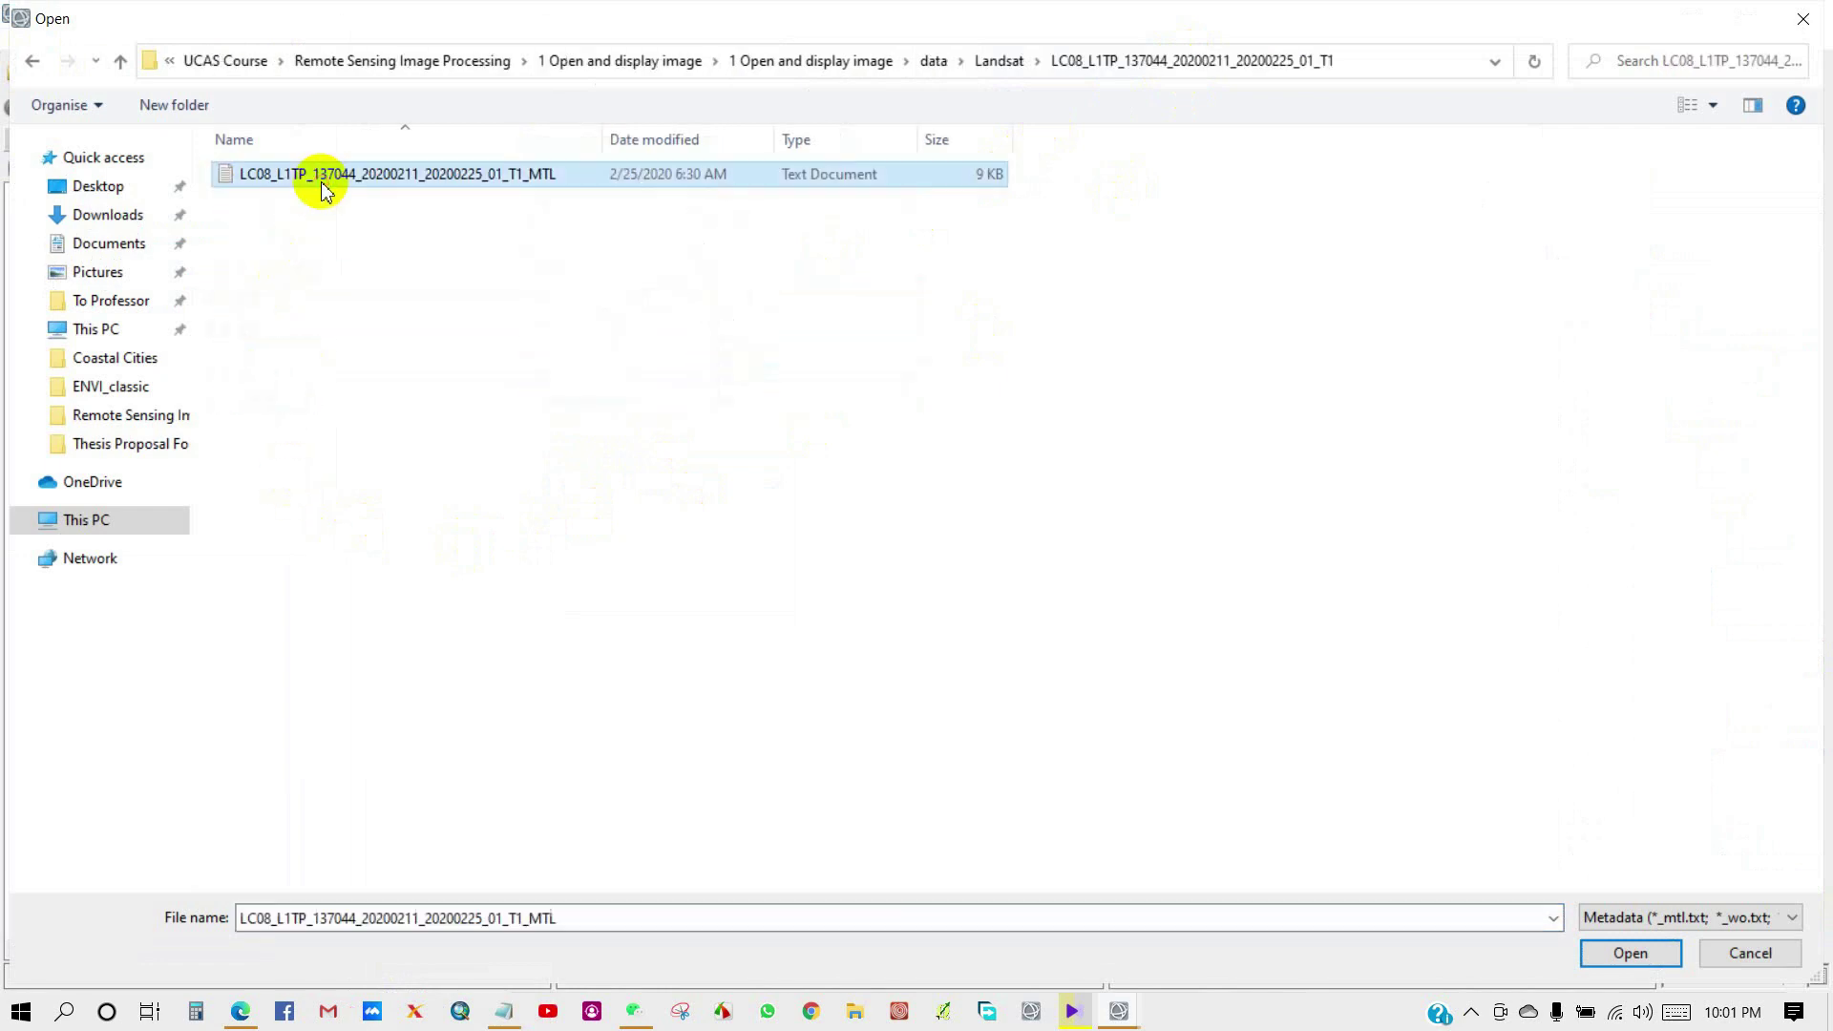
{"action": "left_click", "coordinate": [1626, 952]}
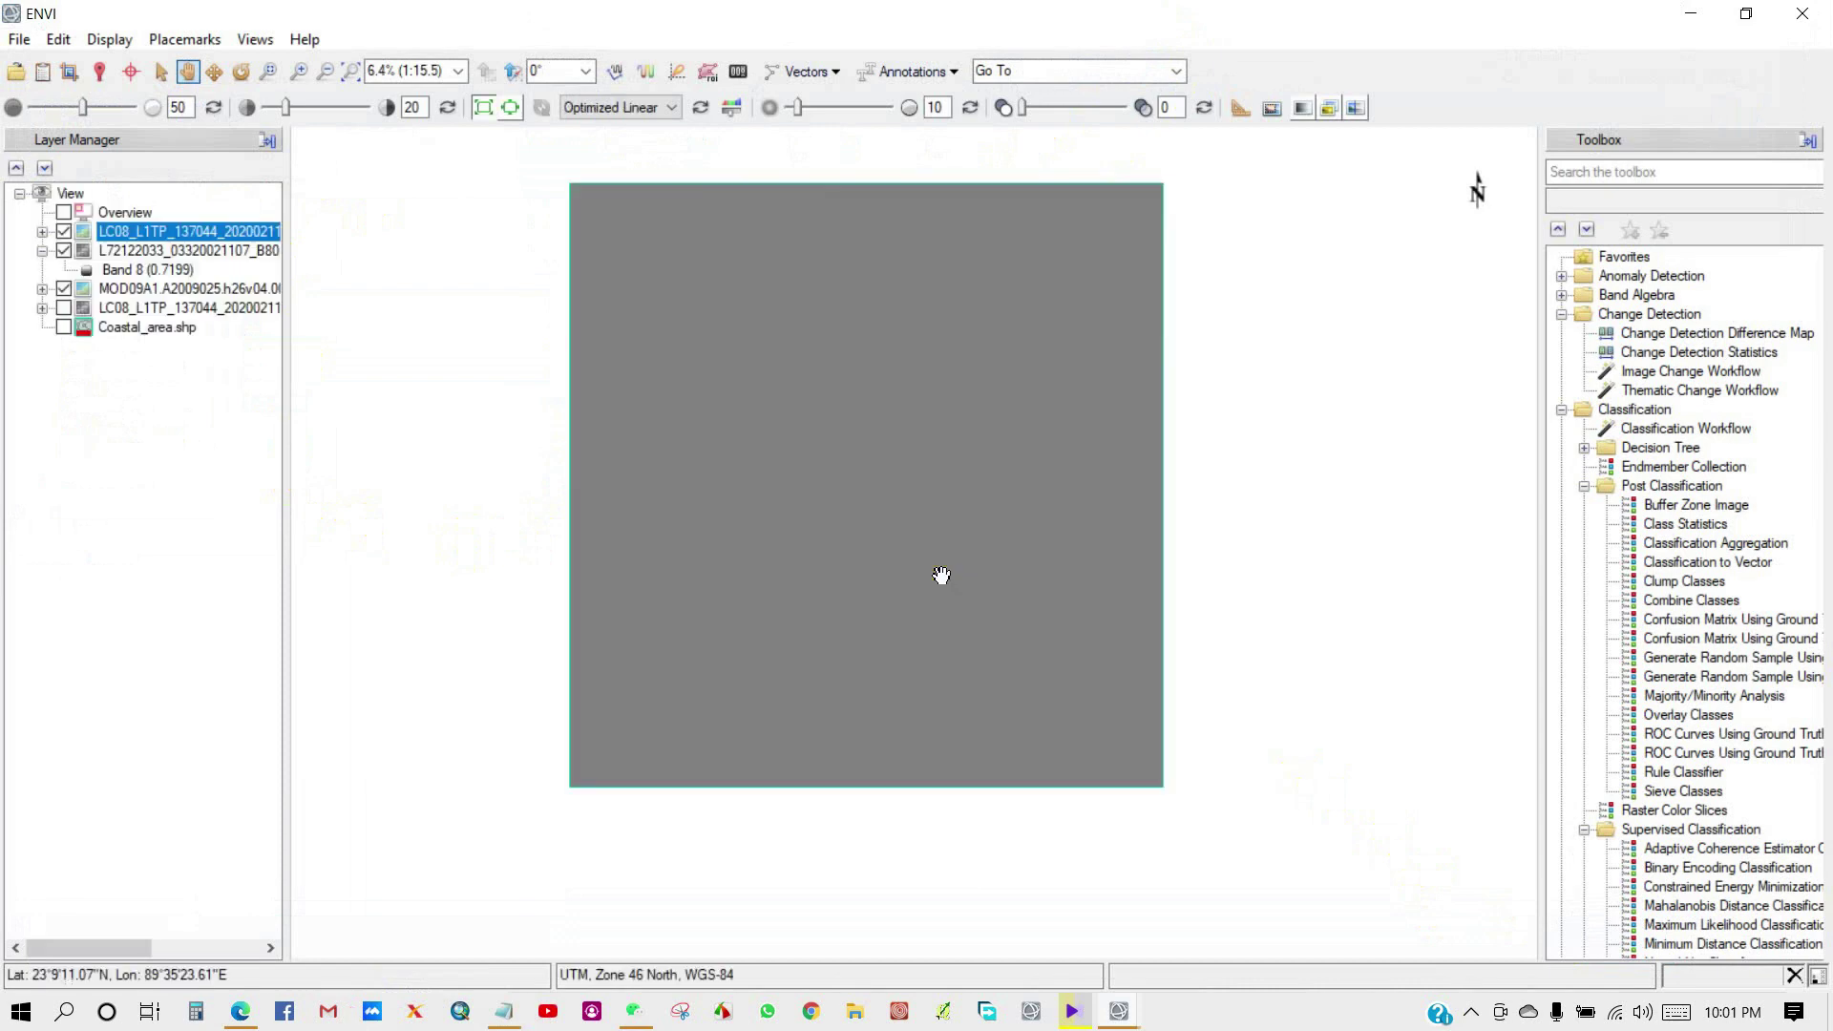
Step: Pan the natural-colour delta image and expand its layer to show the Red, Green, Blue bands
{"action": "left_click_drag", "start_coordinate": [867, 514], "coordinate": [848, 556]}
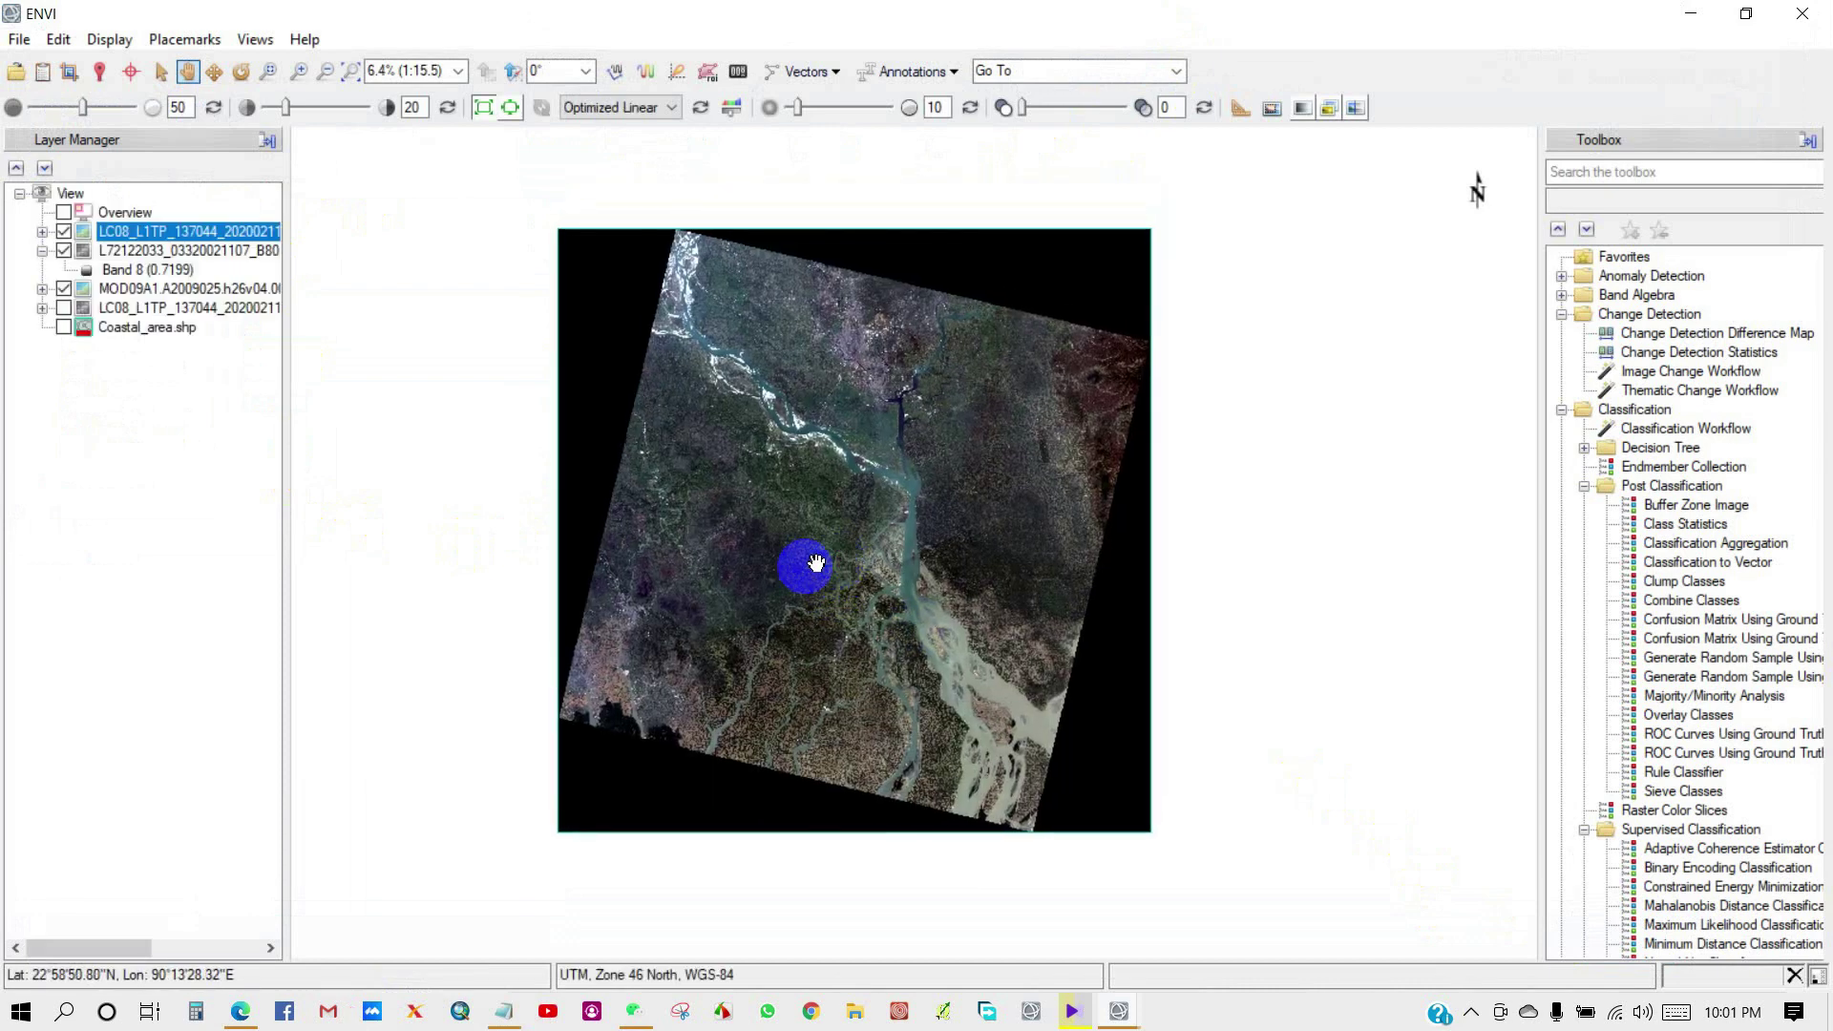
{"action": "scroll", "coordinate": [807, 561], "scroll_direction": "up", "scroll_amount": 1}
{"action": "scroll", "coordinate": [807, 561], "scroll_direction": "down", "scroll_amount": 1}
{"action": "left_click", "coordinate": [42, 231]}
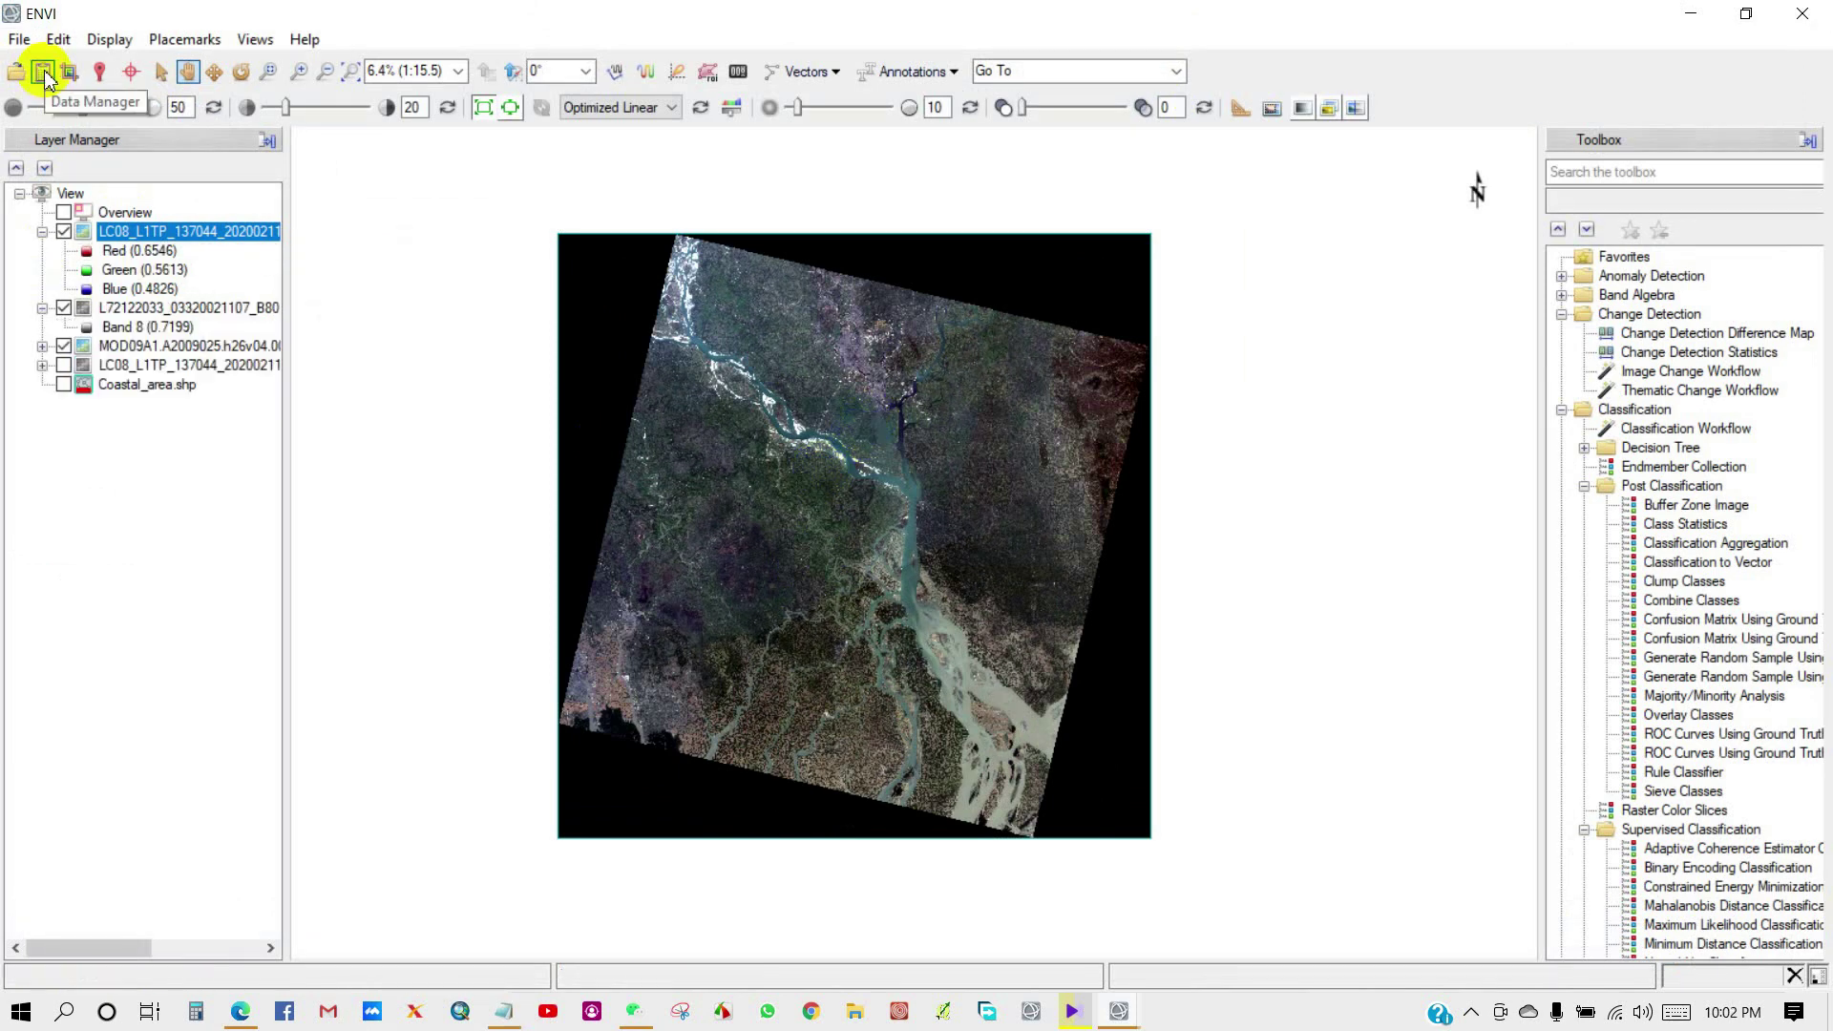
{"action": "left_click", "coordinate": [44, 70]}
{"action": "scroll", "coordinate": [668, 401], "scroll_direction": "down", "scroll_amount": 5}
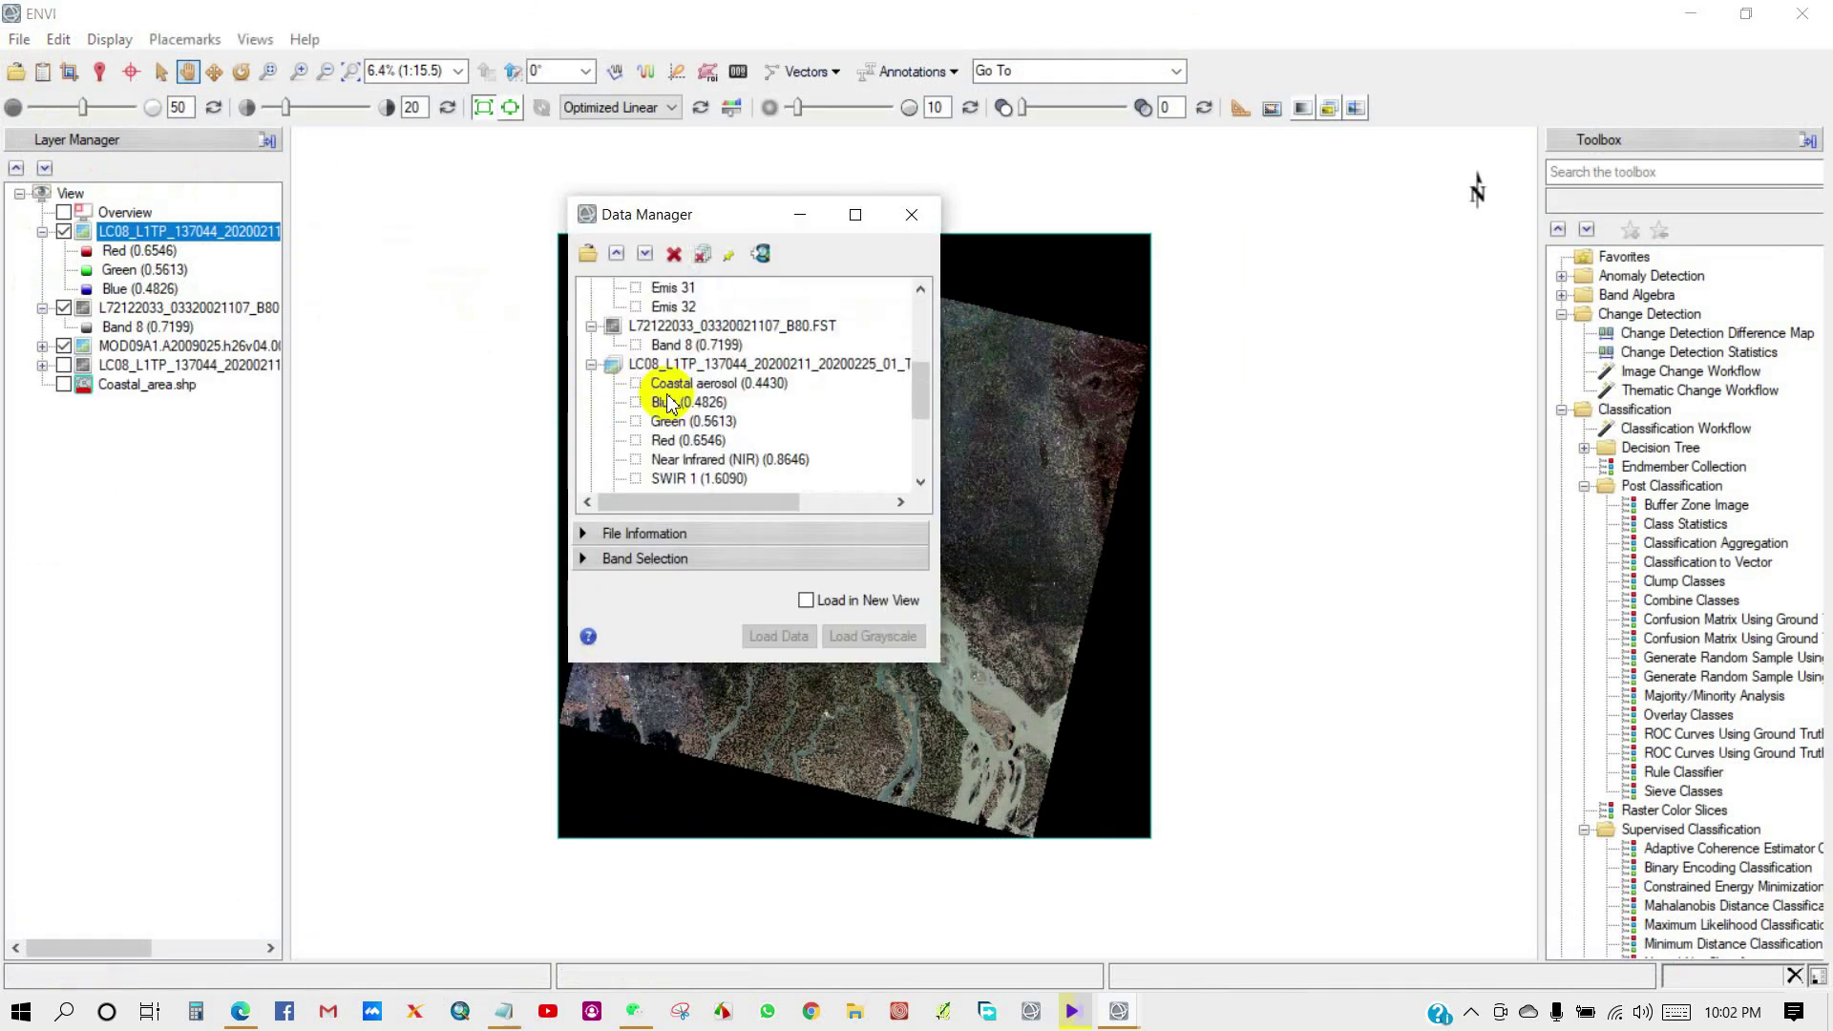
{"action": "scroll", "coordinate": [669, 401], "scroll_direction": "down", "scroll_amount": 3}
{"action": "scroll", "coordinate": [663, 386], "scroll_direction": "up", "scroll_amount": 3}
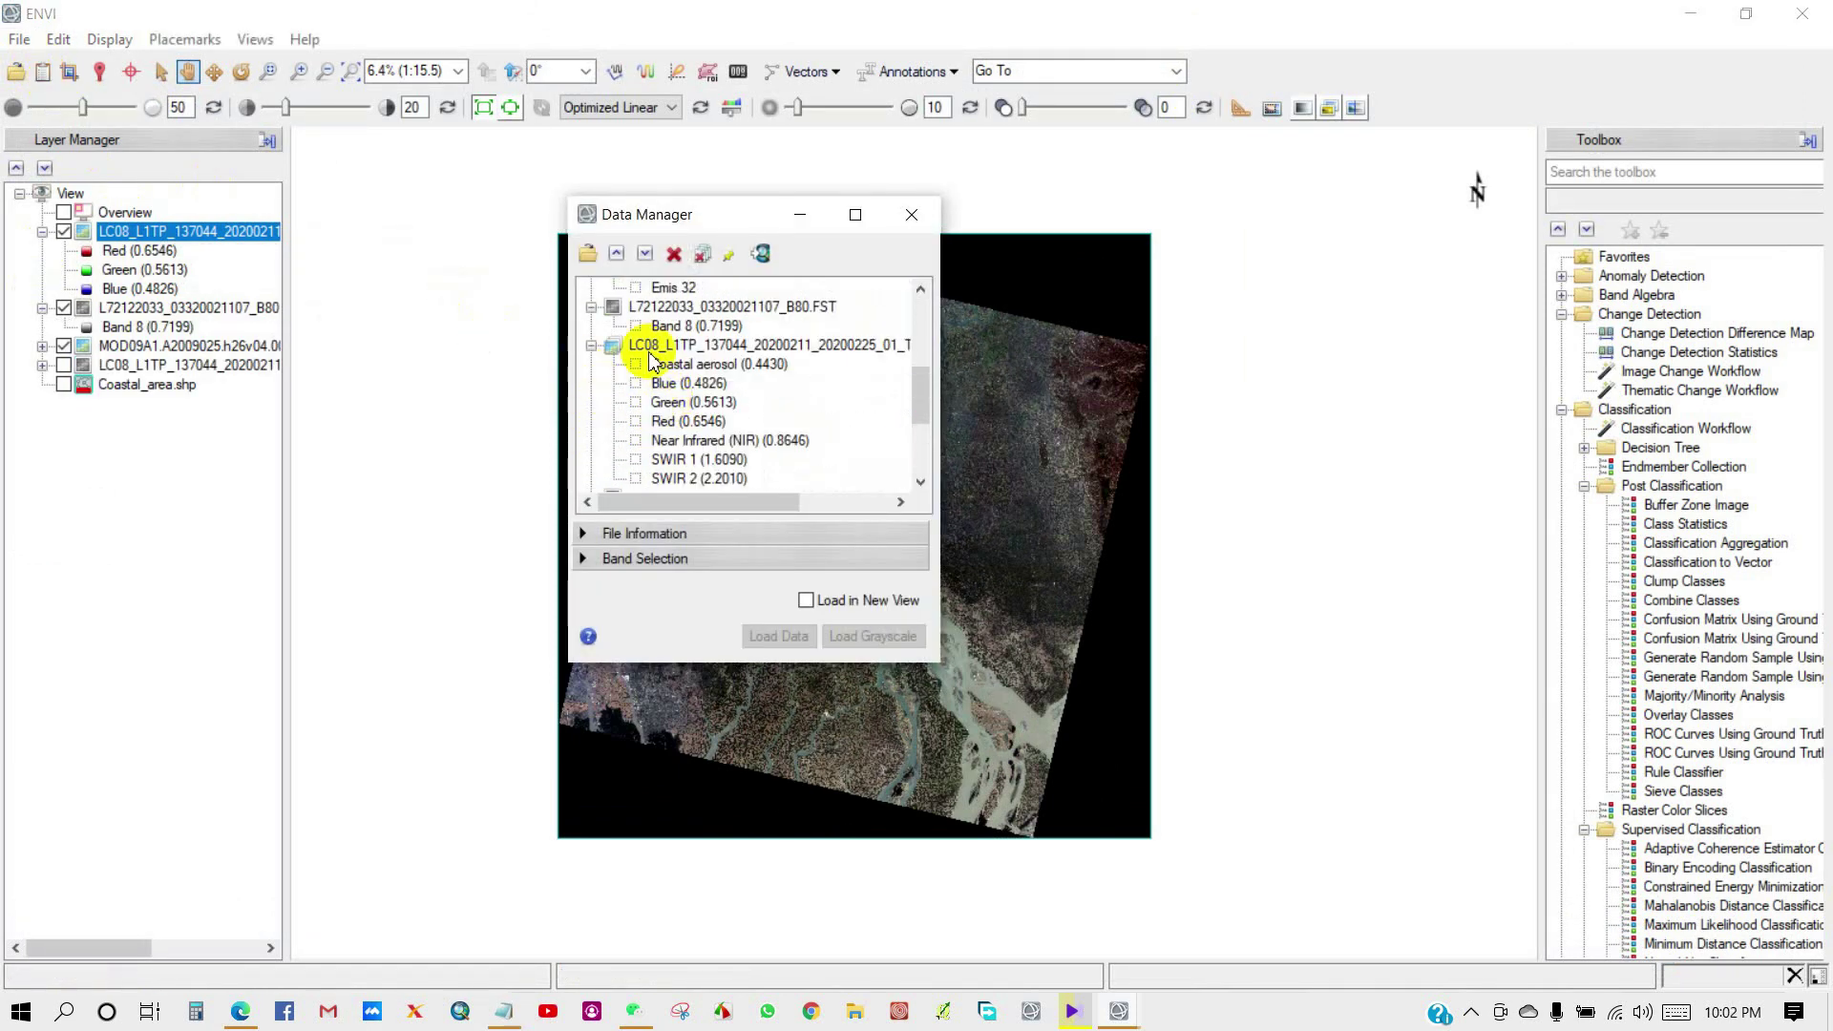
{"action": "left_click", "coordinate": [695, 348]}
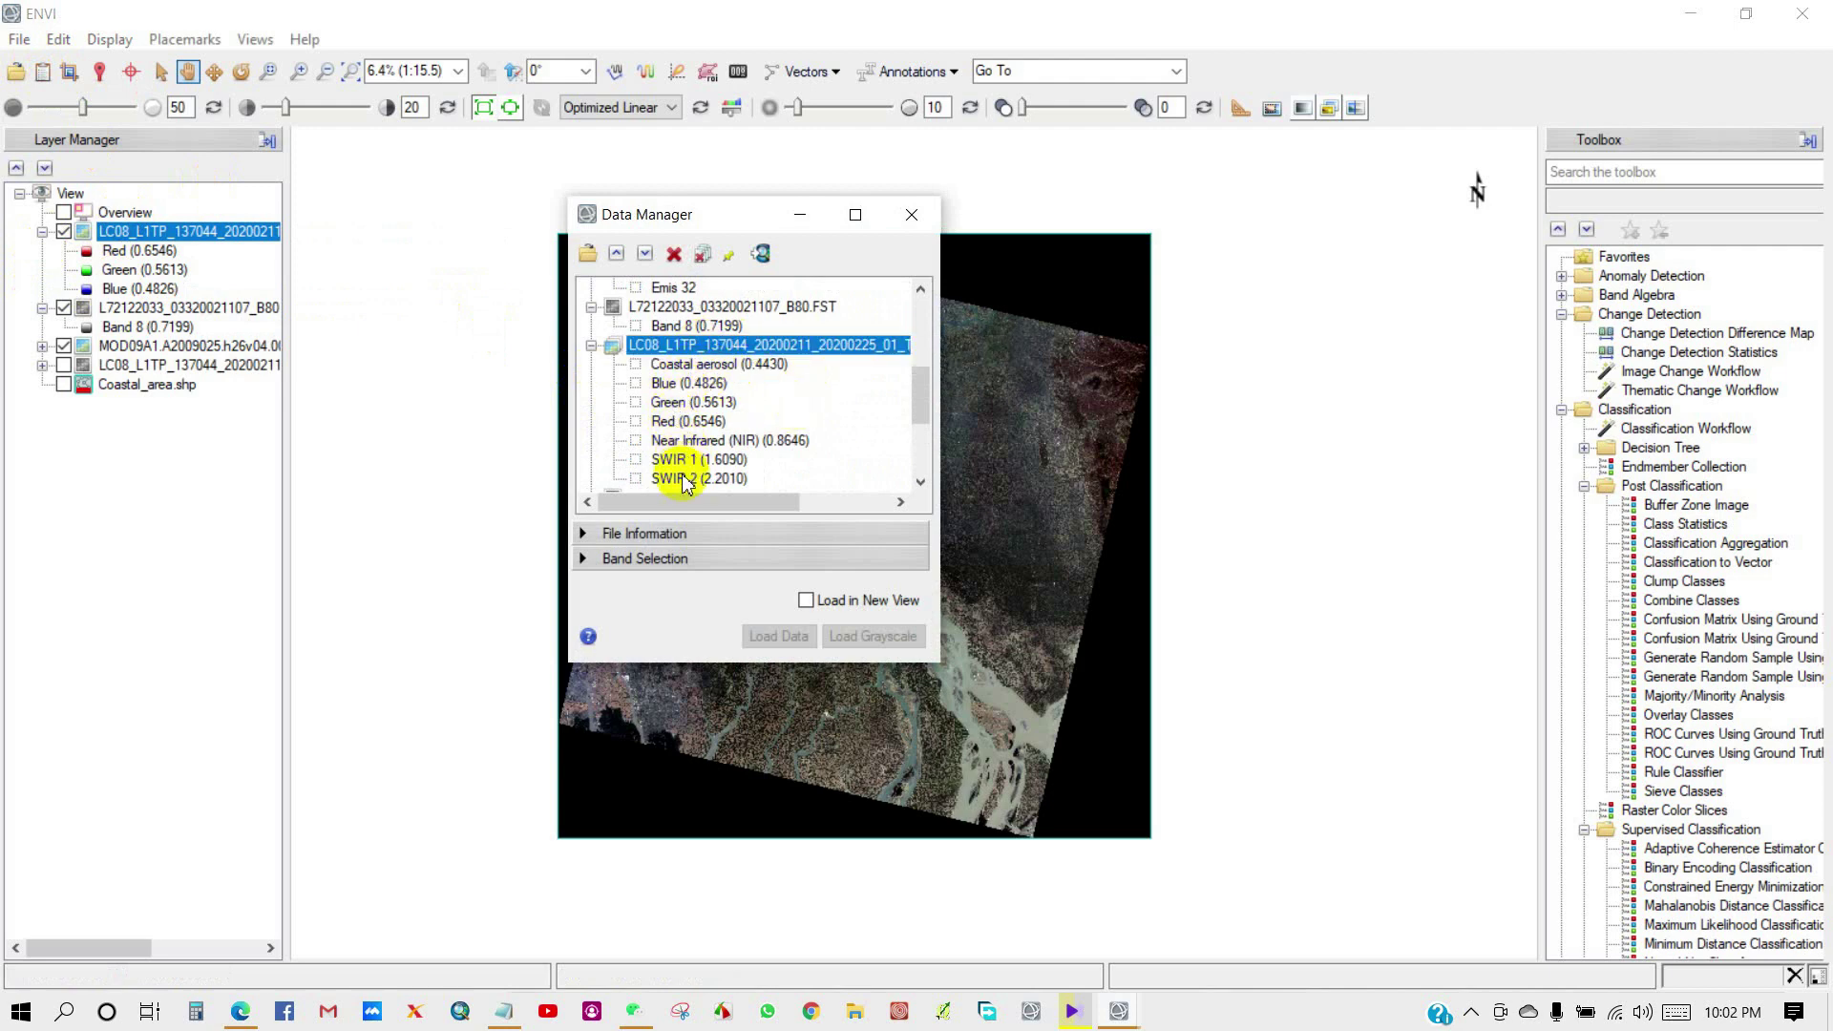
{"action": "scroll", "coordinate": [683, 482], "scroll_direction": "down", "scroll_amount": 1}
{"action": "scroll", "coordinate": [694, 450], "scroll_direction": "down", "scroll_amount": 1}
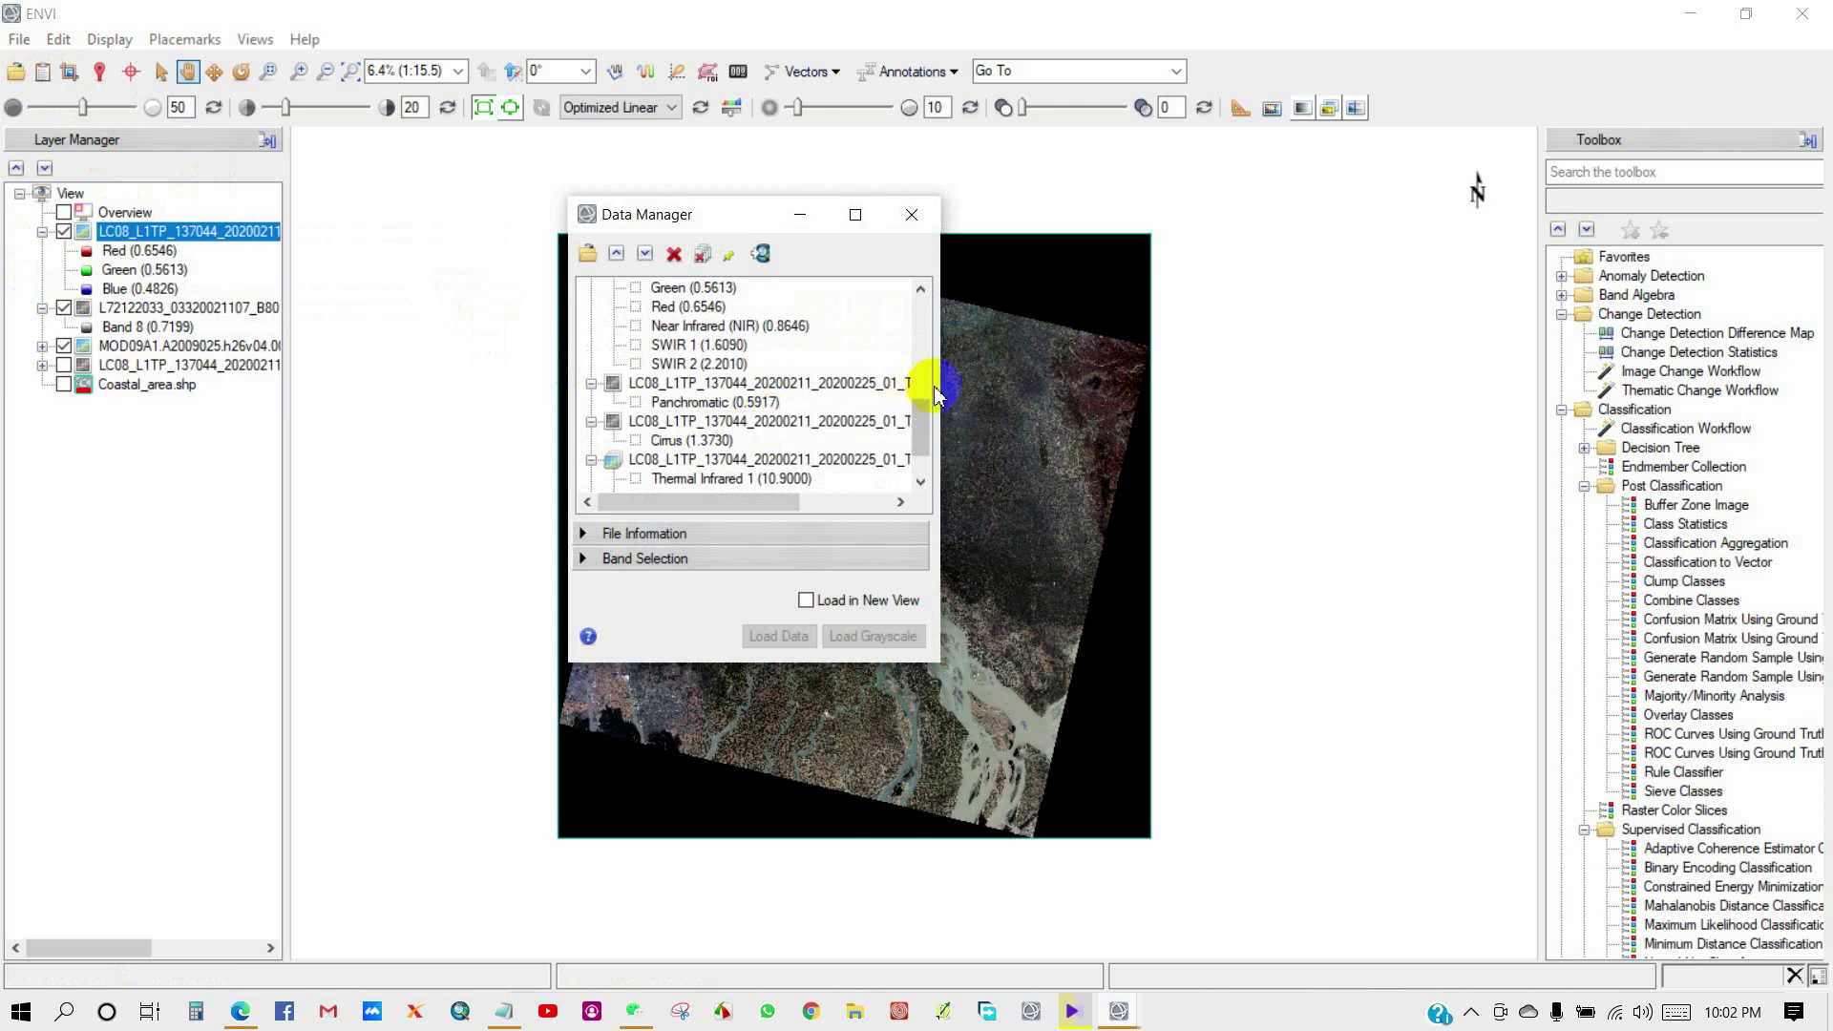
{"action": "left_click_drag", "start_coordinate": [942, 383], "coordinate": [1207, 381]}
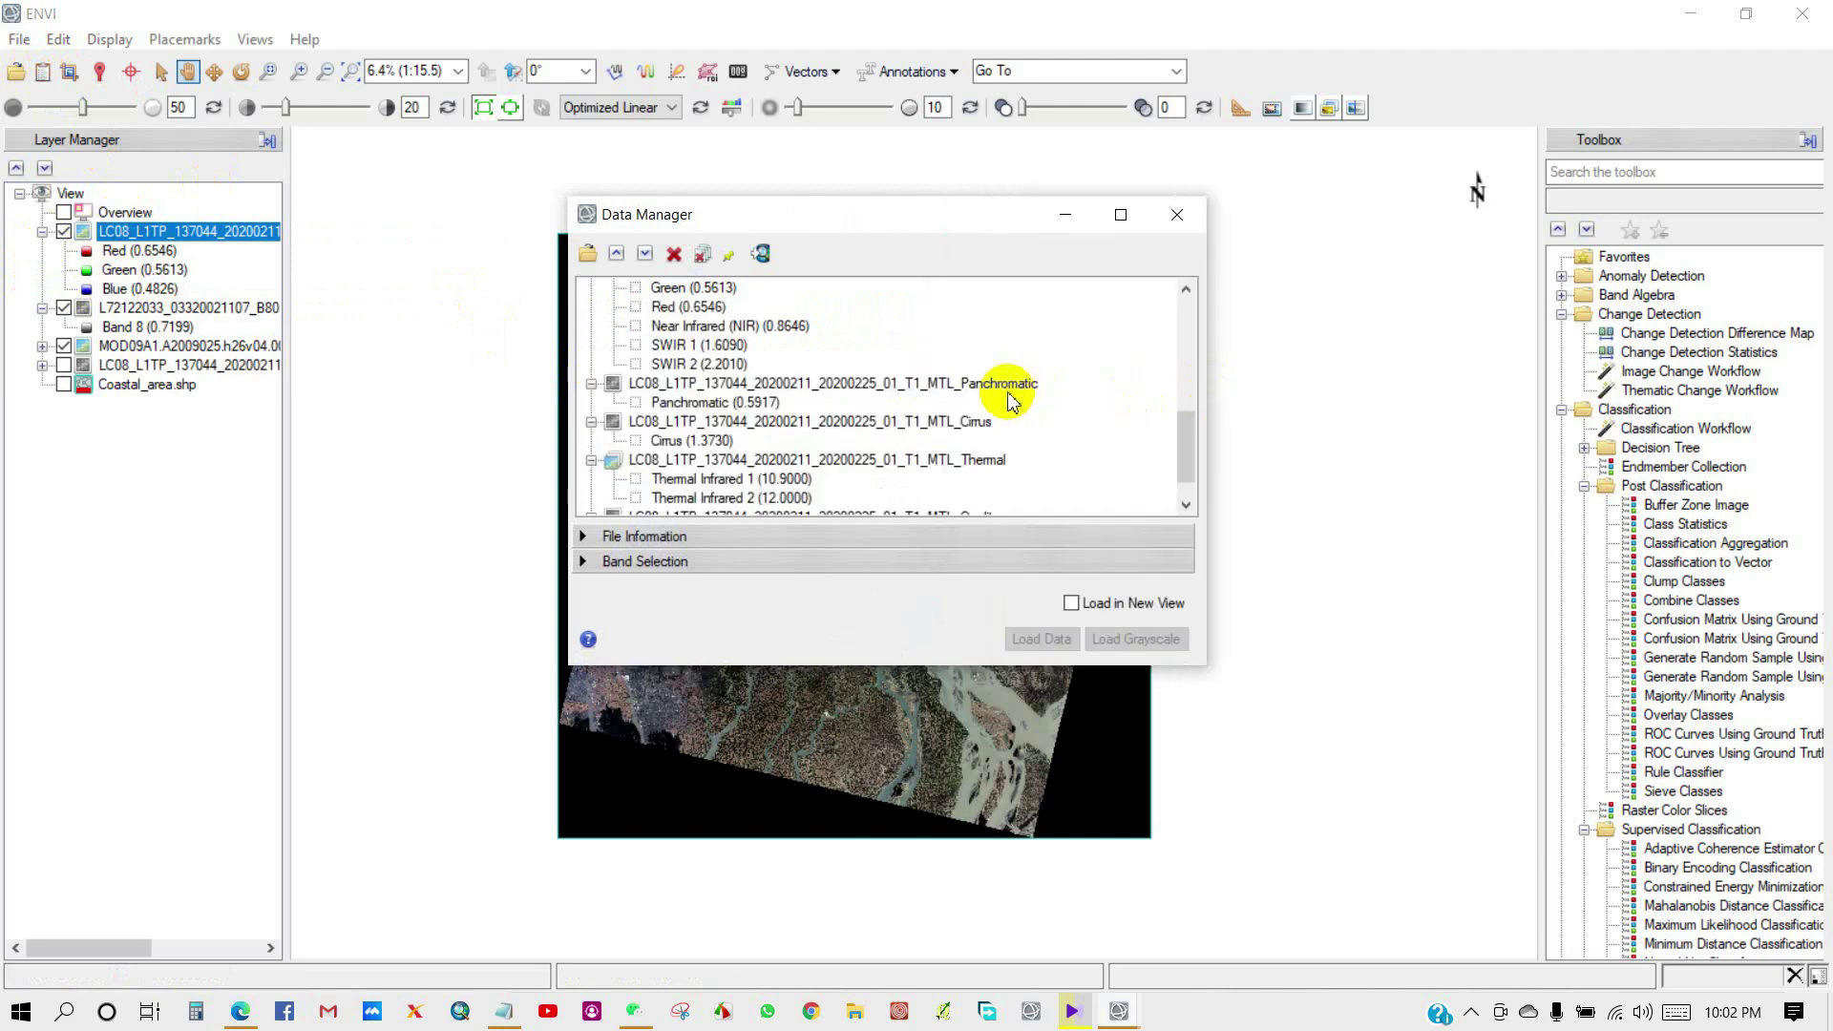
{"action": "left_click", "coordinate": [998, 387]}
{"action": "scroll", "coordinate": [978, 392], "scroll_direction": "up", "scroll_amount": 1}
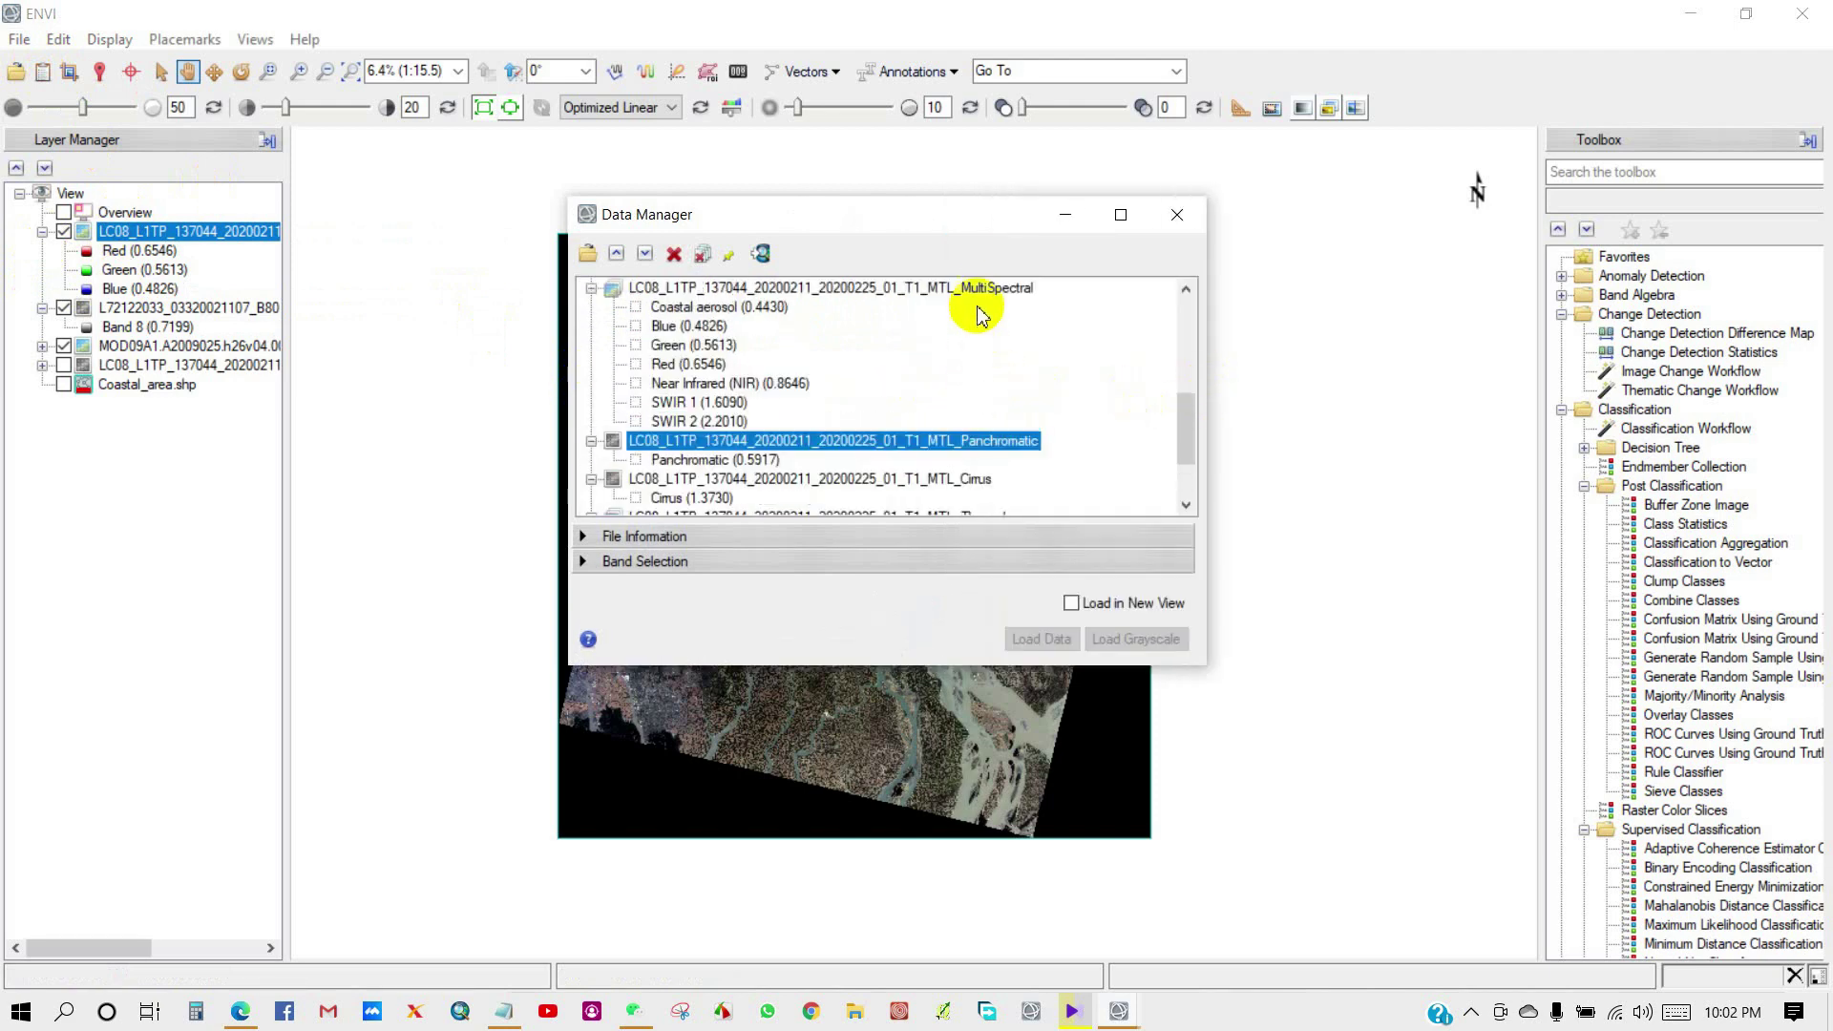
{"action": "left_click", "coordinate": [945, 287]}
{"action": "scroll", "coordinate": [1012, 395], "scroll_direction": "down", "scroll_amount": 1}
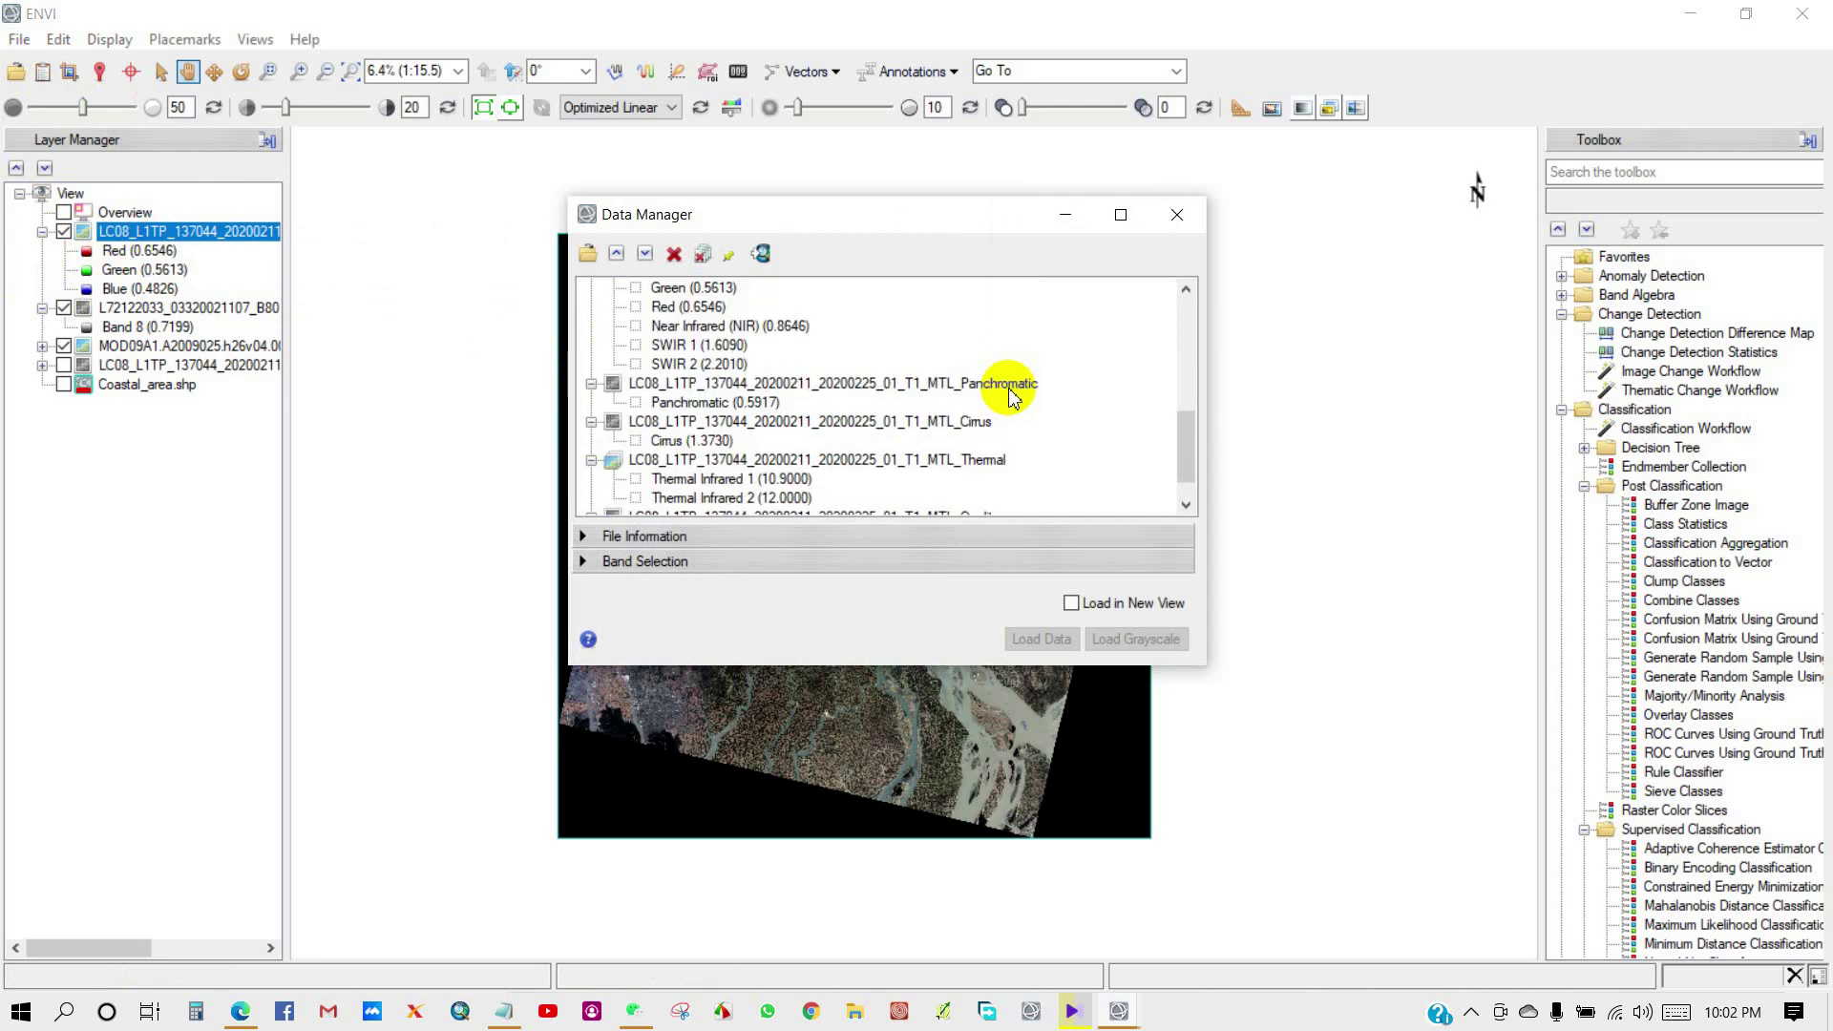
{"action": "left_click", "coordinate": [968, 424]}
{"action": "scroll", "coordinate": [1055, 420], "scroll_direction": "down", "scroll_amount": 1}
{"action": "left_click", "coordinate": [967, 425]}
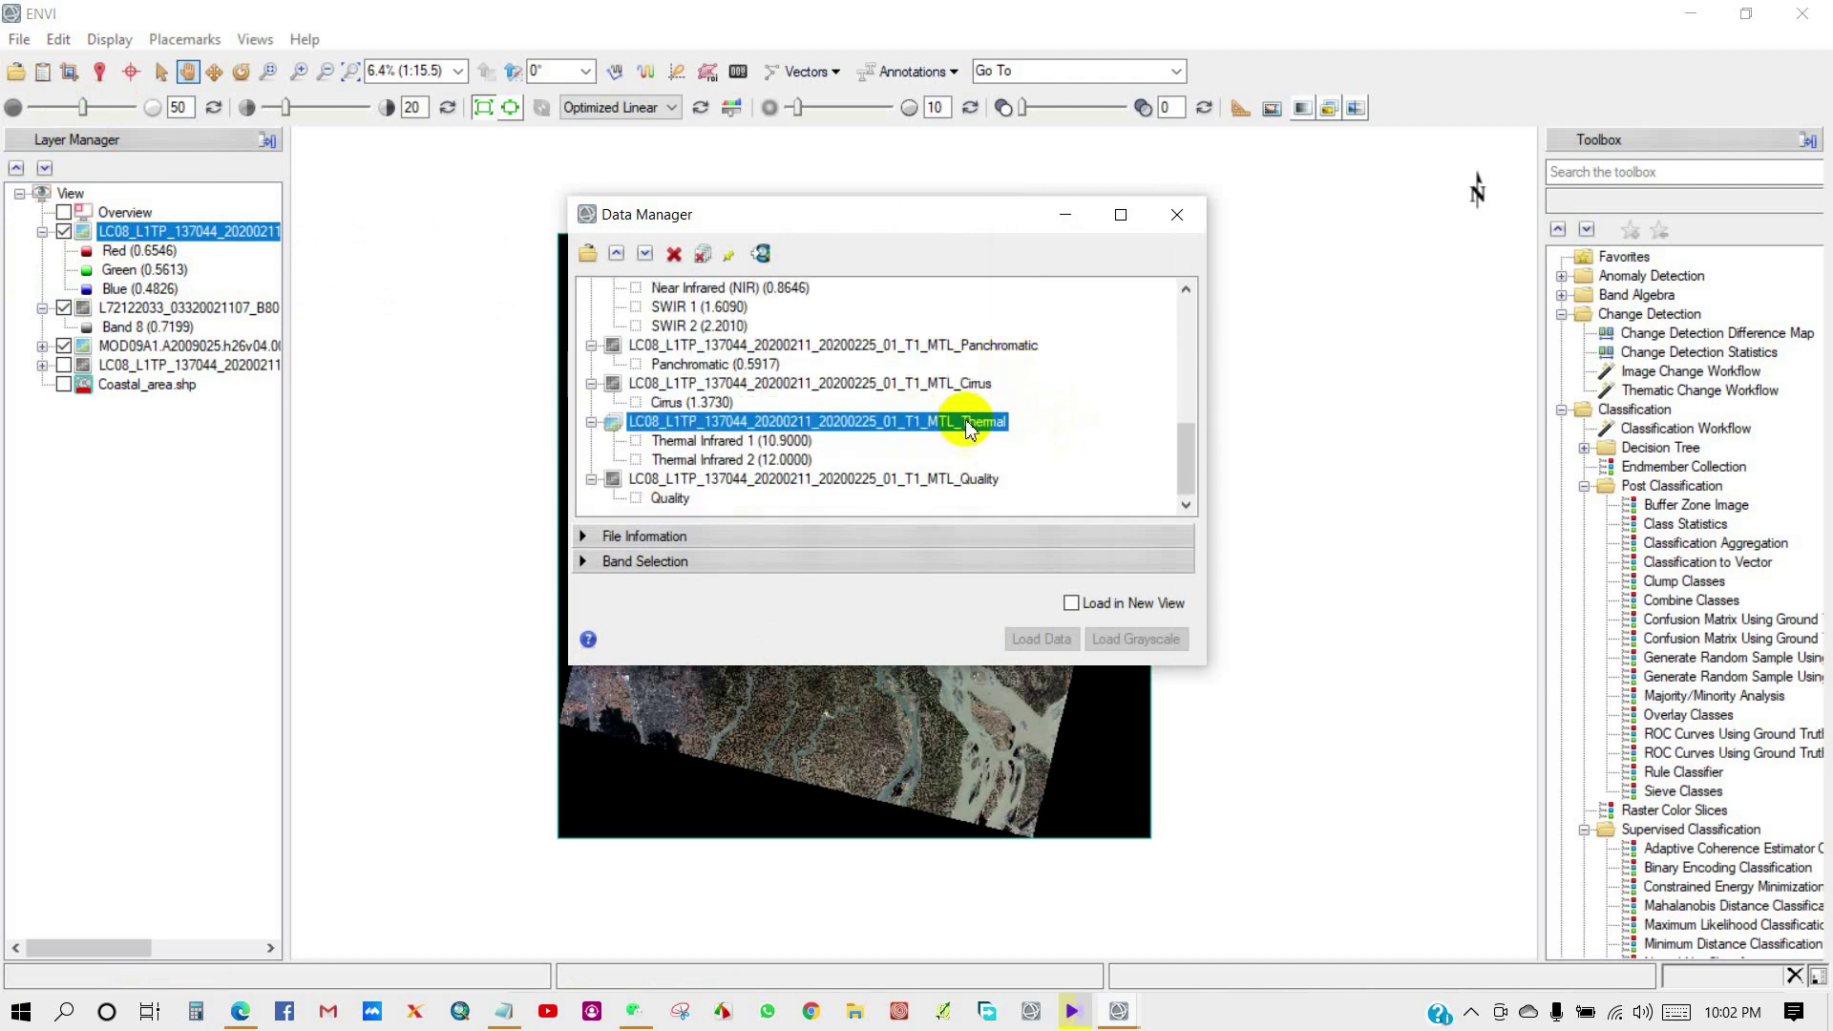
{"action": "left_click", "coordinate": [971, 488]}
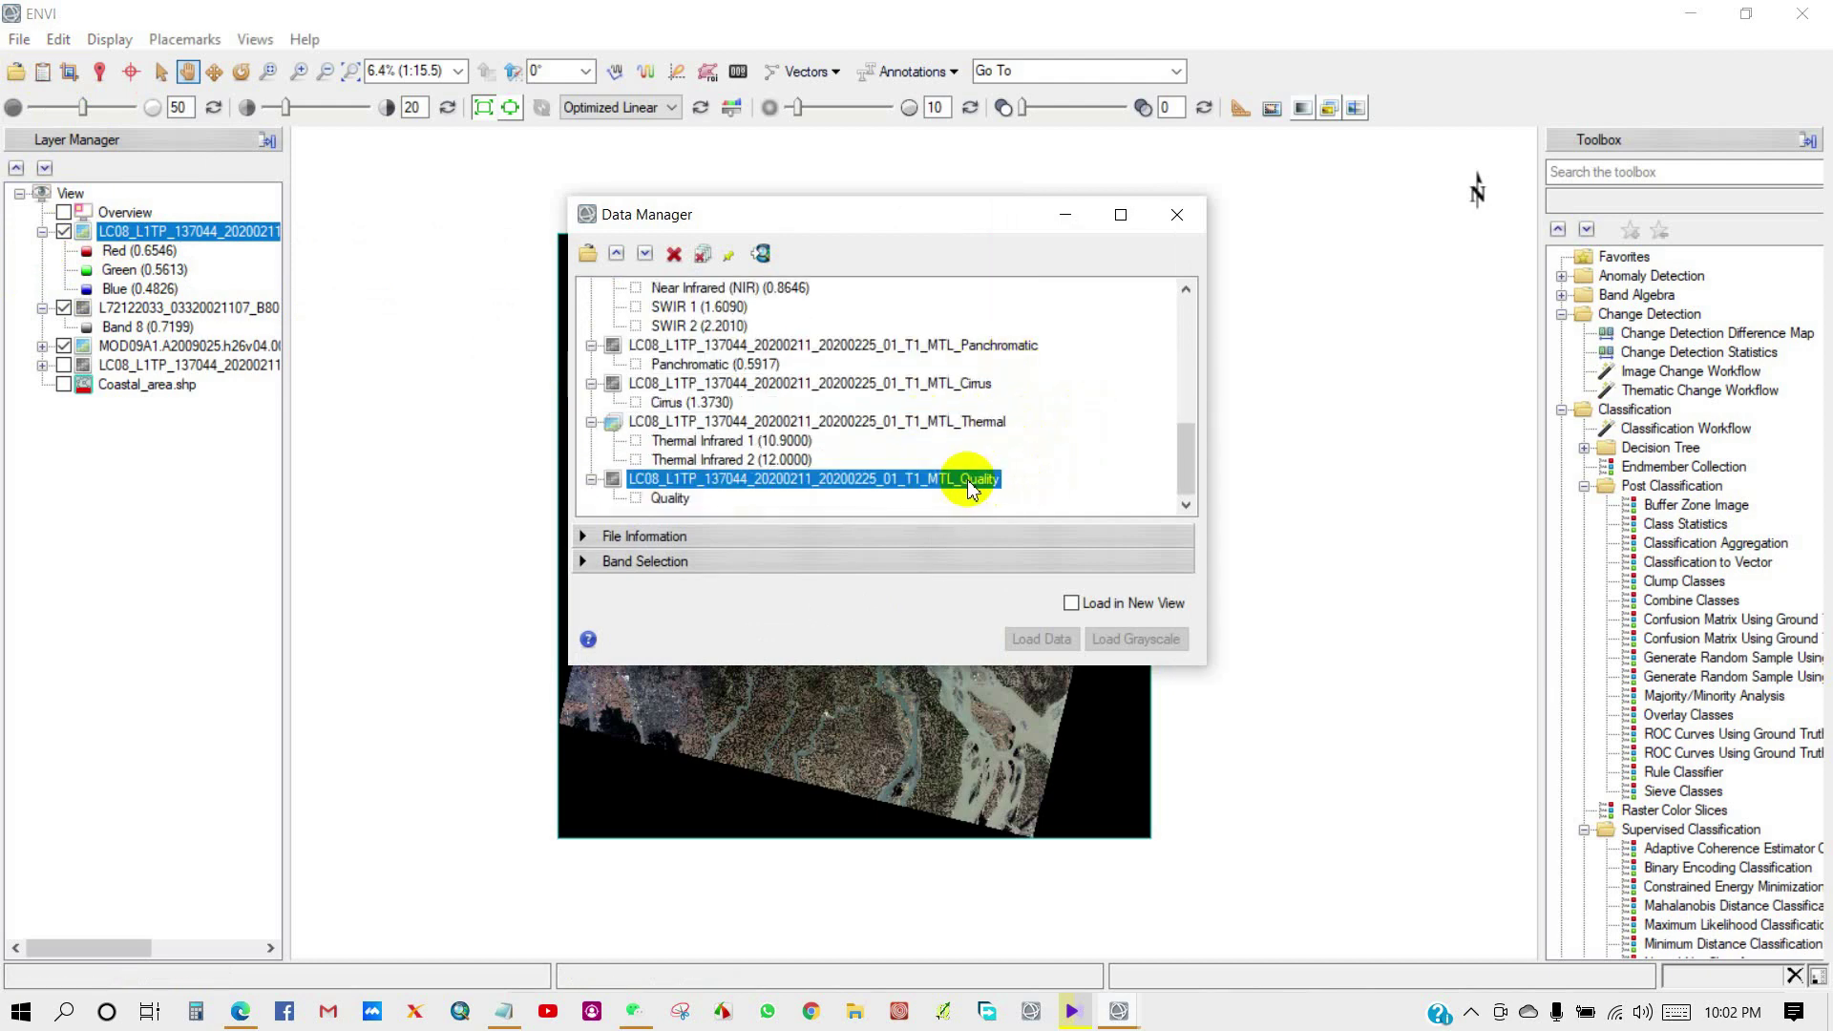
{"action": "left_click", "coordinate": [1176, 218]}
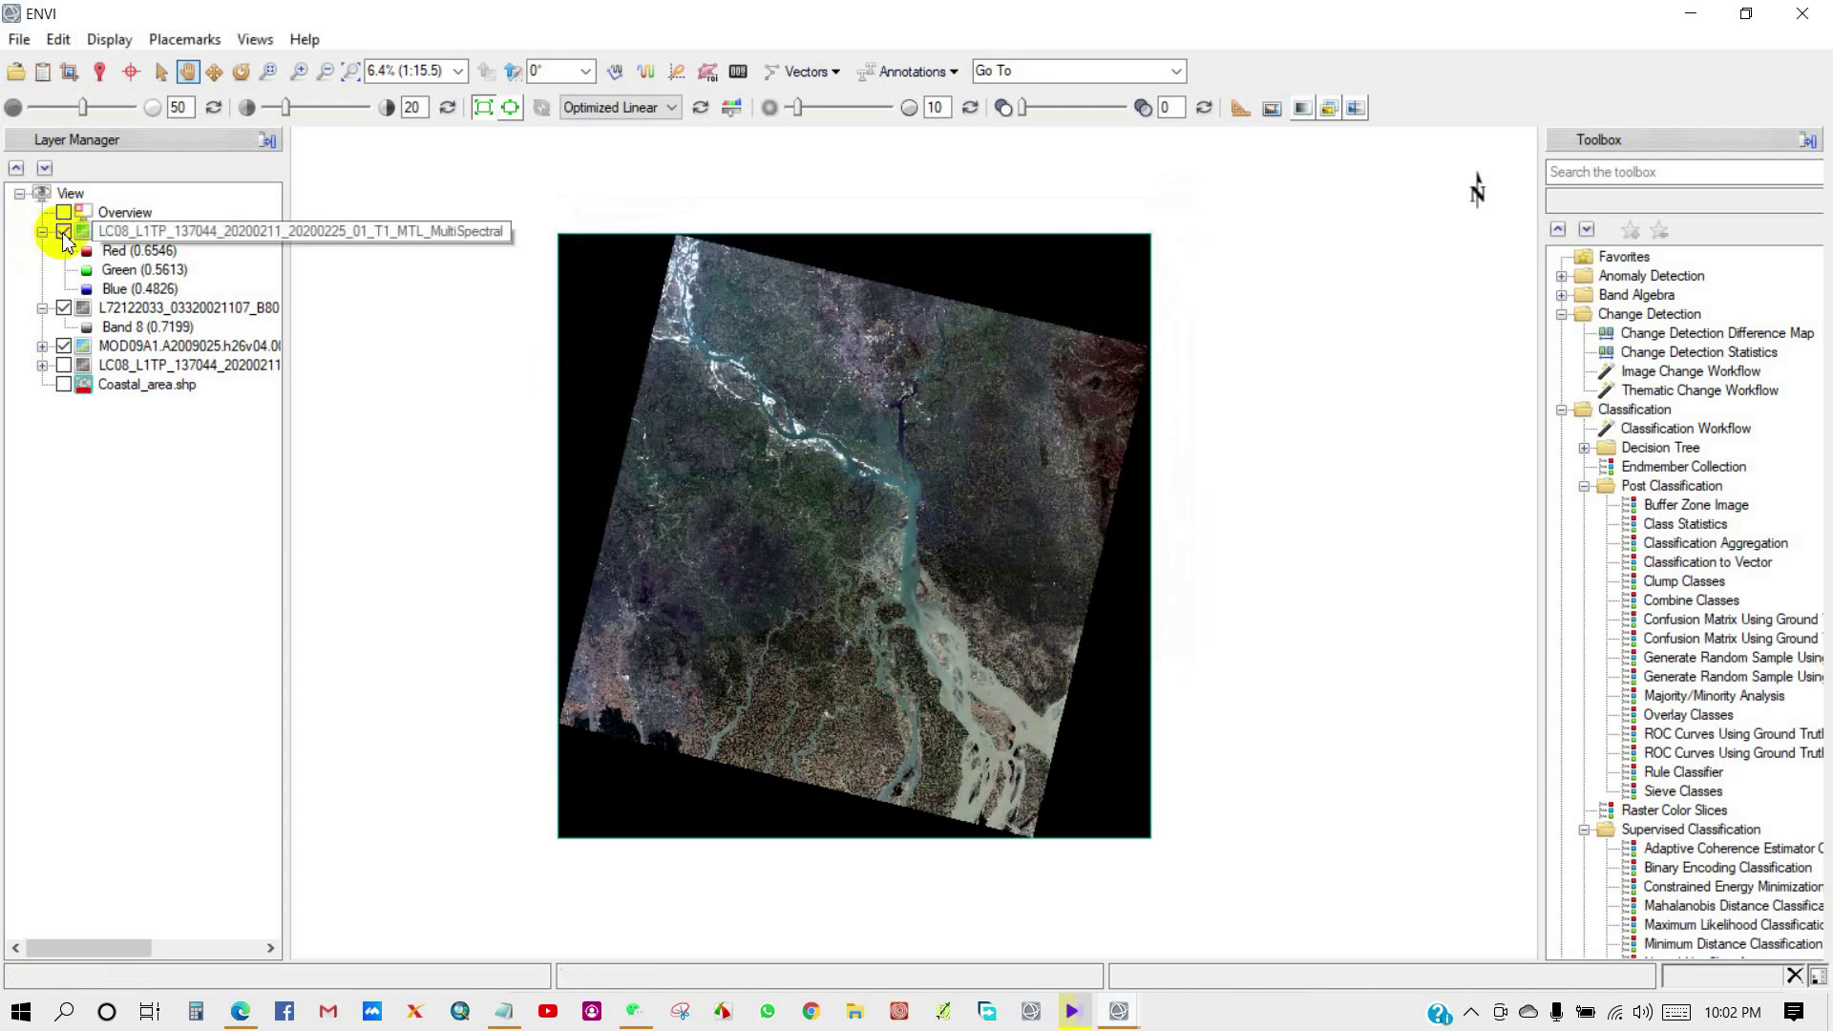
{"action": "left_click", "coordinate": [64, 232]}
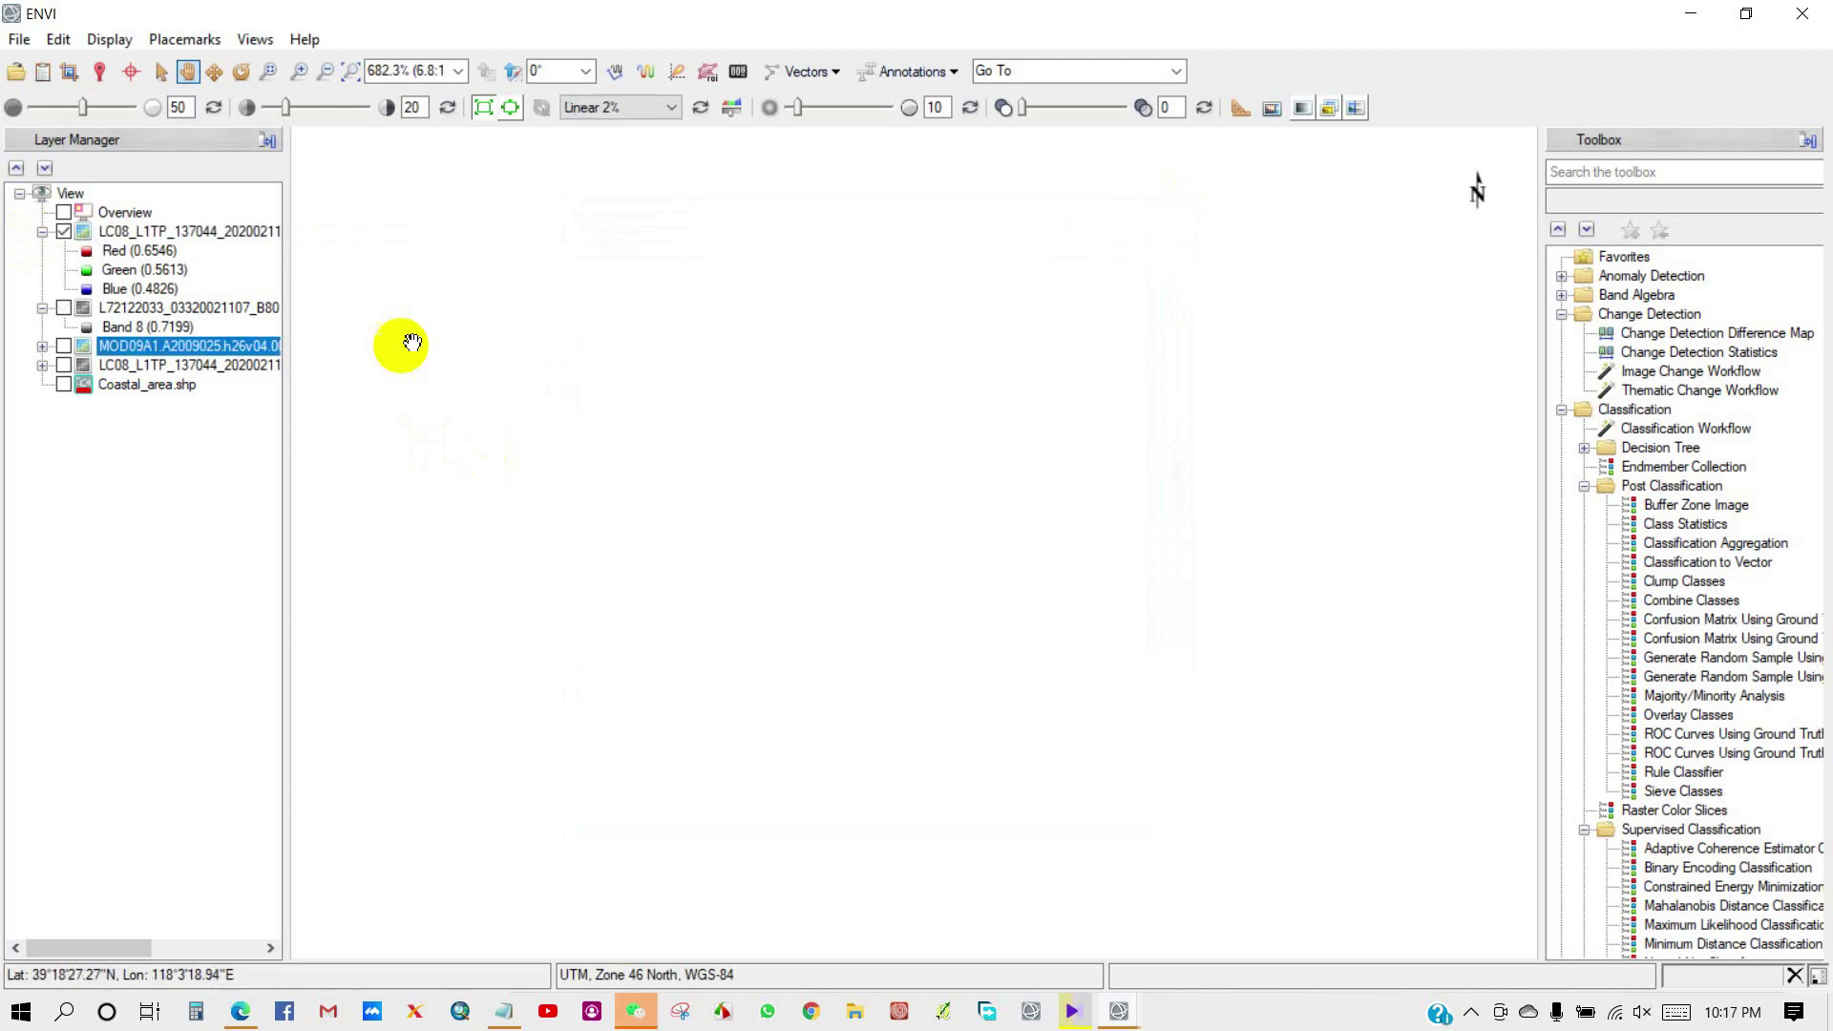
Step: Open 0001_NDV.HDF from data > SPOT > SPOT-NDVI as a SPOT Vegetation file
{"action": "left_click", "coordinate": [20, 40]}
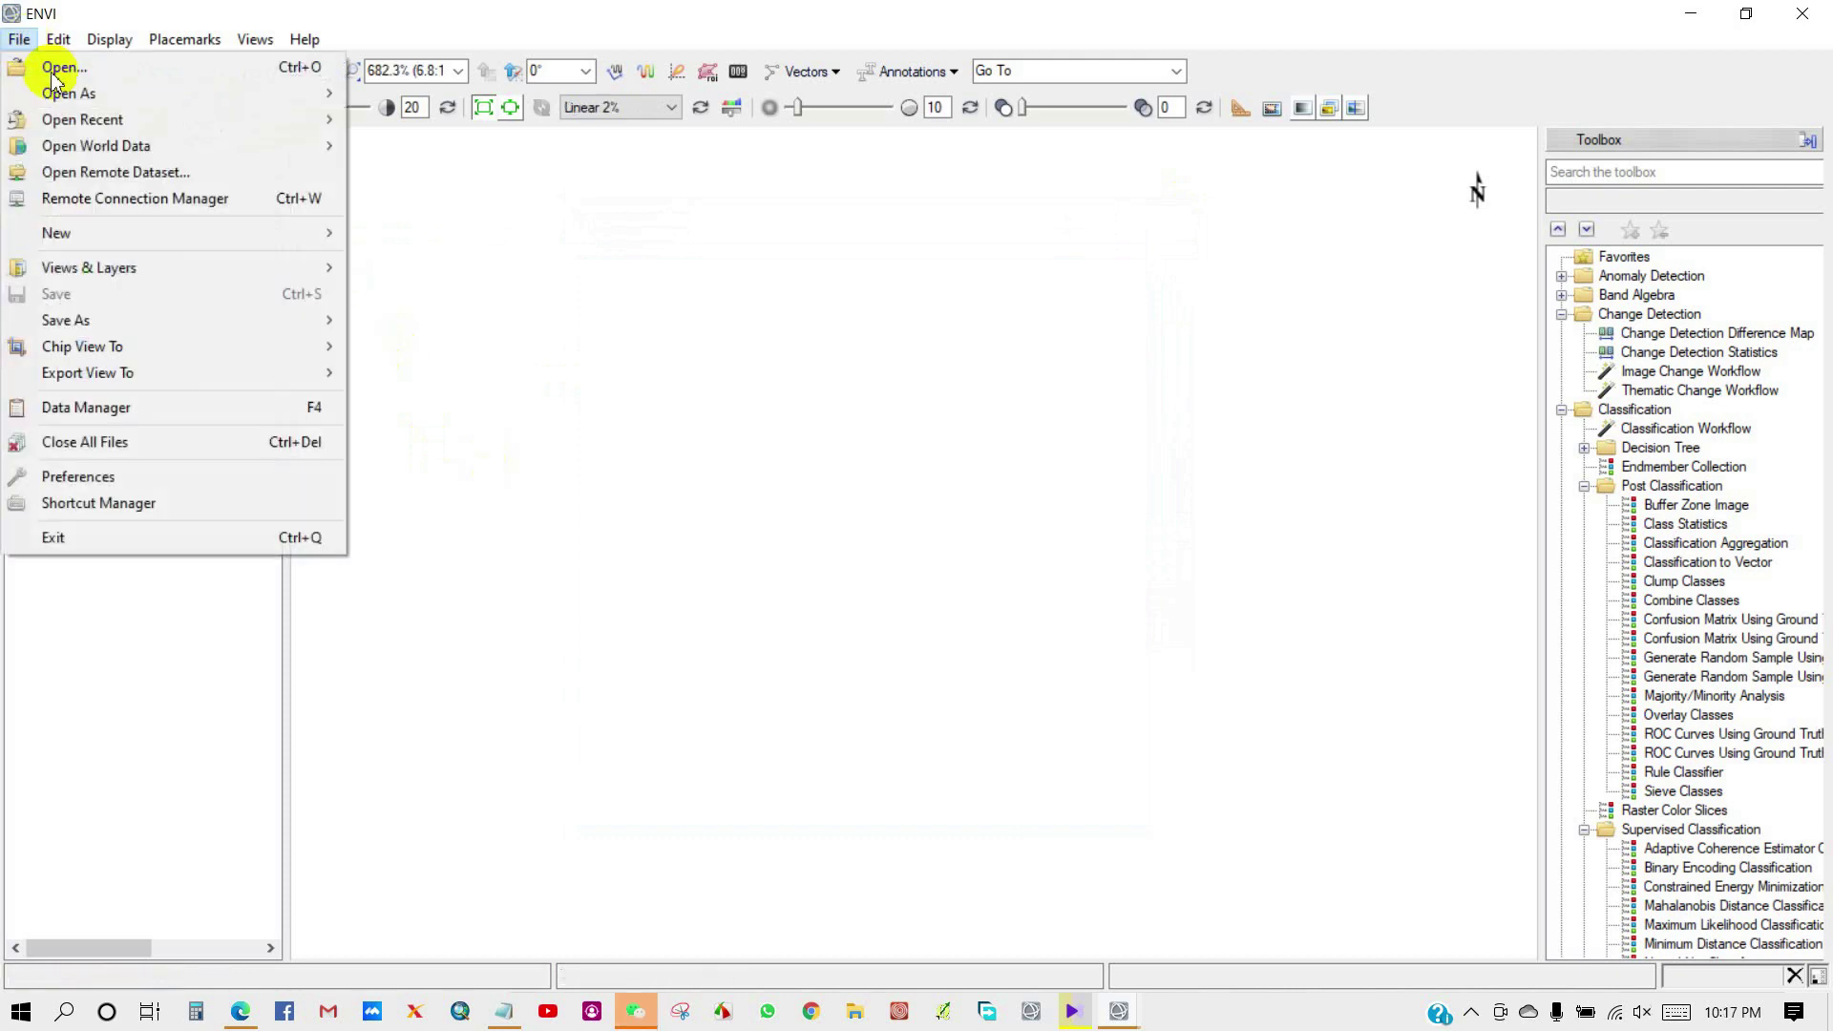
{"action": "mouse_move", "coordinate": [74, 93]}
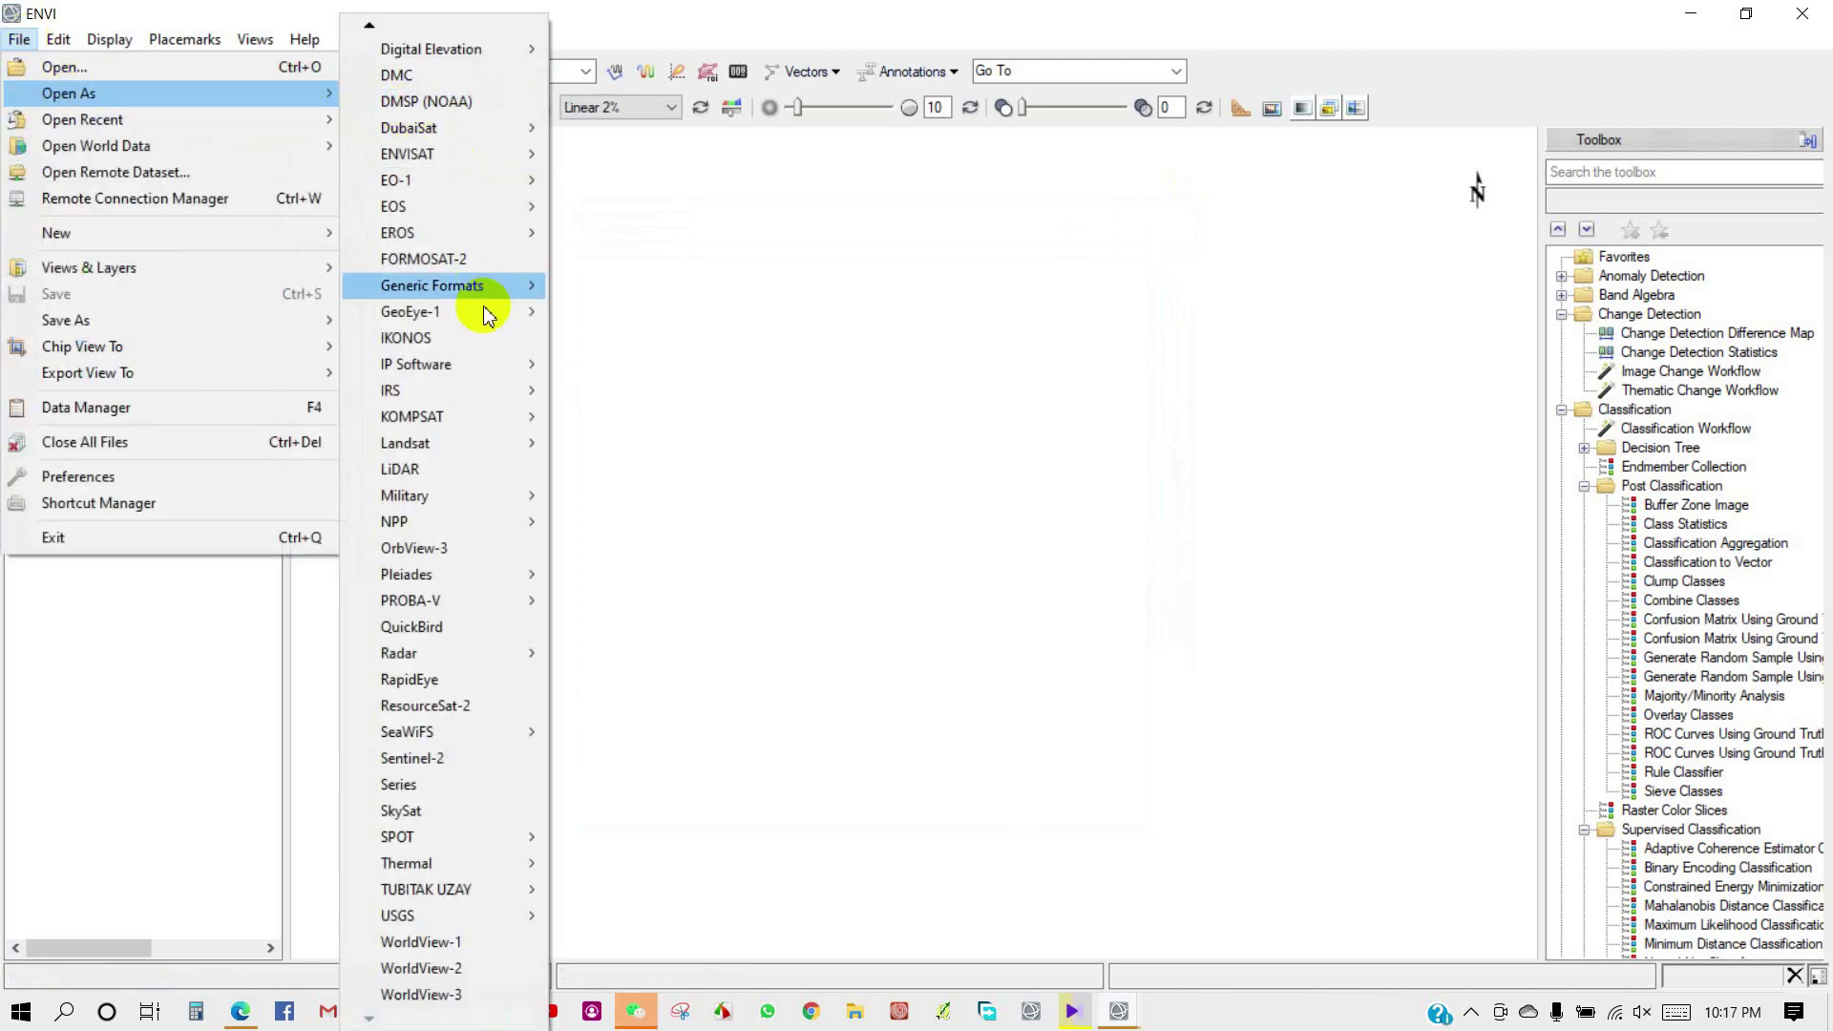
{"action": "mouse_move", "coordinate": [399, 847]}
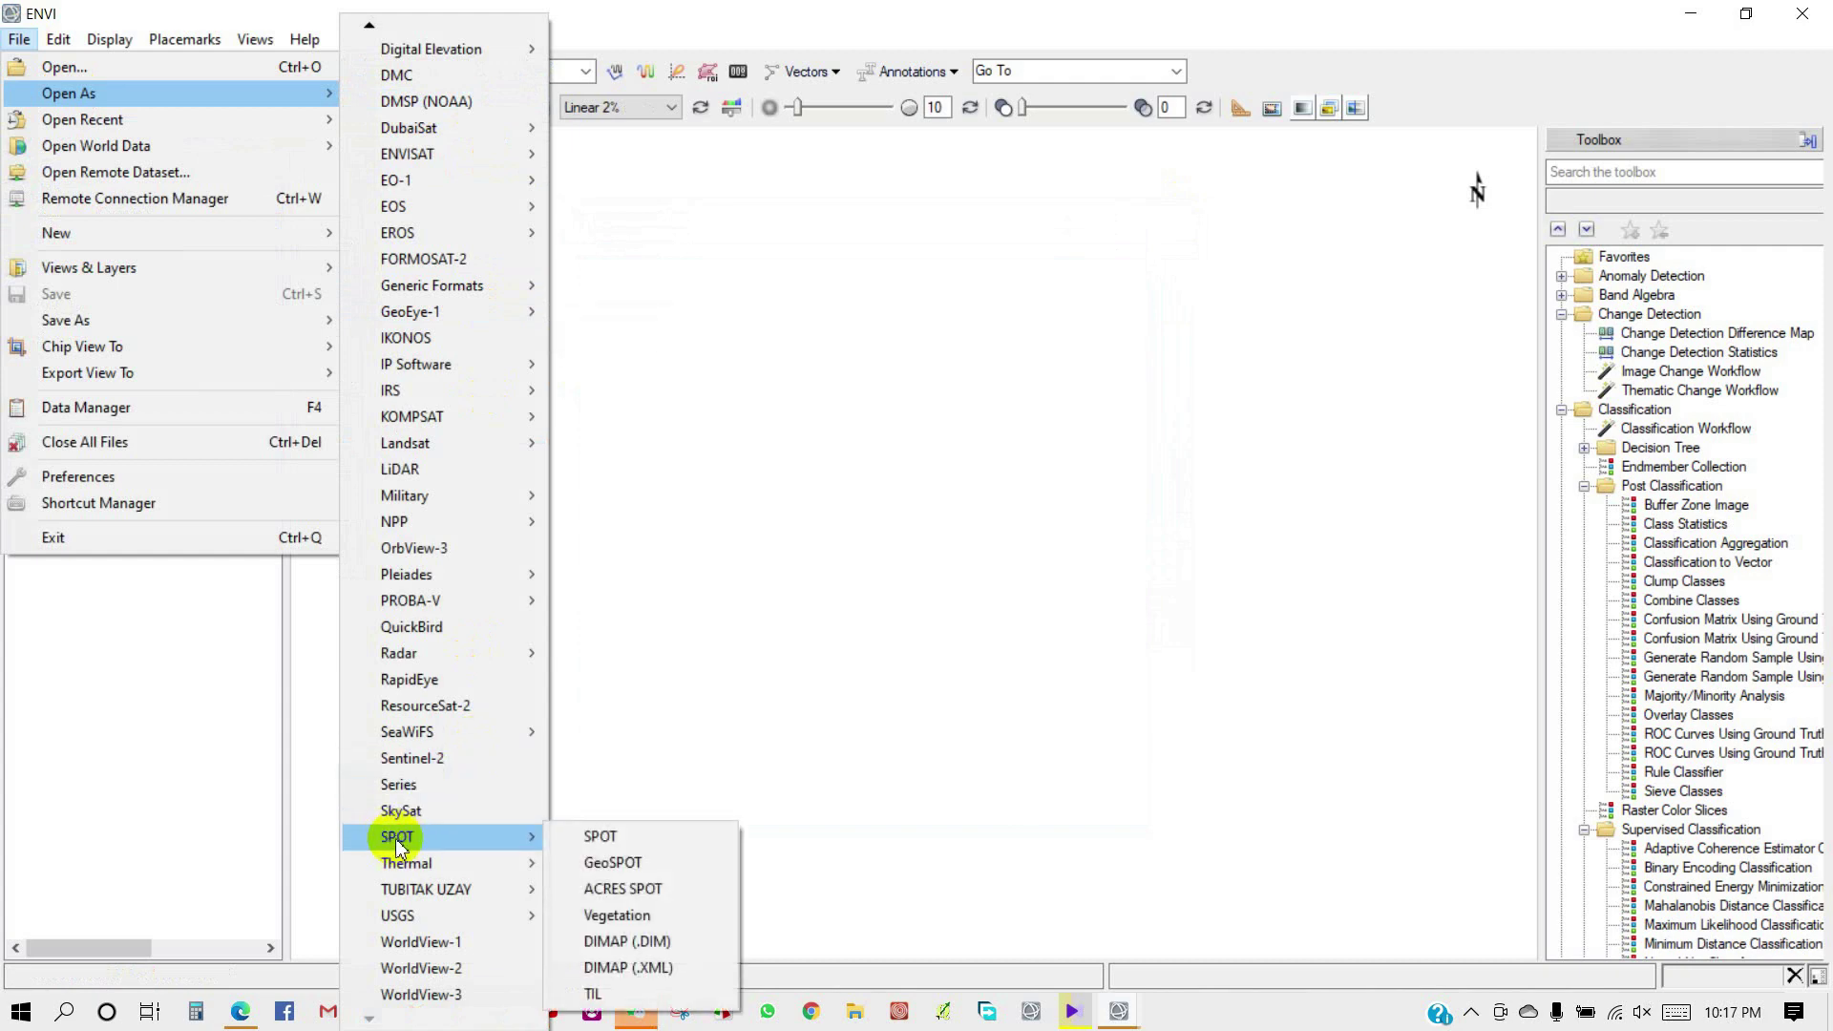
{"action": "left_click", "coordinate": [623, 915]}
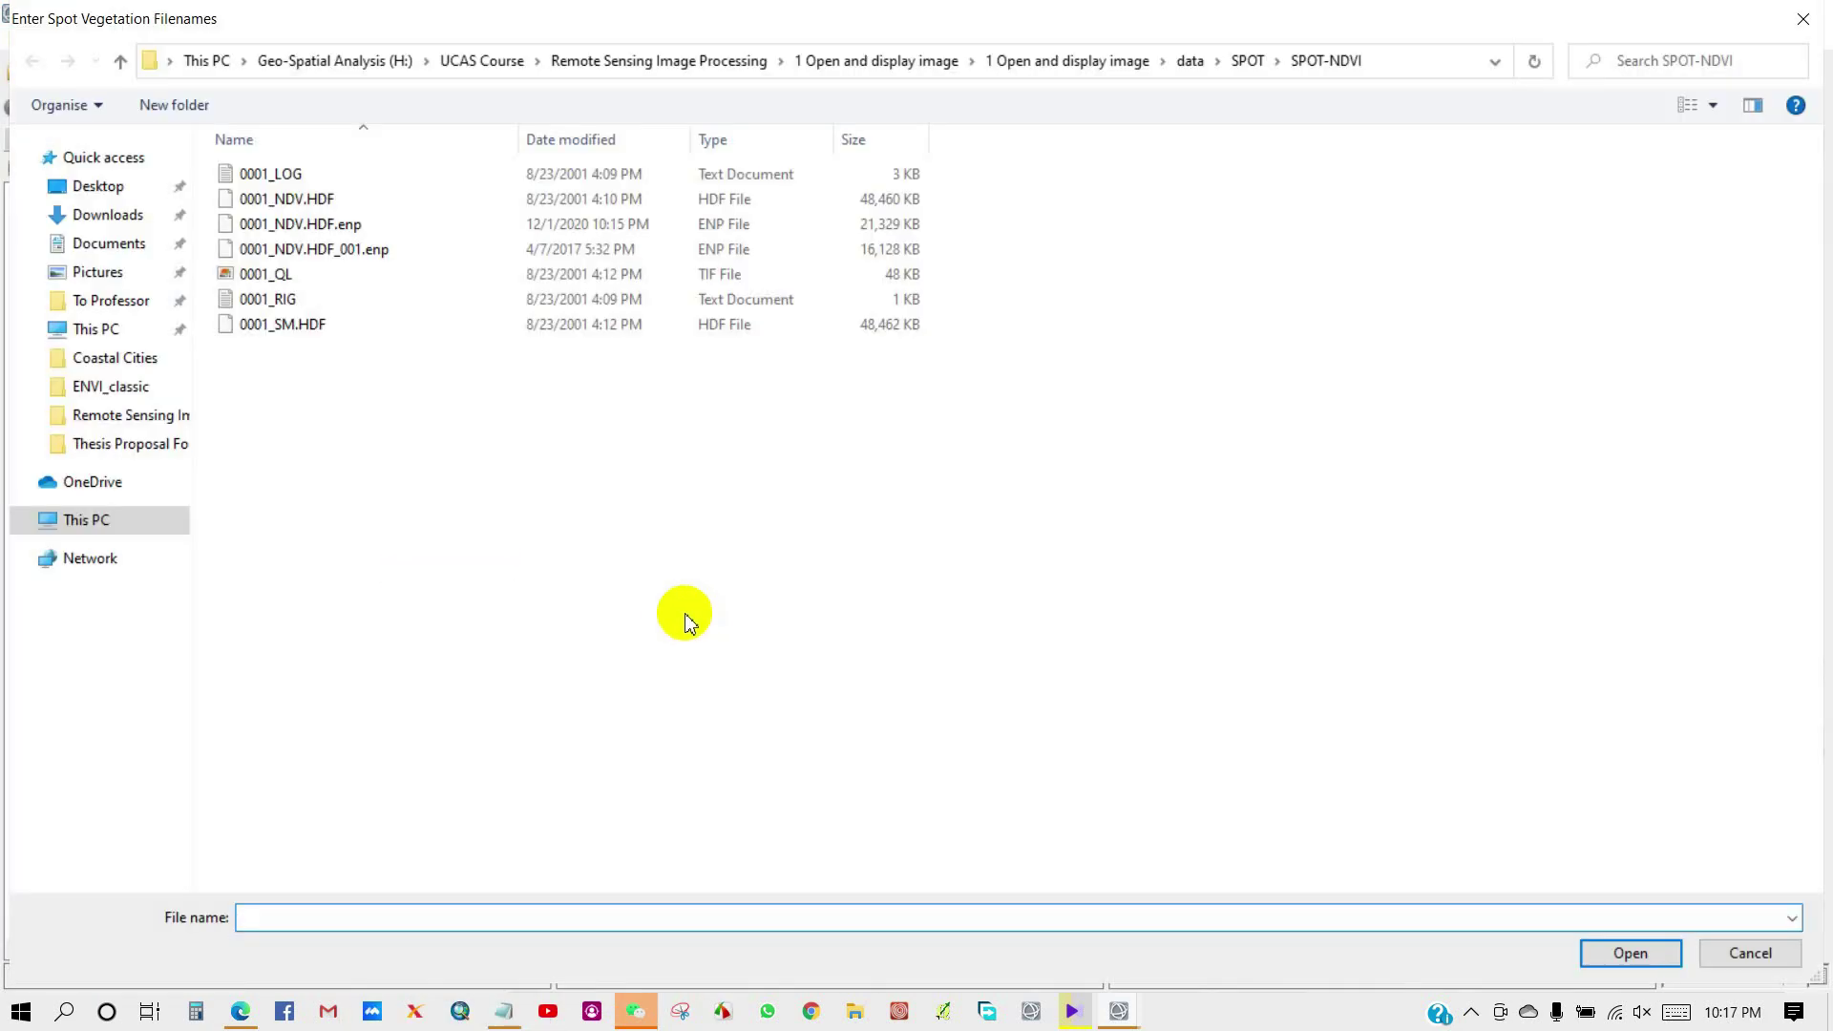
{"action": "left_click", "coordinate": [1190, 61]}
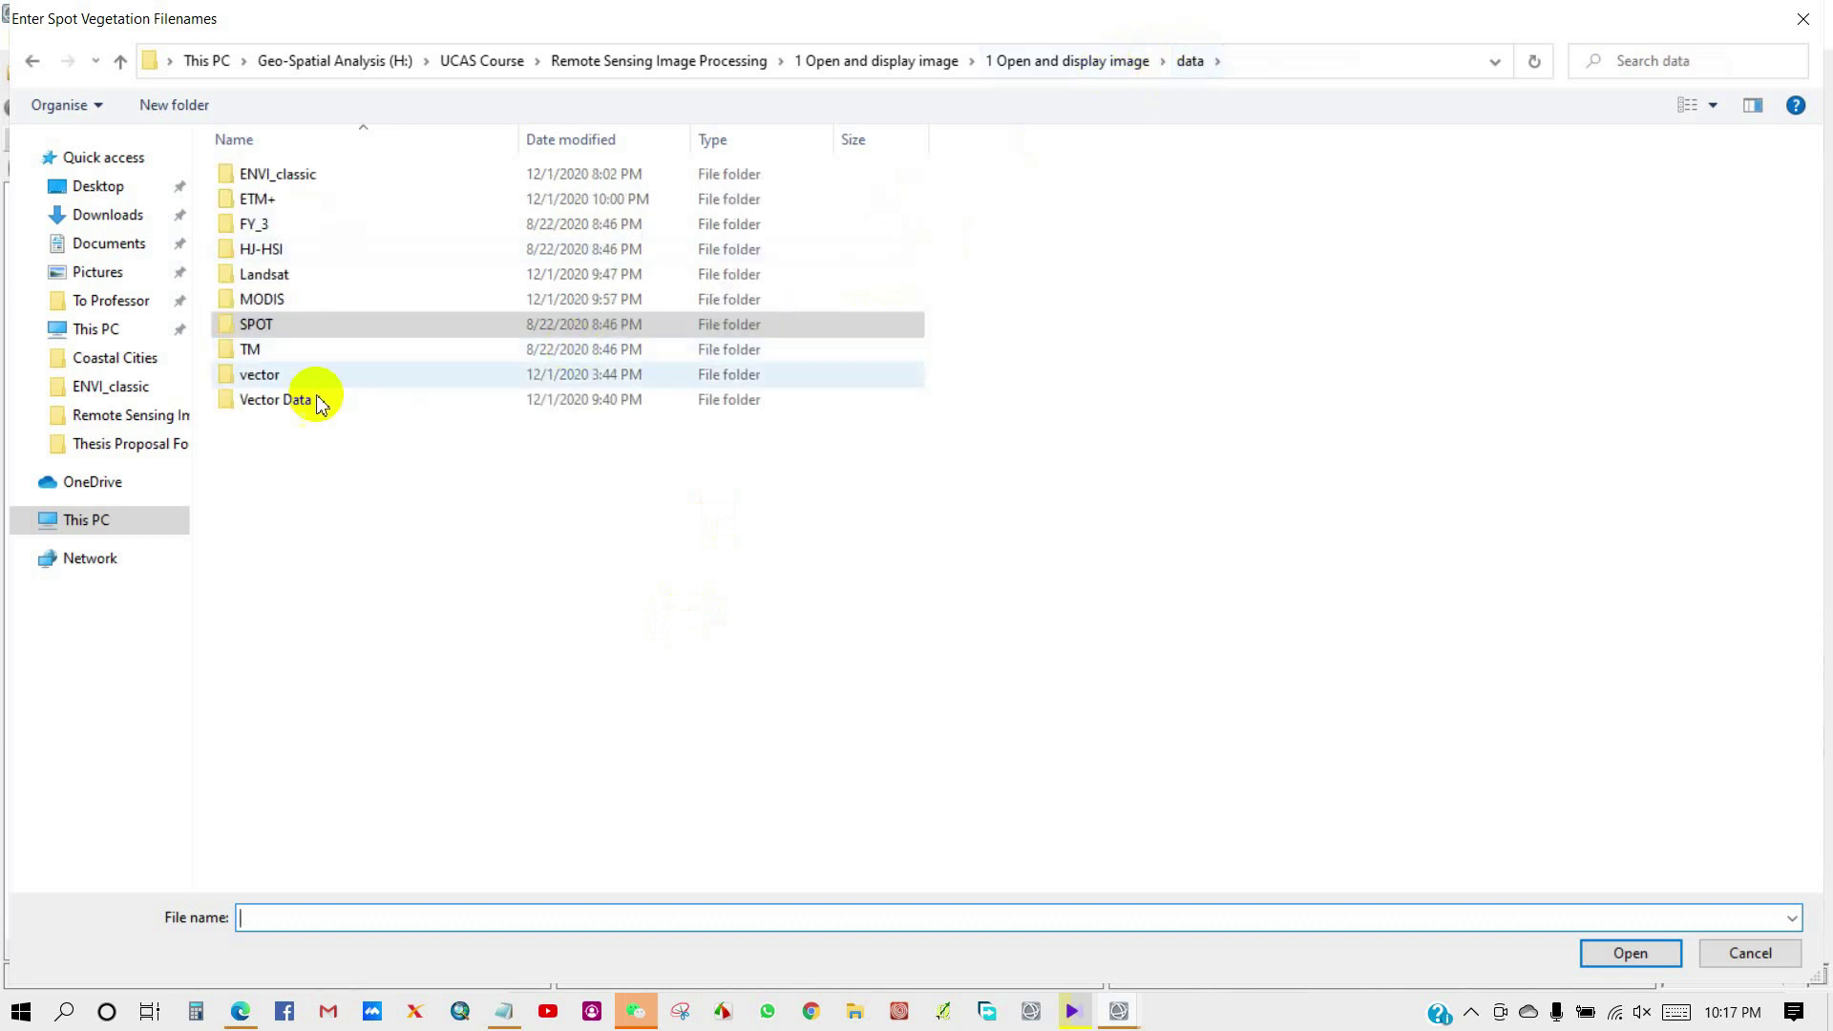
{"action": "double_click", "coordinate": [260, 323]}
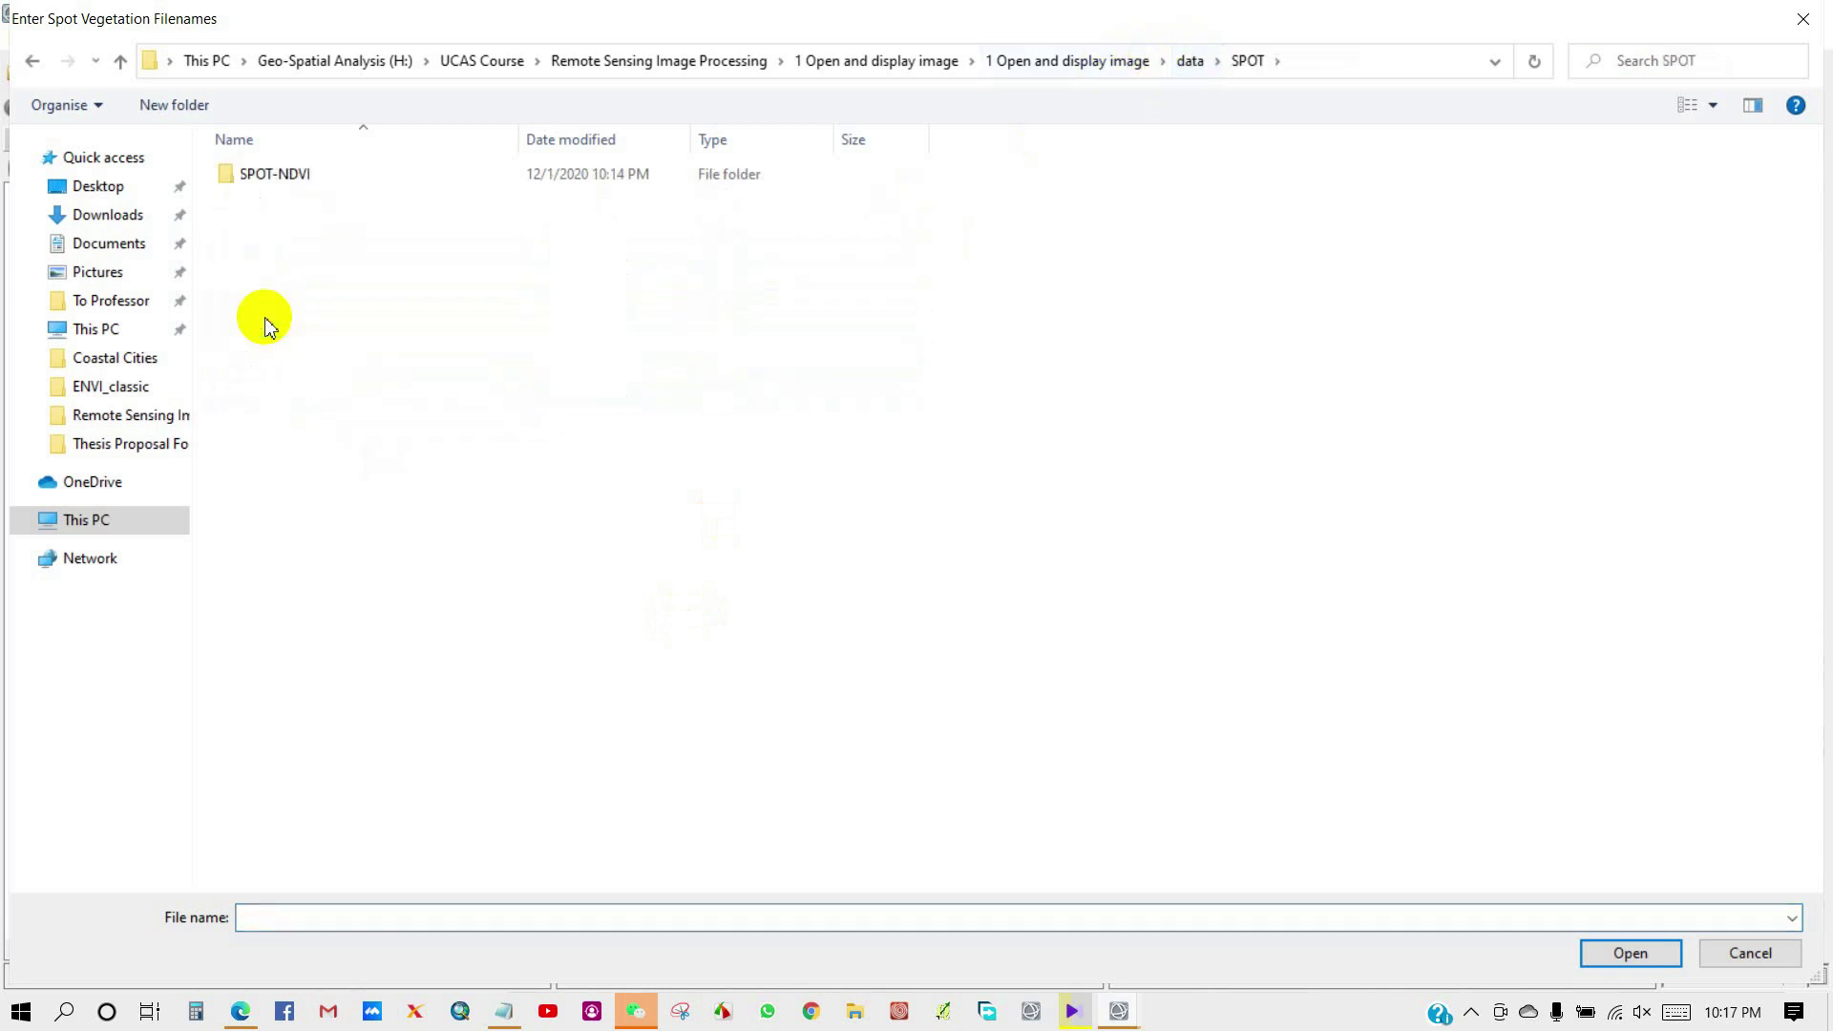
{"action": "double_click", "coordinate": [275, 179]}
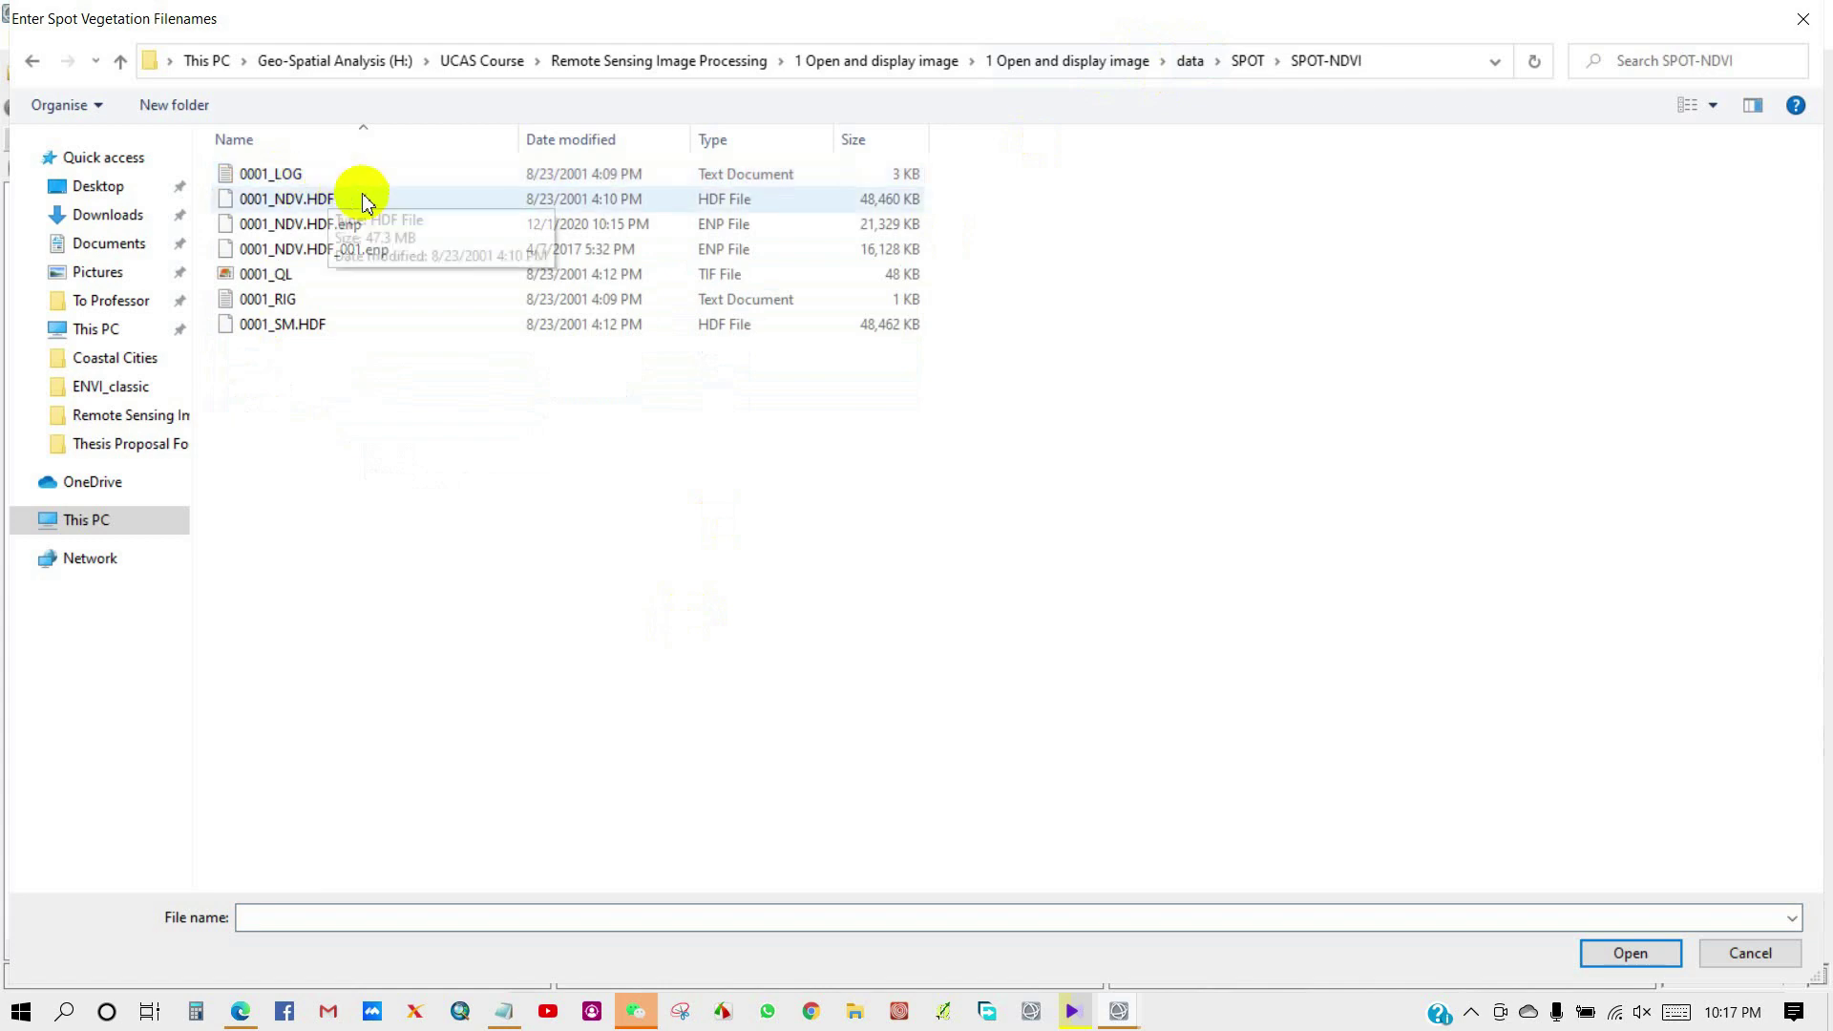
{"action": "left_click", "coordinate": [294, 197]}
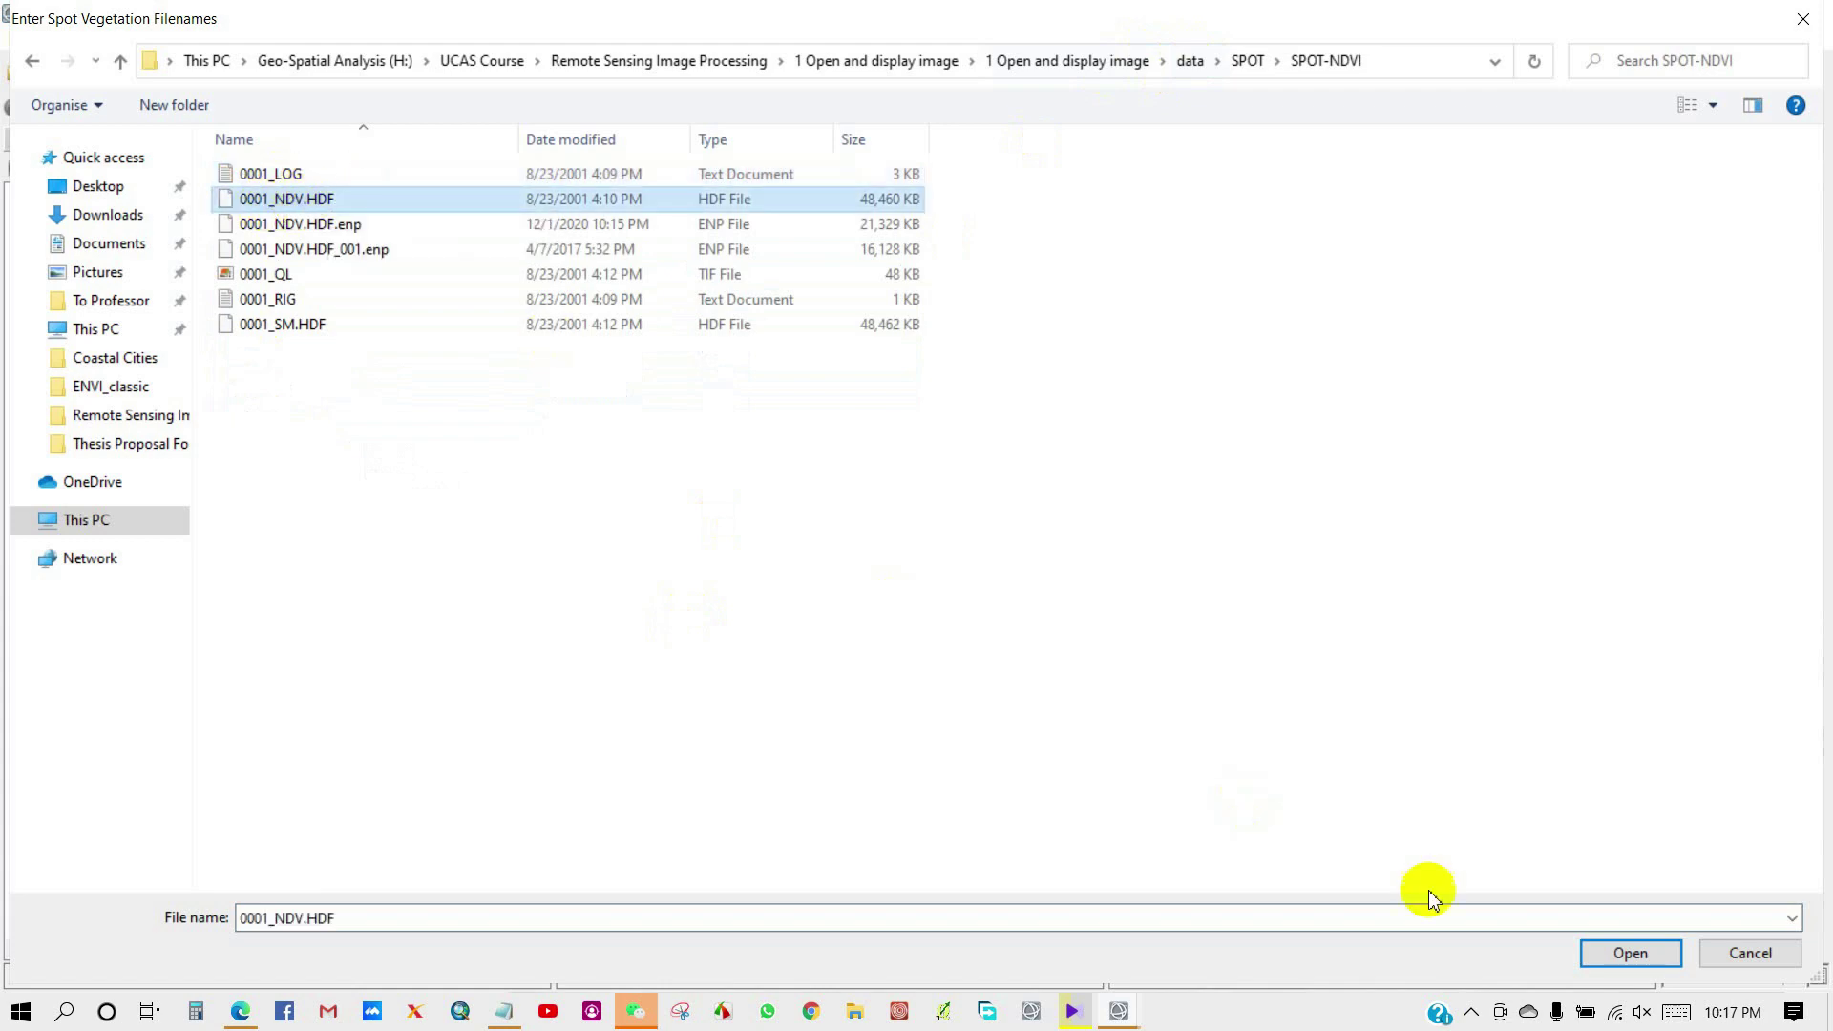
{"action": "left_click", "coordinate": [1628, 953]}
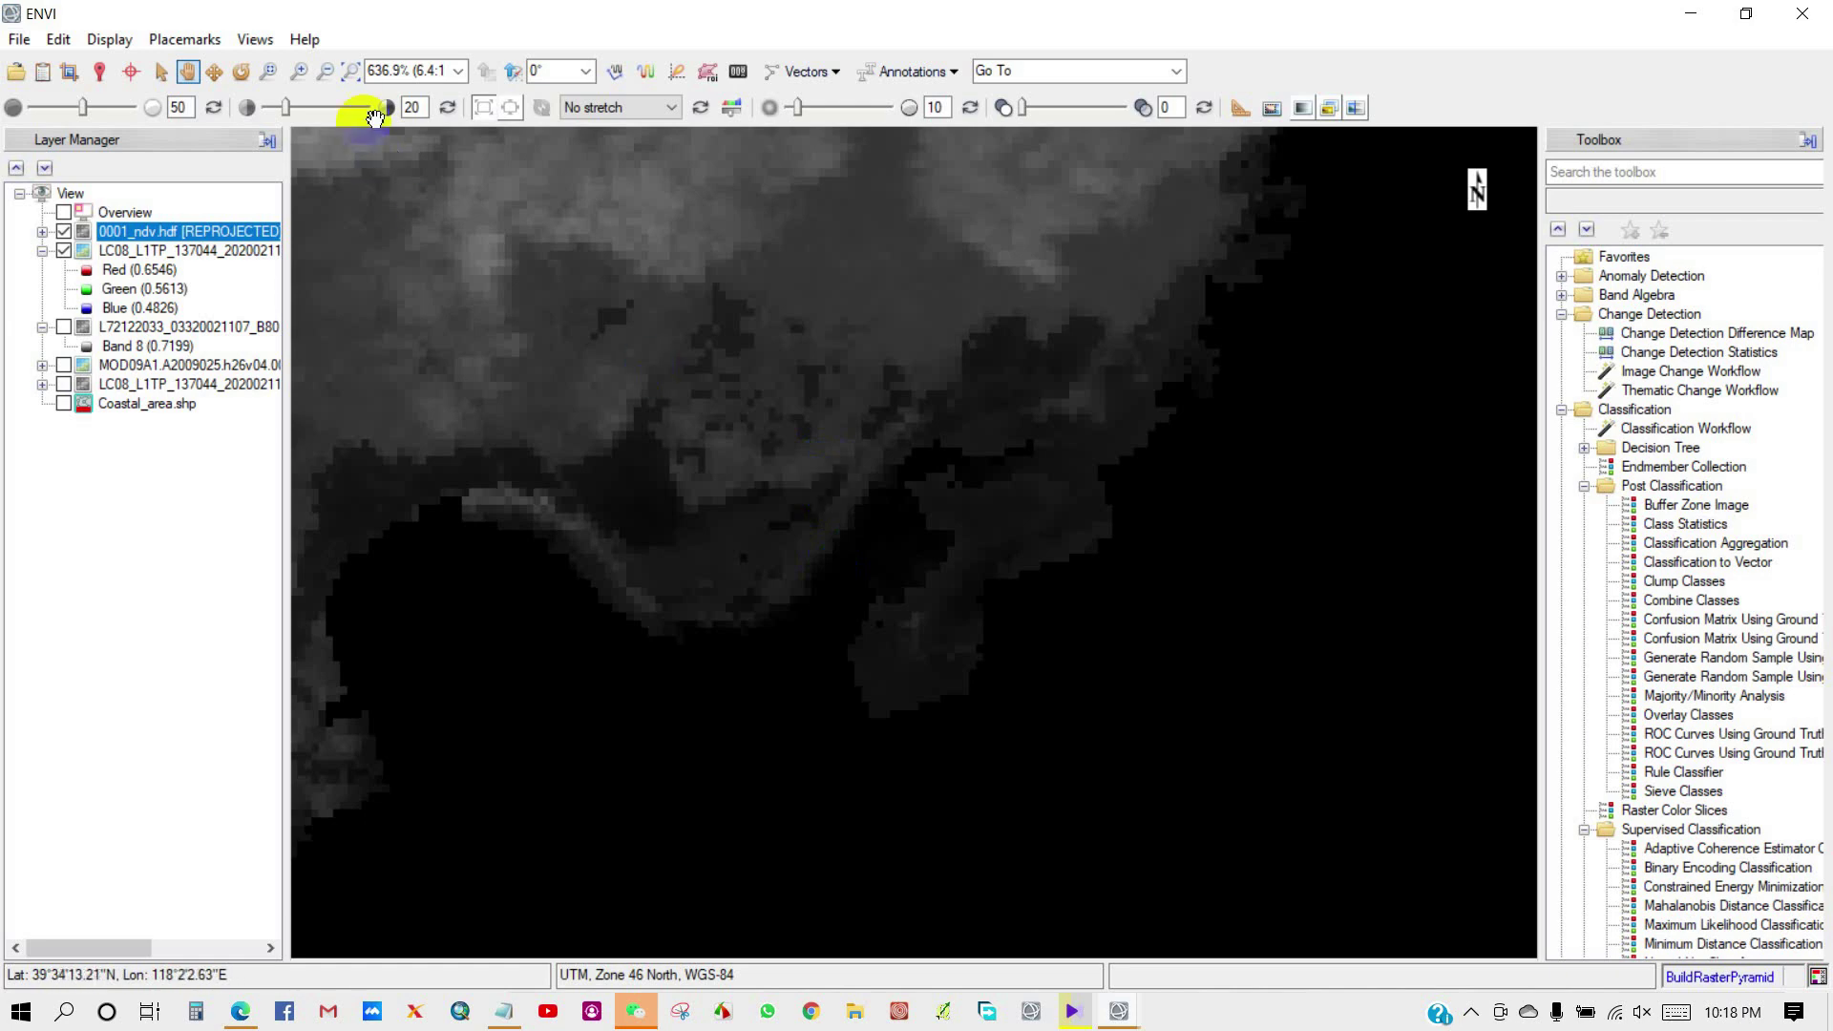
Step: Zoom to full extent and load 0001_ndv.hdf's Meta (NDV PIXEL DATA) from Data Manager
{"action": "left_click", "coordinate": [349, 71]}
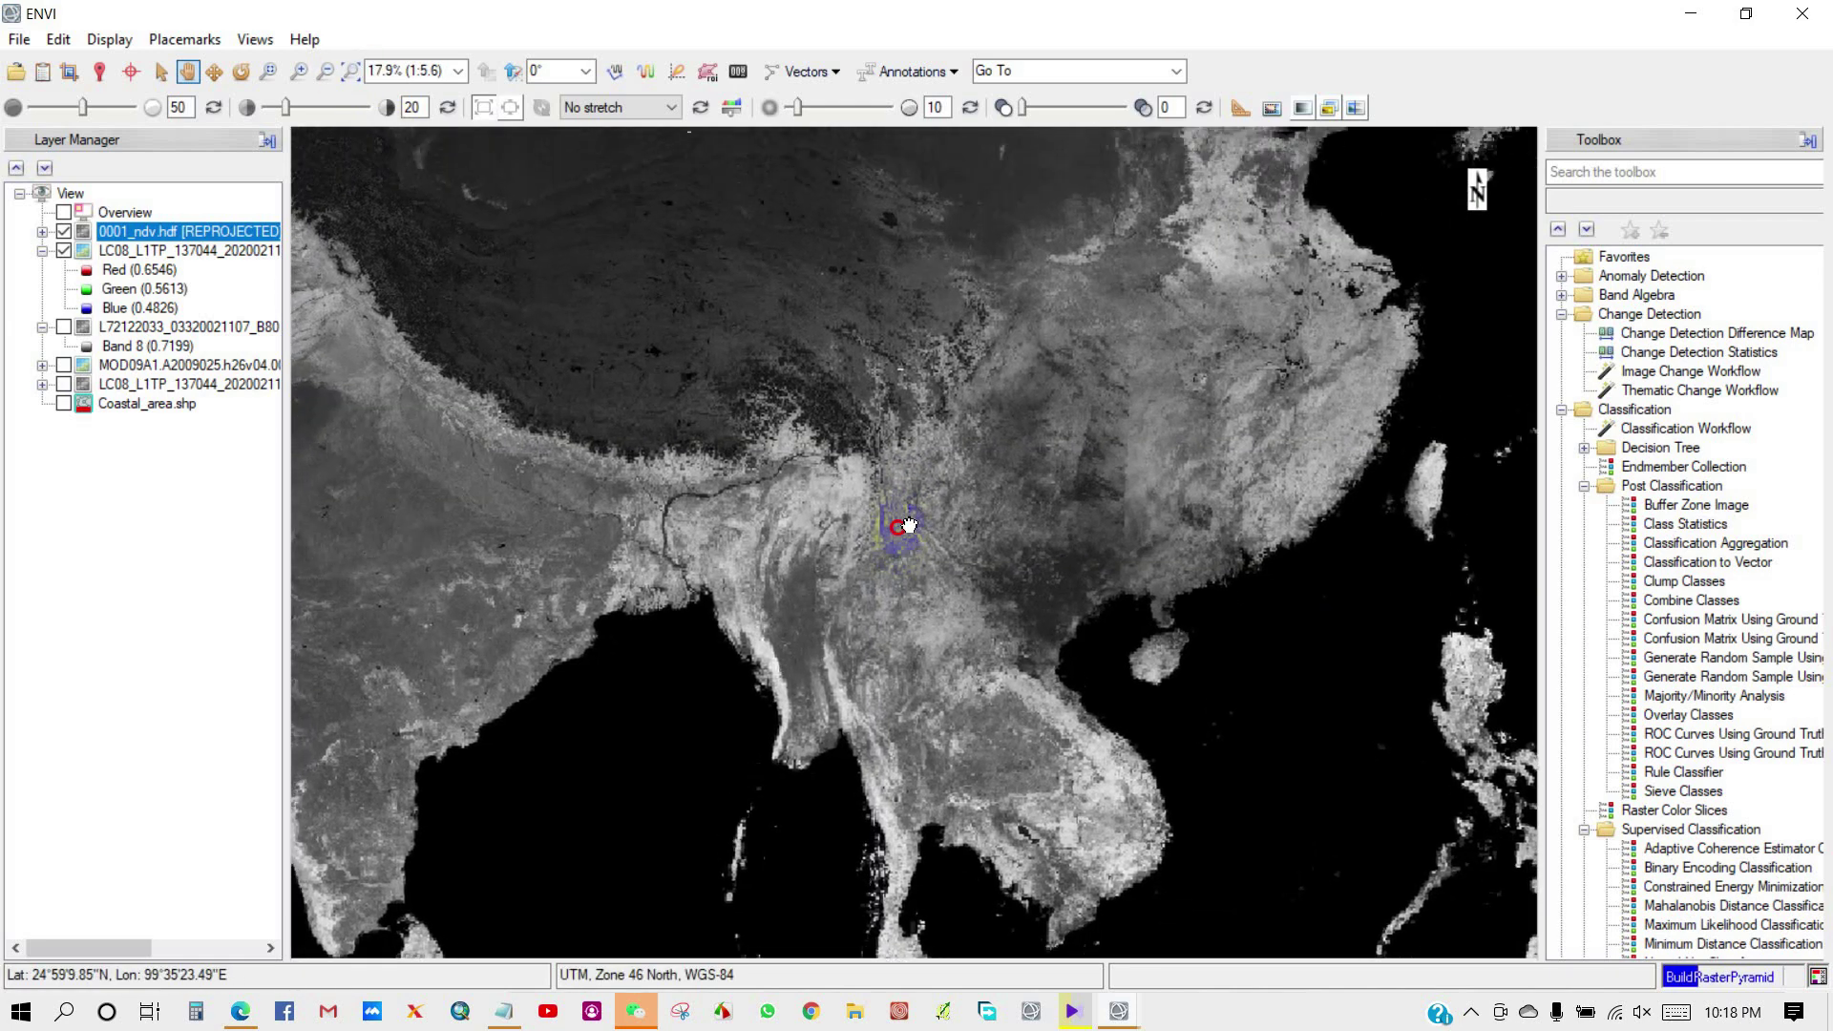
{"action": "left_click", "coordinate": [42, 71]}
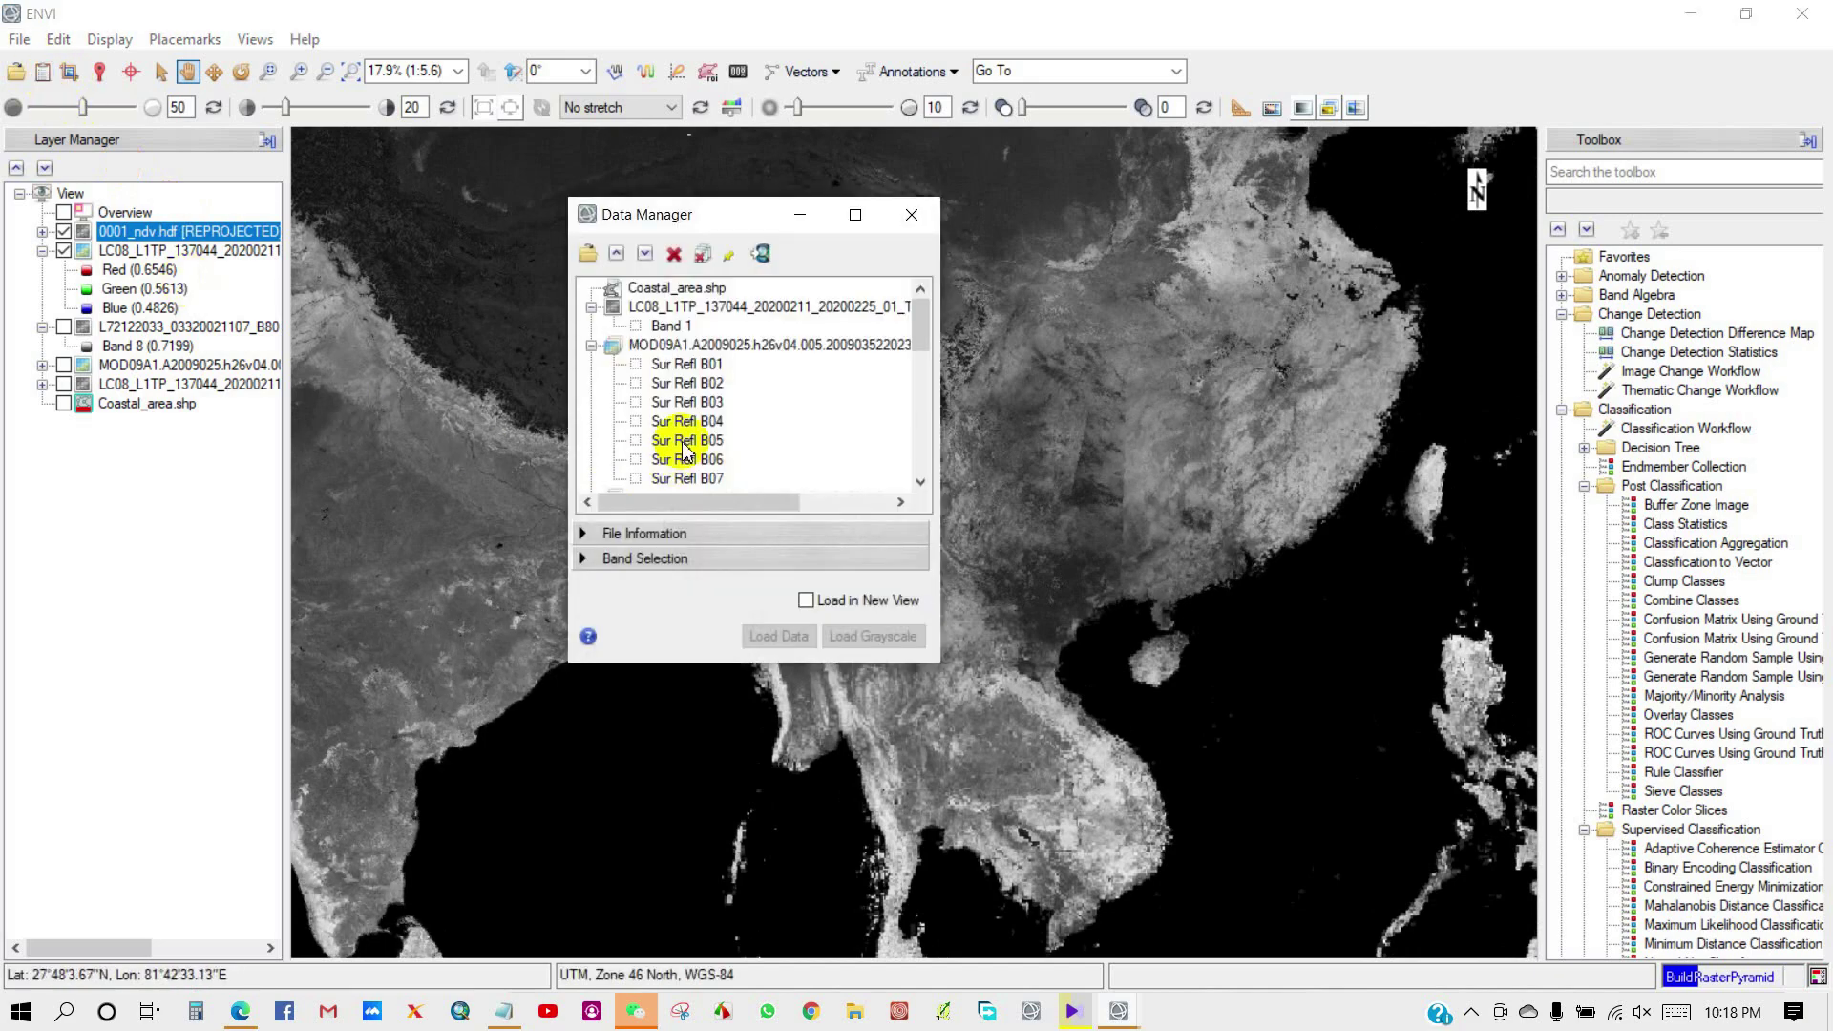
{"action": "scroll", "coordinate": [669, 420], "scroll_direction": "down", "scroll_amount": 10}
{"action": "left_click", "coordinate": [668, 441]}
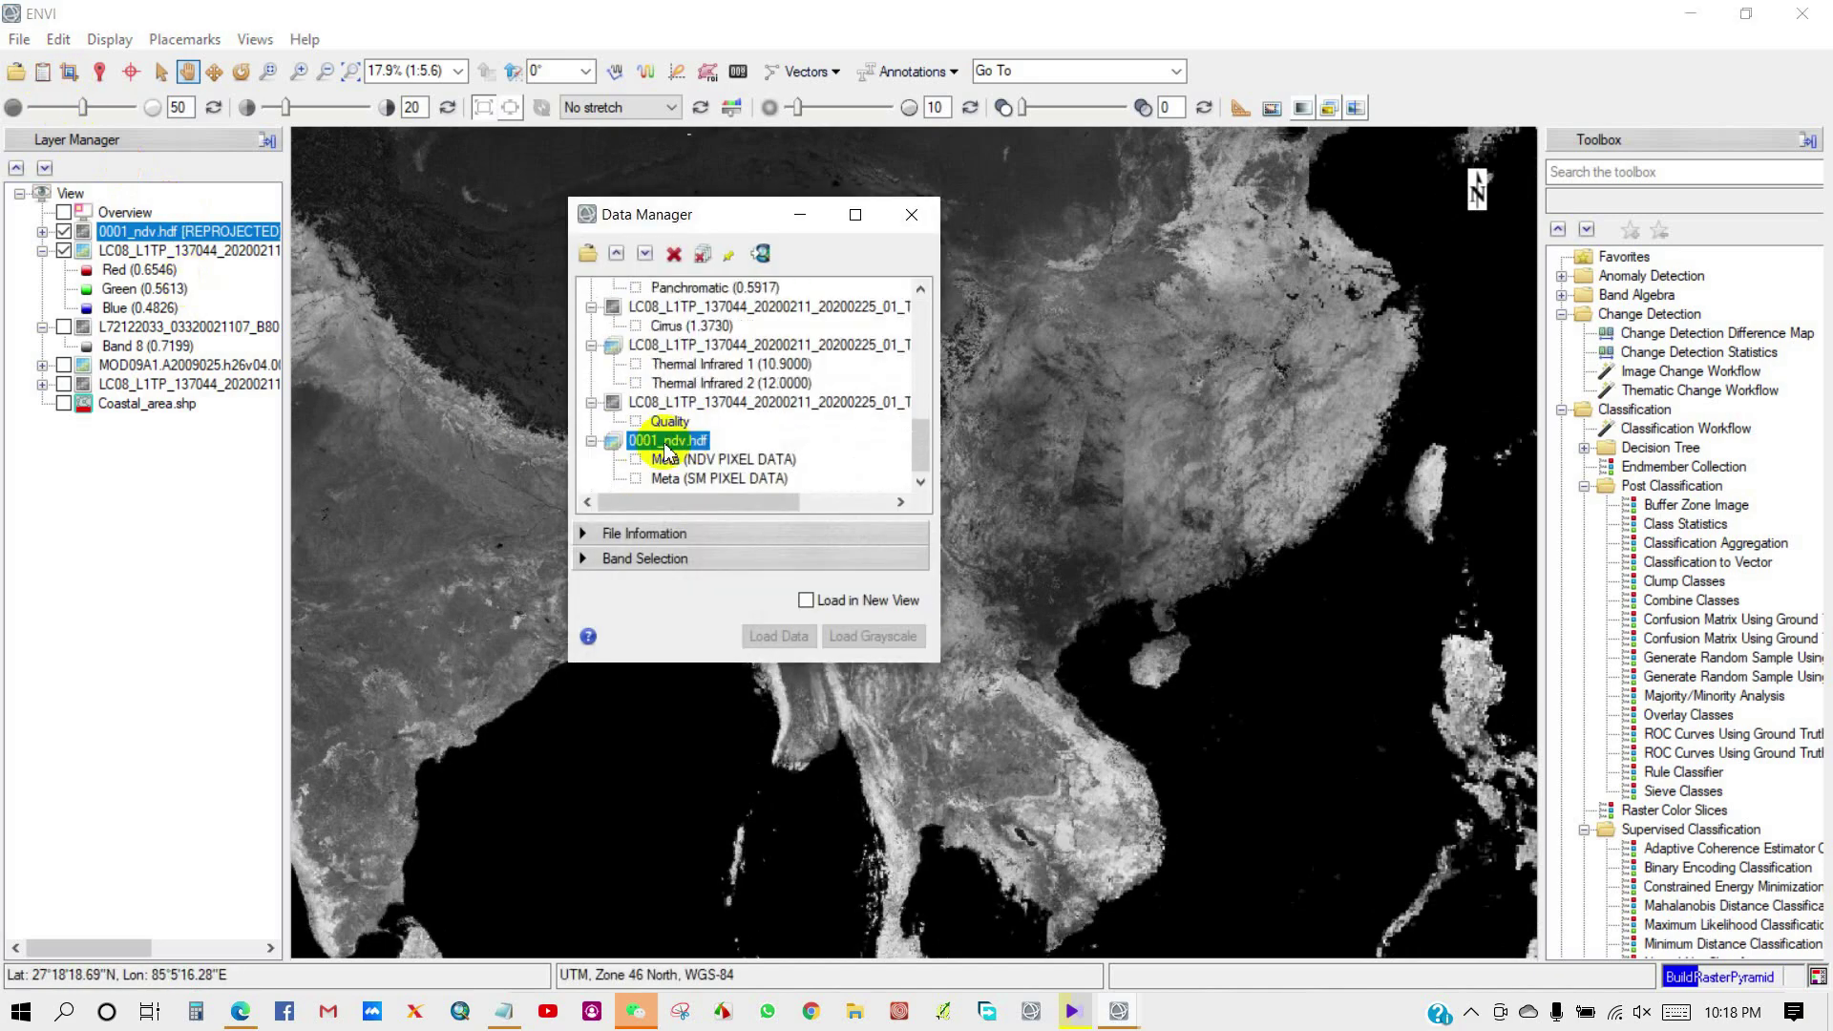
{"action": "left_click", "coordinate": [711, 459]}
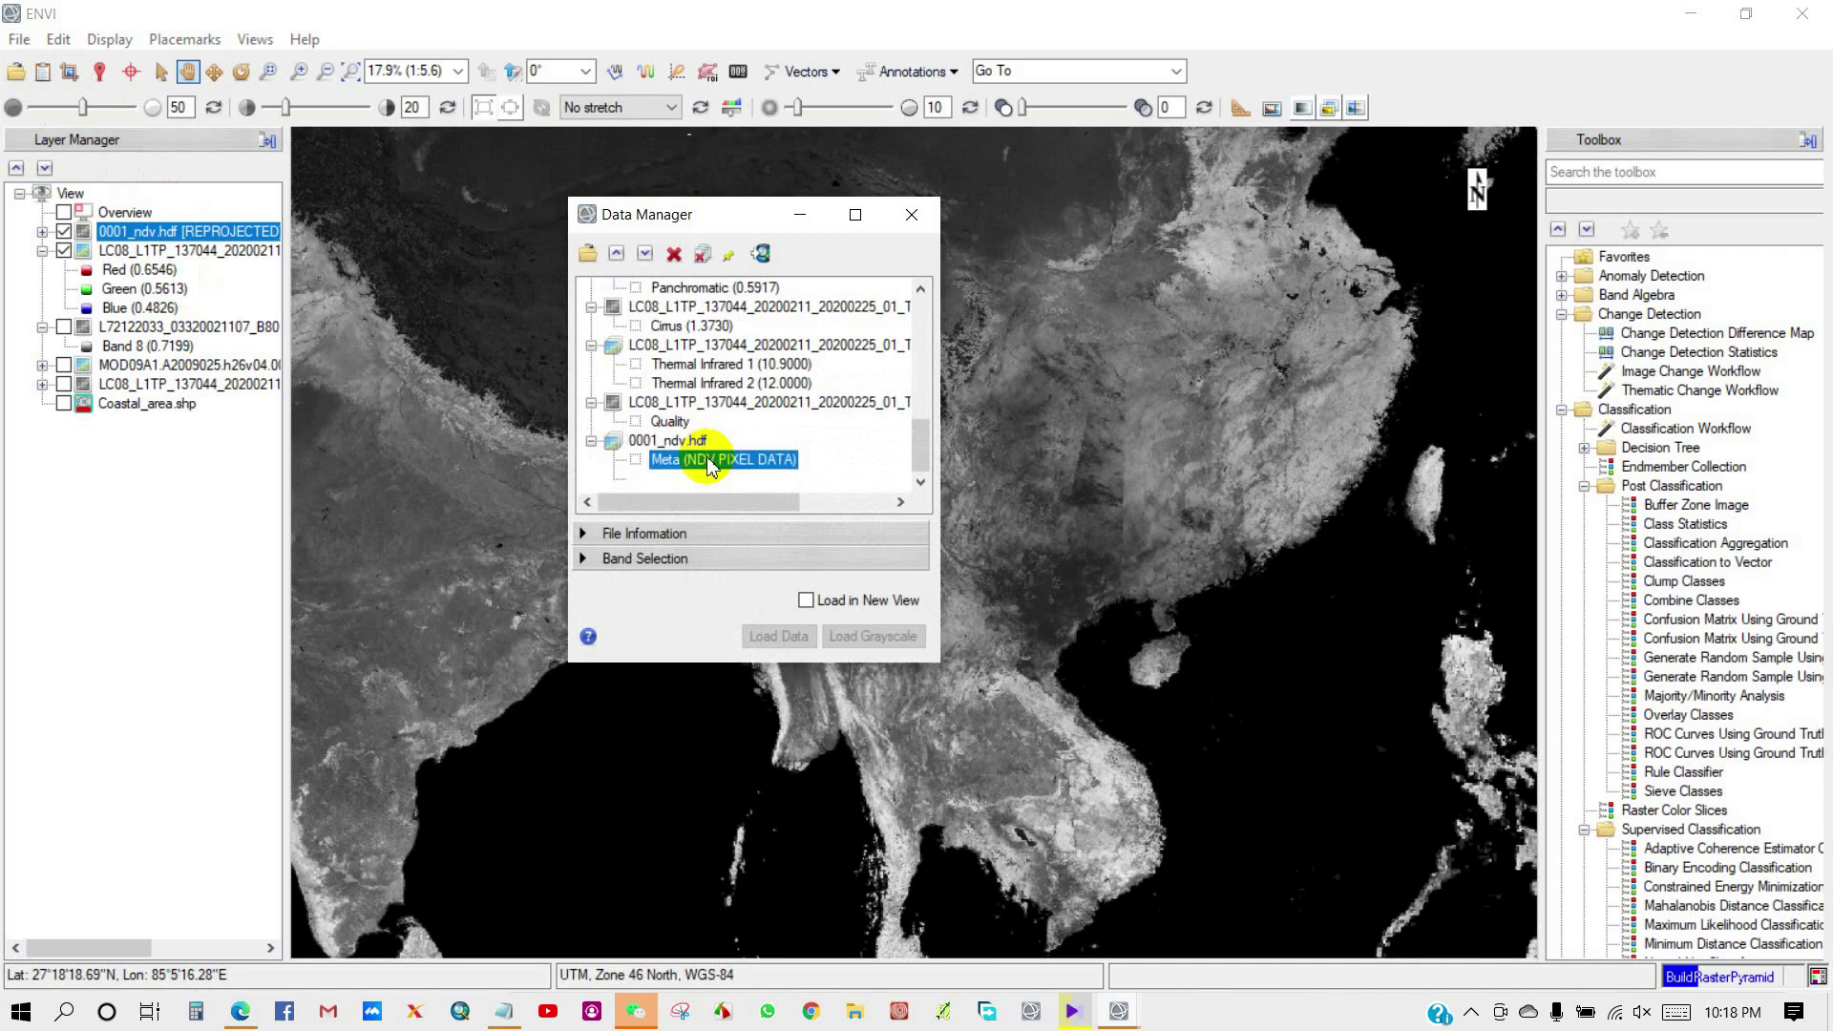
{"action": "left_click", "coordinate": [777, 635]}
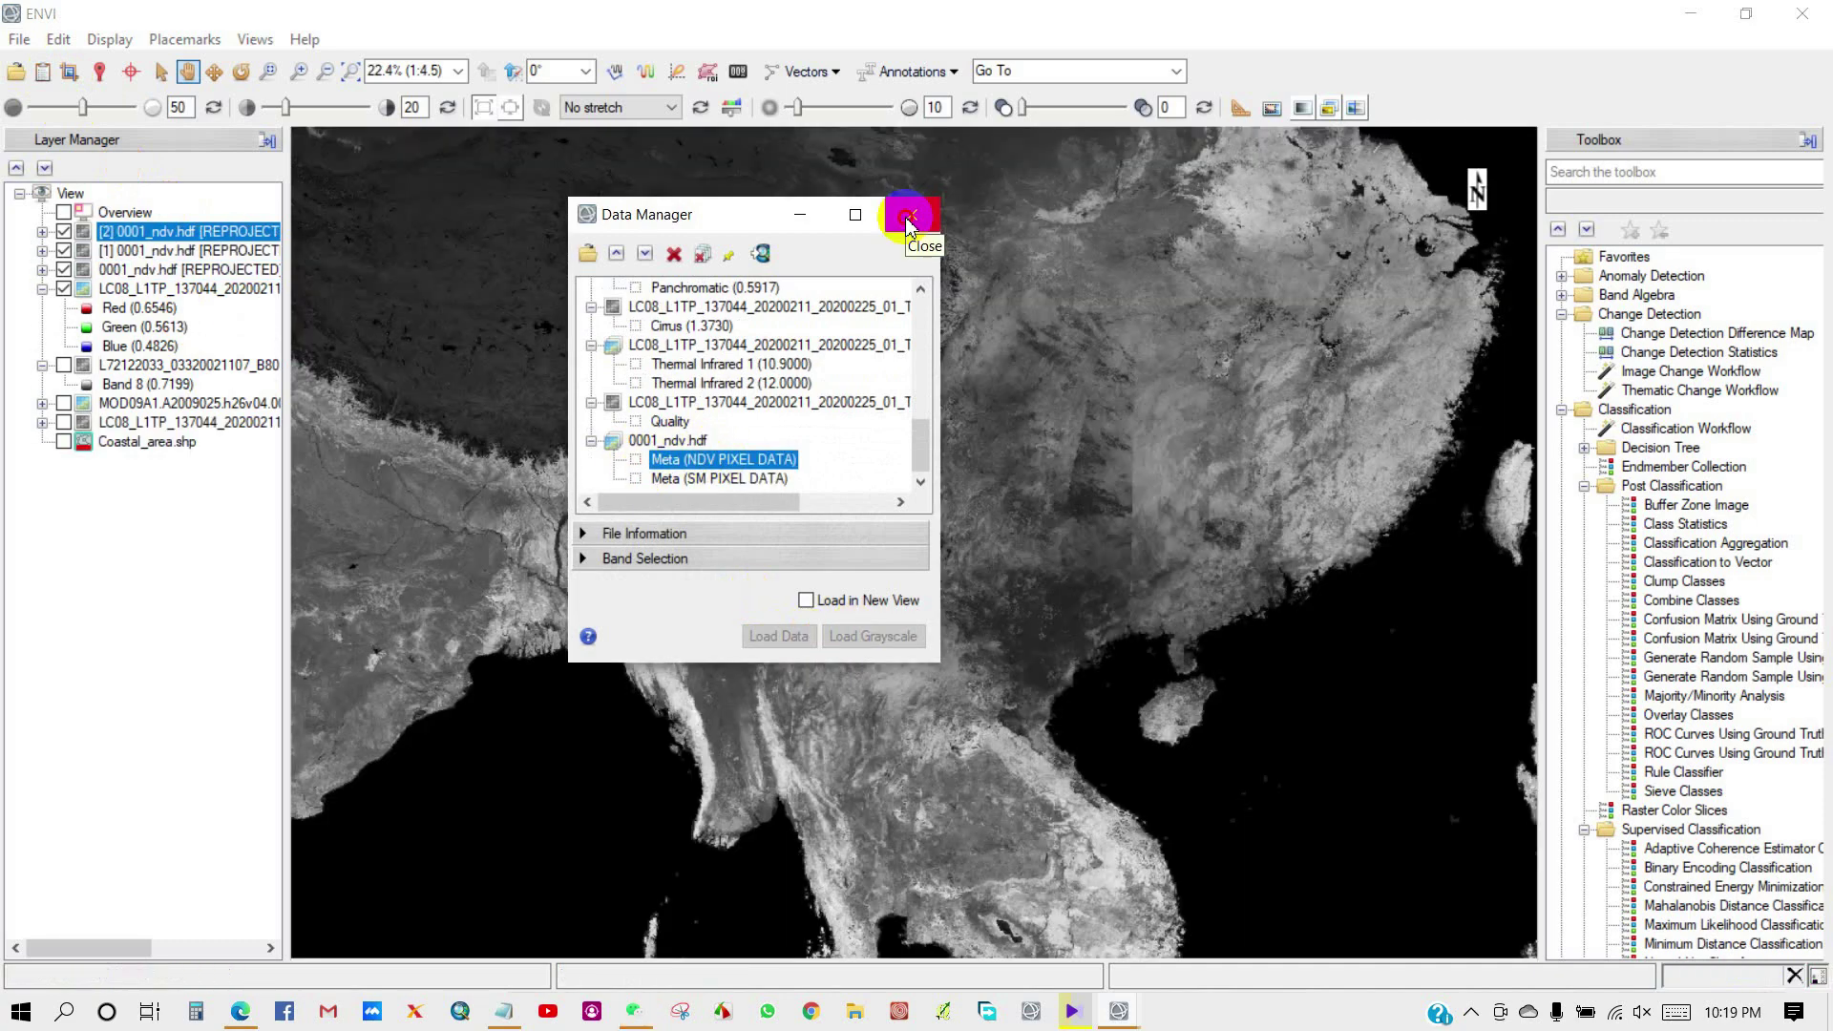
{"action": "left_click", "coordinate": [911, 214]}
Step: Pan and zoom so the NDVI mosaic of Asia shows in full
{"action": "scroll", "coordinate": [818, 530], "scroll_direction": "up", "scroll_amount": 1}
{"action": "left_click_drag", "start_coordinate": [818, 530], "coordinate": [757, 528]}
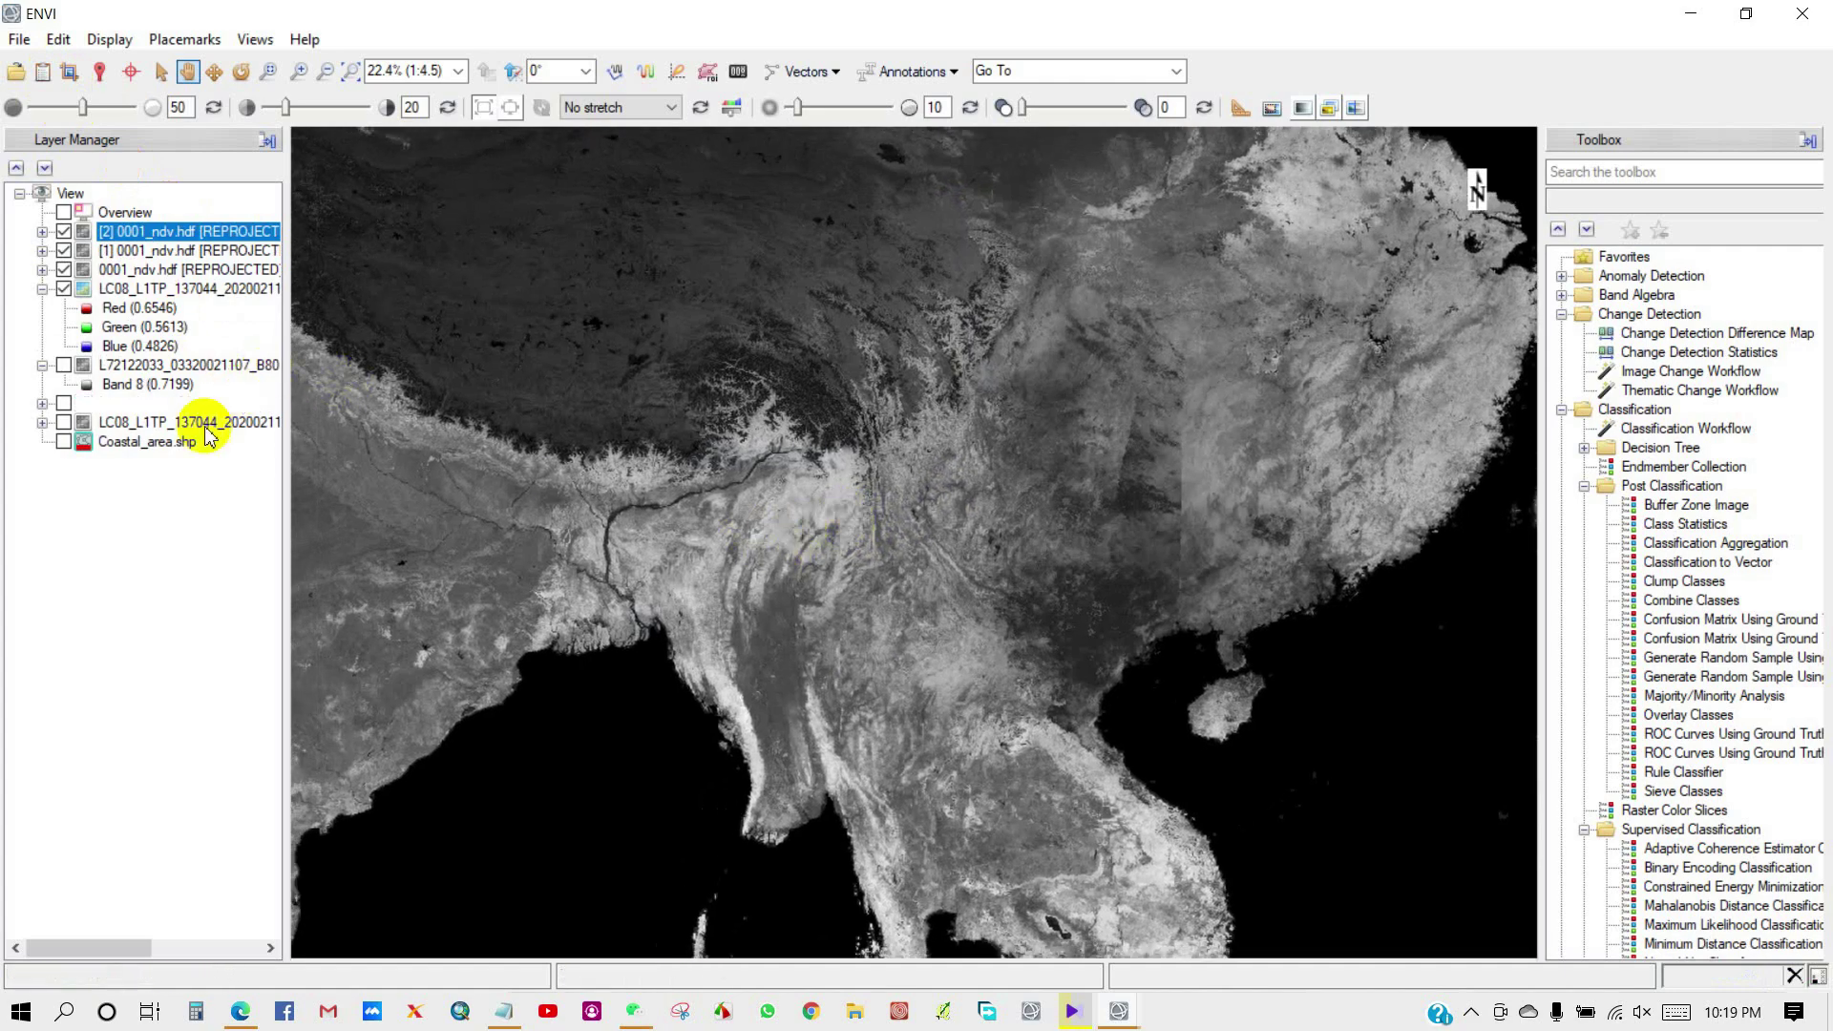
{"action": "scroll", "coordinate": [668, 525], "scroll_direction": "down", "scroll_amount": 4}
{"action": "scroll", "coordinate": [677, 527], "scroll_direction": "up", "scroll_amount": 1}
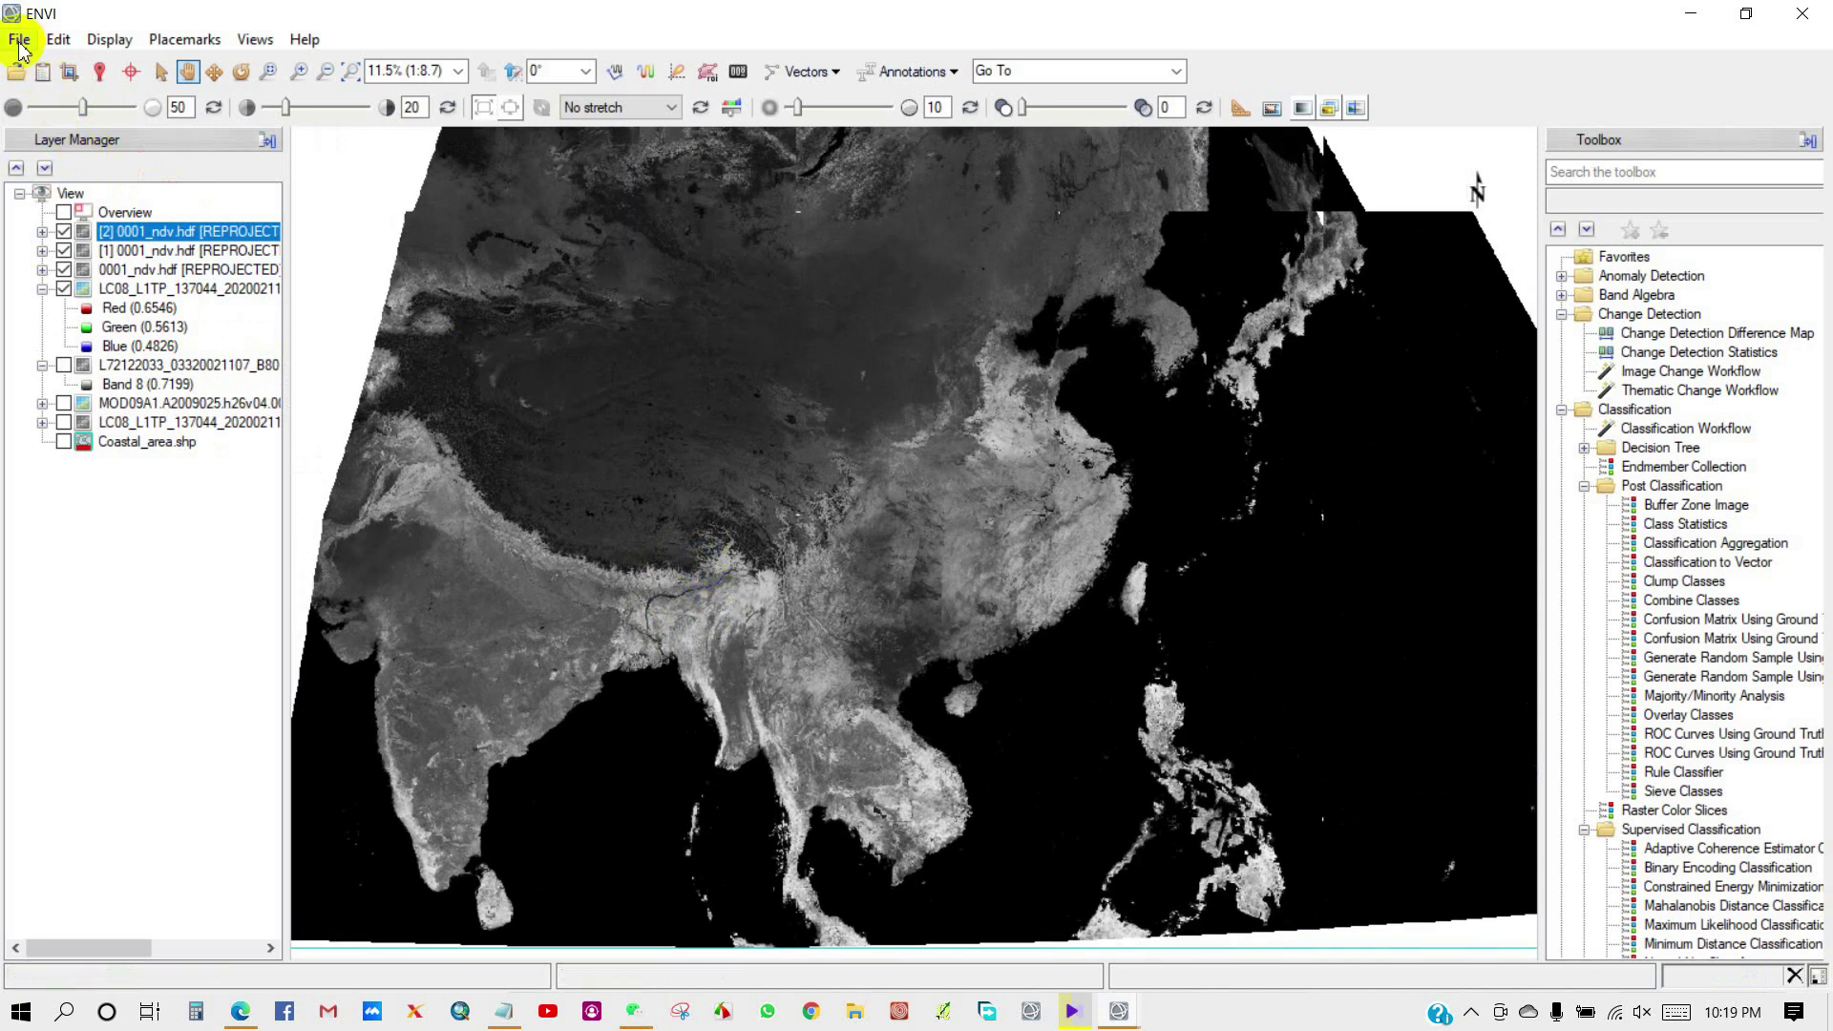
{"action": "left_click", "coordinate": [19, 40]}
Step: Start opening a file with the Generic Formats > HDF5/NetCDF-4 reader
{"action": "mouse_move", "coordinate": [84, 93]}
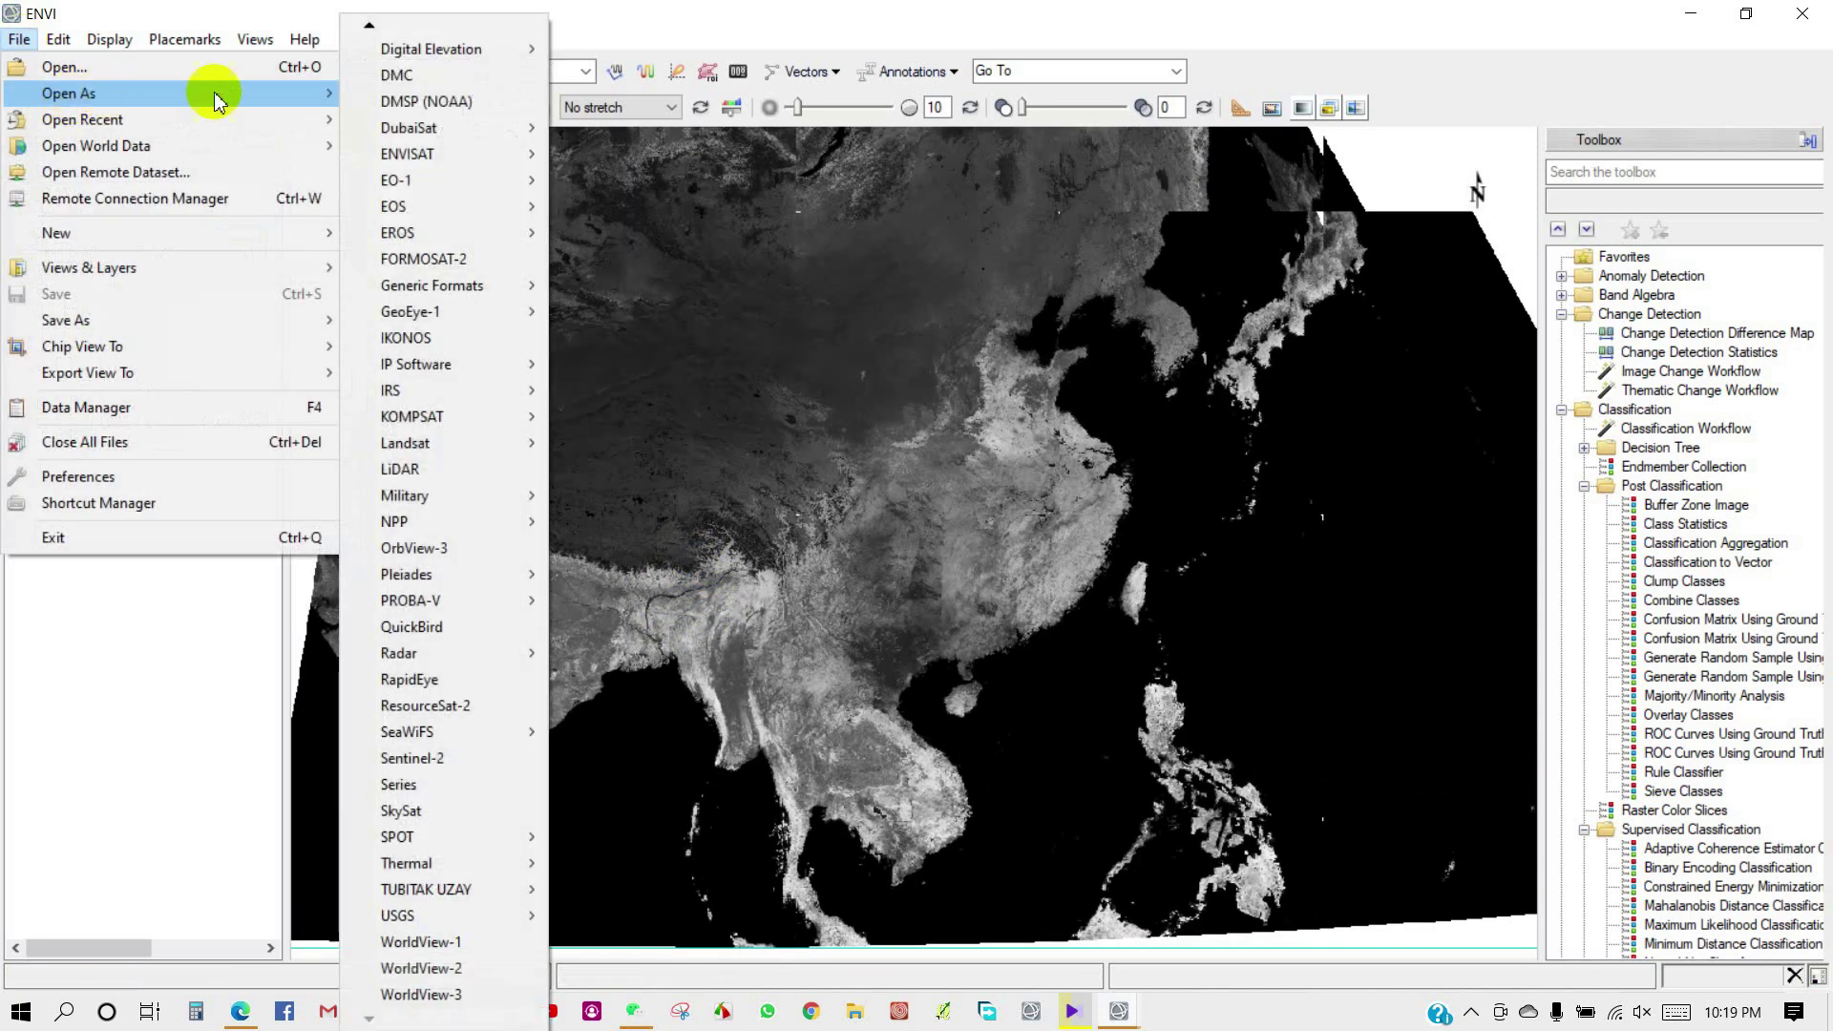
{"action": "mouse_move", "coordinate": [444, 230]}
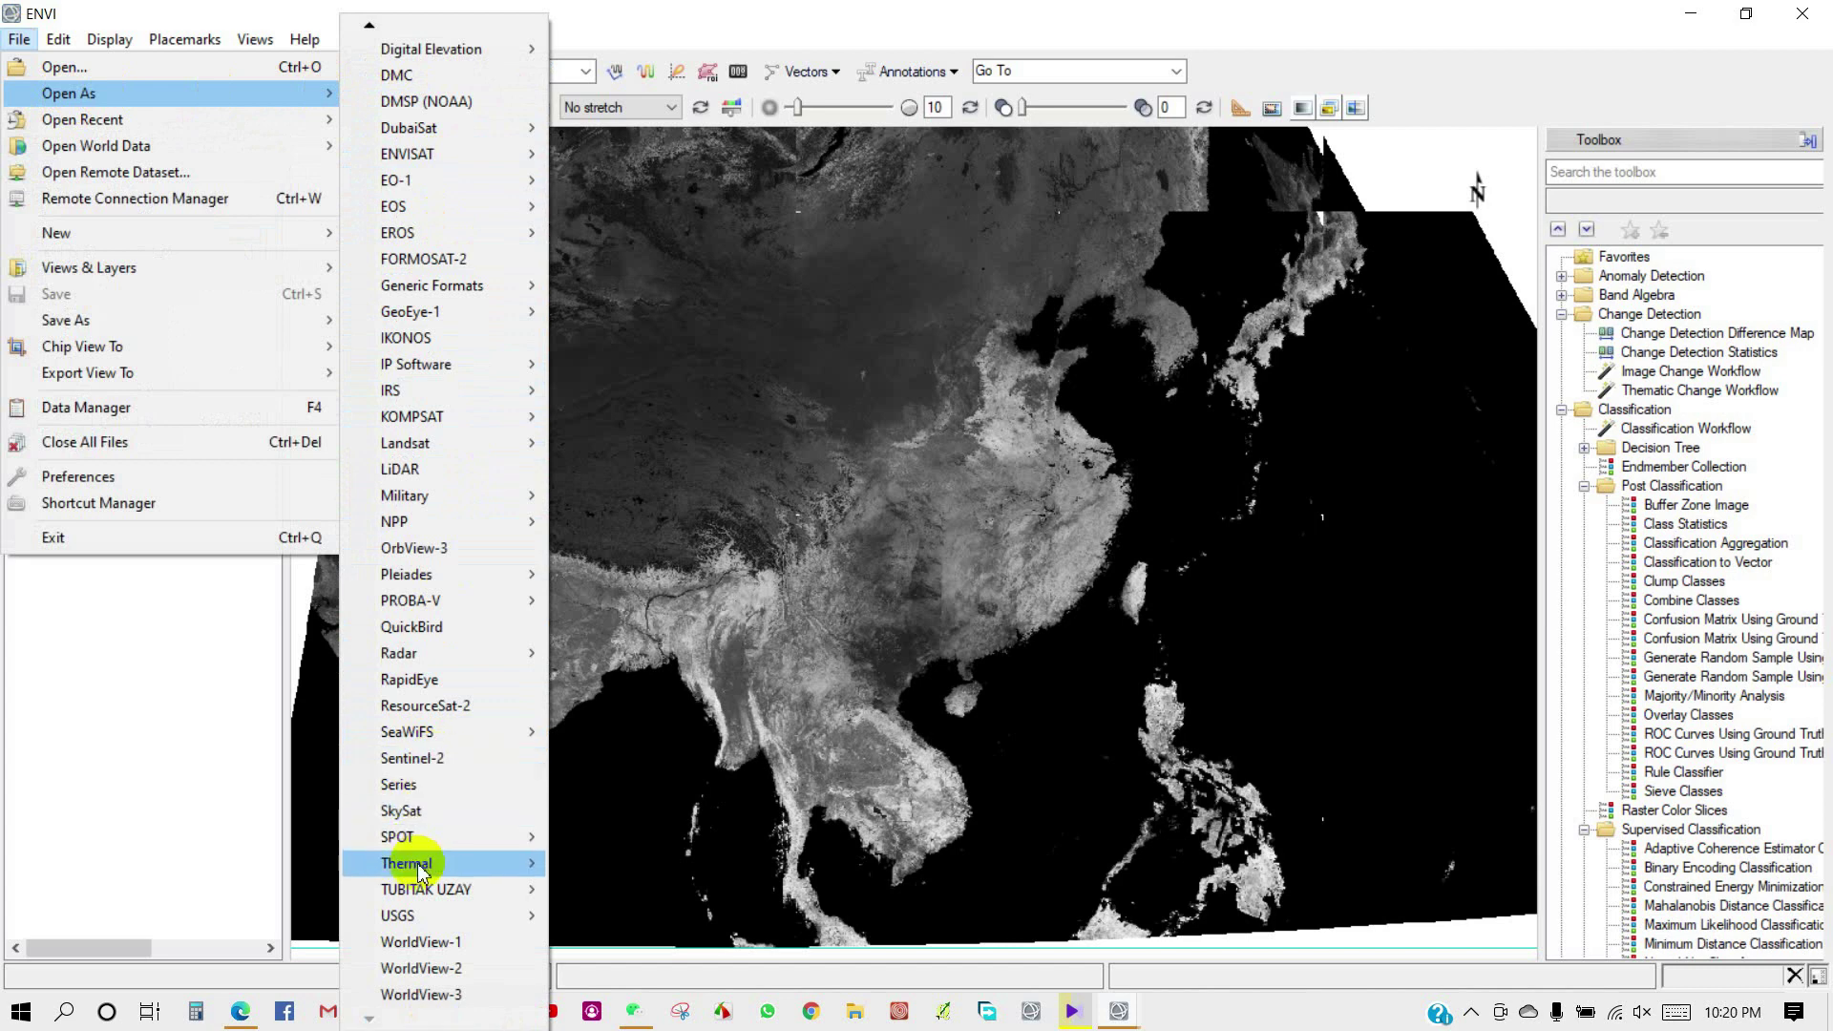
{"action": "mouse_move", "coordinate": [420, 873]}
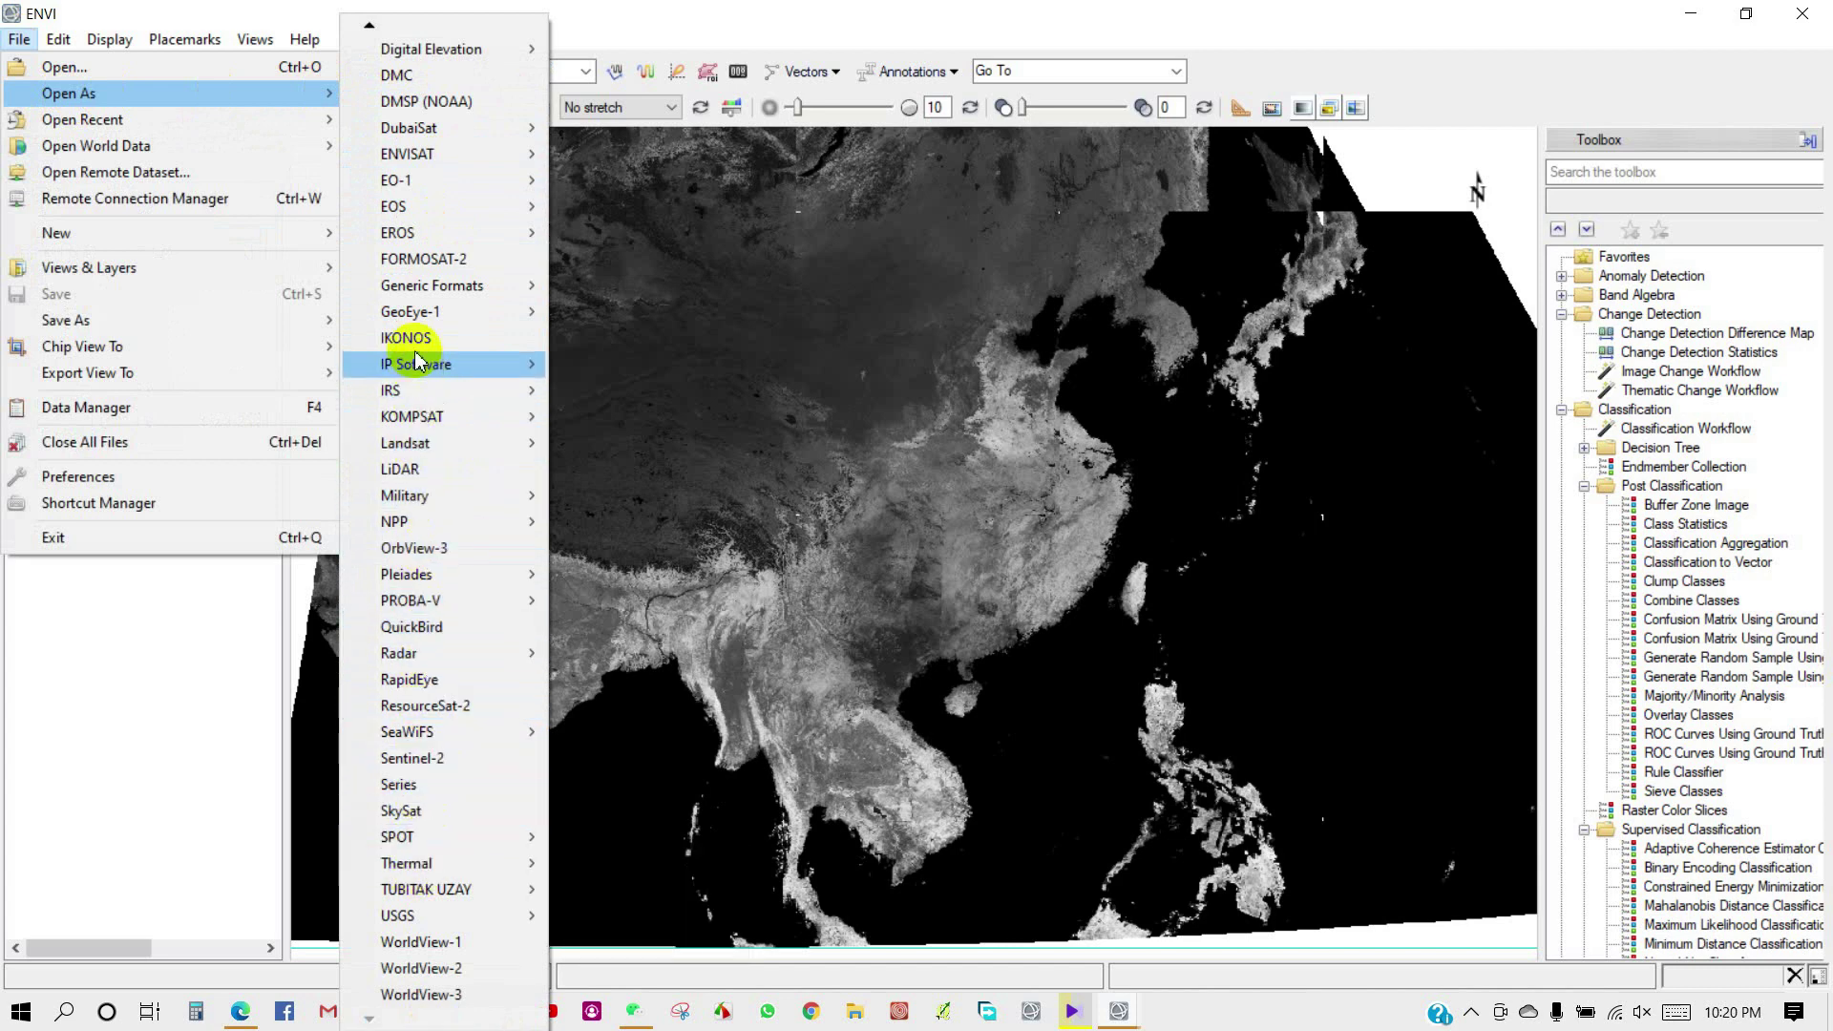
{"action": "mouse_move", "coordinate": [418, 418]}
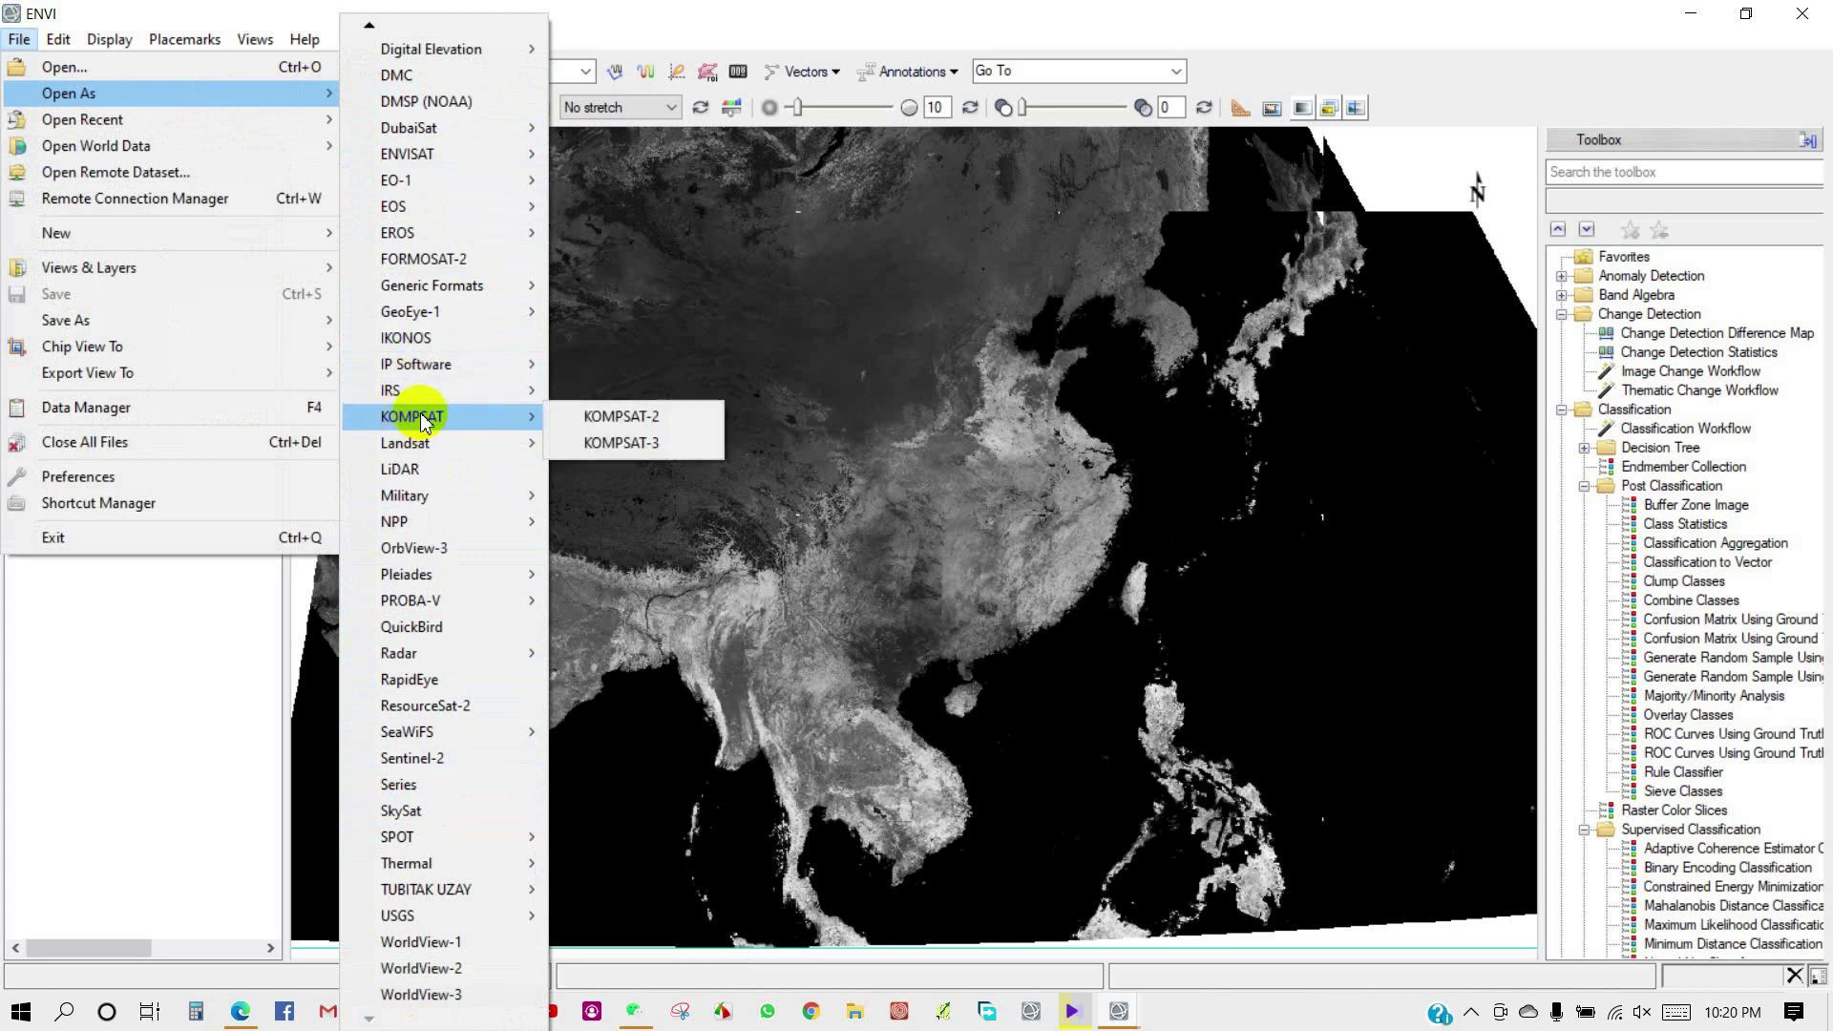
{"action": "mouse_move", "coordinate": [430, 494]}
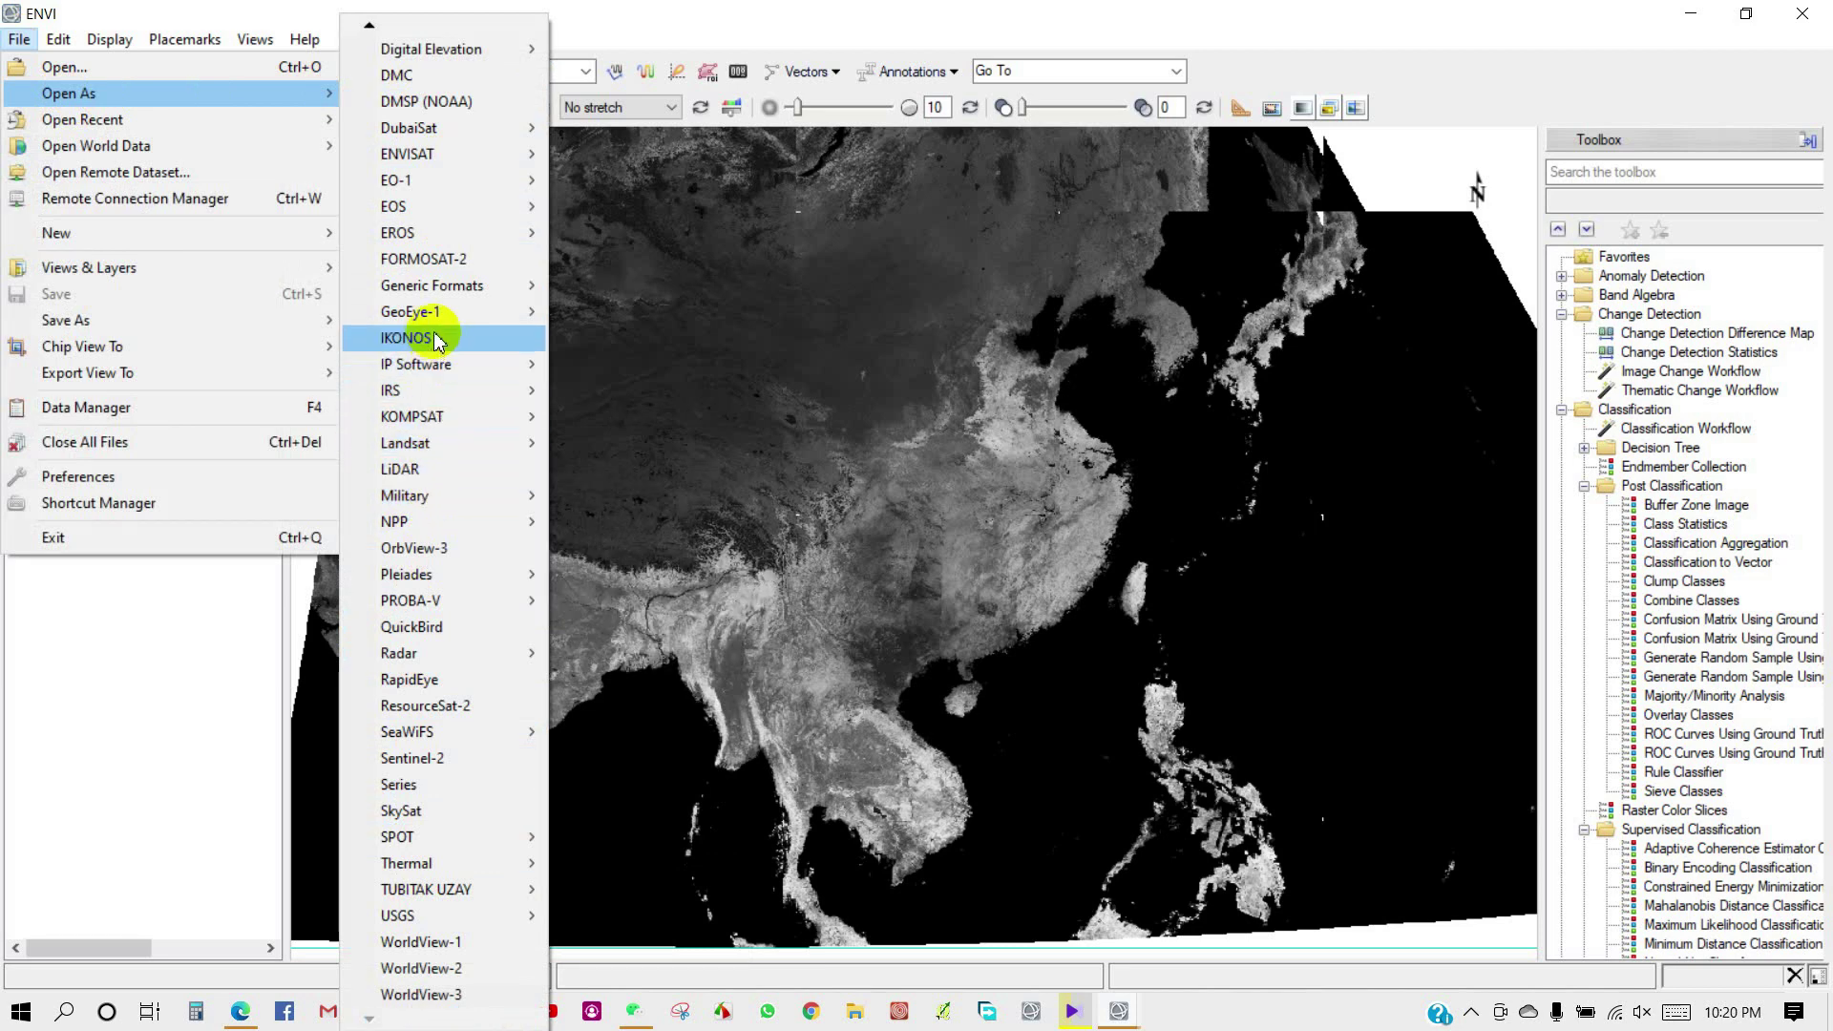
{"action": "mouse_move", "coordinate": [409, 319]}
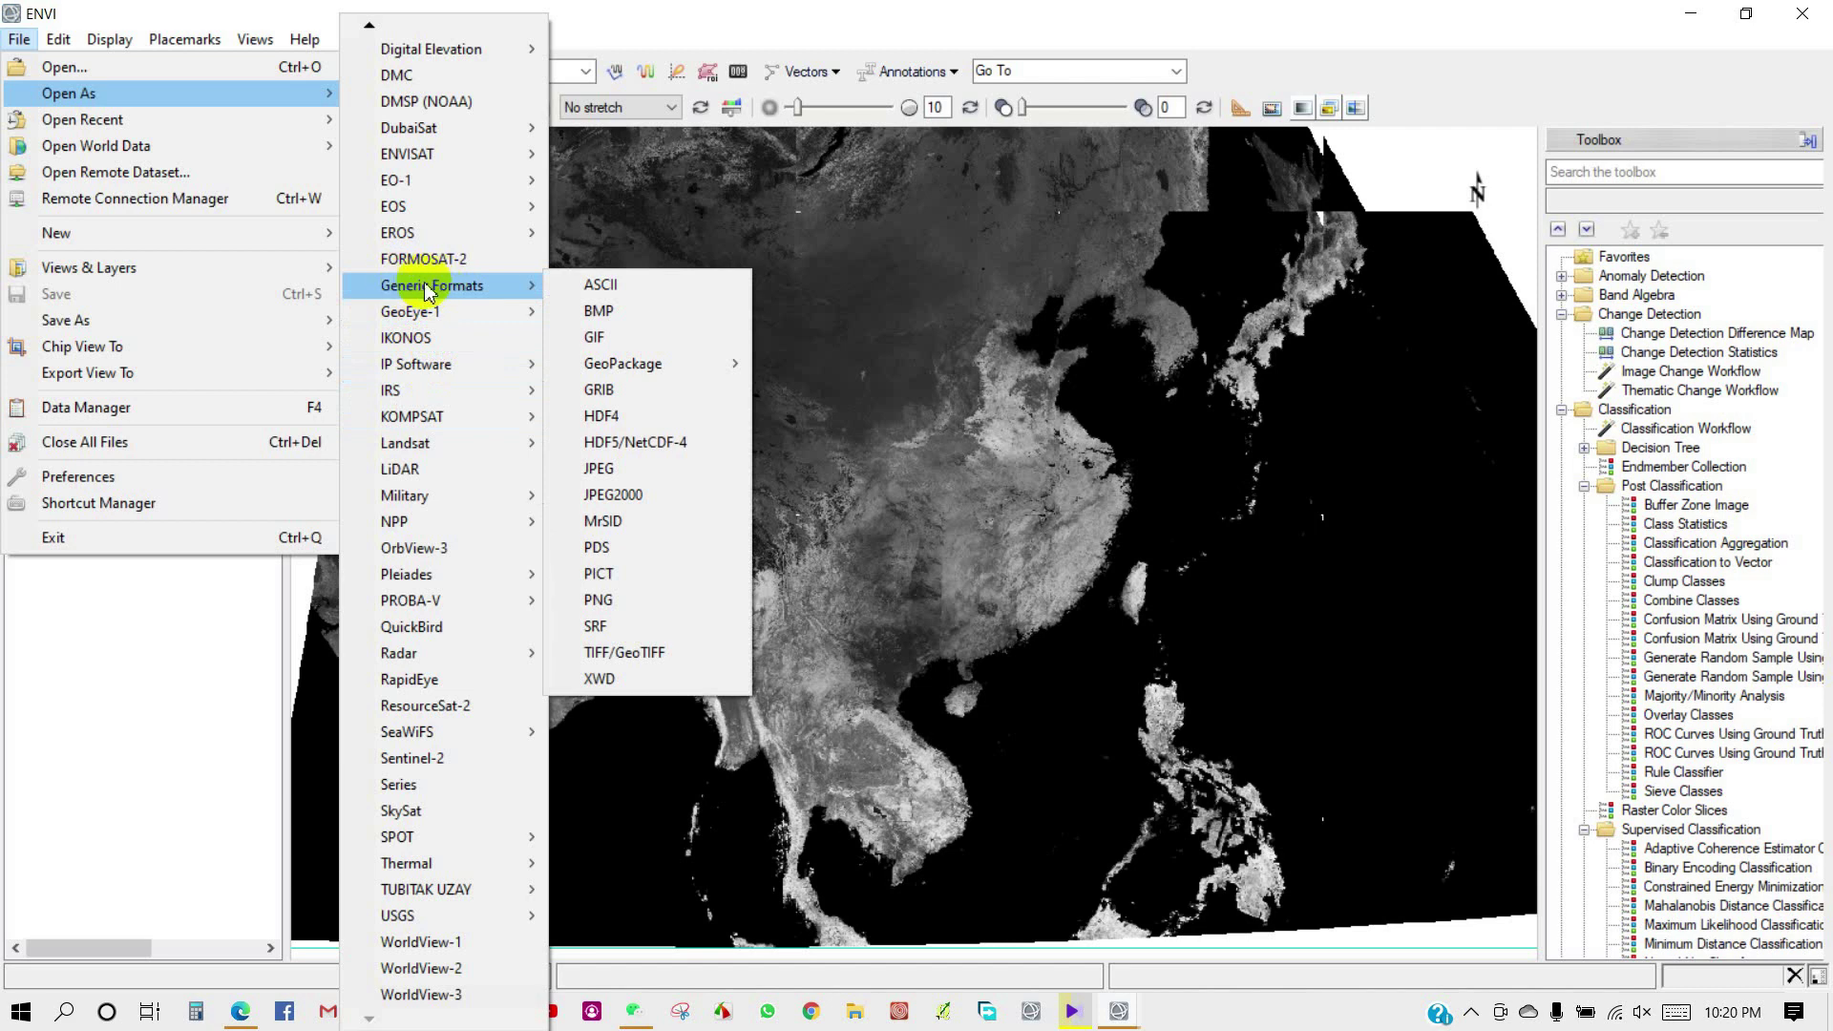
{"action": "left_click", "coordinate": [595, 287]}
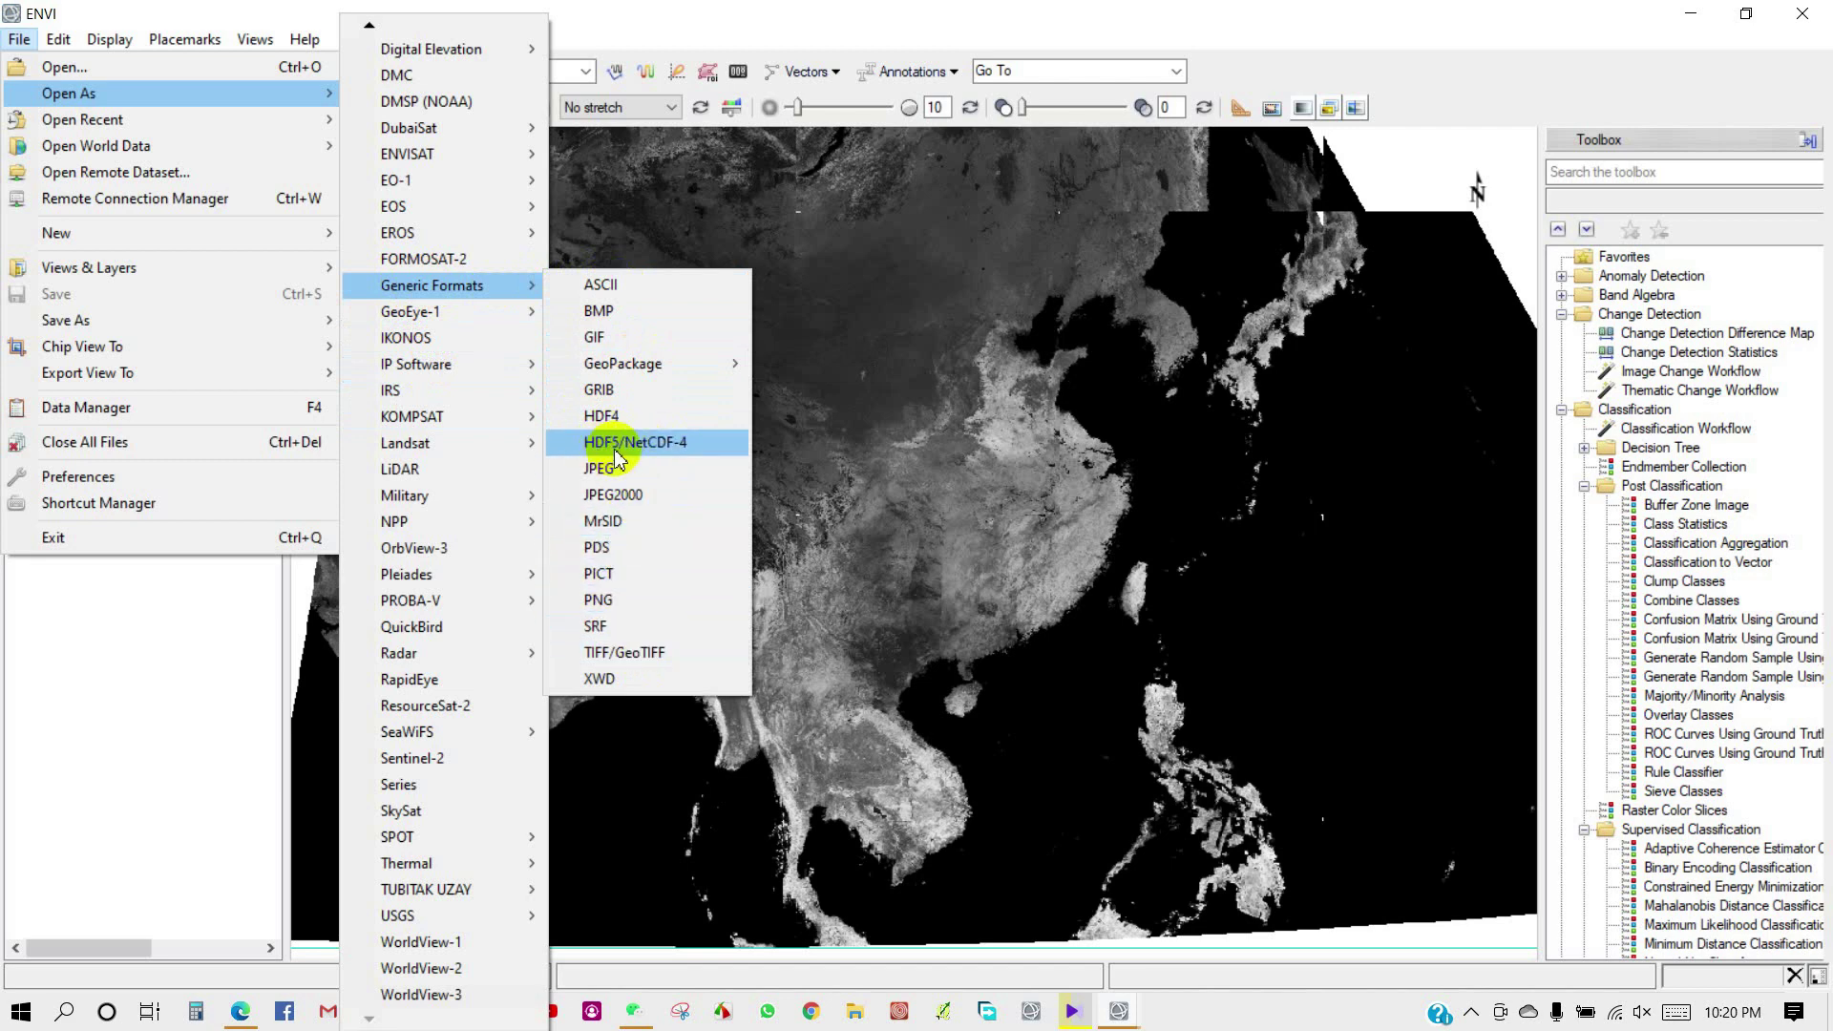
{"action": "left_click", "coordinate": [656, 451]}
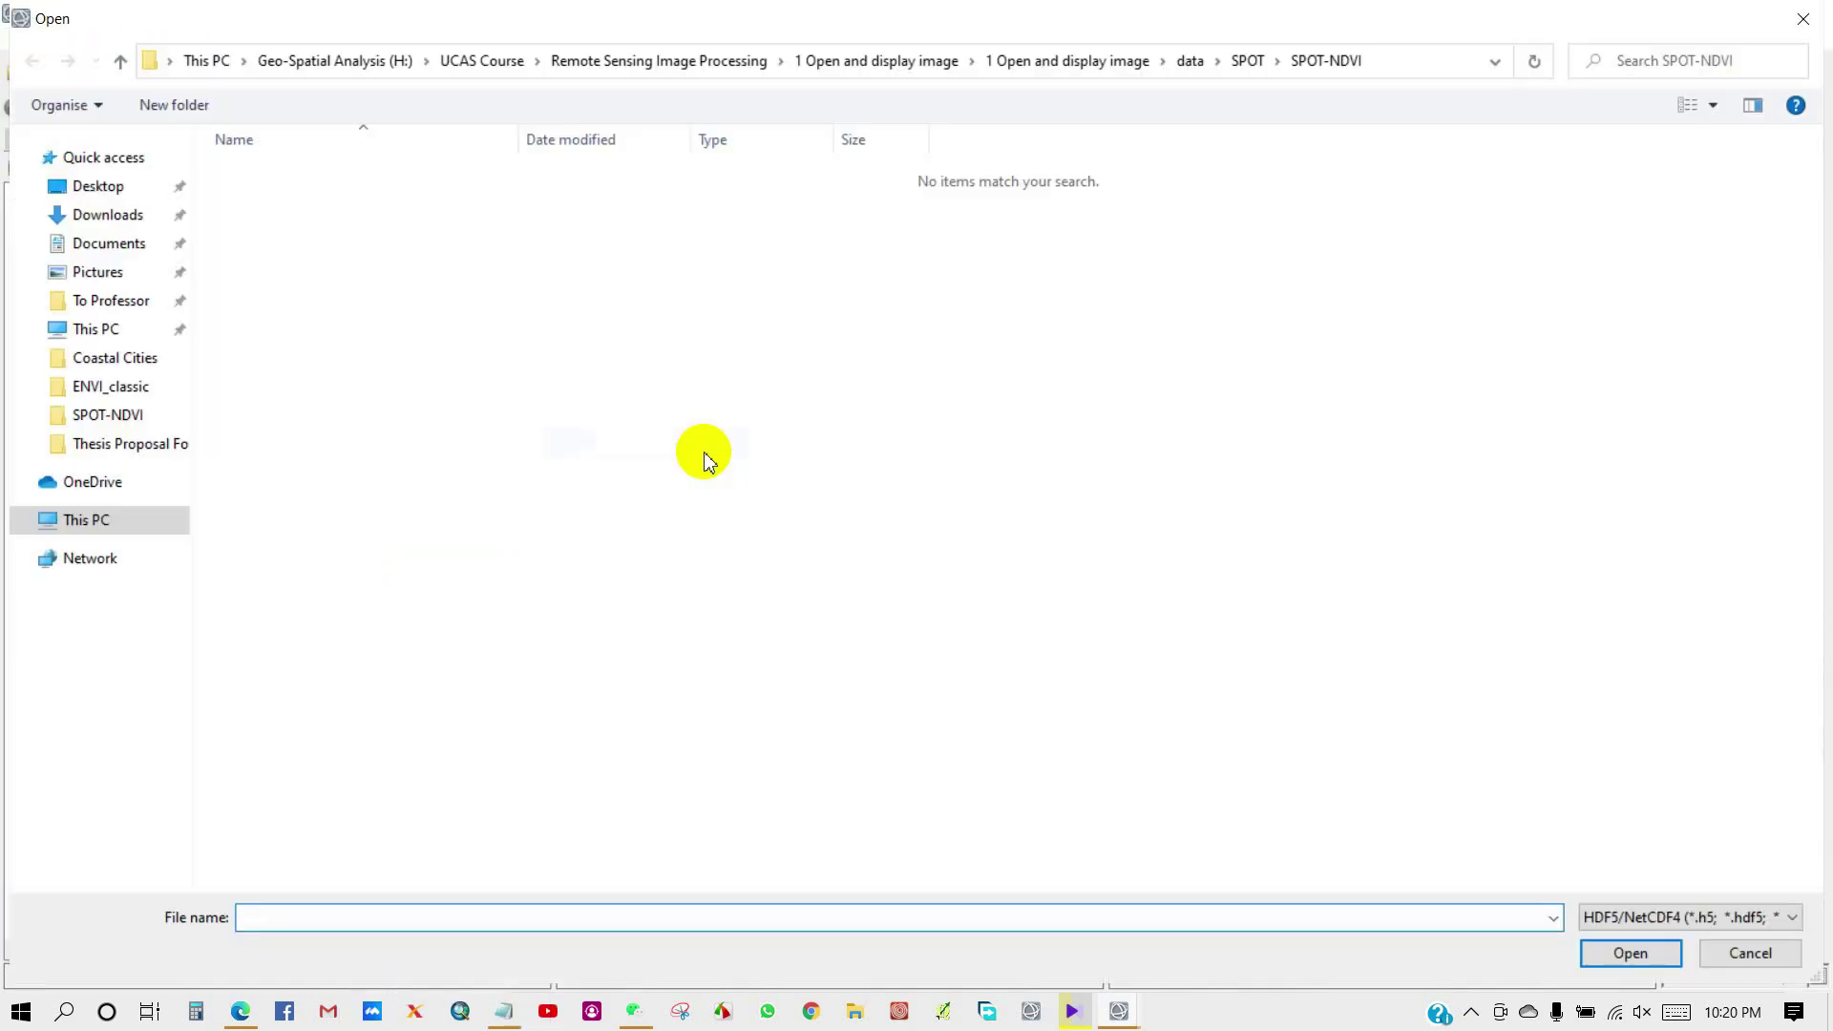
Step: Open the FY-3 .he5 file from the data > FY_3 folder in the Dataset Browser
{"action": "left_click", "coordinate": [1184, 63]}
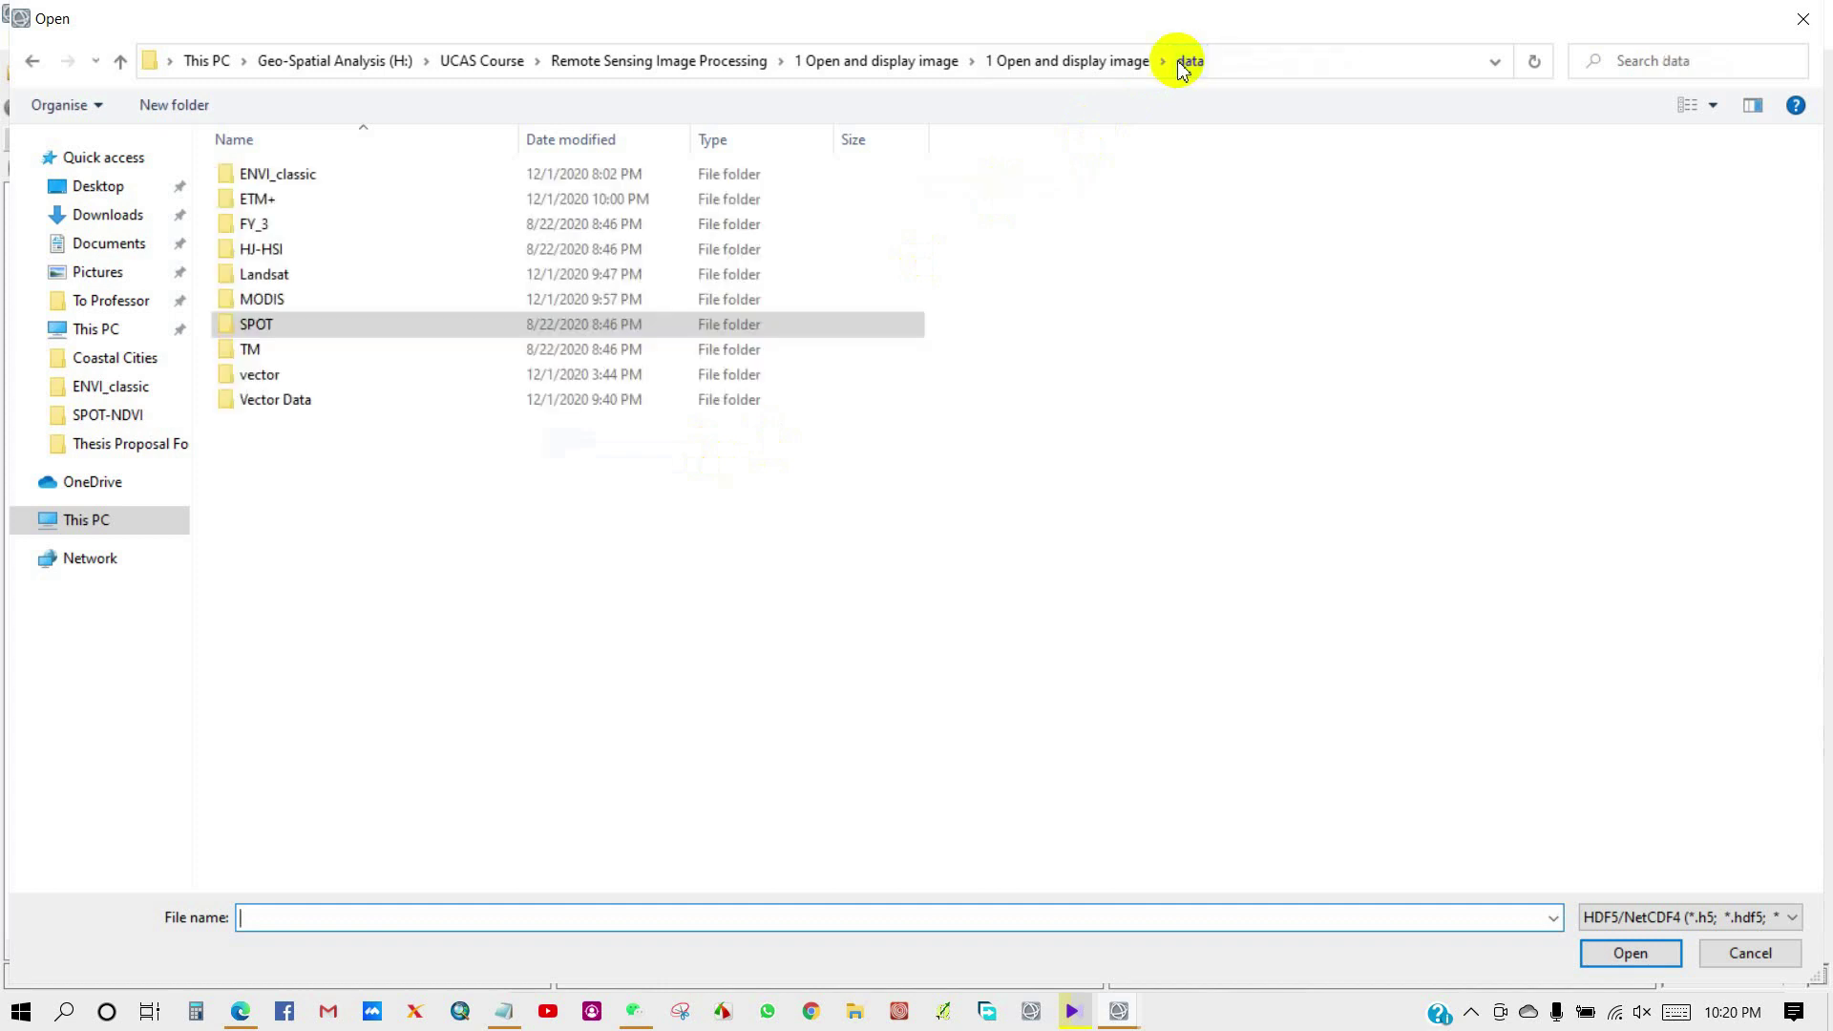
{"action": "double_click", "coordinate": [254, 225]}
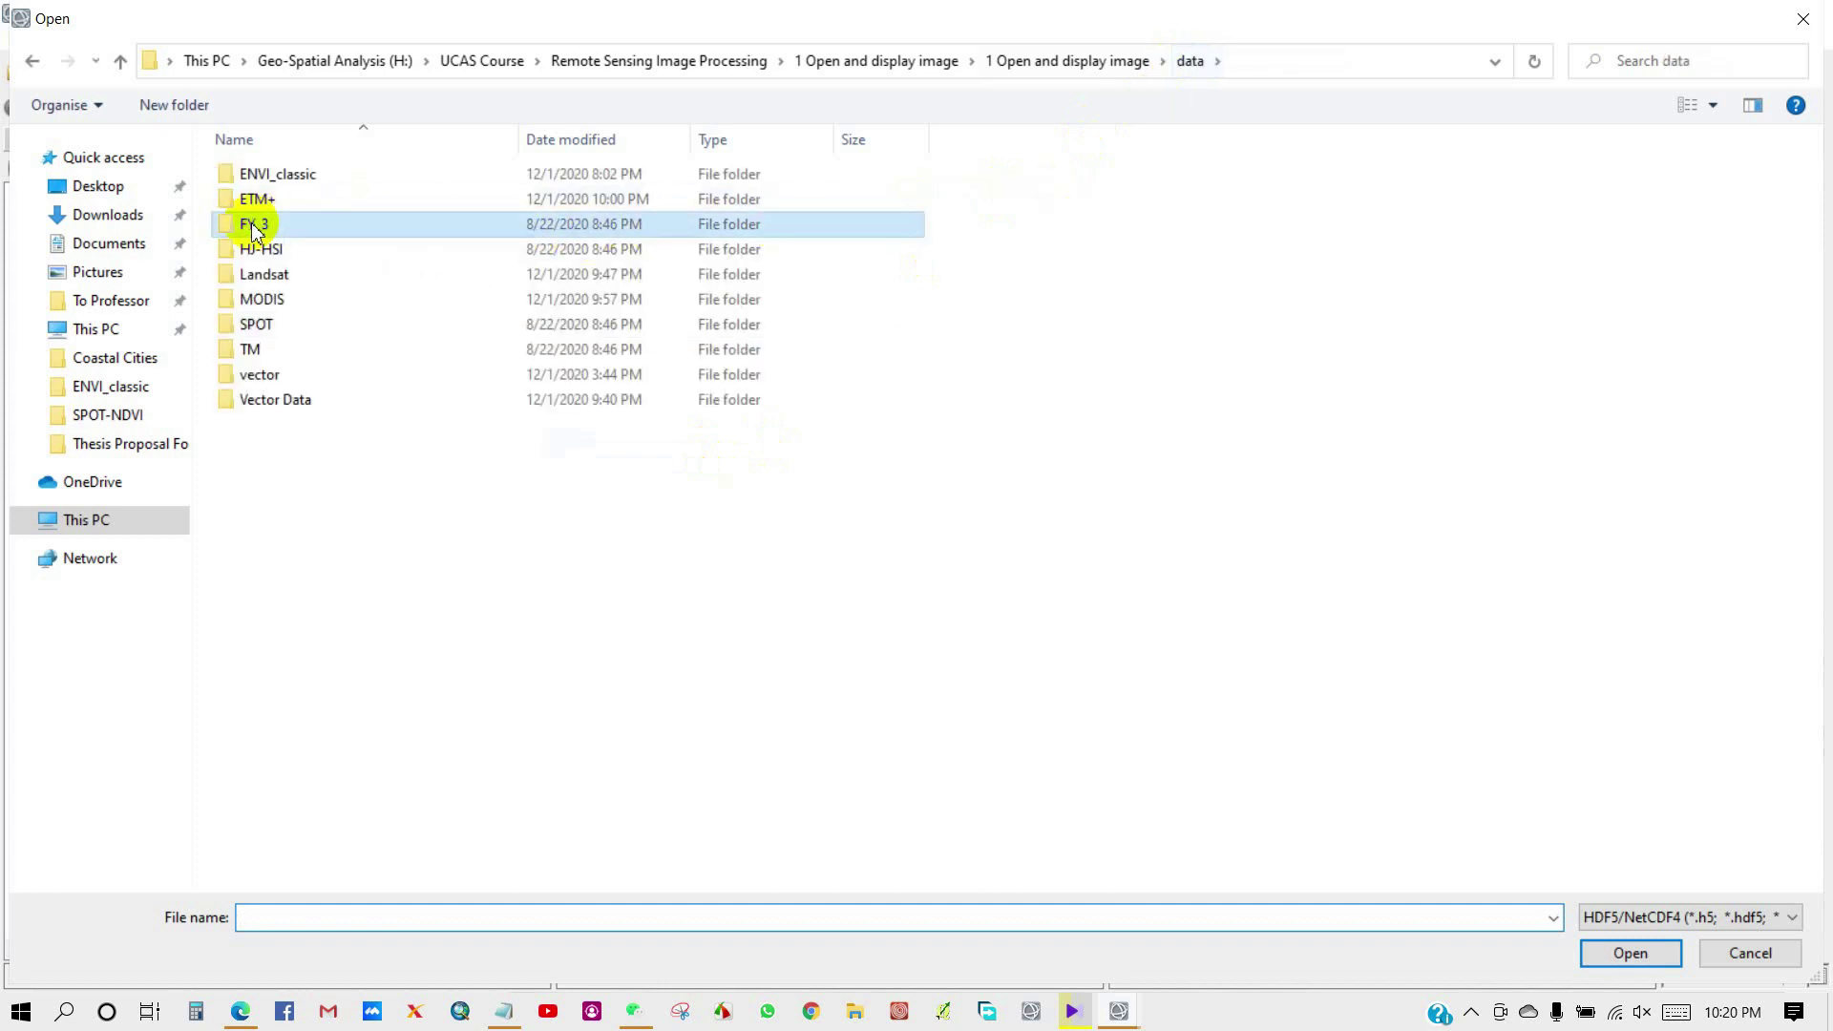
{"action": "left_click", "coordinate": [298, 174]}
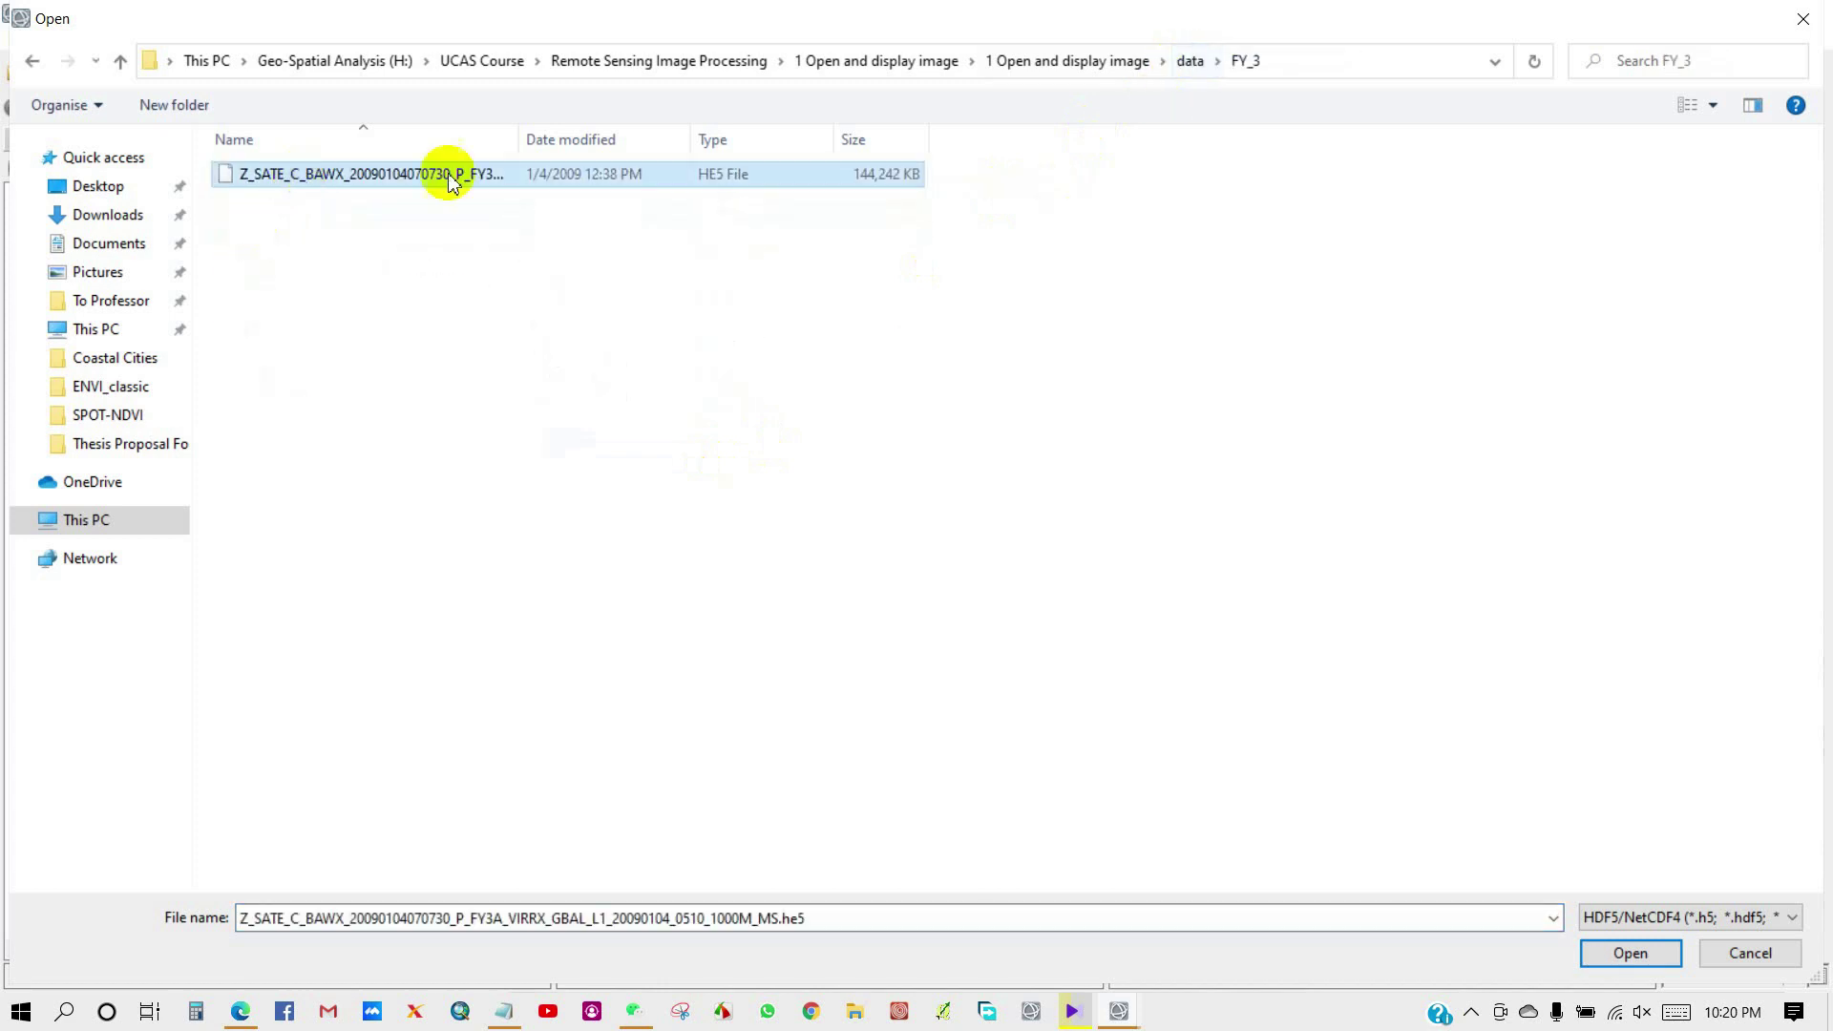
{"action": "left_click", "coordinate": [1631, 955]}
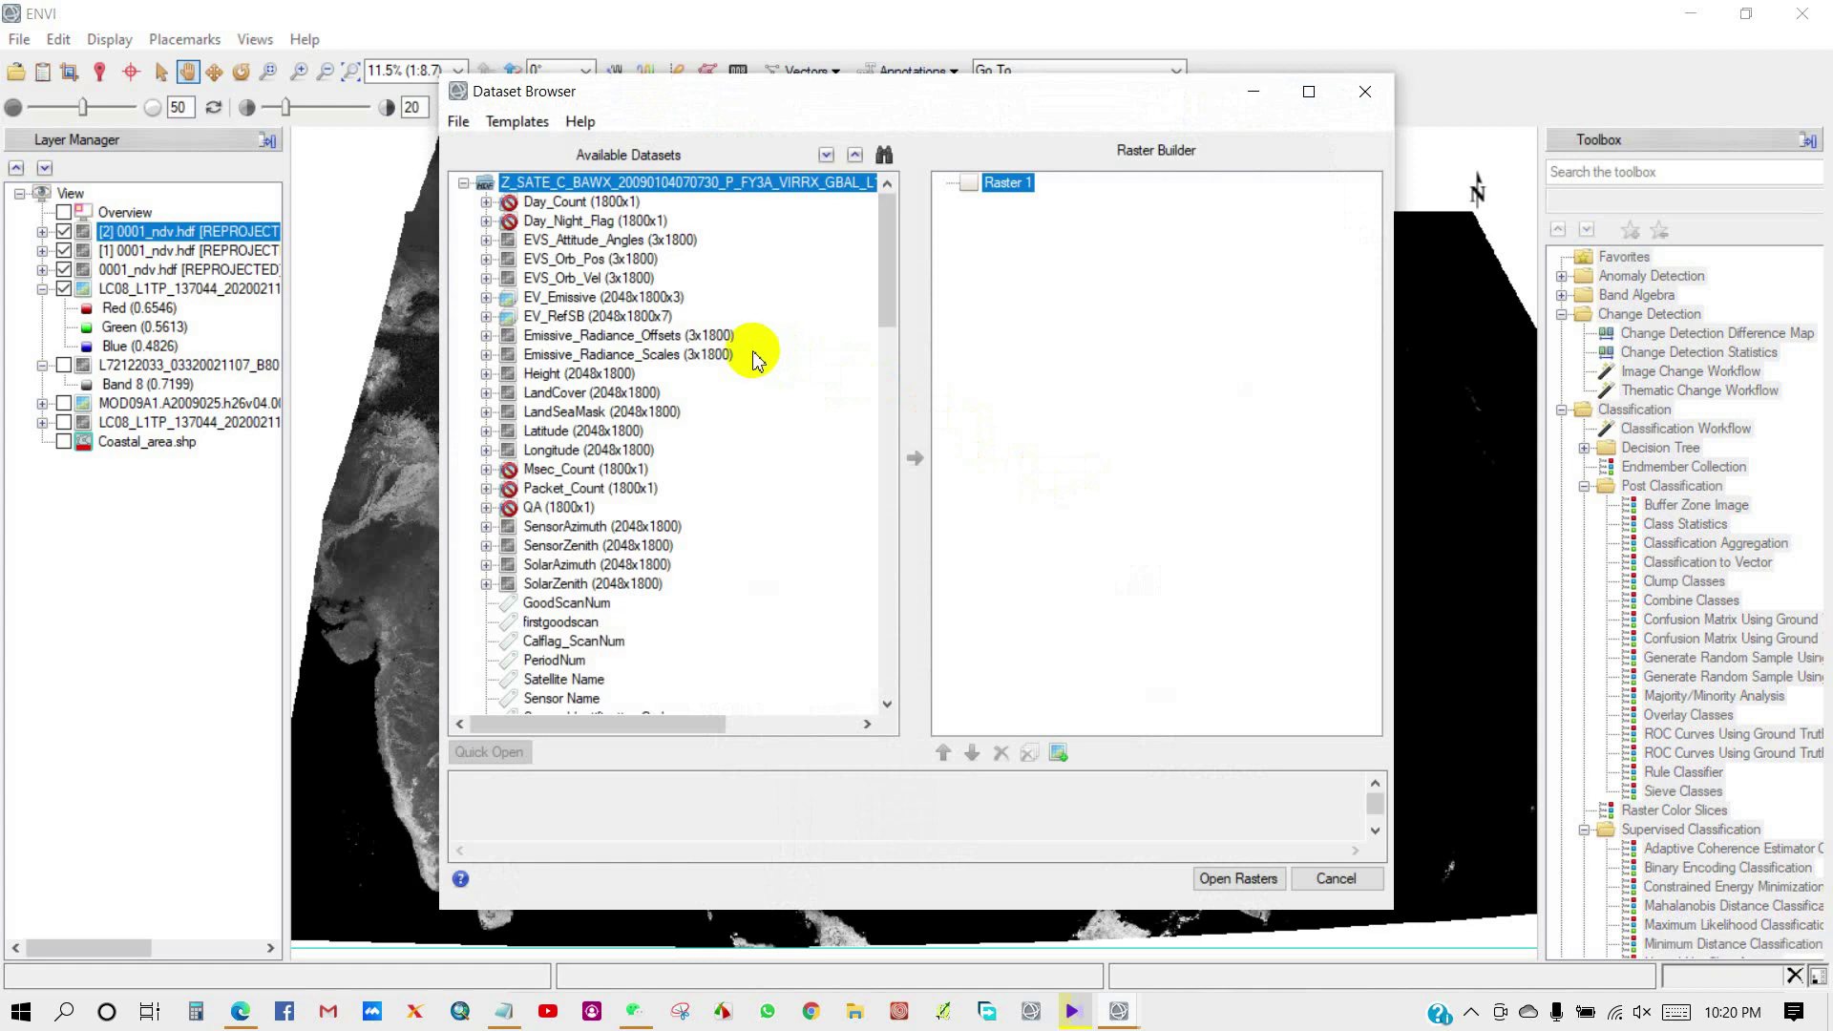
Step: Add the EV_RefSB dataset to Raster Builder as a 2048x1800x7 raster and open it
{"action": "left_click", "coordinate": [488, 298]}
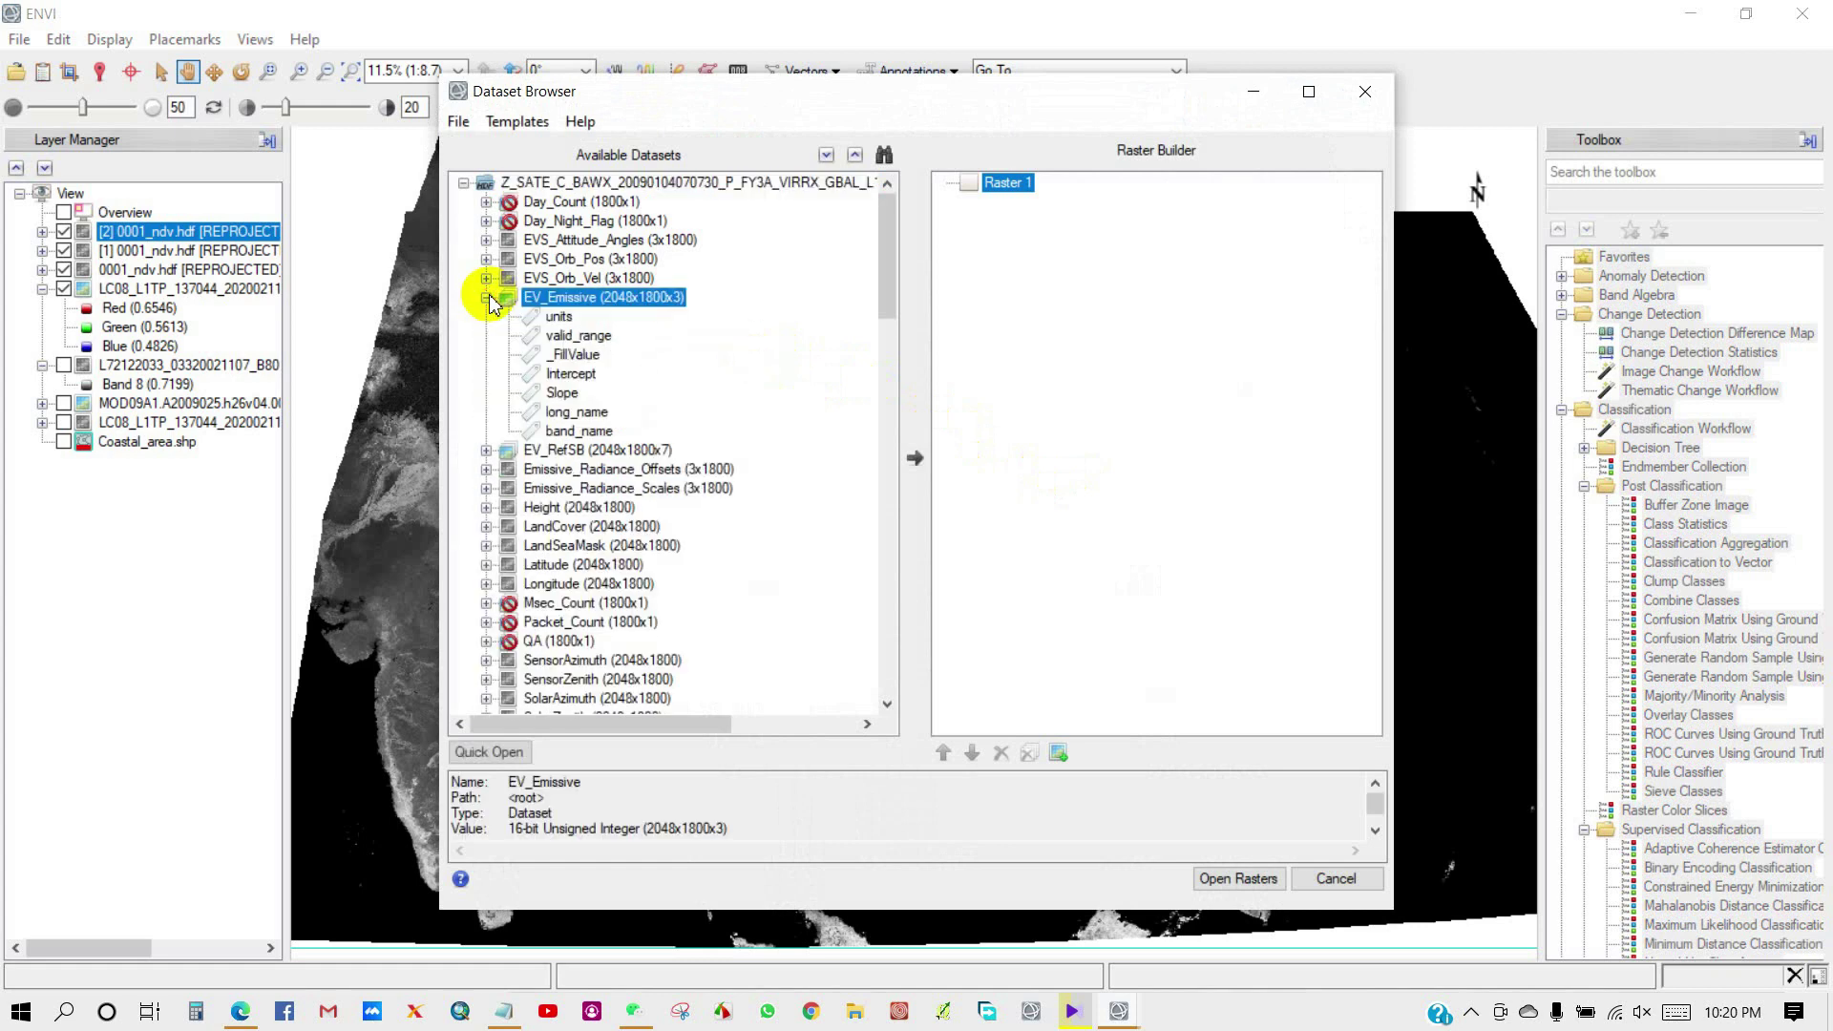
{"action": "double_click", "coordinate": [581, 451]}
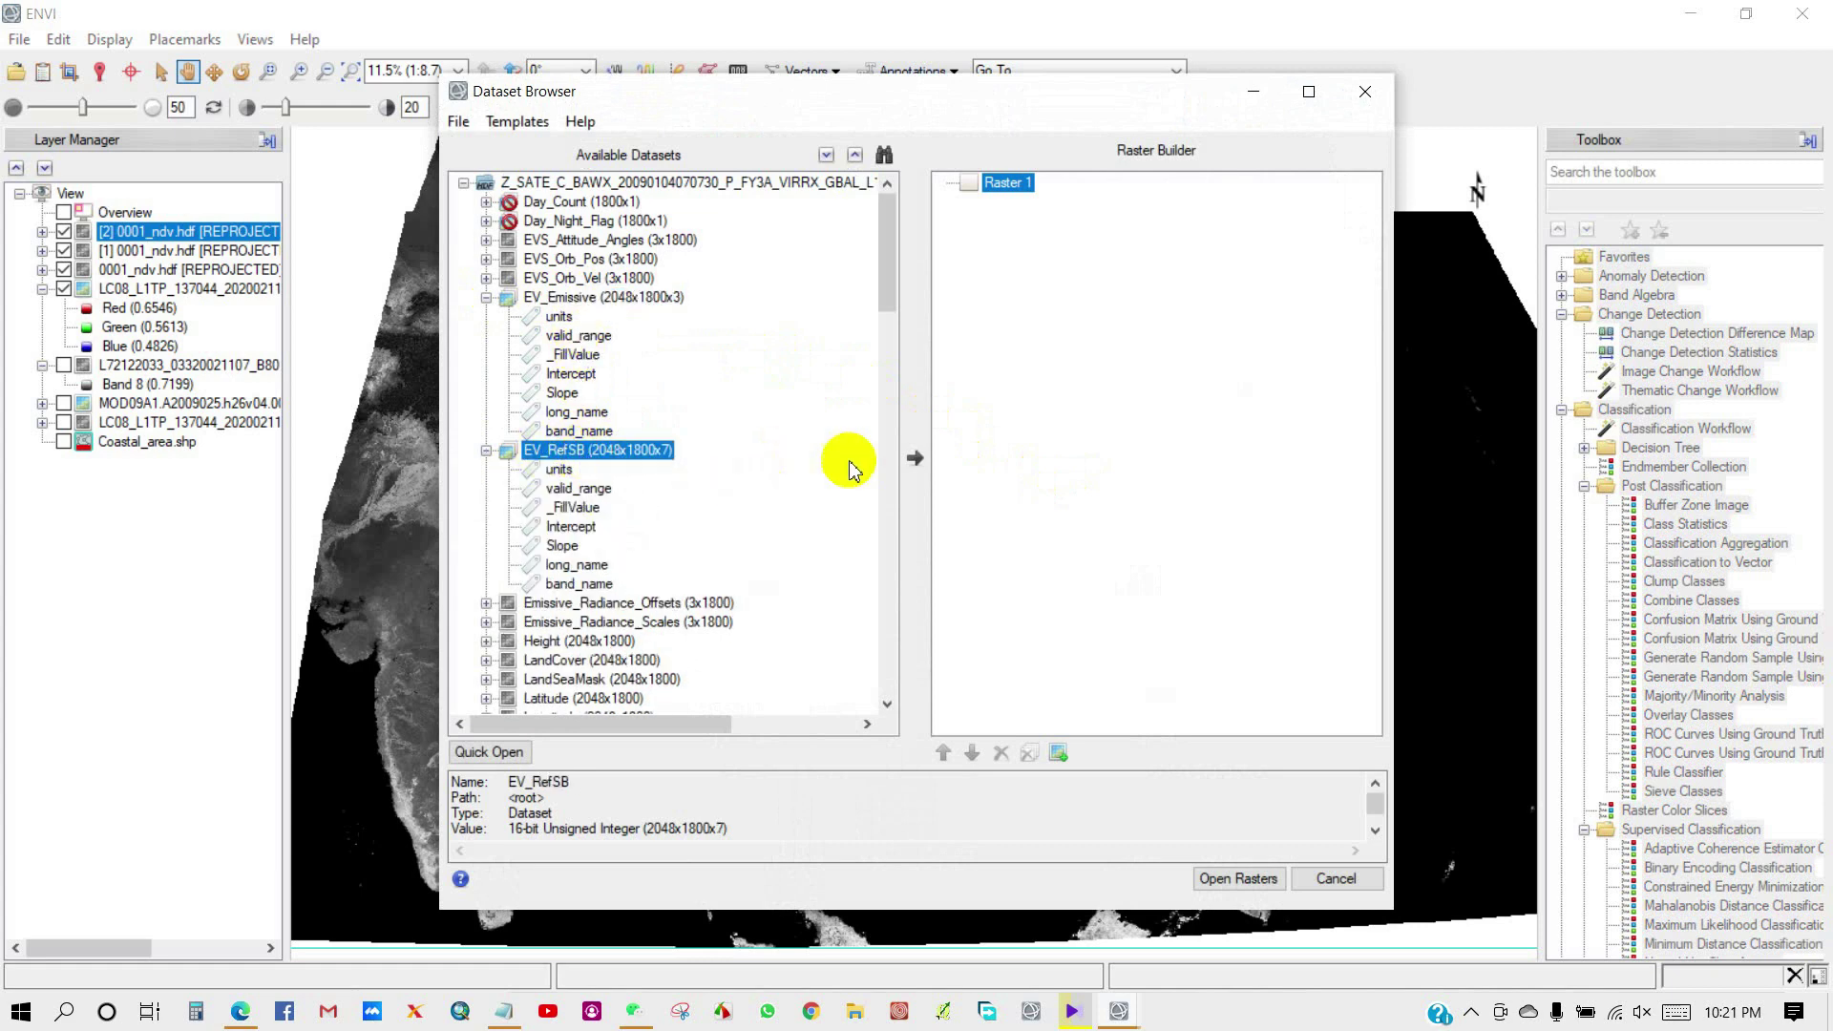
{"action": "left_click", "coordinate": [914, 459]}
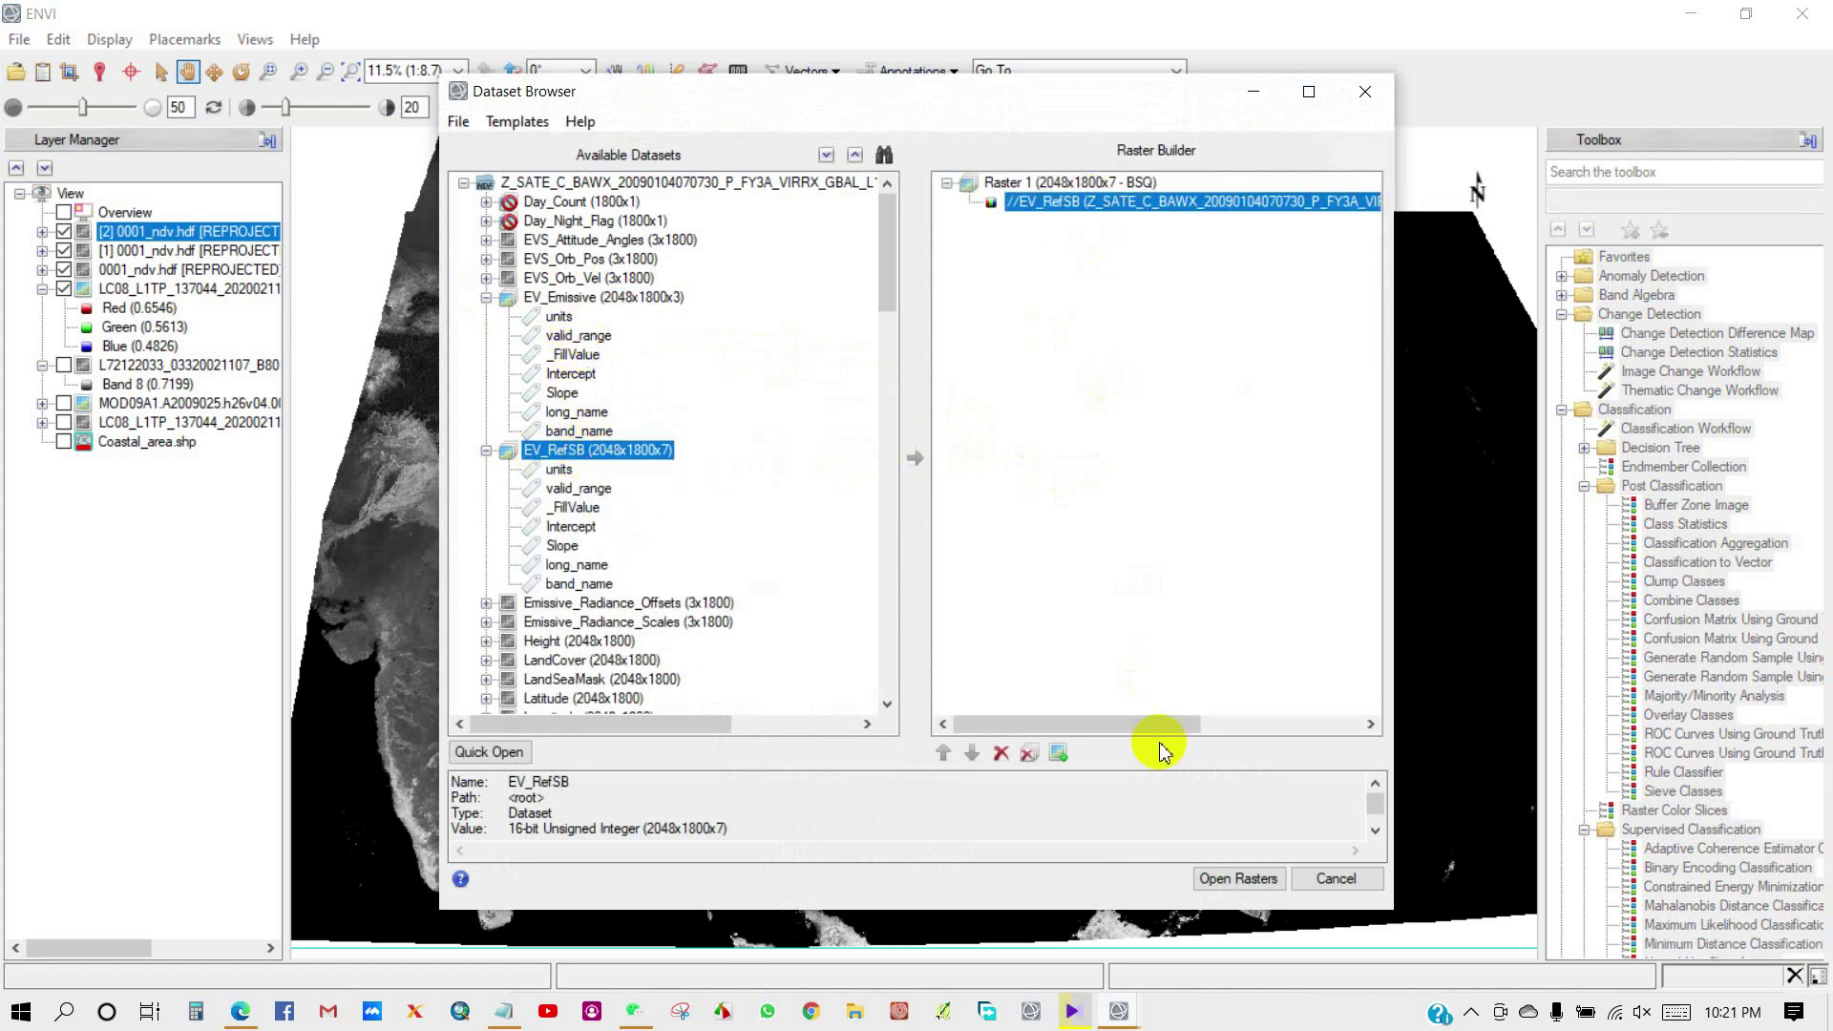
{"action": "left_click", "coordinate": [1228, 880]}
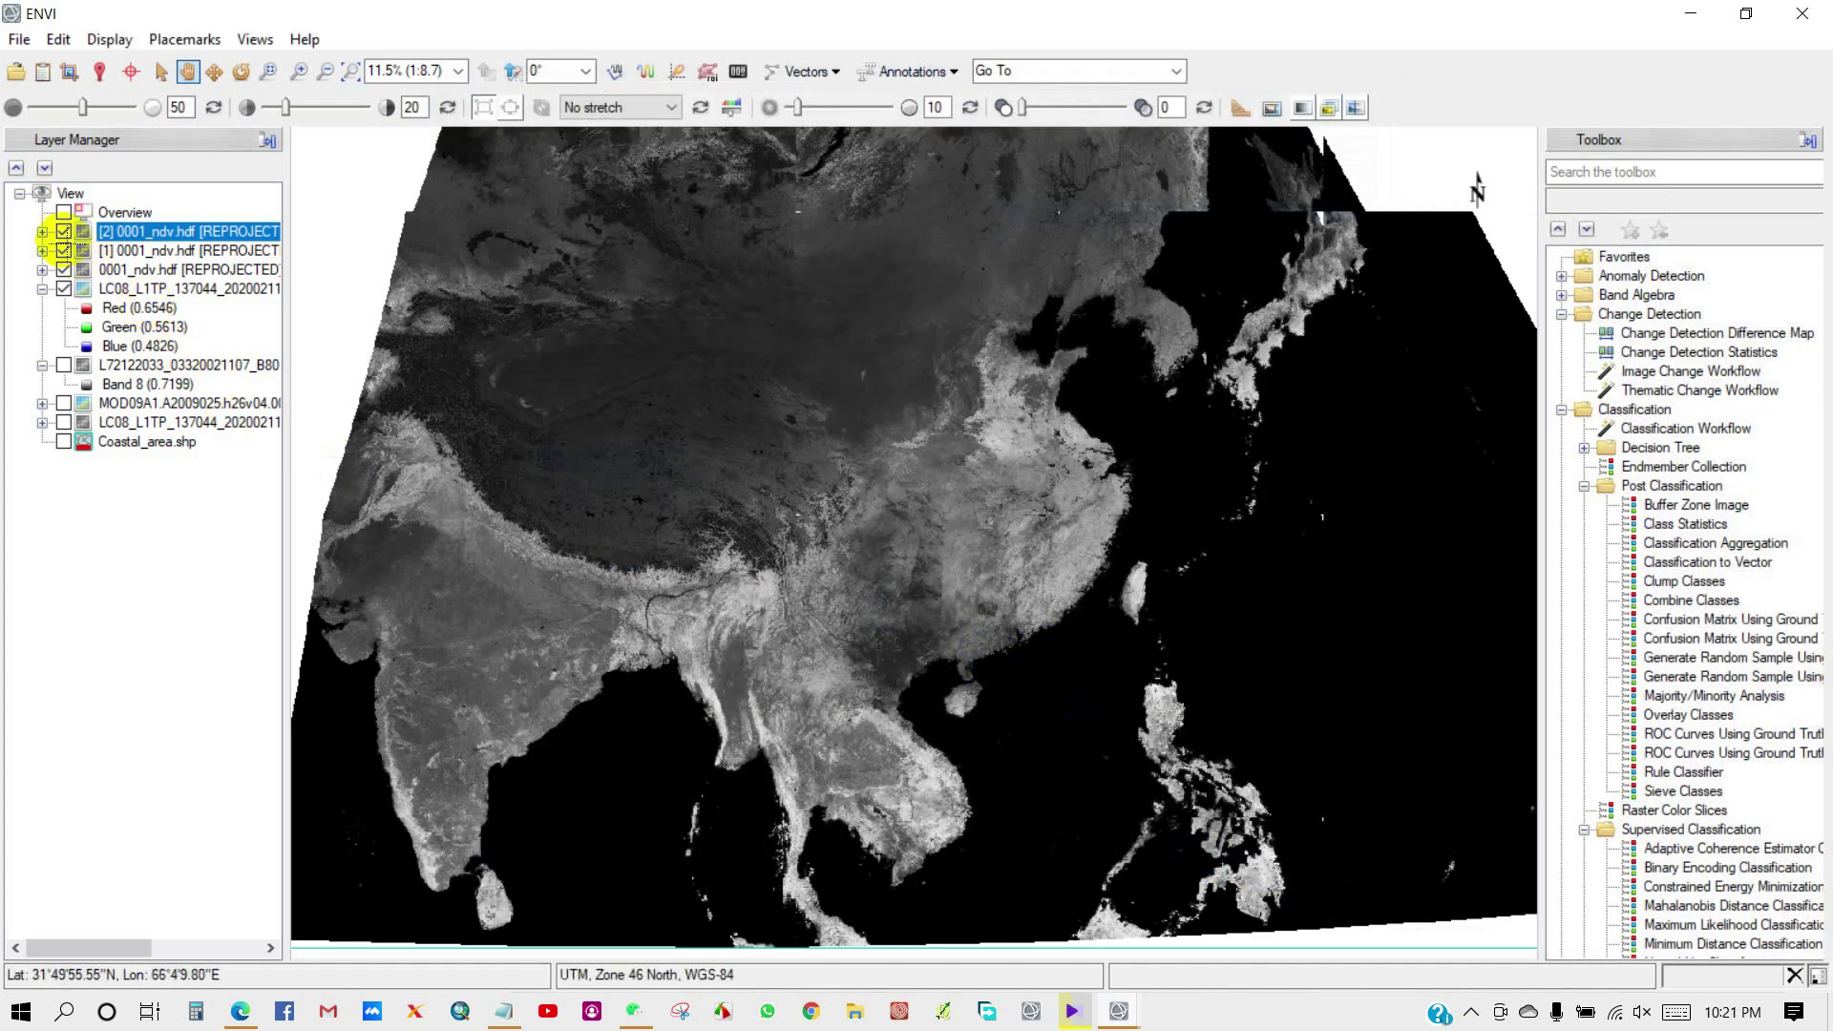
Step: Zoom and pan to centre the FY-3 EV_RefSB image in the view
{"action": "scroll", "coordinate": [649, 669], "scroll_direction": "up", "scroll_amount": 5}
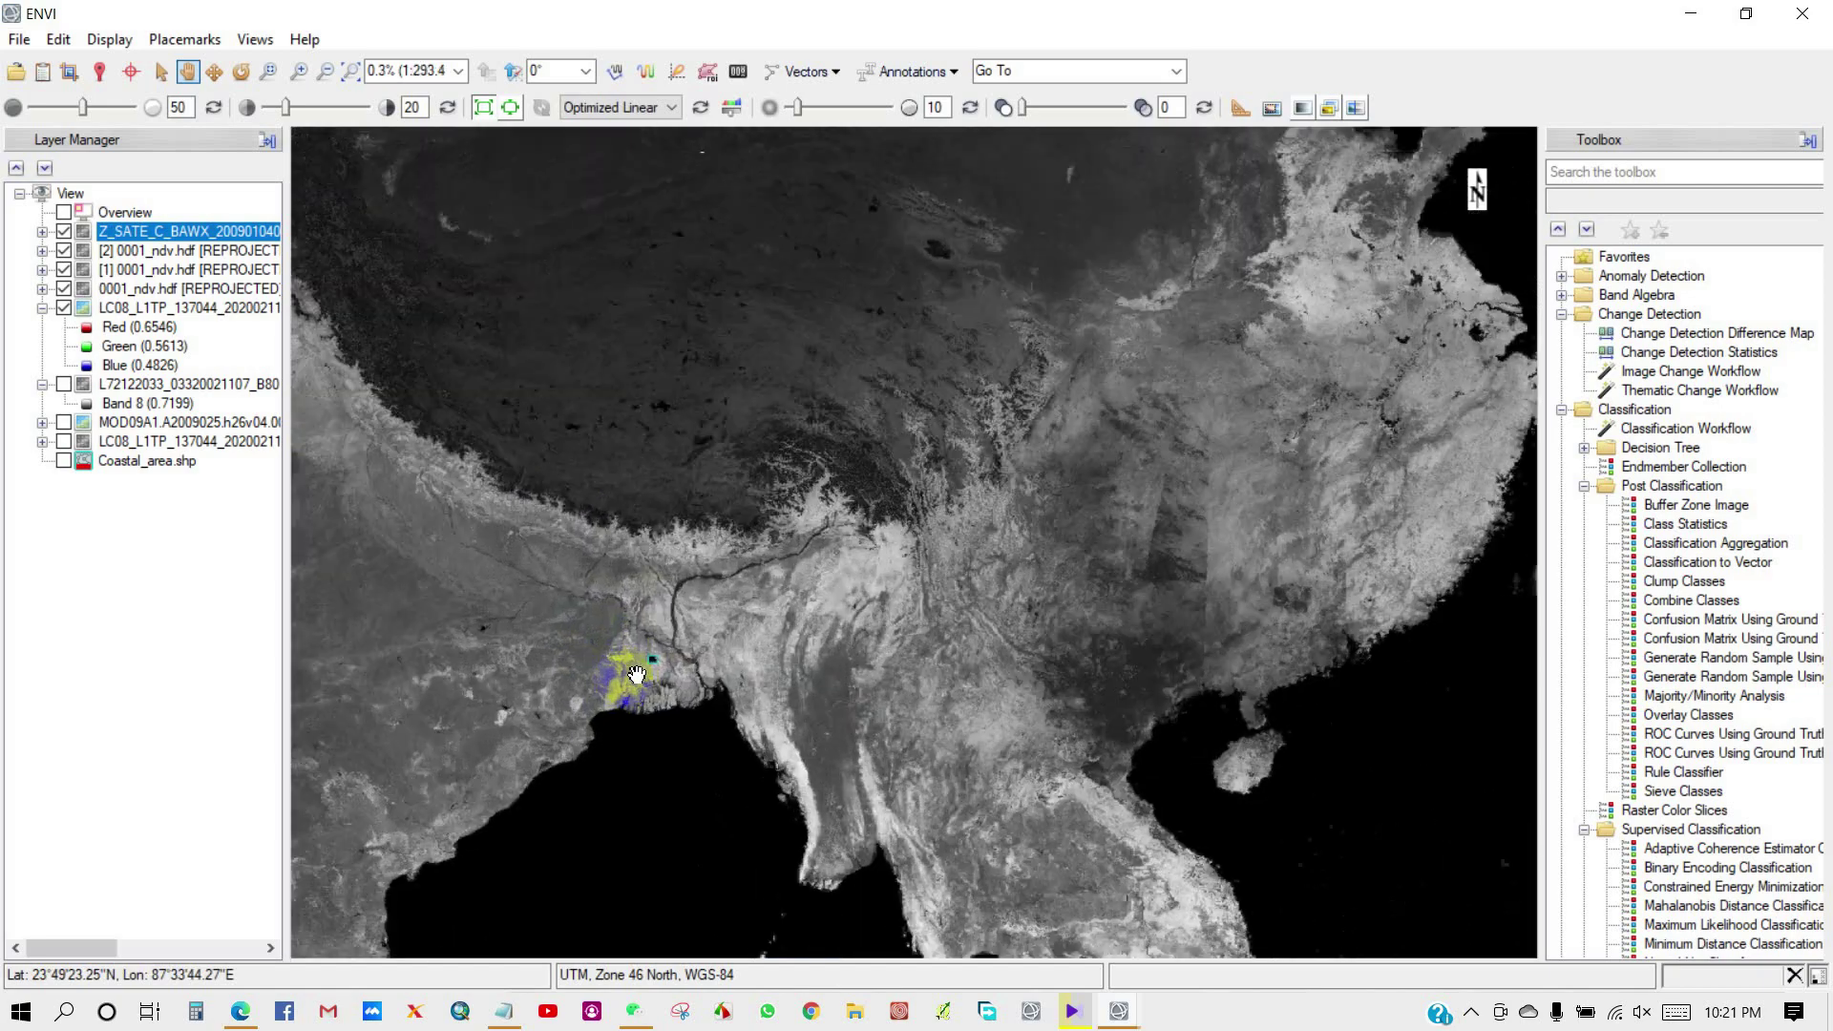
{"action": "scroll", "coordinate": [659, 690], "scroll_direction": "up", "scroll_amount": 6}
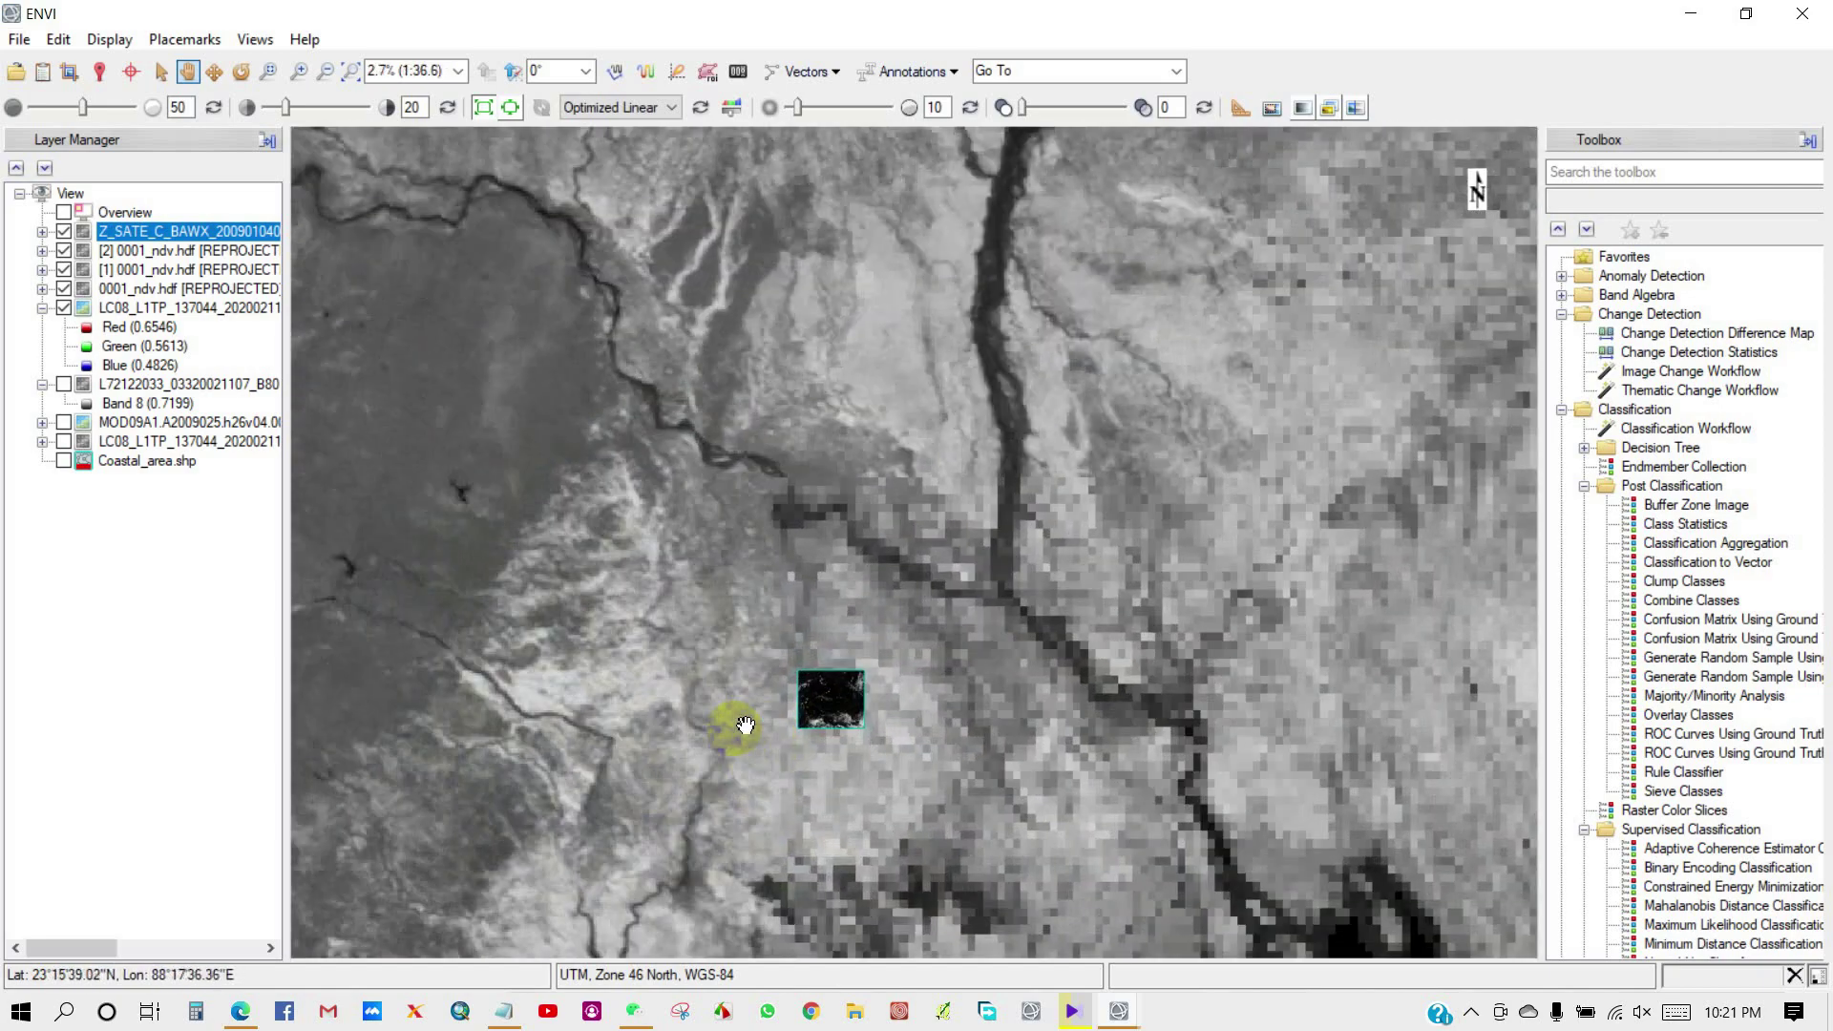
{"action": "scroll", "coordinate": [843, 728], "scroll_direction": "up", "scroll_amount": 12}
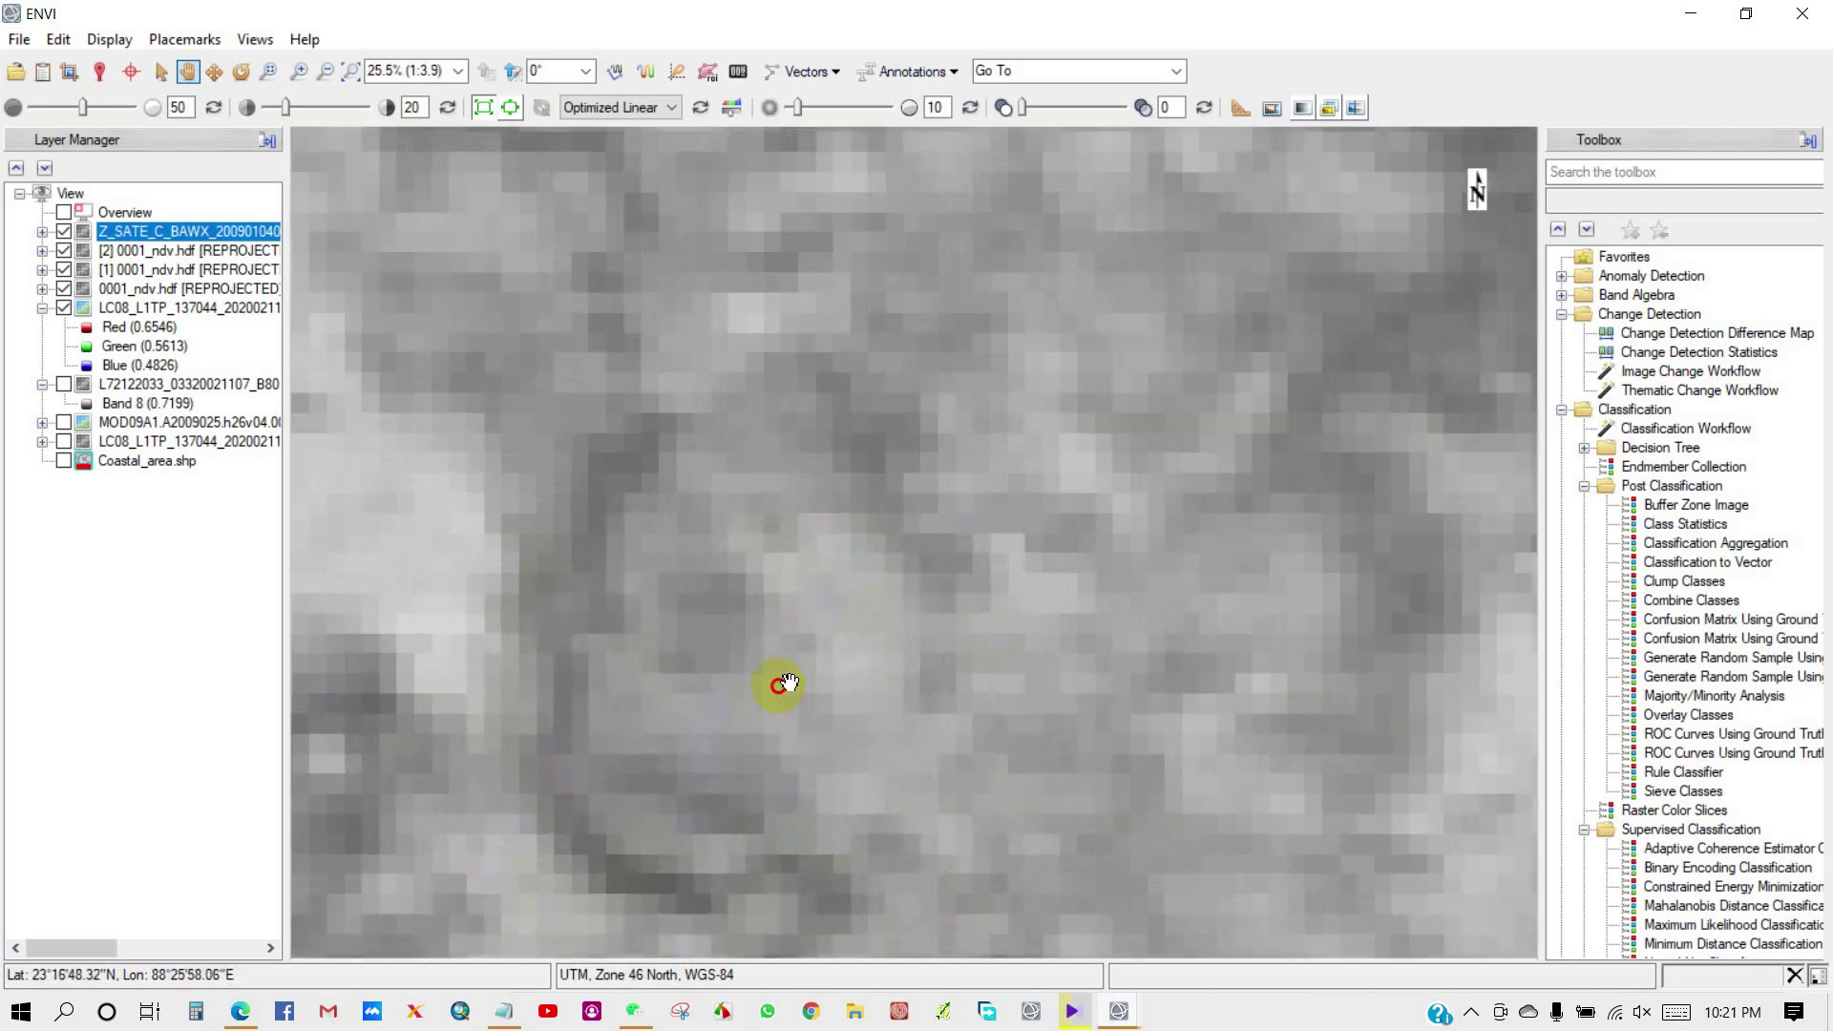
{"action": "scroll", "coordinate": [778, 685], "scroll_direction": "down", "scroll_amount": 5}
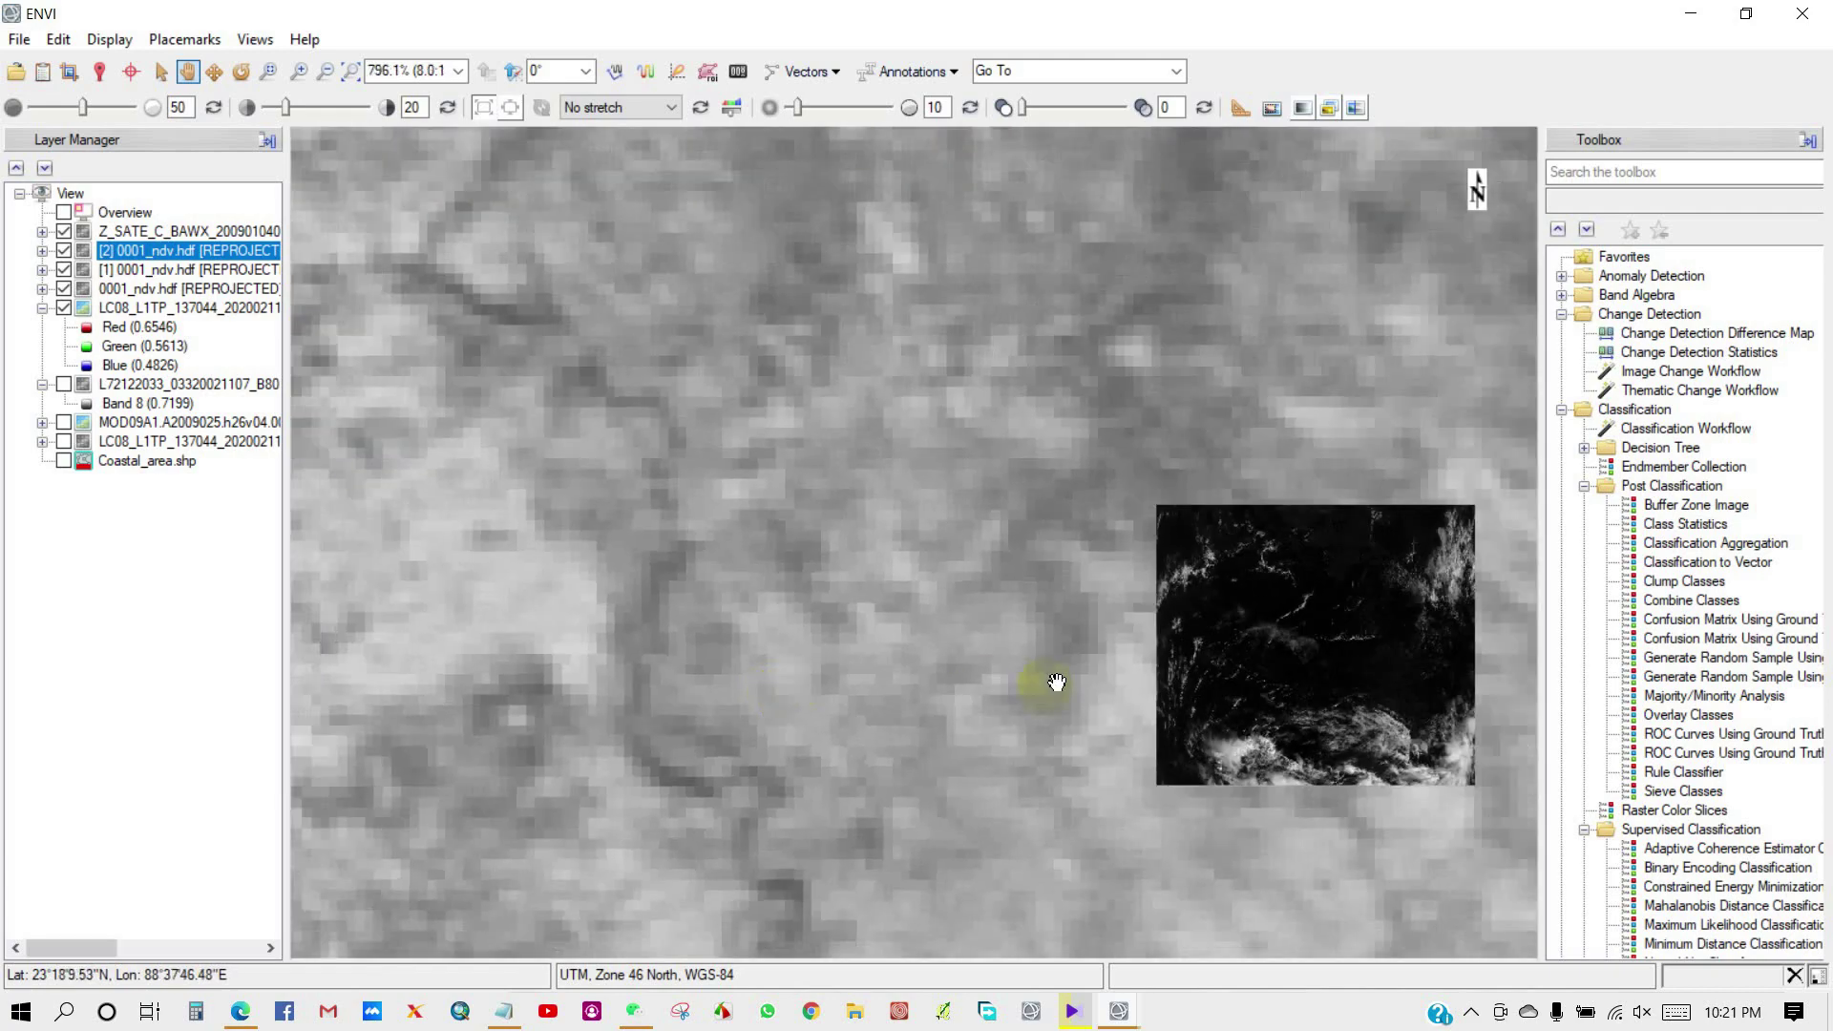
{"action": "left_click_drag", "start_coordinate": [1056, 684], "coordinate": [578, 601]}
{"action": "scroll", "coordinate": [813, 571], "scroll_direction": "up", "scroll_amount": 5}
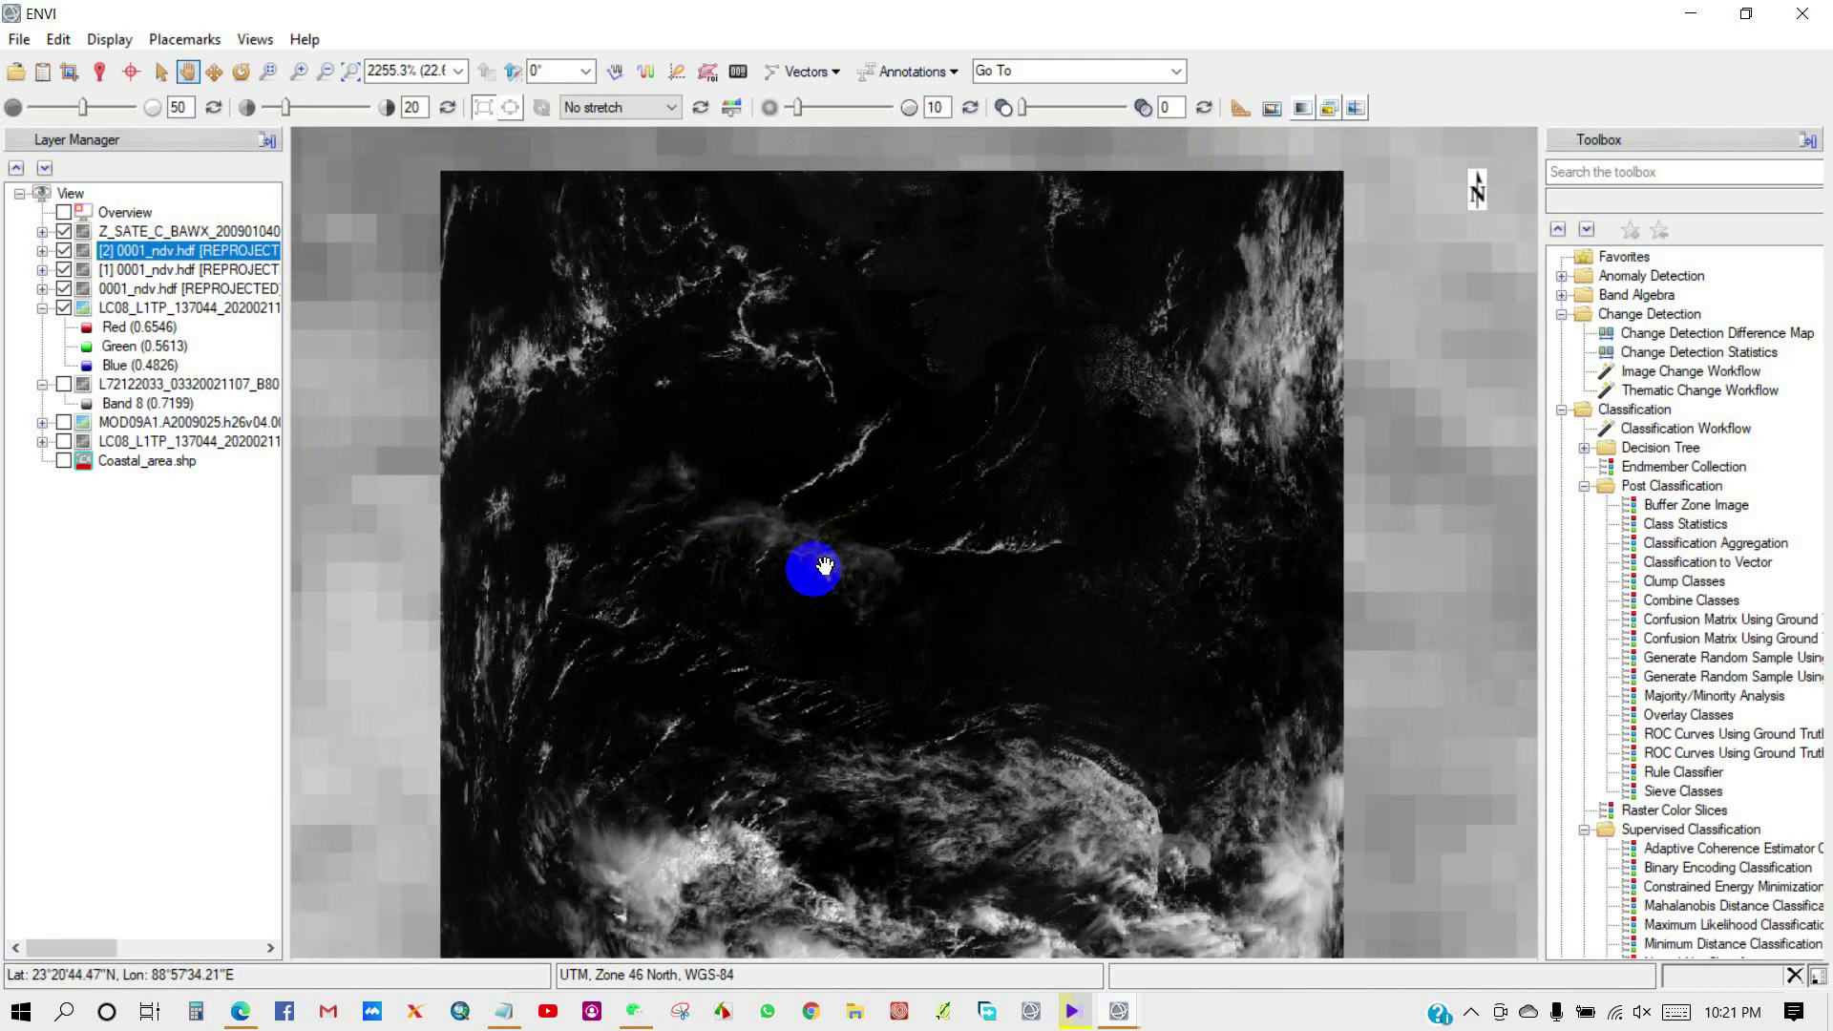
{"action": "scroll", "coordinate": [824, 566], "scroll_direction": "down", "scroll_amount": 2}
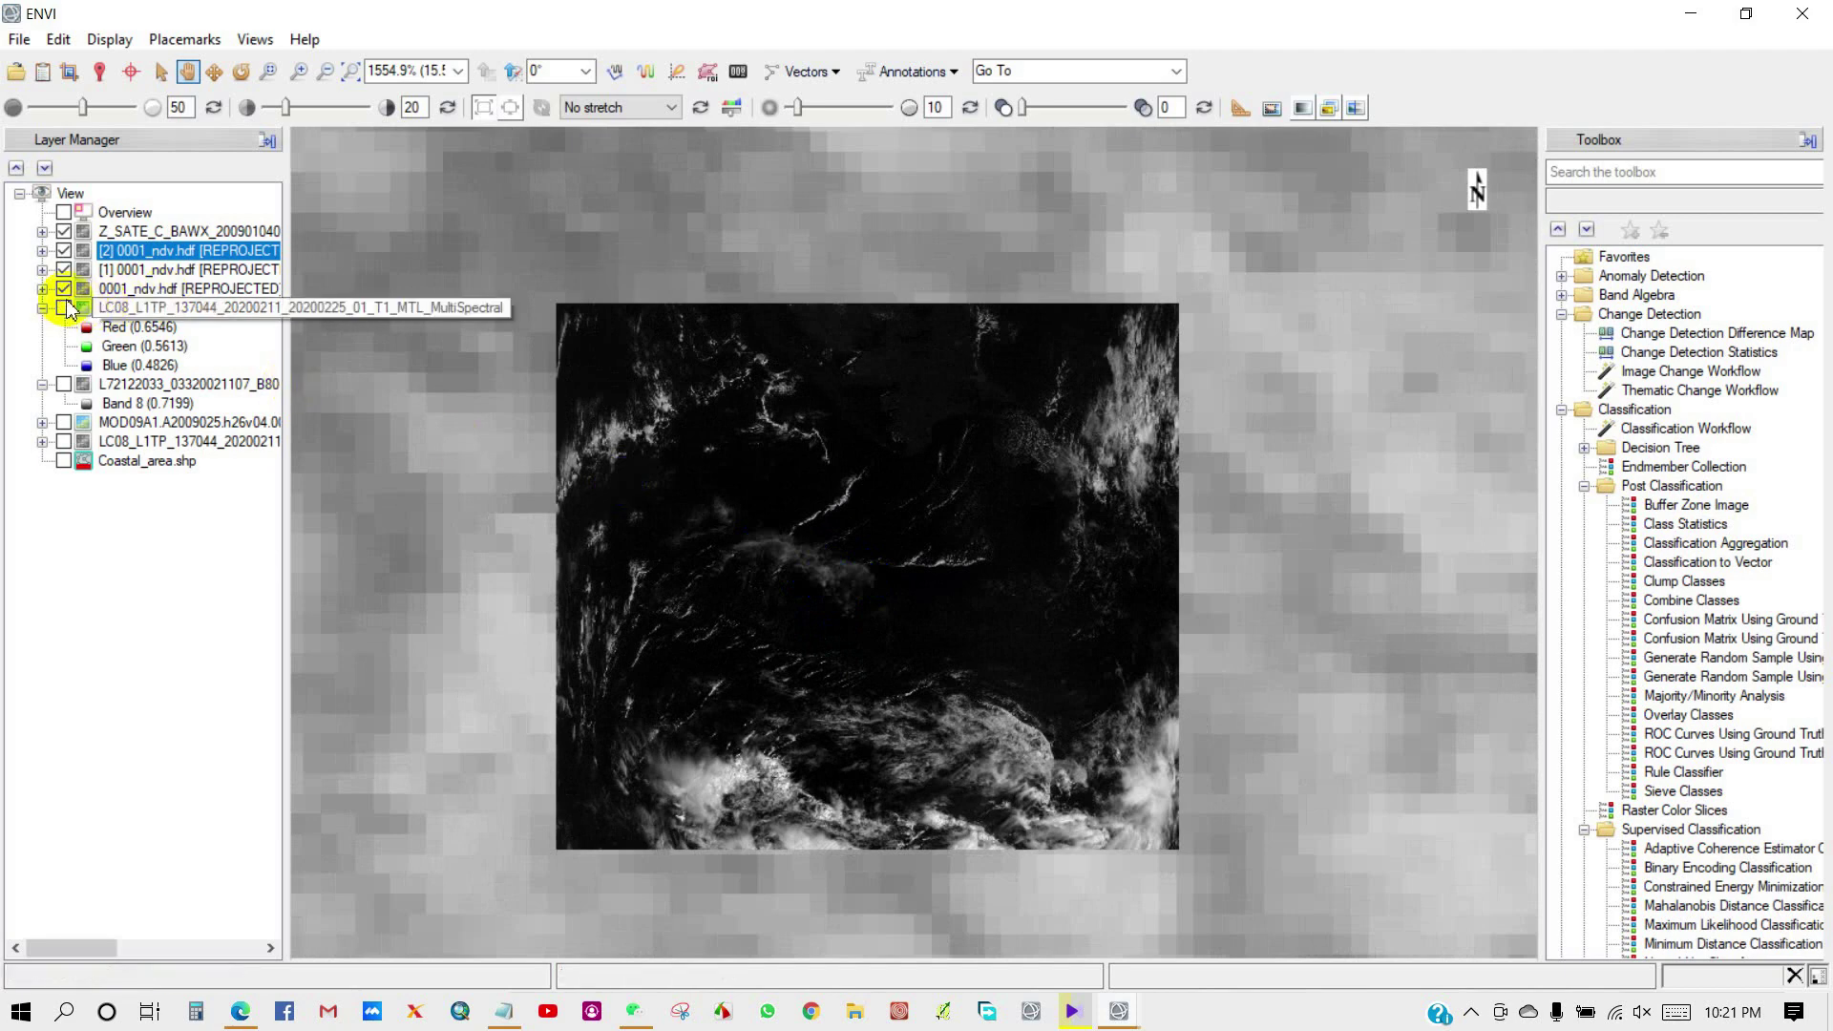
Step: Hide the three 0001_ndv.hdf layers and open Data Manager listing EV_RefSB Bands 1–7
{"action": "left_click", "coordinate": [65, 289]}
{"action": "left_click", "coordinate": [64, 270]}
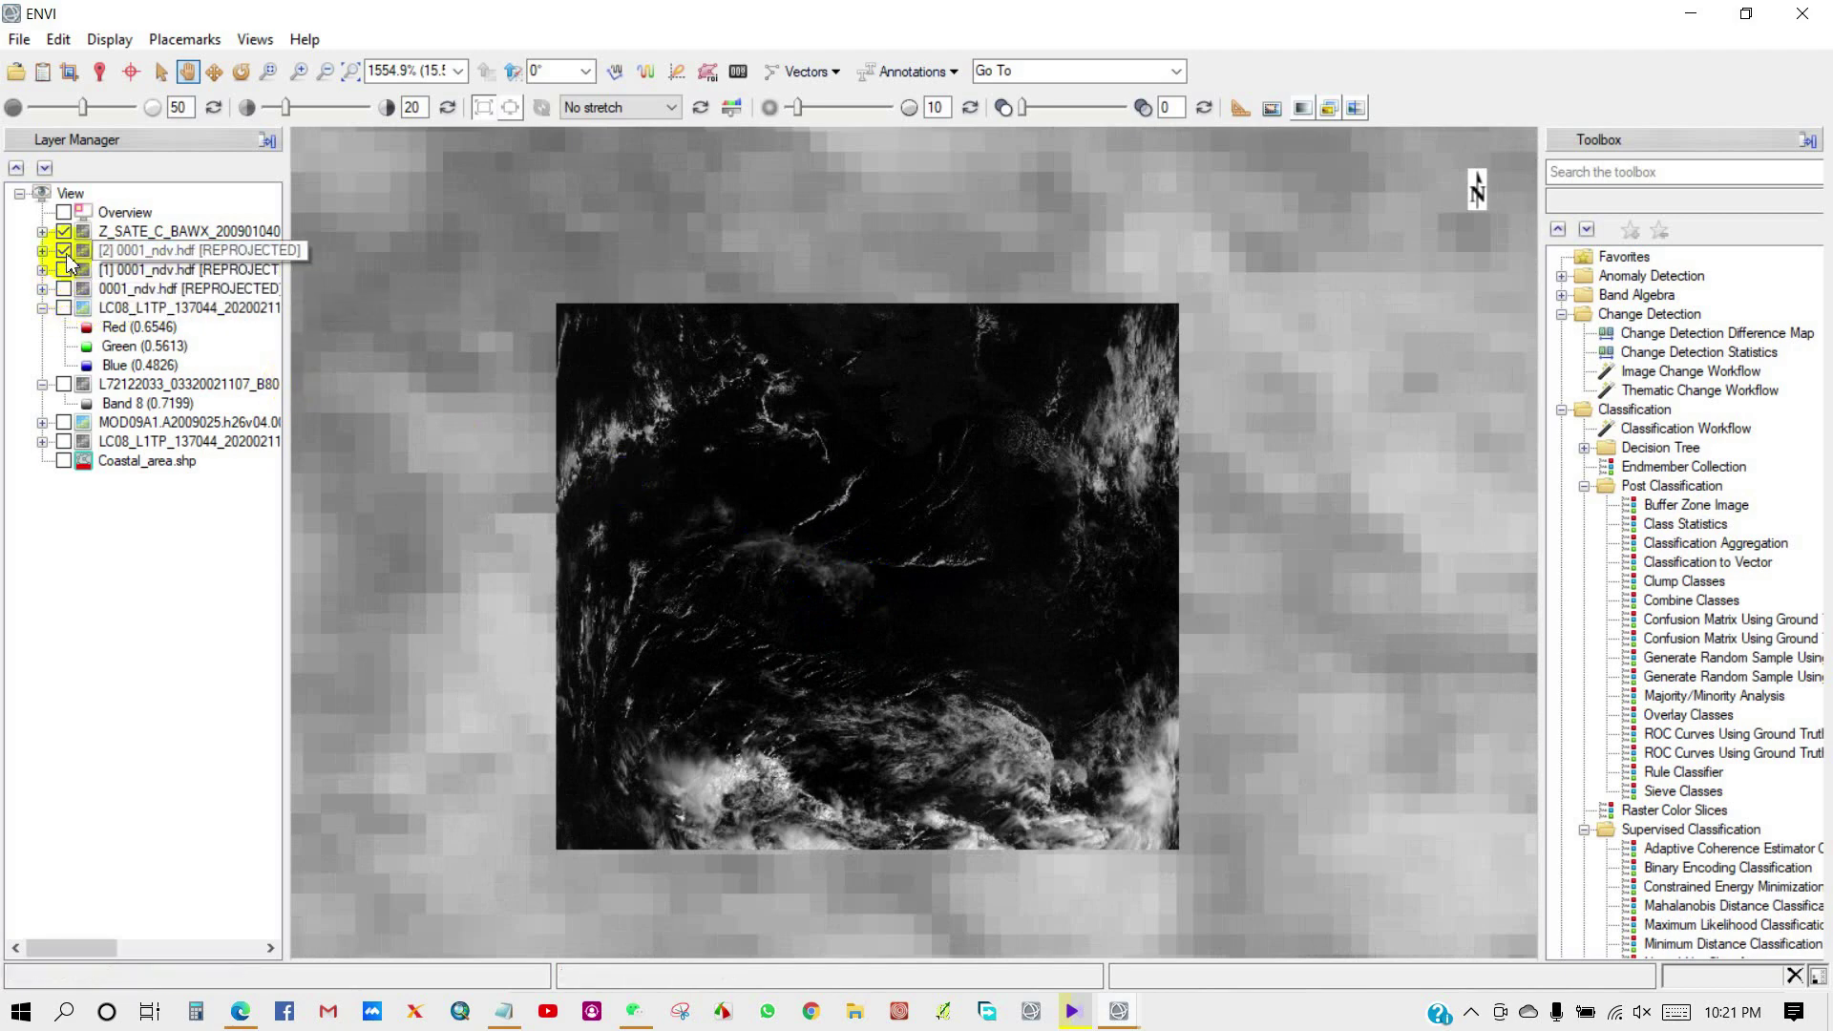
{"action": "left_click", "coordinate": [64, 251]}
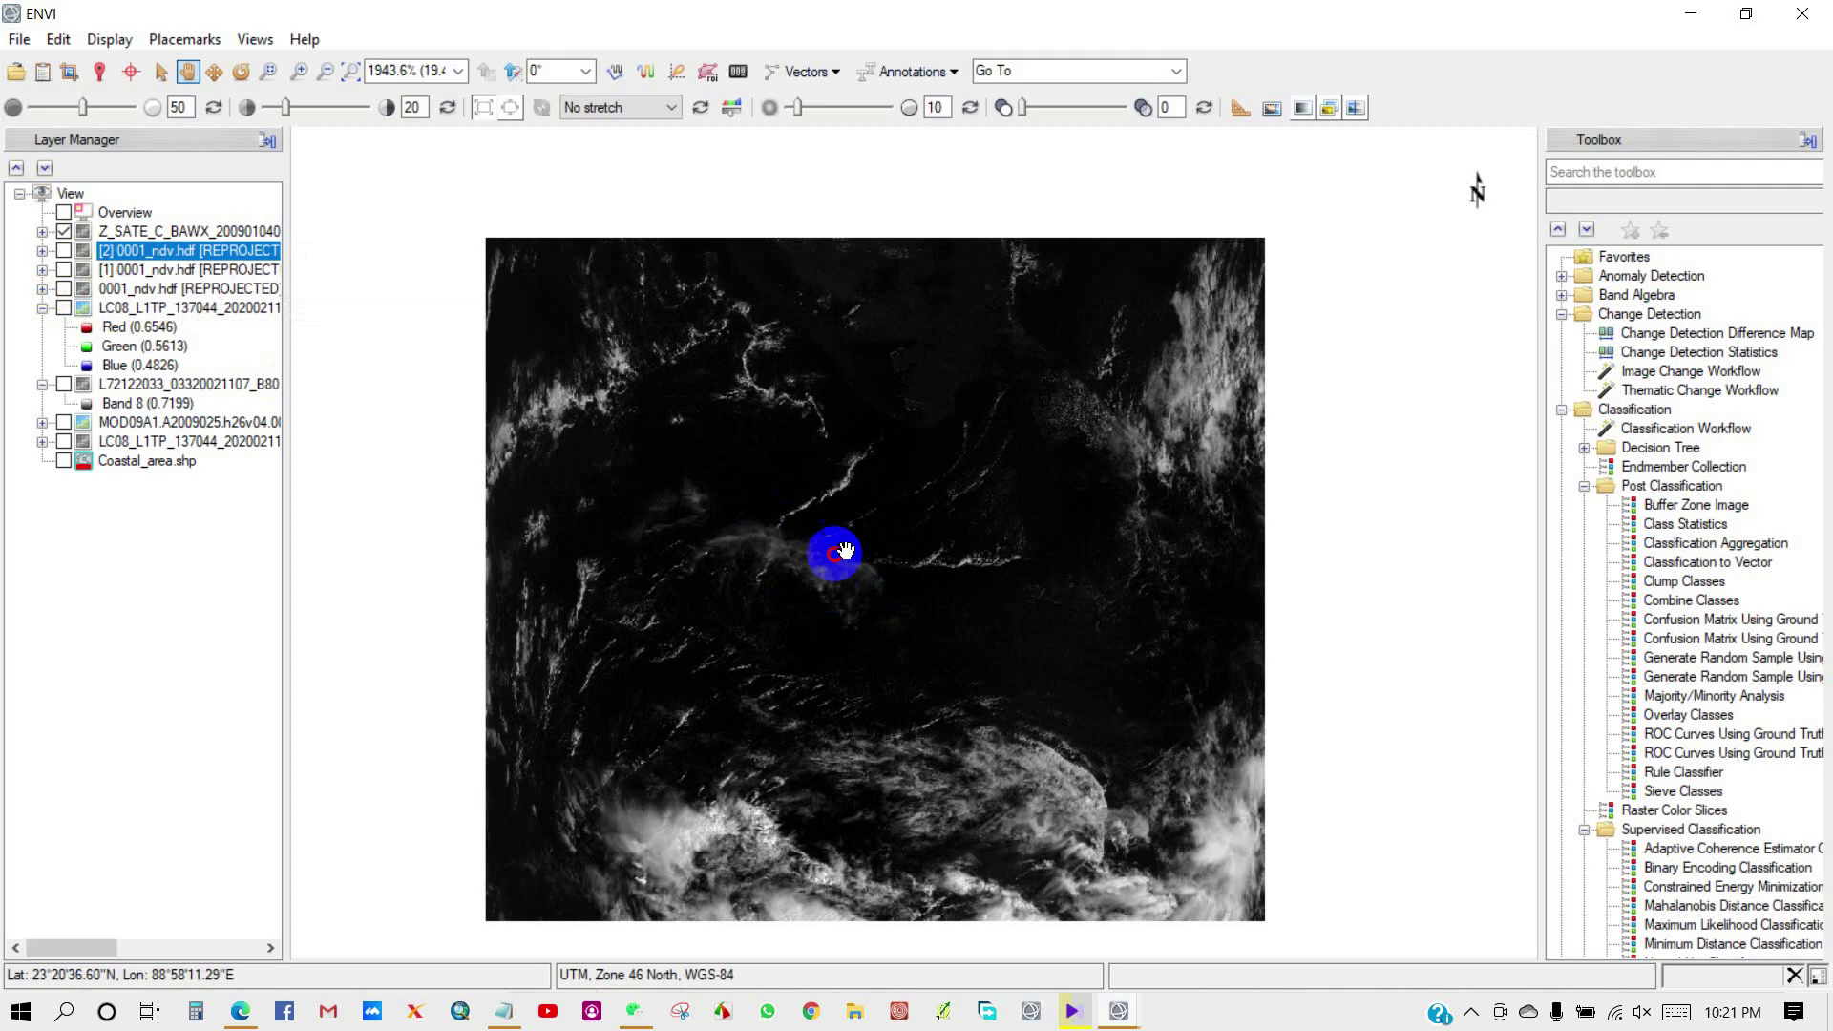
{"action": "left_click", "coordinate": [42, 72]}
{"action": "scroll", "coordinate": [763, 449], "scroll_direction": "down", "scroll_amount": 10}
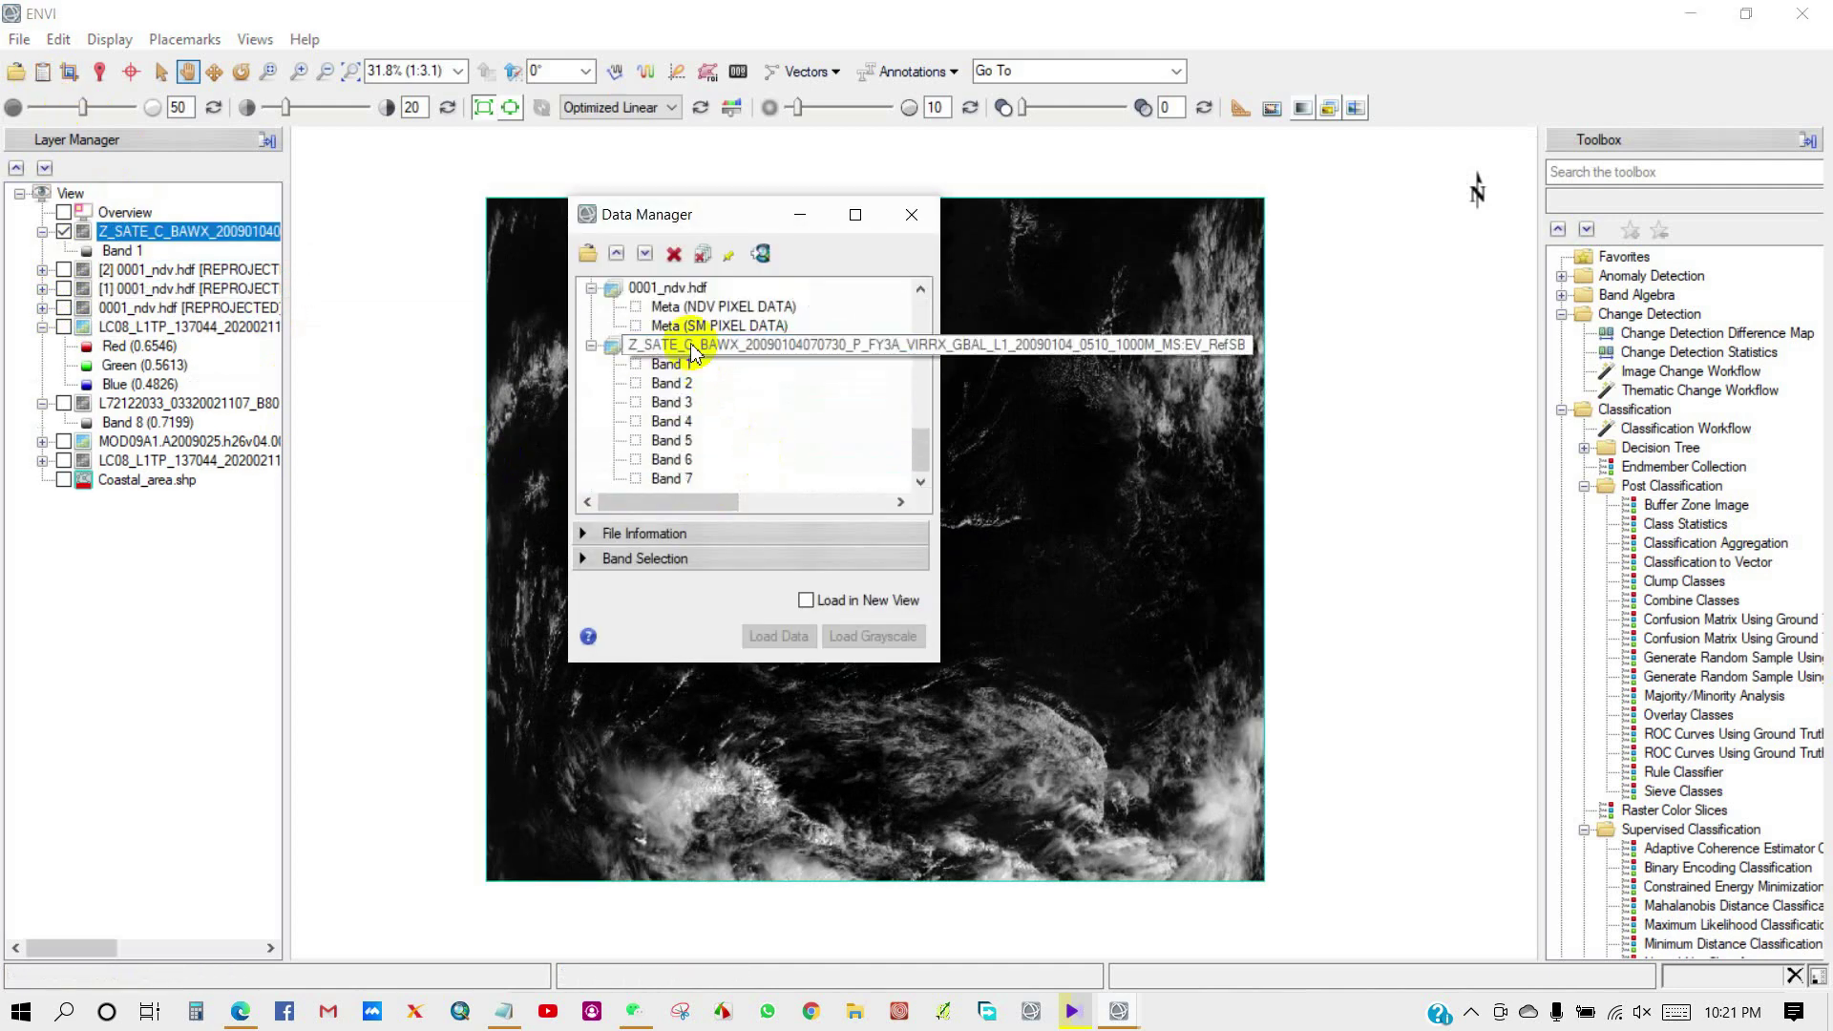
Step: Load the chosen Z_SATE bands as new image layers, then pan the view up slightly
{"action": "left_click", "coordinate": [635, 423]}
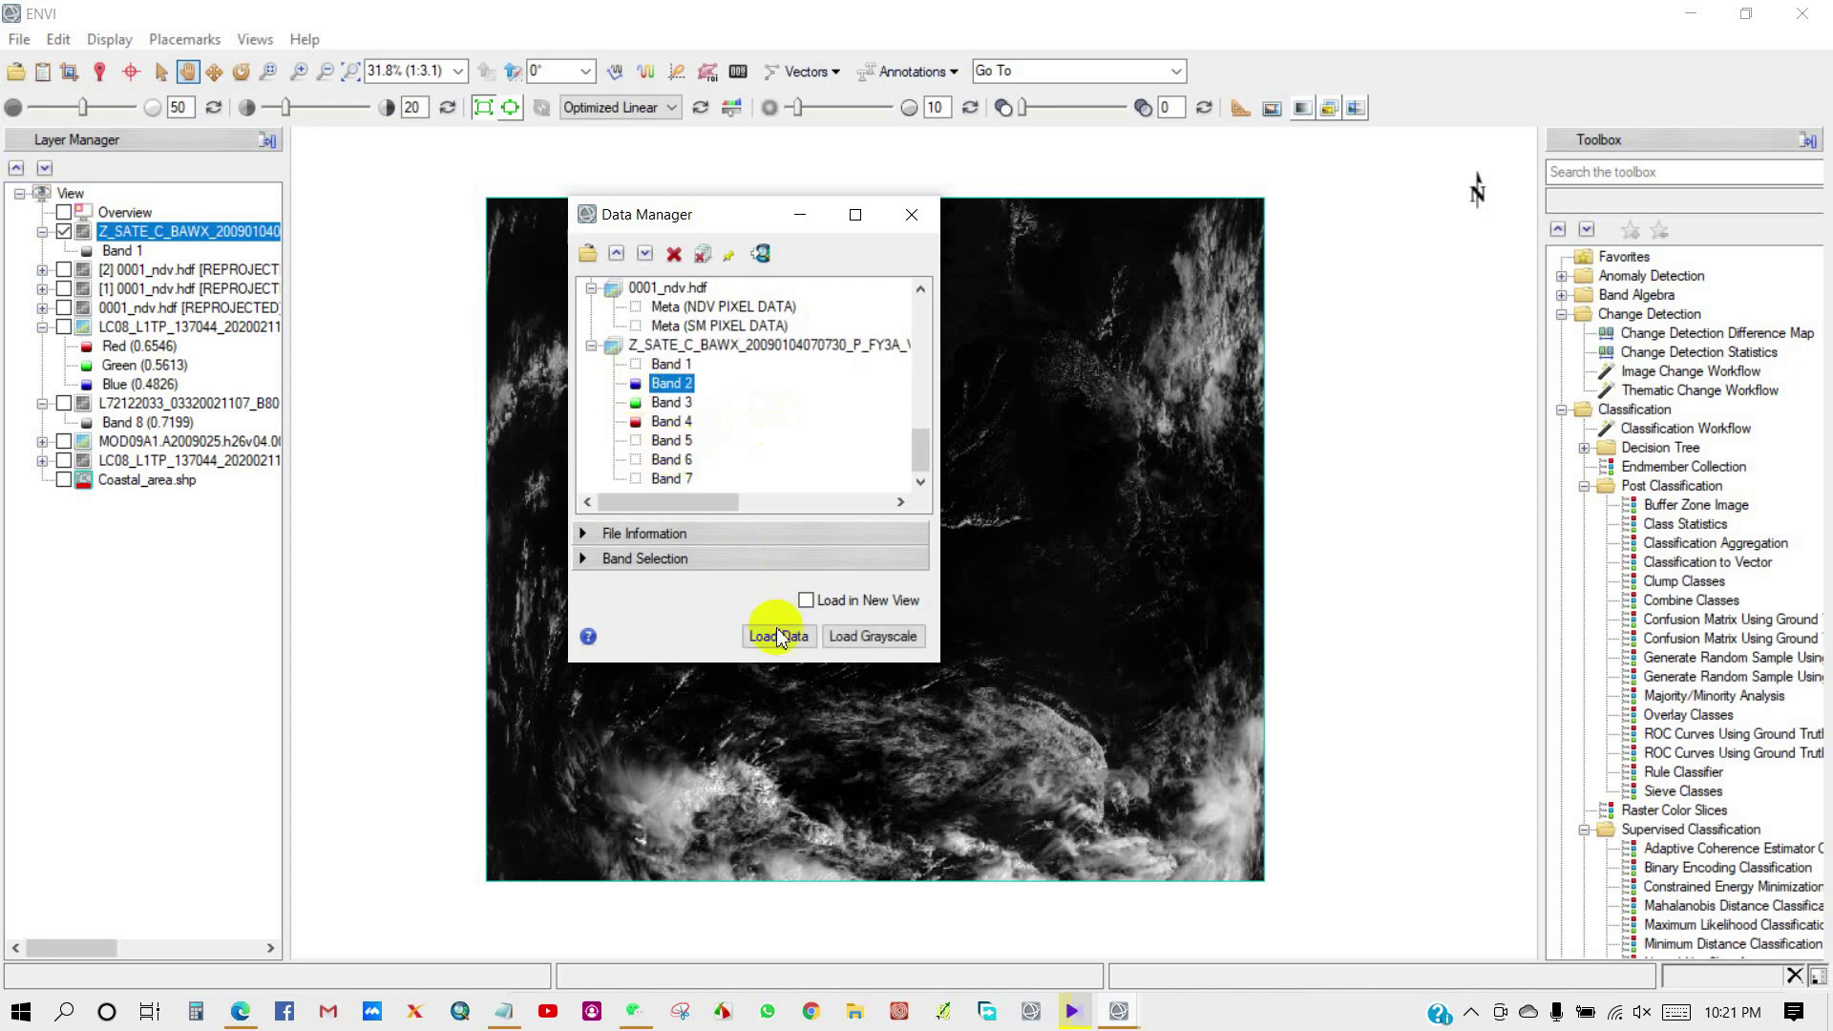
{"action": "left_click", "coordinate": [779, 633]}
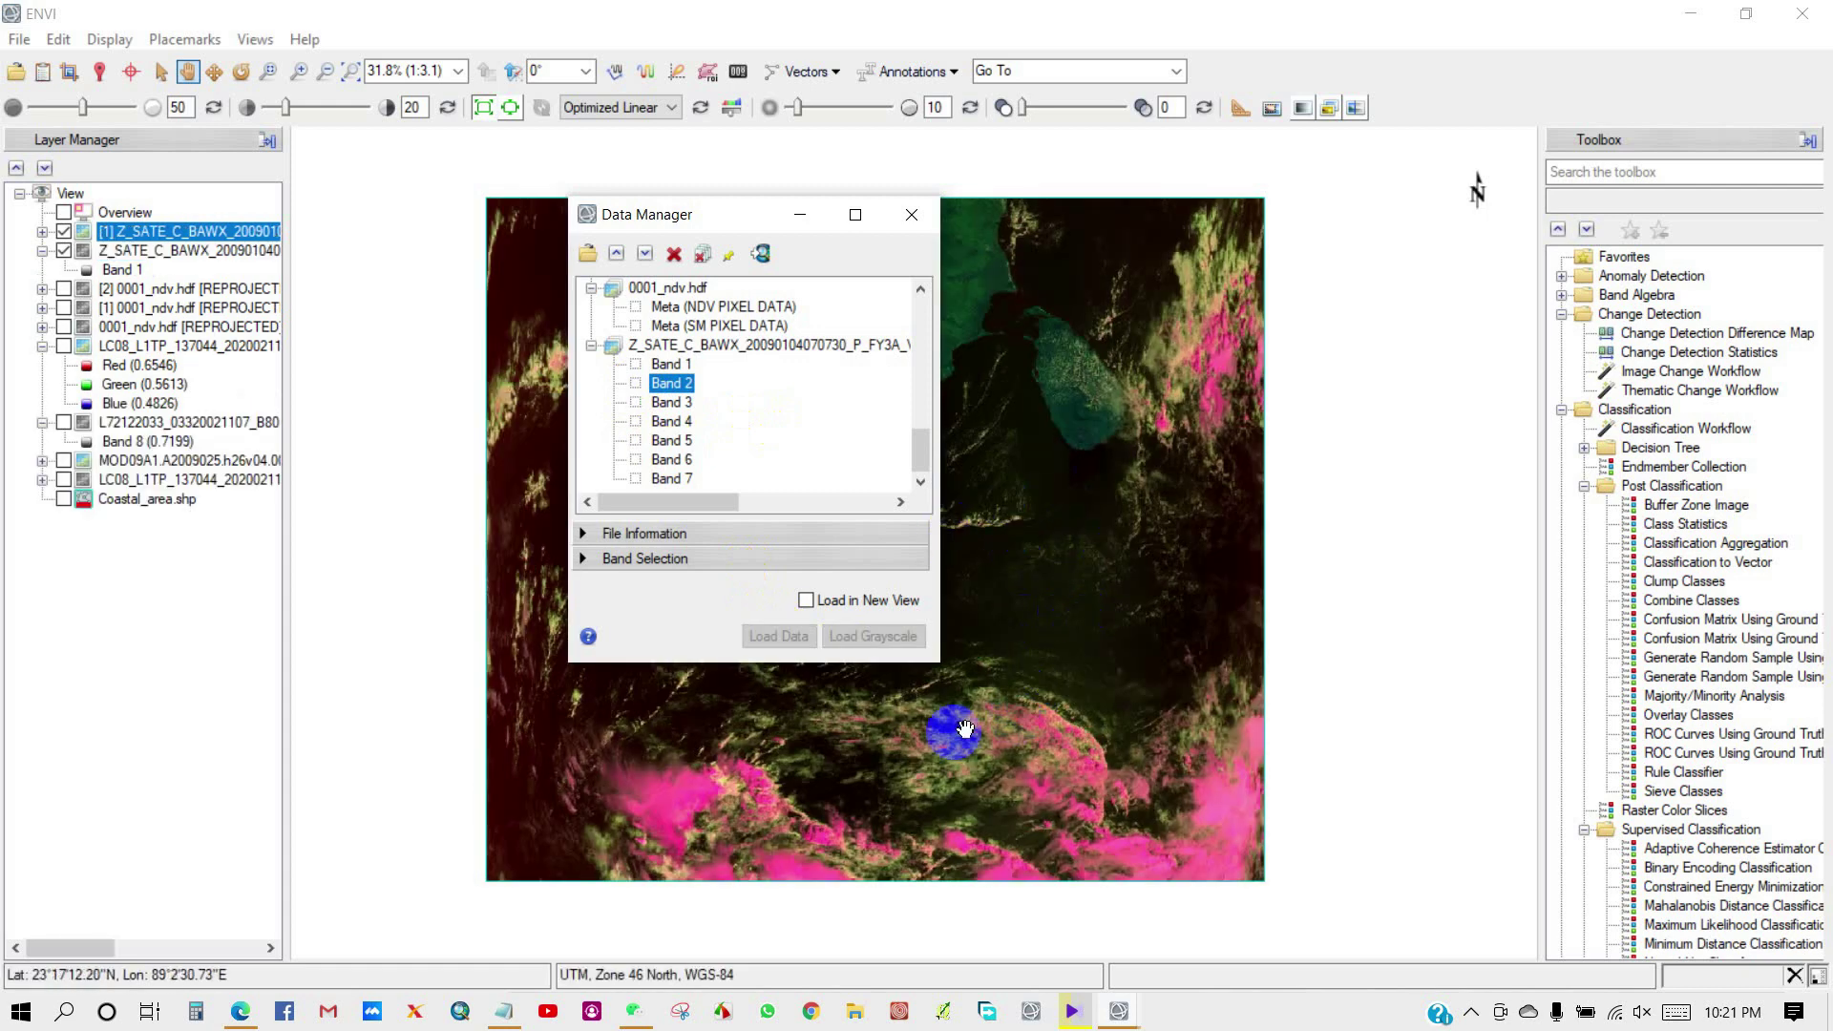
{"action": "left_click", "coordinate": [638, 405]}
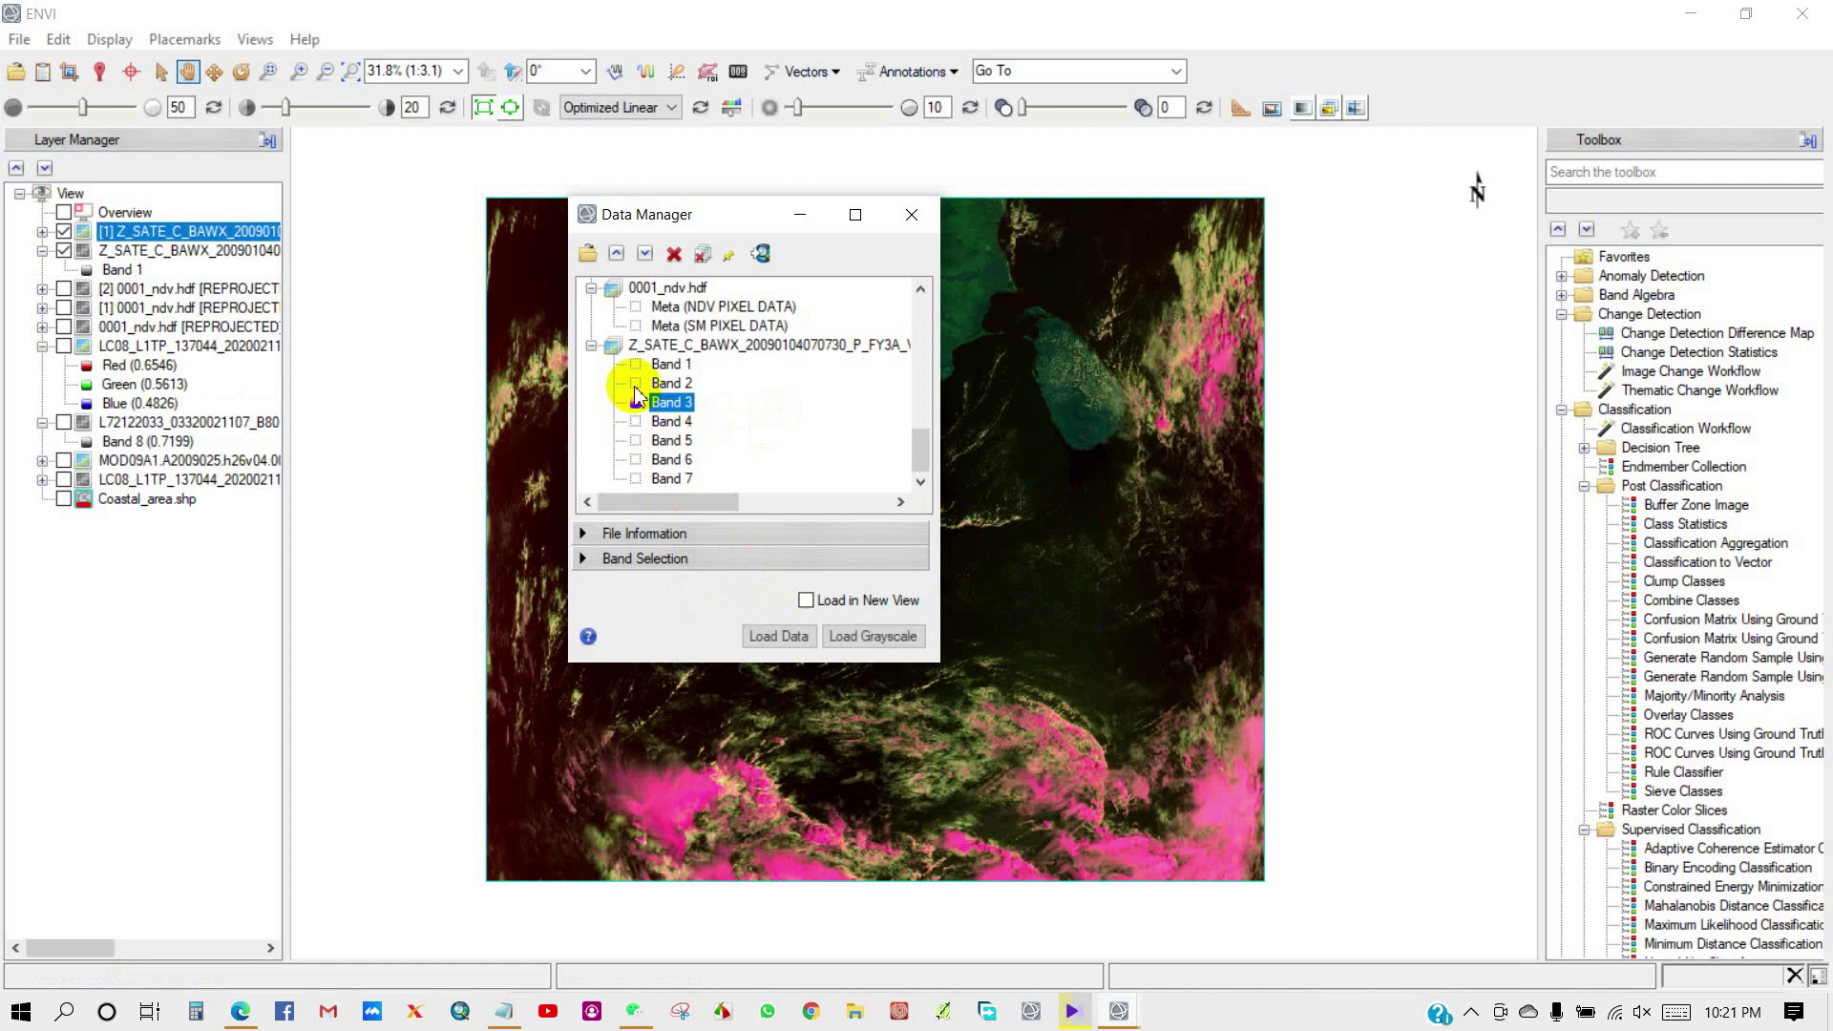
{"action": "left_click", "coordinate": [783, 638]}
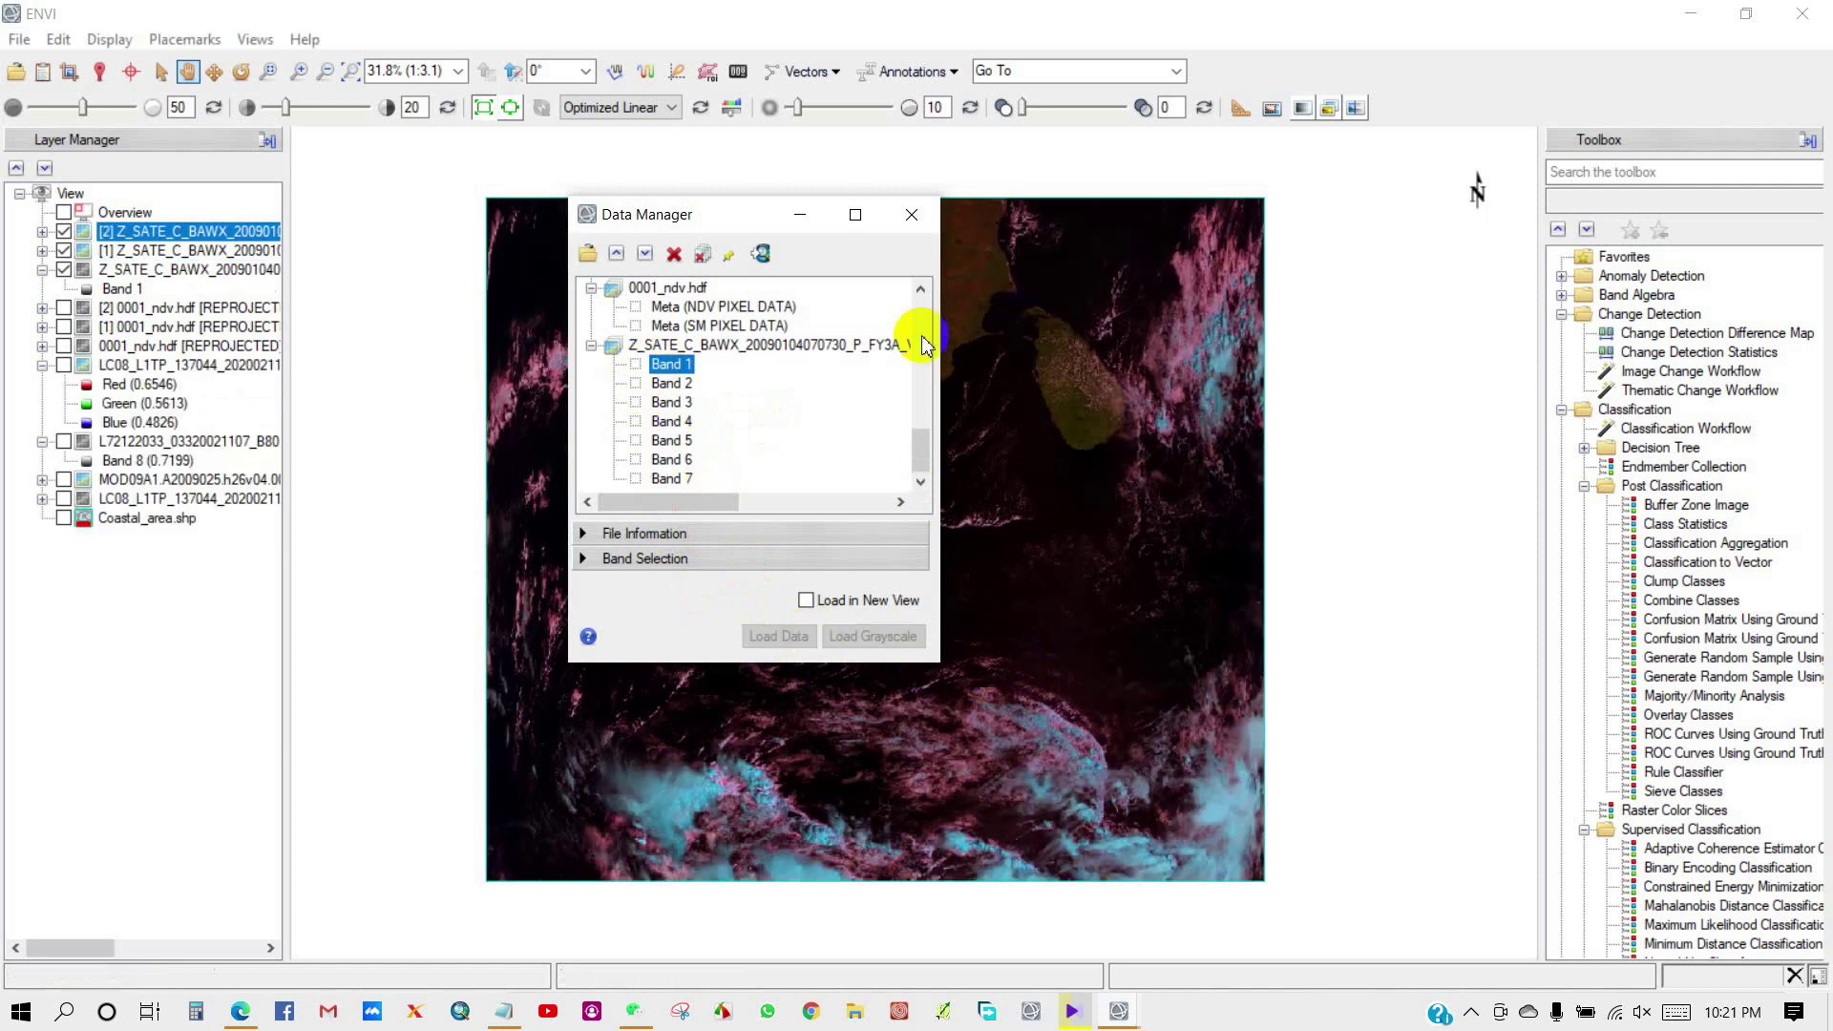
{"action": "left_click", "coordinate": [943, 404]}
{"action": "left_click_drag", "start_coordinate": [901, 552], "coordinate": [770, 414]}
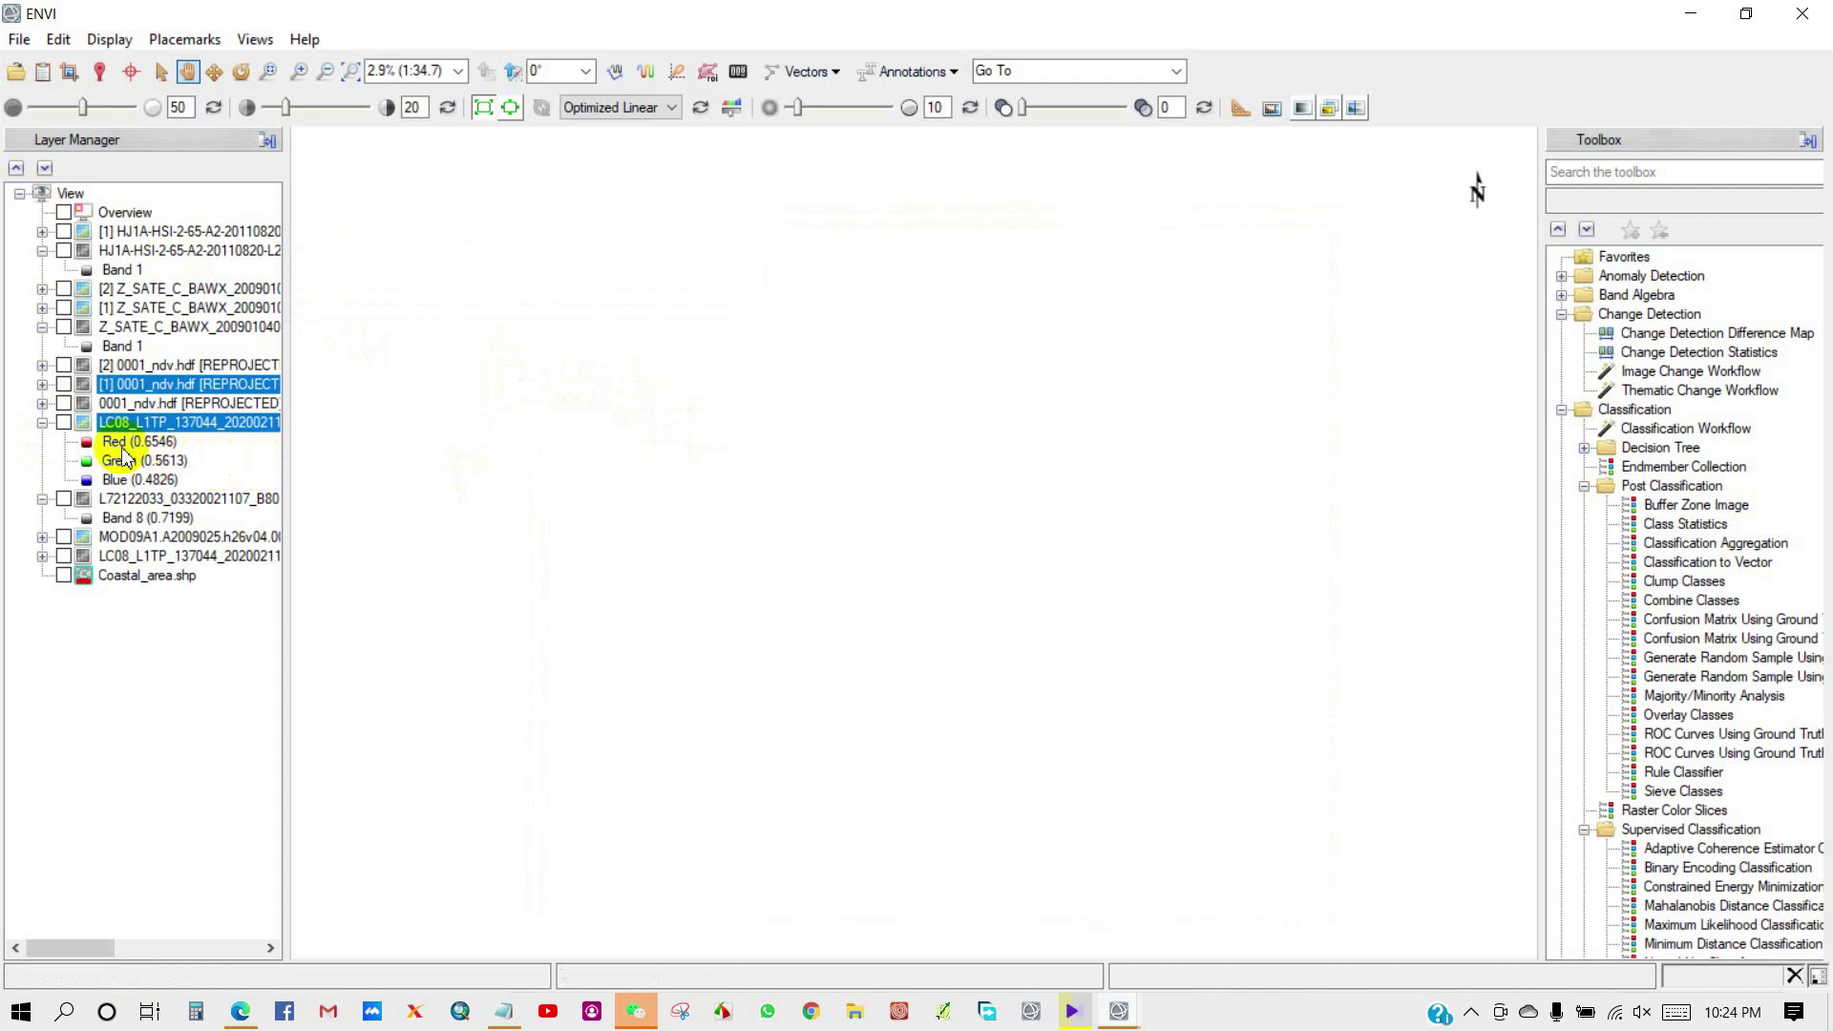
Step: Show the LC08 Landsat layer again and zoom in so the river delta fills the view
{"action": "left_click", "coordinate": [67, 426]}
{"action": "left_click", "coordinate": [66, 426]}
{"action": "scroll", "coordinate": [778, 487], "scroll_direction": "up", "scroll_amount": 4}
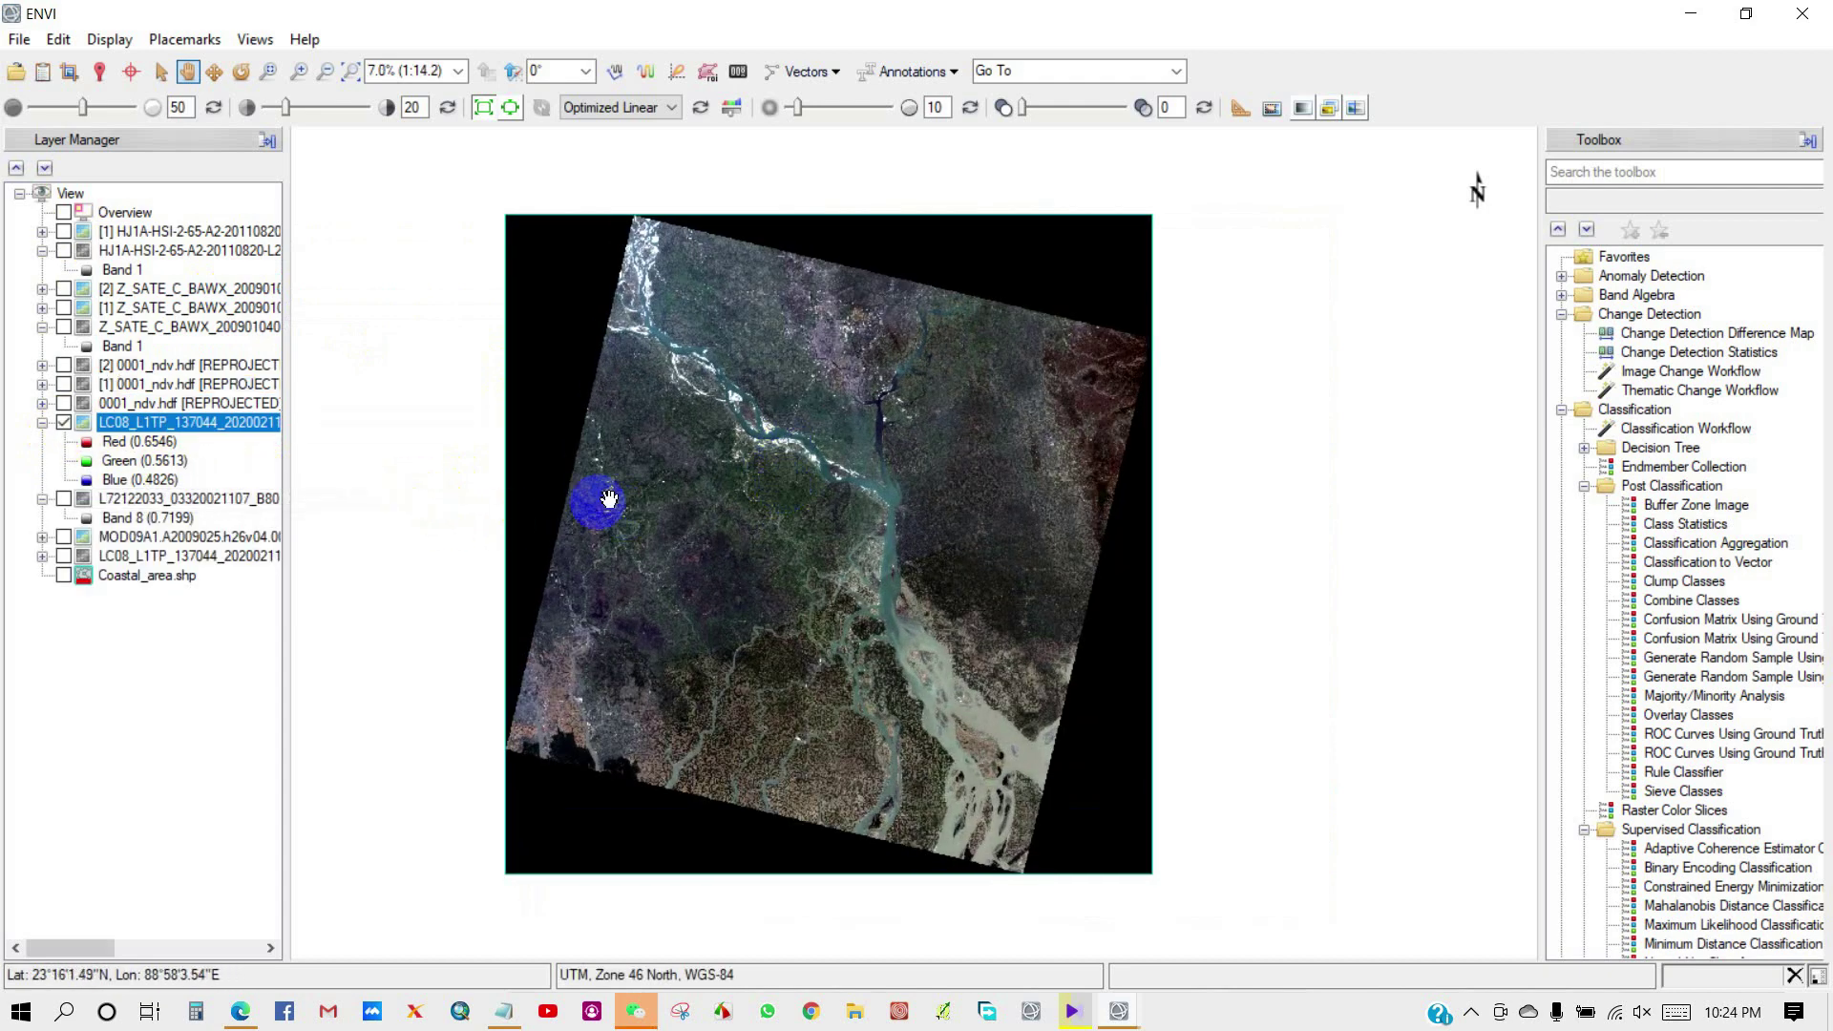
{"action": "left_click_drag", "start_coordinate": [601, 499], "coordinate": [637, 503]}
{"action": "left_click", "coordinate": [160, 70]}
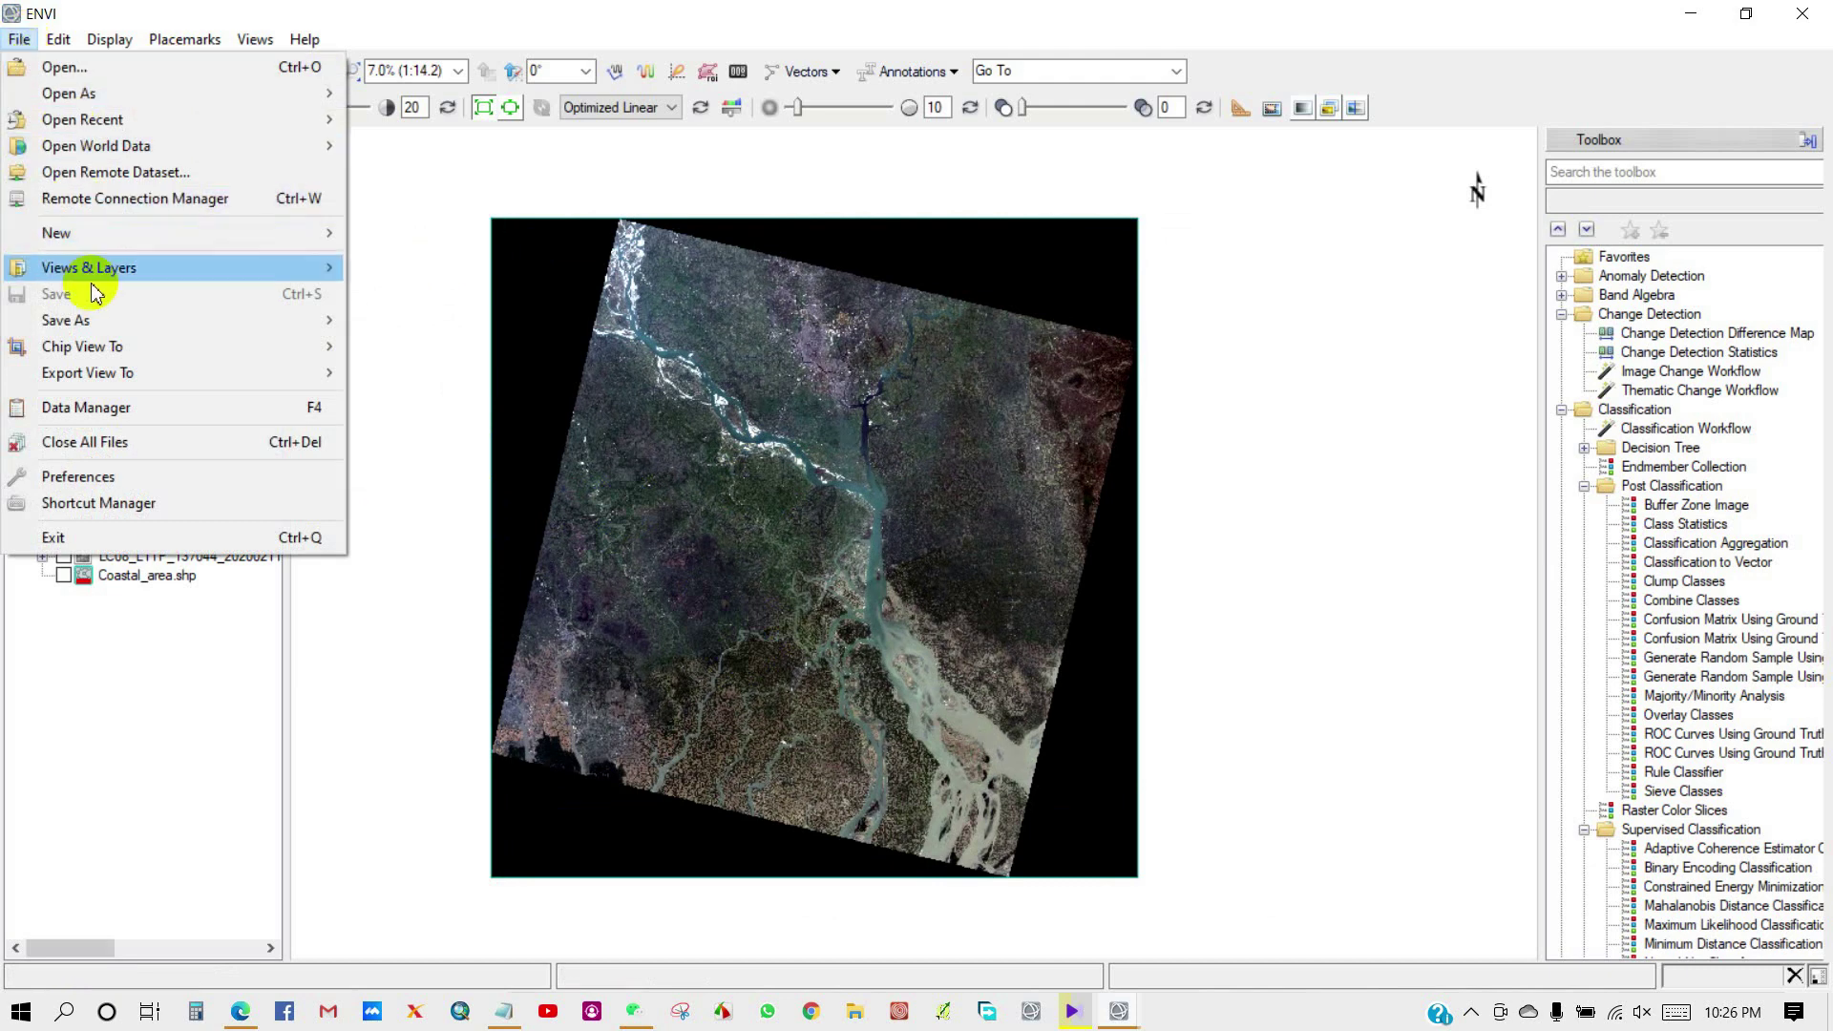
Step: Start Save As (ENVI, NITF, TIFF, DTED) with the LC08 MultiSpectral file as input
{"action": "mouse_move", "coordinate": [98, 329]}
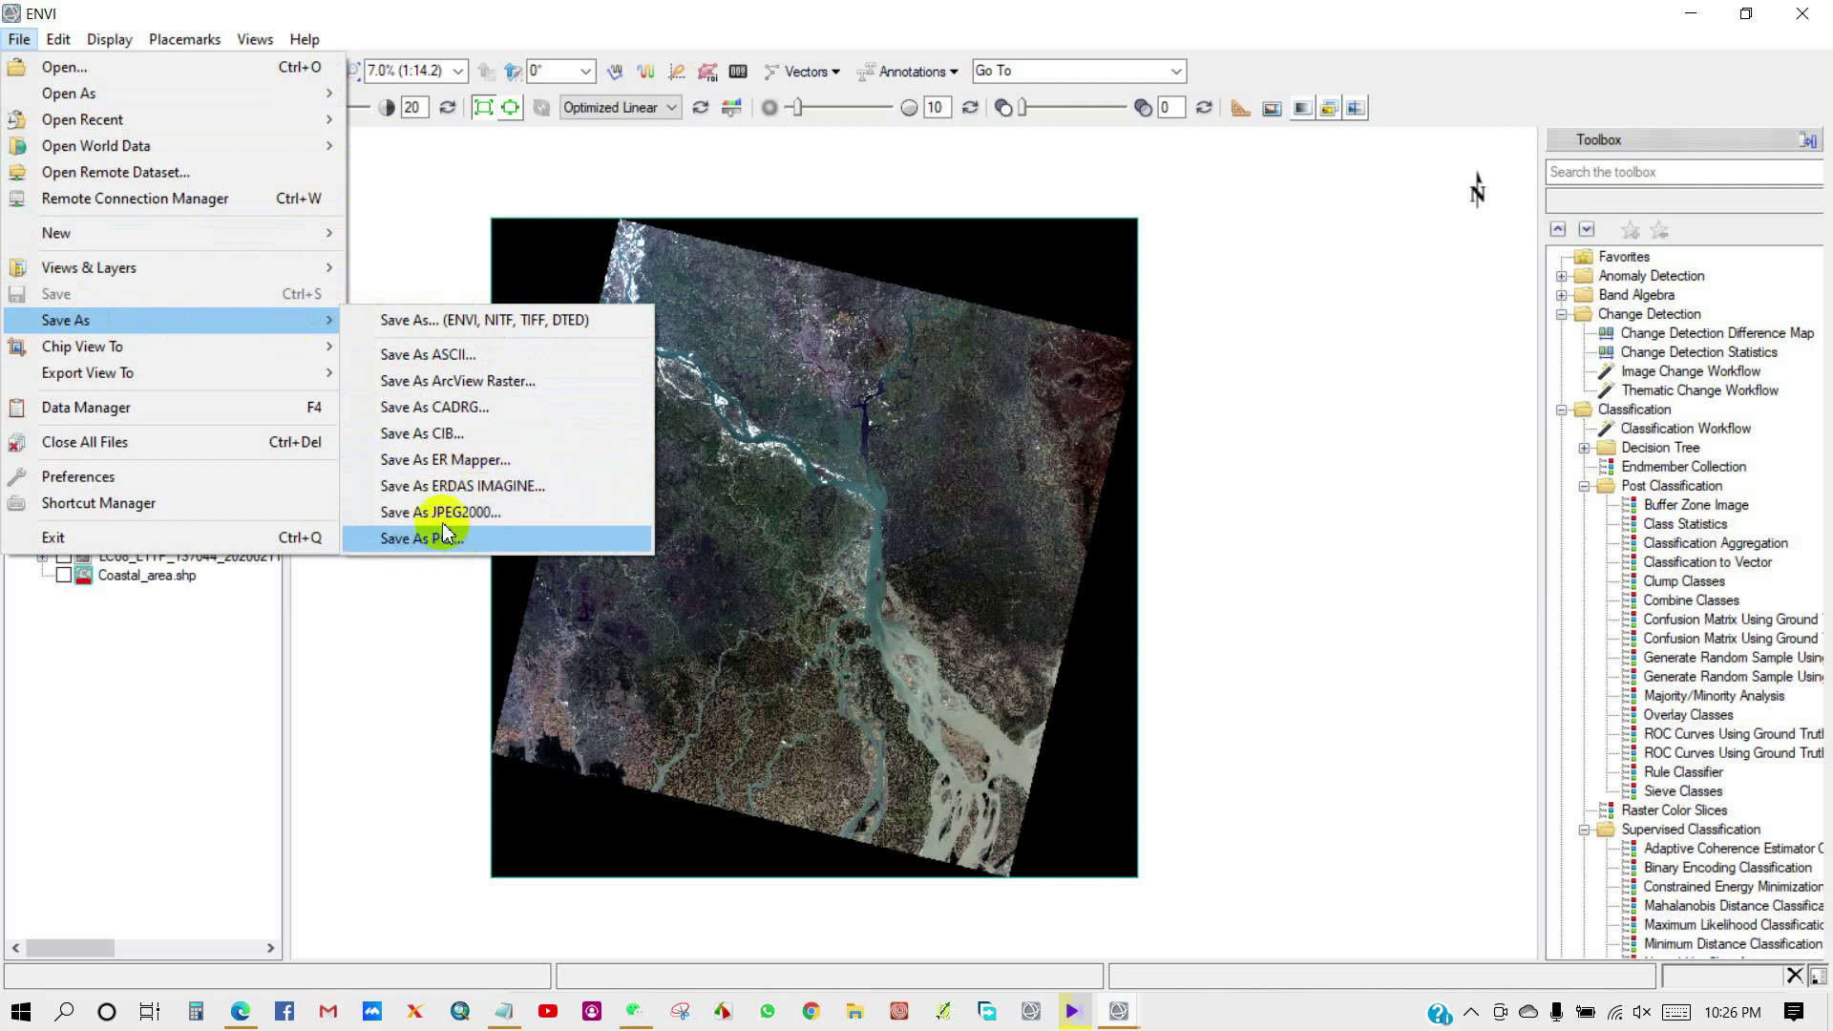
{"action": "left_click", "coordinate": [451, 320]}
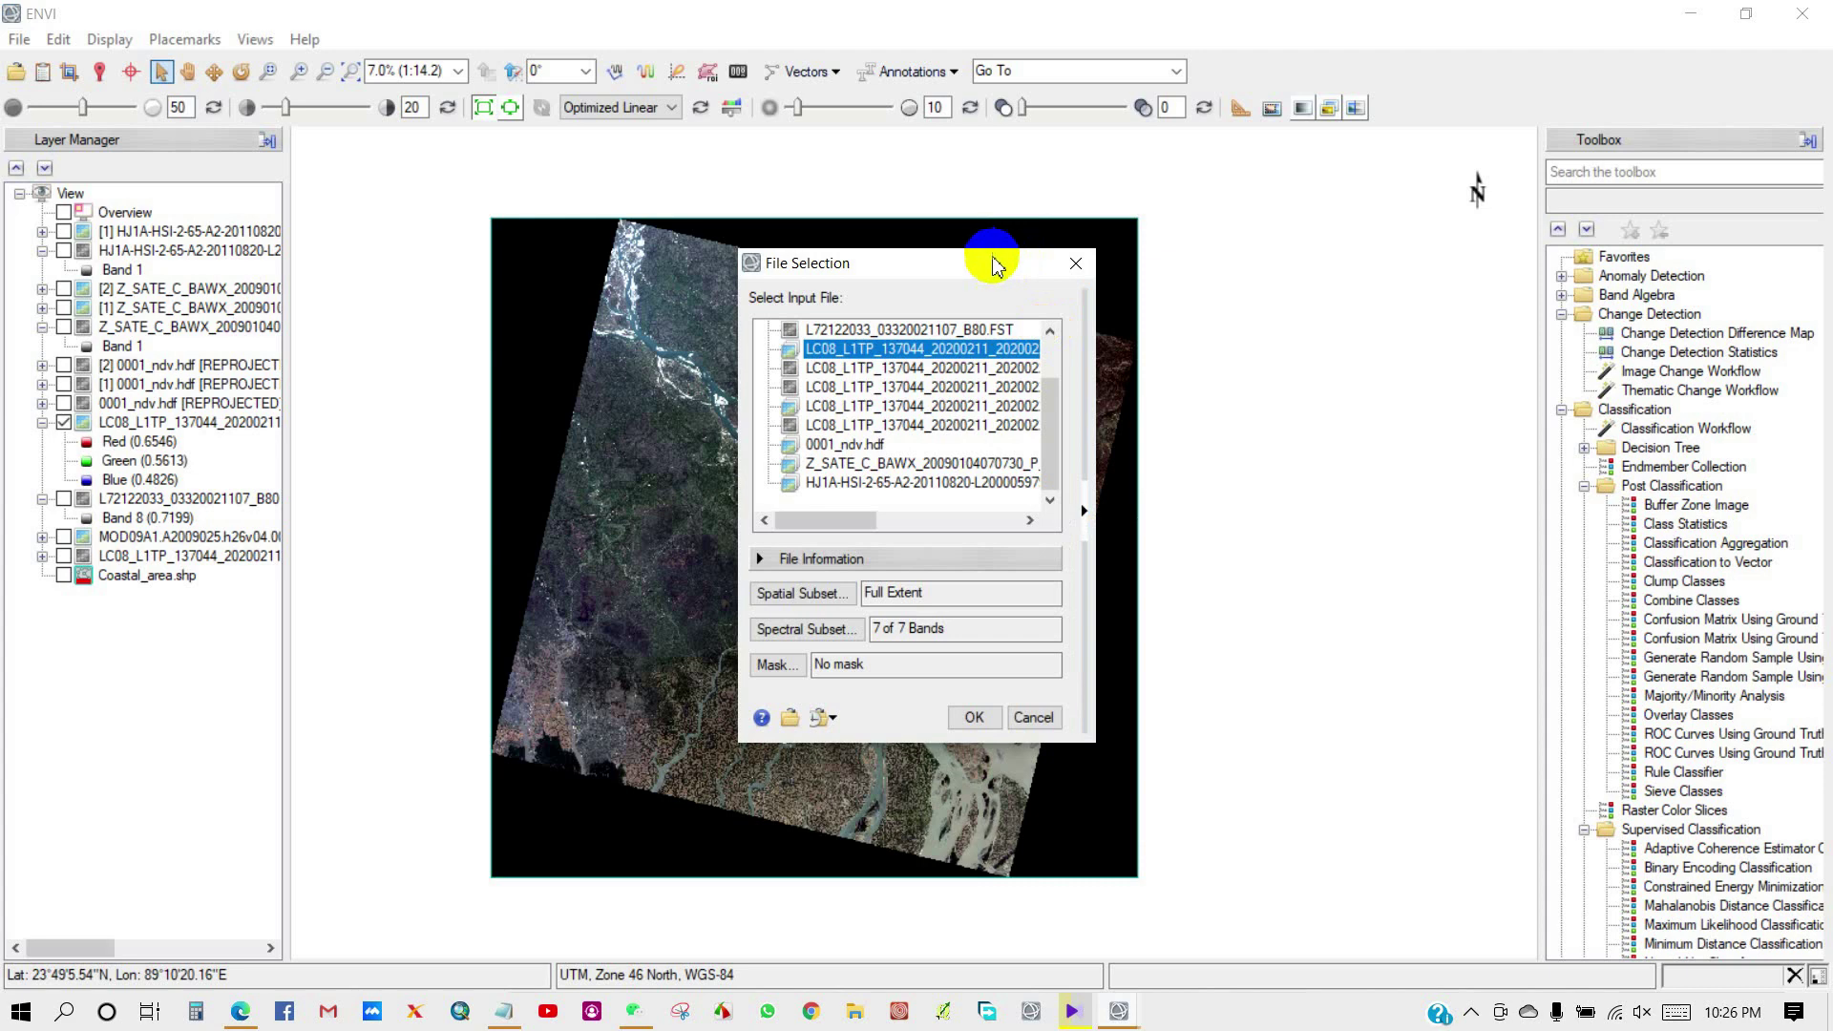
{"action": "left_click_drag", "start_coordinate": [986, 259], "coordinate": [935, 256]}
{"action": "scroll", "coordinate": [833, 385], "scroll_direction": "up", "scroll_amount": 1}
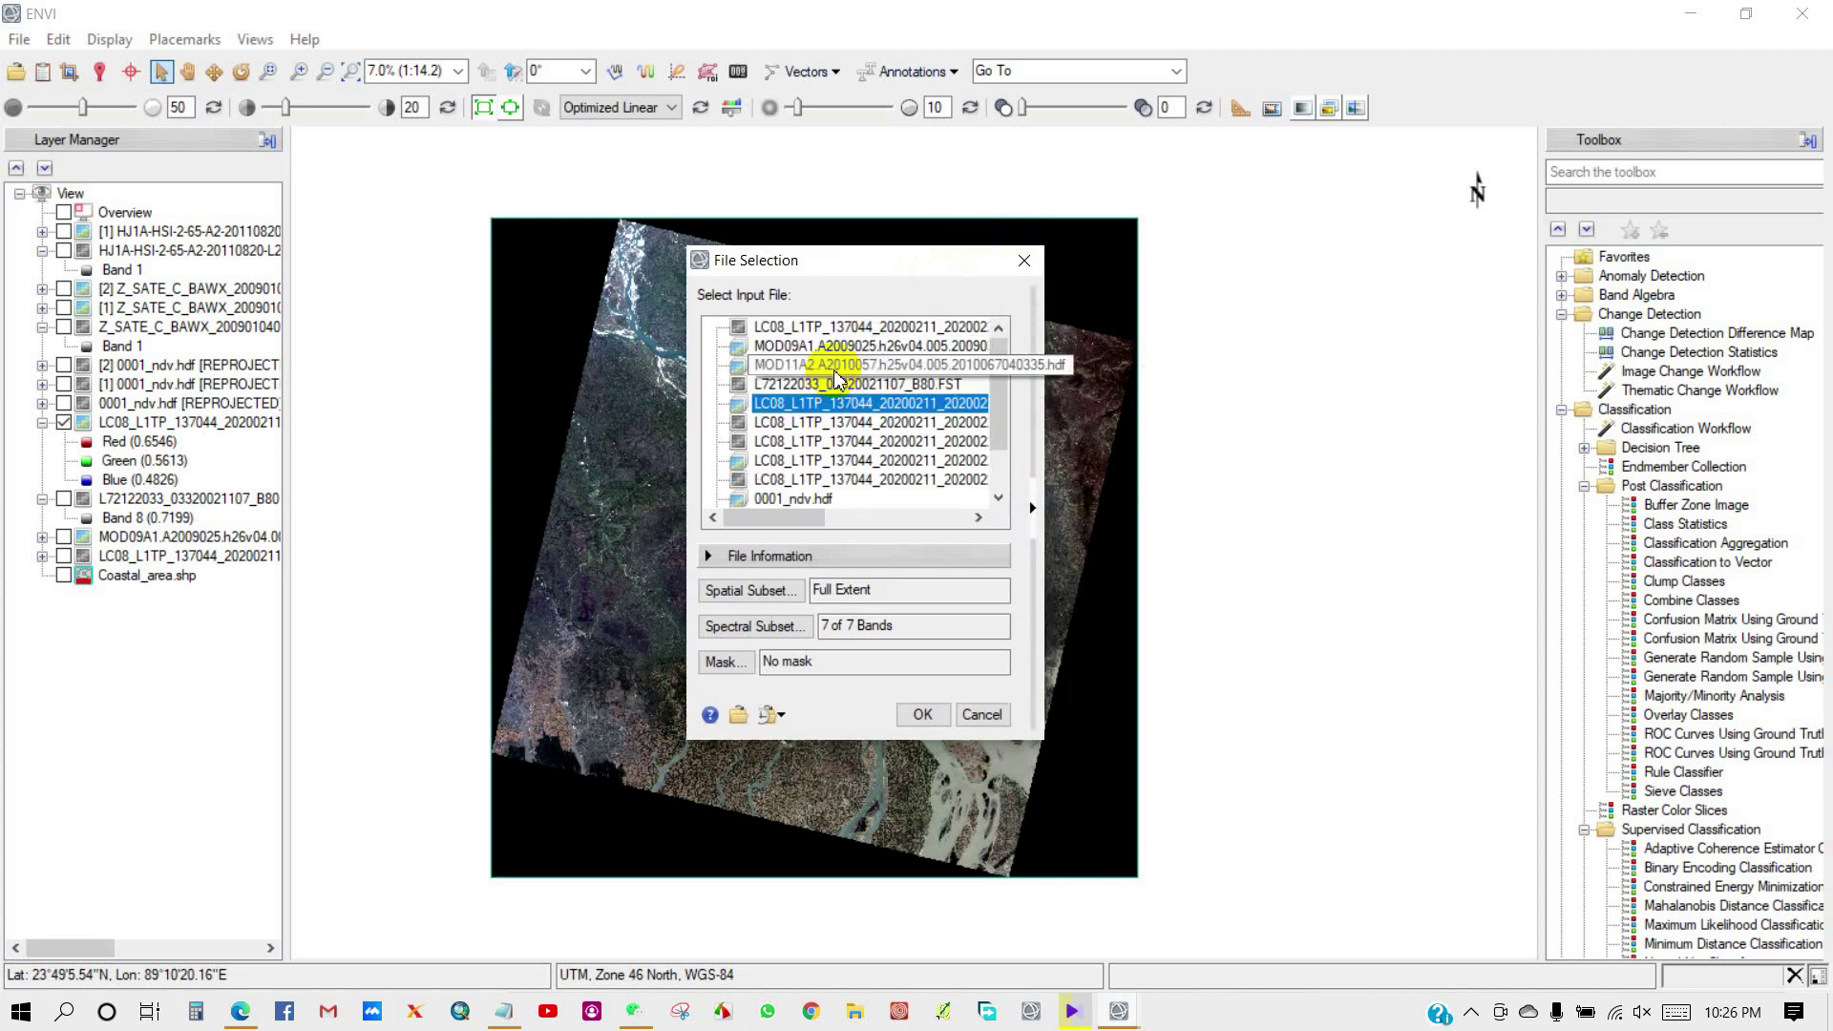
{"action": "scroll", "coordinate": [833, 382], "scroll_direction": "down", "scroll_amount": 1}
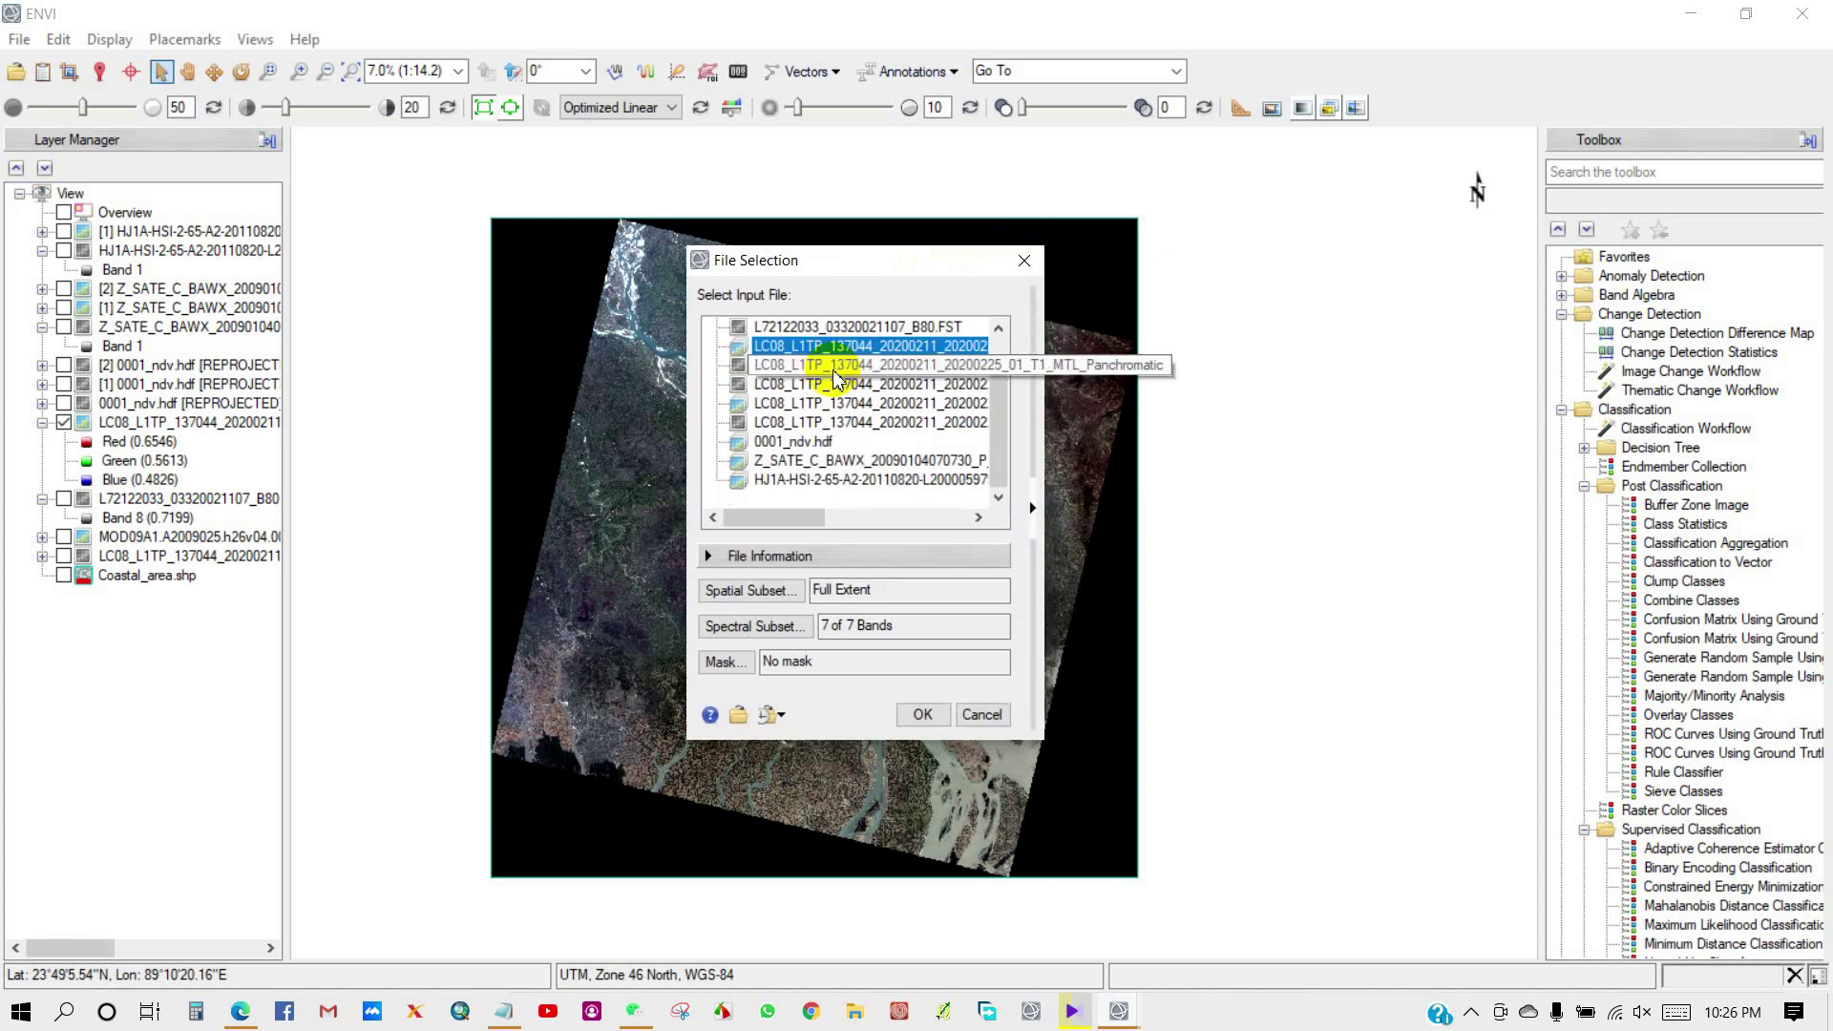
{"action": "left_click", "coordinate": [922, 715]}
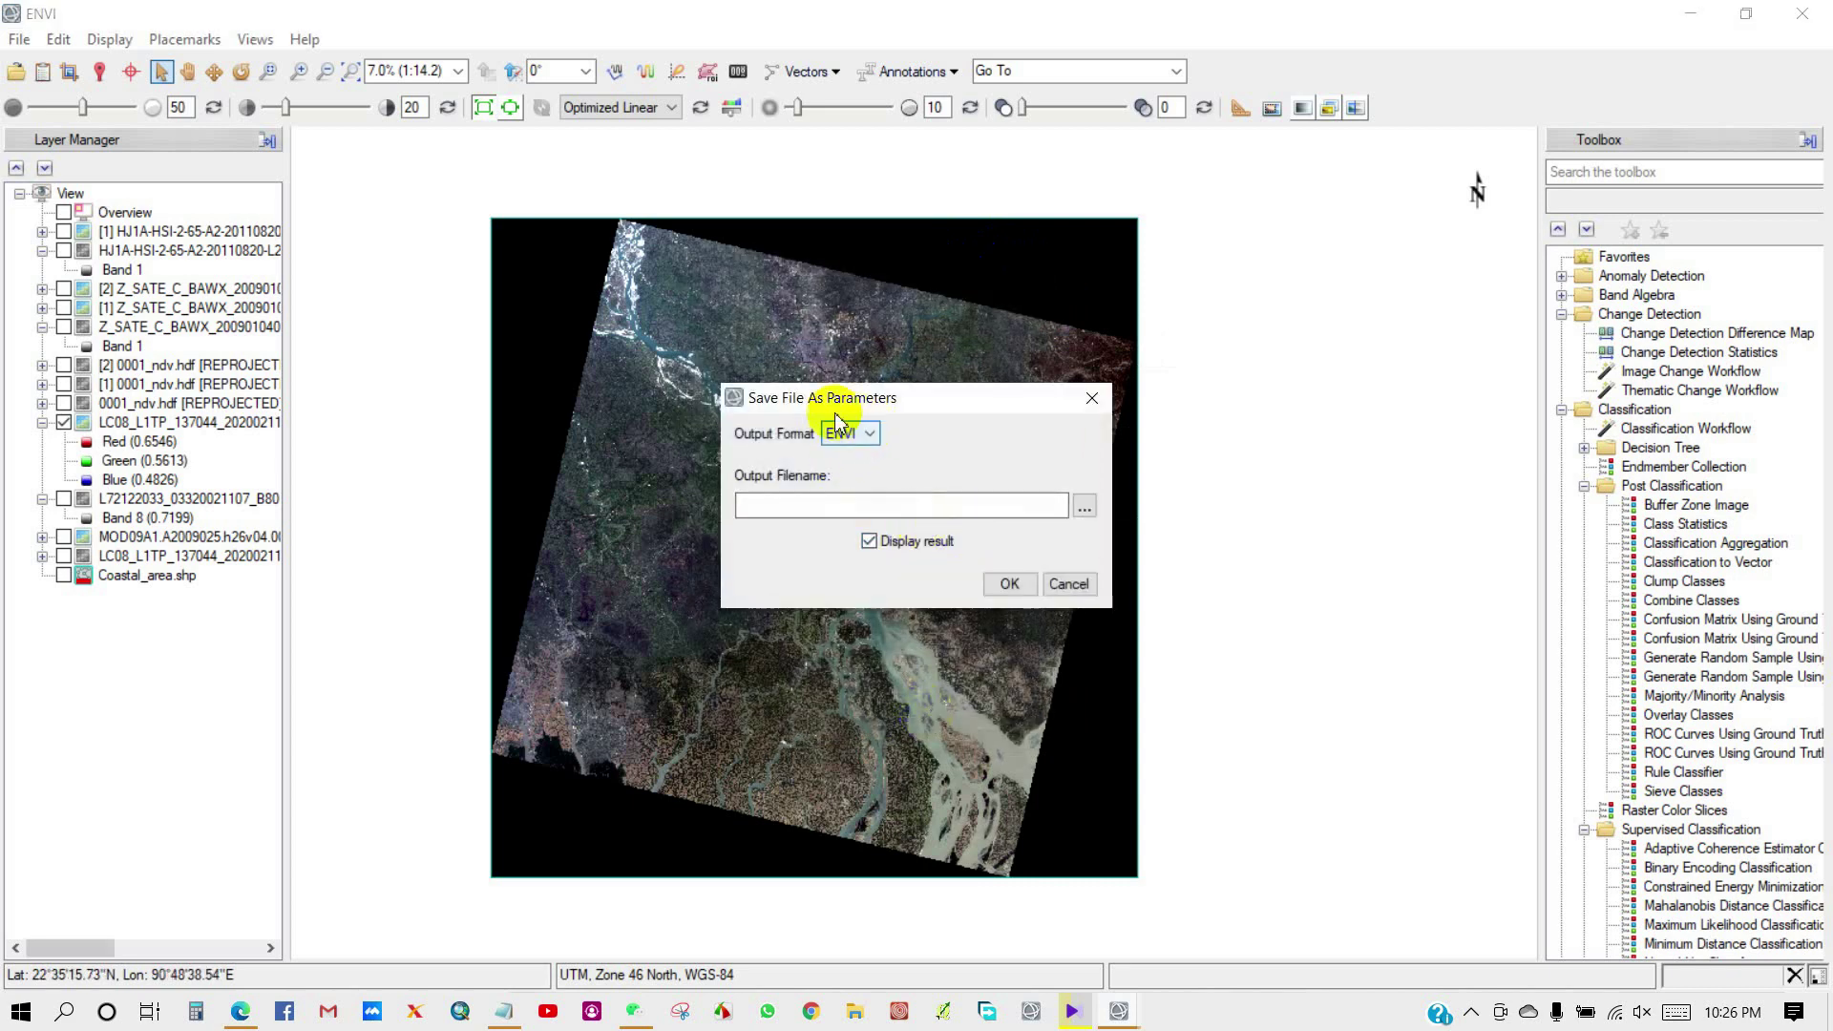
Step: Try the NITF and TIFF output formats, keep ENVI, and browse for an output filename
{"action": "left_click", "coordinate": [870, 437]}
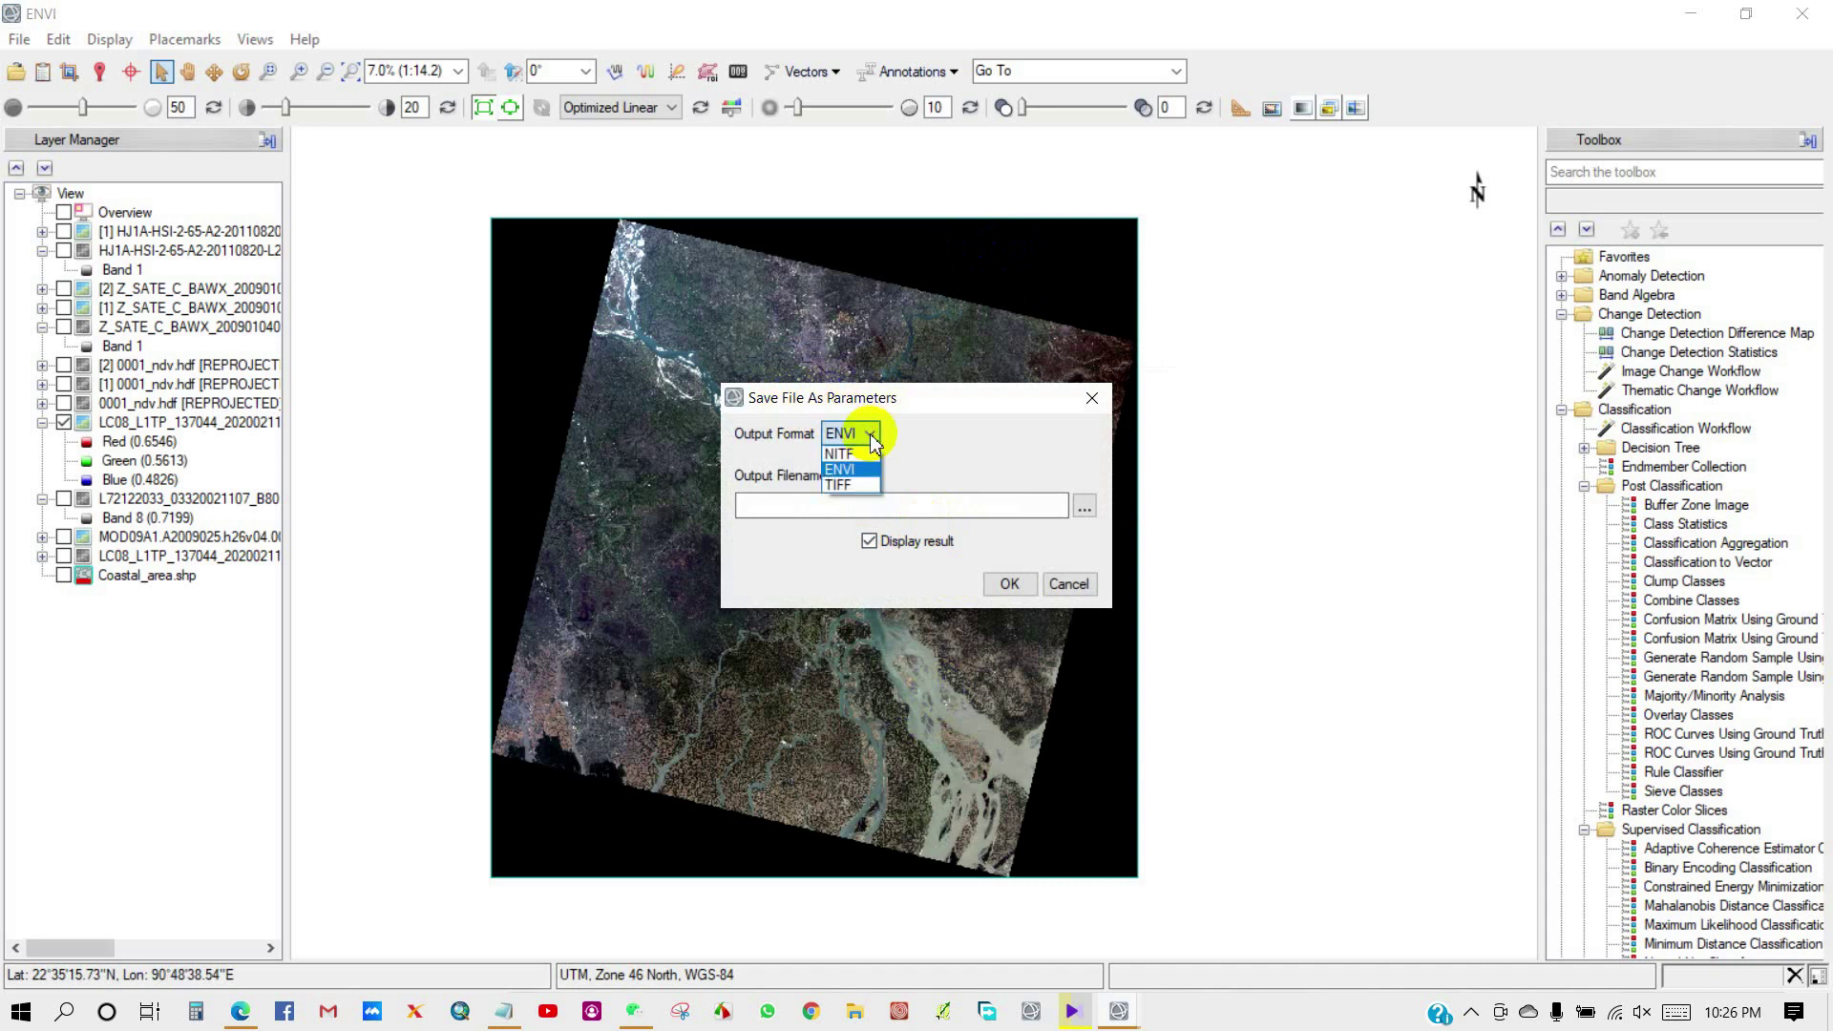
{"action": "left_click", "coordinate": [840, 453]}
{"action": "left_click", "coordinate": [876, 436]}
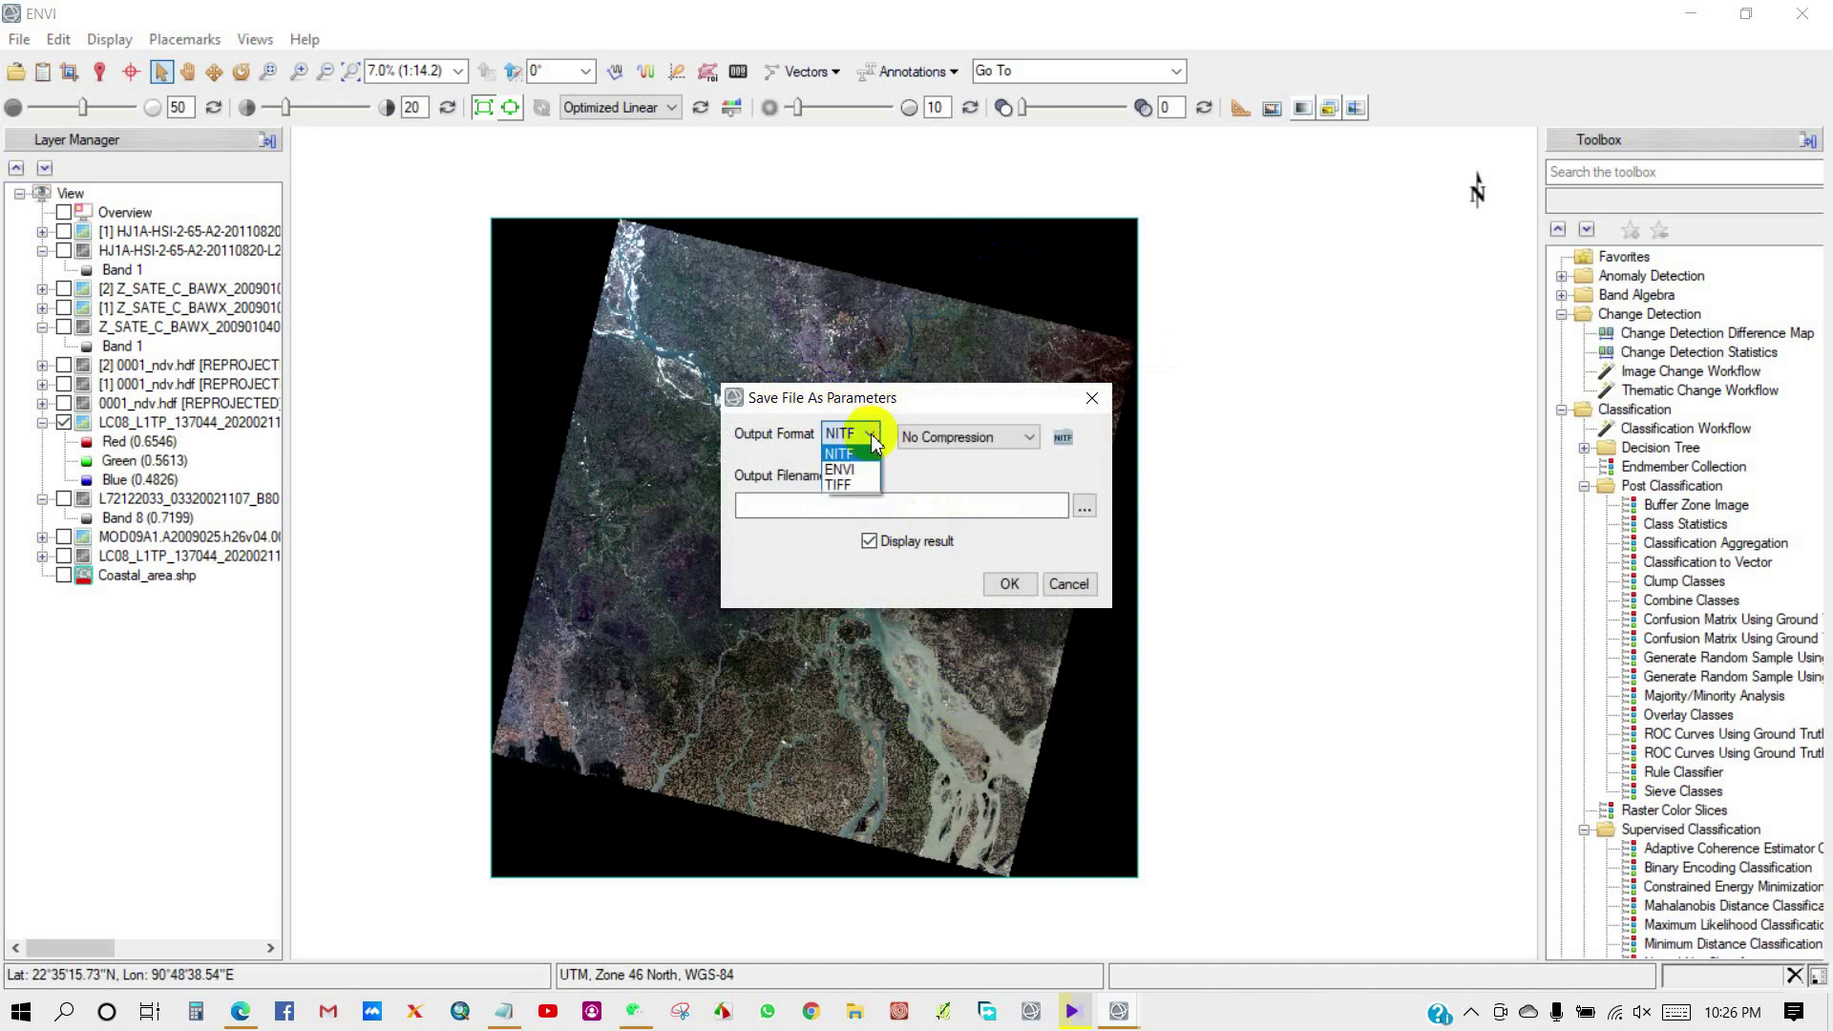
{"action": "left_click", "coordinate": [850, 467]}
{"action": "left_click", "coordinate": [869, 433]}
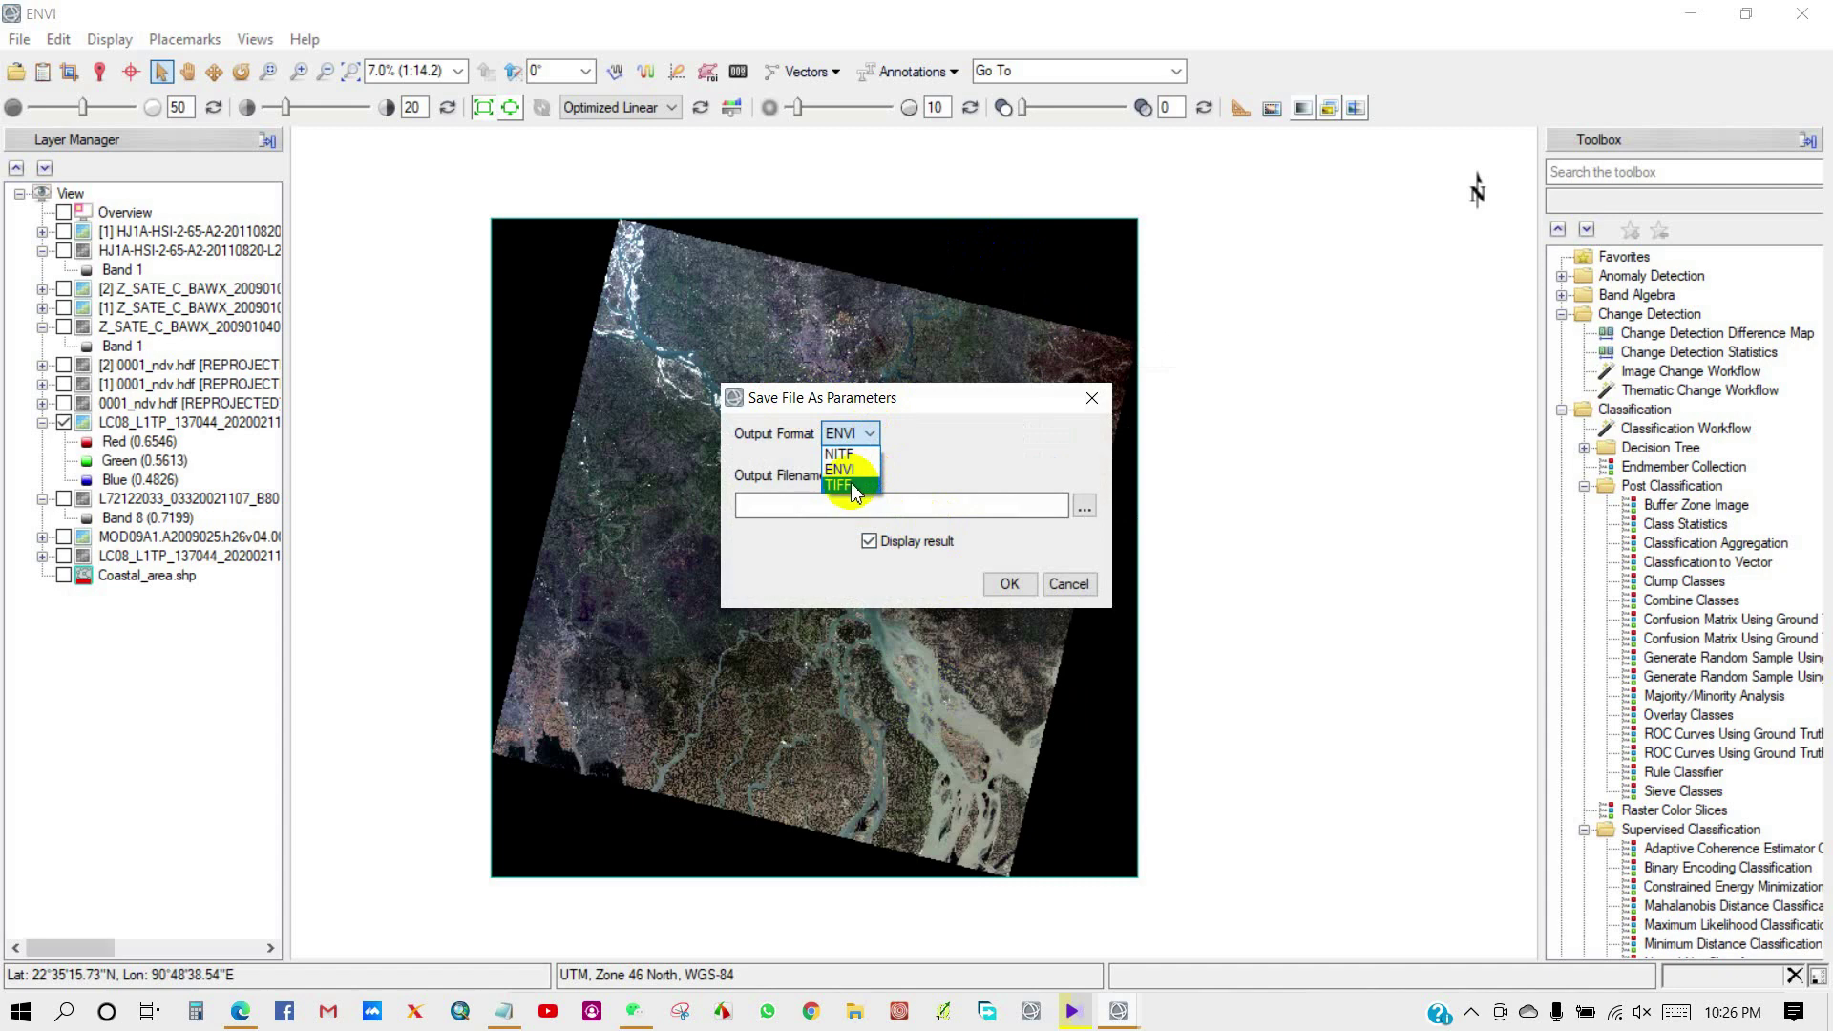
{"action": "left_click", "coordinate": [845, 481]}
{"action": "left_click", "coordinate": [874, 439]}
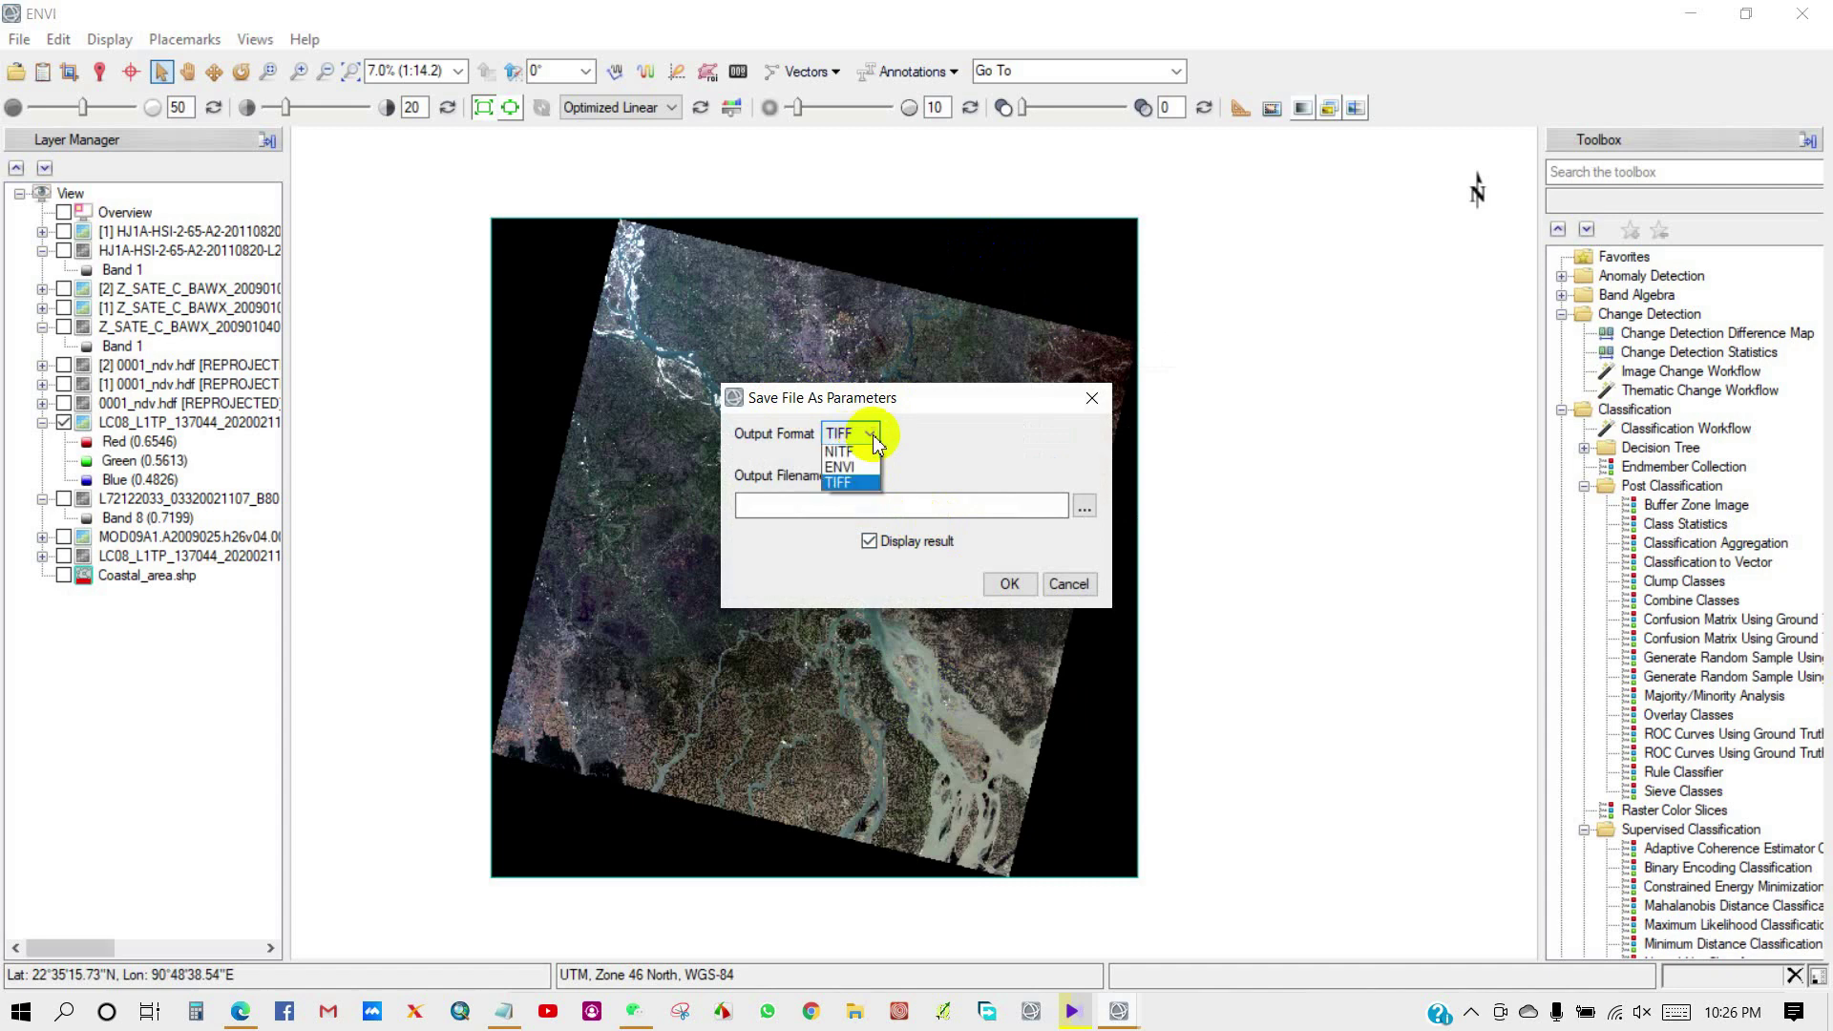
{"action": "left_click", "coordinate": [850, 469]}
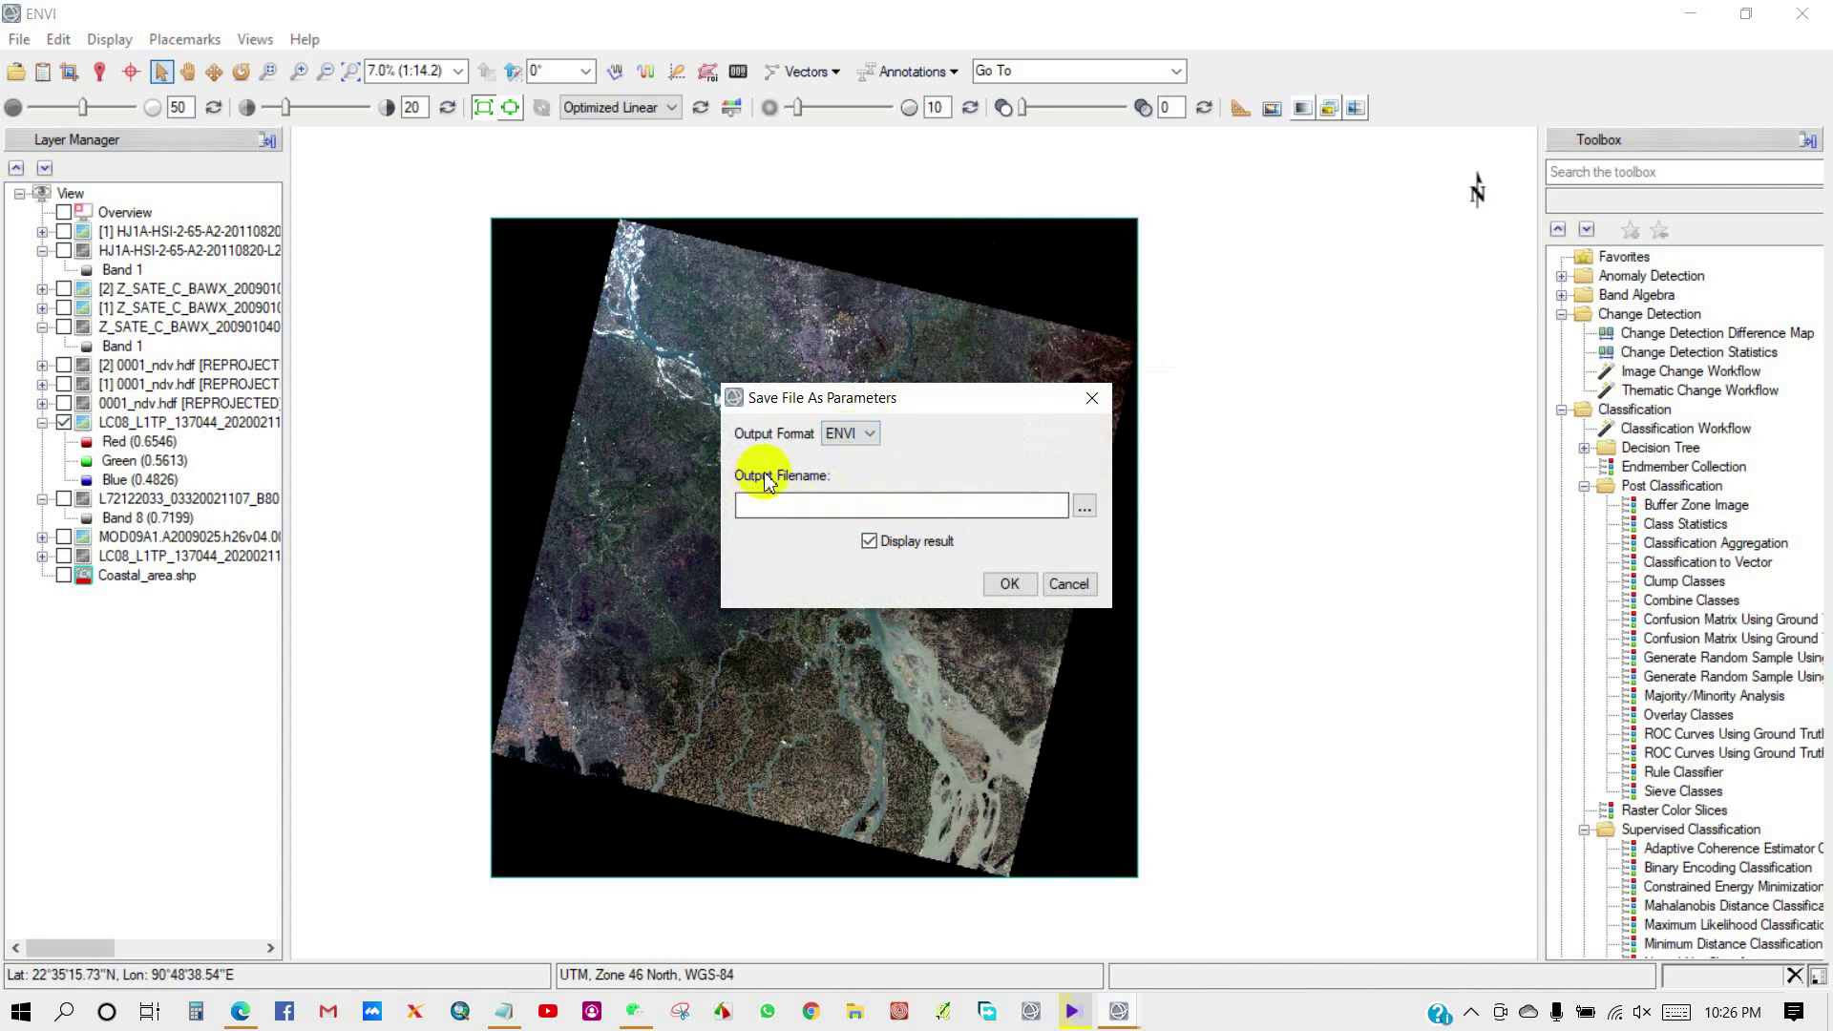
{"action": "left_click", "coordinate": [1085, 510]}
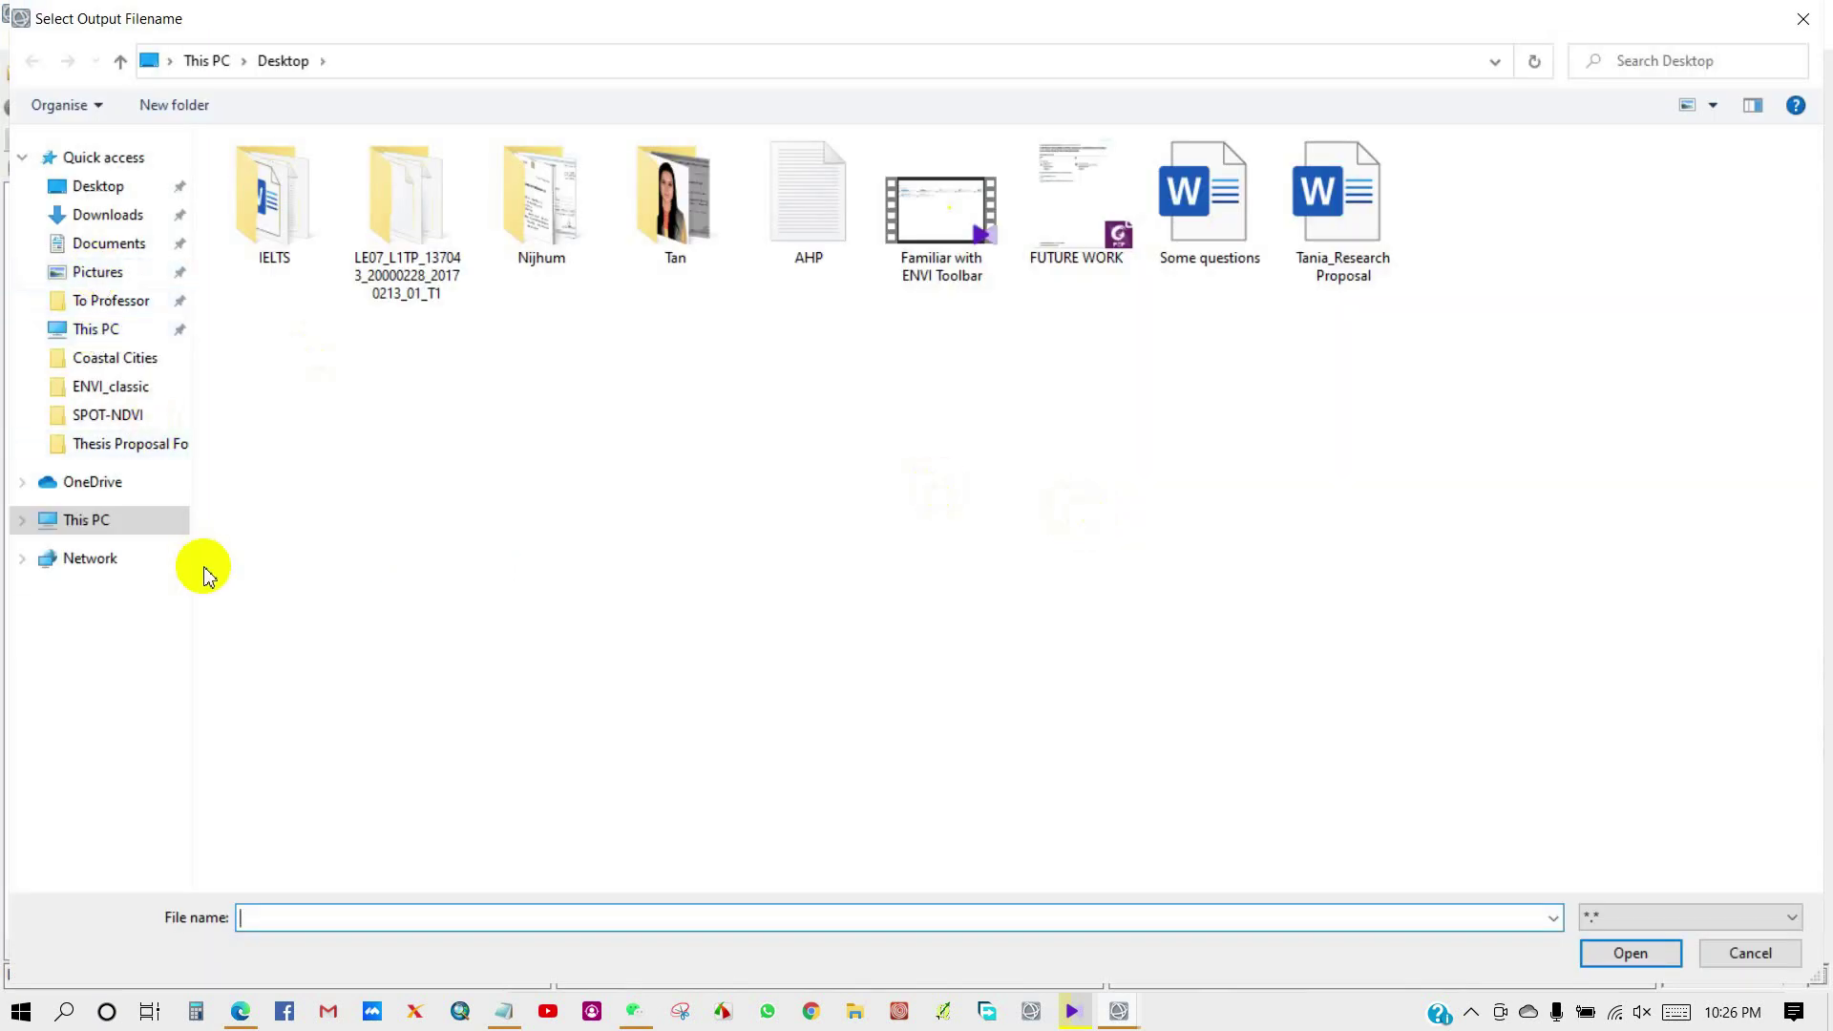
Step: Create a new folder named output inside ENVI_classic
{"action": "left_click", "coordinate": [99, 393]}
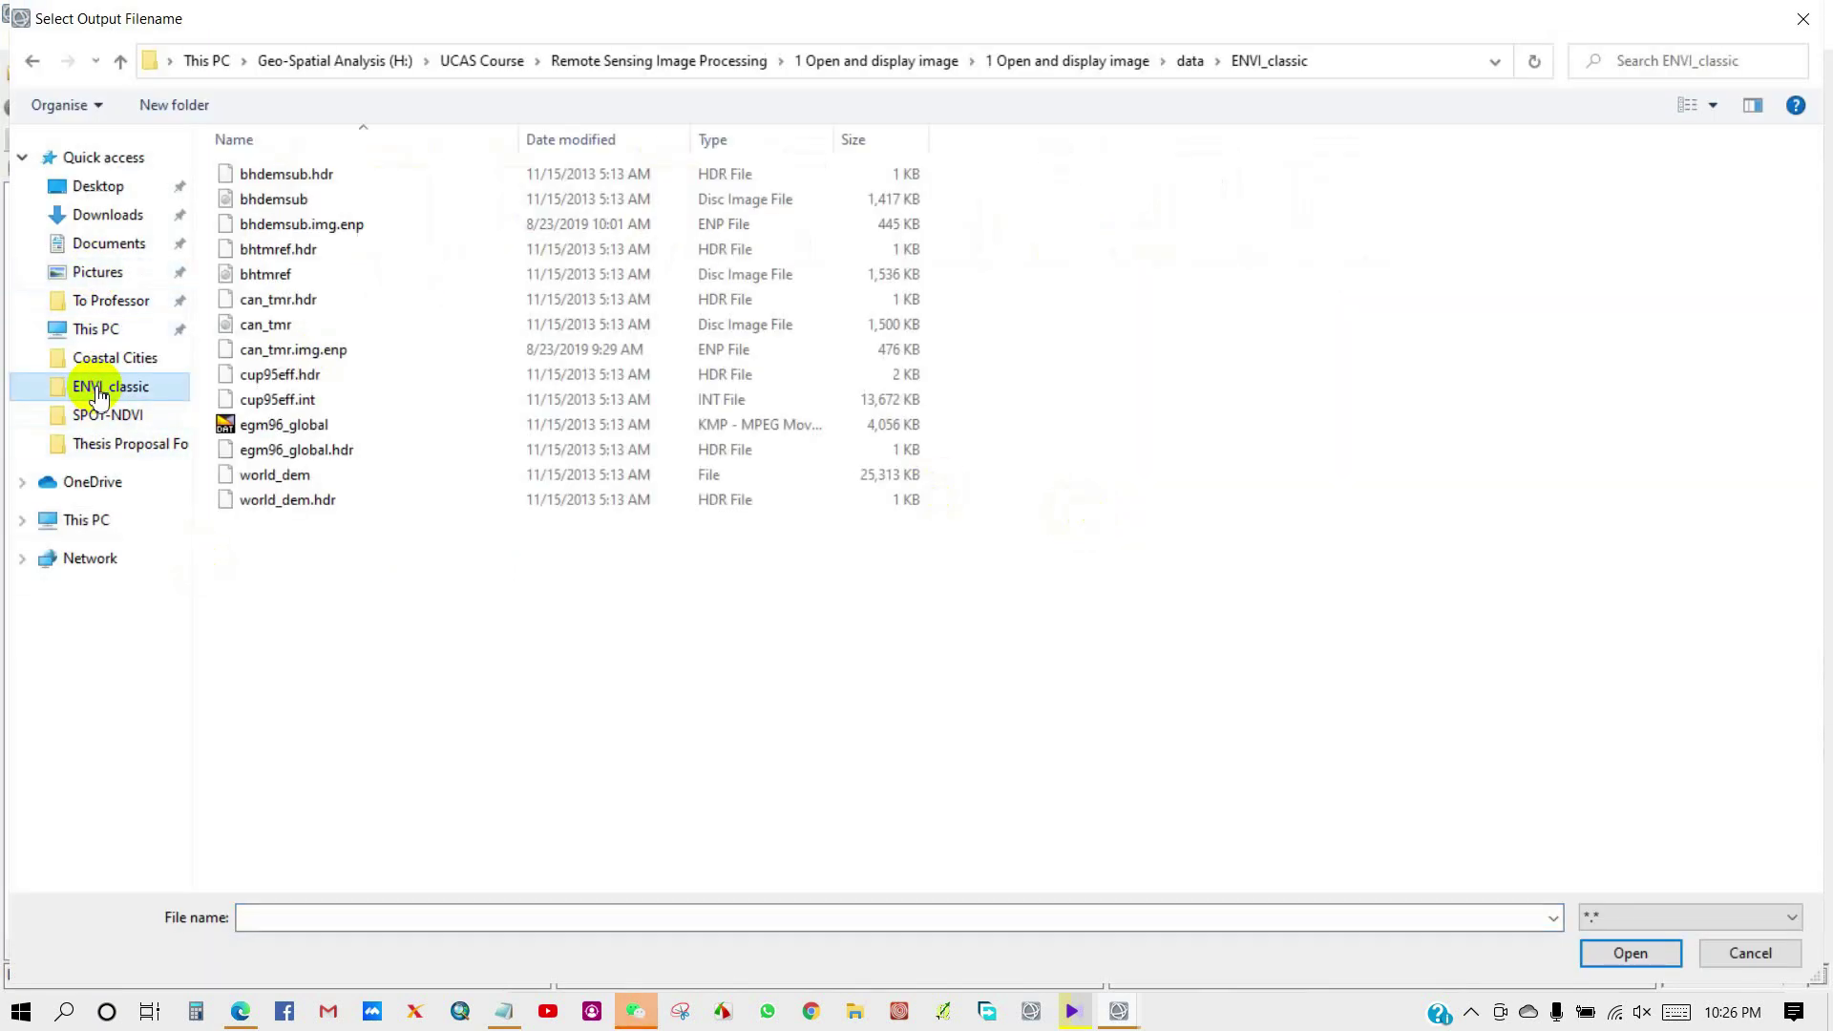
{"action": "left_click", "coordinate": [174, 105]}
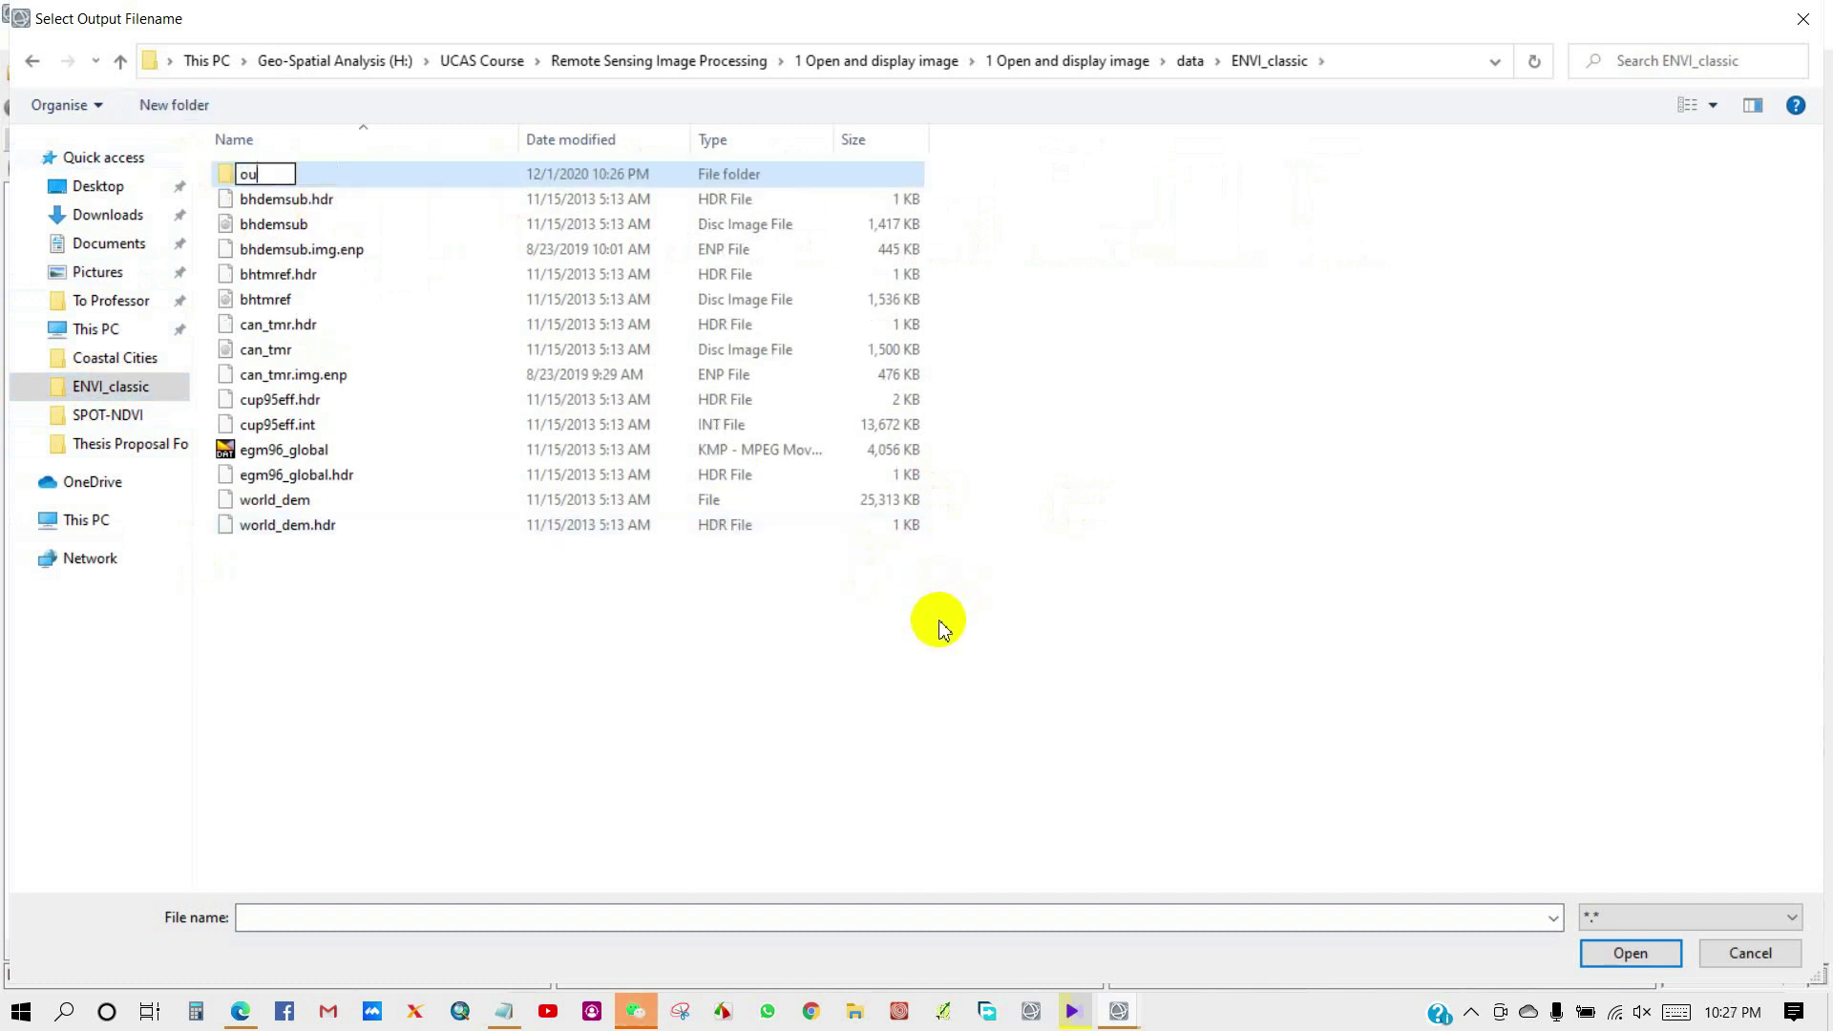
{"action": "left_click", "coordinate": [833, 611]}
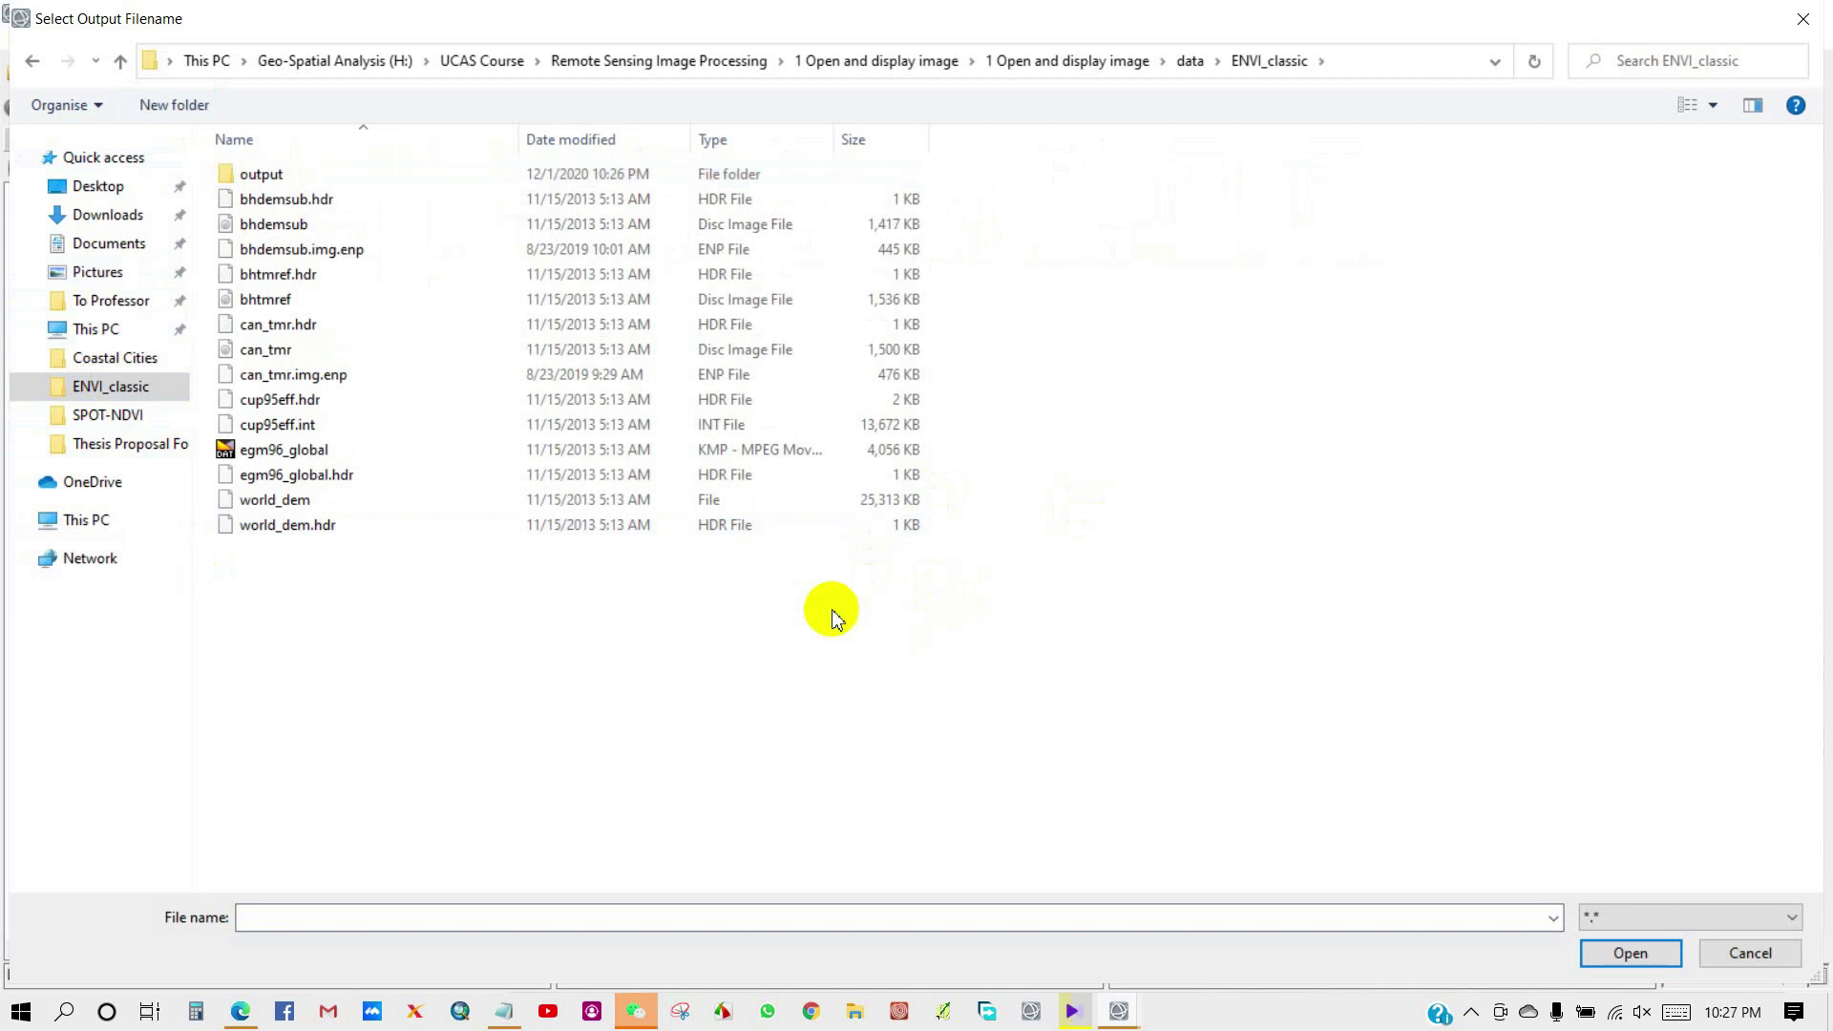
Step: Set the output filename to ff inside the new output folder
{"action": "double_click", "coordinate": [277, 175]}
{"action": "left_click", "coordinate": [378, 920]}
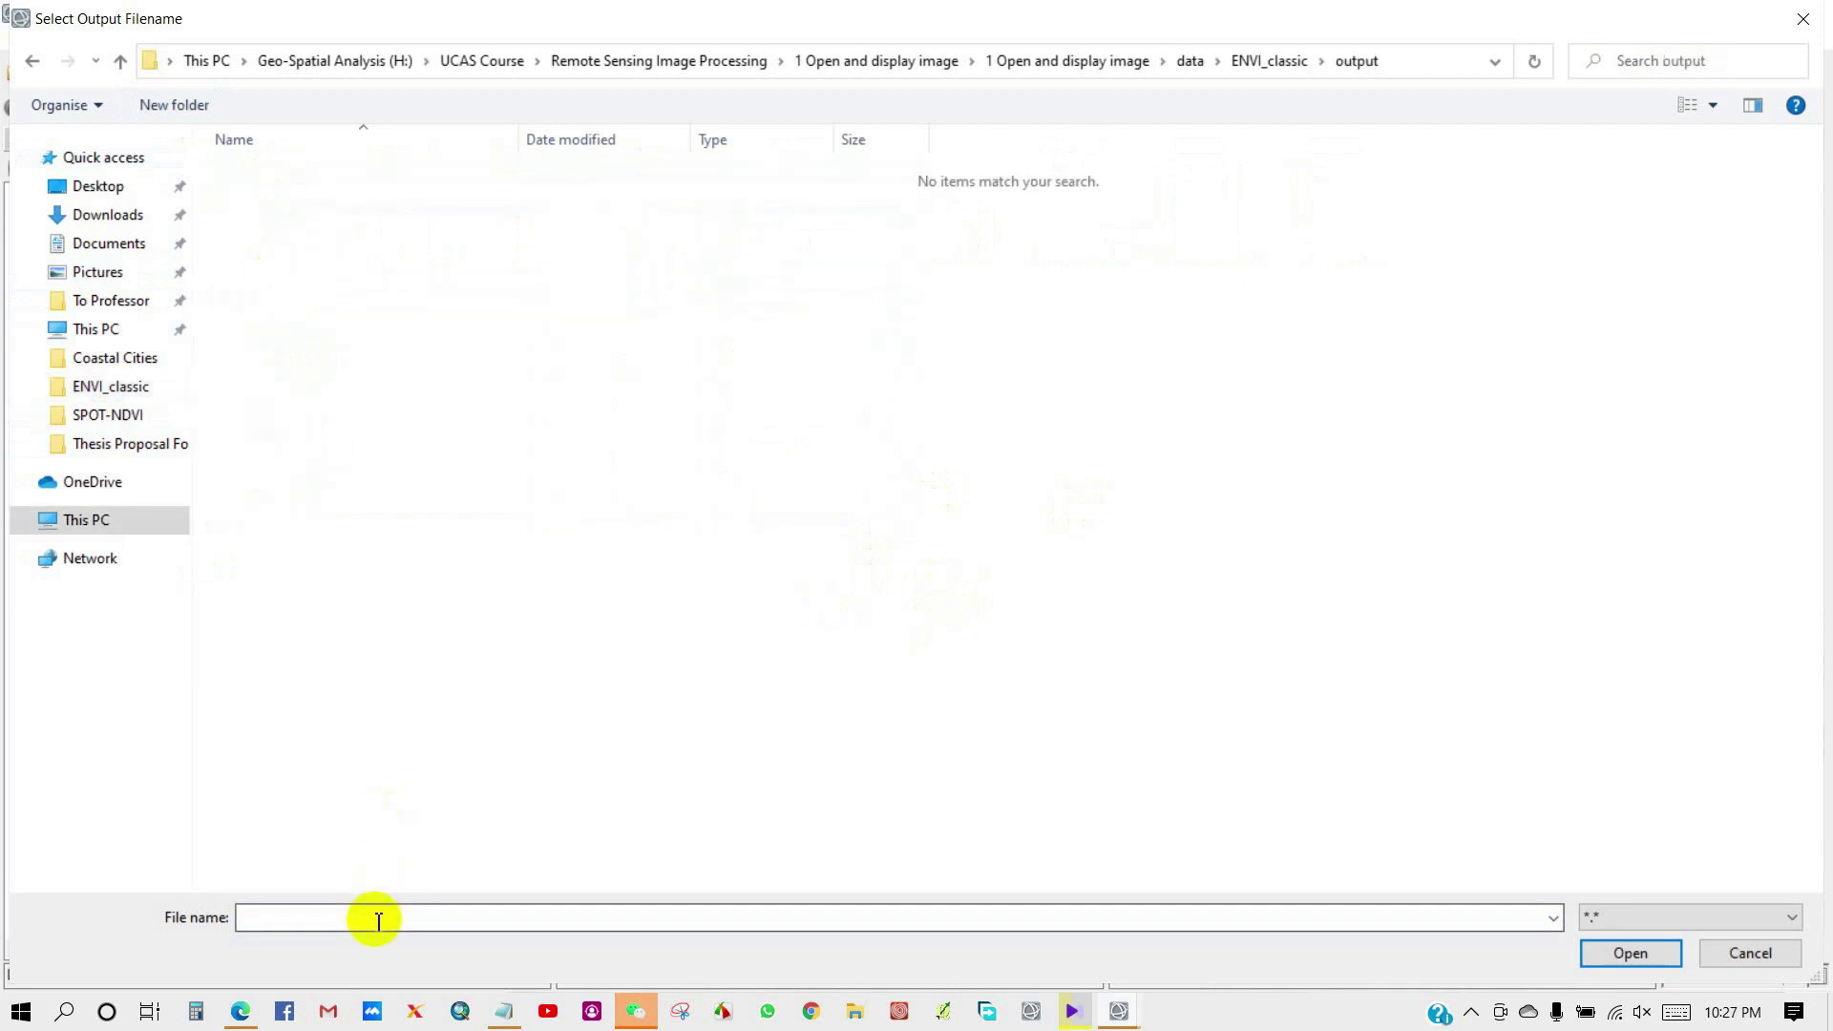
{"action": "type", "text": "ff"}
{"action": "left_click", "coordinate": [1630, 952]}
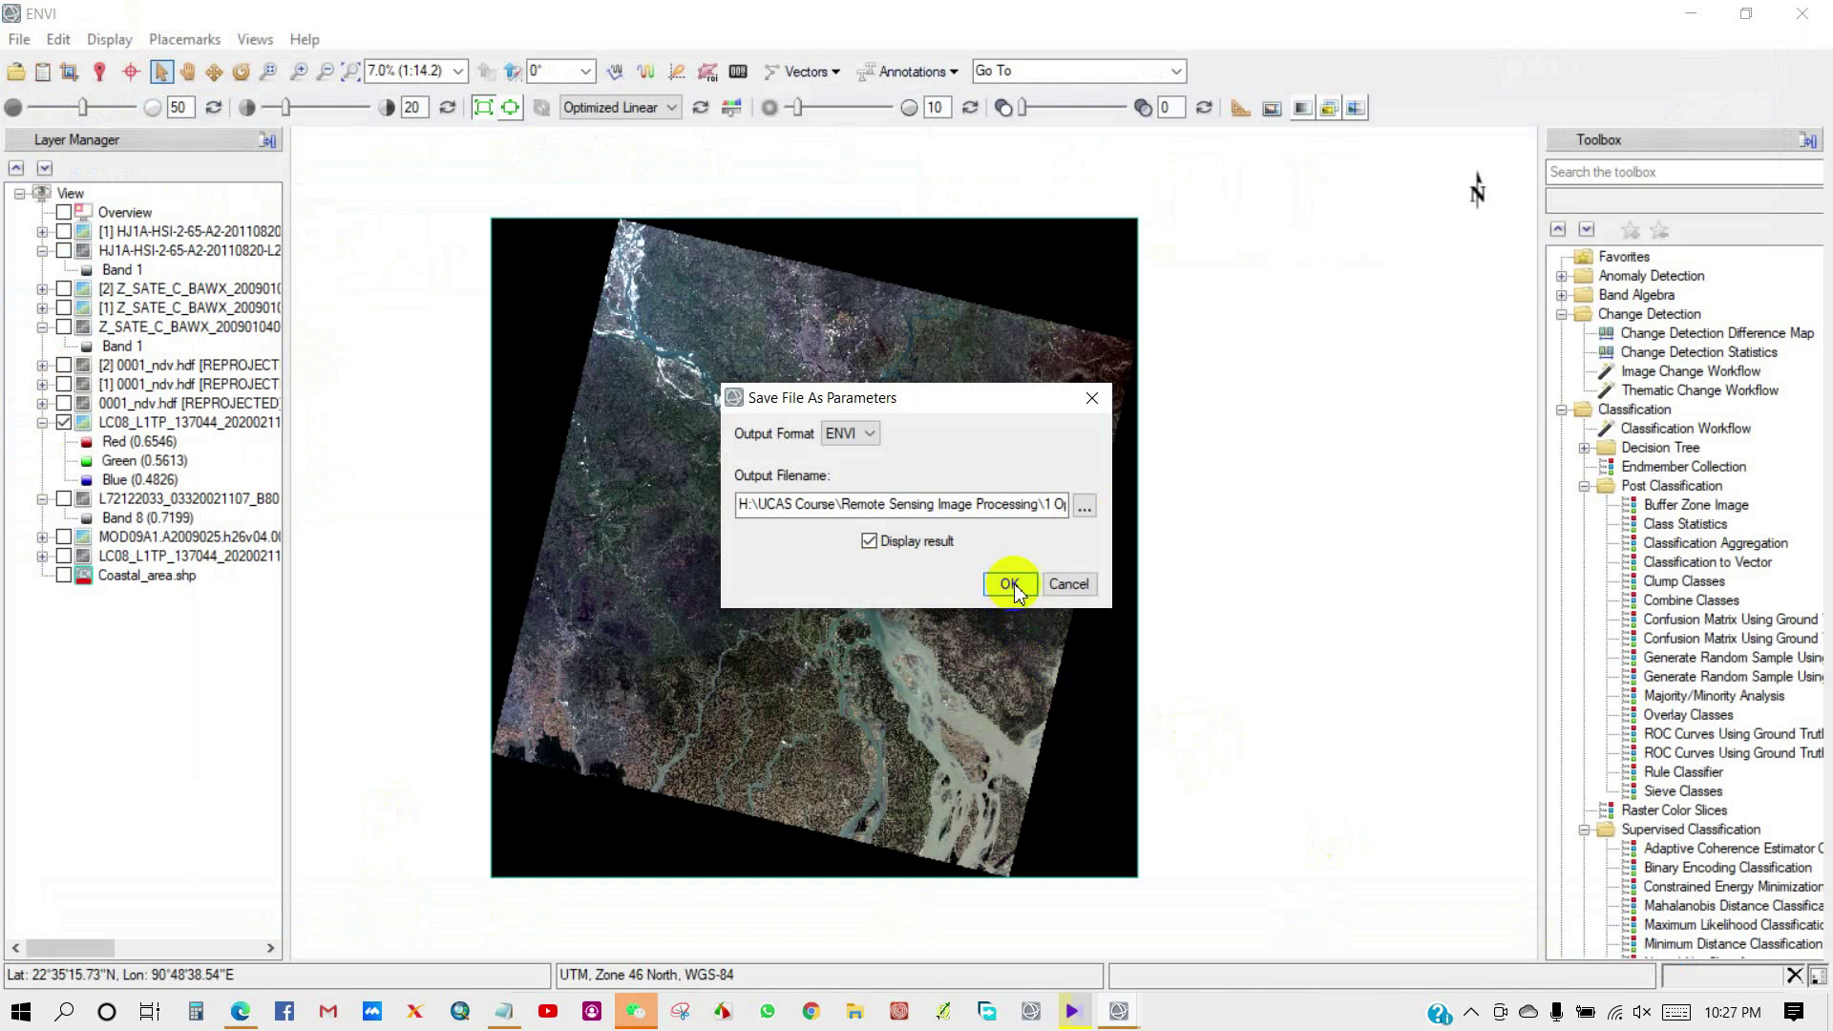
Step: Save the LC08 image as ff.dat and briefly check the Data Manager
{"action": "left_click", "coordinate": [1010, 583]}
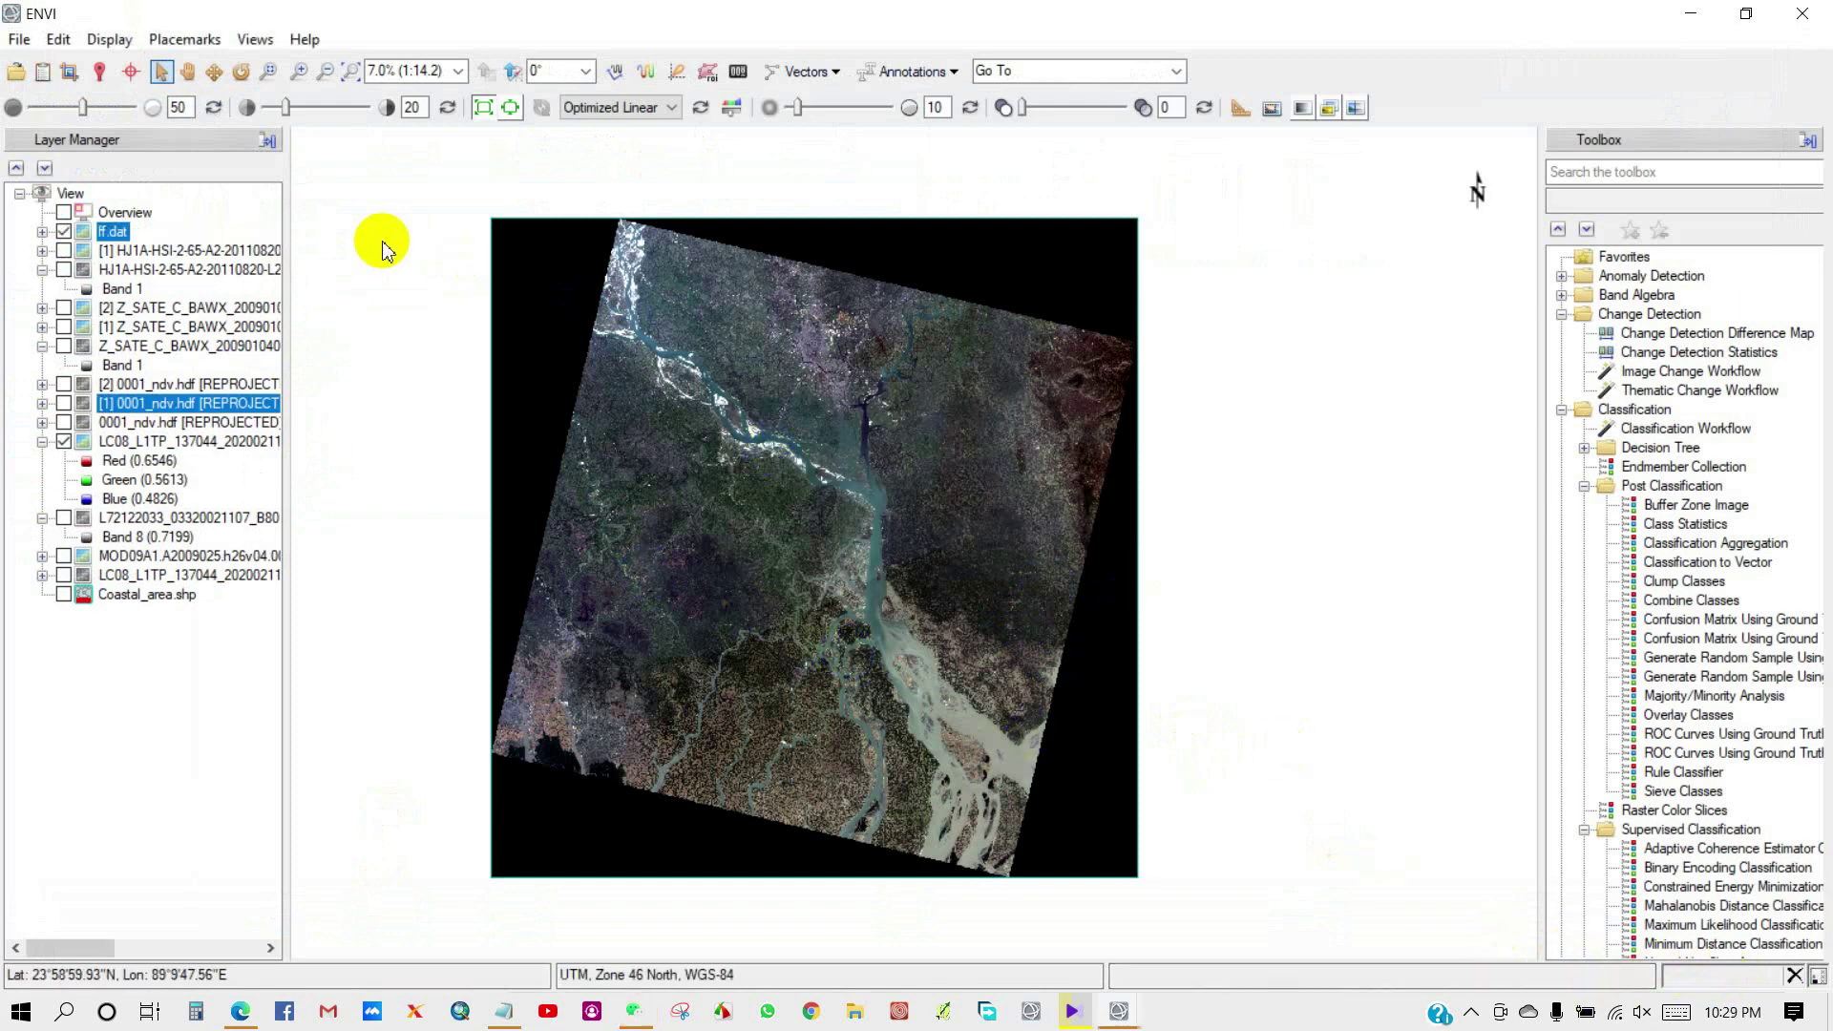
{"action": "left_click", "coordinate": [43, 74]}
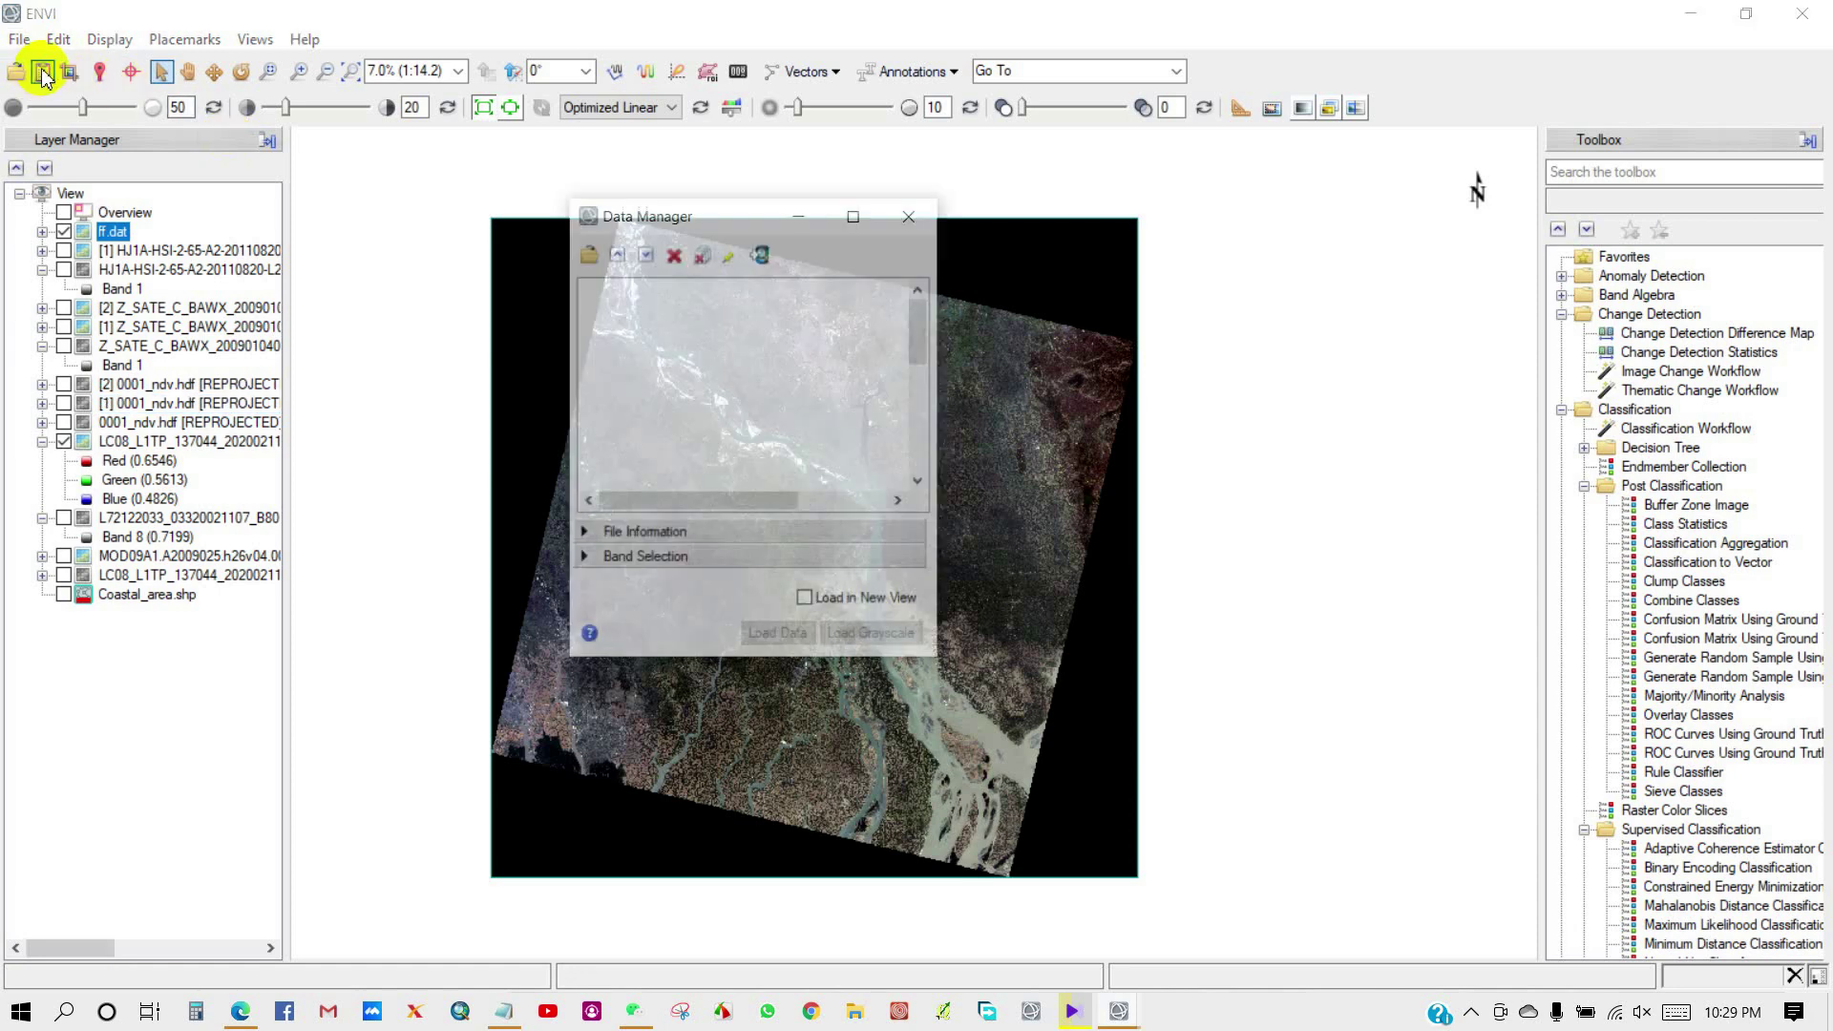
{"action": "left_click", "coordinate": [910, 212]}
{"action": "left_click", "coordinate": [19, 39]}
{"action": "mouse_move", "coordinate": [112, 350]}
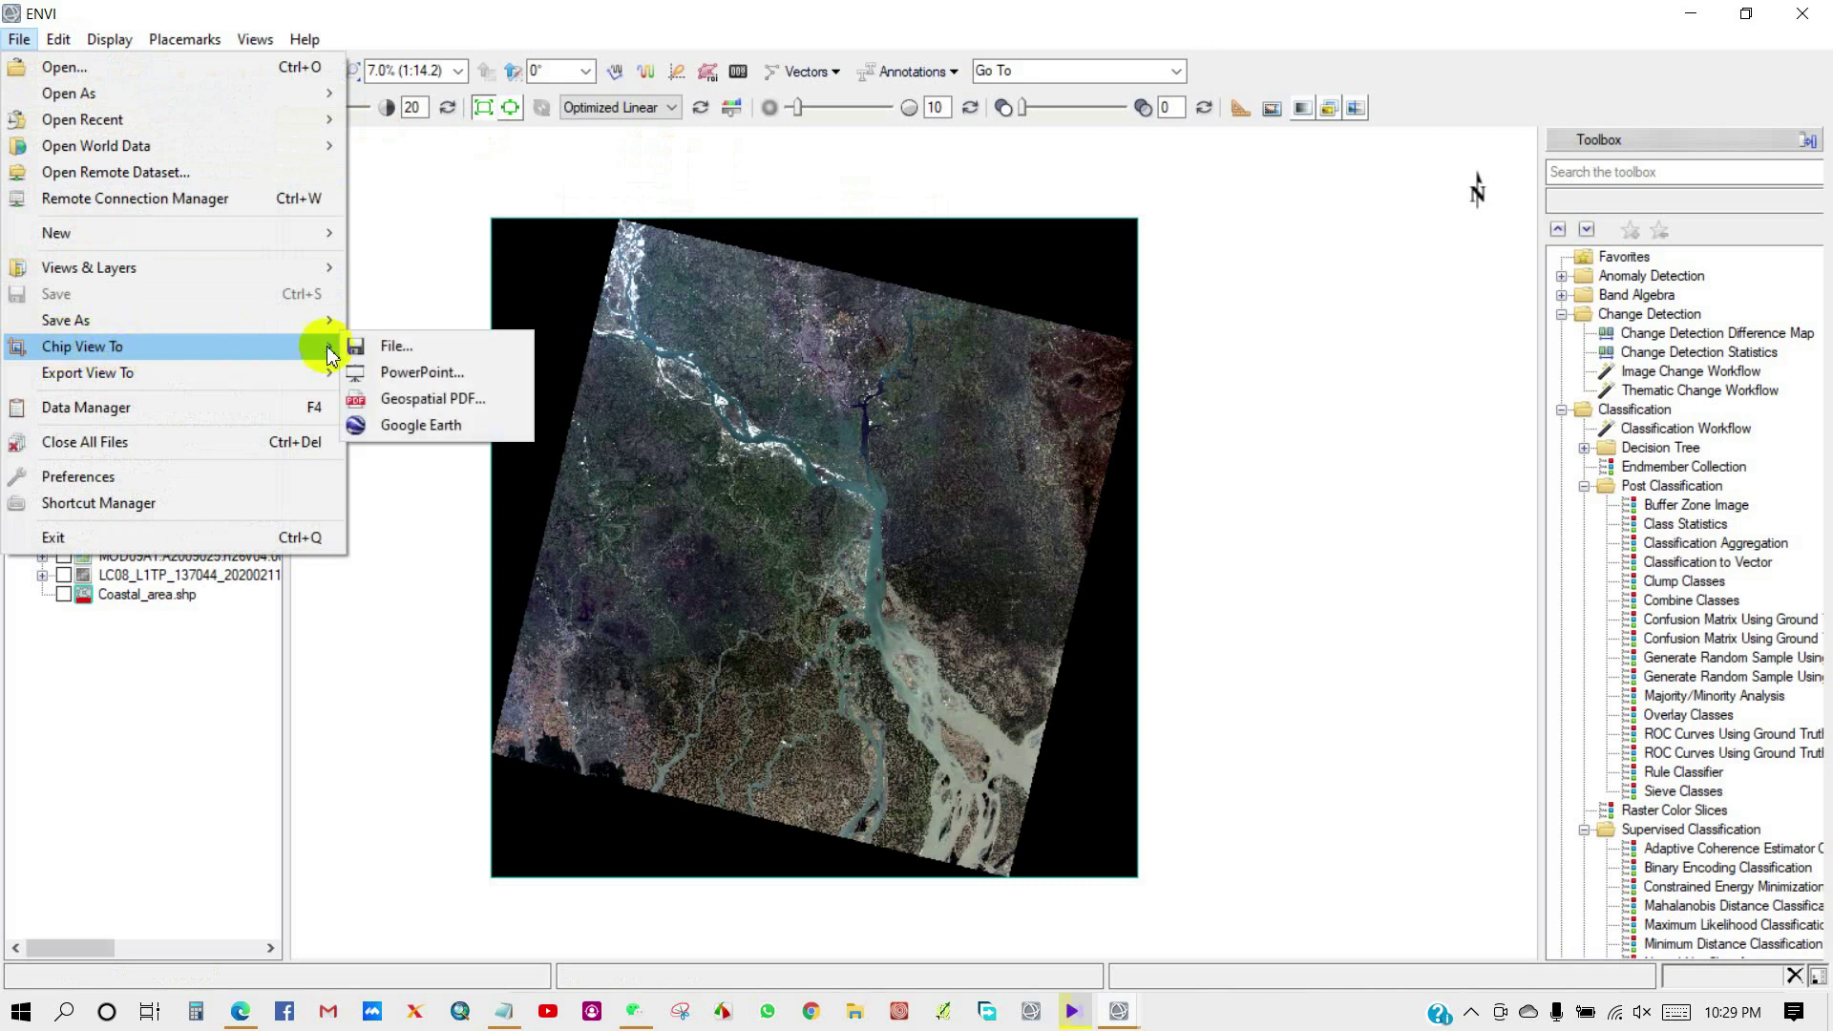
Step: Chip the view to a file with JPEG output format and browse for its save location
{"action": "left_click", "coordinate": [382, 345]}
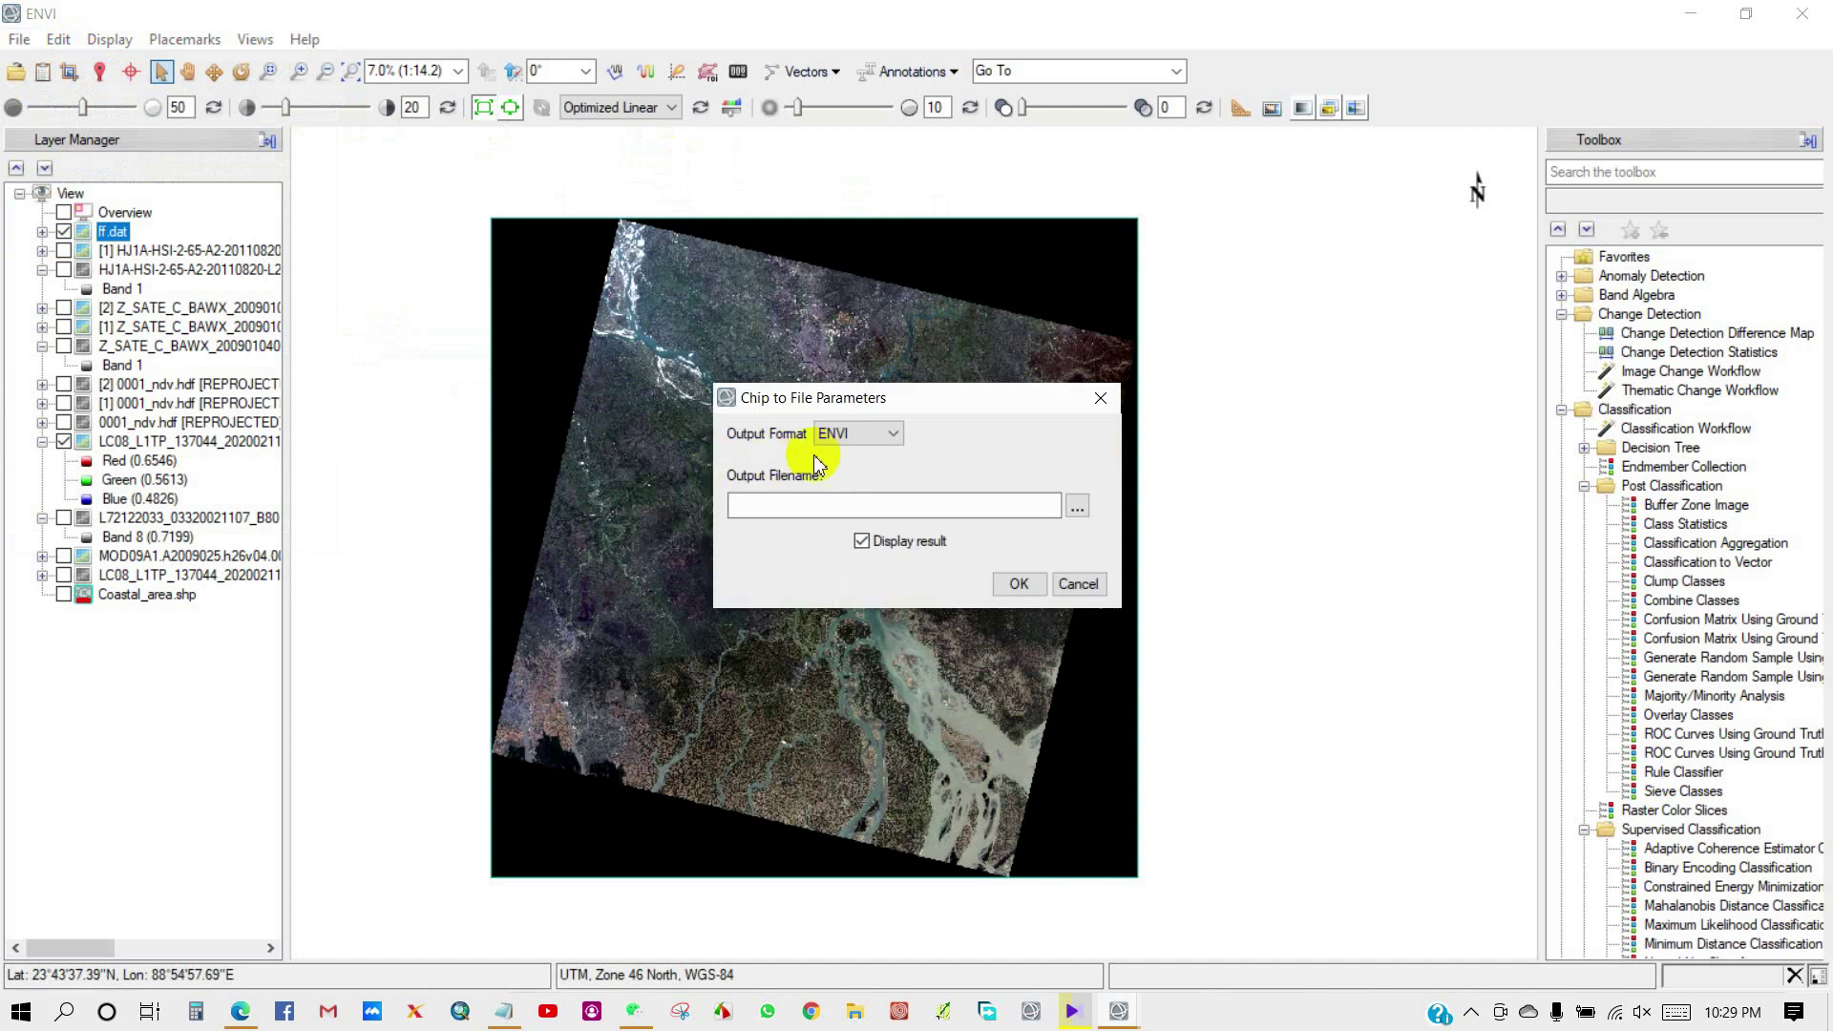
{"action": "left_click", "coordinate": [898, 432]}
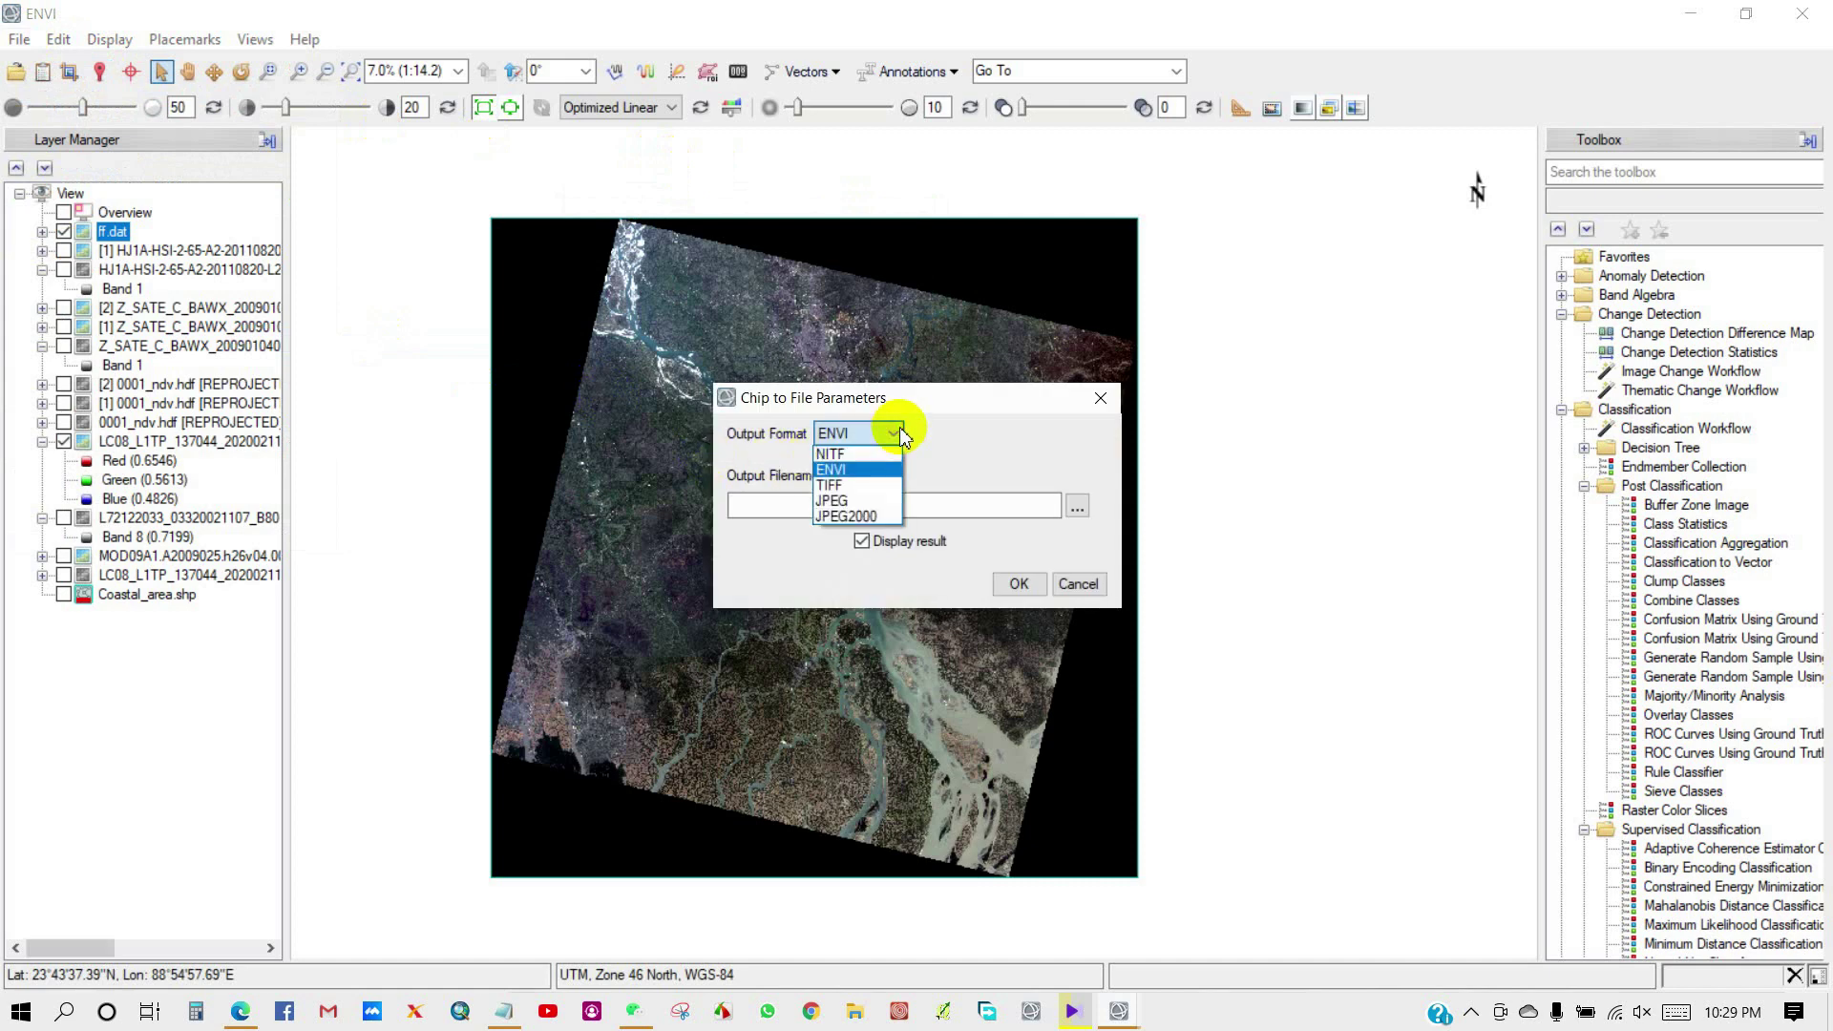
{"action": "left_click", "coordinate": [844, 503]}
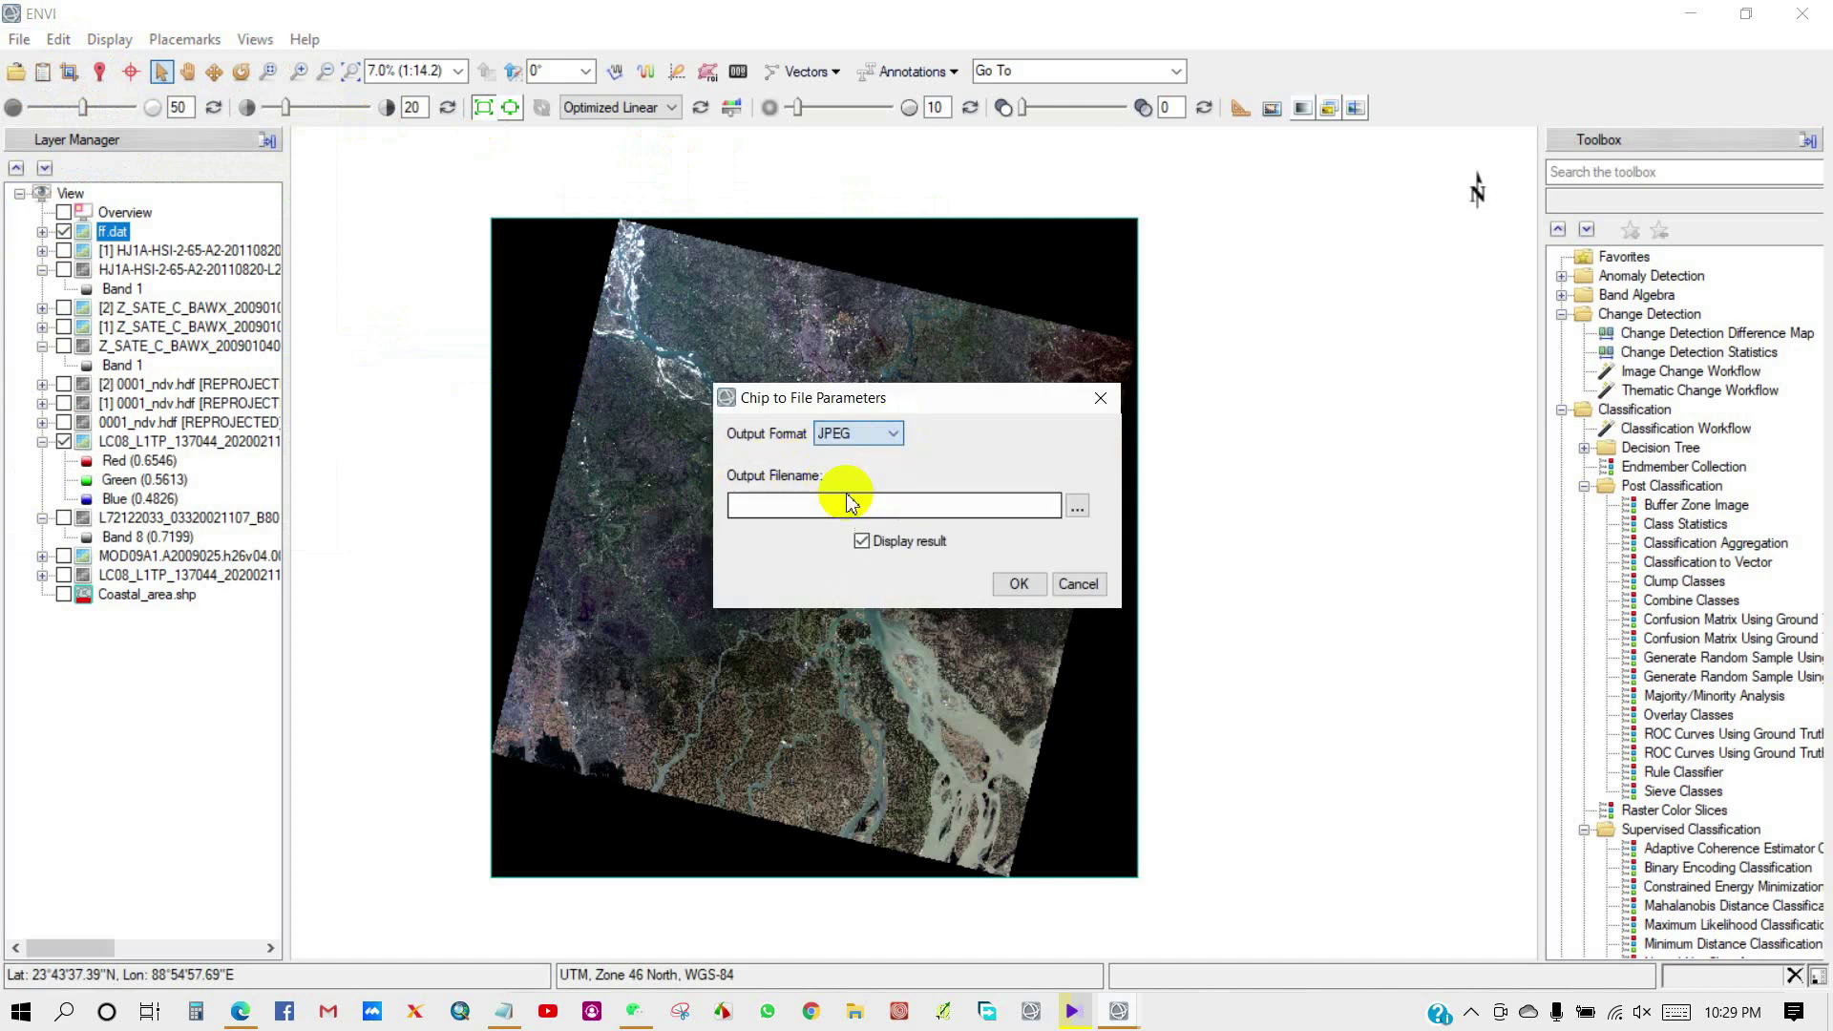
{"action": "left_click", "coordinate": [1077, 507]}
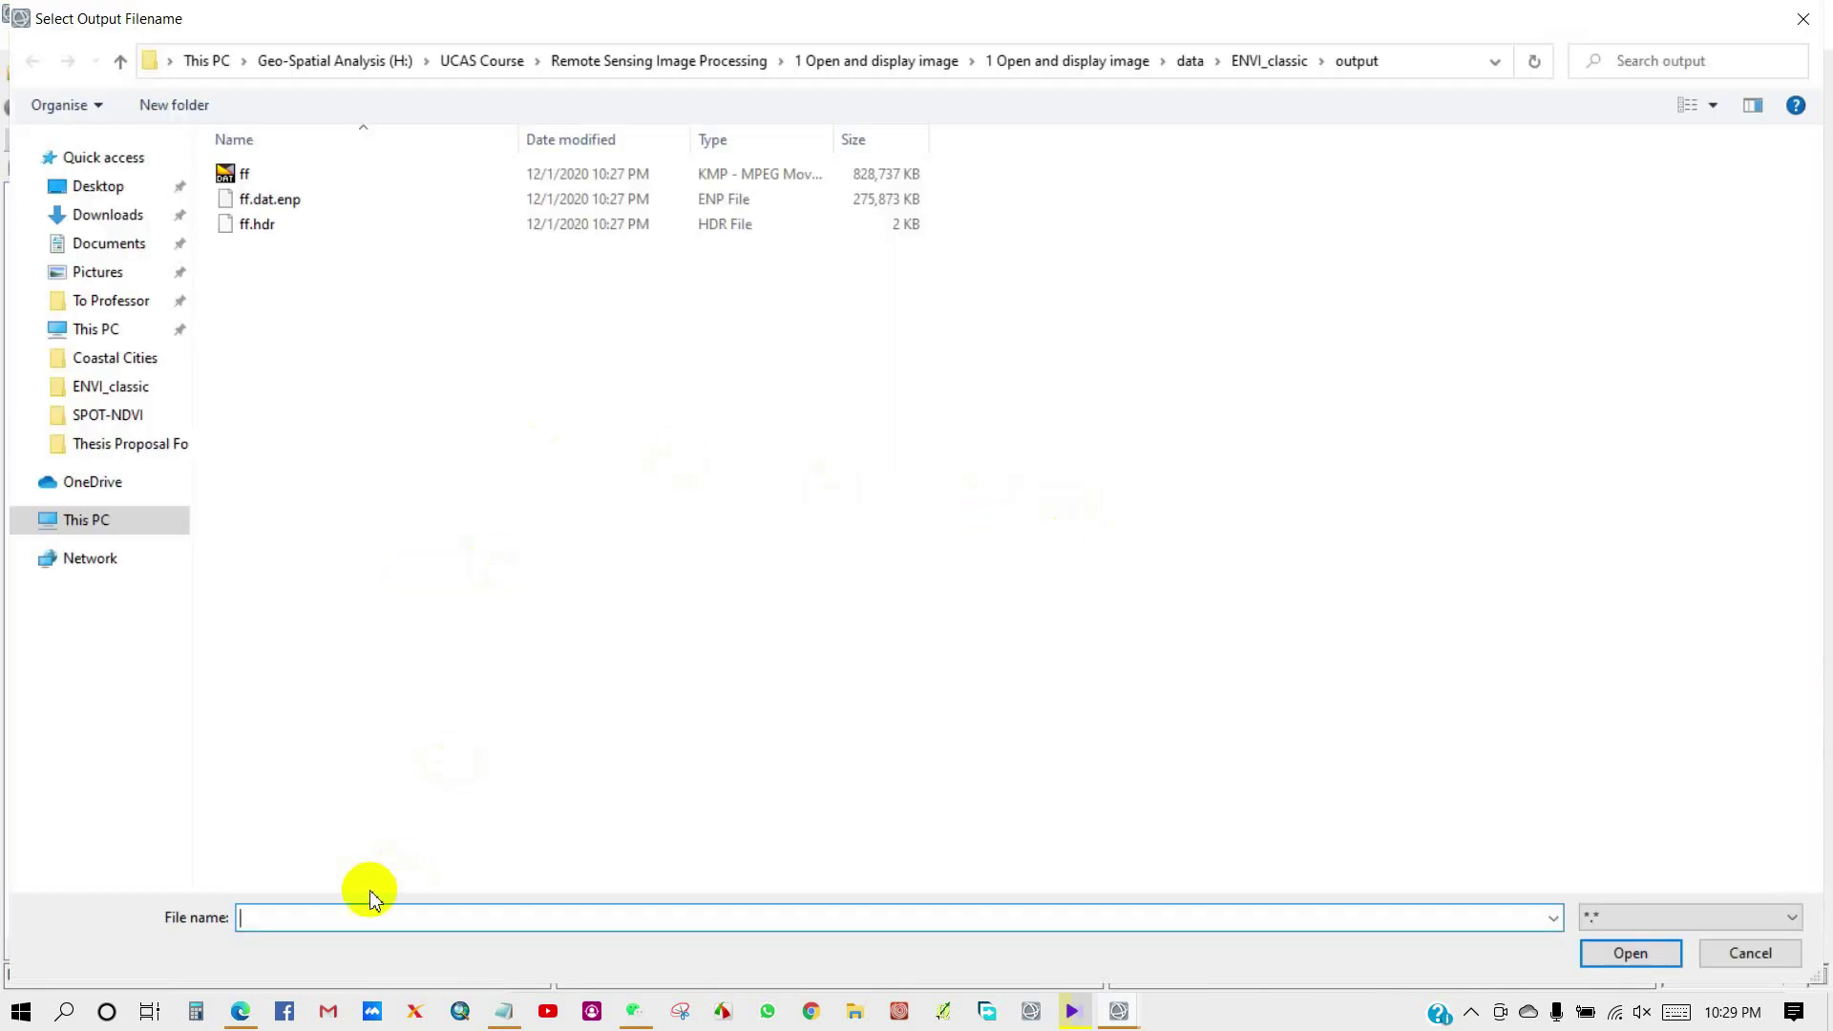
Step: Name the chip dfd and save the view as dfd.jpg
{"action": "type", "text": "dfd"}
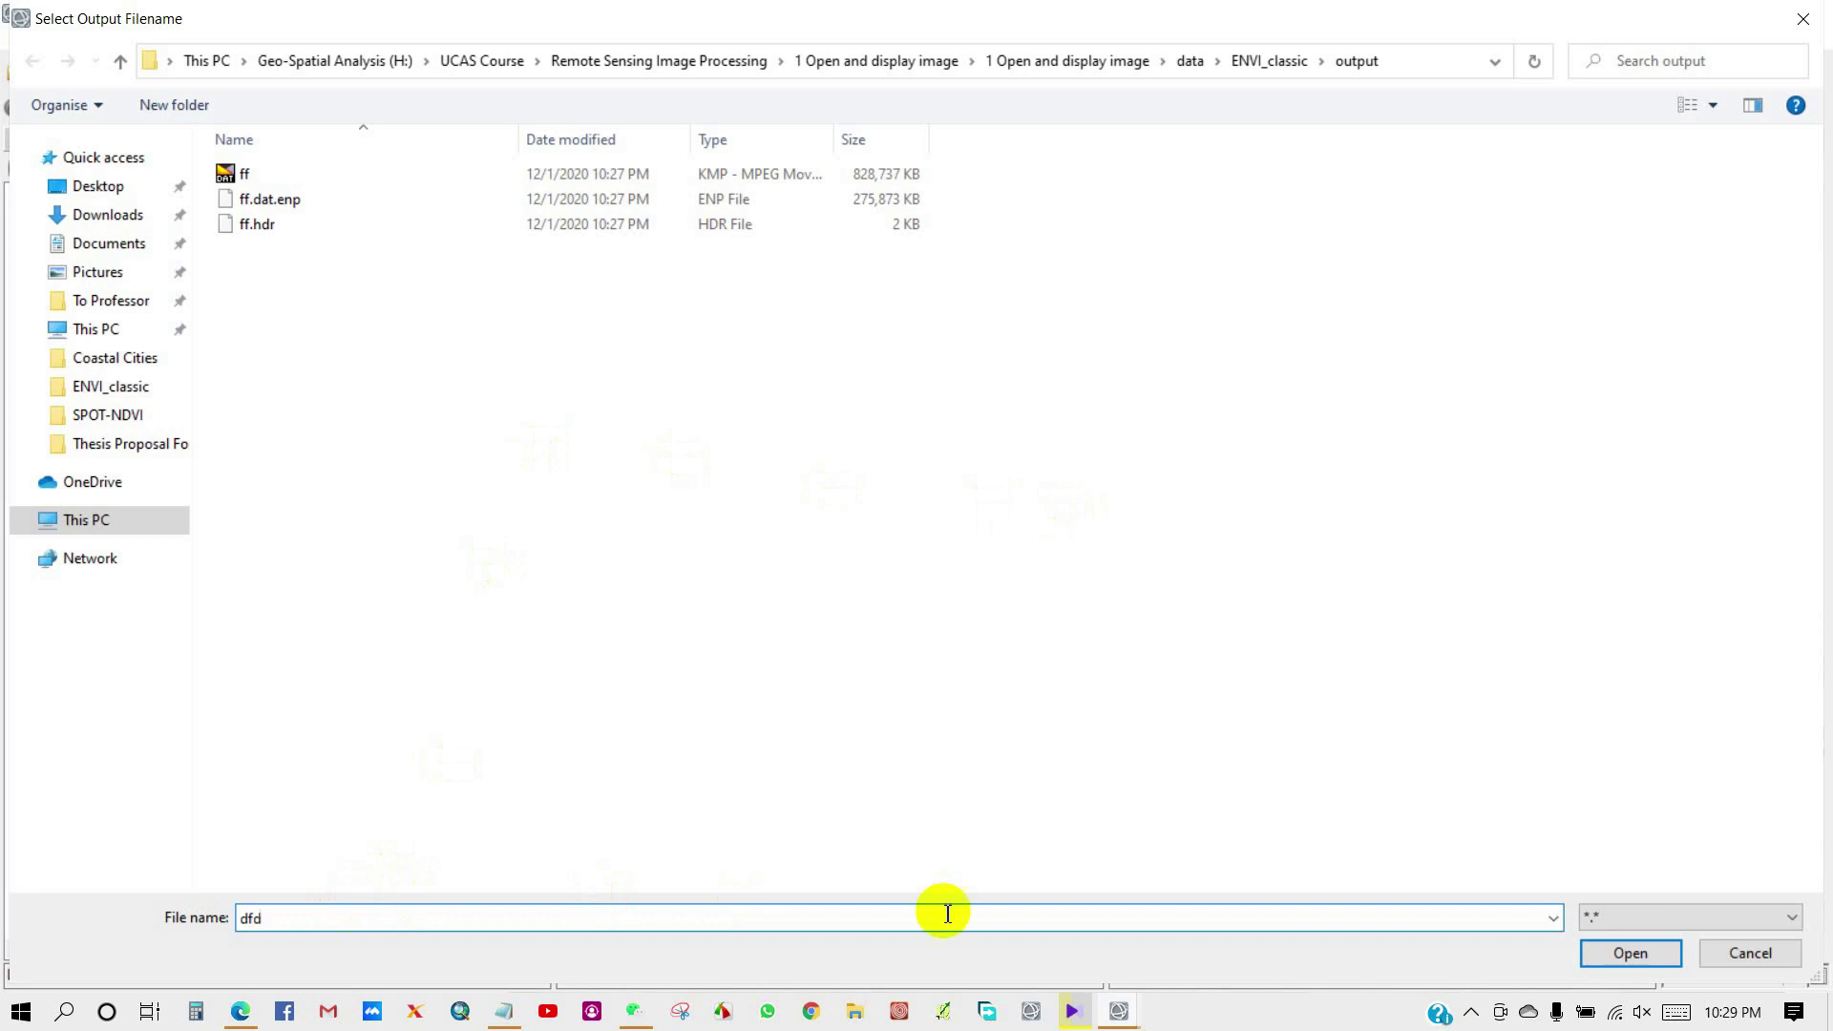
{"action": "left_click", "coordinate": [1624, 953]}
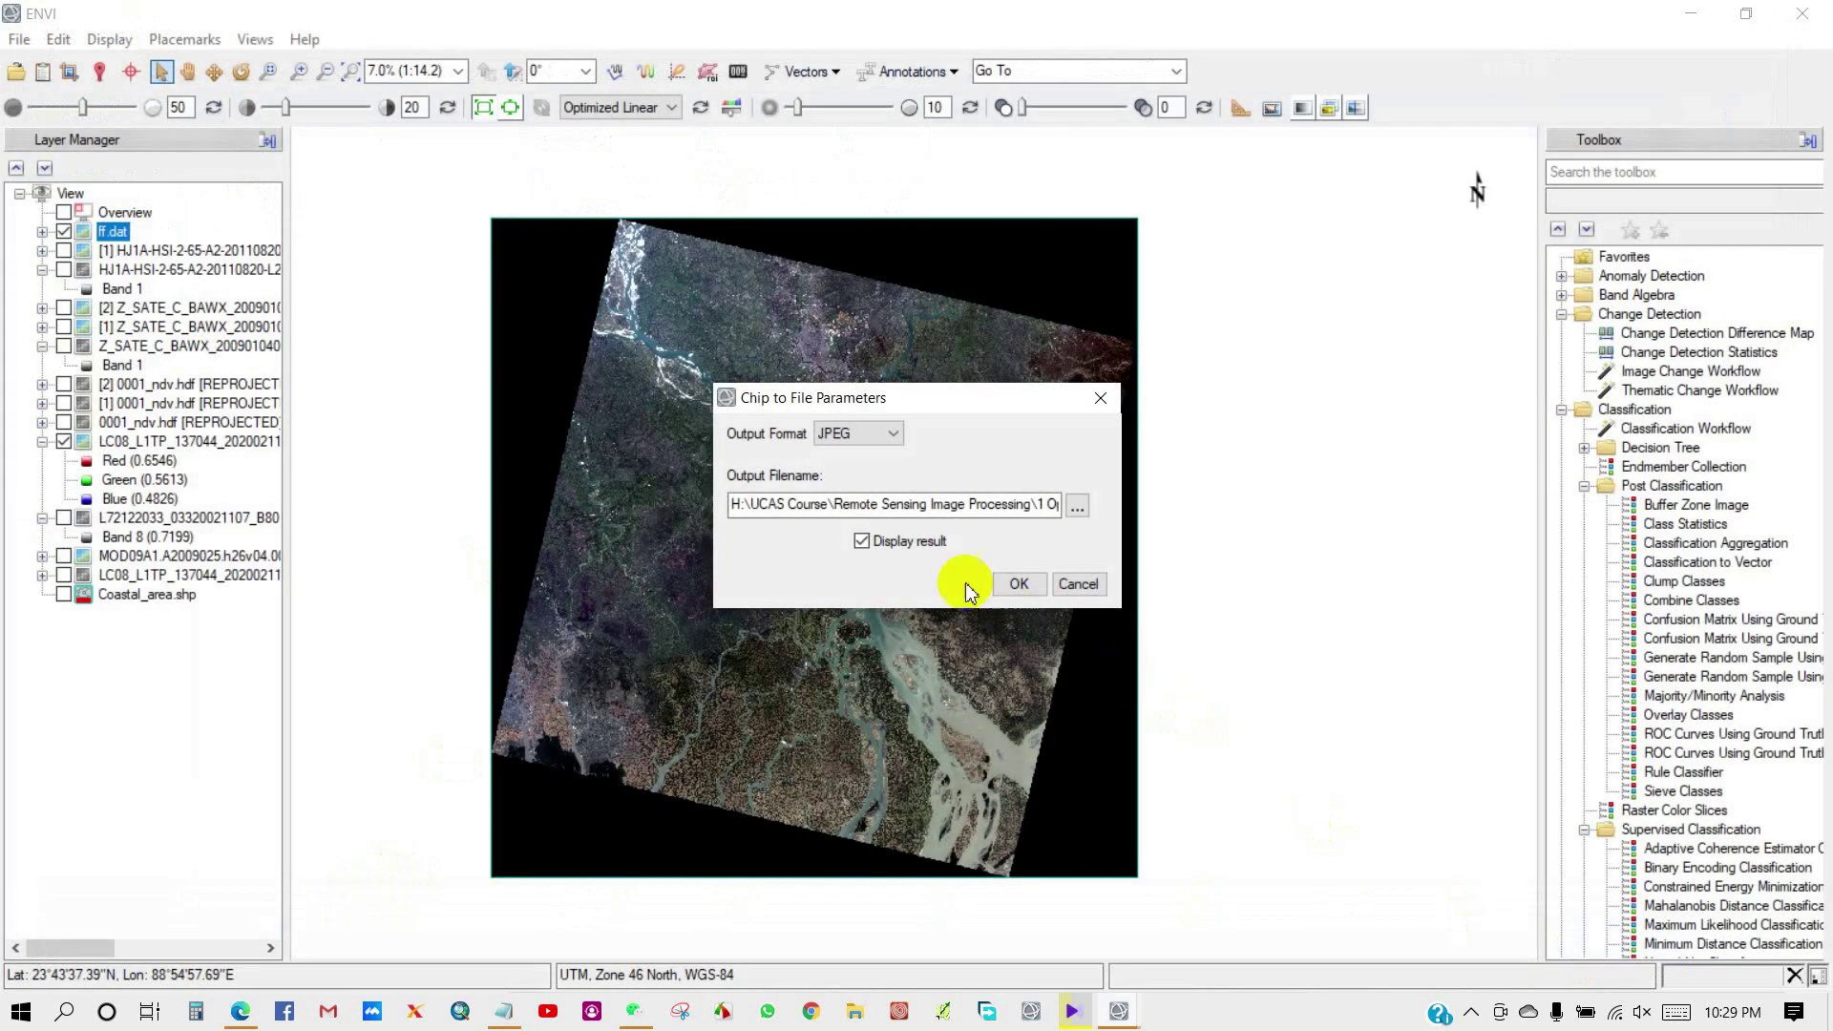
{"action": "left_click", "coordinate": [1018, 584]}
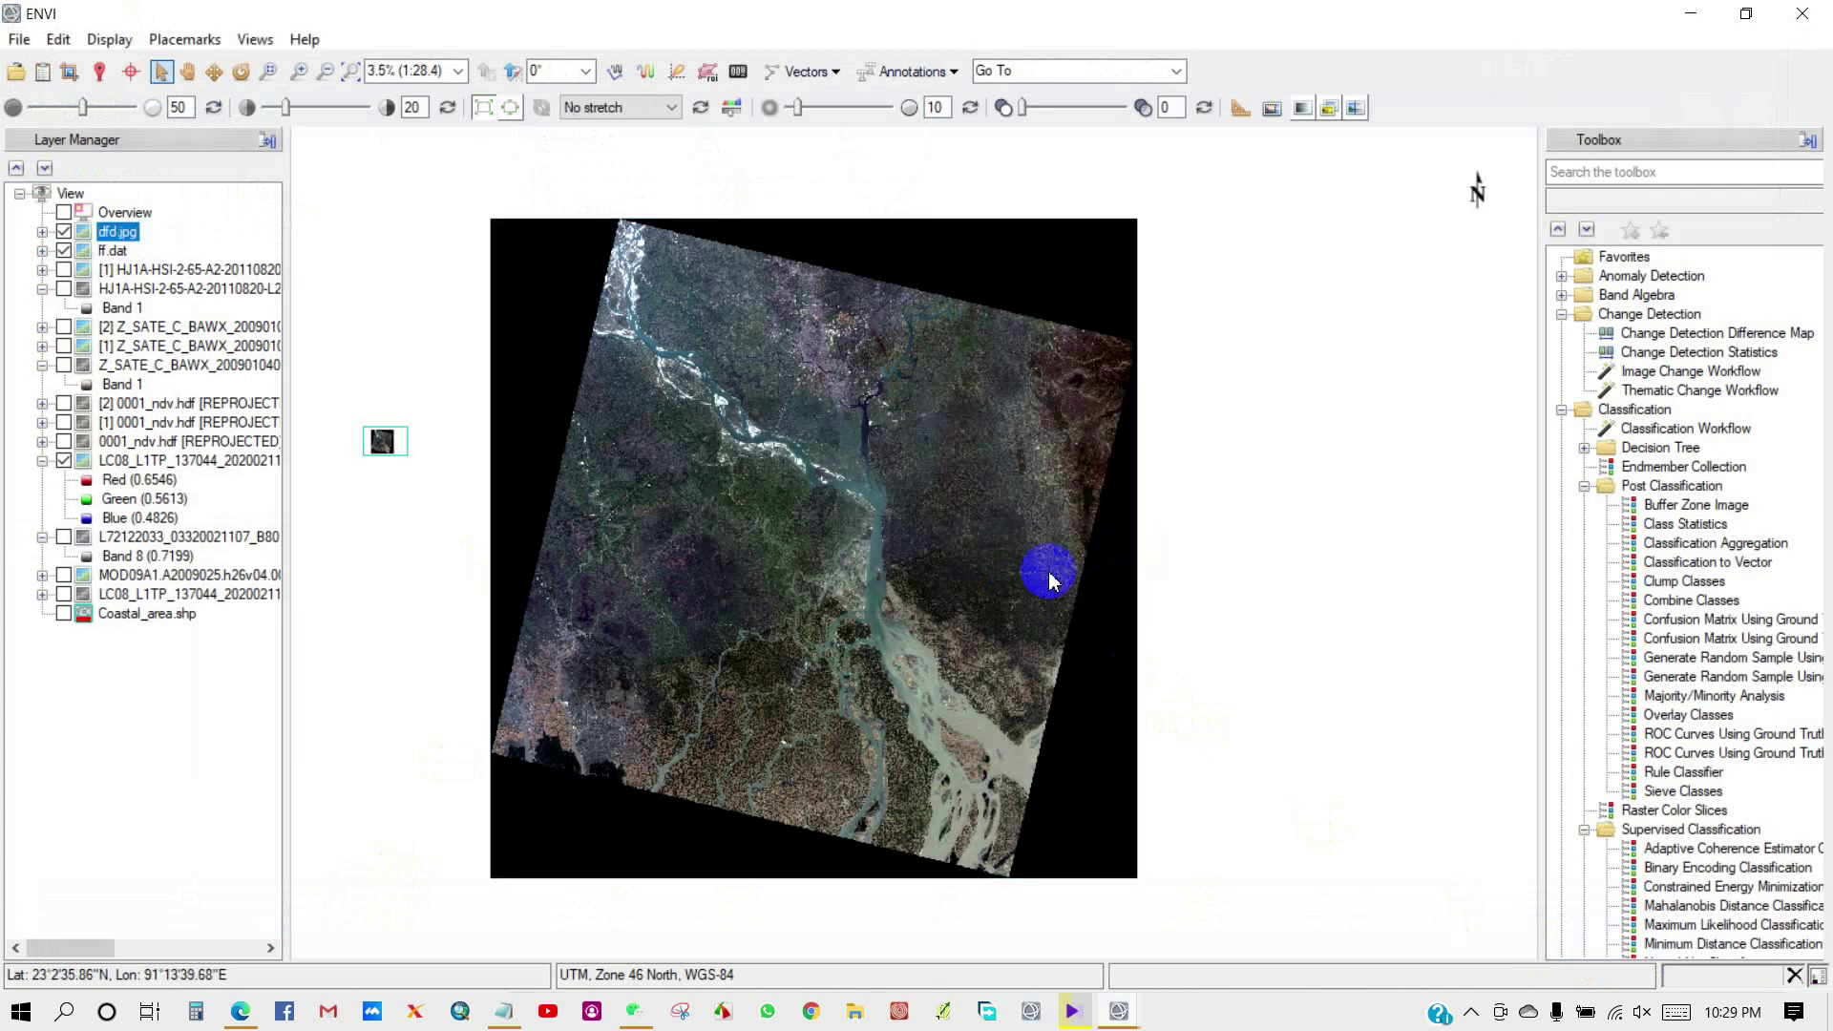
Step: Hide the dfd.jpg and ff.dat layers and select the LC08 Landsat layer
{"action": "left_click", "coordinate": [42, 232]}
{"action": "left_click", "coordinate": [63, 232]}
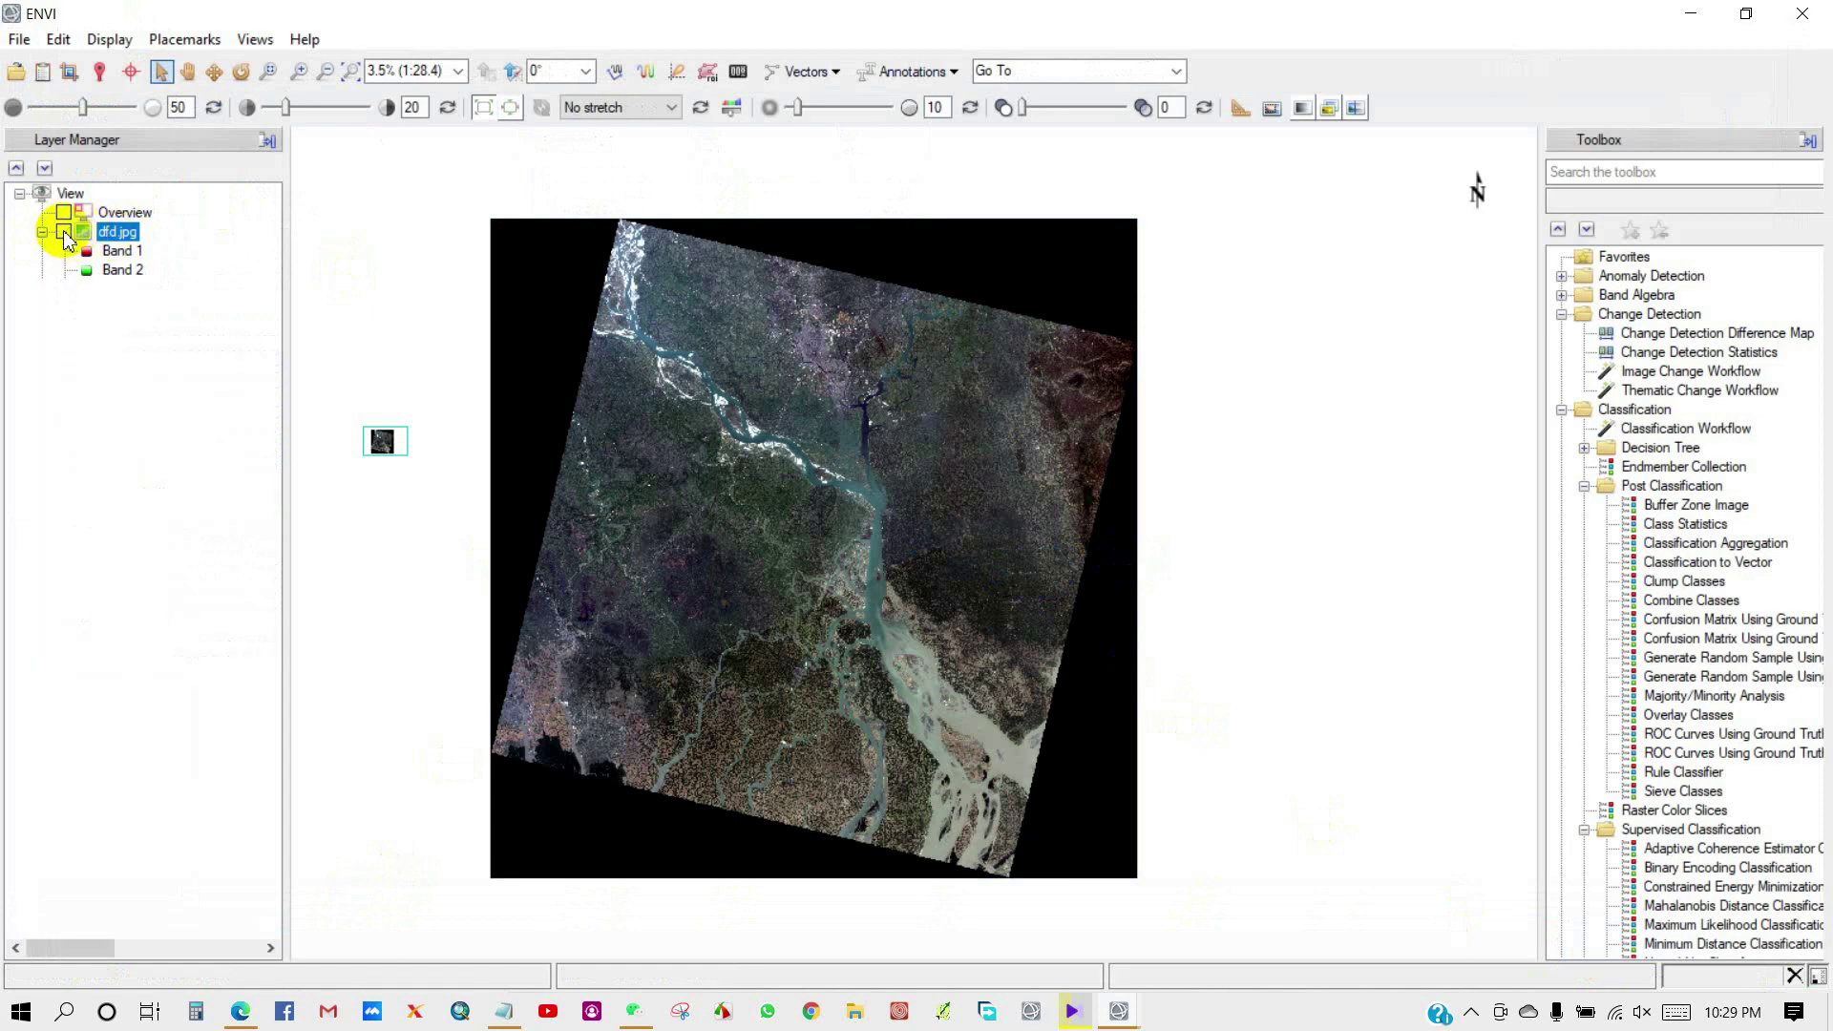
{"action": "left_click", "coordinate": [63, 307]}
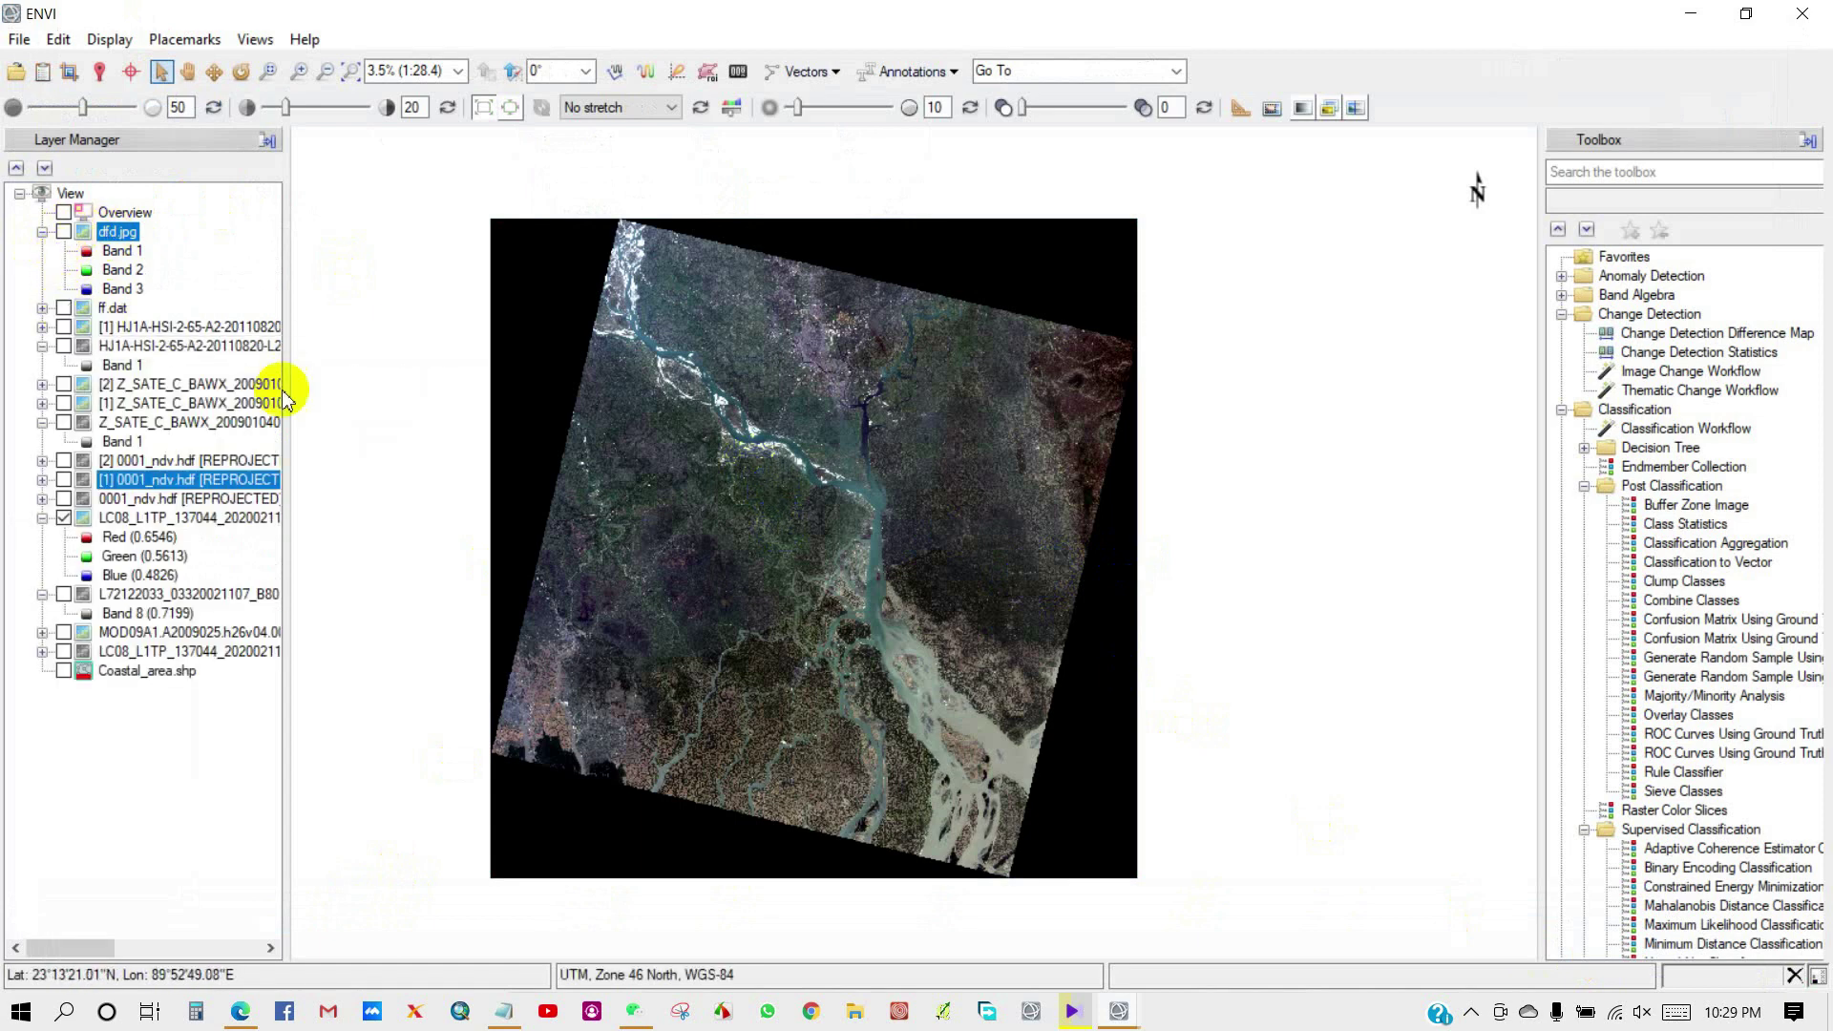
{"action": "left_click", "coordinate": [645, 462]}
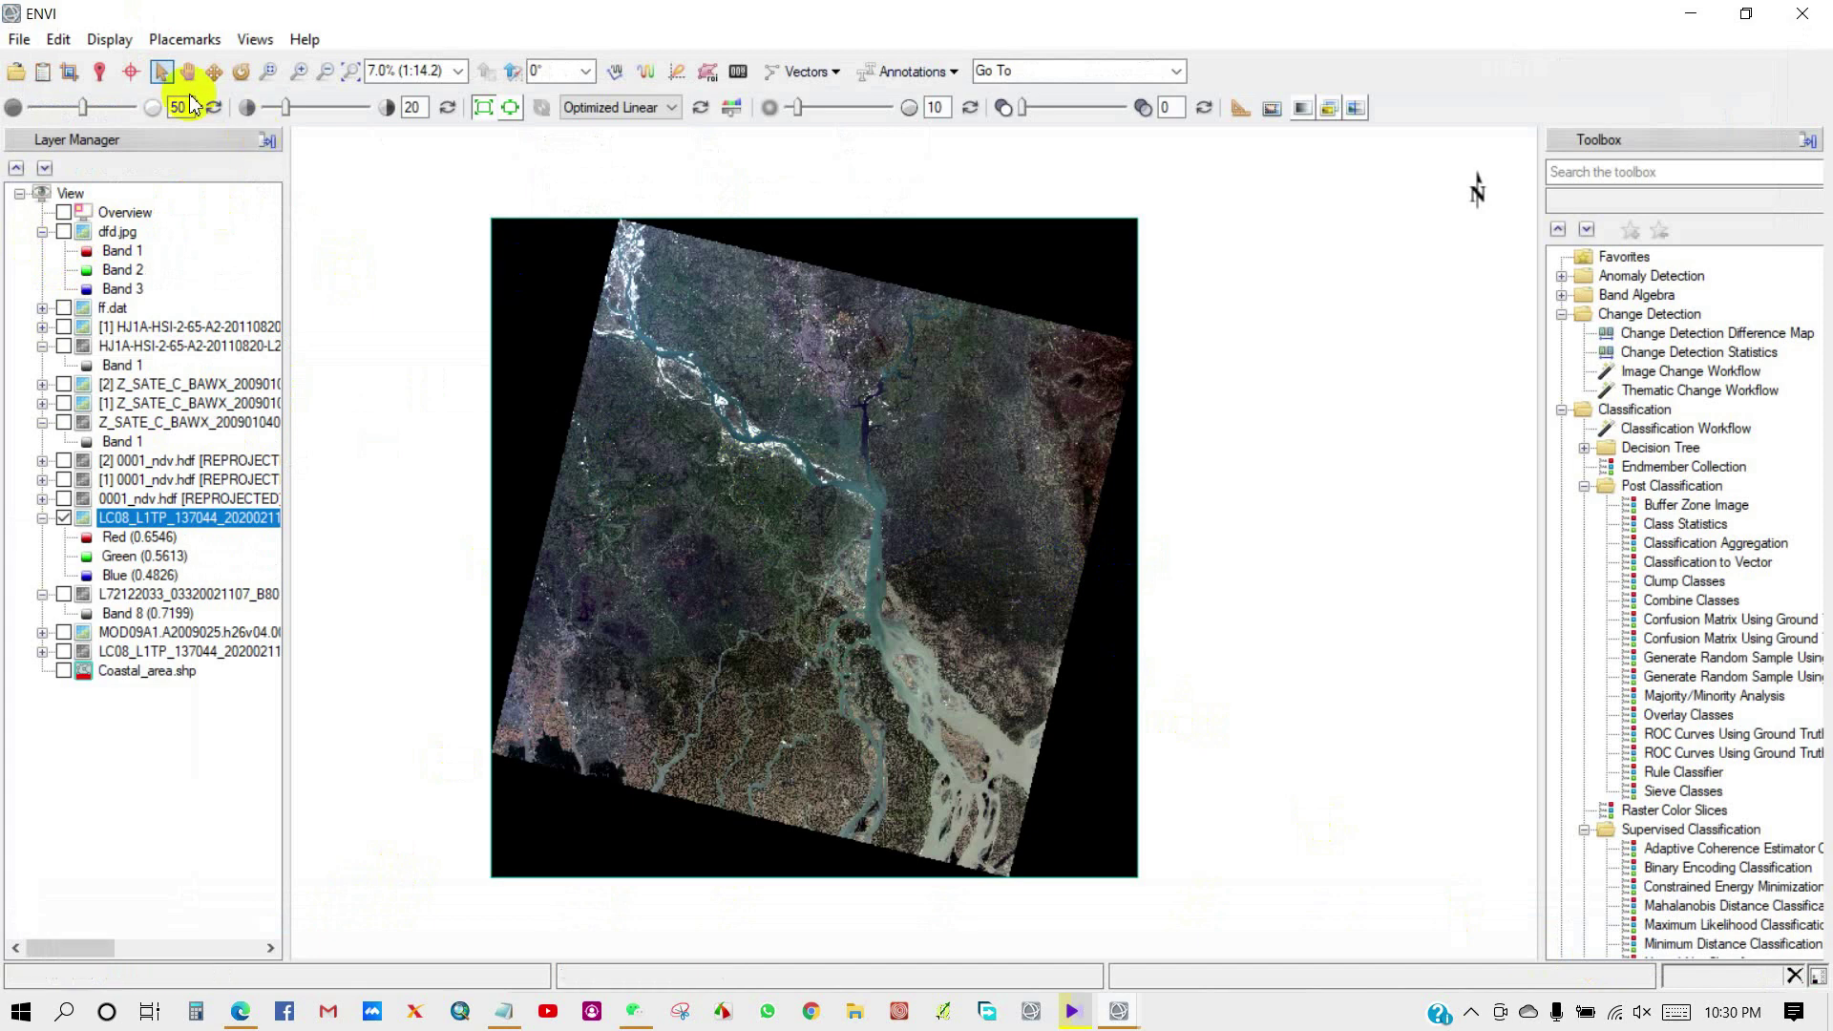
Step: Look over the File Save As and export options without saving anything
{"action": "left_click", "coordinate": [19, 39]}
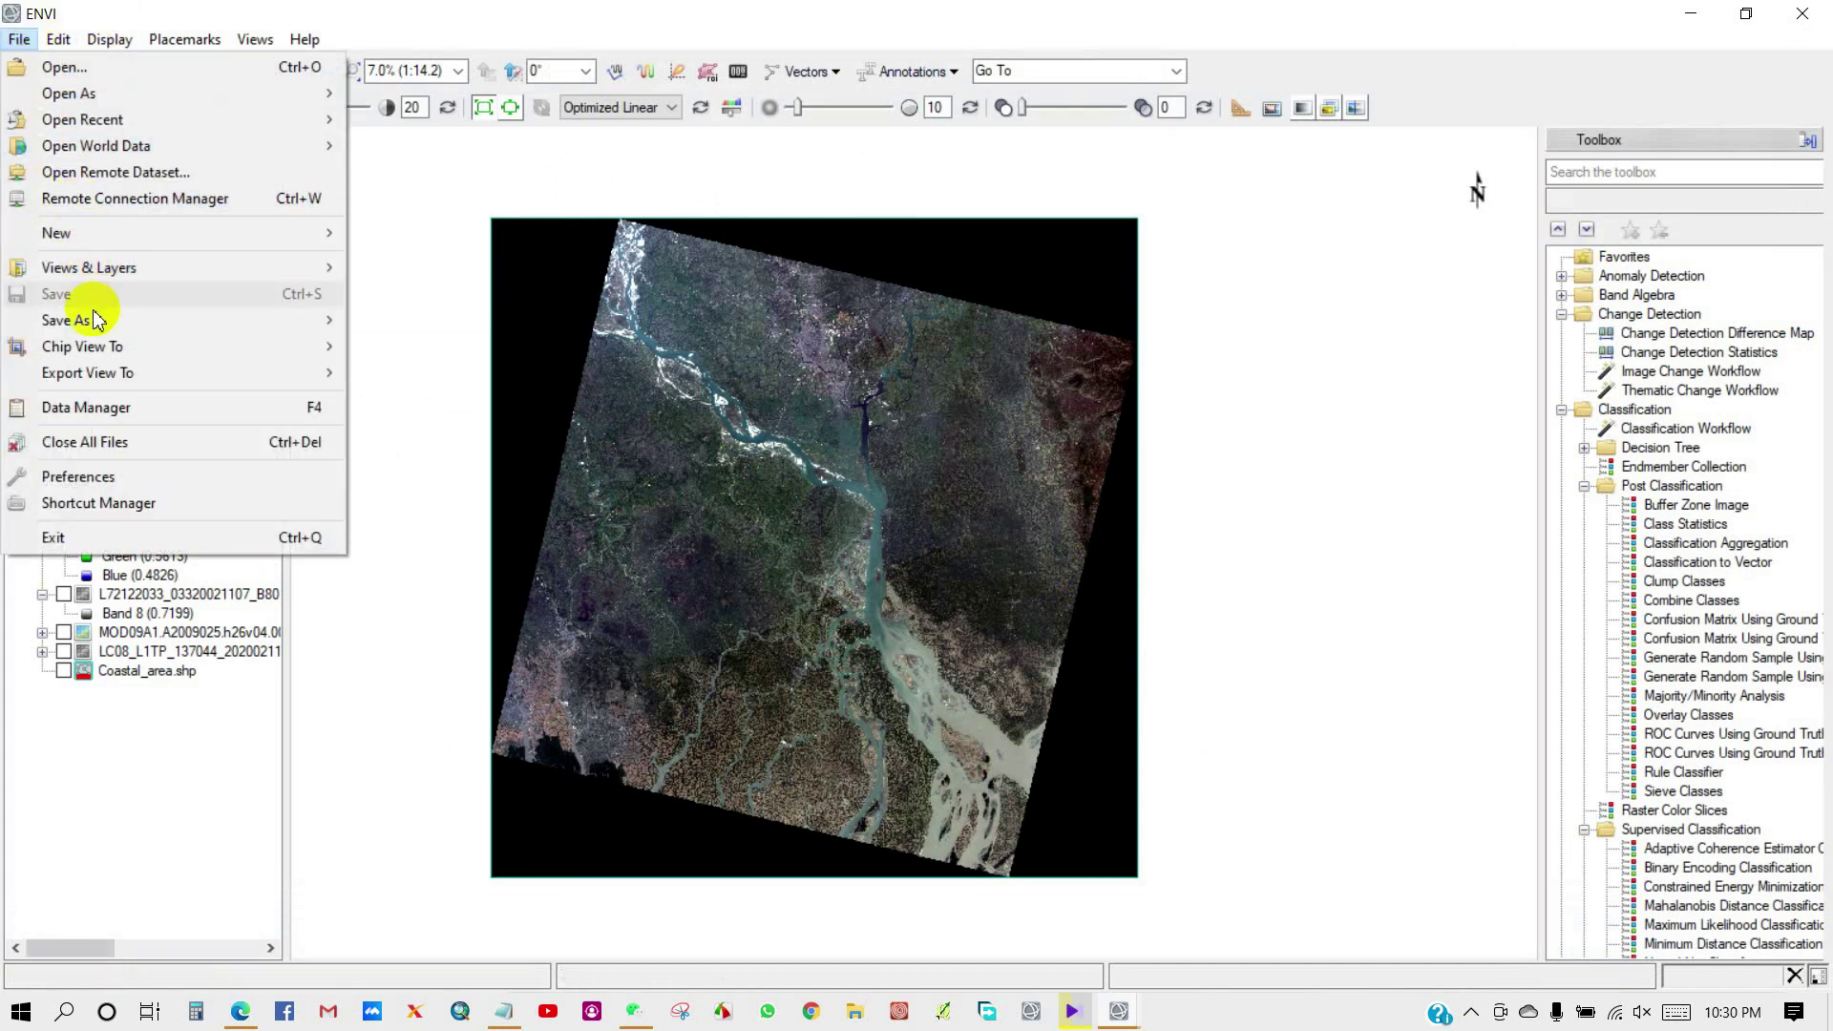
{"action": "mouse_move", "coordinate": [91, 320]}
{"action": "left_click", "coordinate": [511, 324]}
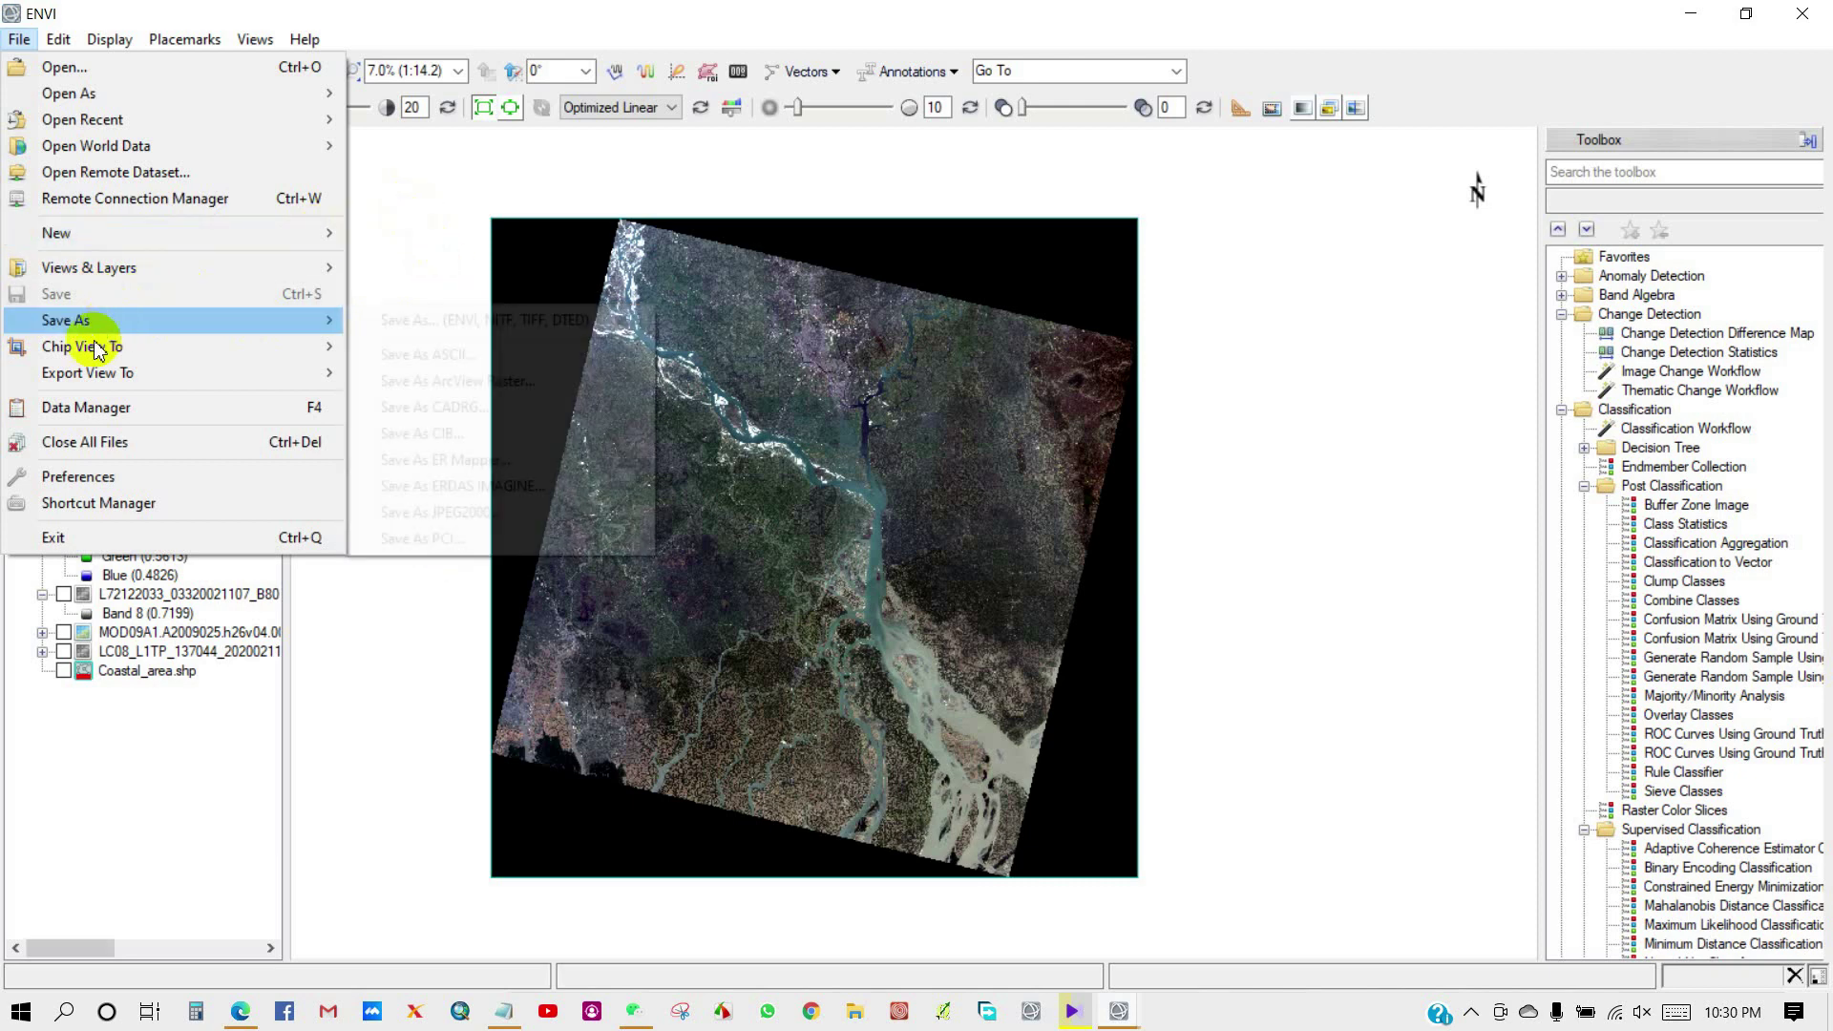
{"action": "mouse_move", "coordinate": [113, 349]}
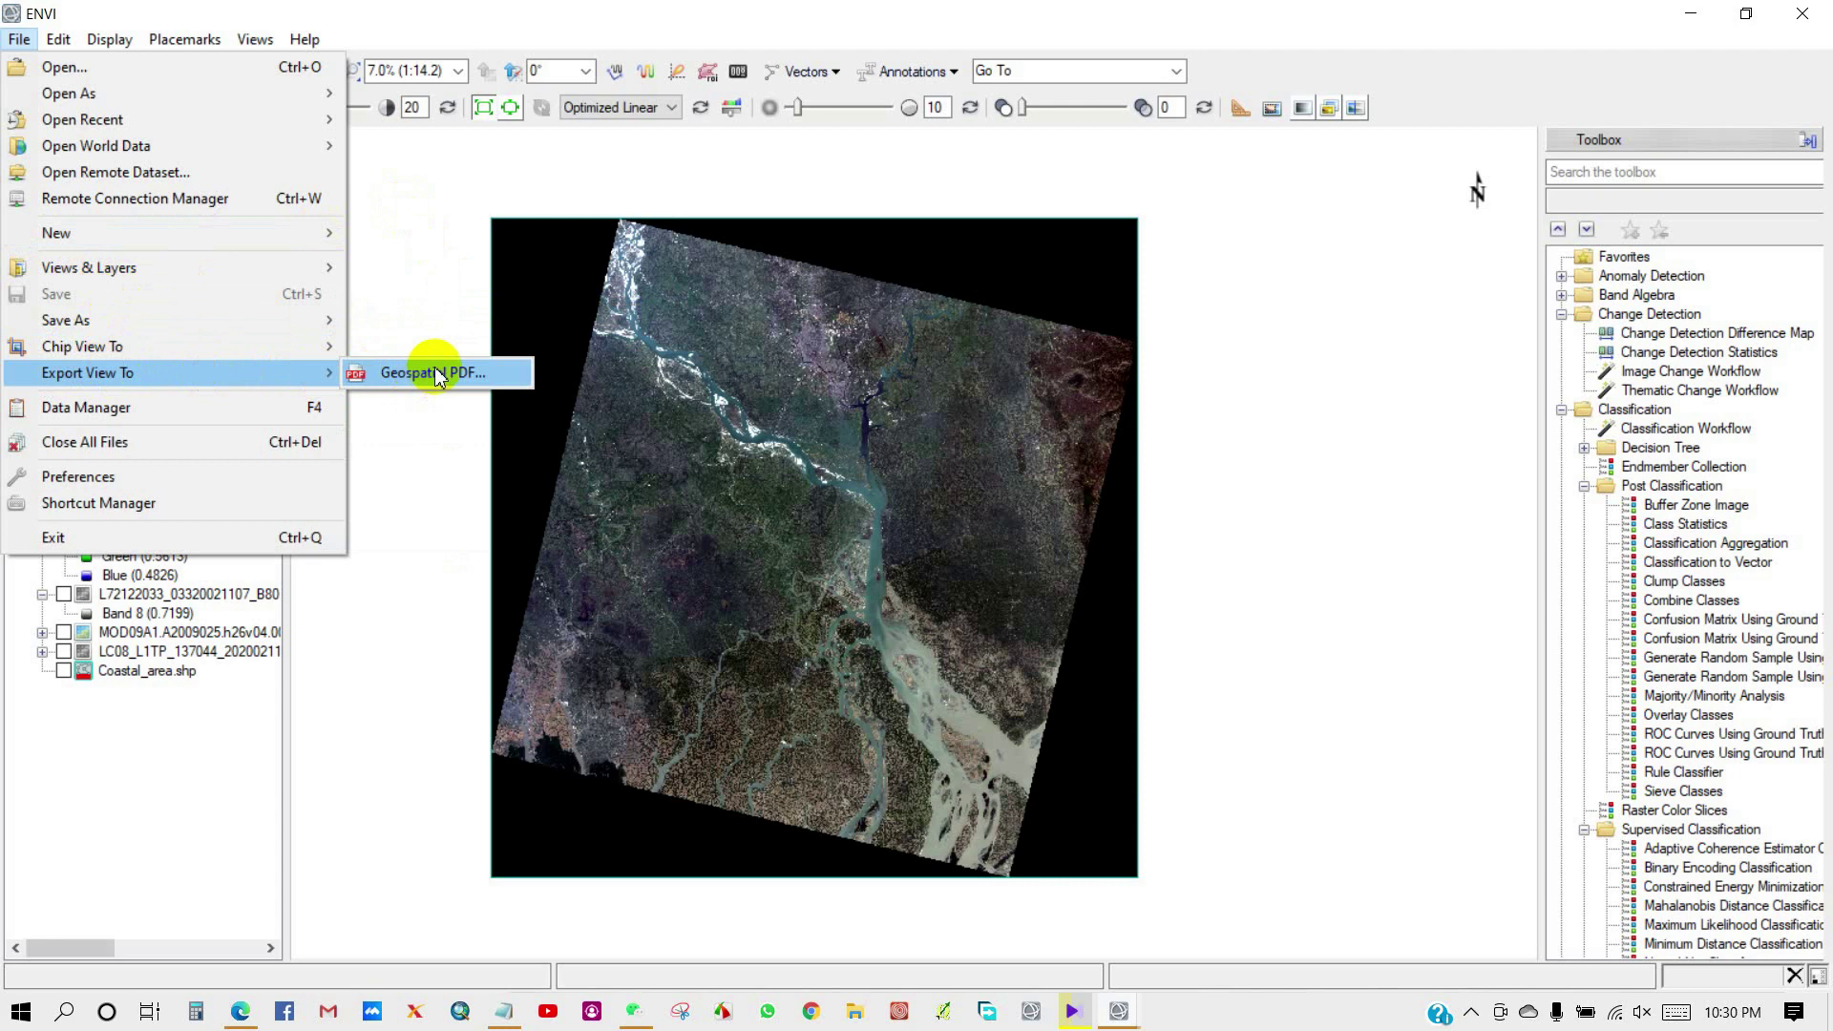
{"action": "left_click", "coordinate": [409, 278]}
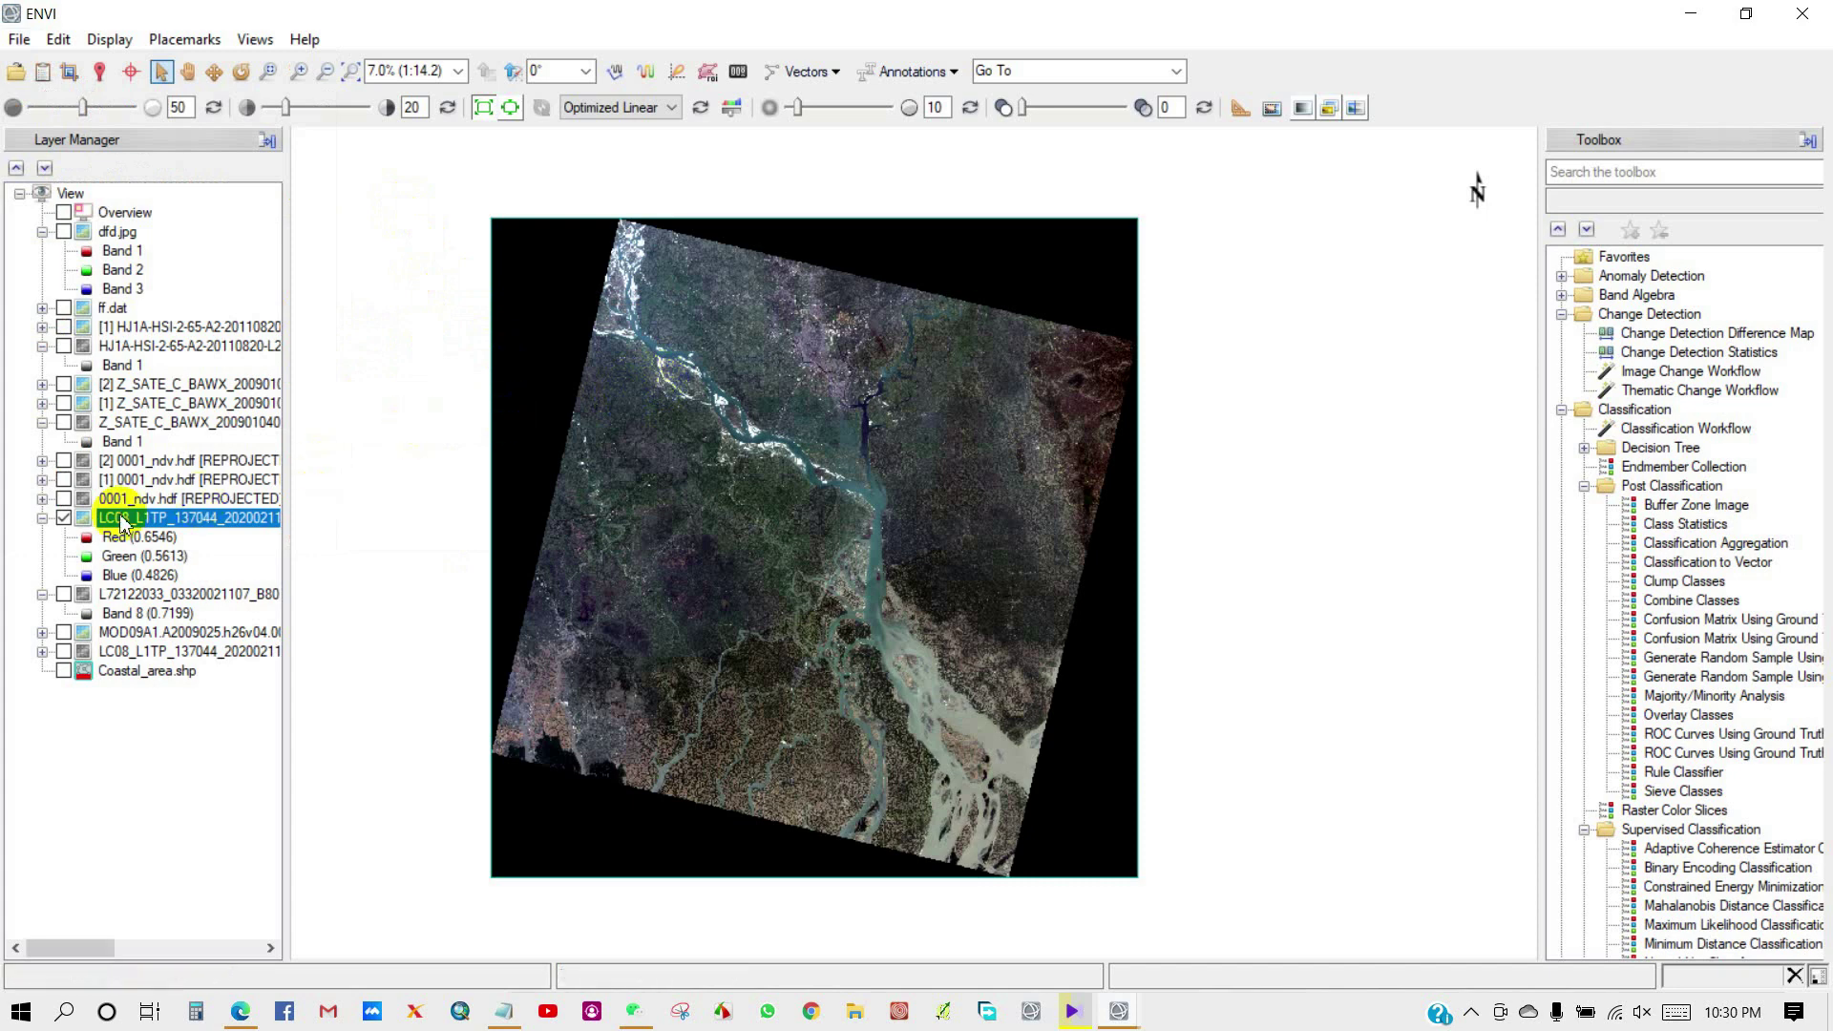
Step: Turn off the LC08 layer and pan the empty view slightly down-right
{"action": "left_click", "coordinate": [63, 518]}
{"action": "left_click_drag", "start_coordinate": [63, 517], "coordinate": [384, 287]}
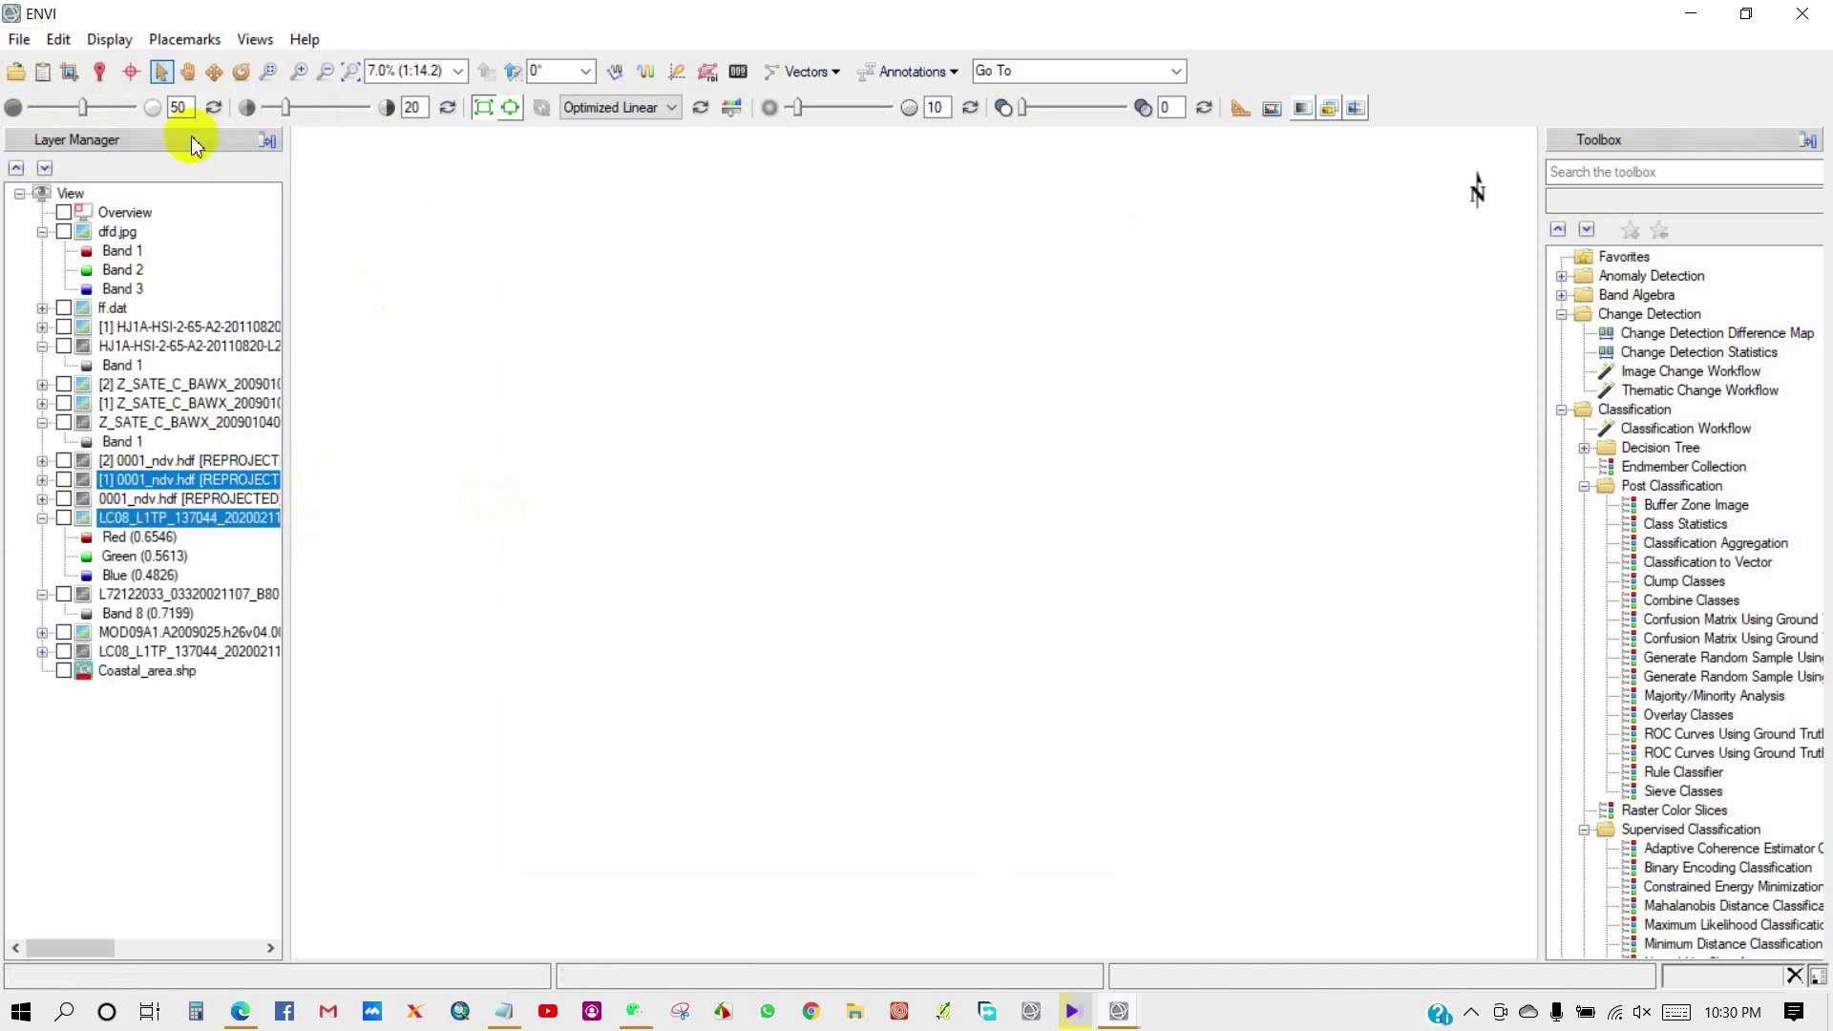
{"action": "left_click", "coordinate": [188, 72]}
{"action": "left_click_drag", "start_coordinate": [620, 462], "coordinate": [672, 487]}
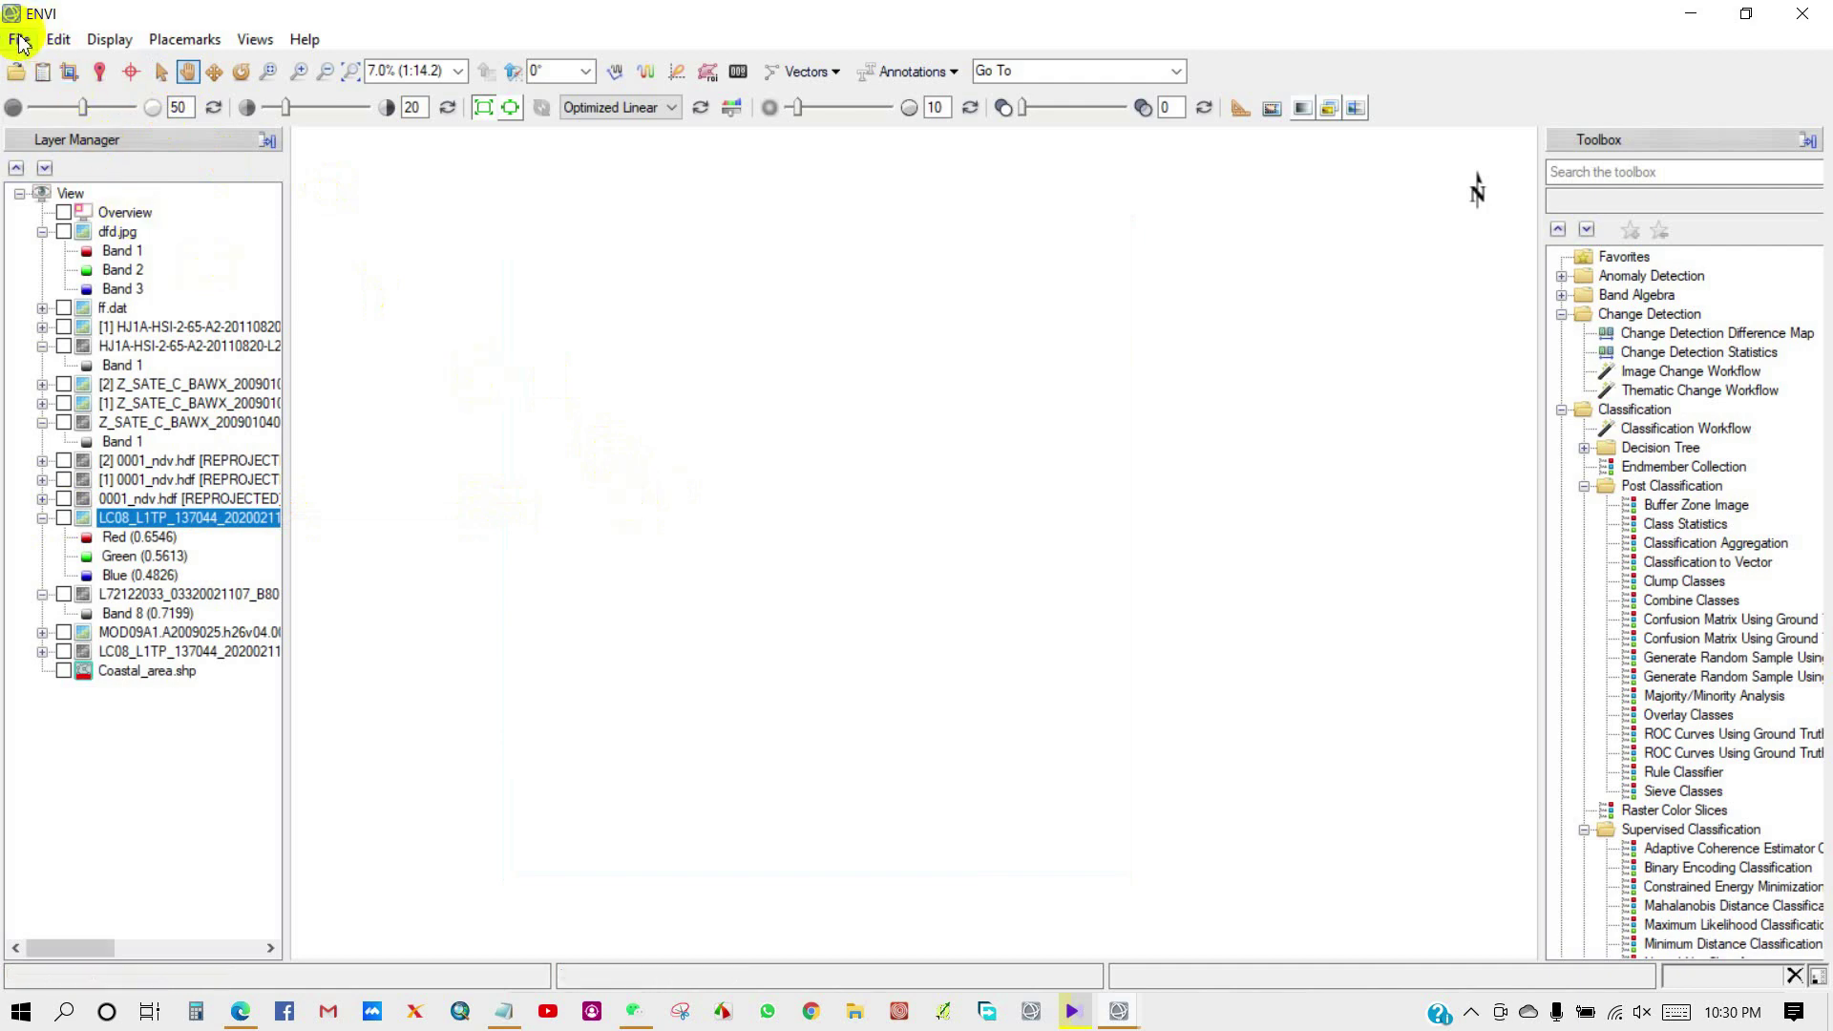
{"action": "left_click", "coordinate": [19, 39]}
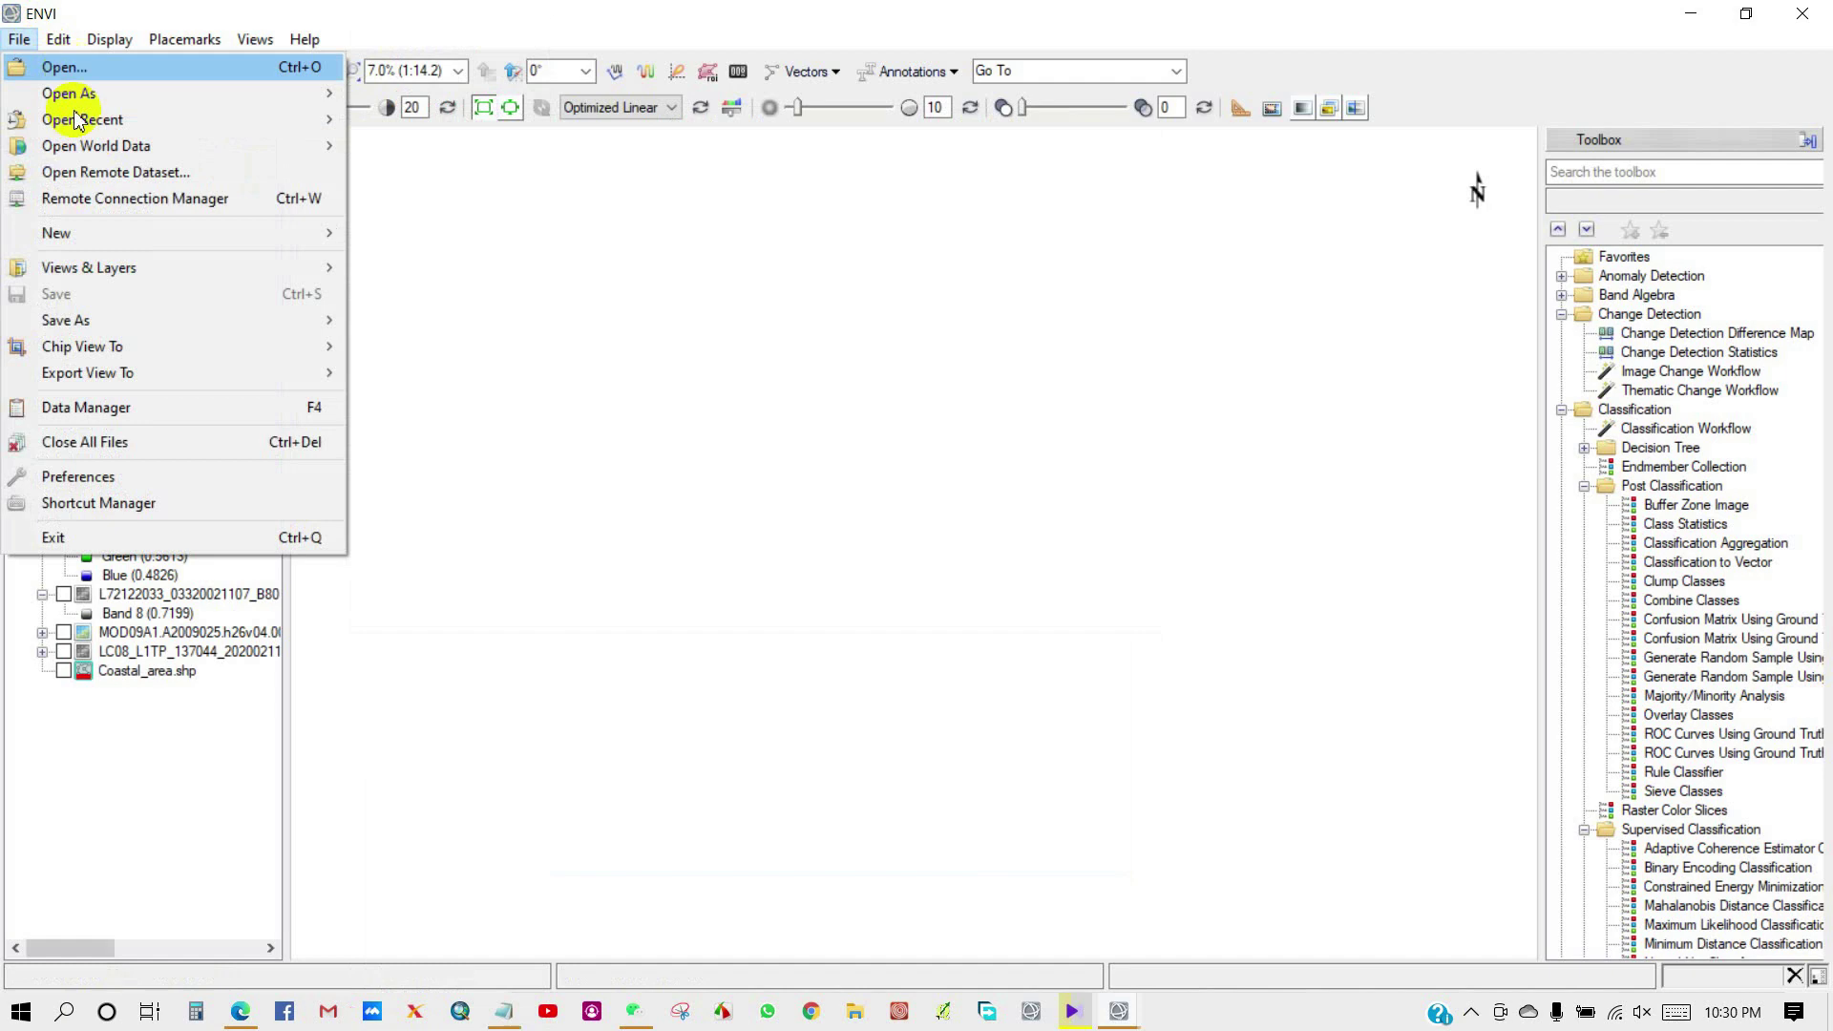
Step: Load the world countries.shp layer, reproject to Geographic Lat/Lon, and zoom out to the whole world
{"action": "mouse_move", "coordinate": [99, 151]}
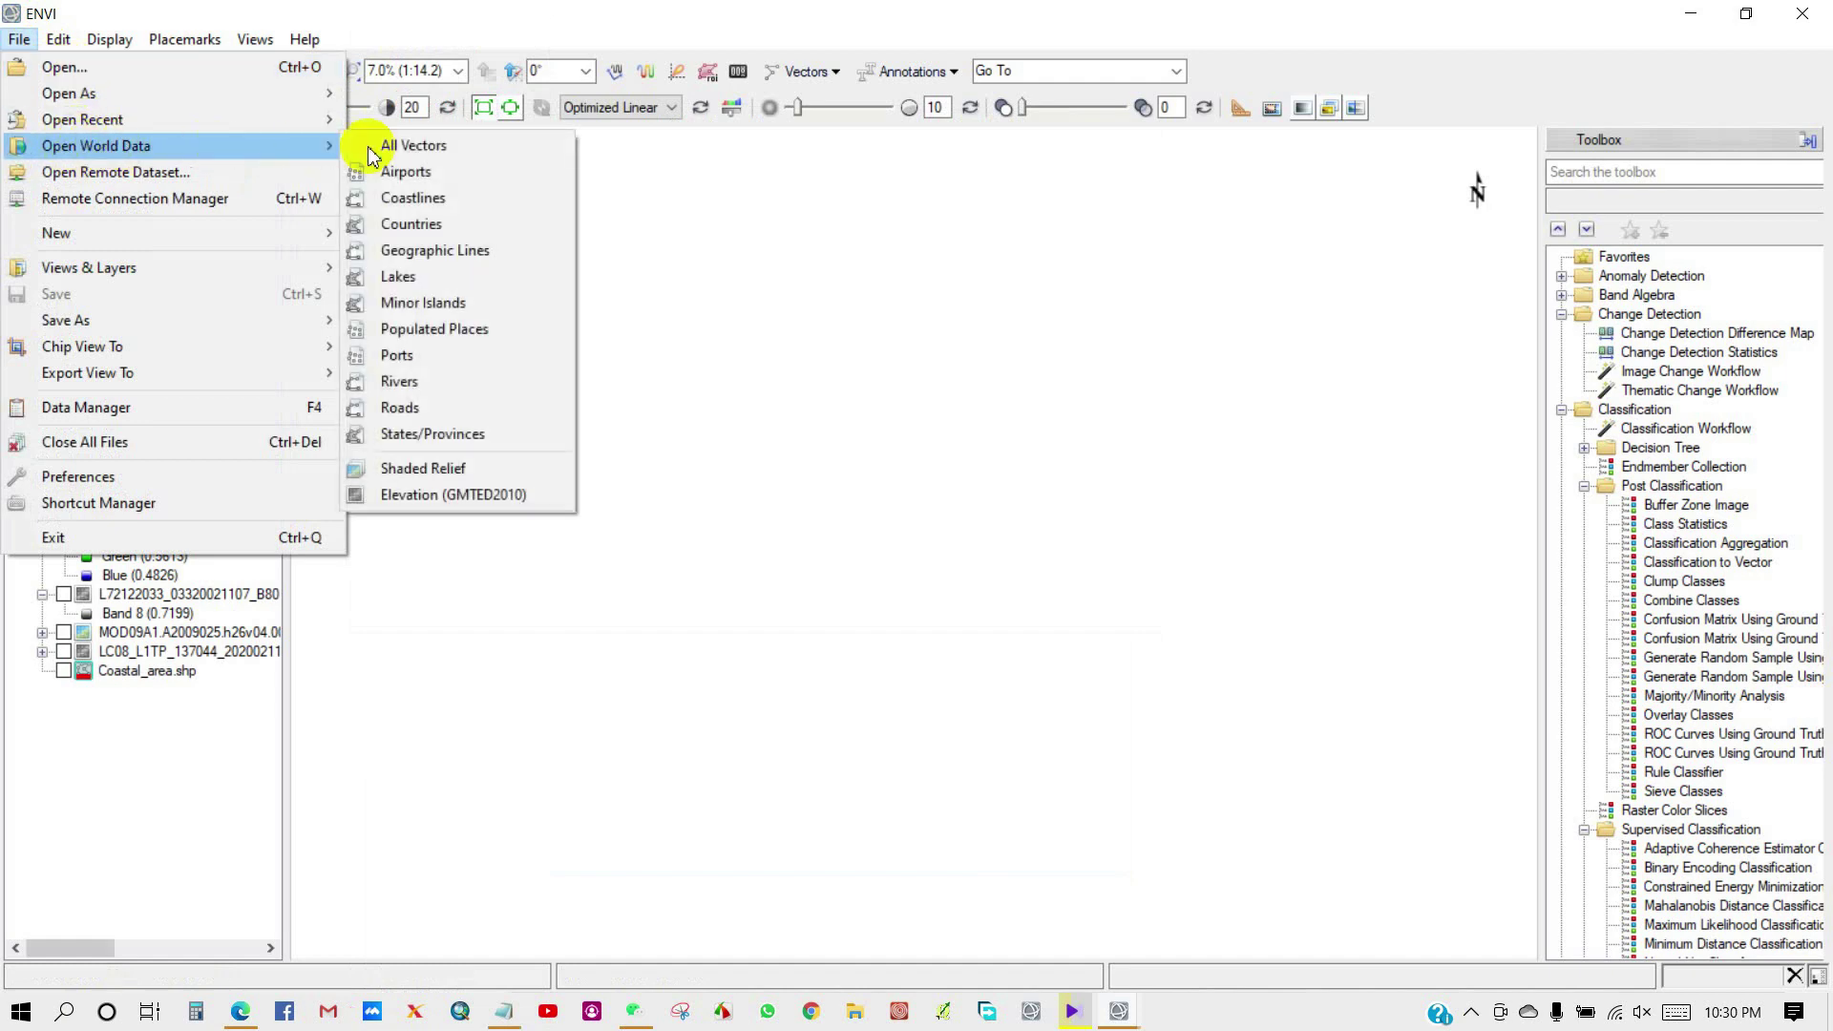
{"action": "left_click", "coordinate": [420, 228]}
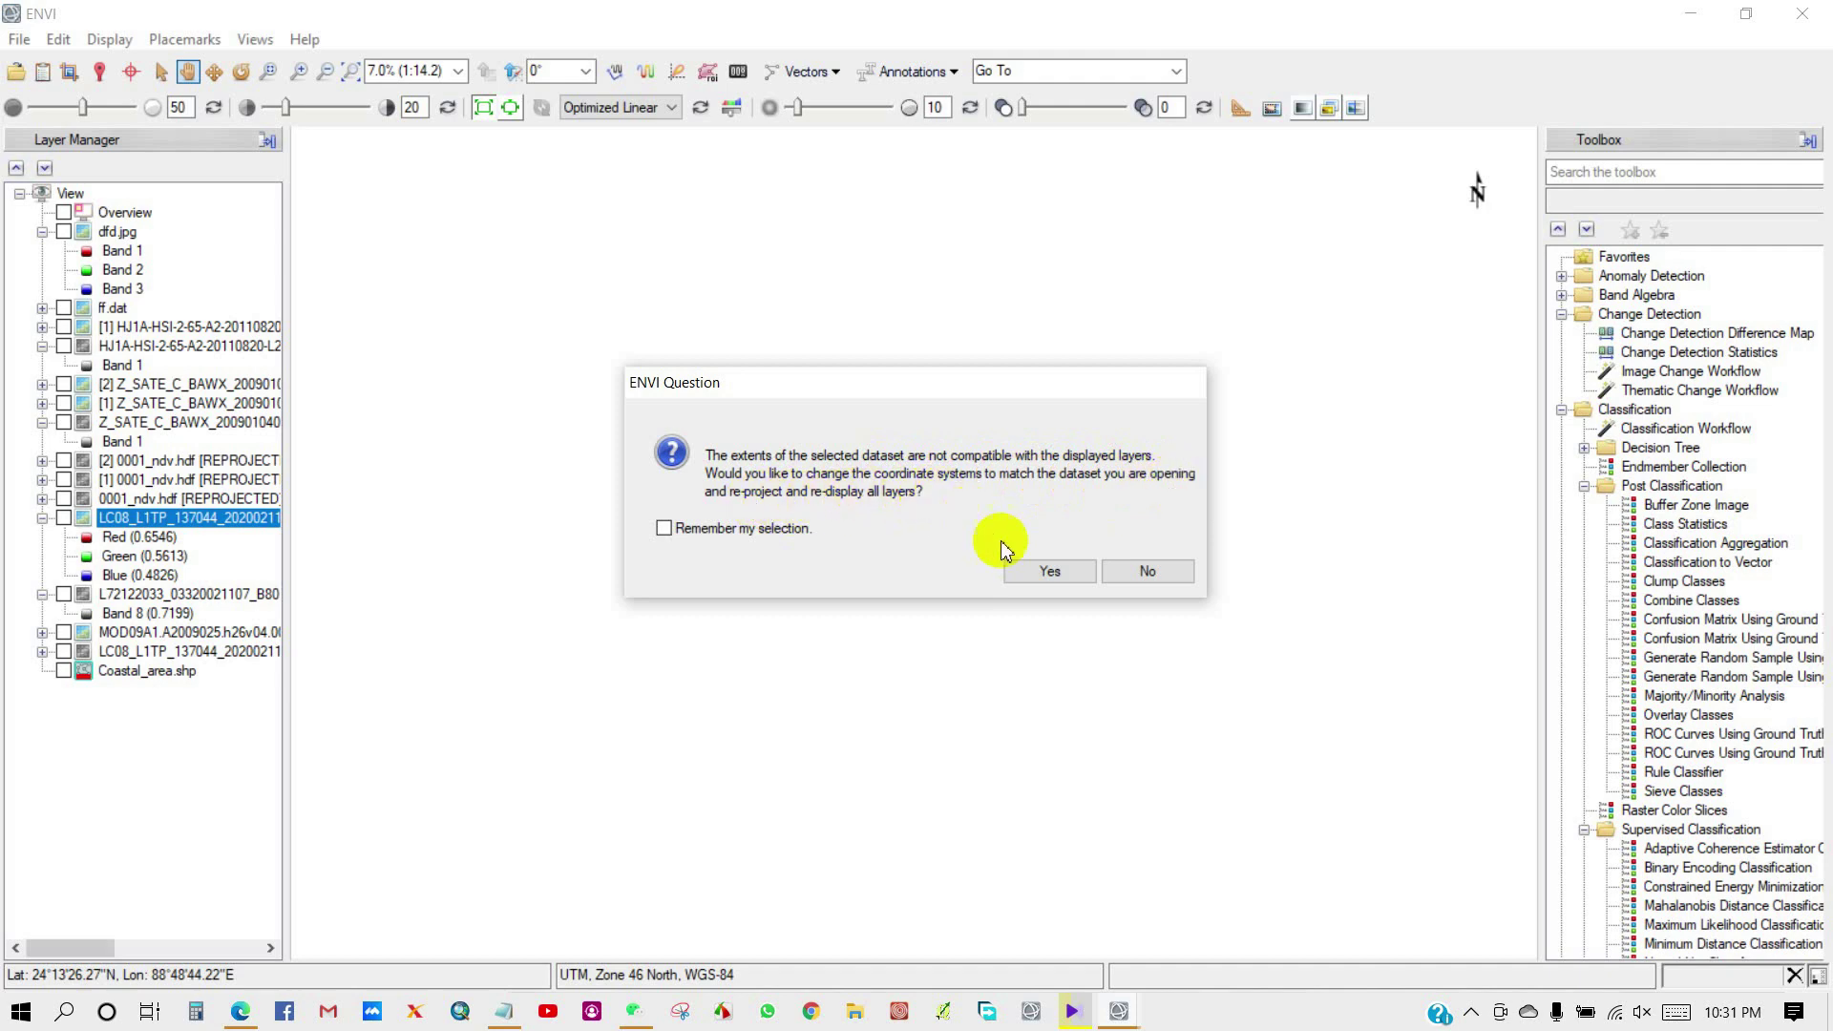
{"action": "left_click", "coordinate": [1052, 569]}
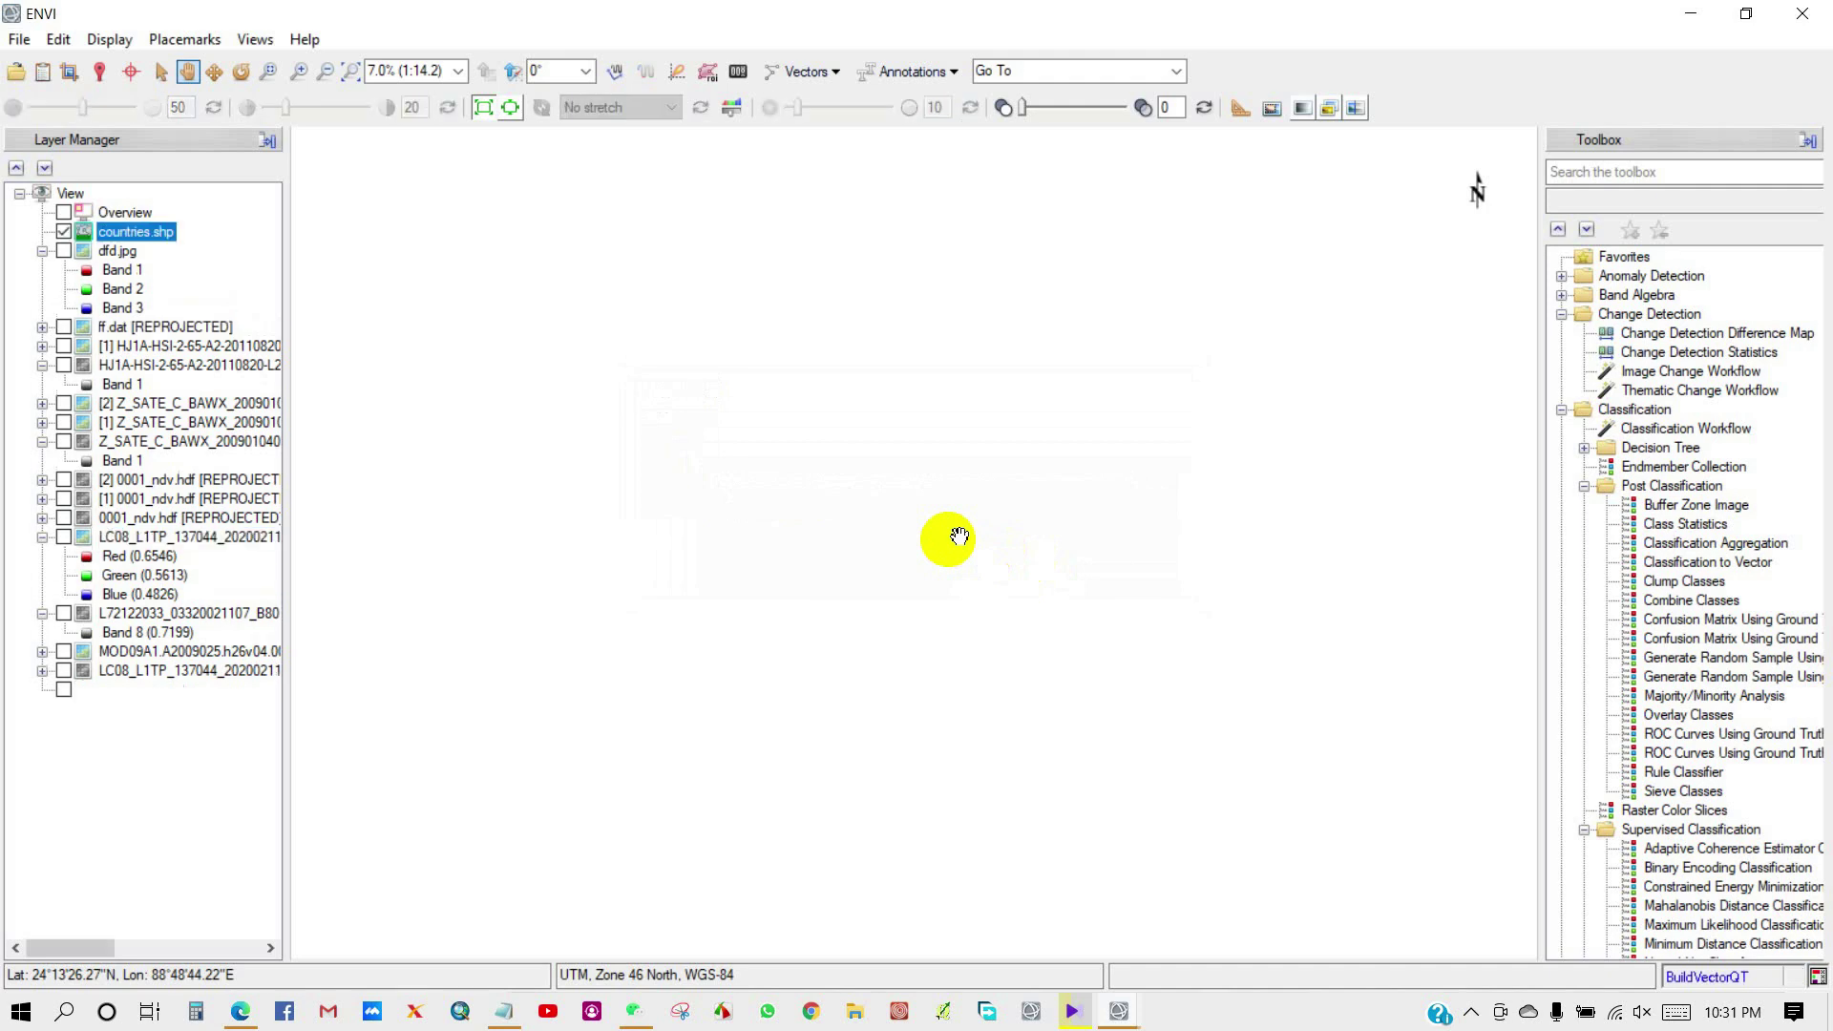
{"action": "scroll", "coordinate": [927, 540], "scroll_direction": "down", "scroll_amount": 8}
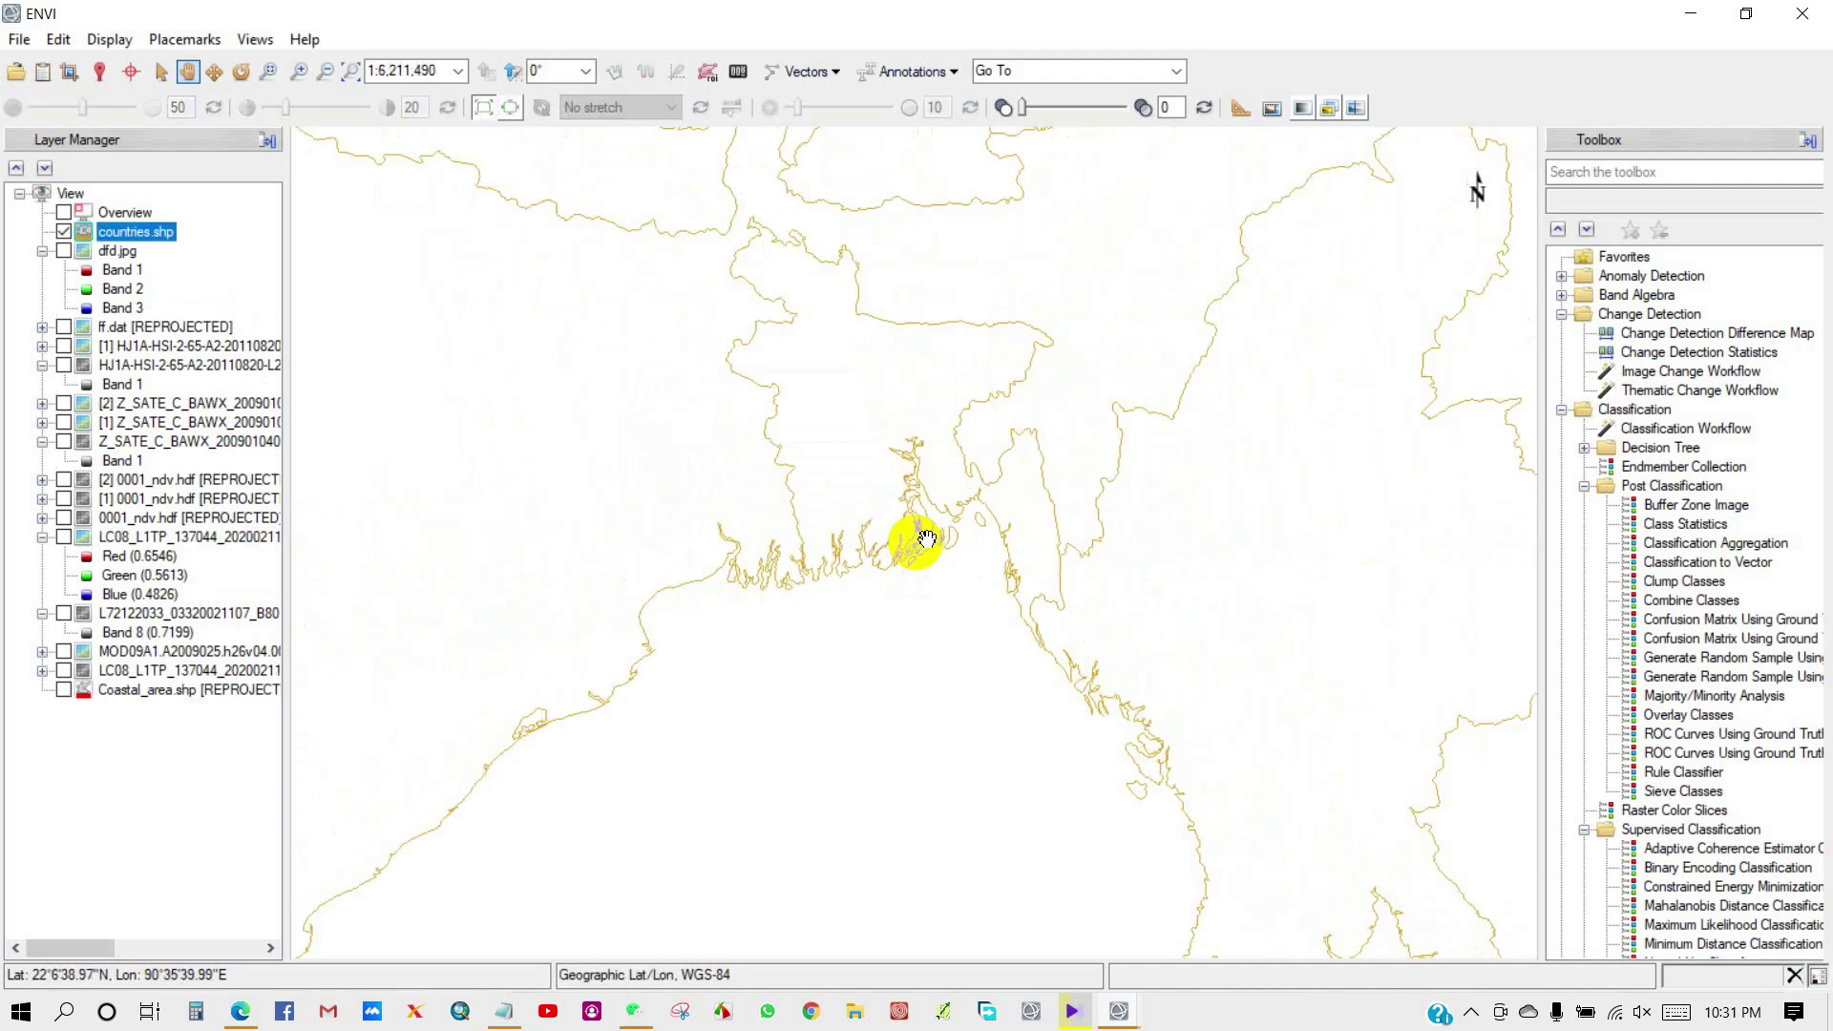
{"action": "scroll", "coordinate": [927, 539], "scroll_direction": "down", "scroll_amount": 1}
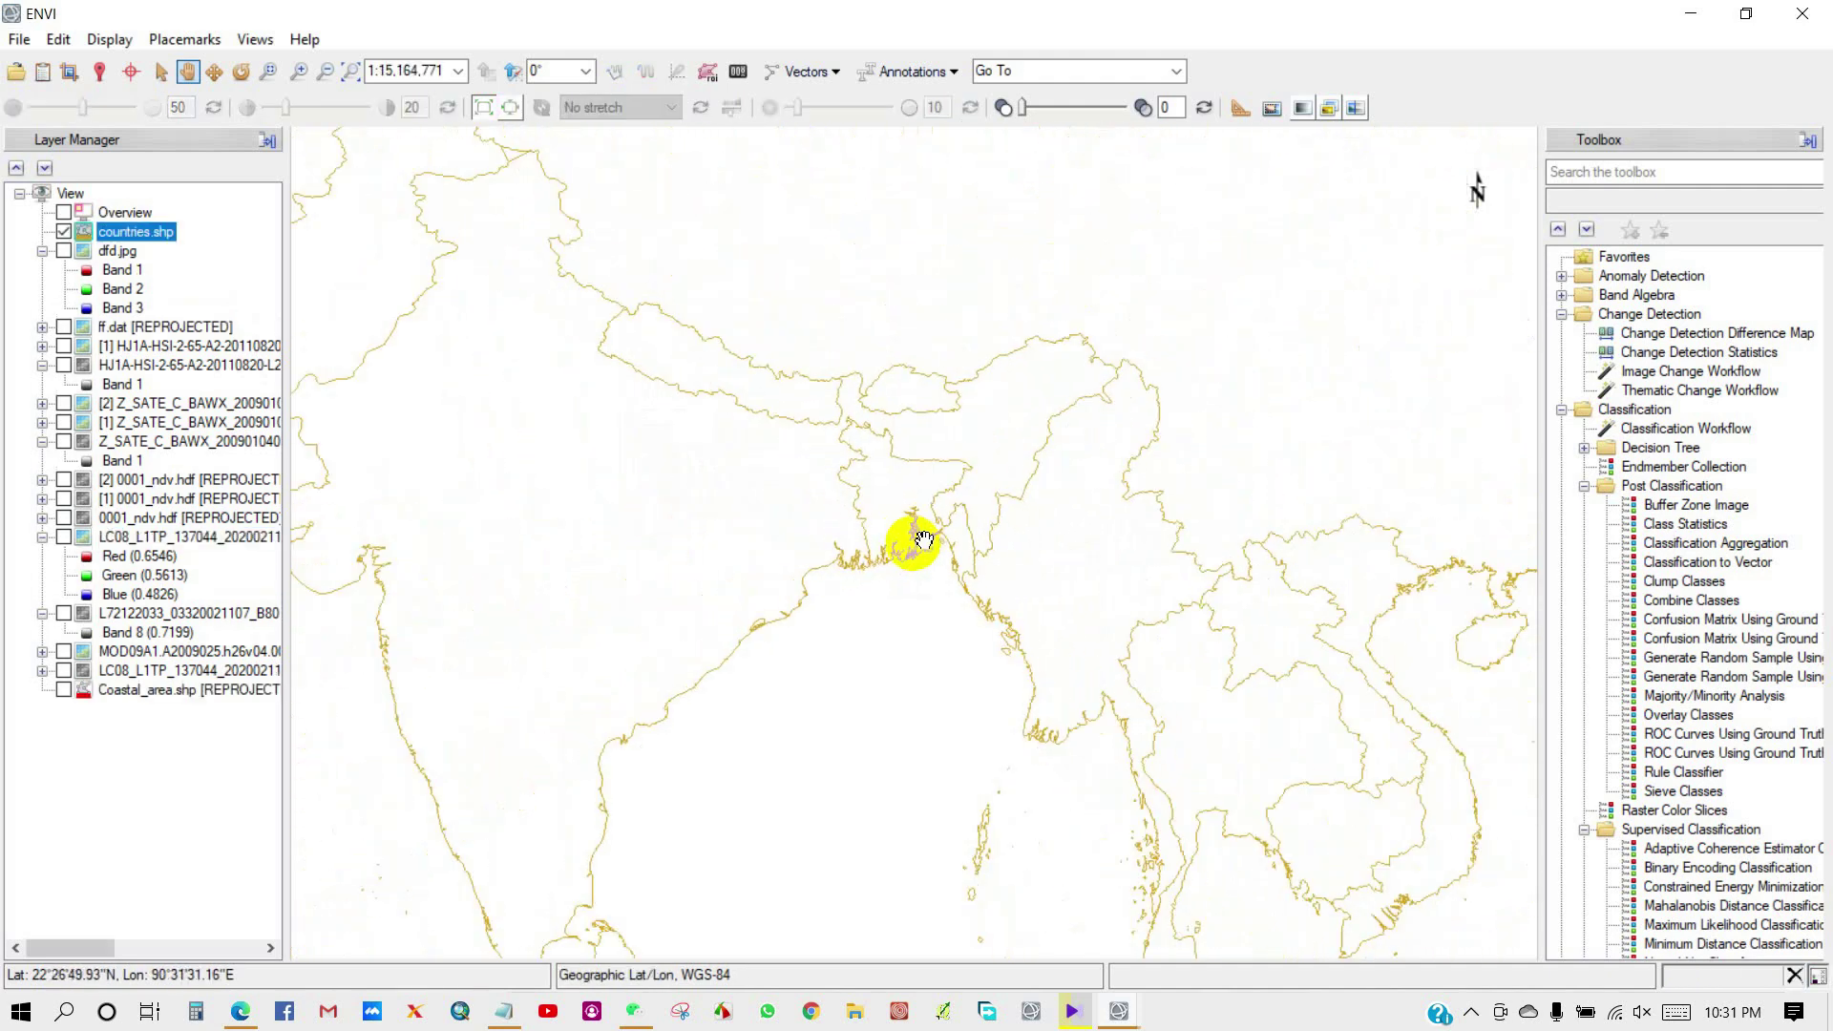
{"action": "scroll", "coordinate": [925, 540], "scroll_direction": "down", "scroll_amount": 10}
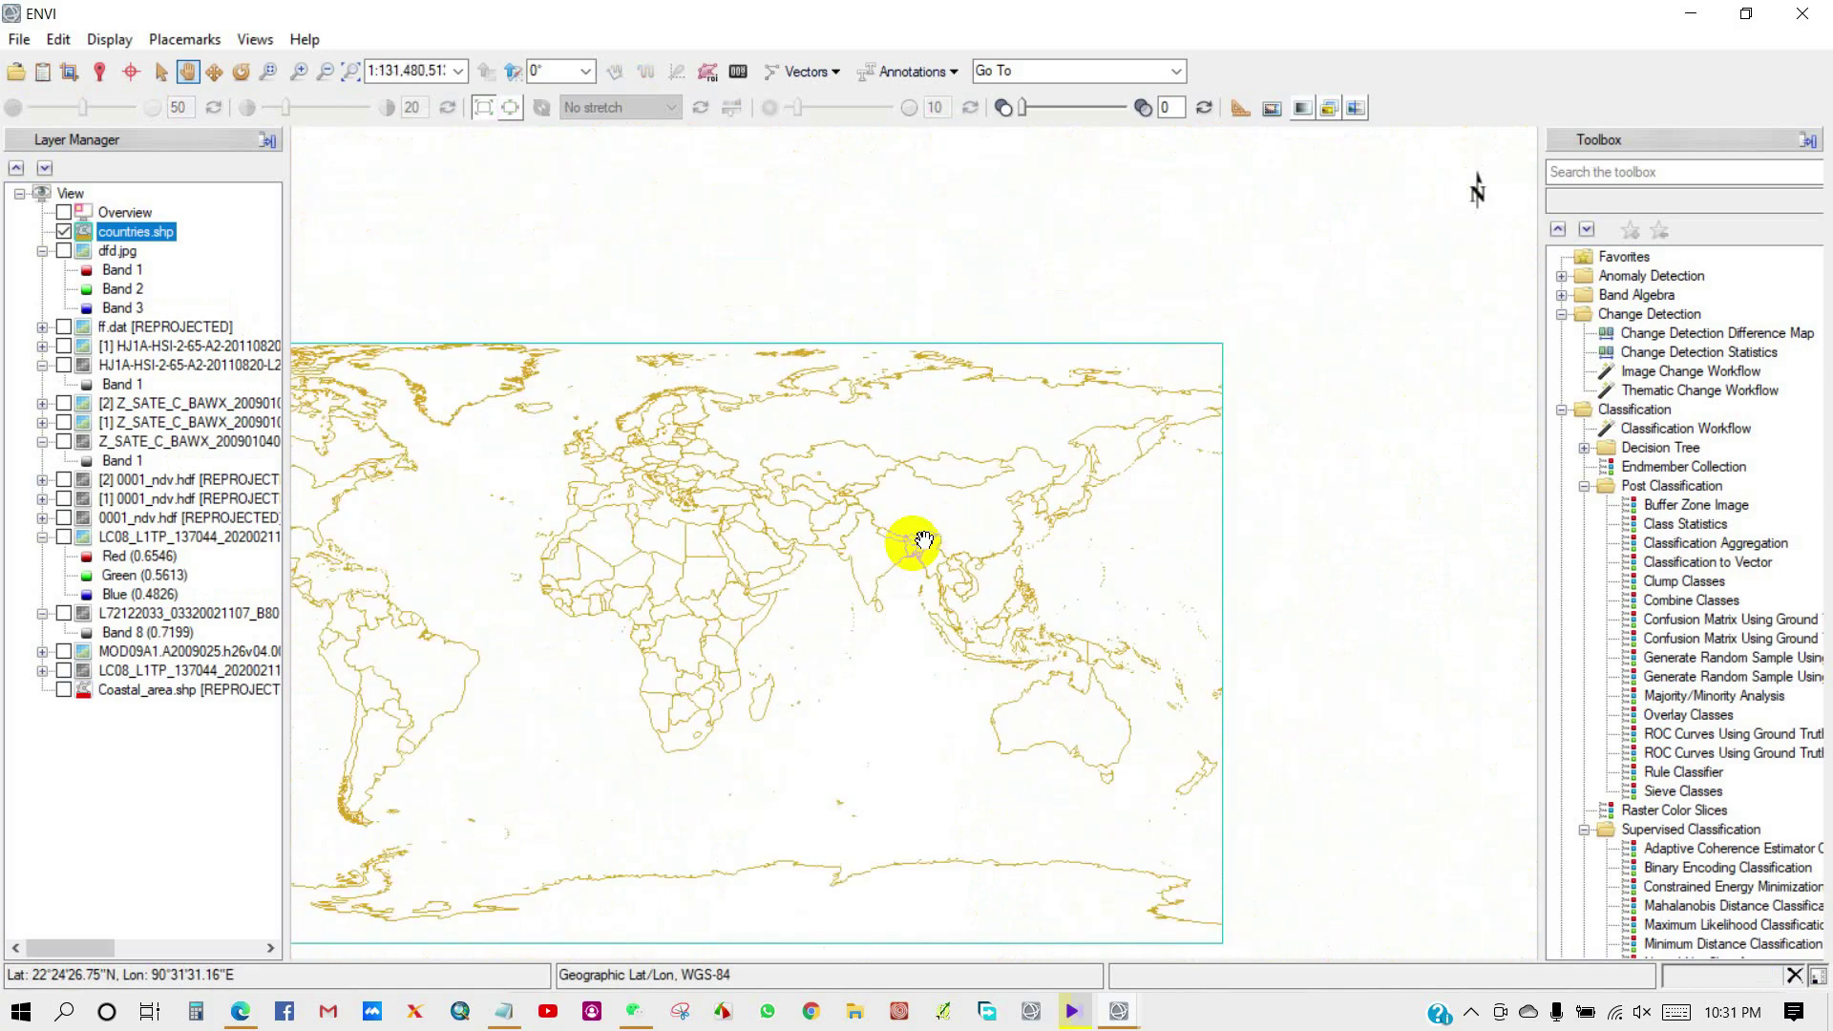
{"action": "mouse_move", "coordinate": [777, 544]}
{"action": "left_mouse_down"}
{"action": "mouse_move", "coordinate": [1084, 458]}
{"action": "mouse_move", "coordinate": [1028, 472]}
{"action": "mouse_move", "coordinate": [1052, 479]}
{"action": "mouse_move", "coordinate": [995, 466]}
{"action": "mouse_move", "coordinate": [989, 495]}
{"action": "mouse_move", "coordinate": [953, 503]}
{"action": "mouse_move", "coordinate": [950, 425]}
{"action": "left_mouse_up"}
{"action": "scroll", "coordinate": [1002, 474], "scroll_direction": "down", "scroll_amount": 1}
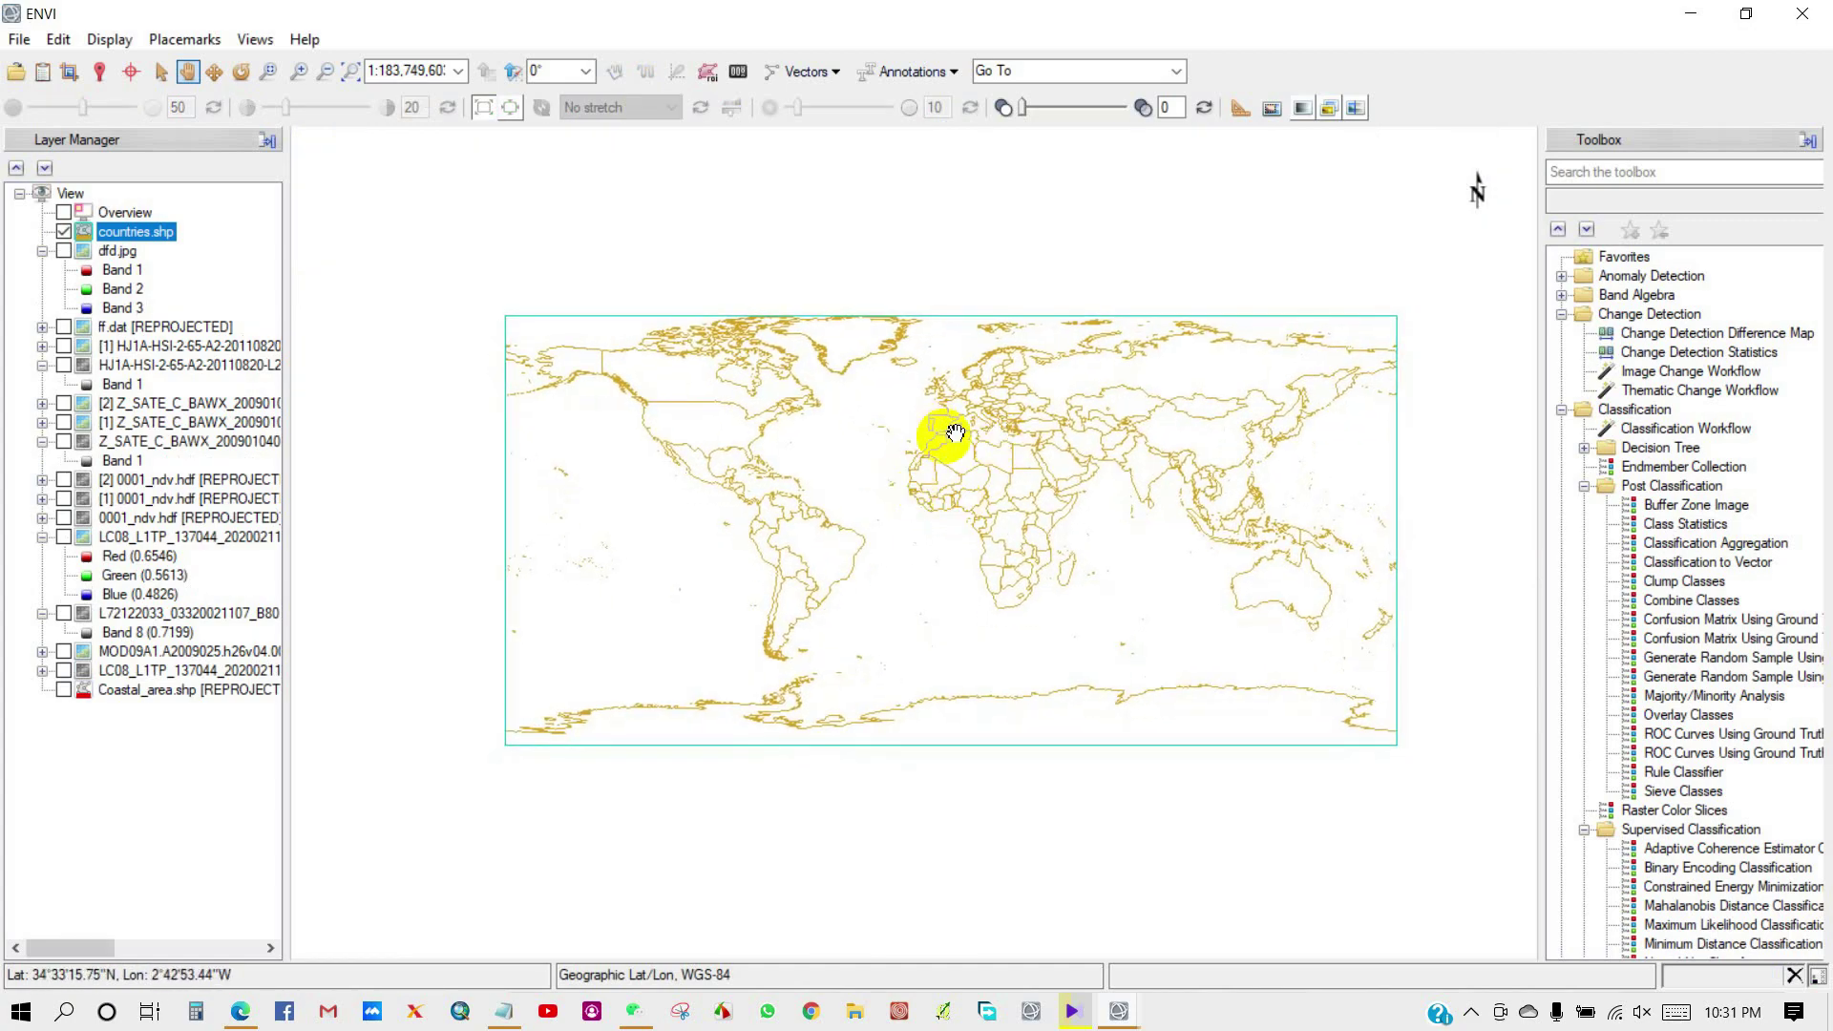
{"action": "left_click", "coordinate": [19, 39]}
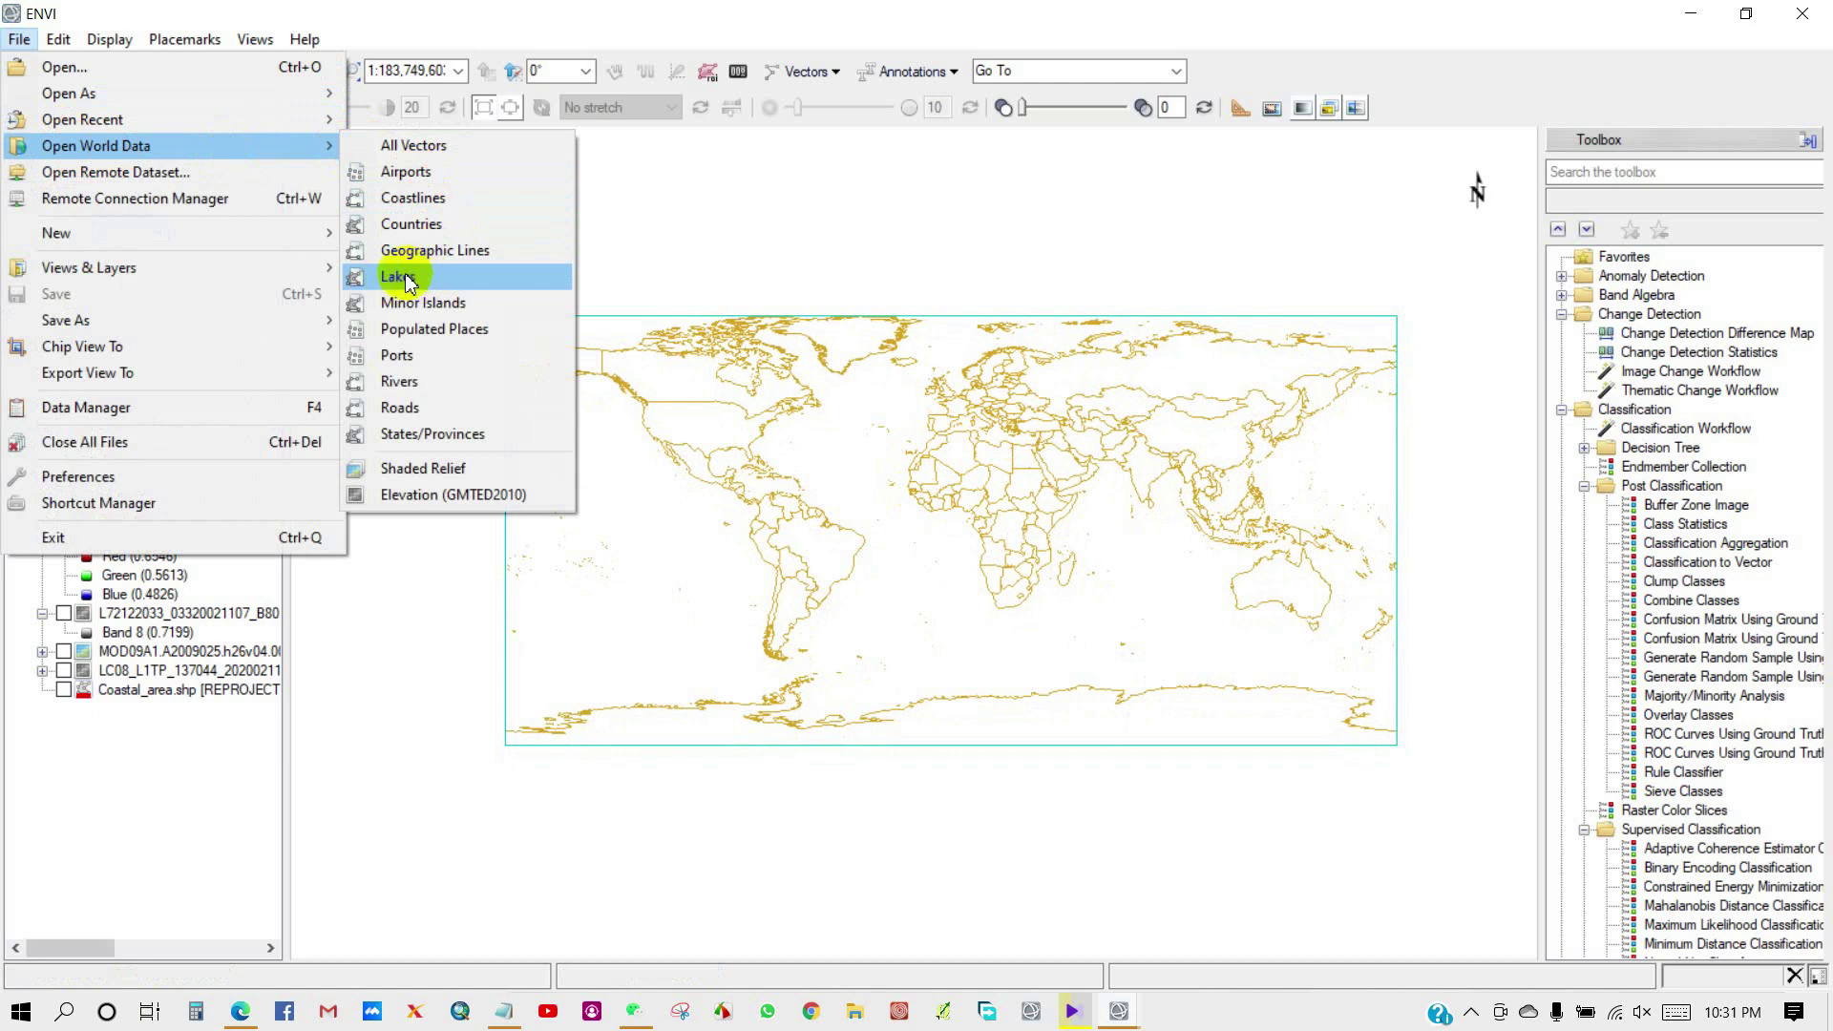
Step: Add populated_places.shp as settlement points, zooming in over Africa and back out
{"action": "left_click", "coordinate": [412, 329]}
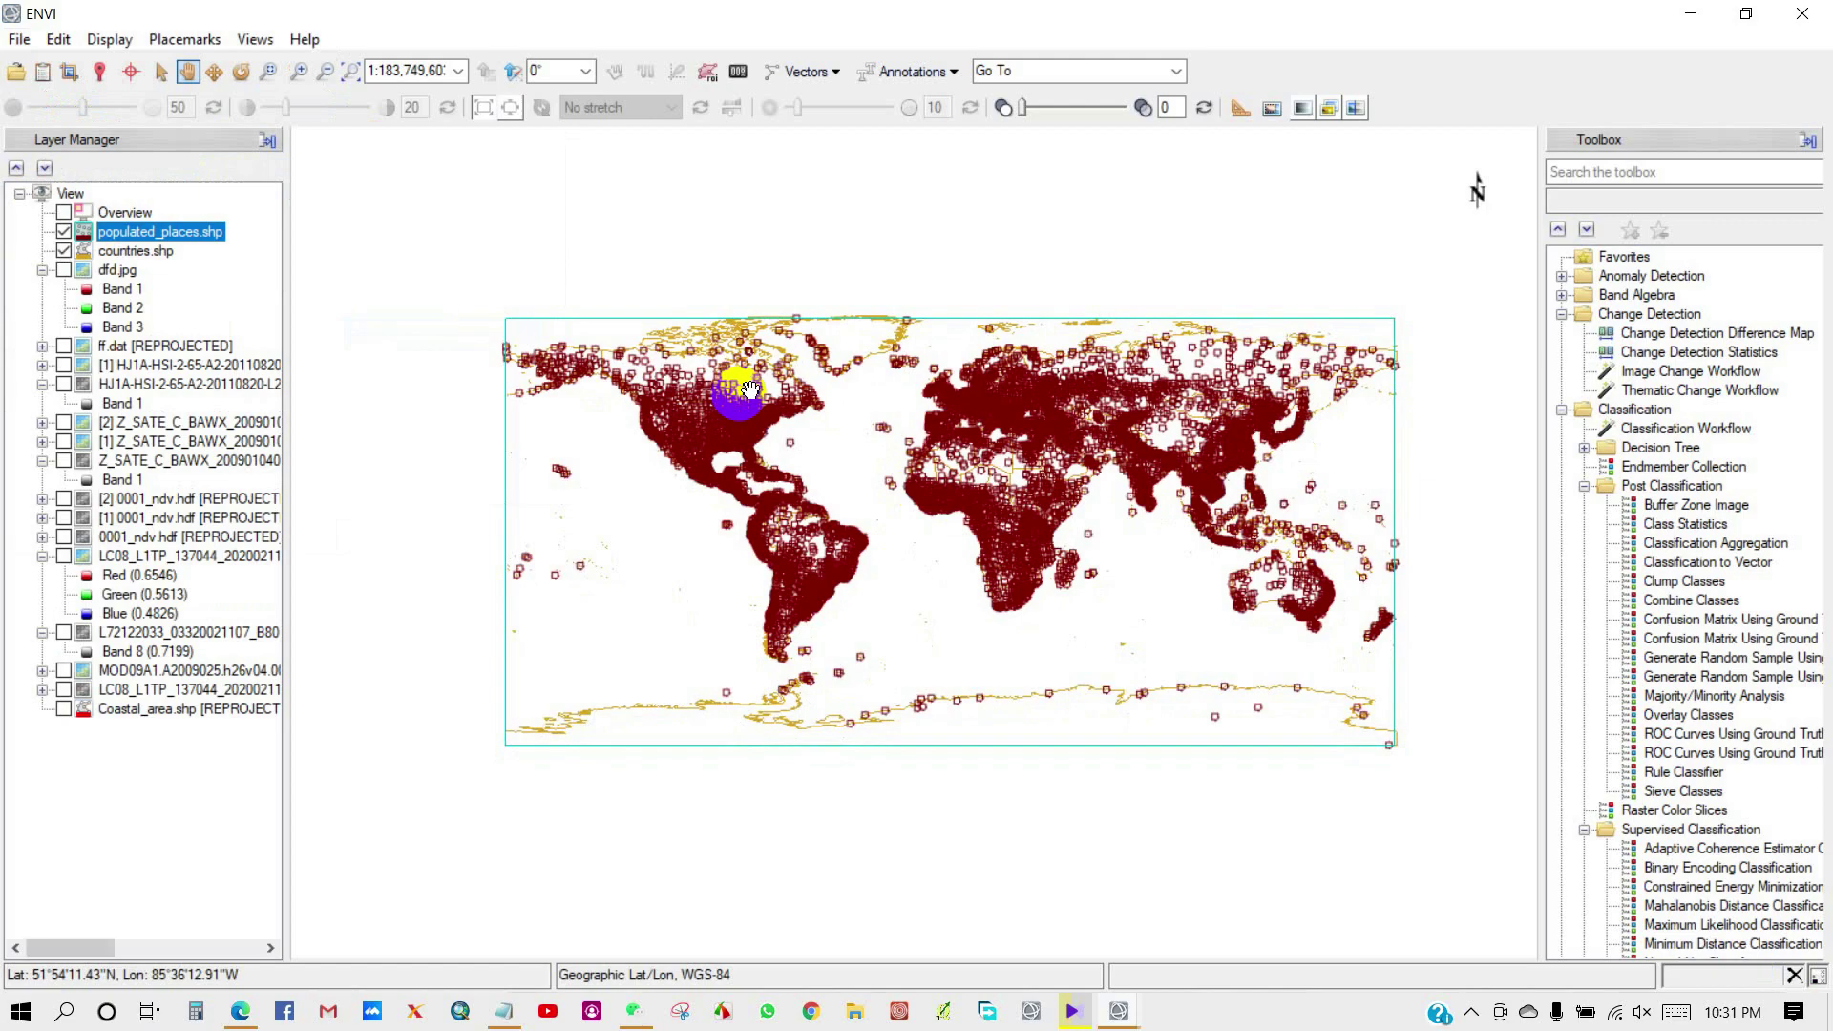
{"action": "scroll", "coordinate": [1043, 490], "scroll_direction": "up", "scroll_amount": 1}
{"action": "scroll", "coordinate": [1043, 491], "scroll_direction": "up", "scroll_amount": 3}
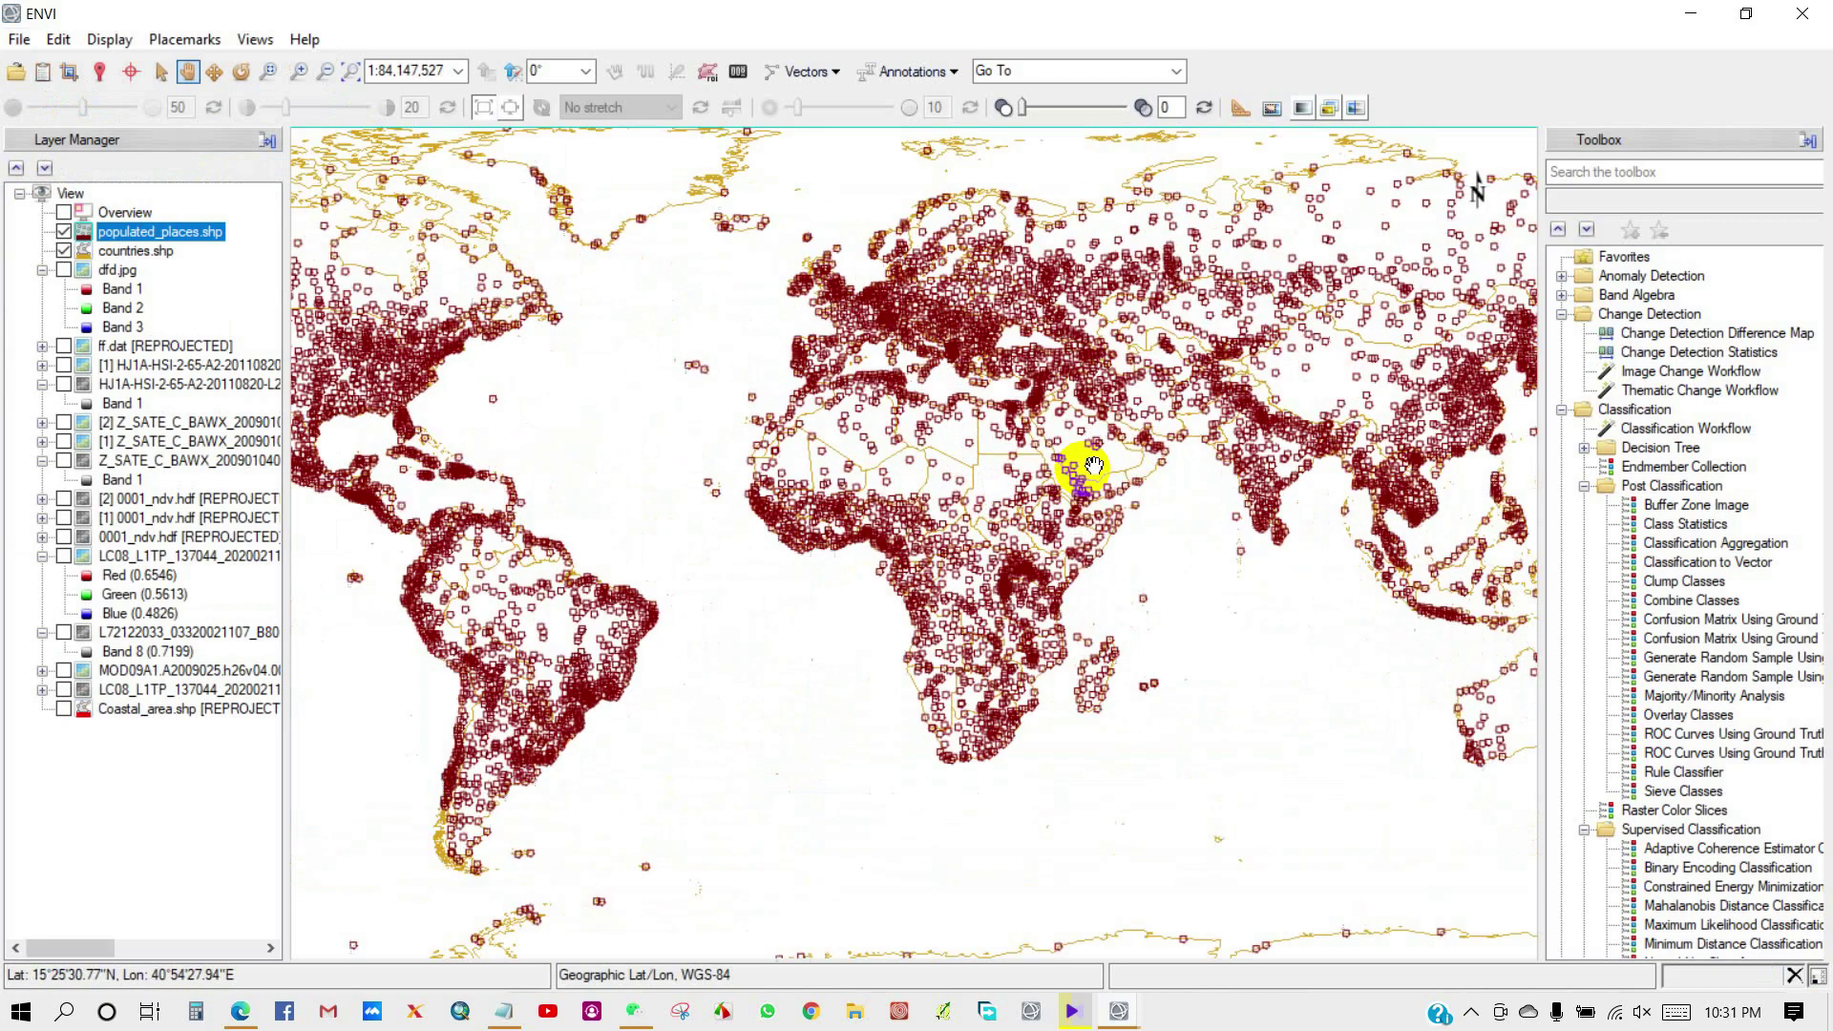
{"action": "scroll", "coordinate": [932, 530], "scroll_direction": "up", "scroll_amount": 2}
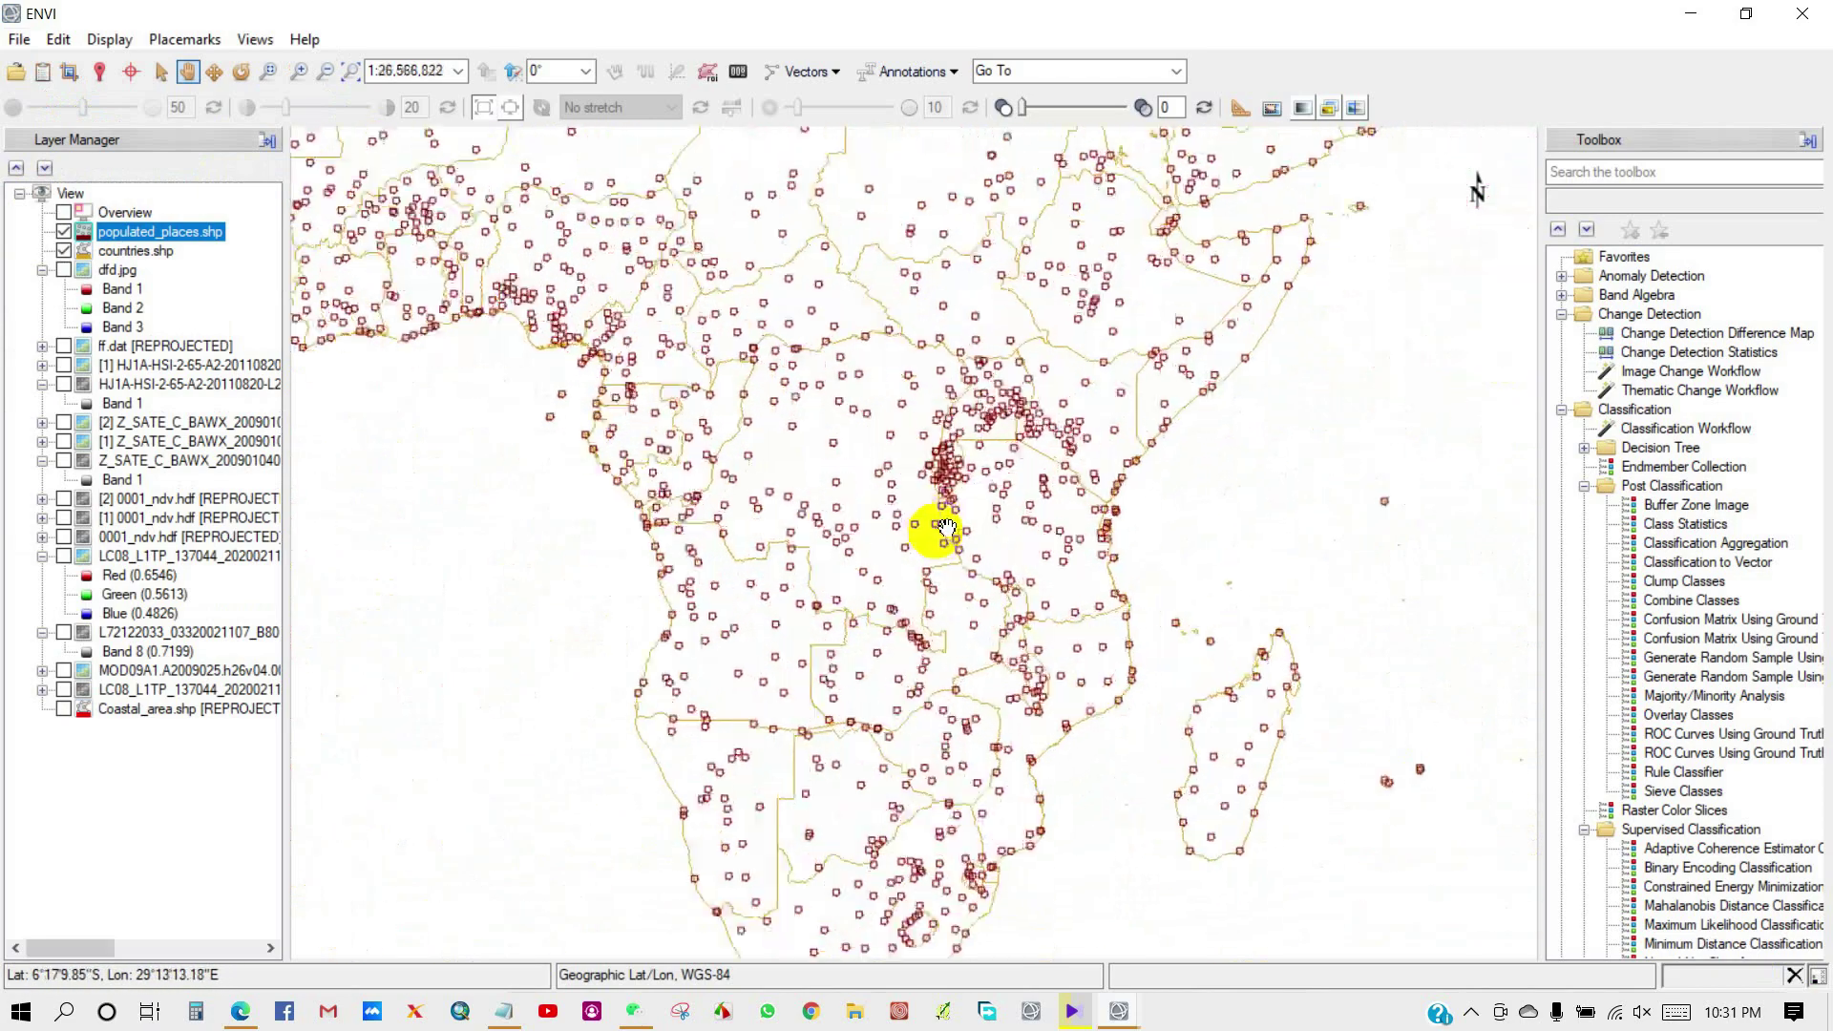
{"action": "scroll", "coordinate": [1025, 502], "scroll_direction": "down", "scroll_amount": 1}
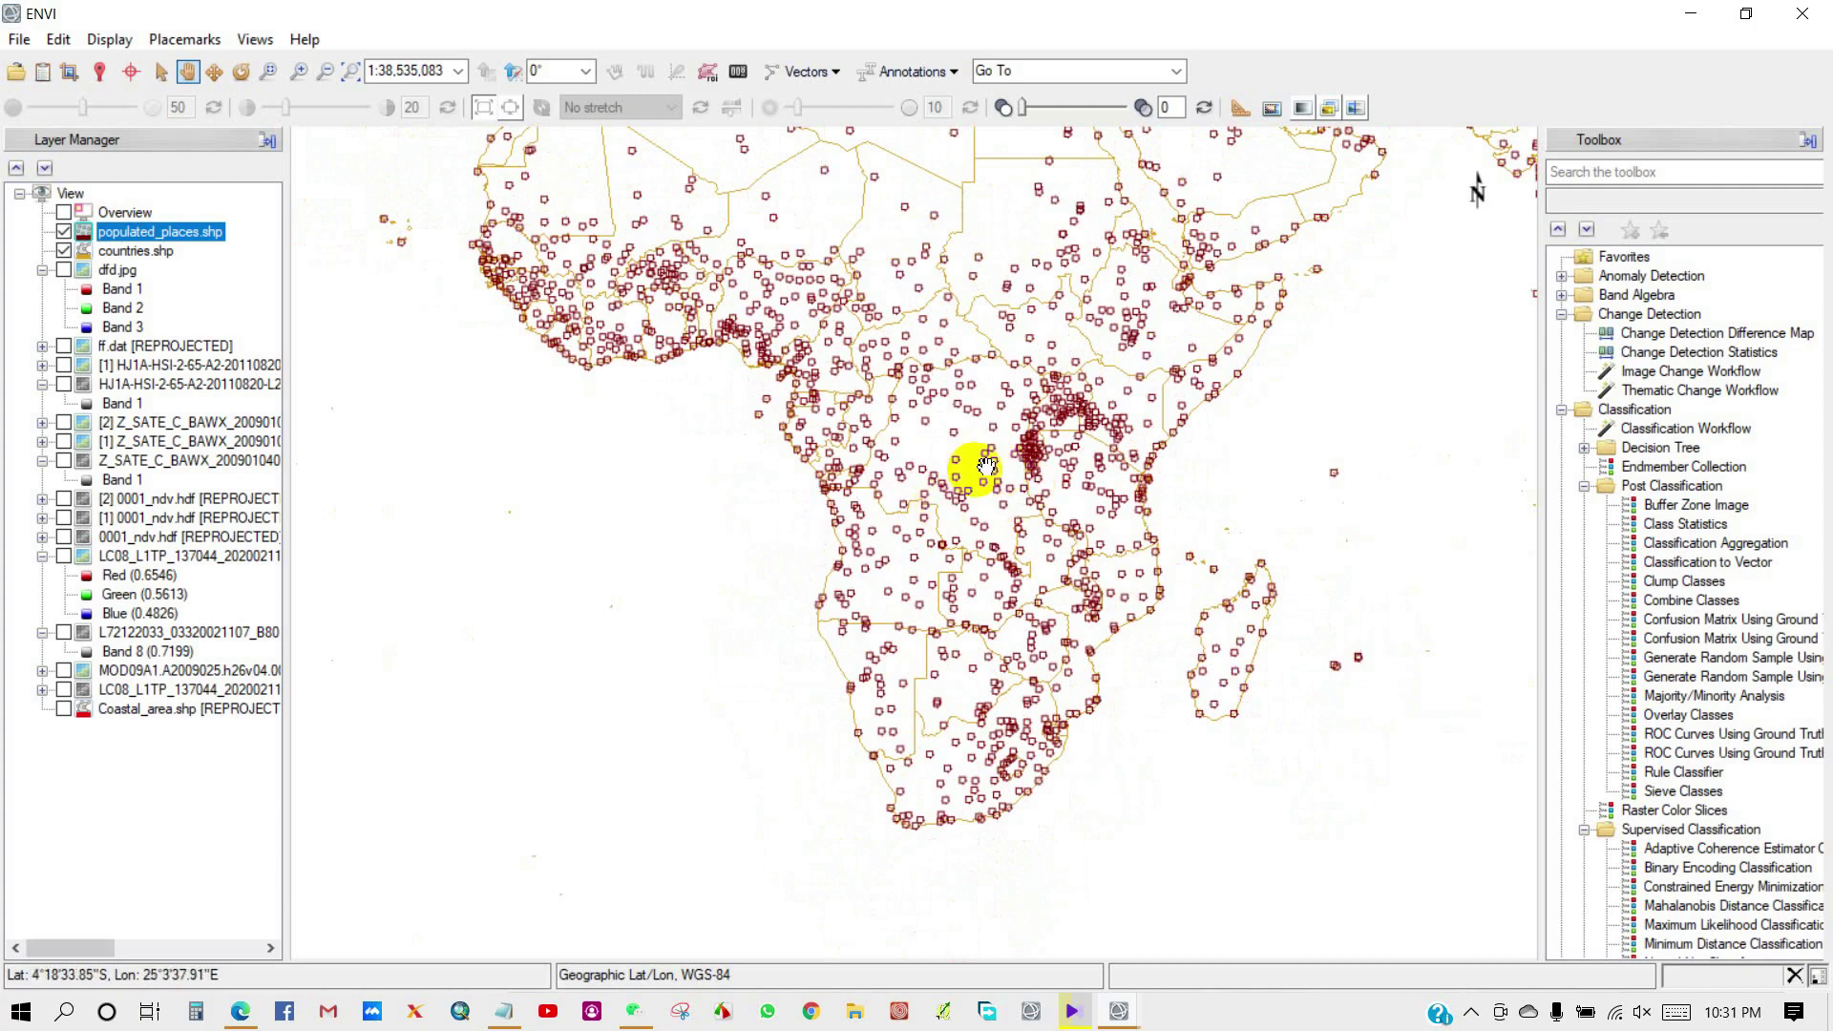
{"action": "scroll", "coordinate": [983, 480], "scroll_direction": "down", "scroll_amount": 3}
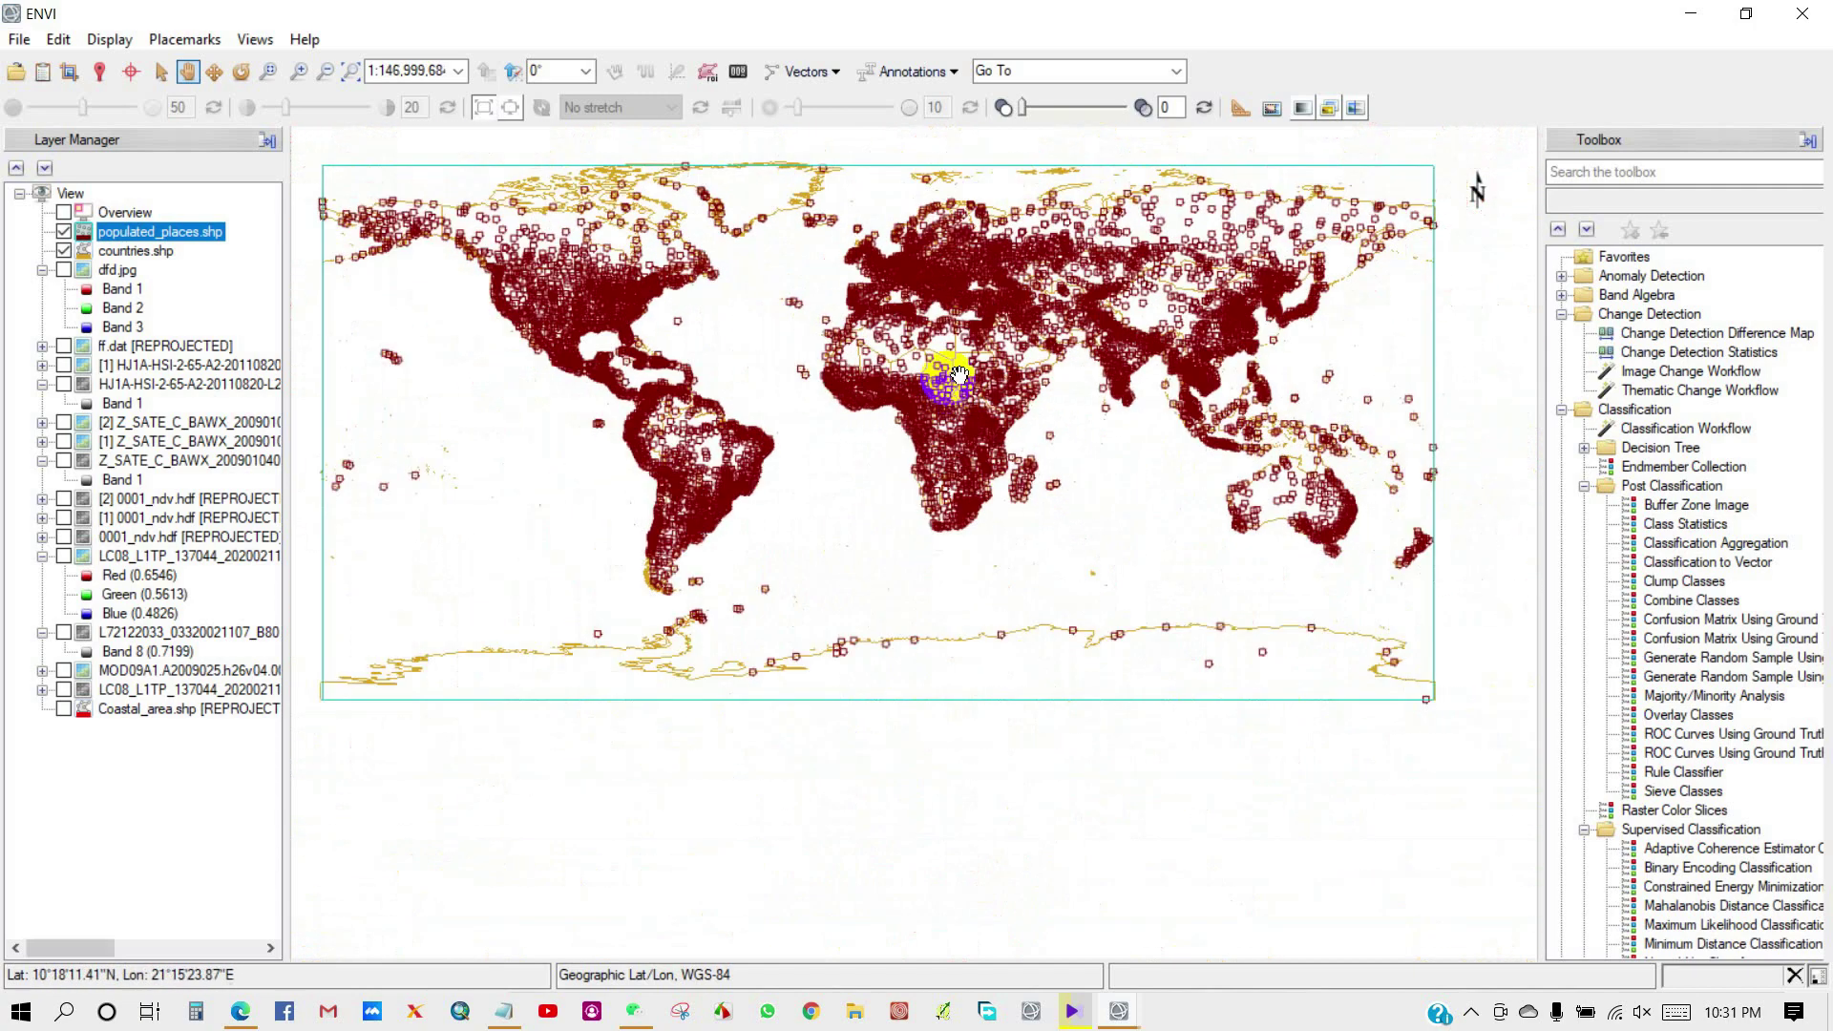
{"action": "scroll", "coordinate": [934, 480], "scroll_direction": "down", "scroll_amount": 1}
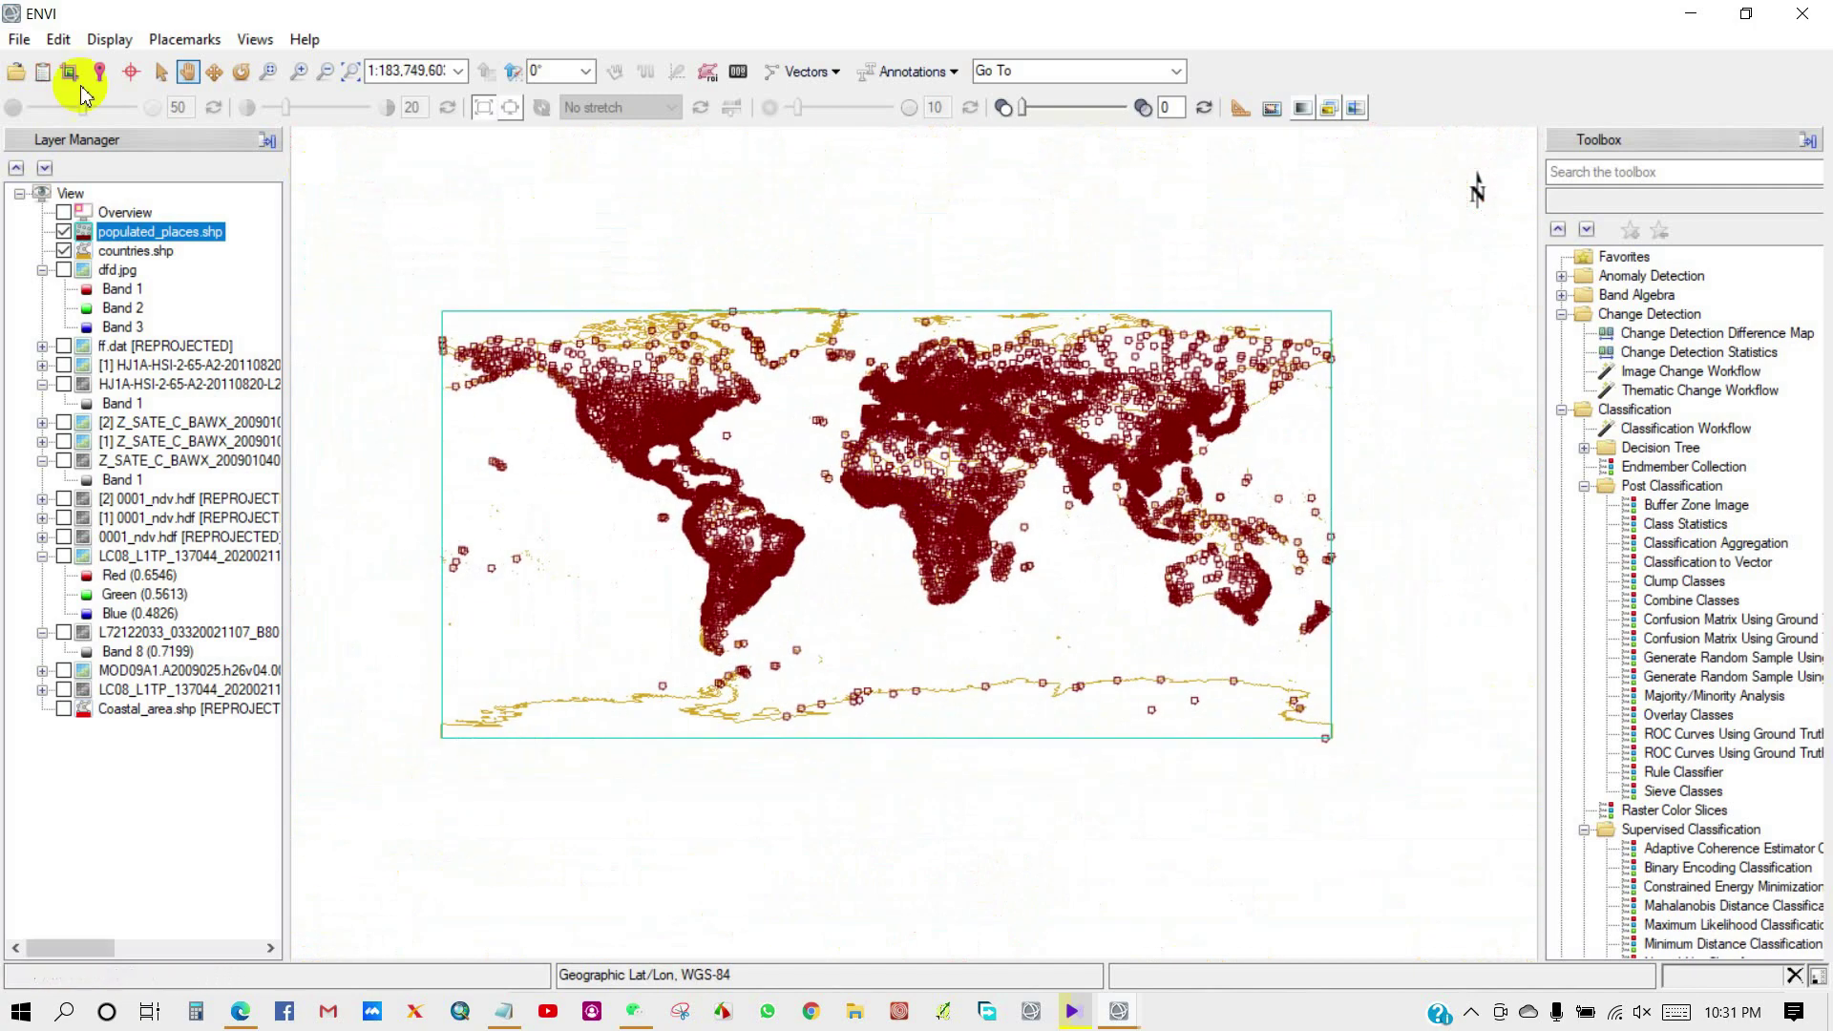
{"action": "left_click", "coordinate": [16, 39]}
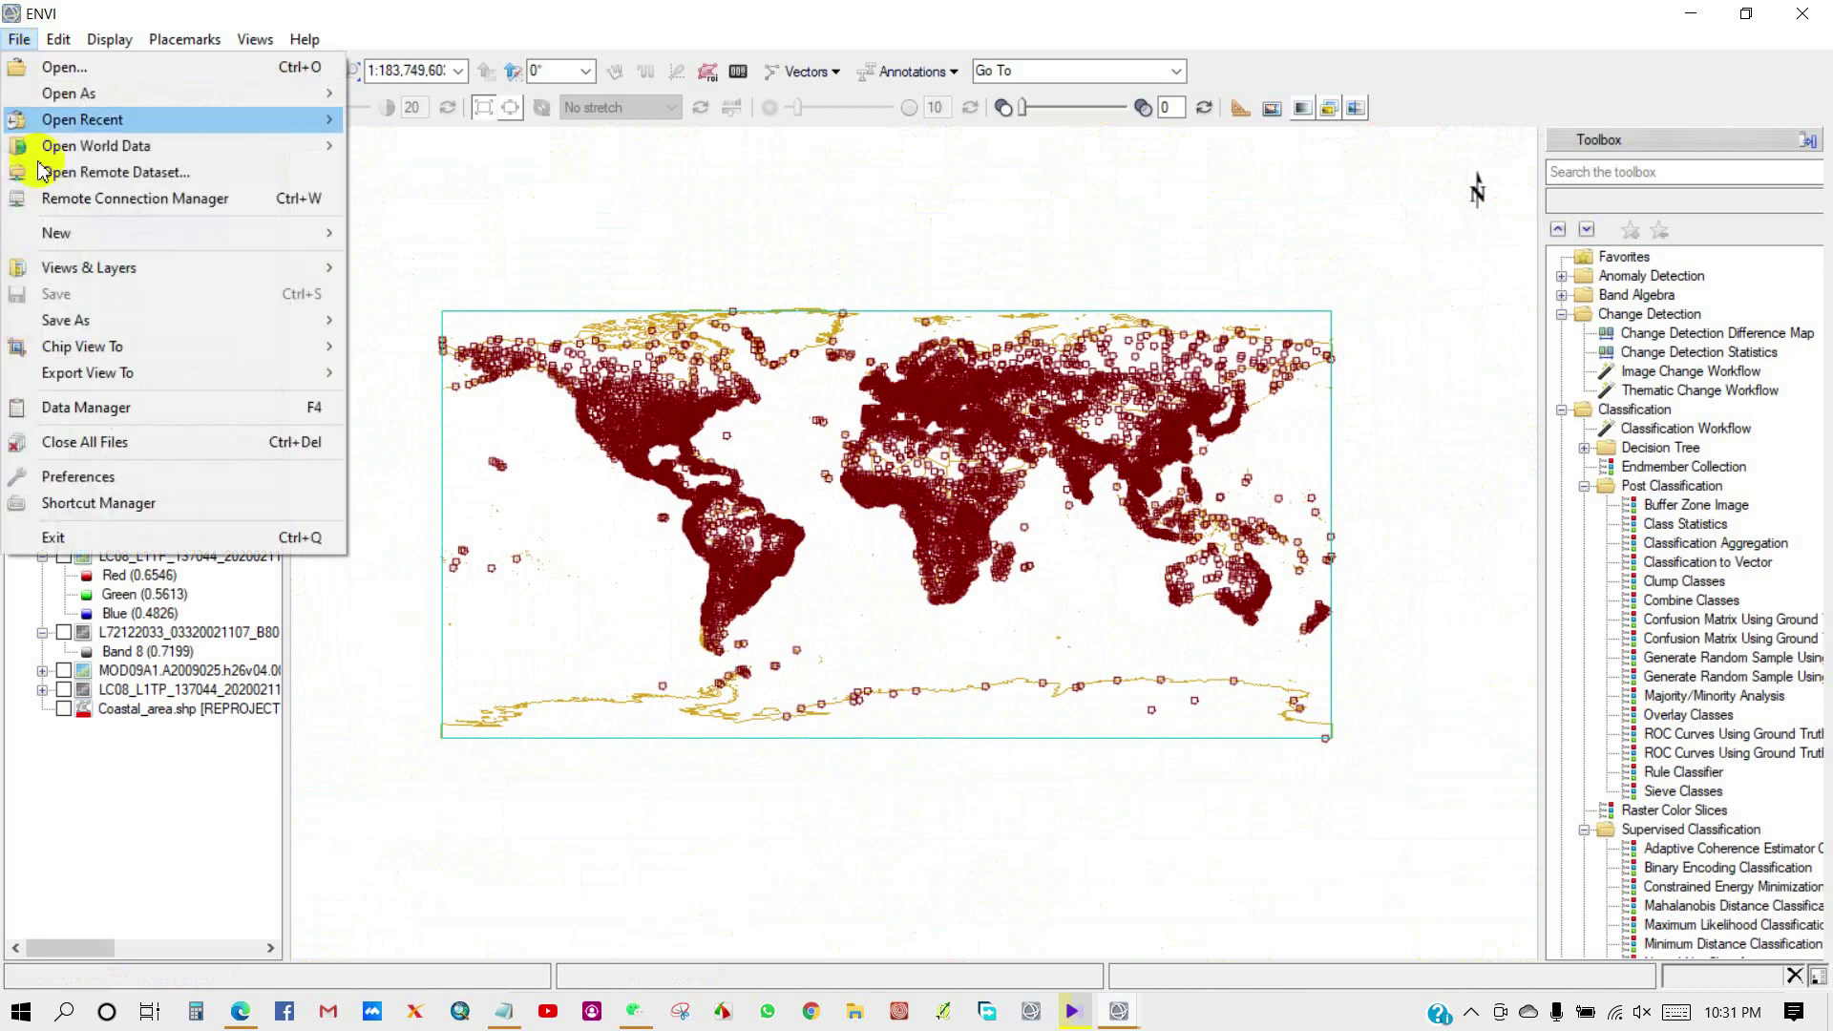
{"action": "mouse_move", "coordinate": [199, 148]}
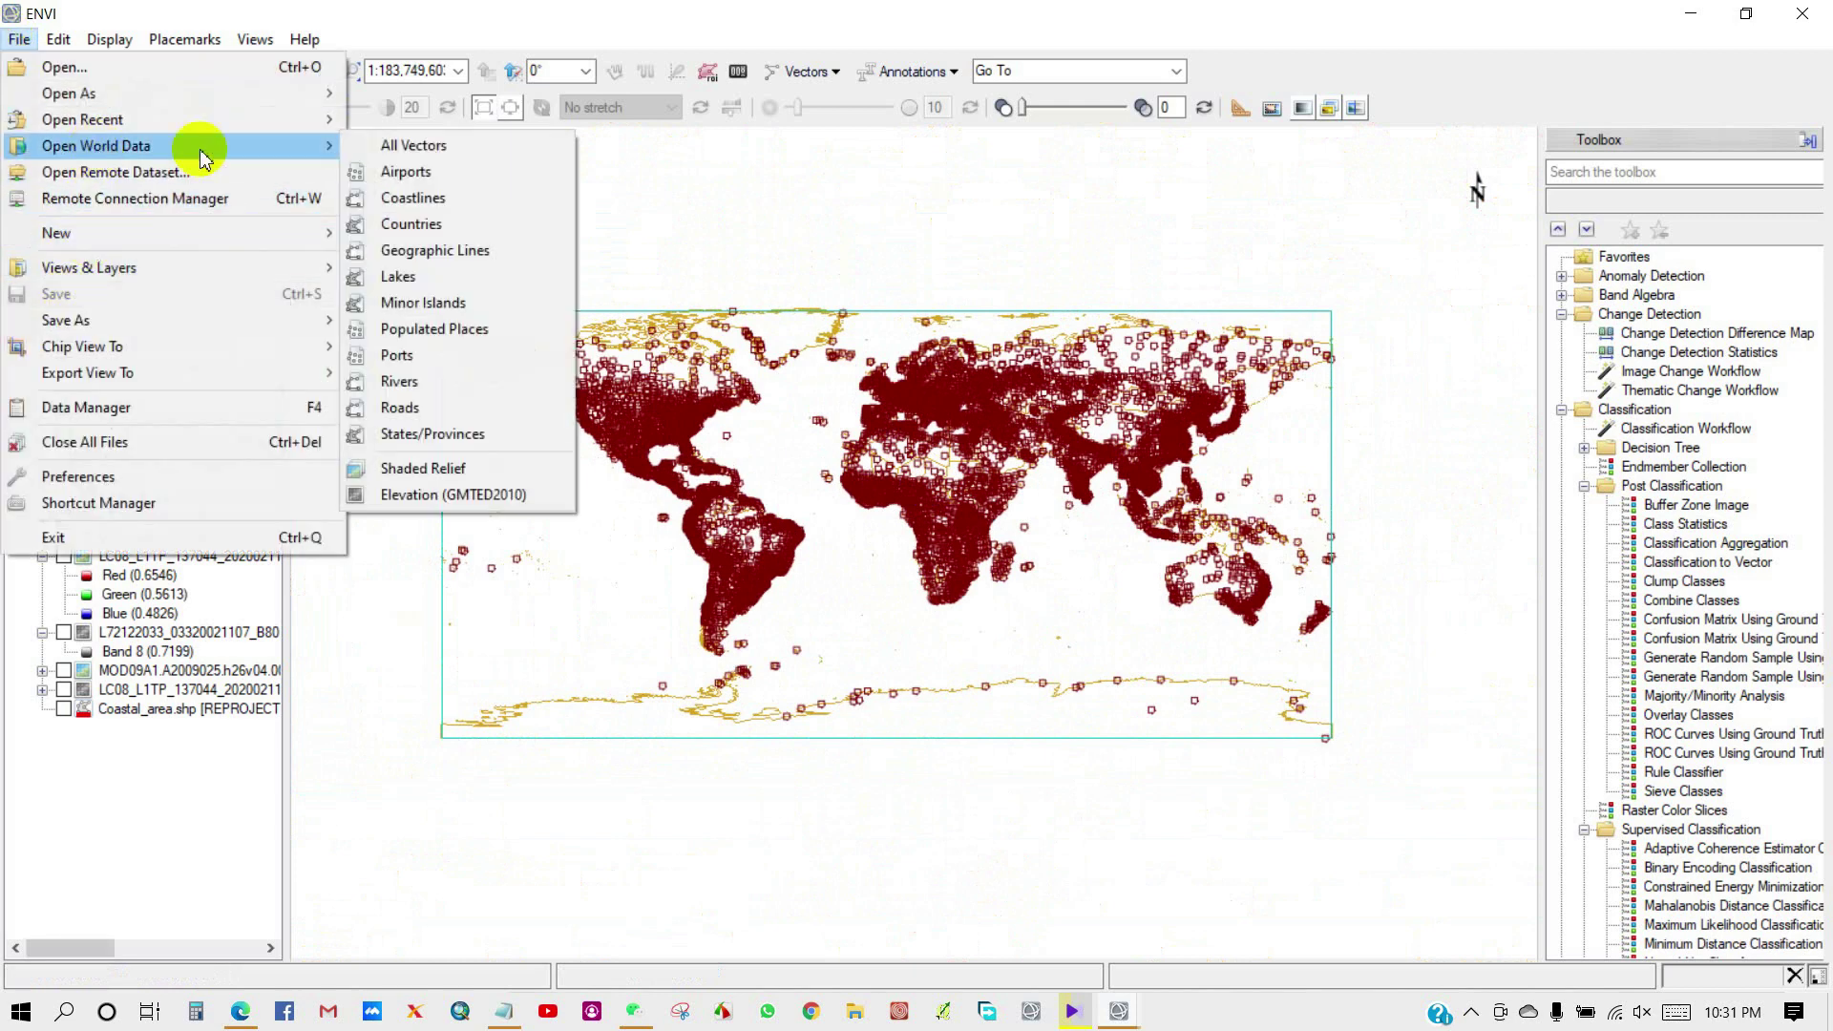
Step: Add the world lakes.shp layer, showing cyan lake outlines over the country borders
{"action": "left_click", "coordinate": [399, 277]}
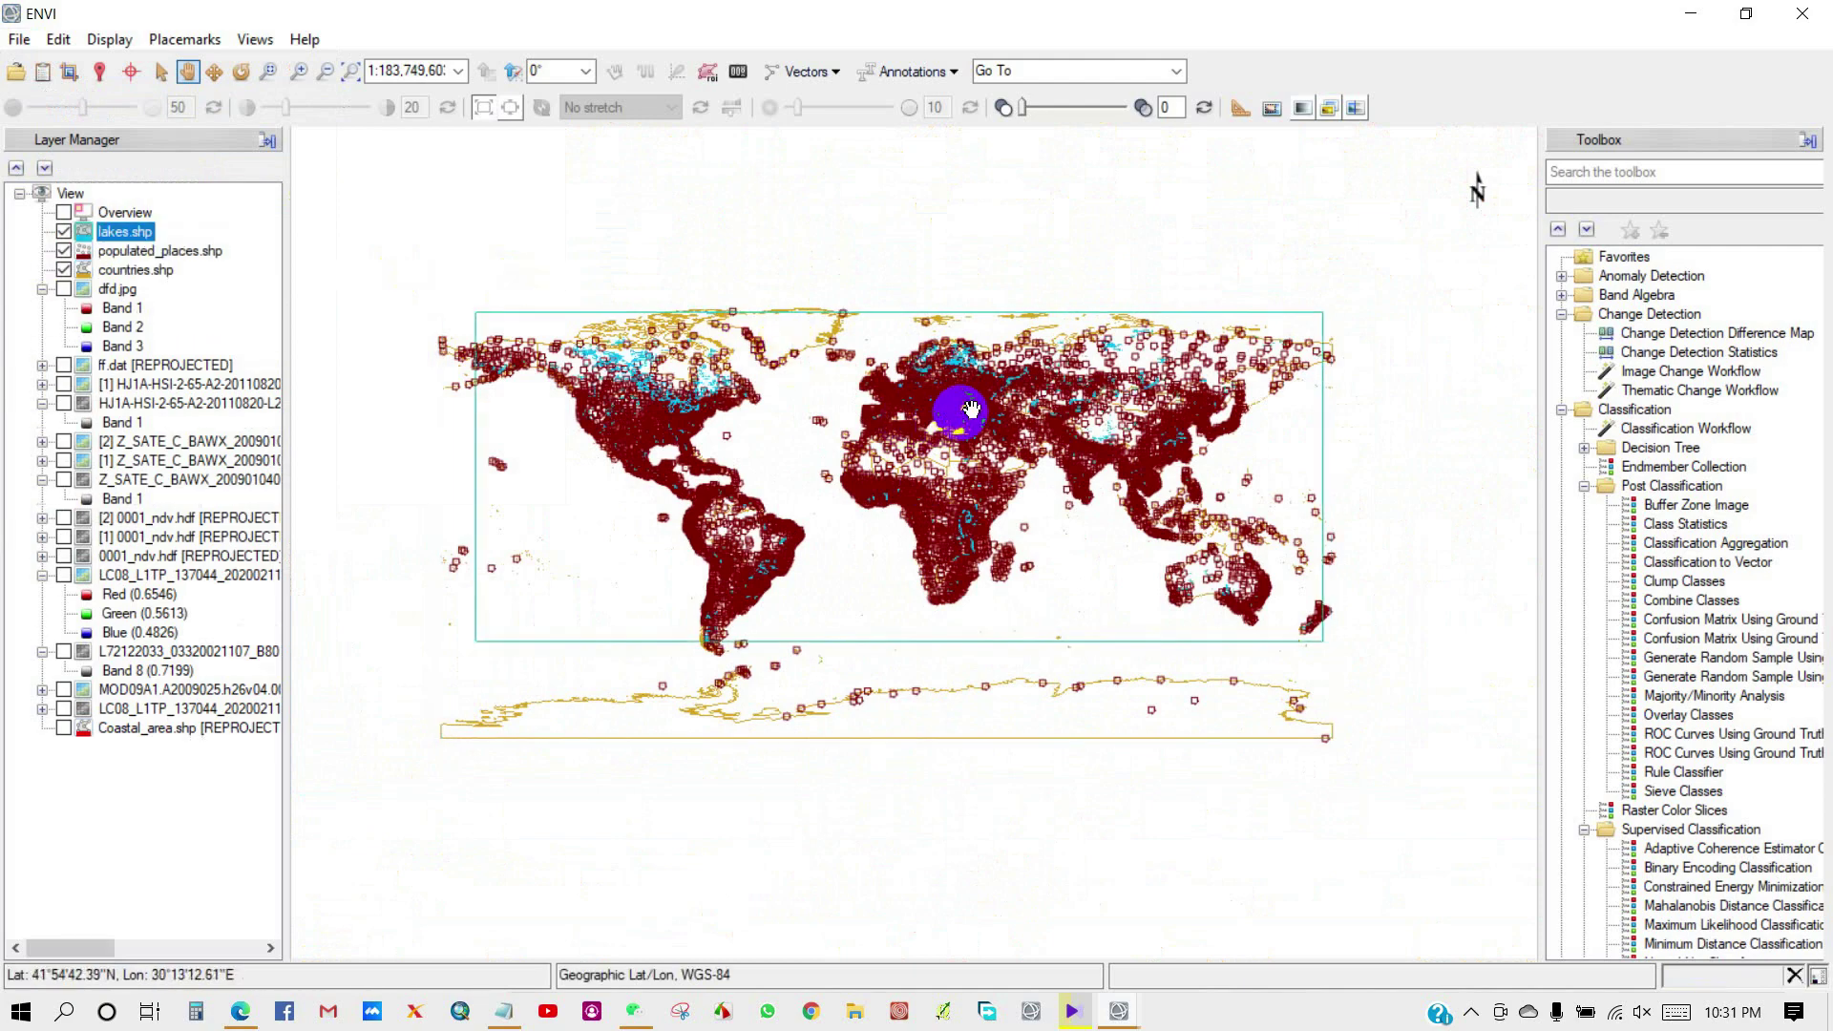
{"action": "scroll", "coordinate": [971, 409], "scroll_direction": "up", "scroll_amount": 3}
{"action": "left_click_drag", "start_coordinate": [643, 426], "coordinate": [700, 426]}
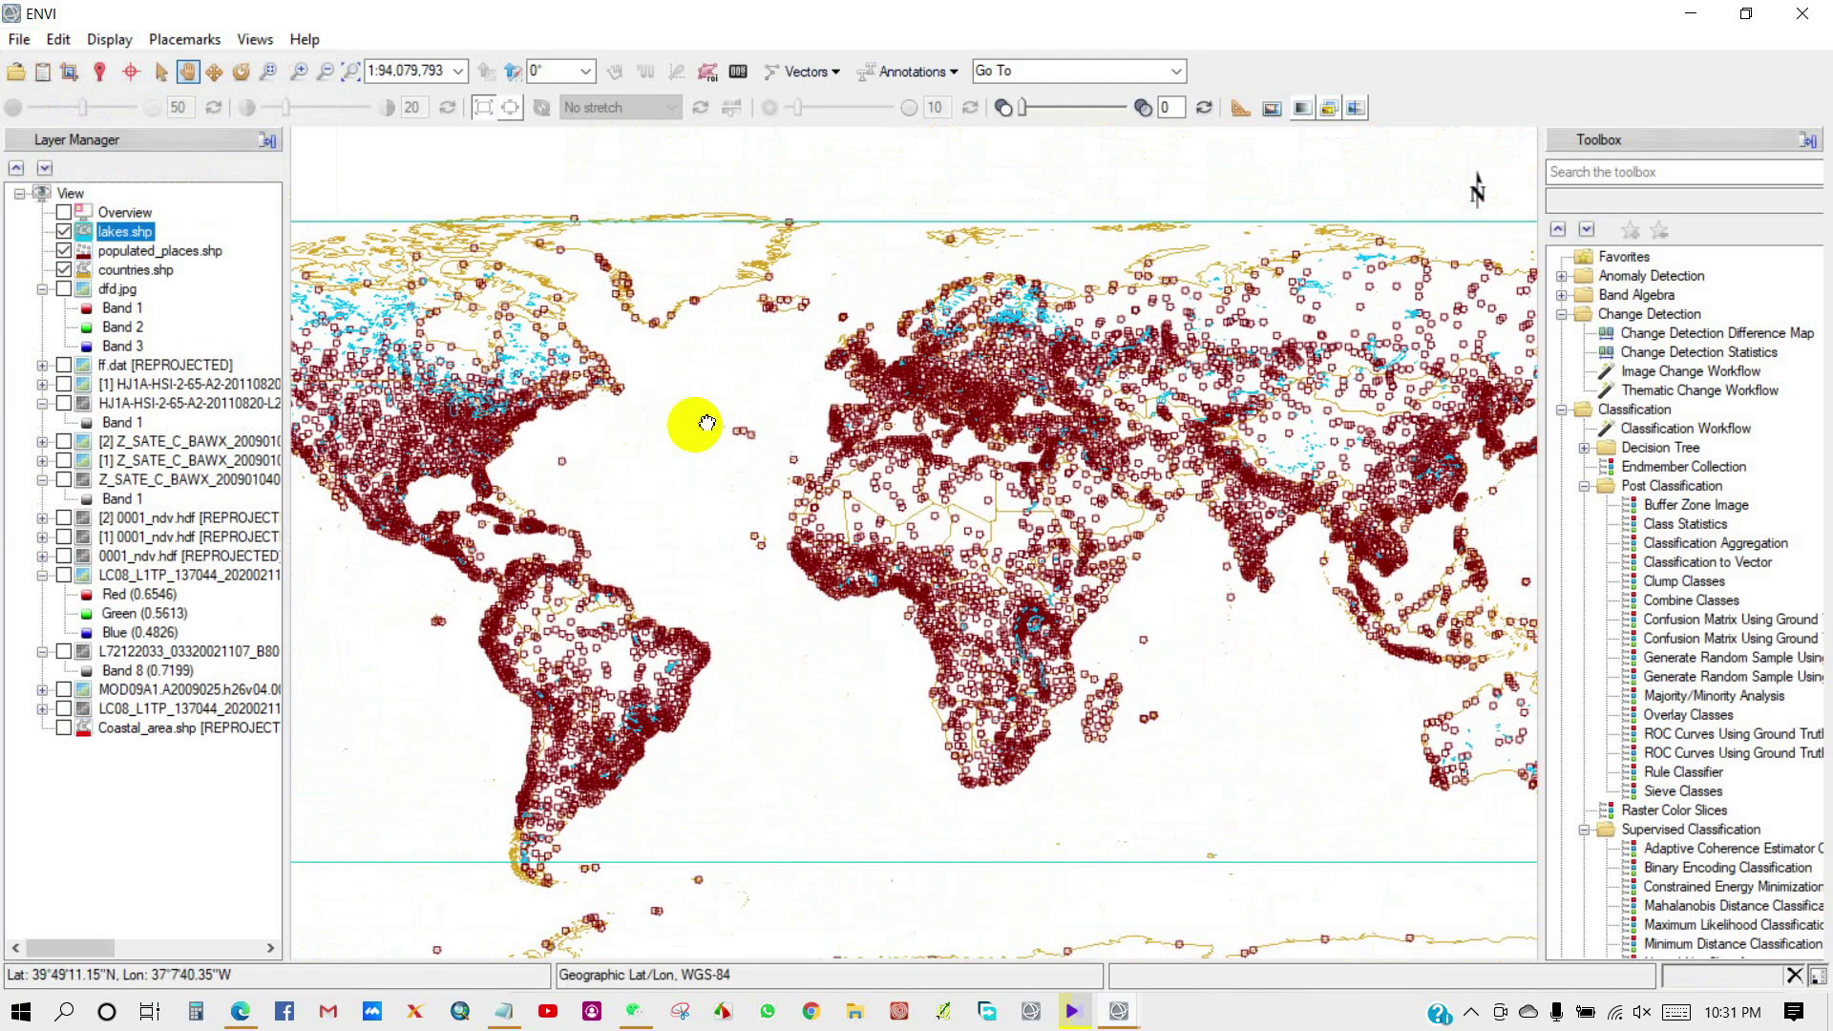
Step: Hide populated_places.shp and zoom in on Scandinavia
{"action": "left_click", "coordinate": [64, 251]}
{"action": "scroll", "coordinate": [966, 377], "scroll_direction": "up", "scroll_amount": 1}
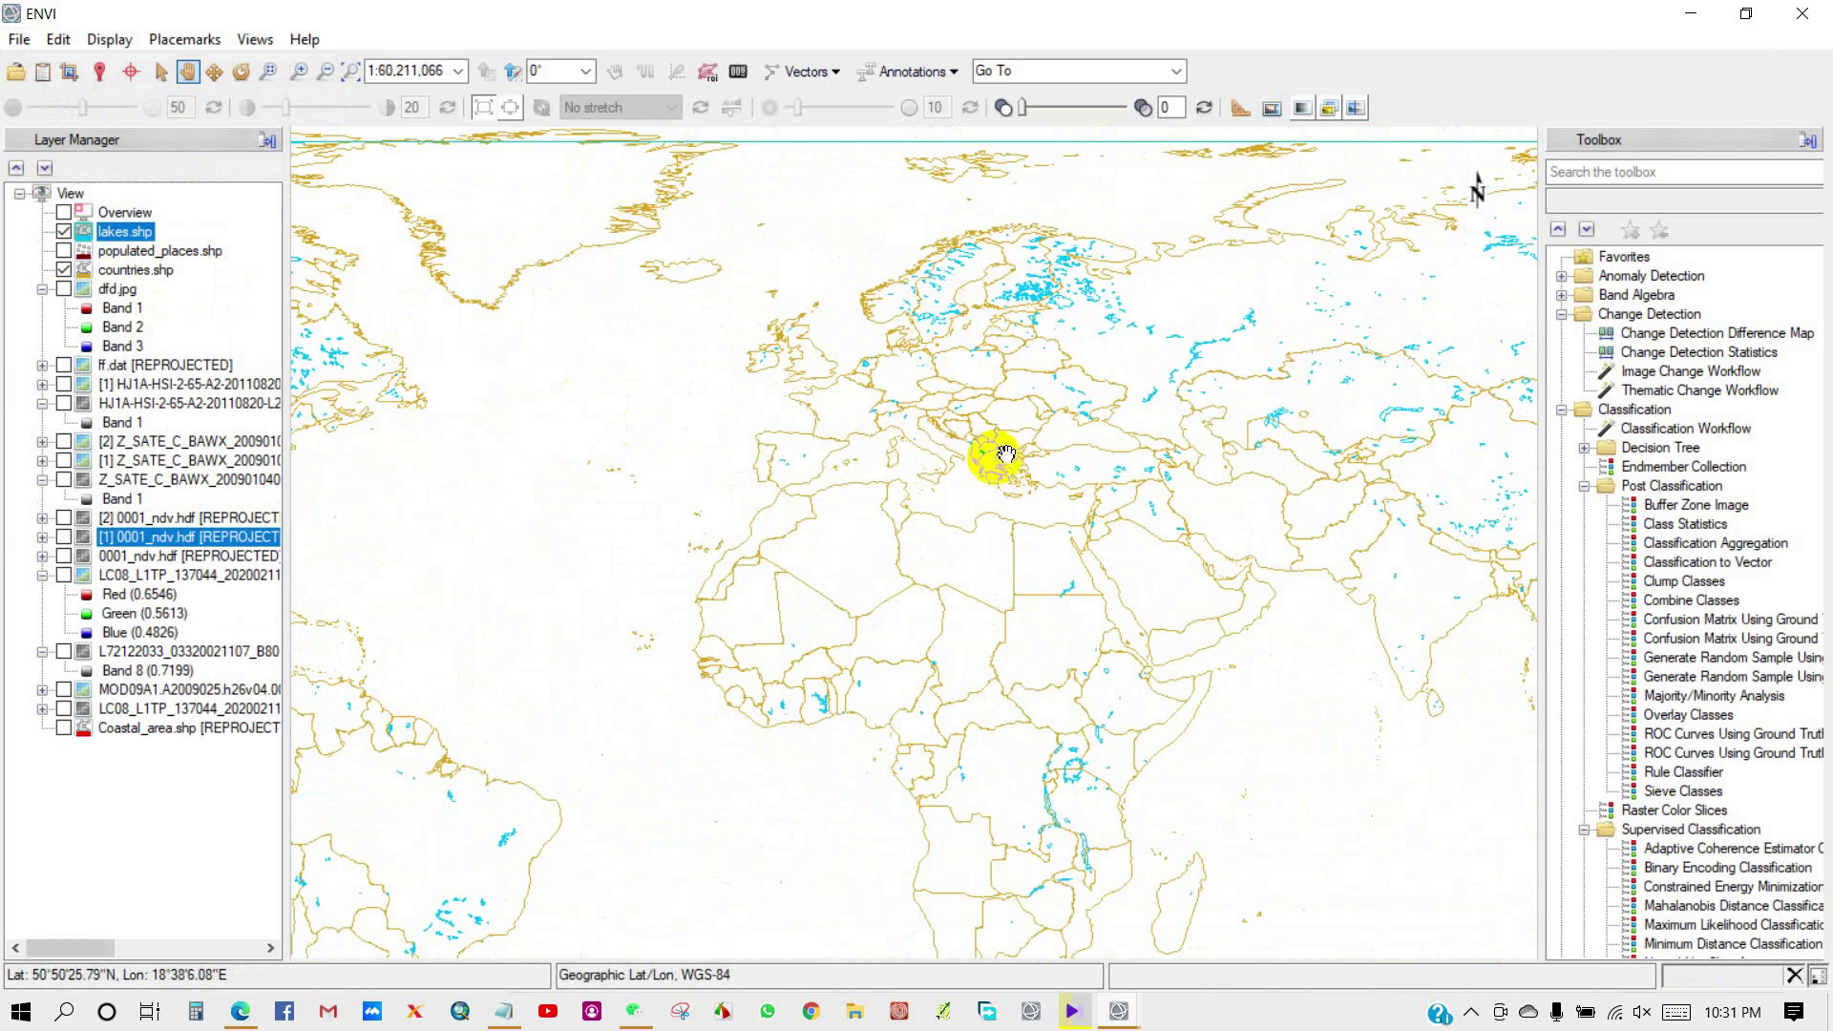
{"action": "left_click_drag", "start_coordinate": [996, 455], "coordinate": [947, 446]}
{"action": "scroll", "coordinate": [911, 534], "scroll_direction": "up", "scroll_amount": 3}
{"action": "scroll", "coordinate": [945, 445], "scroll_direction": "up", "scroll_amount": 1}
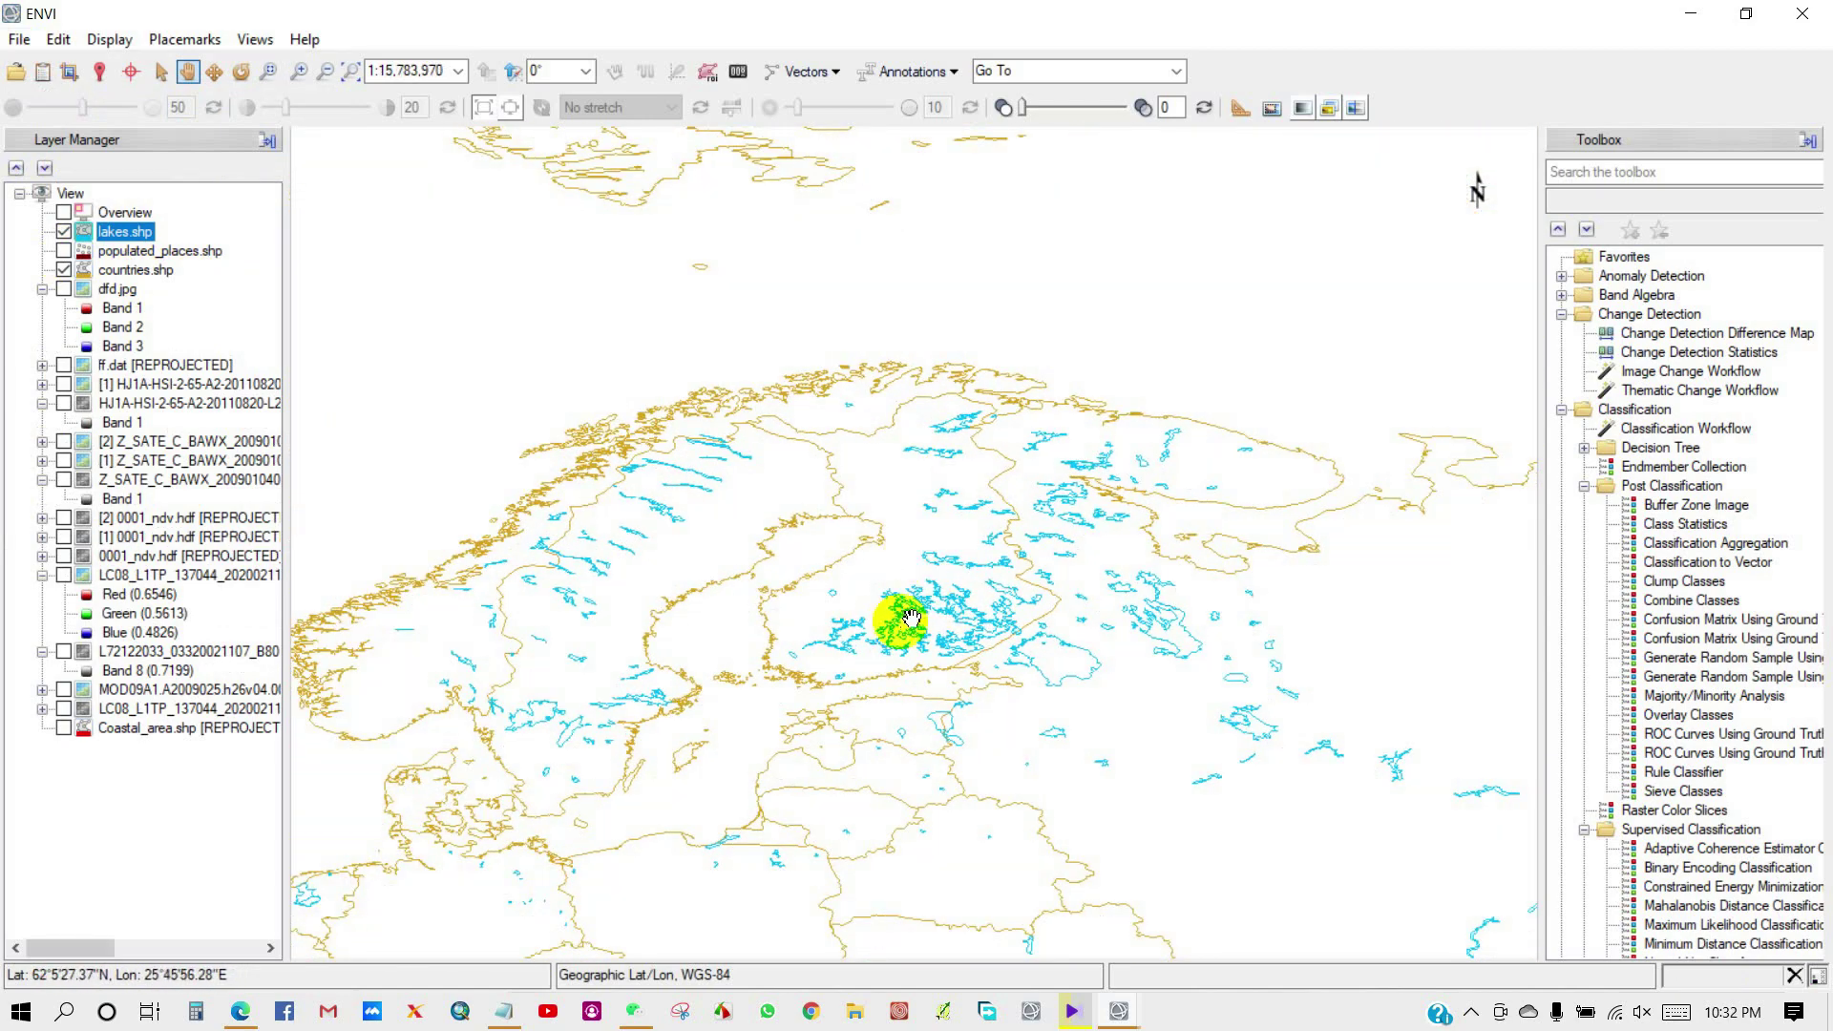
{"action": "left_click", "coordinate": [19, 39]}
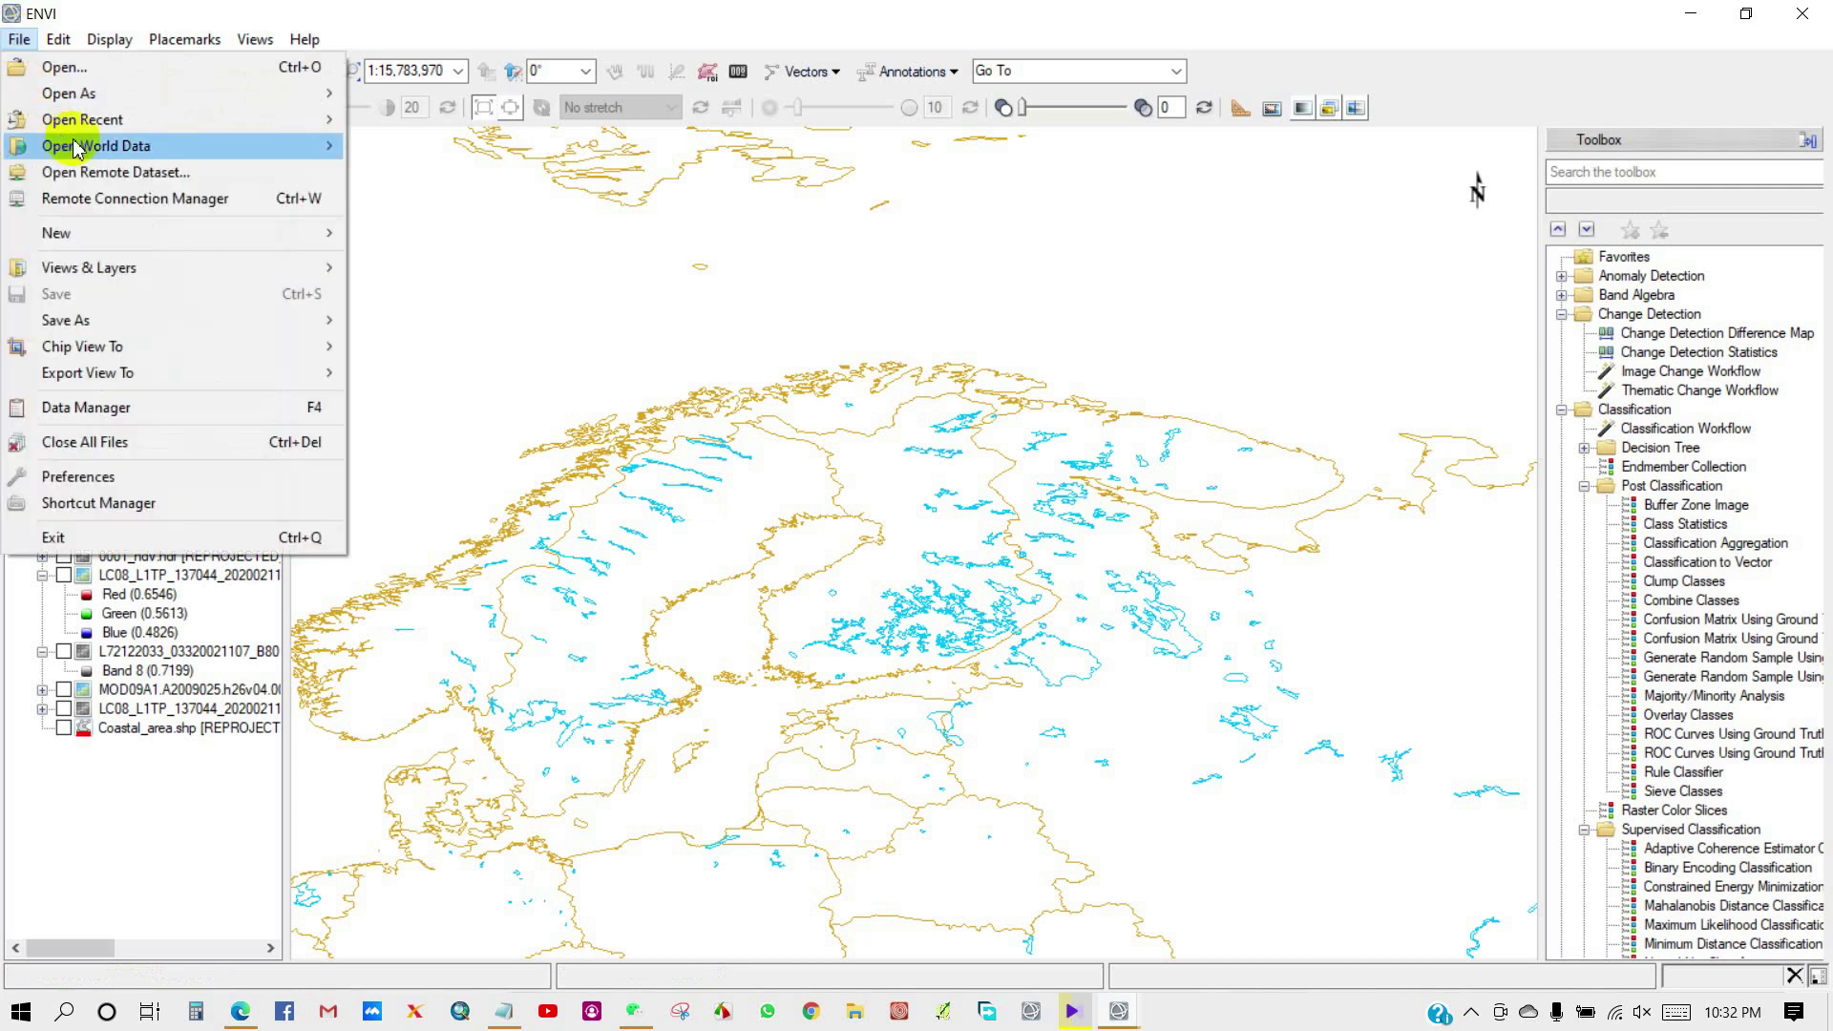
Step: Add rivers.shp, then pan and zoom out until the whole world extent is centred
{"action": "mouse_move", "coordinate": [181, 146]}
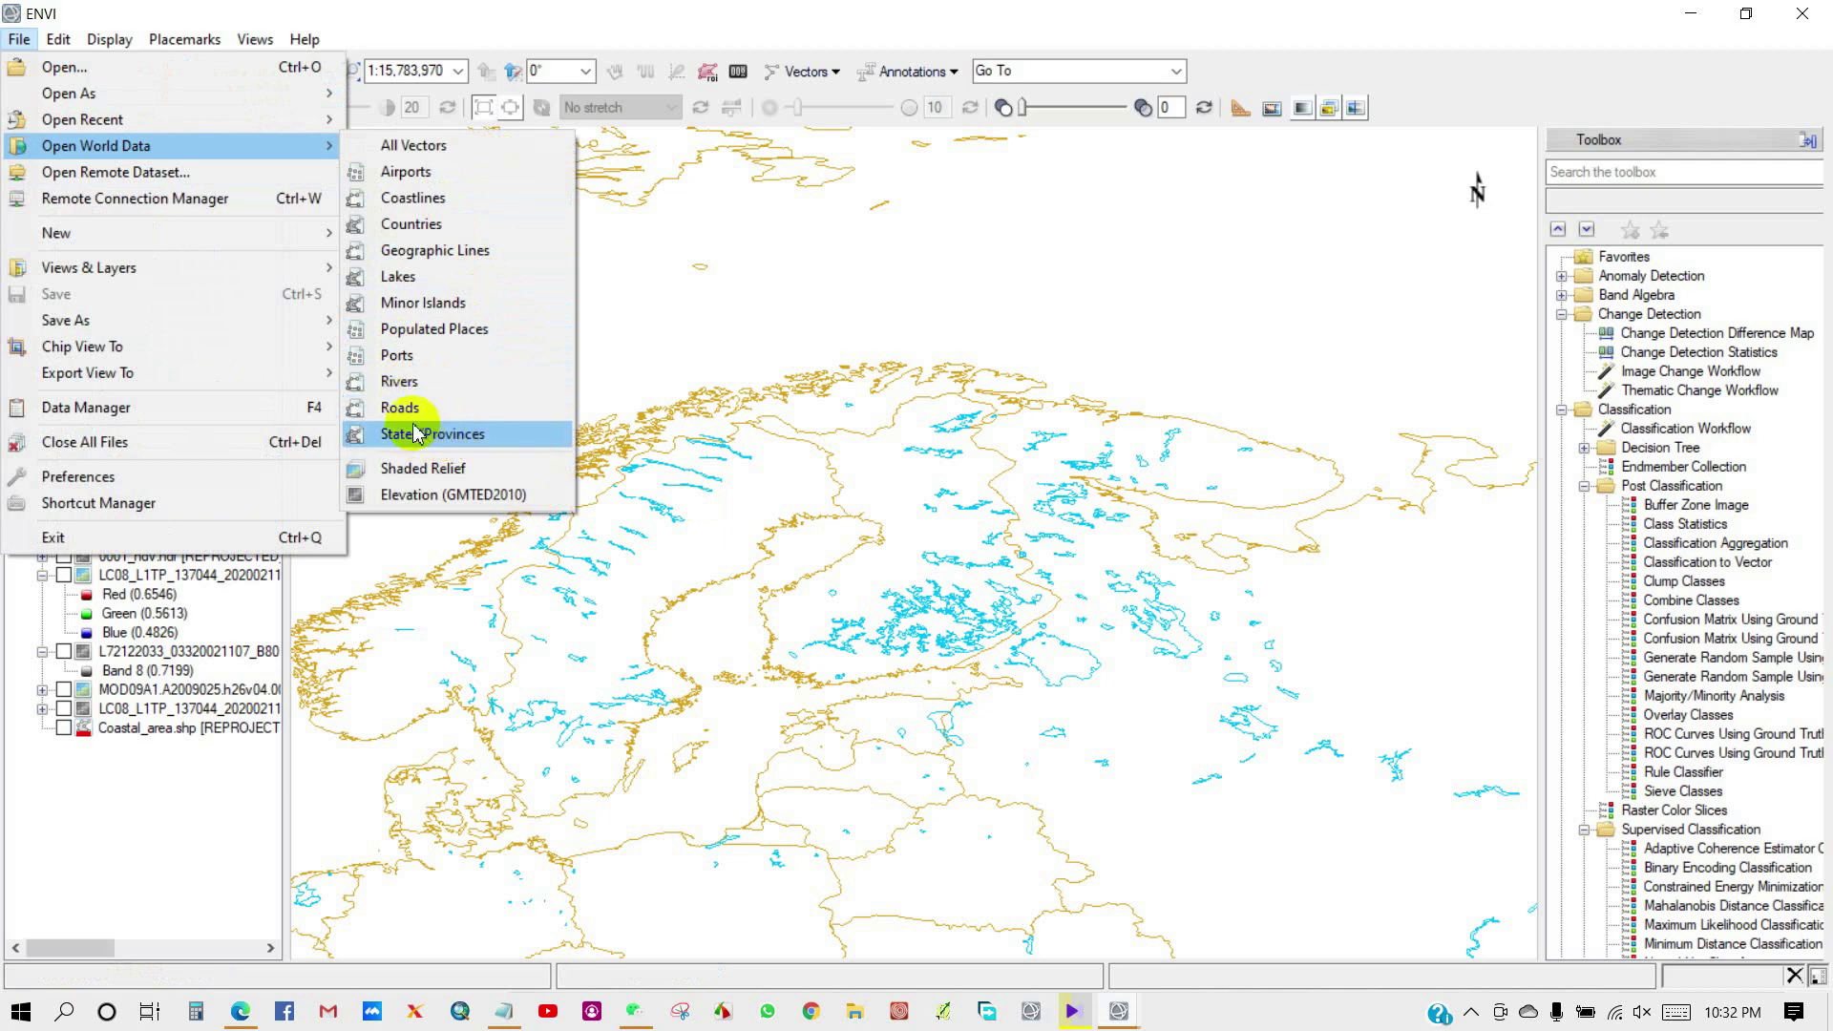
{"action": "left_click", "coordinate": [397, 381]}
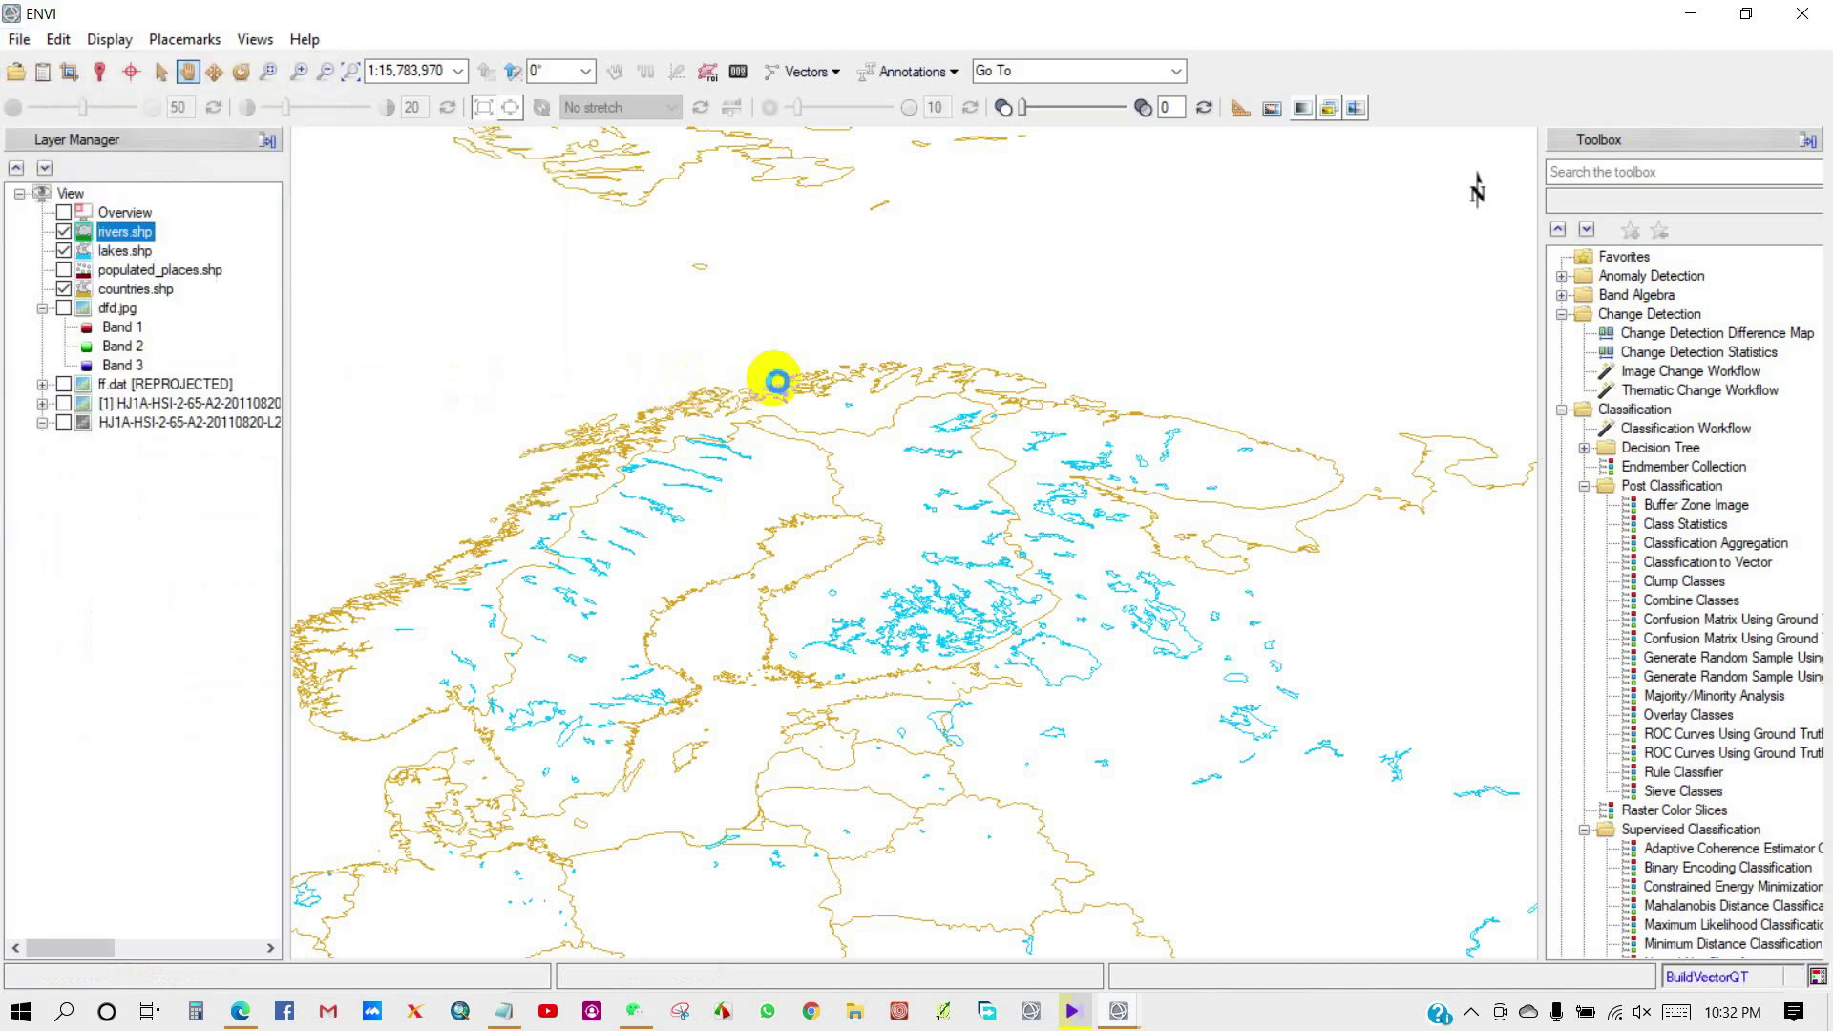
{"action": "scroll", "coordinate": [836, 420], "scroll_direction": "down", "scroll_amount": 6}
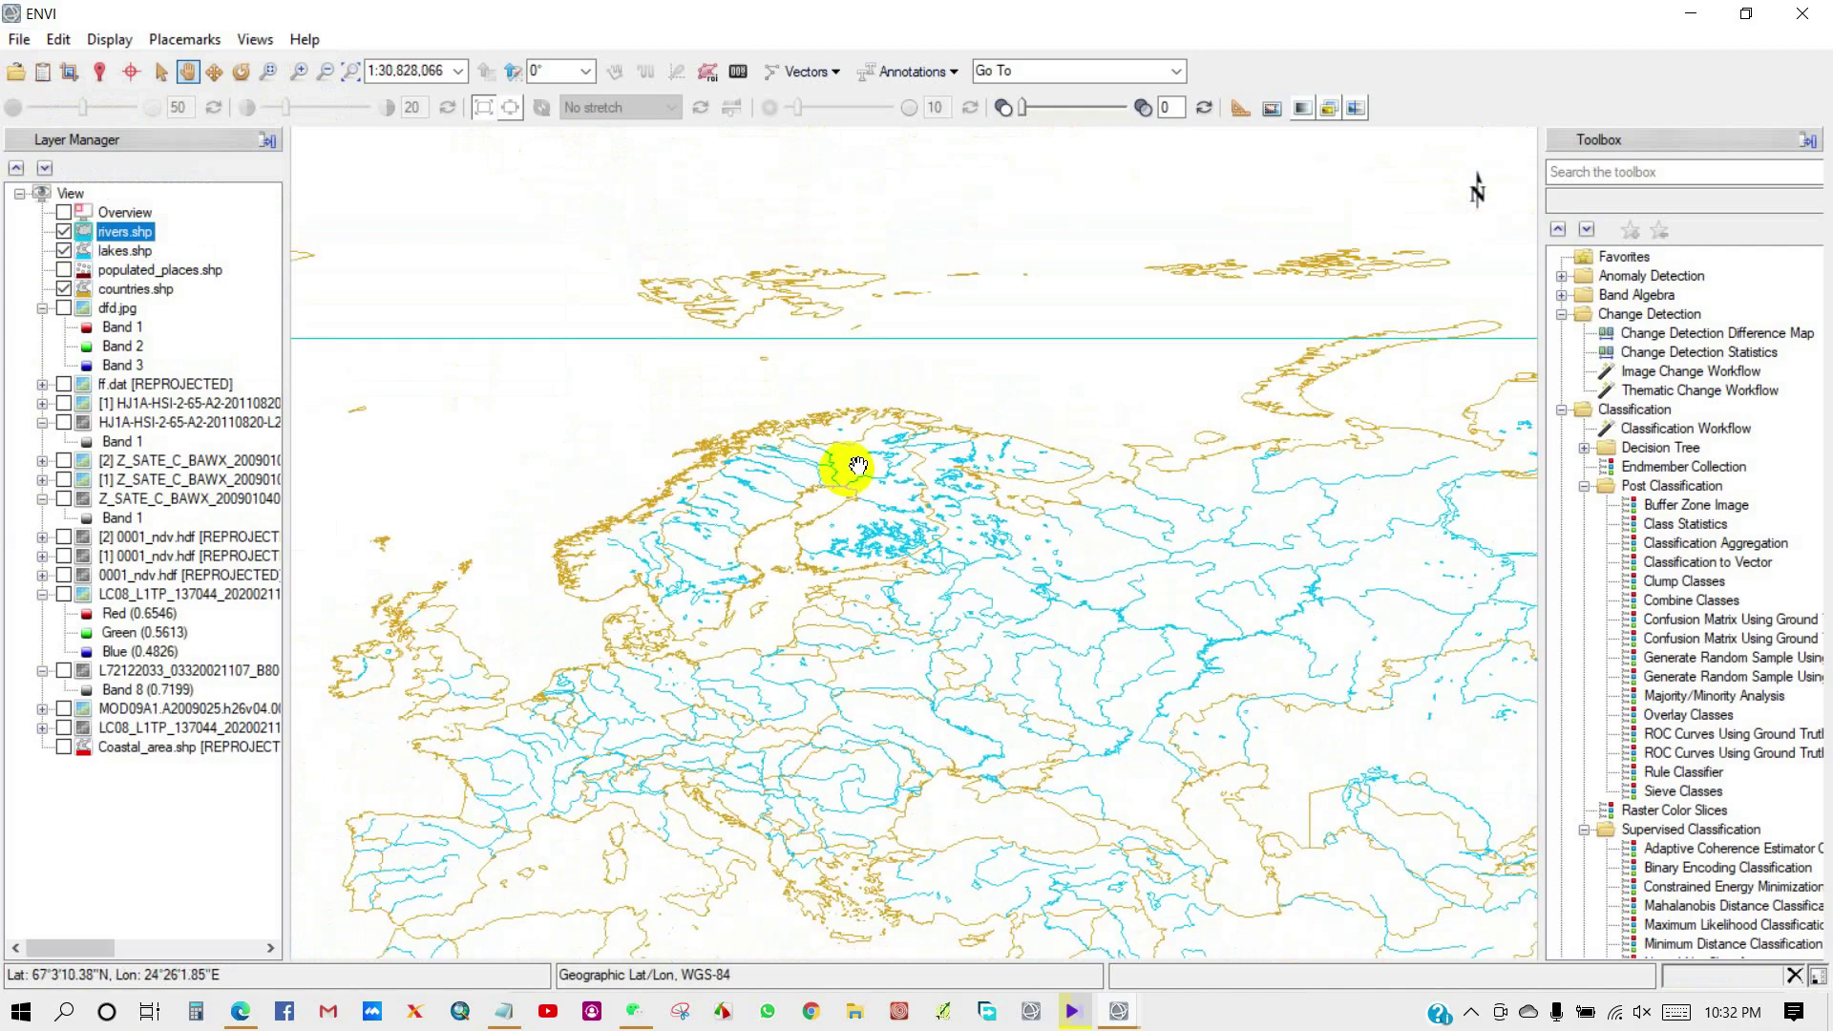
{"action": "left_click_drag", "start_coordinate": [875, 531], "coordinate": [773, 220]}
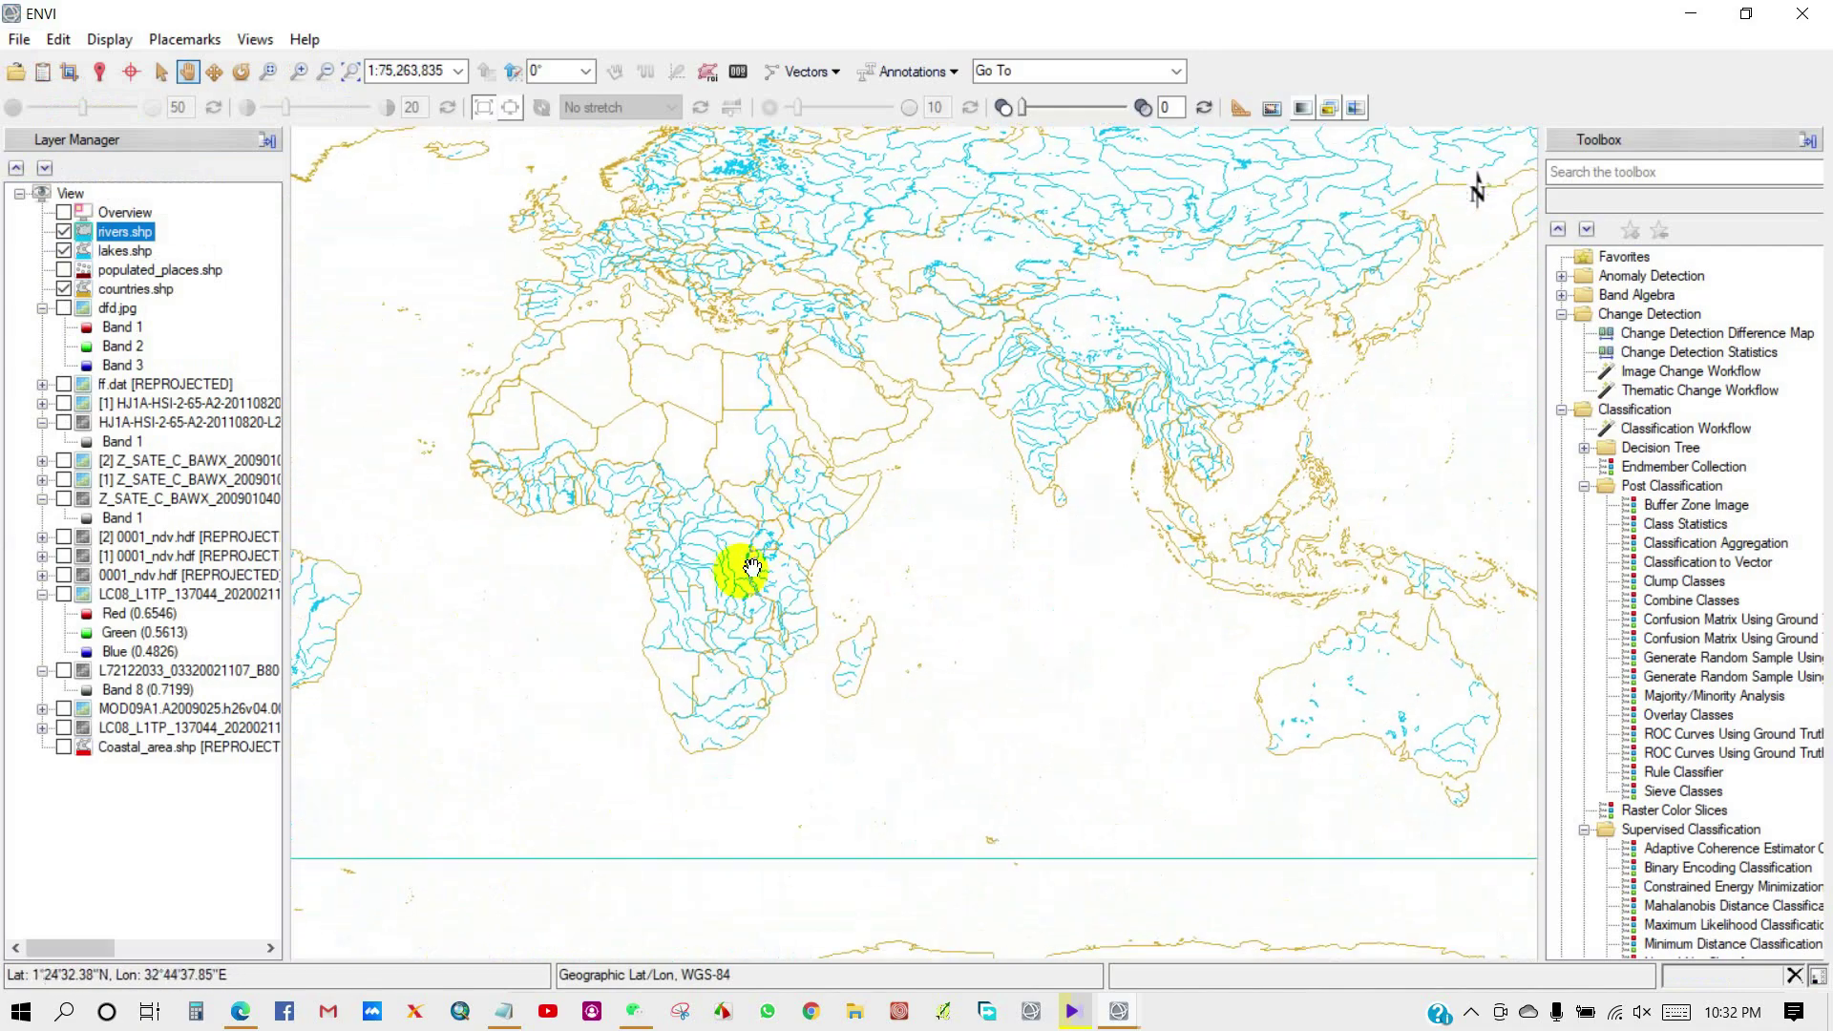
{"action": "left_click_drag", "start_coordinate": [740, 564], "coordinate": [822, 449]}
{"action": "left_click_drag", "start_coordinate": [704, 445], "coordinate": [687, 525]}
{"action": "left_click_drag", "start_coordinate": [502, 352], "coordinate": [782, 507]}
{"action": "scroll", "coordinate": [776, 516], "scroll_direction": "down", "scroll_amount": 3}
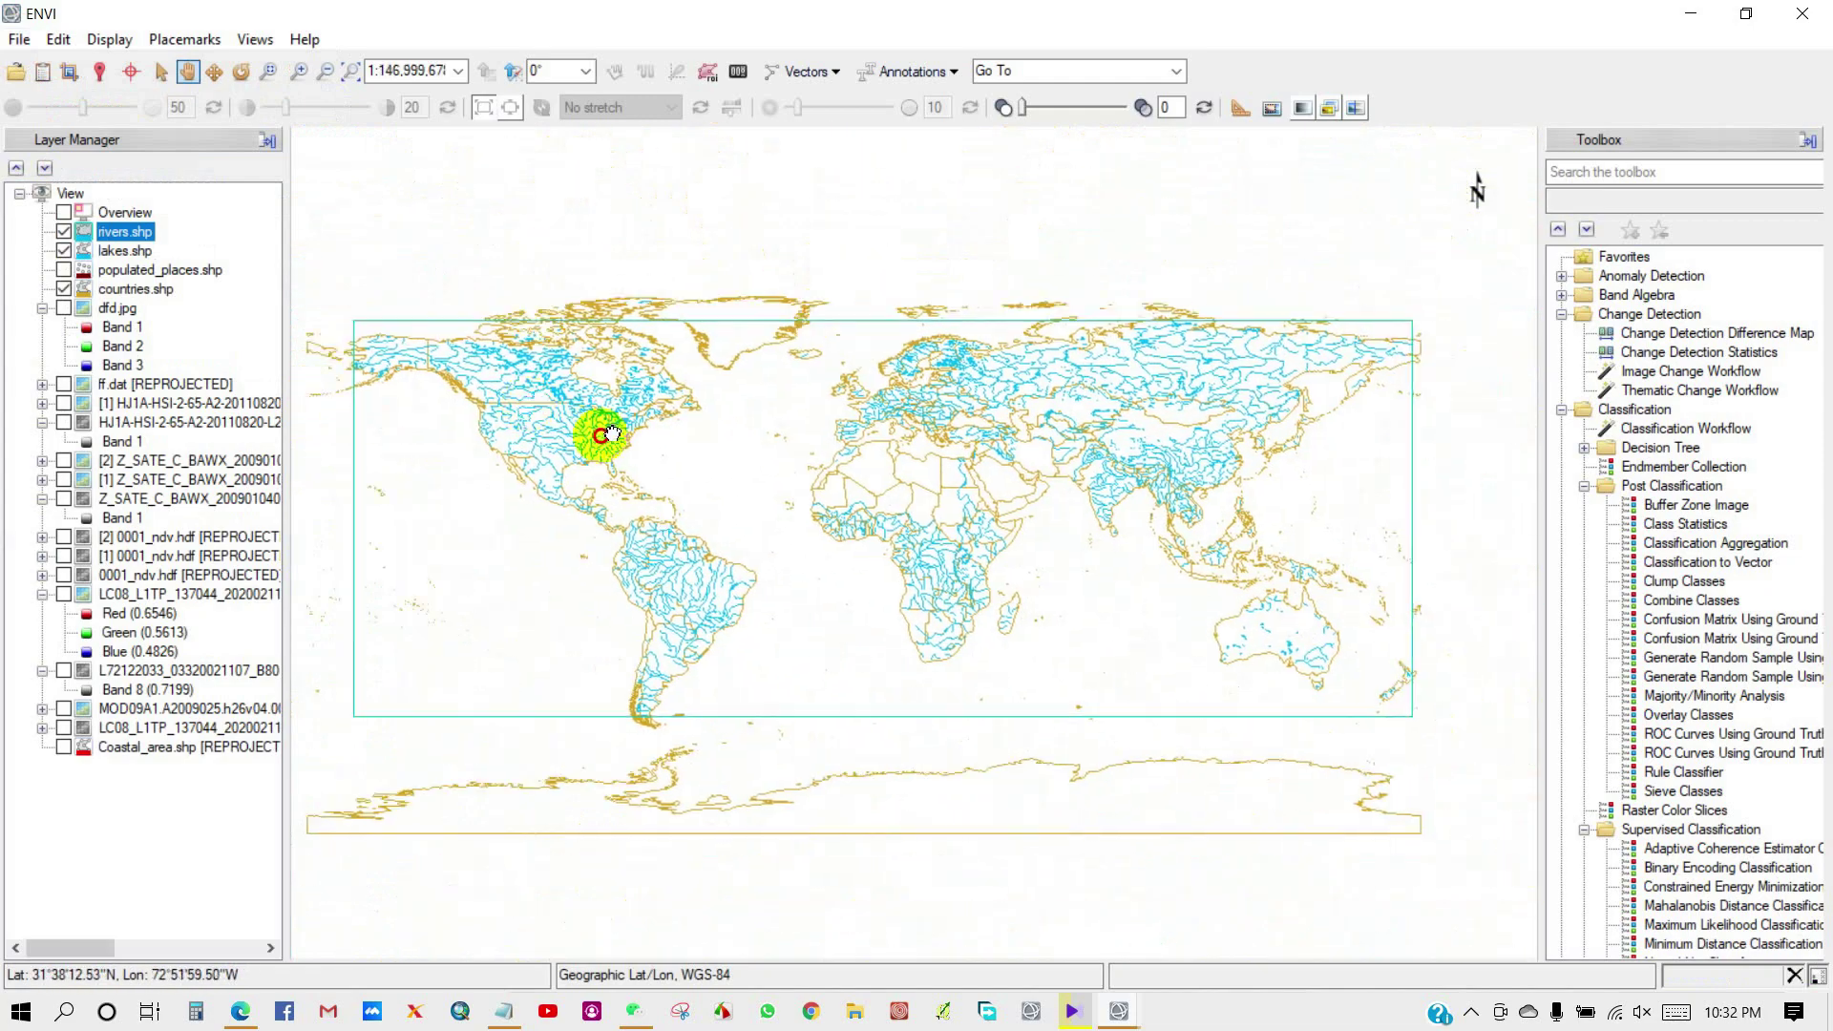
{"action": "left_click_drag", "start_coordinate": [605, 429], "coordinate": [697, 437]}
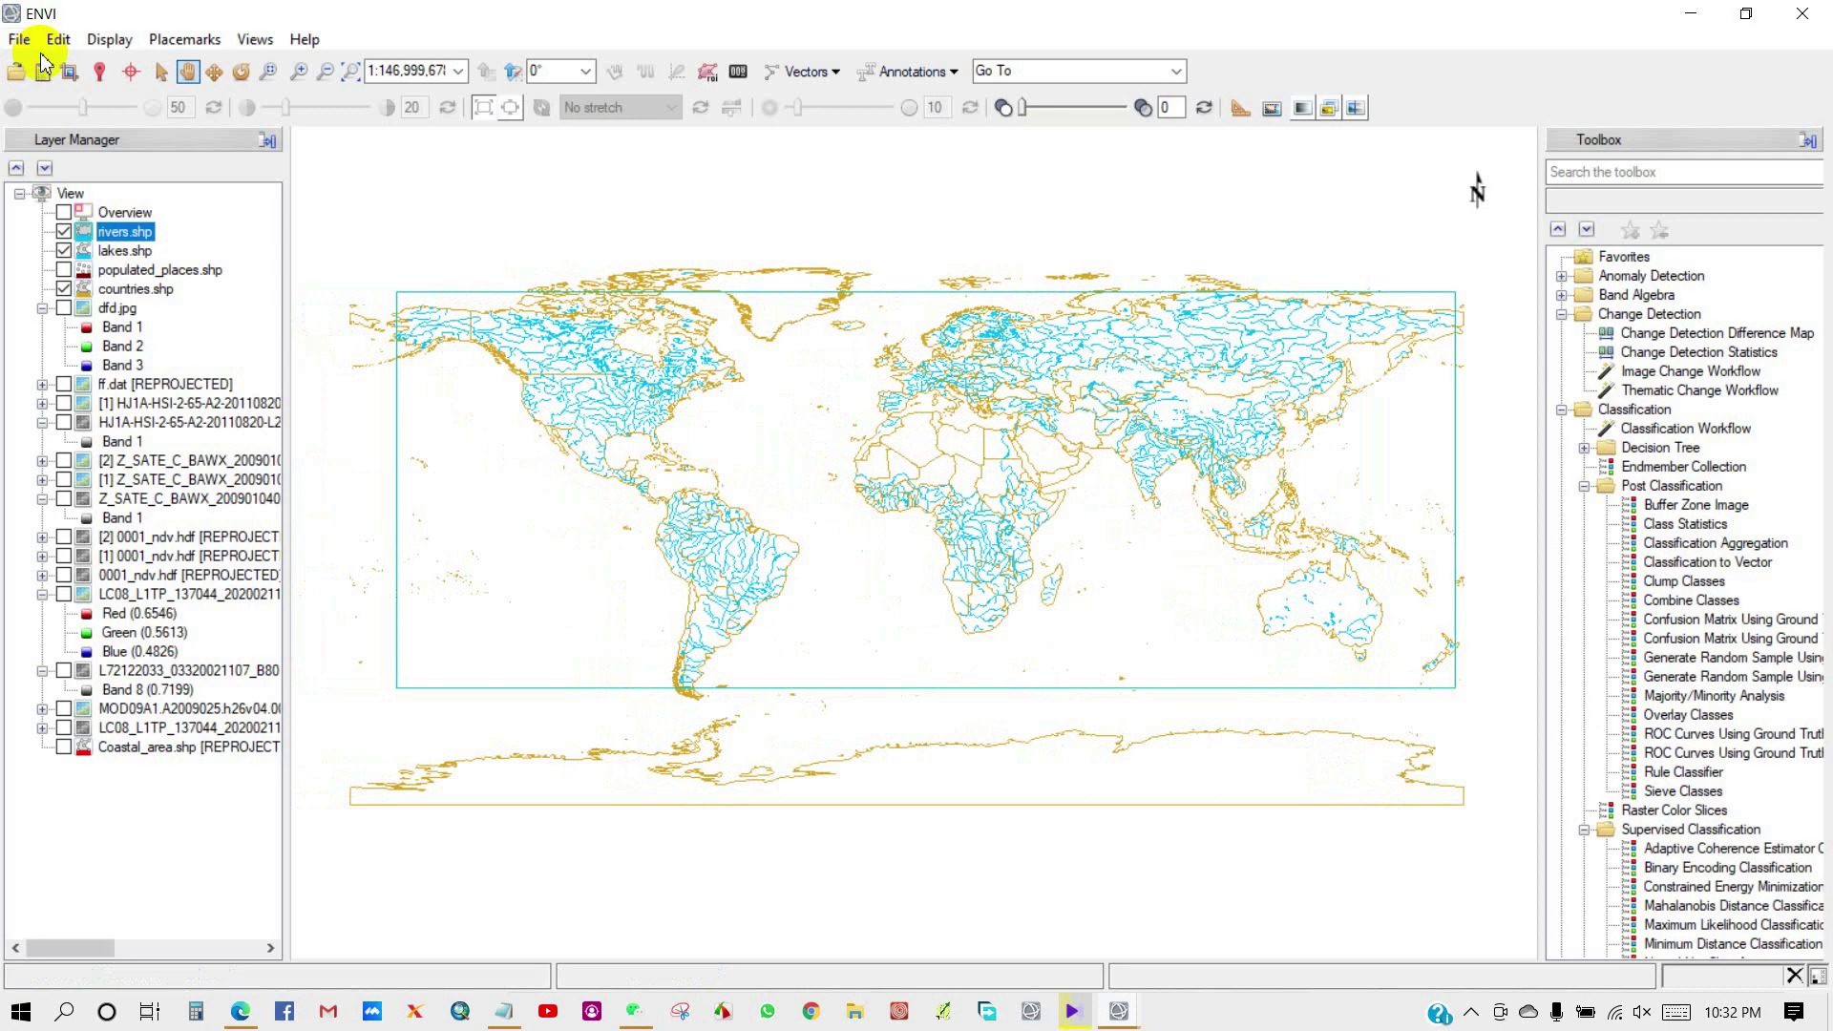
Step: Load the Elevation (GMTED2010) world raster and centre it on Africa
{"action": "left_click", "coordinate": [21, 39]}
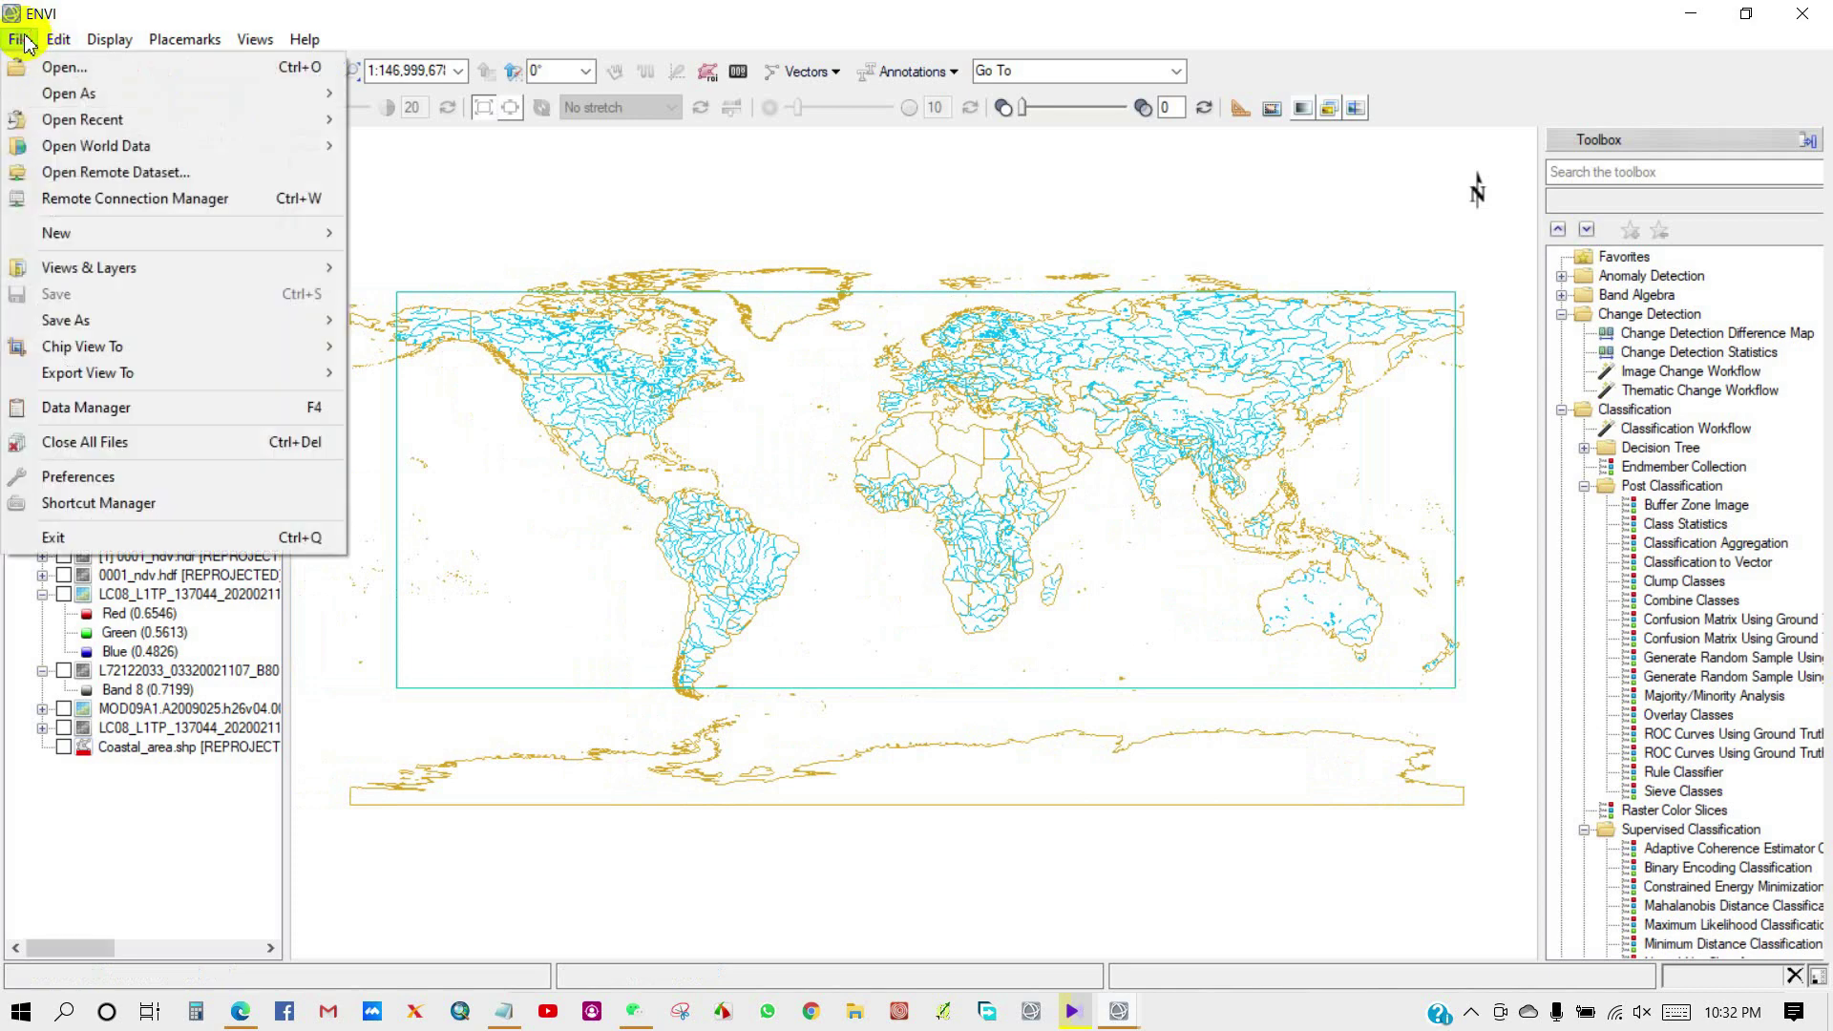
{"action": "mouse_move", "coordinate": [107, 148]}
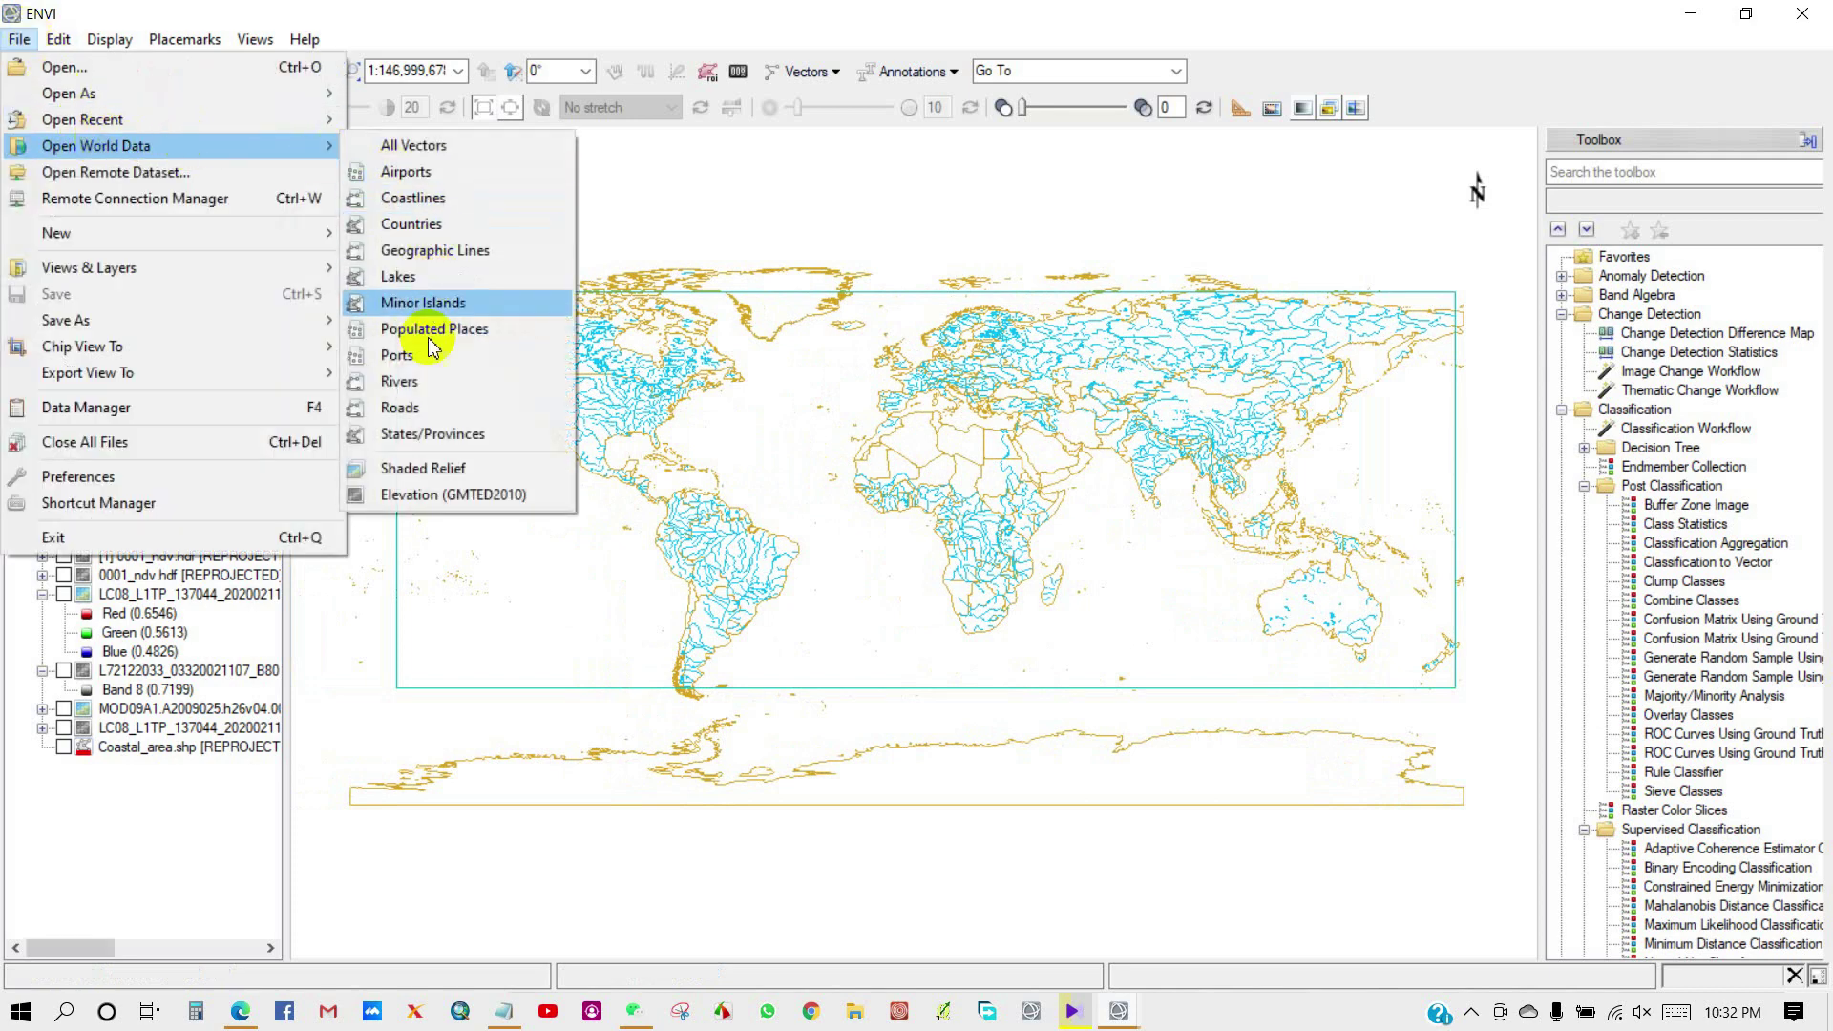
{"action": "left_click", "coordinate": [424, 496]}
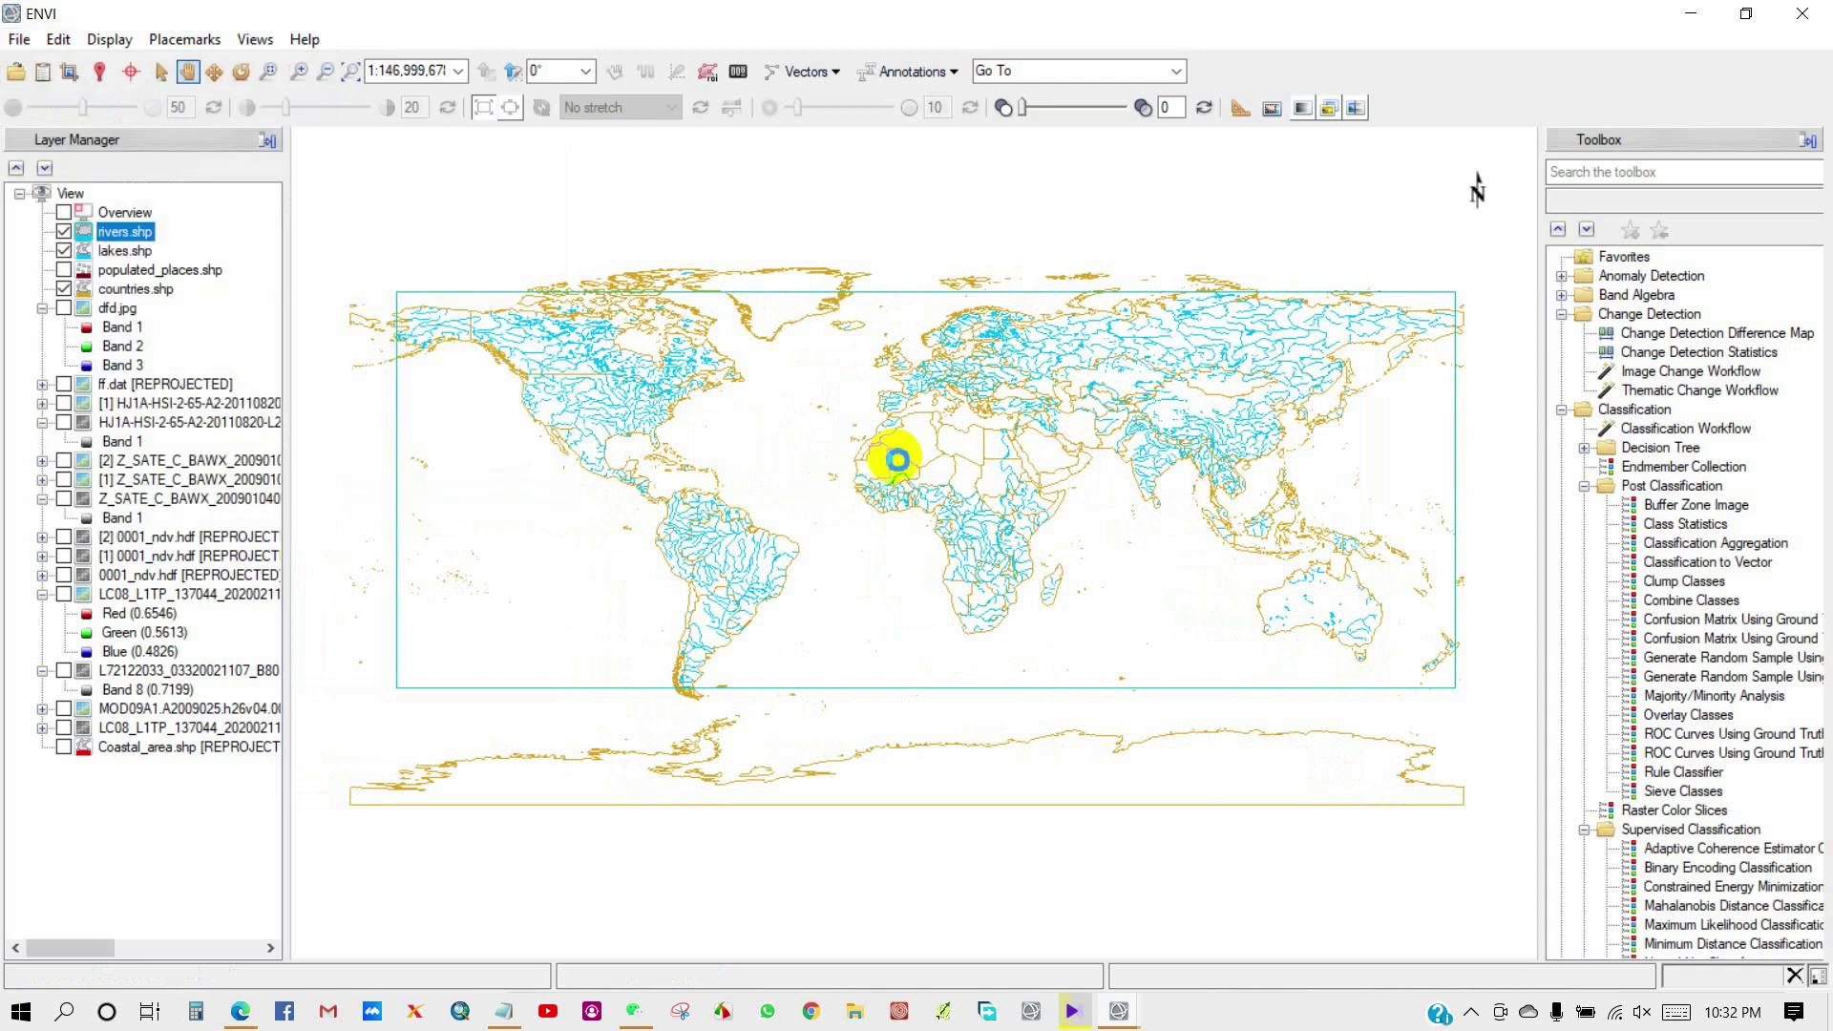
{"action": "scroll", "coordinate": [884, 474], "scroll_direction": "up", "scroll_amount": 3}
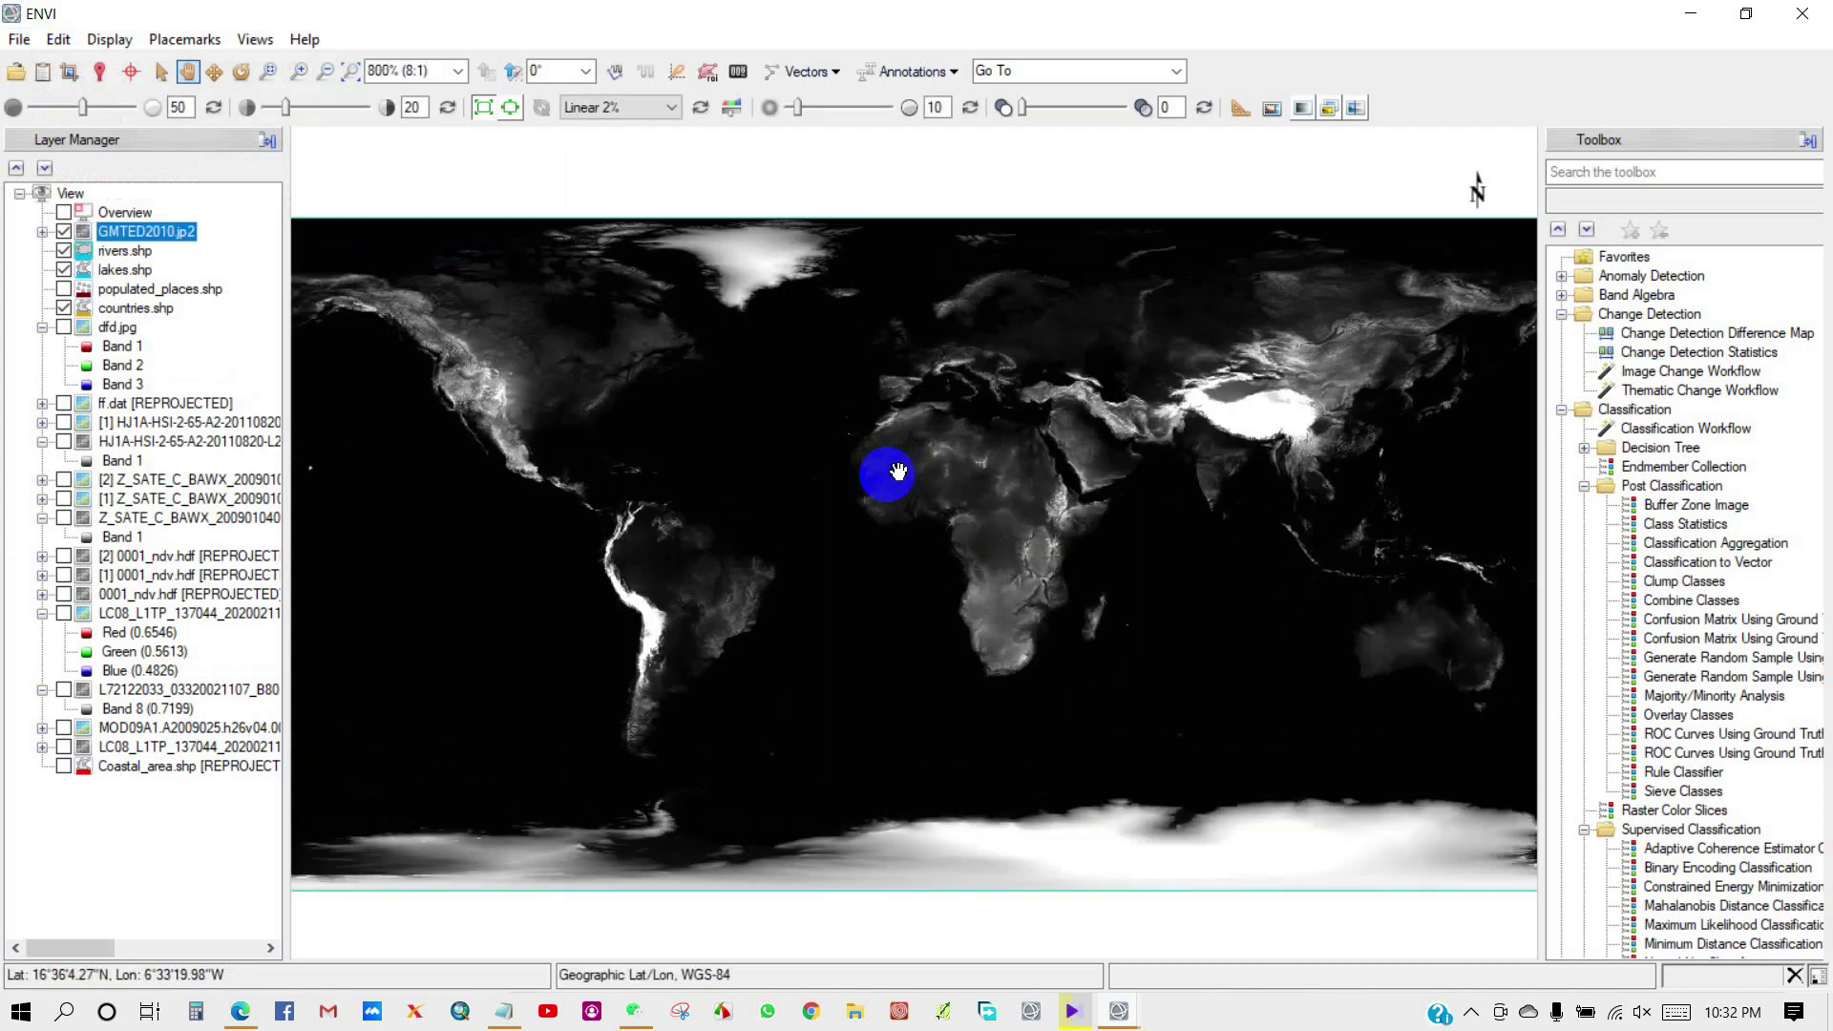
{"action": "left_click_drag", "start_coordinate": [917, 499], "coordinate": [548, 455]}
Step: Expand GMTED2010.jp2 to inspect Band 1, then hide the elevation layer
{"action": "scroll", "coordinate": [548, 455], "scroll_direction": "up", "scroll_amount": 1}
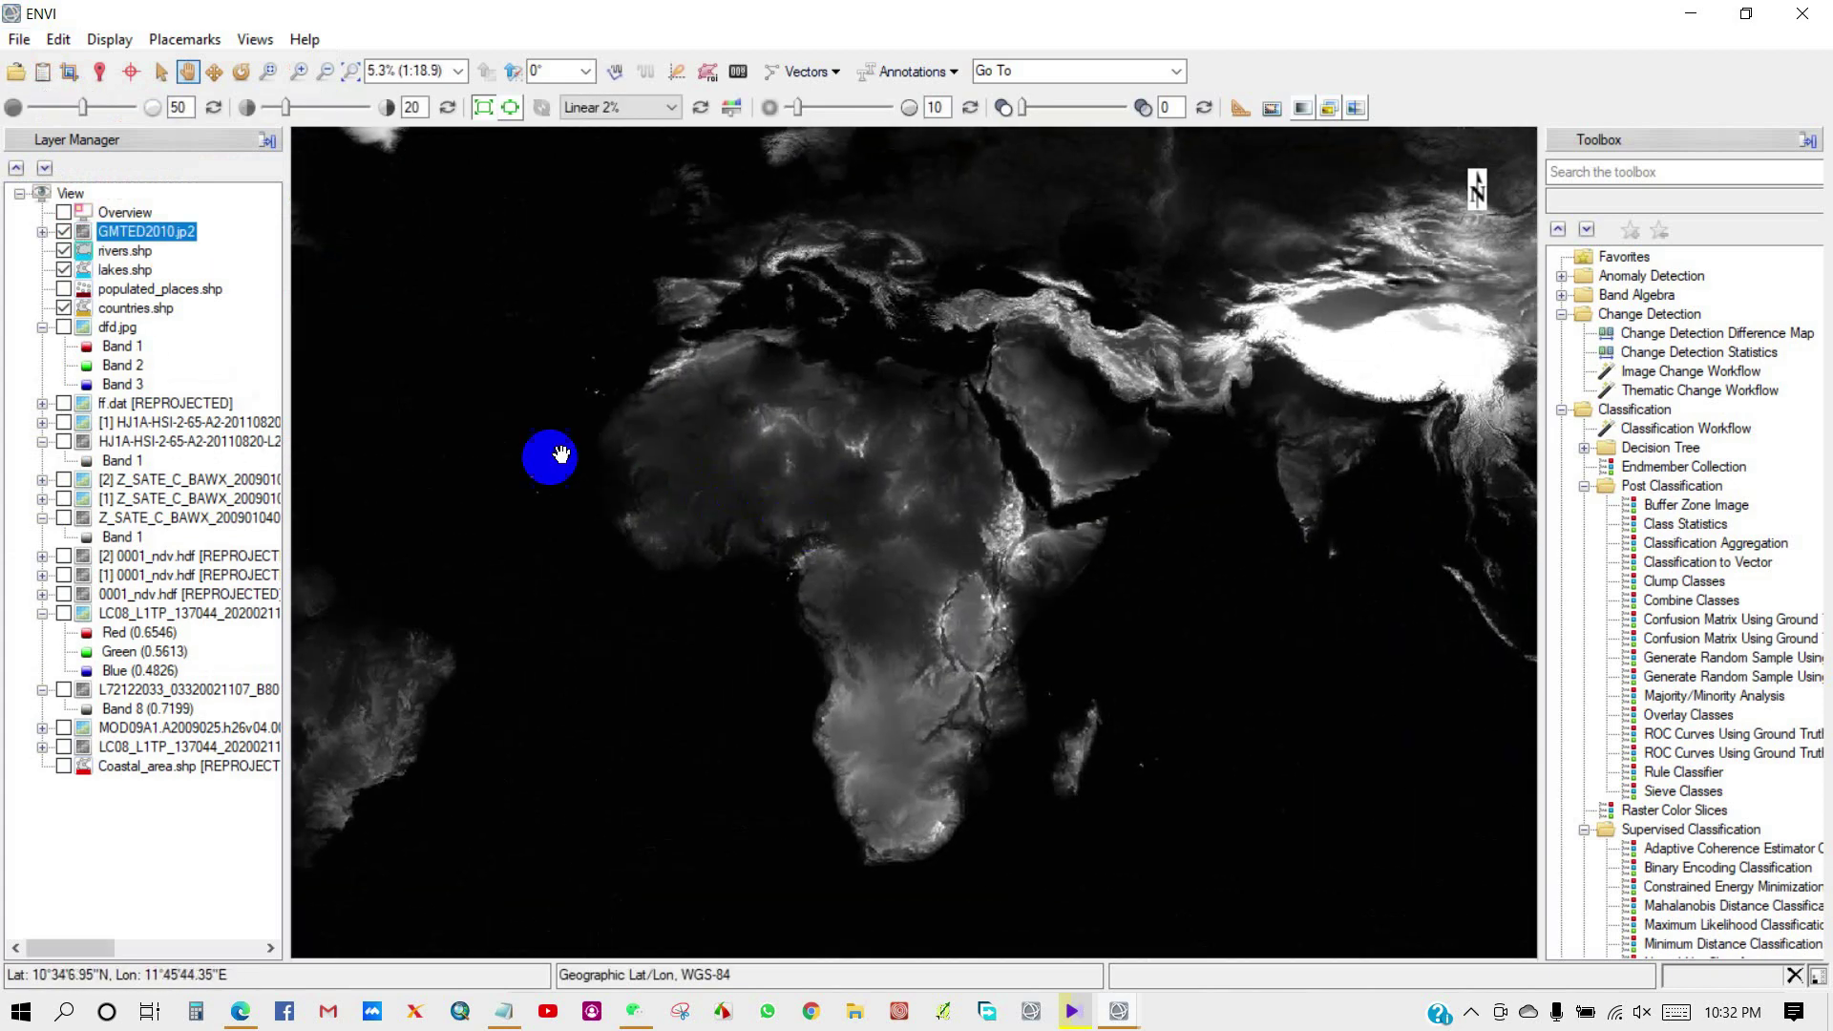
{"action": "left_click", "coordinate": [42, 231]}
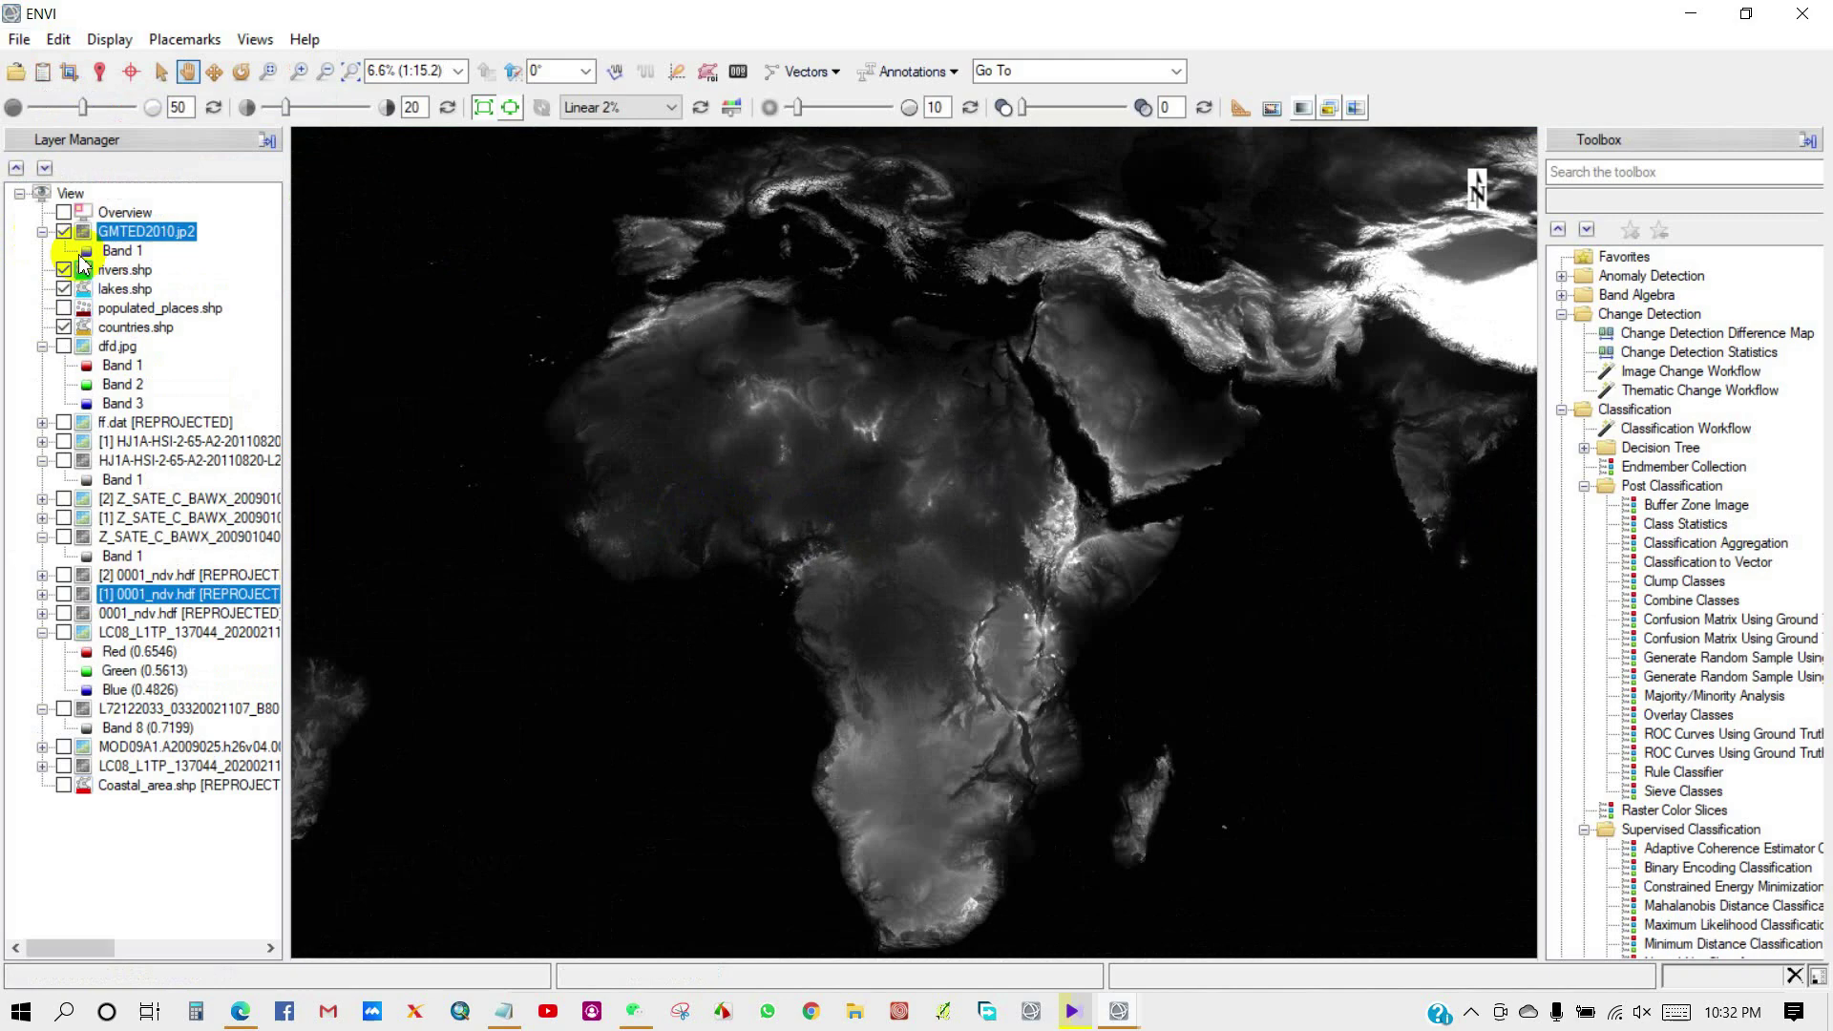
{"action": "left_click_drag", "start_coordinate": [908, 544], "coordinate": [795, 457]}
{"action": "scroll", "coordinate": [795, 457], "scroll_direction": "down", "scroll_amount": 5}
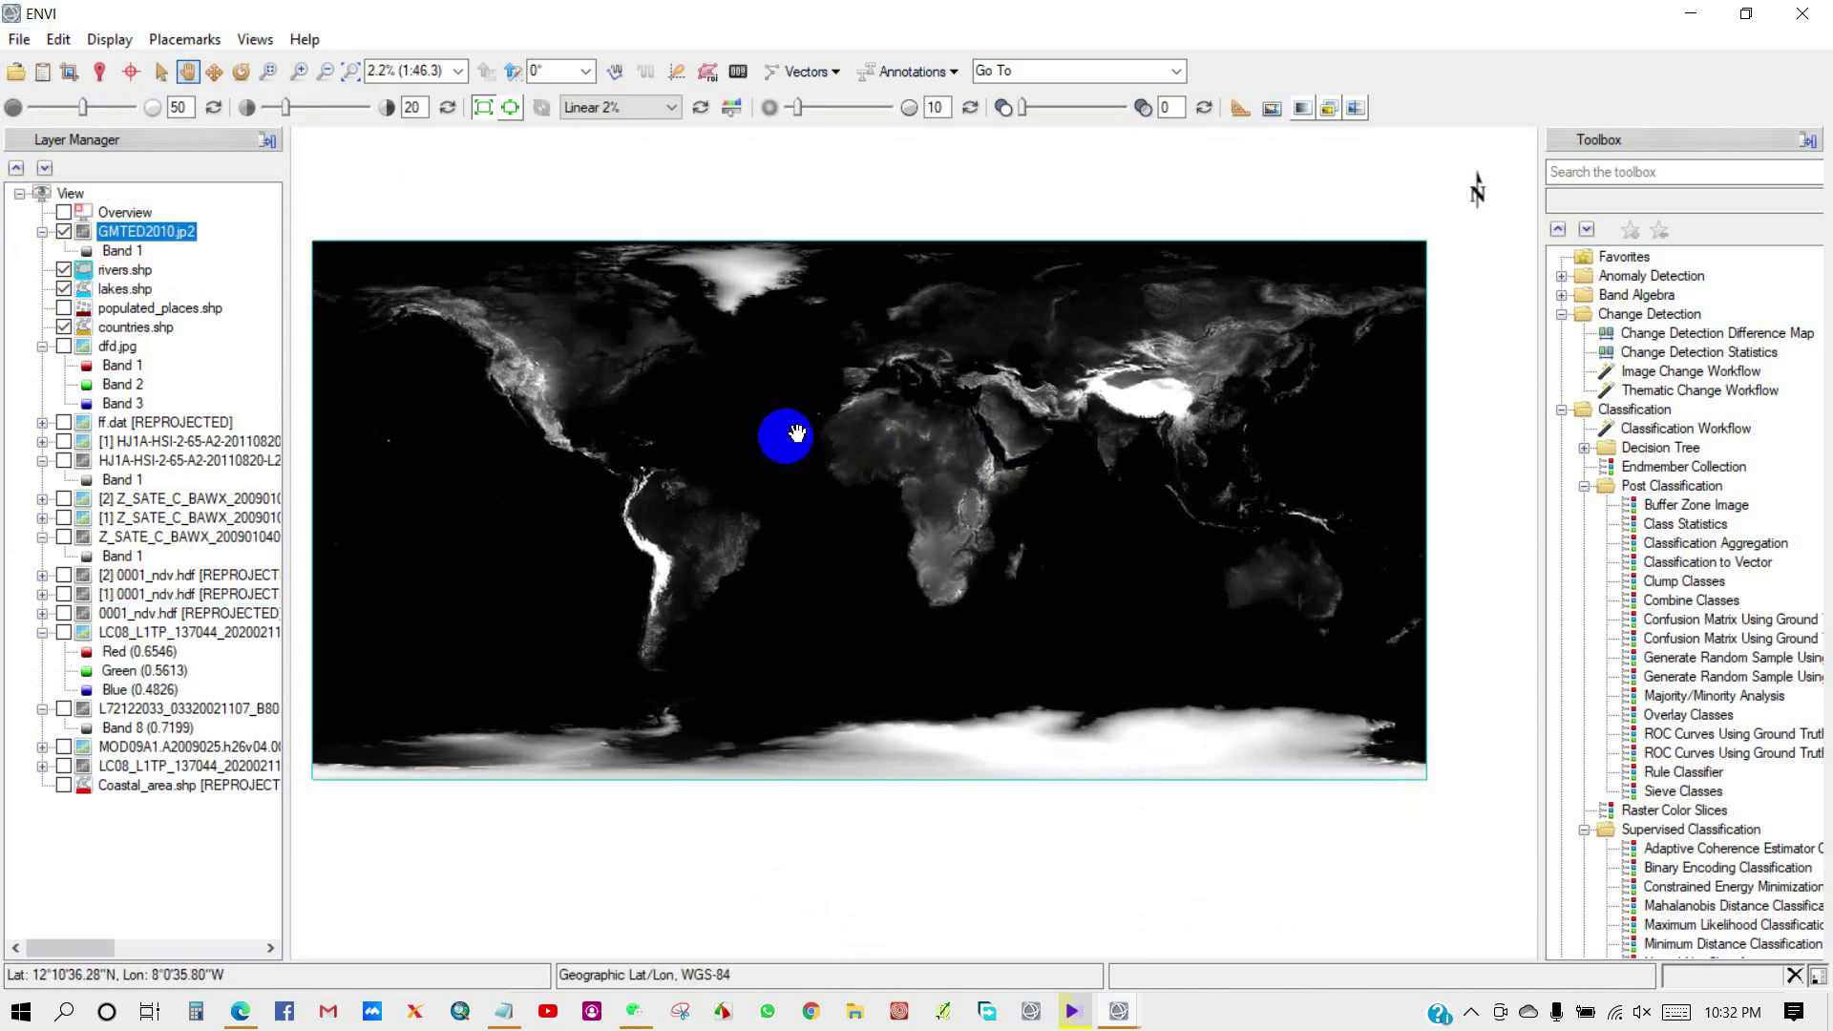
{"action": "left_click", "coordinate": [63, 232]}
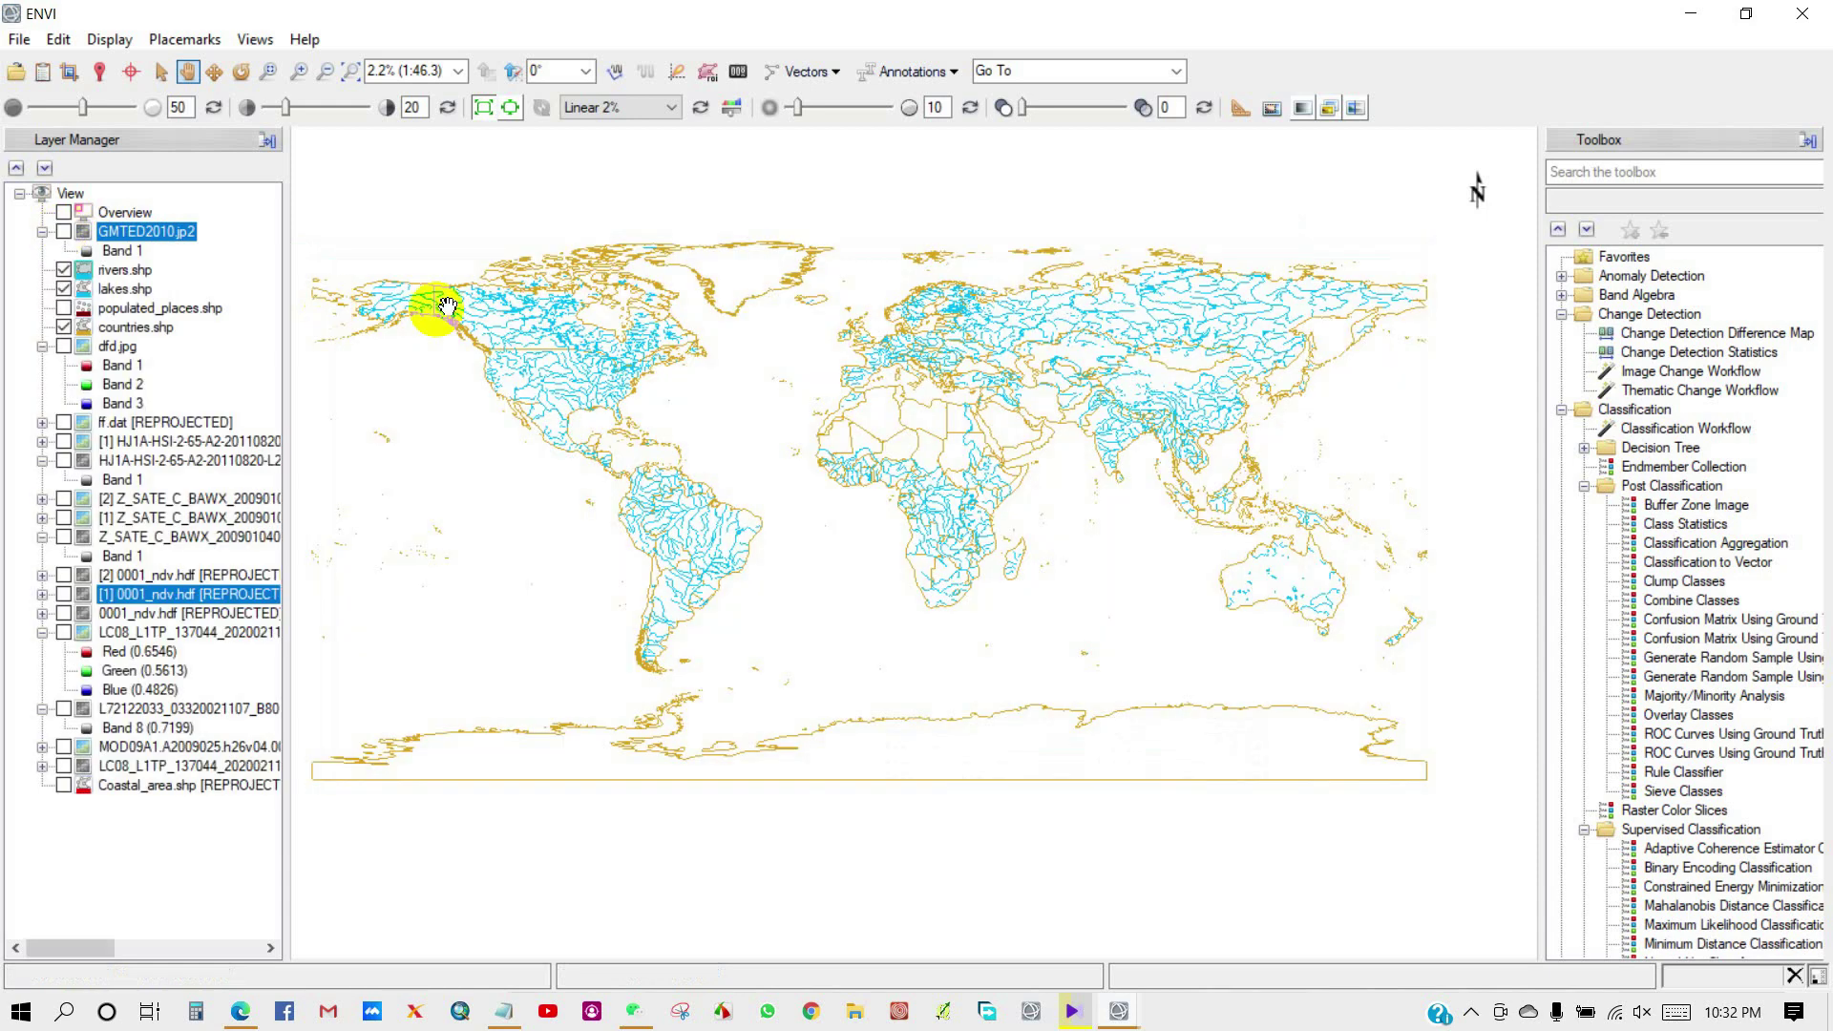
Step: Add roads.shp and zoom in on South America to inspect the roads
{"action": "left_click", "coordinate": [19, 39]}
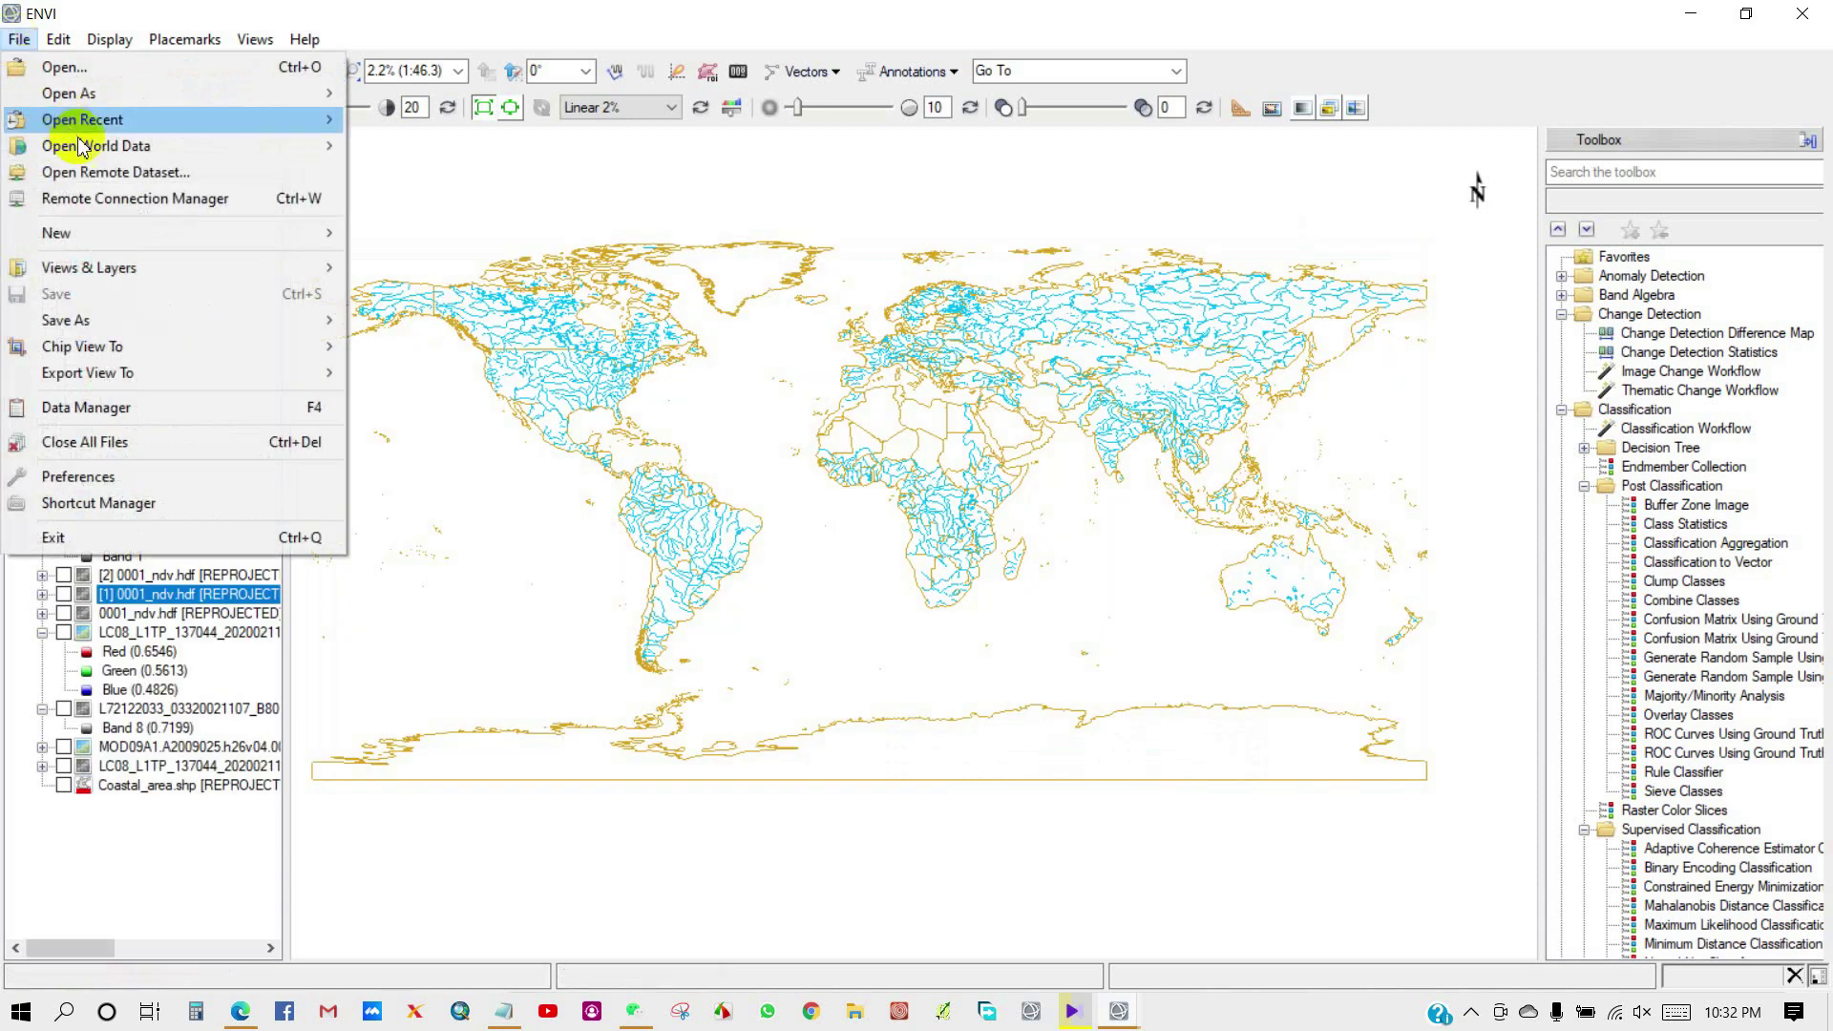
{"action": "mouse_move", "coordinate": [106, 145]}
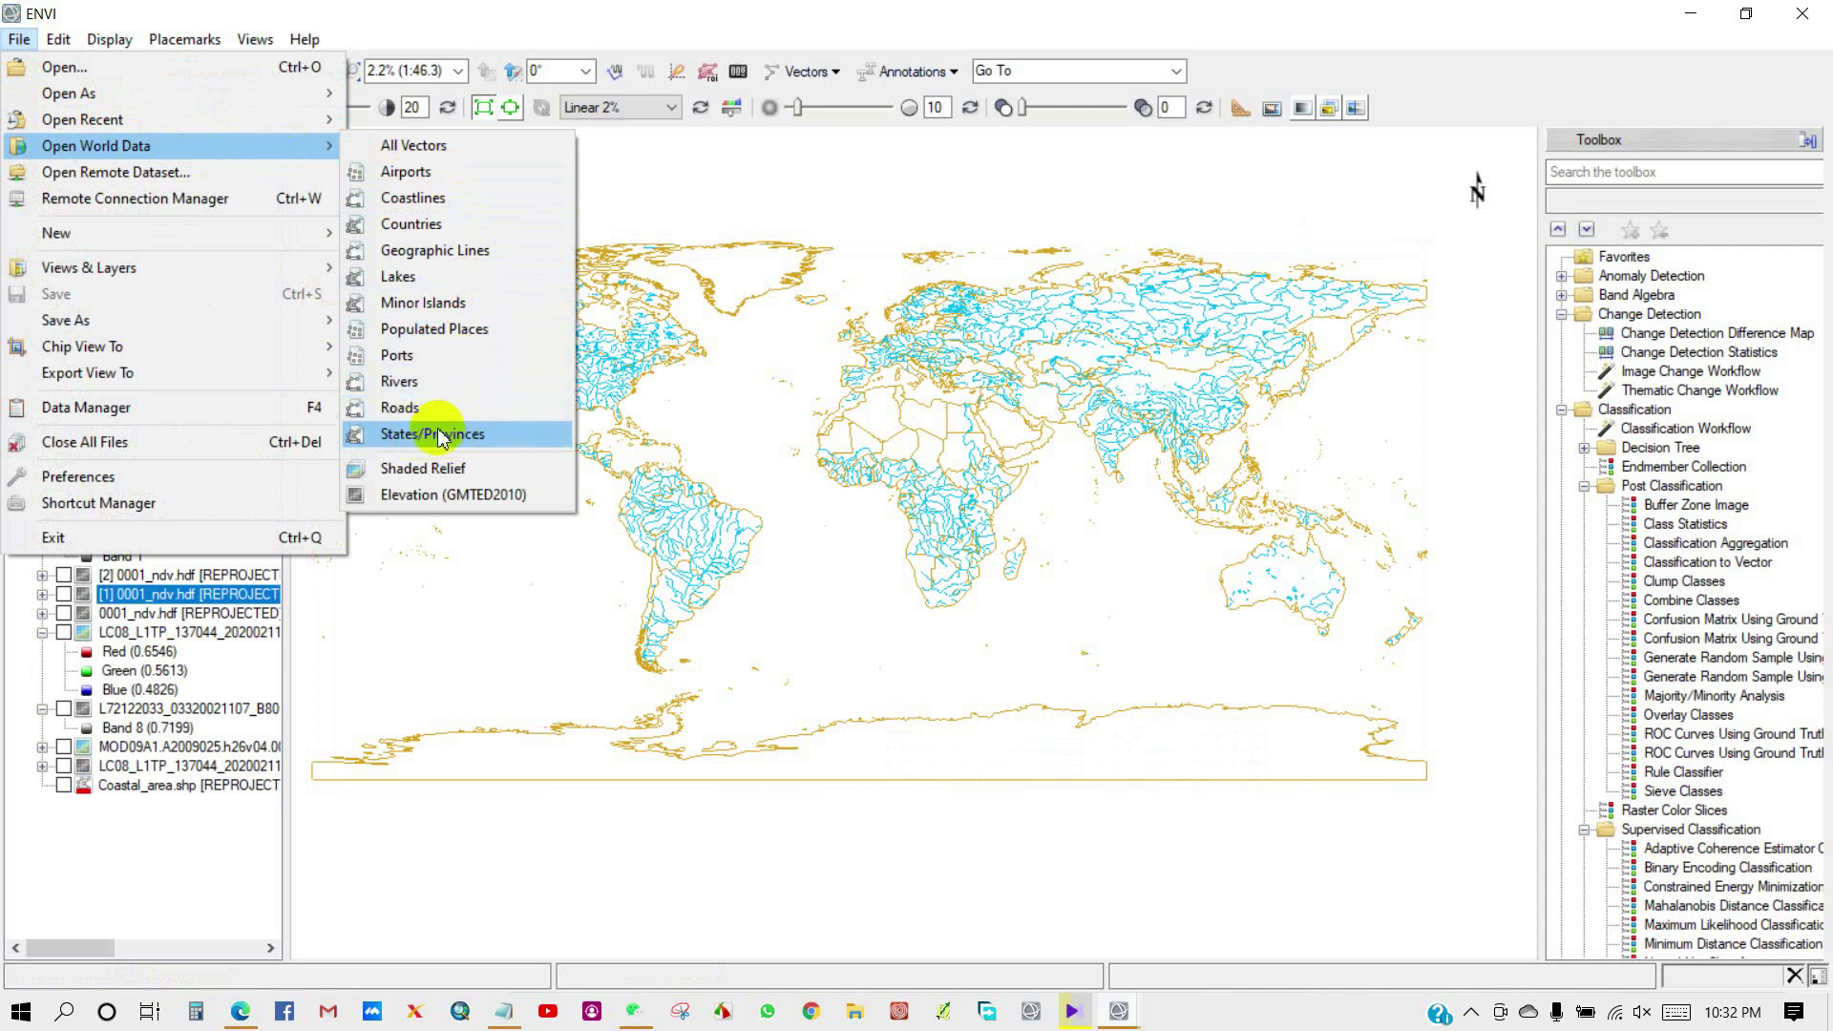
{"action": "left_click", "coordinate": [400, 409]}
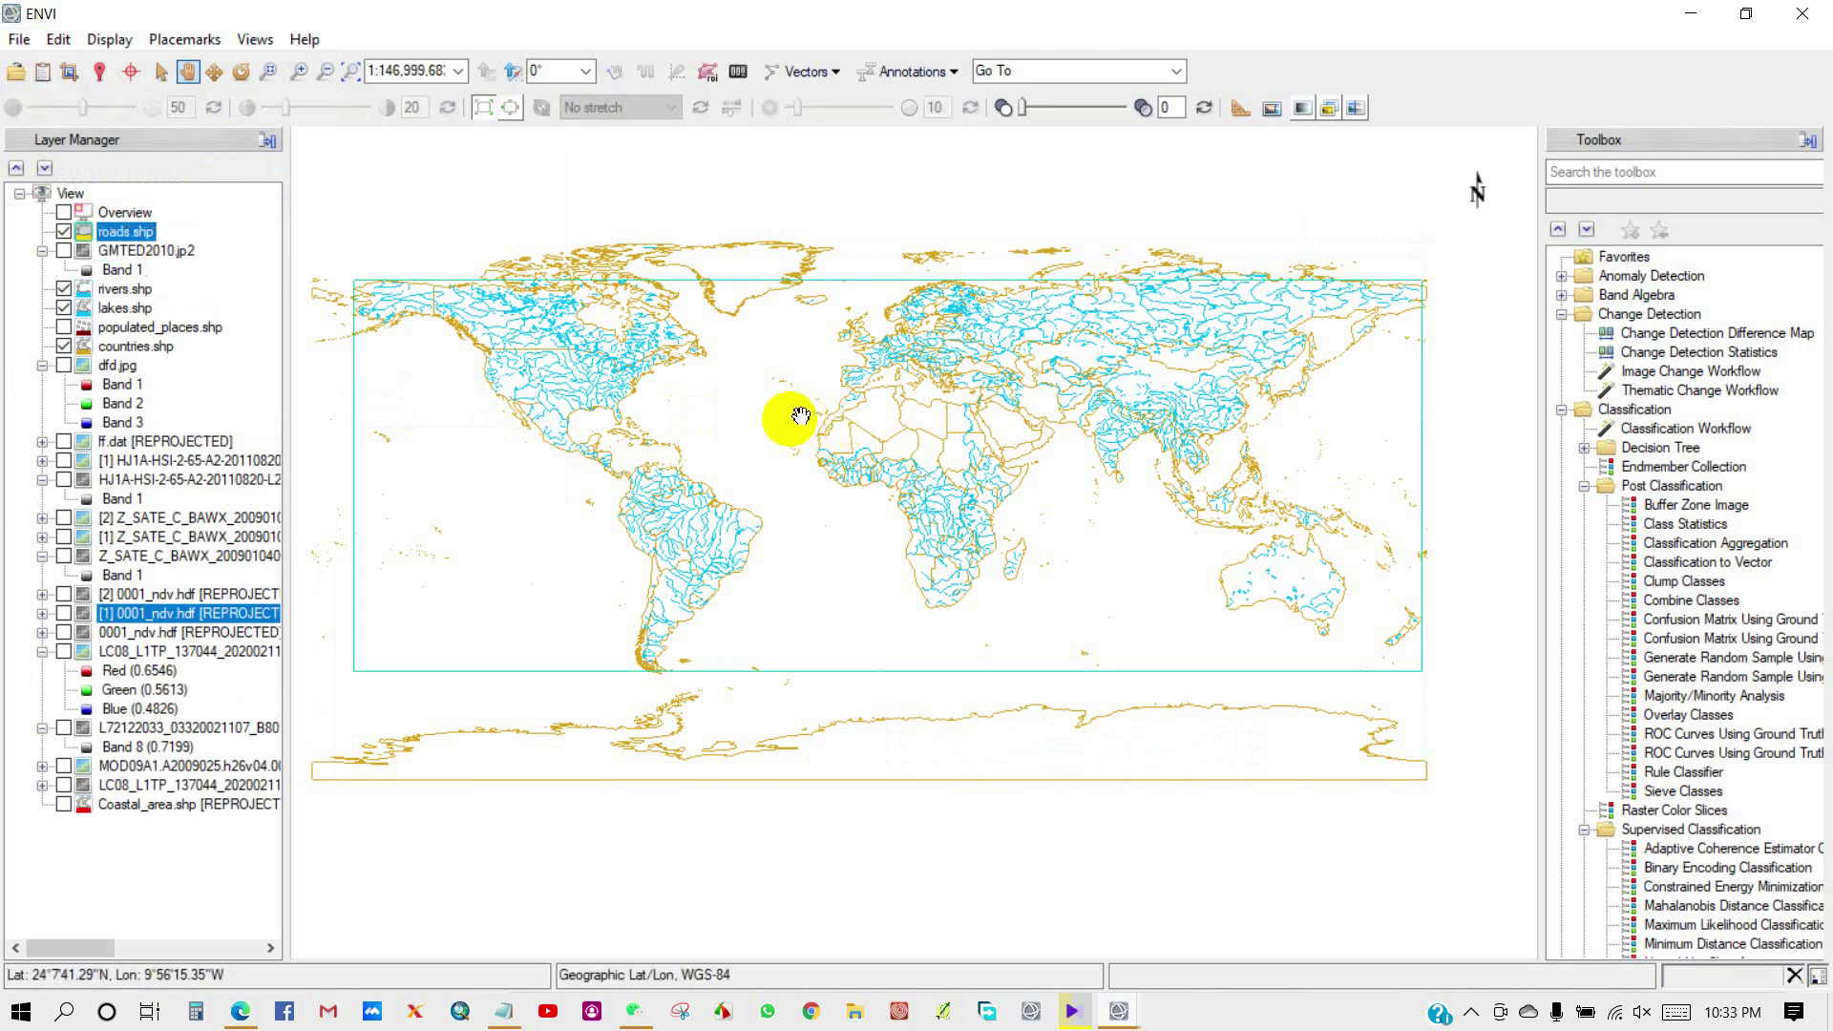
{"action": "scroll", "coordinate": [543, 378], "scroll_direction": "up", "scroll_amount": 5}
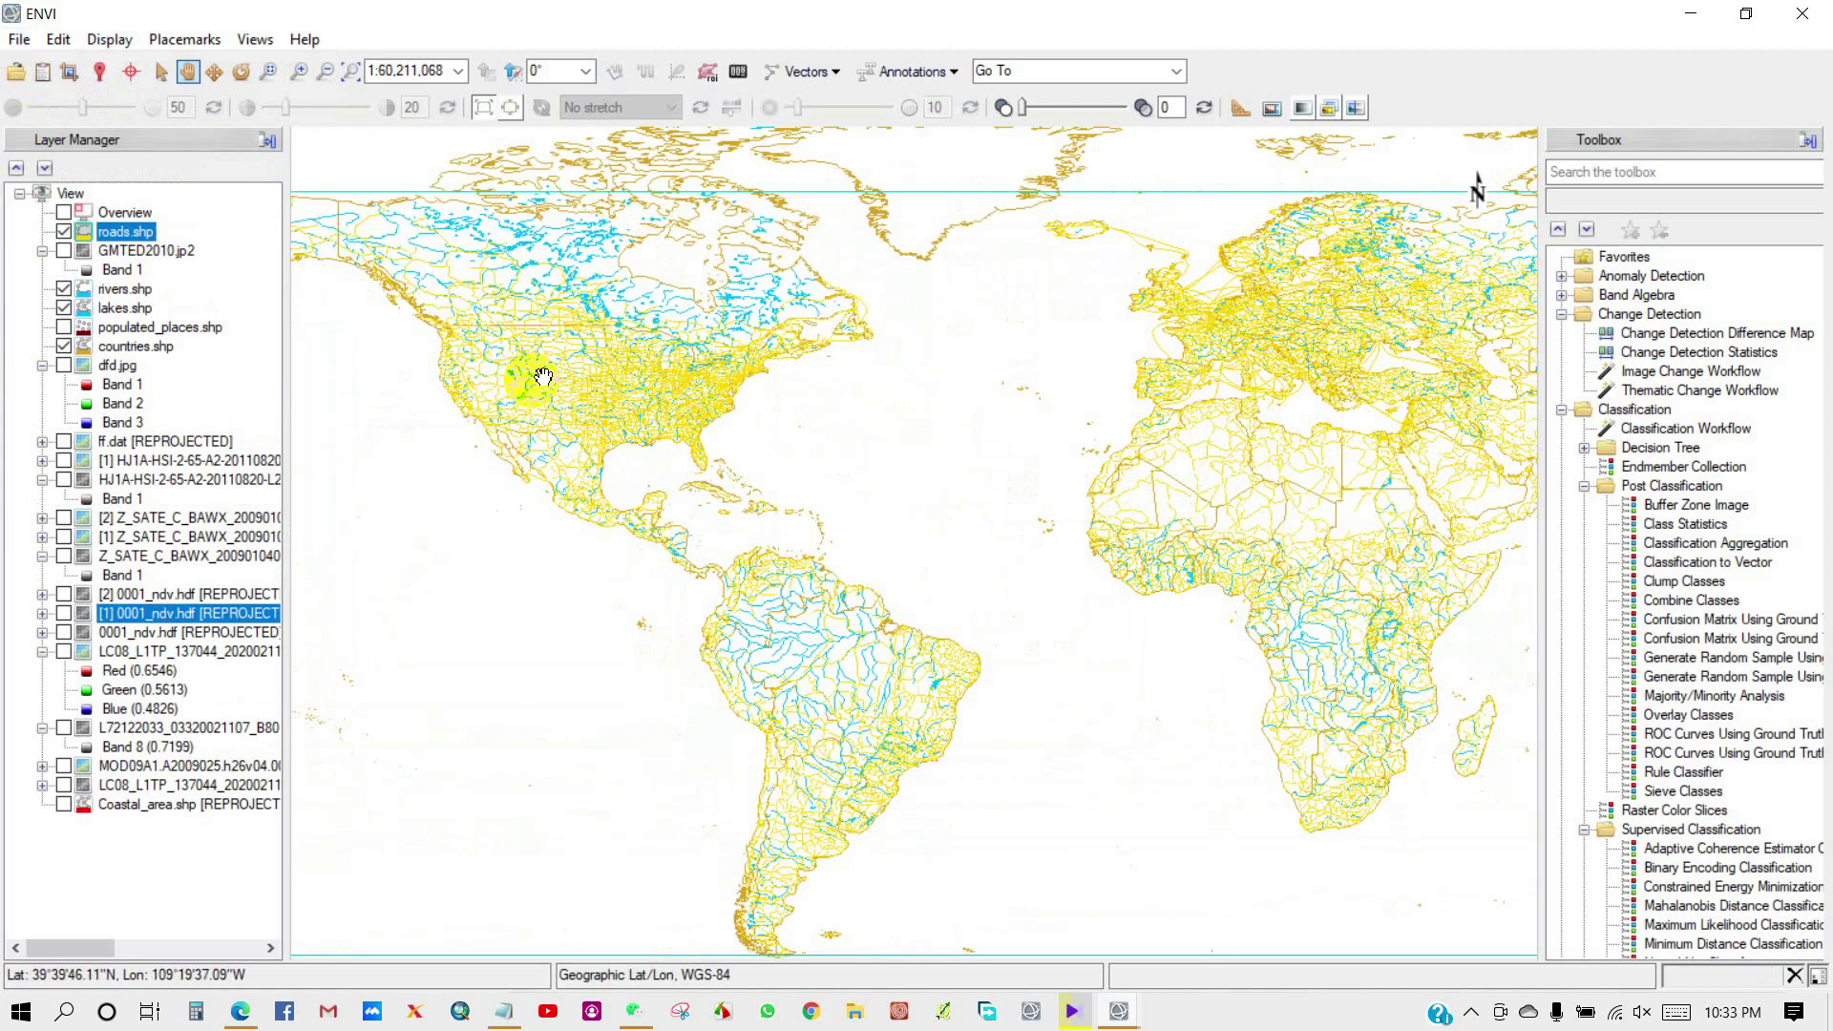
{"action": "left_click_drag", "start_coordinate": [636, 425], "coordinate": [553, 233]}
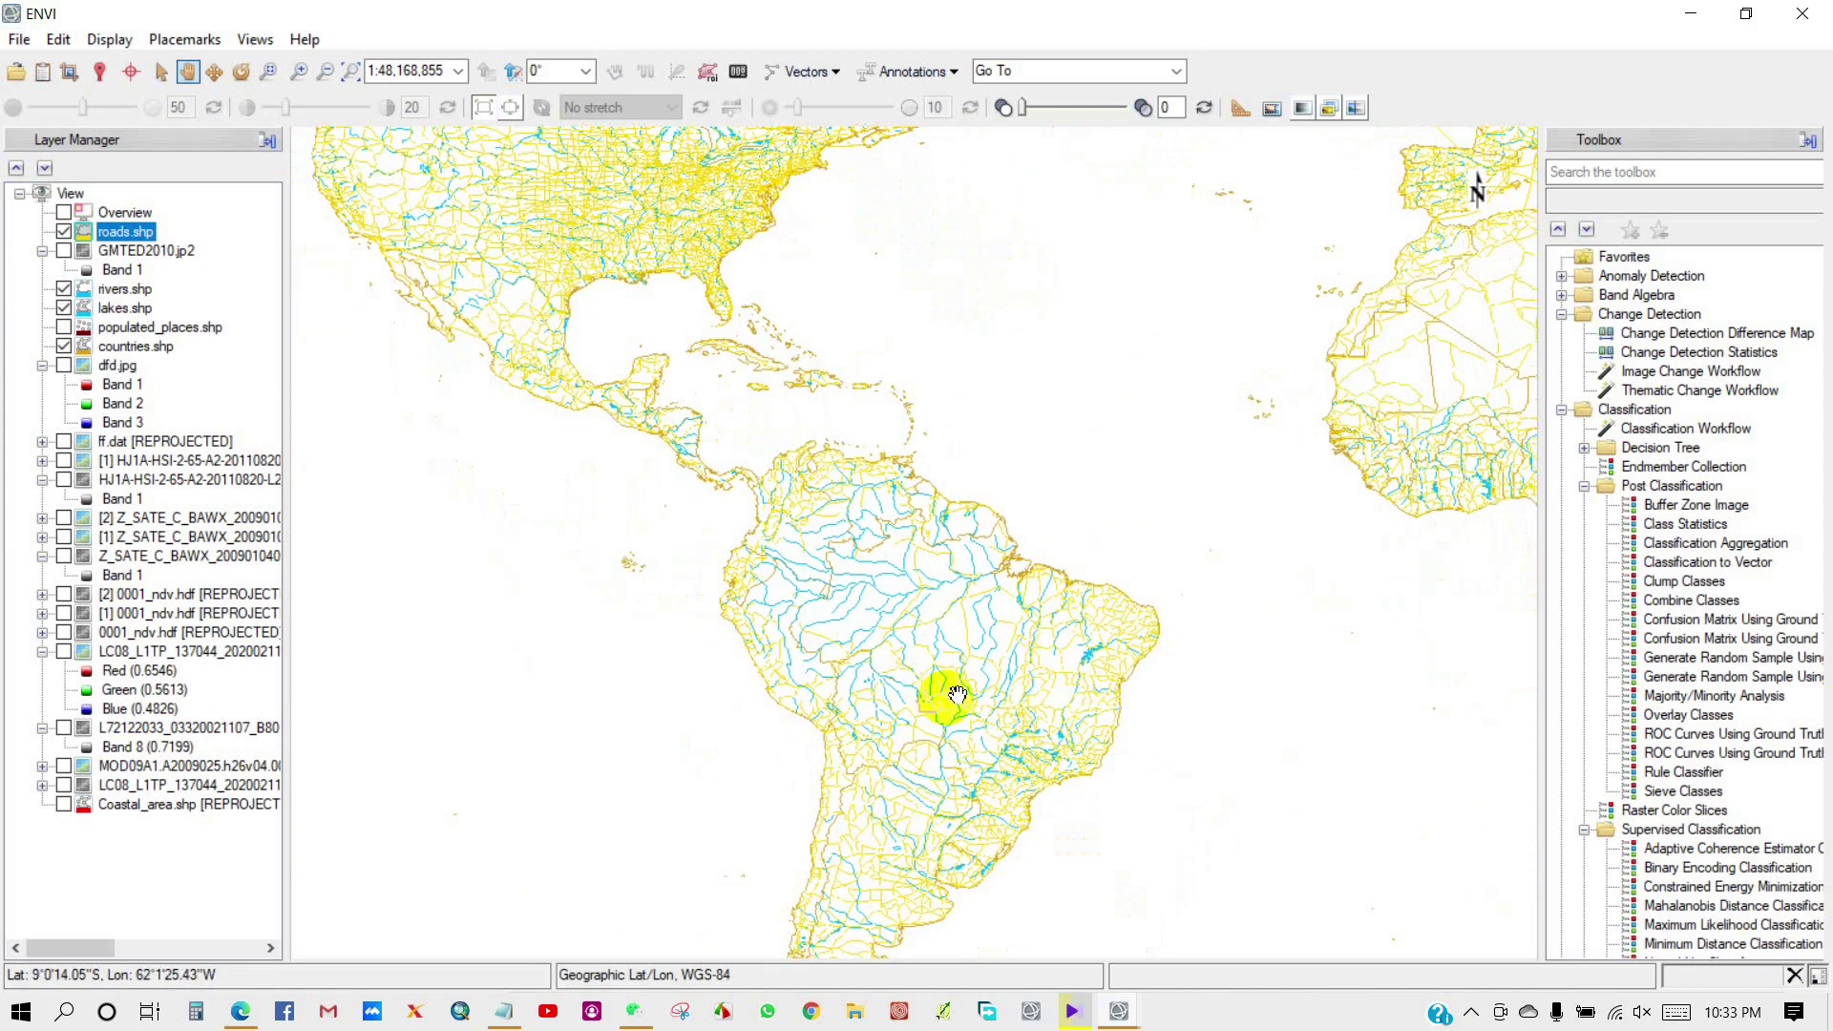
{"action": "scroll", "coordinate": [568, 234], "scroll_direction": "up", "scroll_amount": 2}
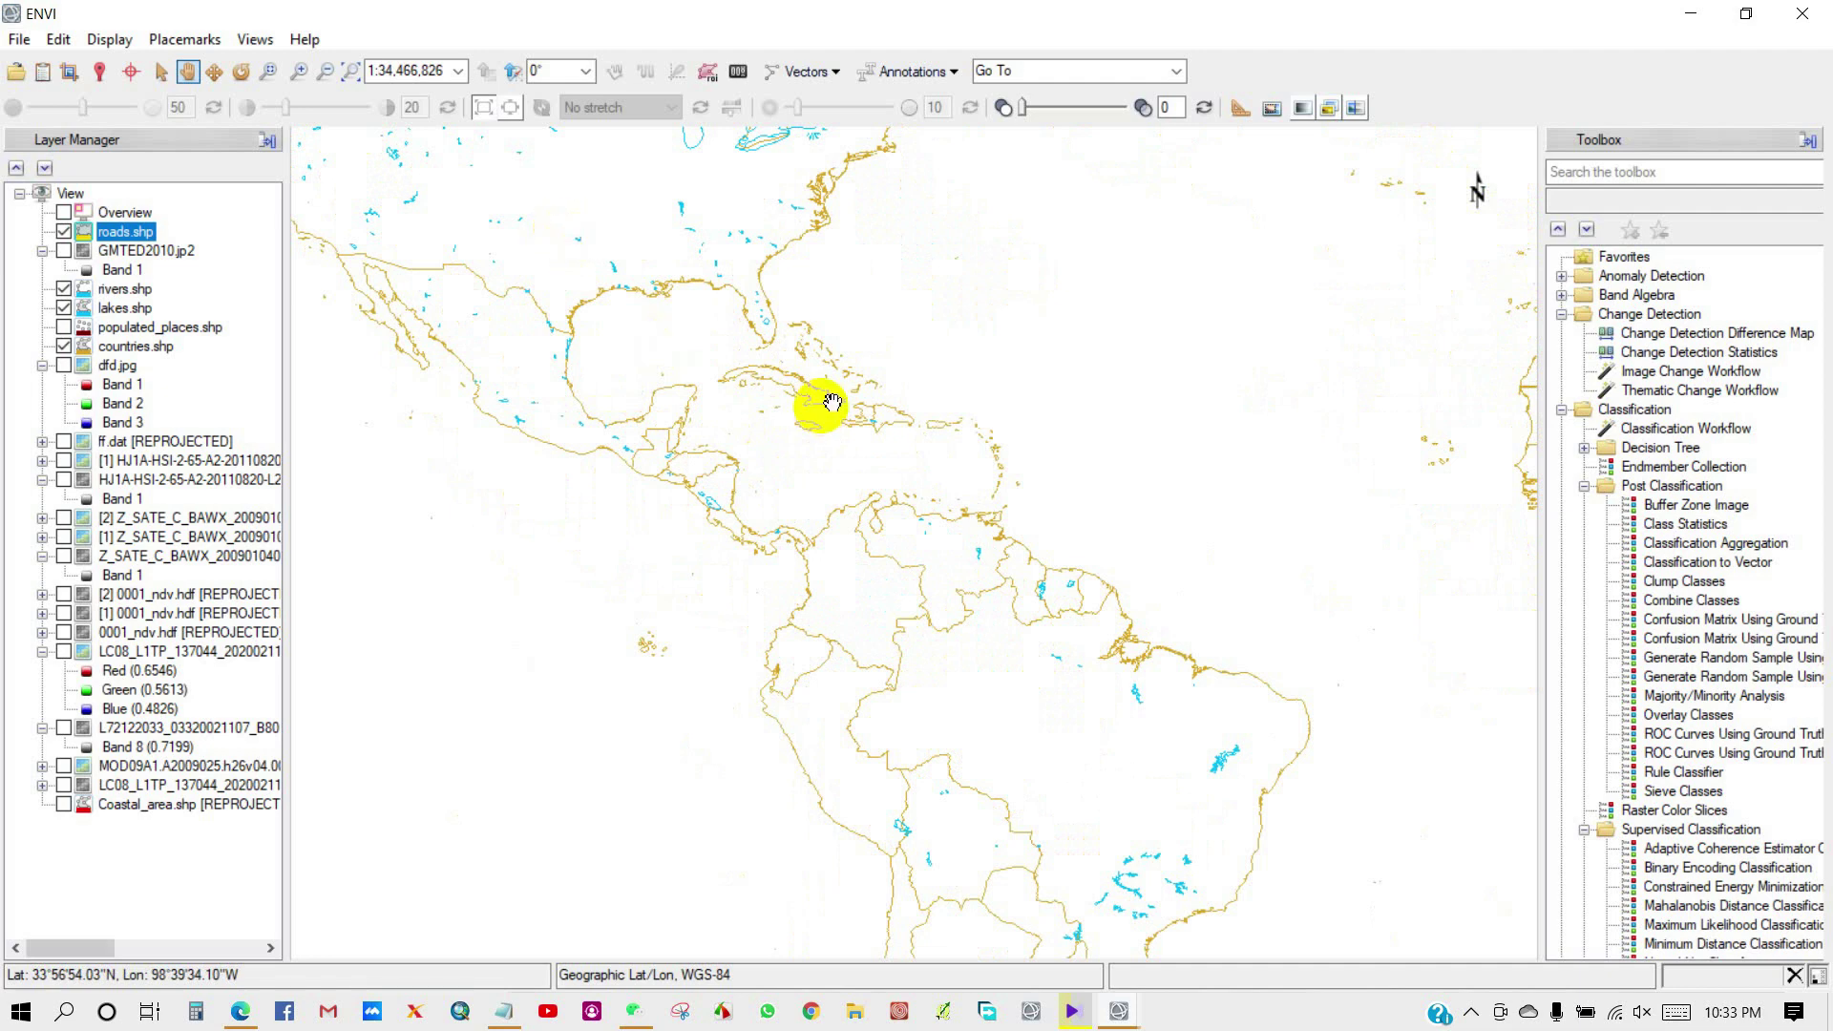
{"action": "scroll", "coordinate": [645, 307], "scroll_direction": "up", "scroll_amount": 3}
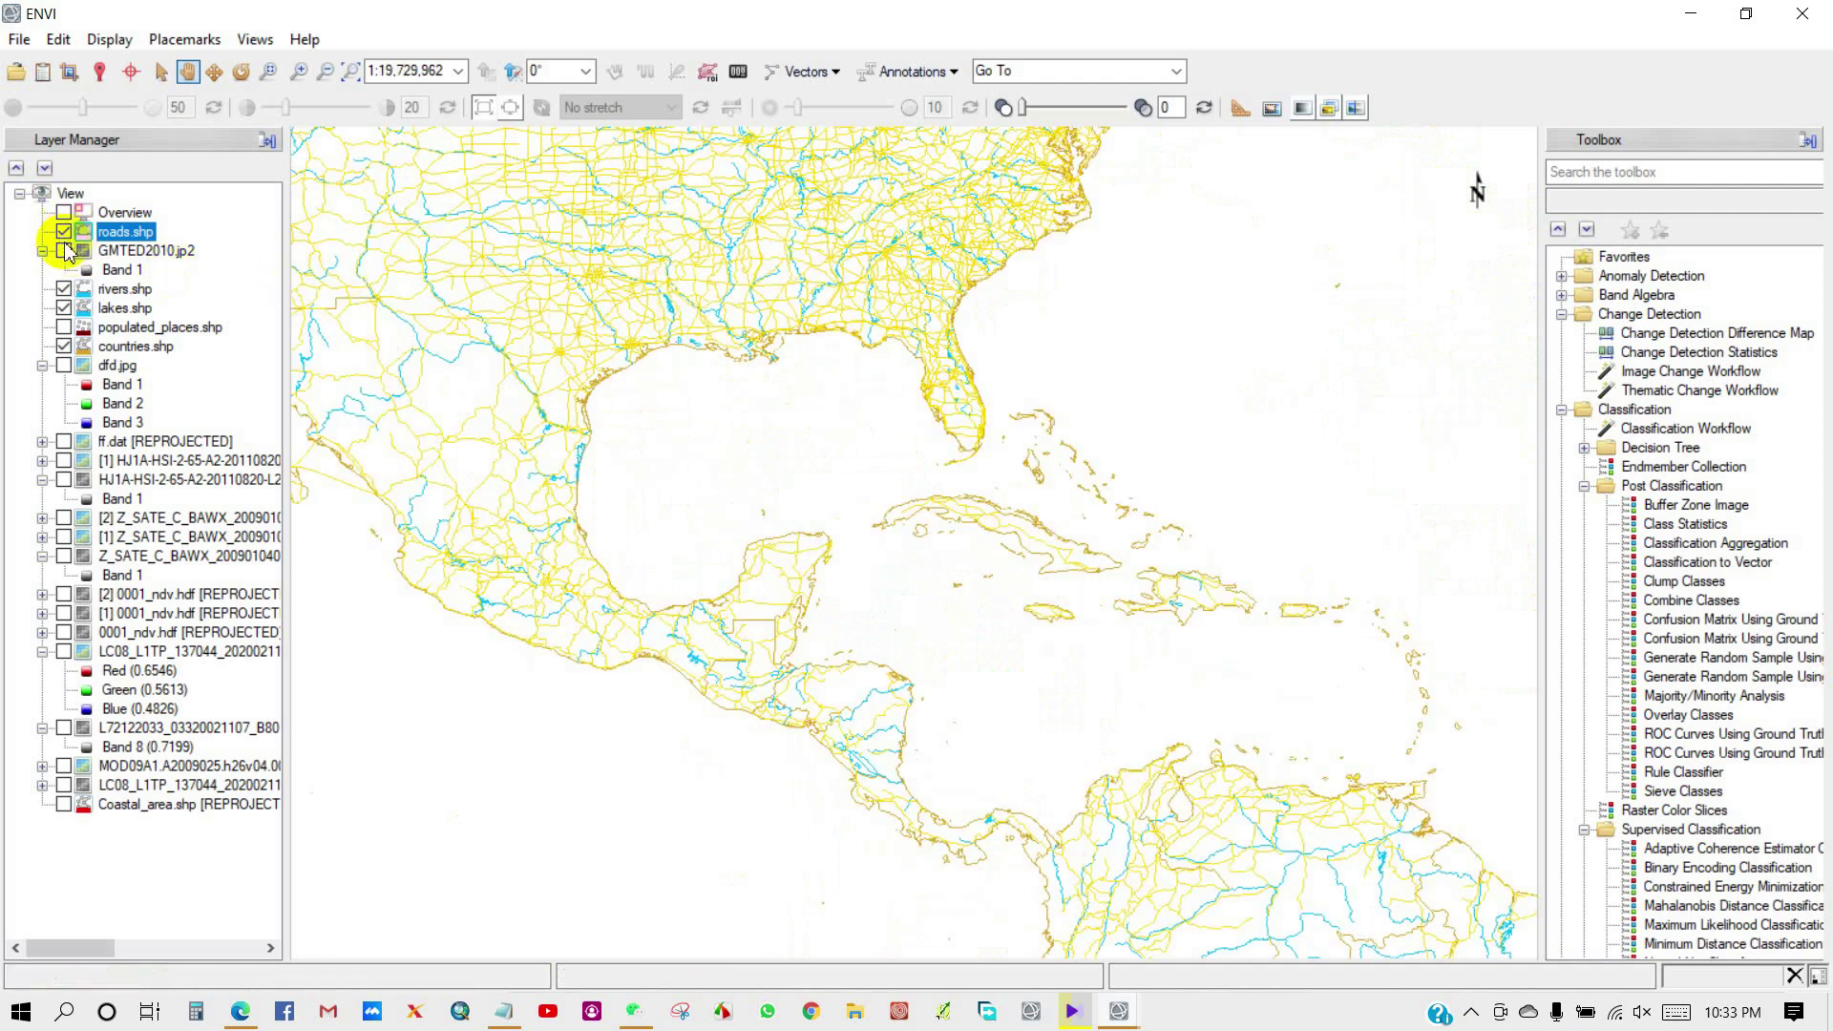
Step: Hide the rivers, lakes and roads layers, leaving only countries.shp at full extent
{"action": "left_click", "coordinate": [64, 288]}
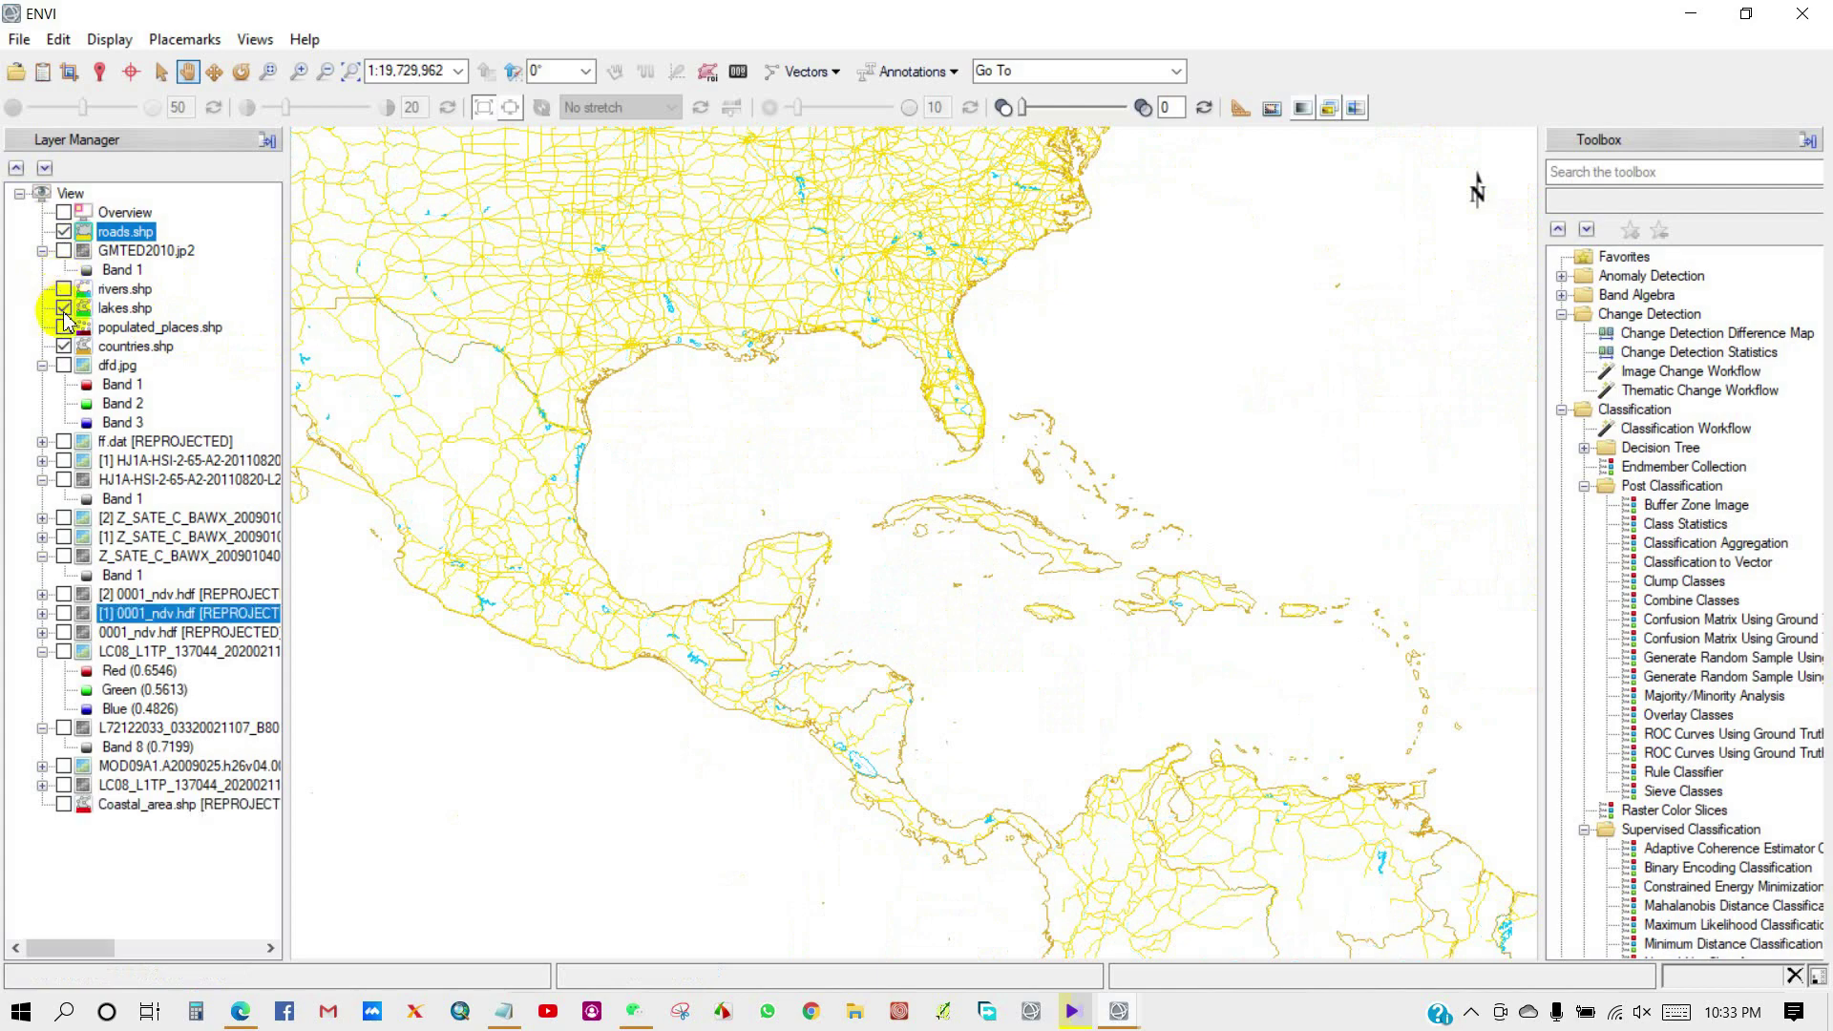
{"action": "left_click", "coordinate": [64, 307]}
{"action": "scroll", "coordinate": [876, 377], "scroll_direction": "down", "scroll_amount": 3}
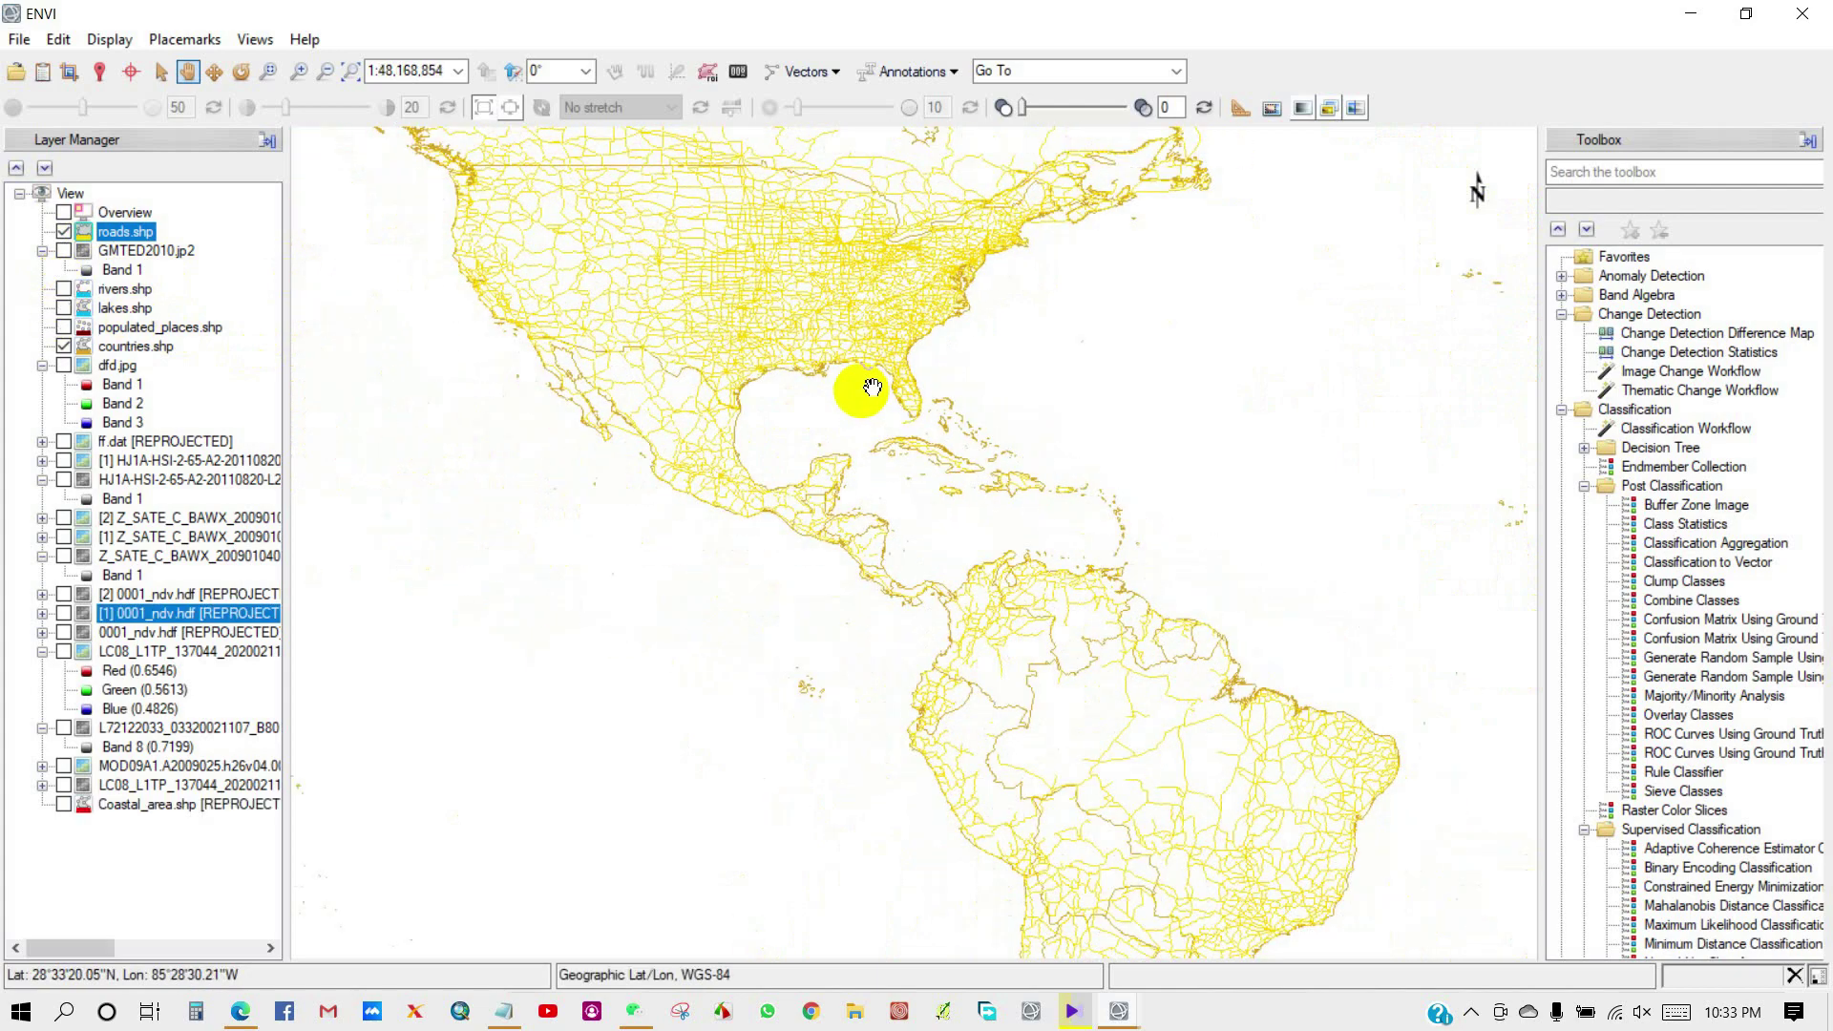
{"action": "scroll", "coordinate": [904, 386], "scroll_direction": "down", "scroll_amount": 3}
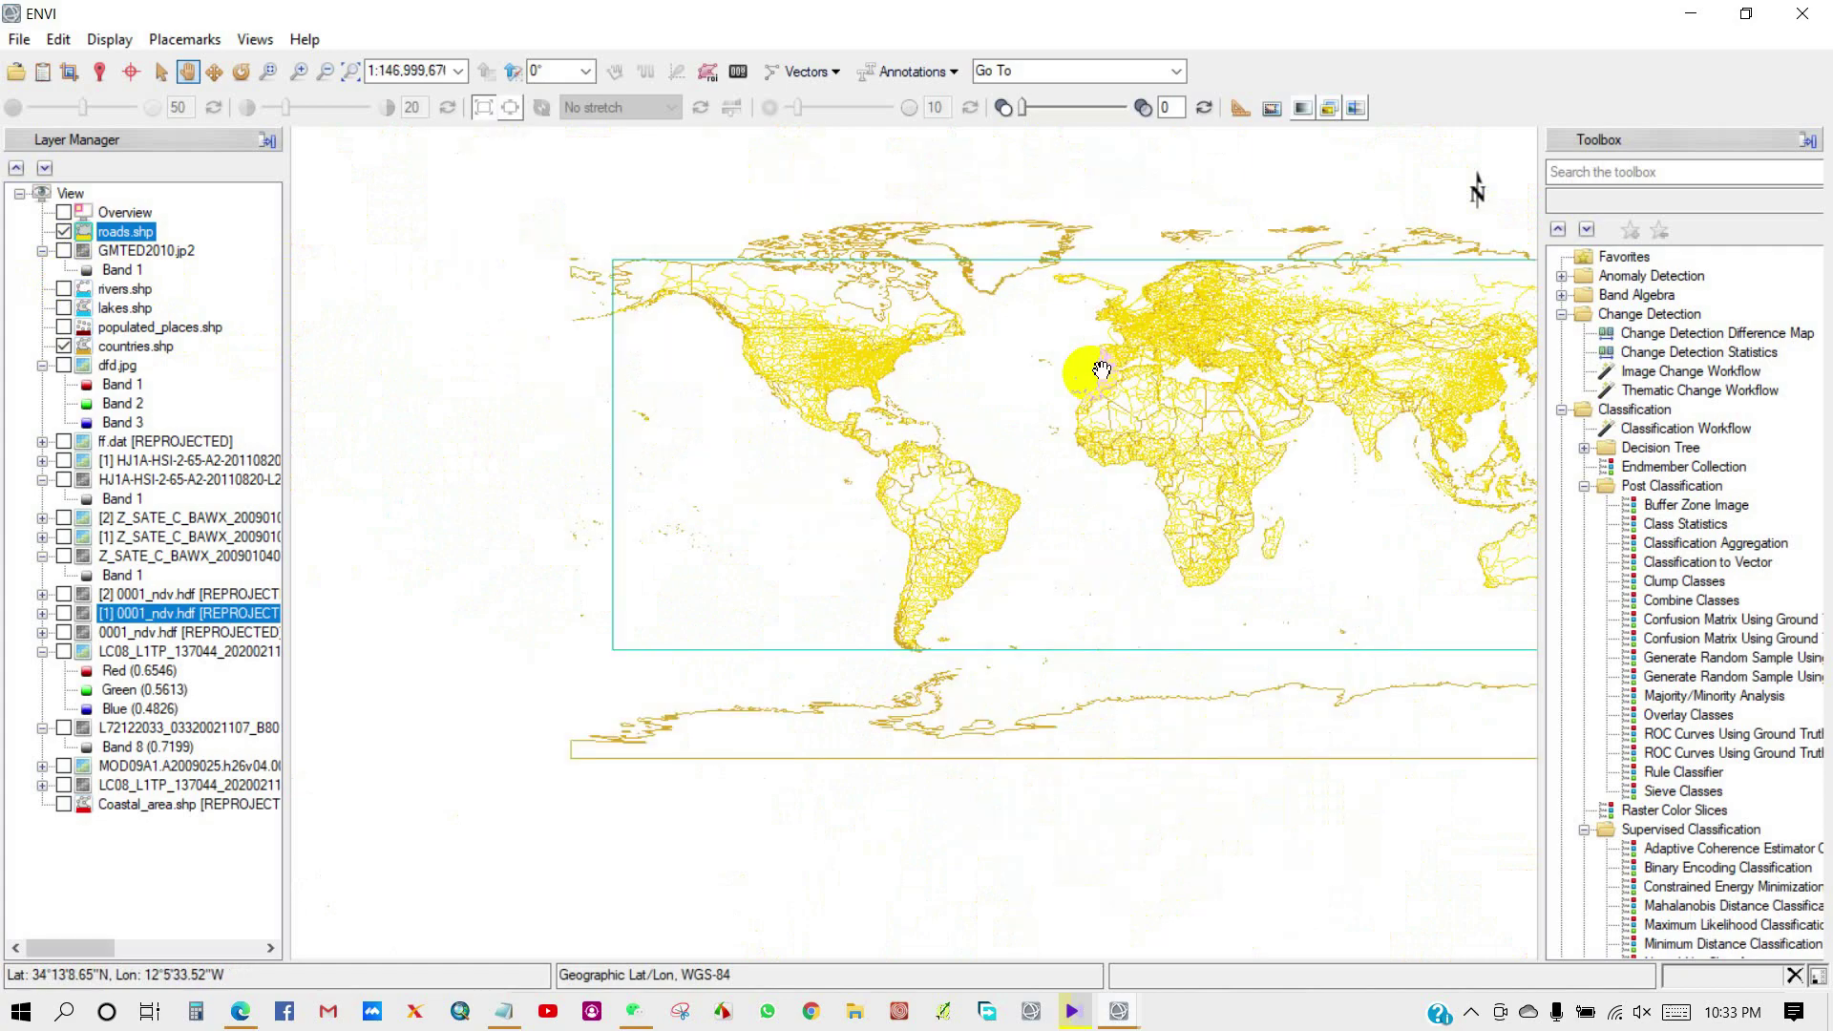
{"action": "scroll", "coordinate": [1062, 451], "scroll_direction": "up", "scroll_amount": 4}
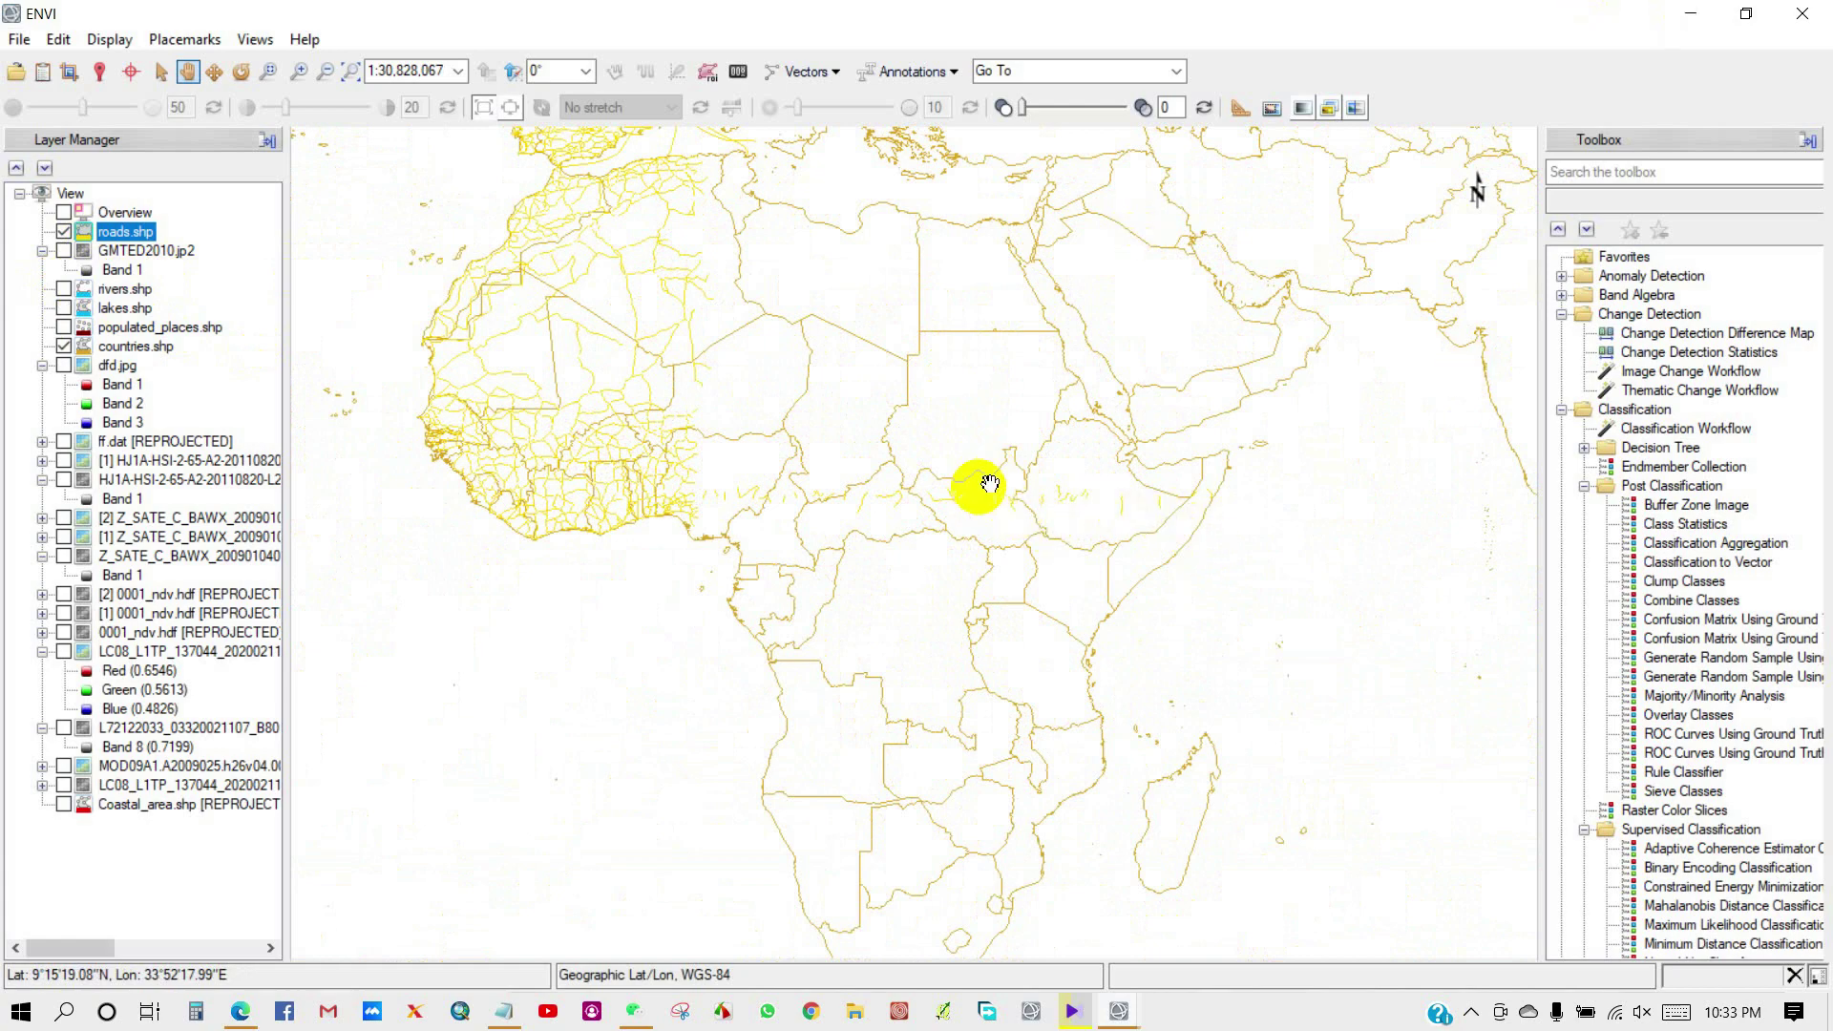
{"action": "scroll", "coordinate": [990, 484], "scroll_direction": "up", "scroll_amount": 1}
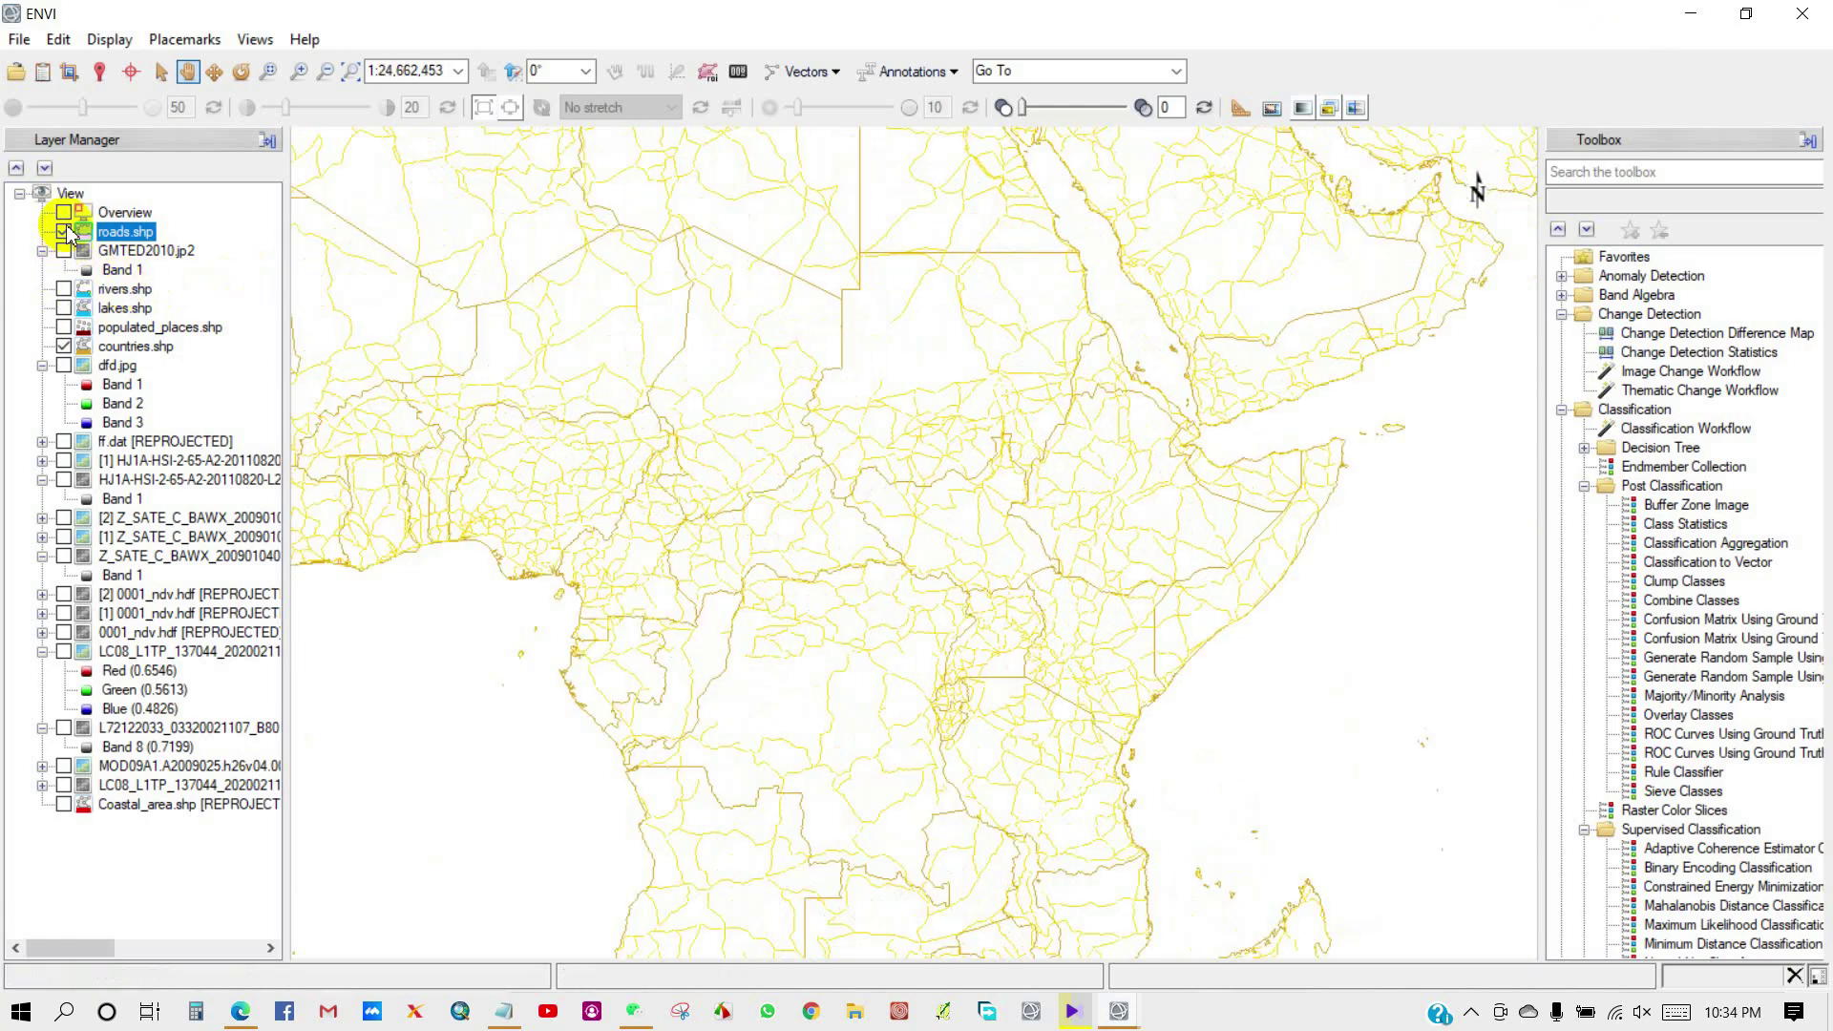
{"action": "left_click", "coordinate": [63, 232]}
{"action": "scroll", "coordinate": [655, 421], "scroll_direction": "down", "scroll_amount": 5}
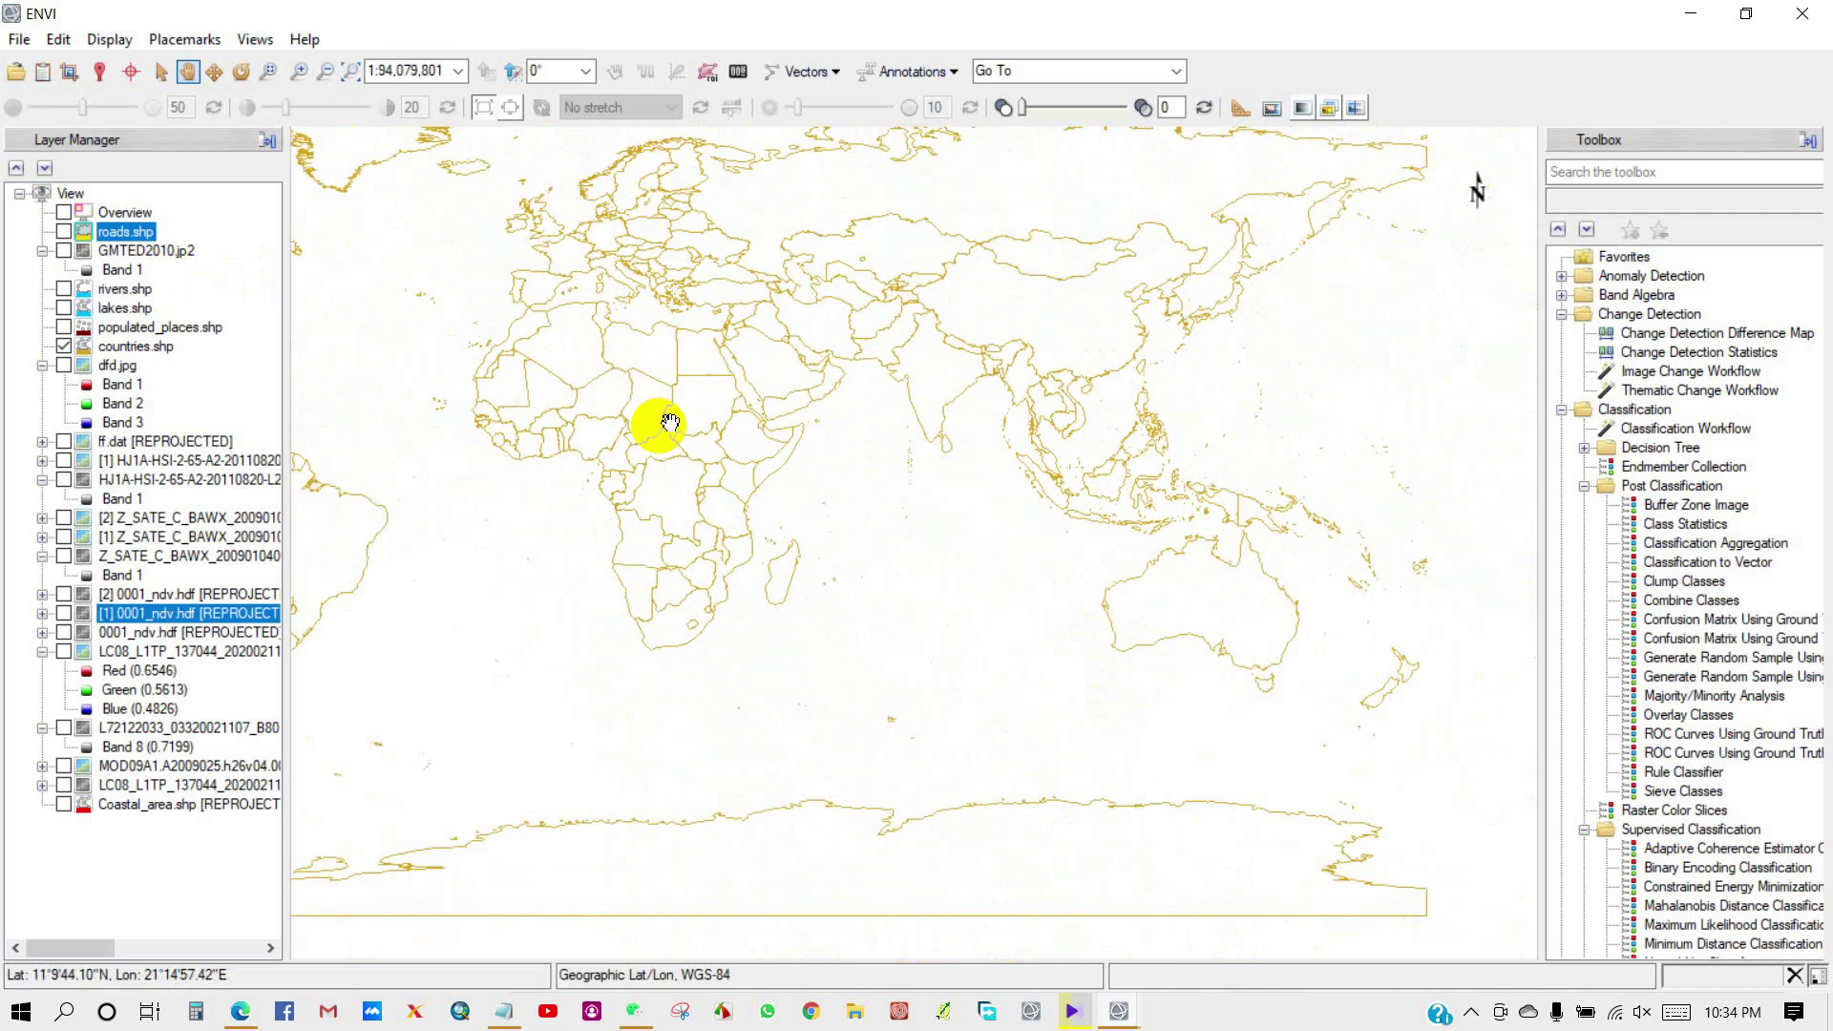
{"action": "left_click", "coordinate": [871, 444]}
{"action": "scroll", "coordinate": [871, 448], "scroll_direction": "down", "scroll_amount": 2}
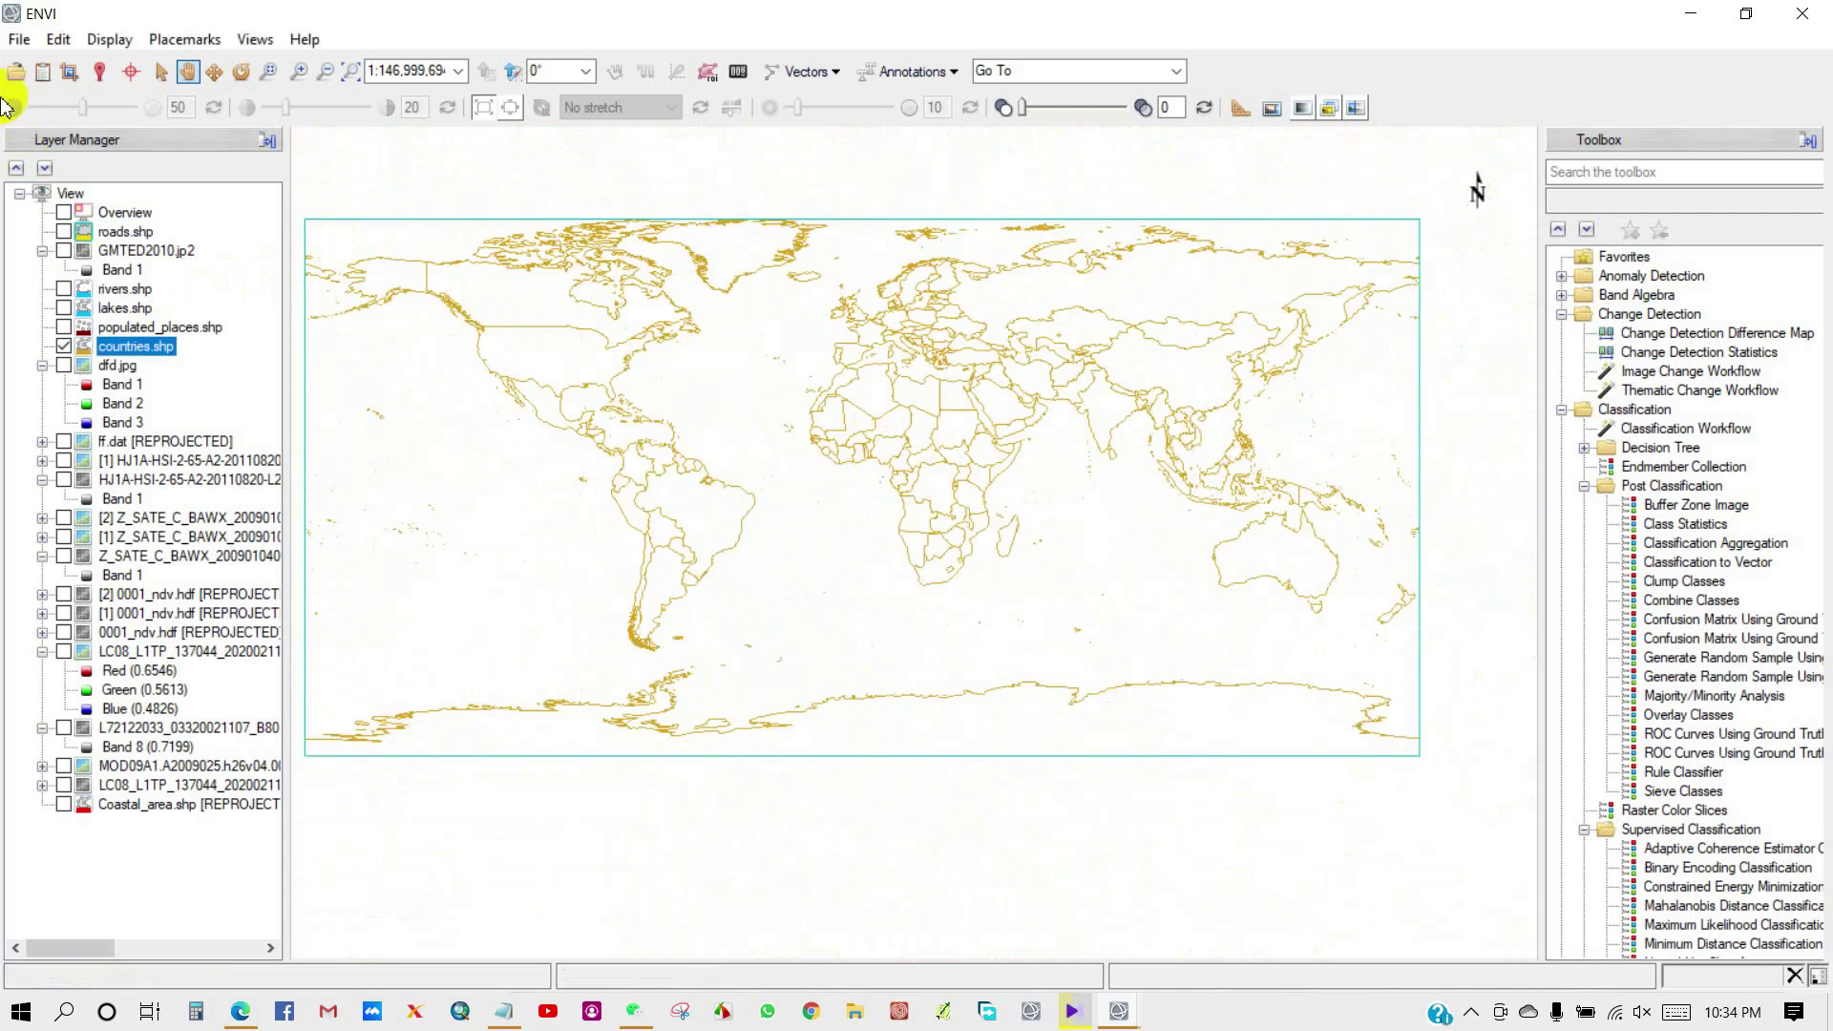
Step: Add states_provinces.shp, zoom in to check the boundaries, then recentre the world map
{"action": "left_click", "coordinate": [21, 41]}
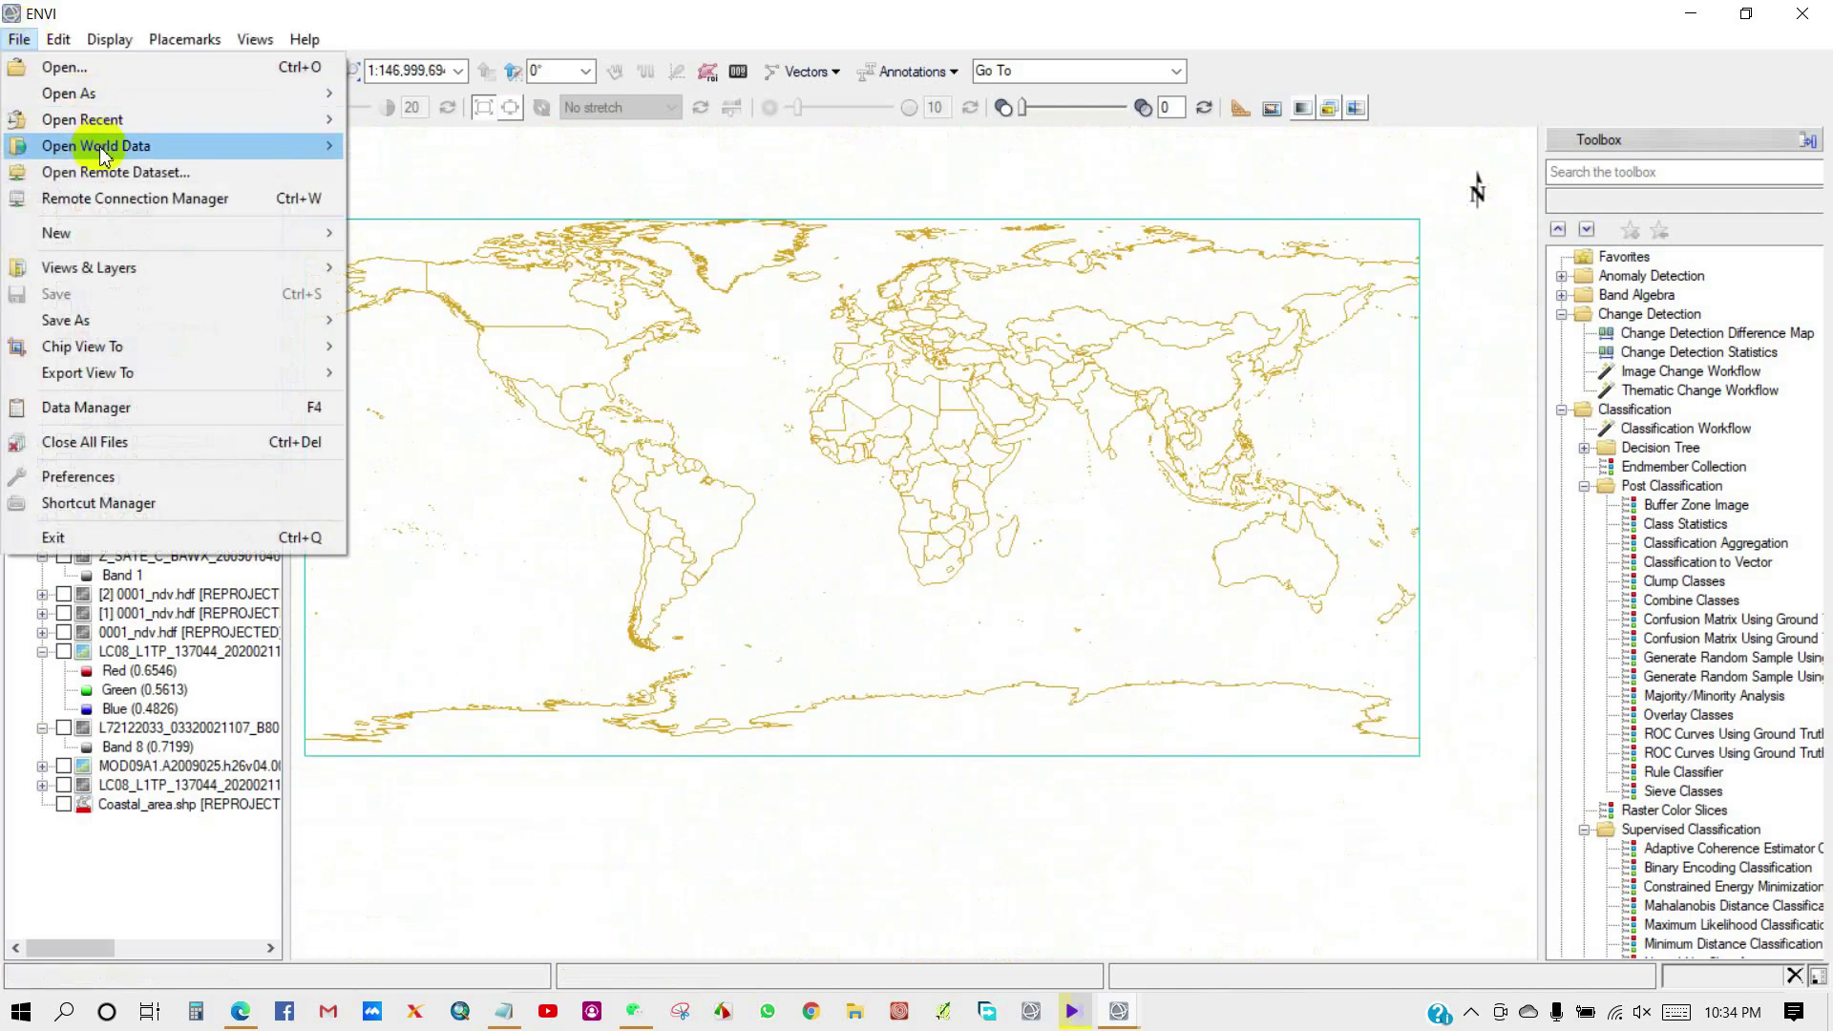
{"action": "mouse_move", "coordinate": [194, 156]}
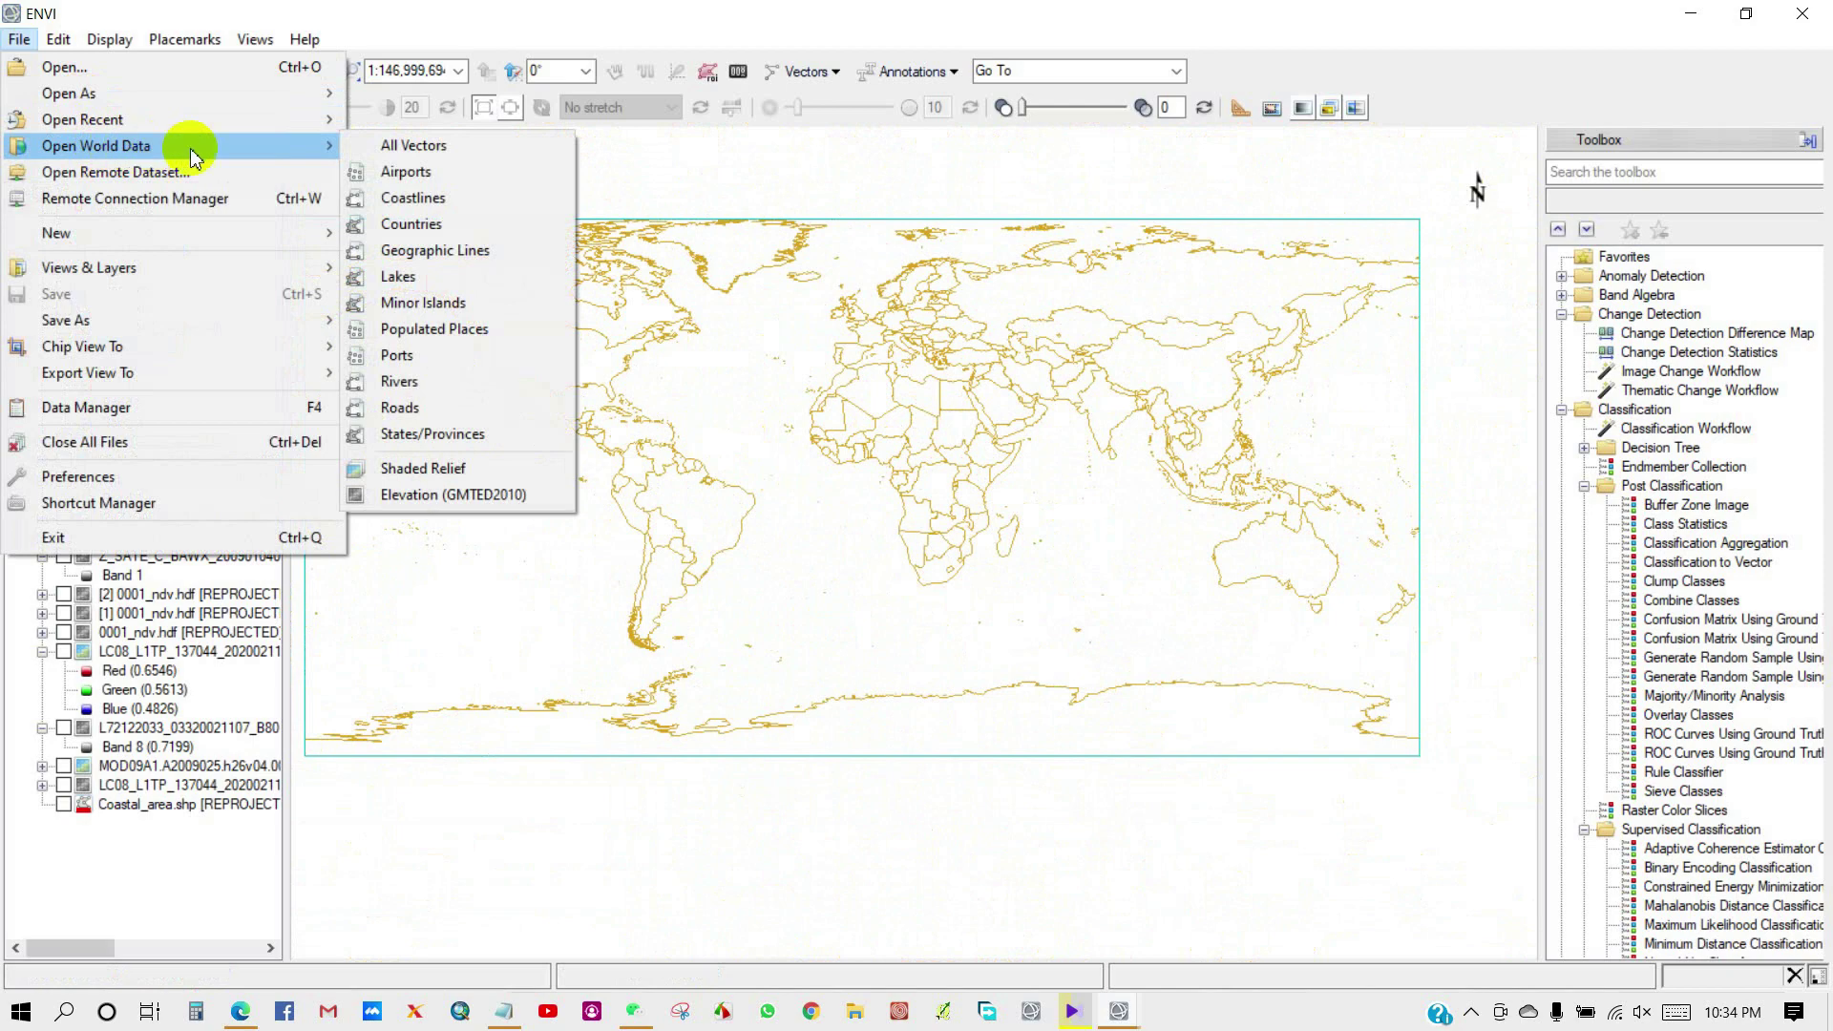
{"action": "left_click", "coordinate": [434, 438]}
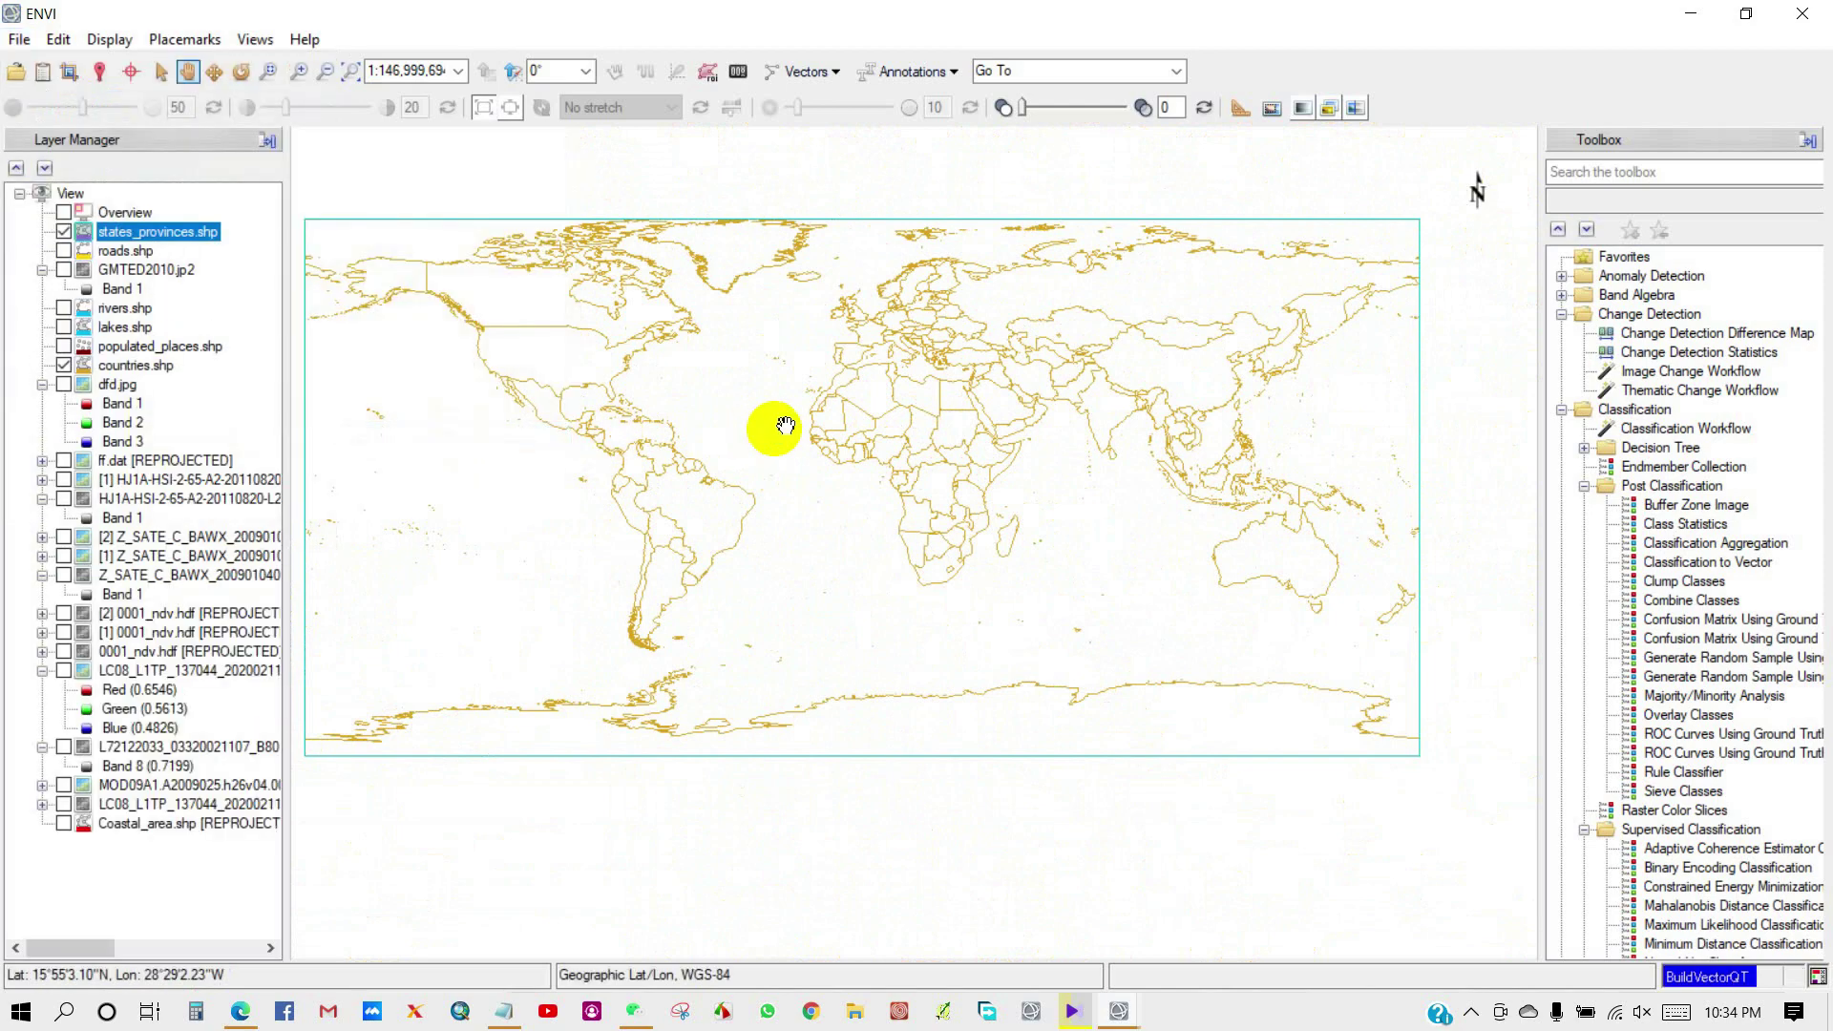
{"action": "scroll", "coordinate": [945, 320], "scroll_direction": "up", "scroll_amount": 3}
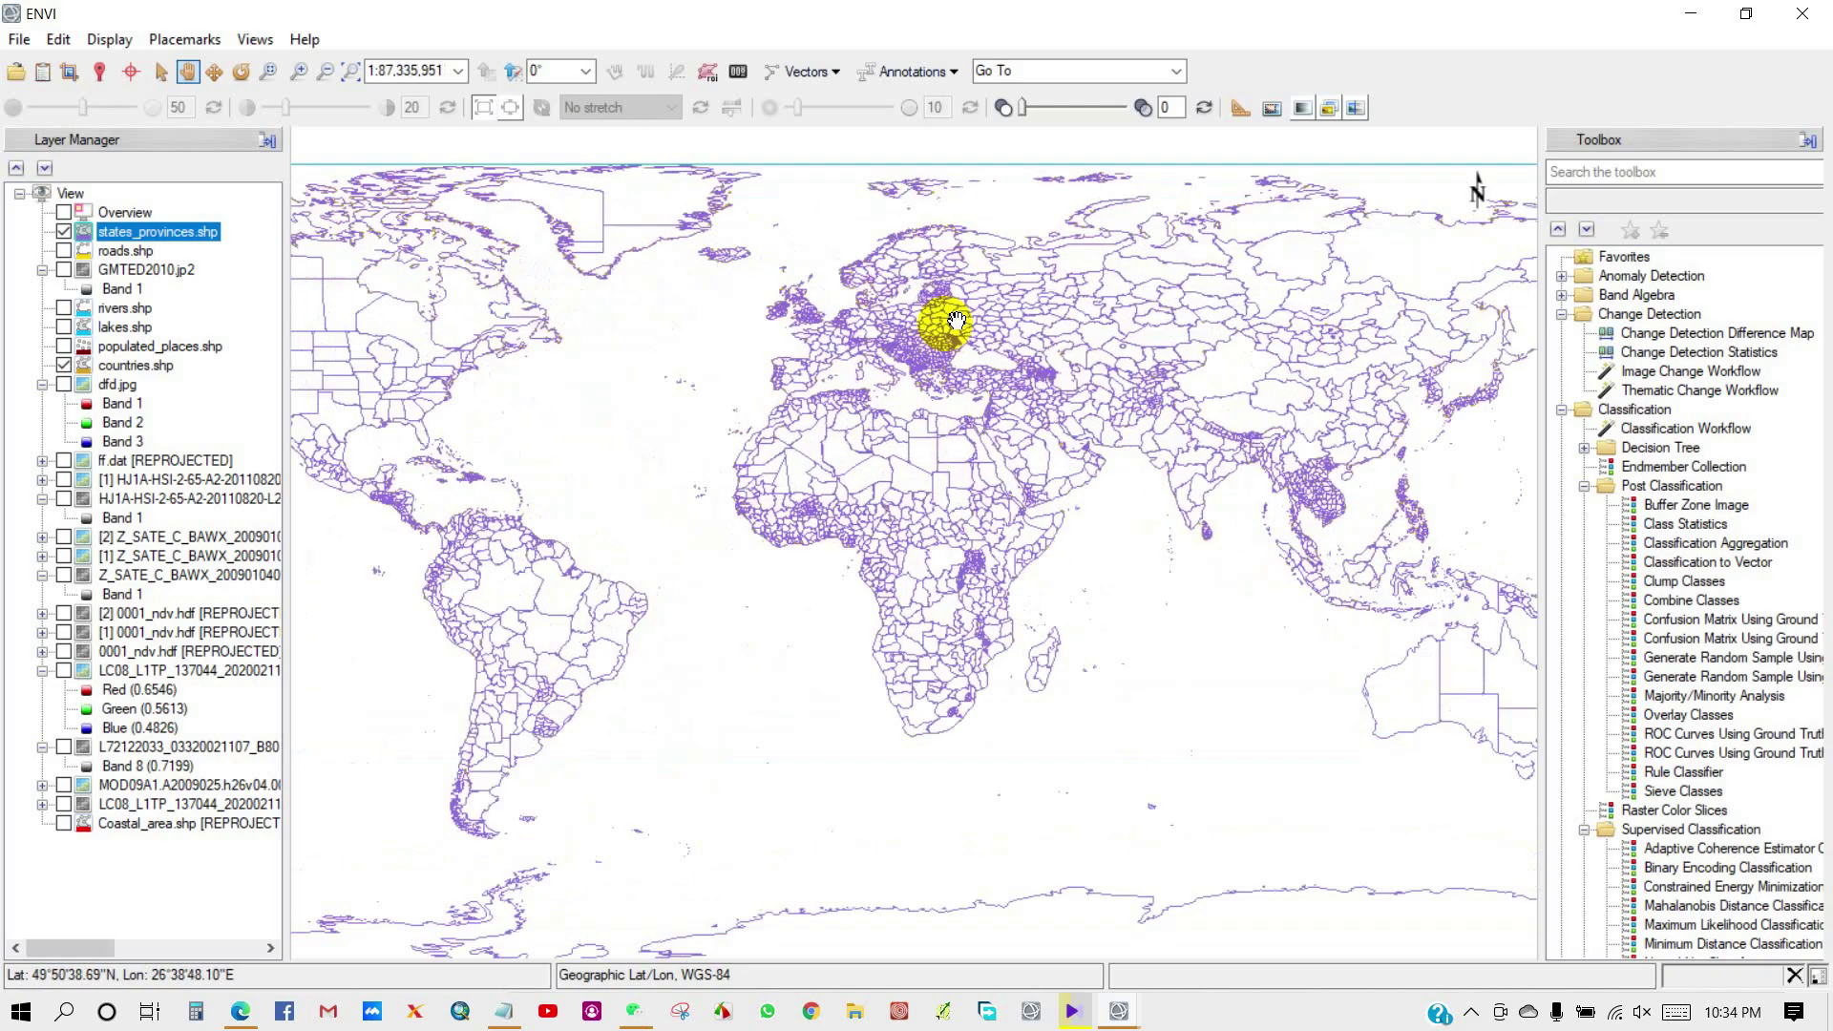
{"action": "scroll", "coordinate": [945, 344], "scroll_direction": "up", "scroll_amount": 2}
{"action": "scroll", "coordinate": [868, 446], "scroll_direction": "up", "scroll_amount": 2}
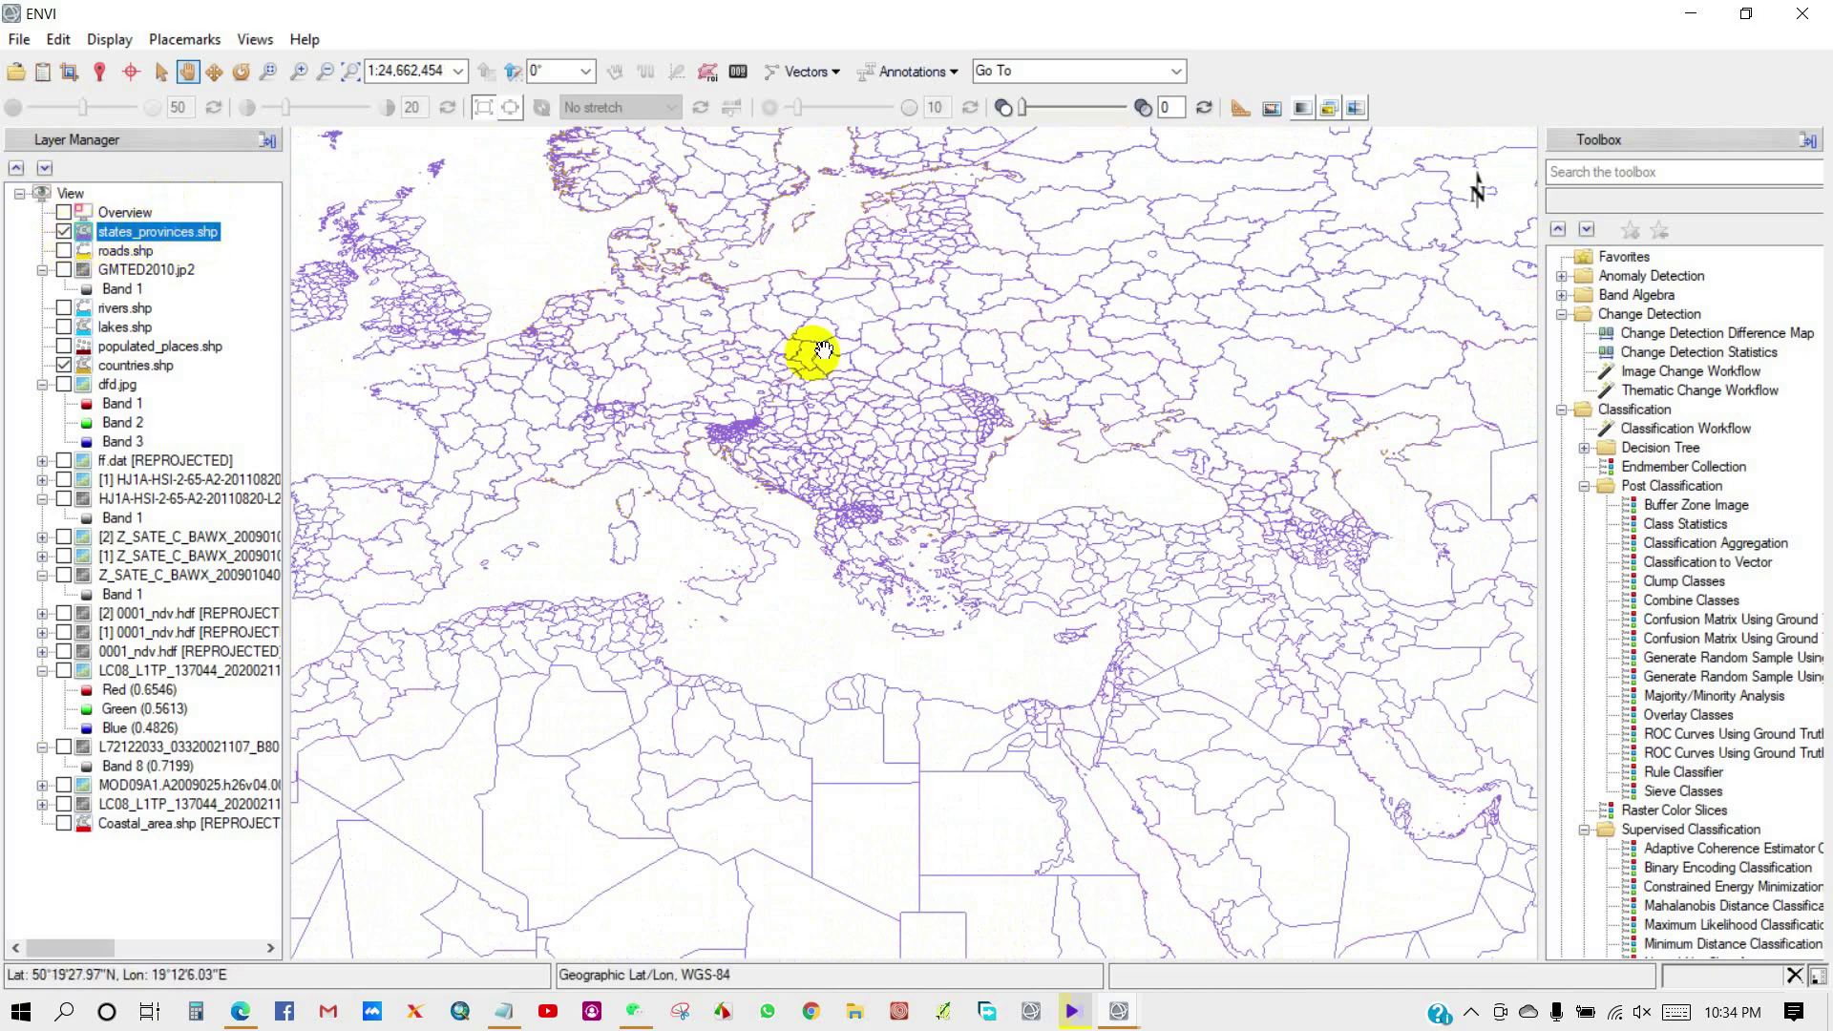
{"action": "scroll", "coordinate": [824, 353], "scroll_direction": "down", "scroll_amount": 5}
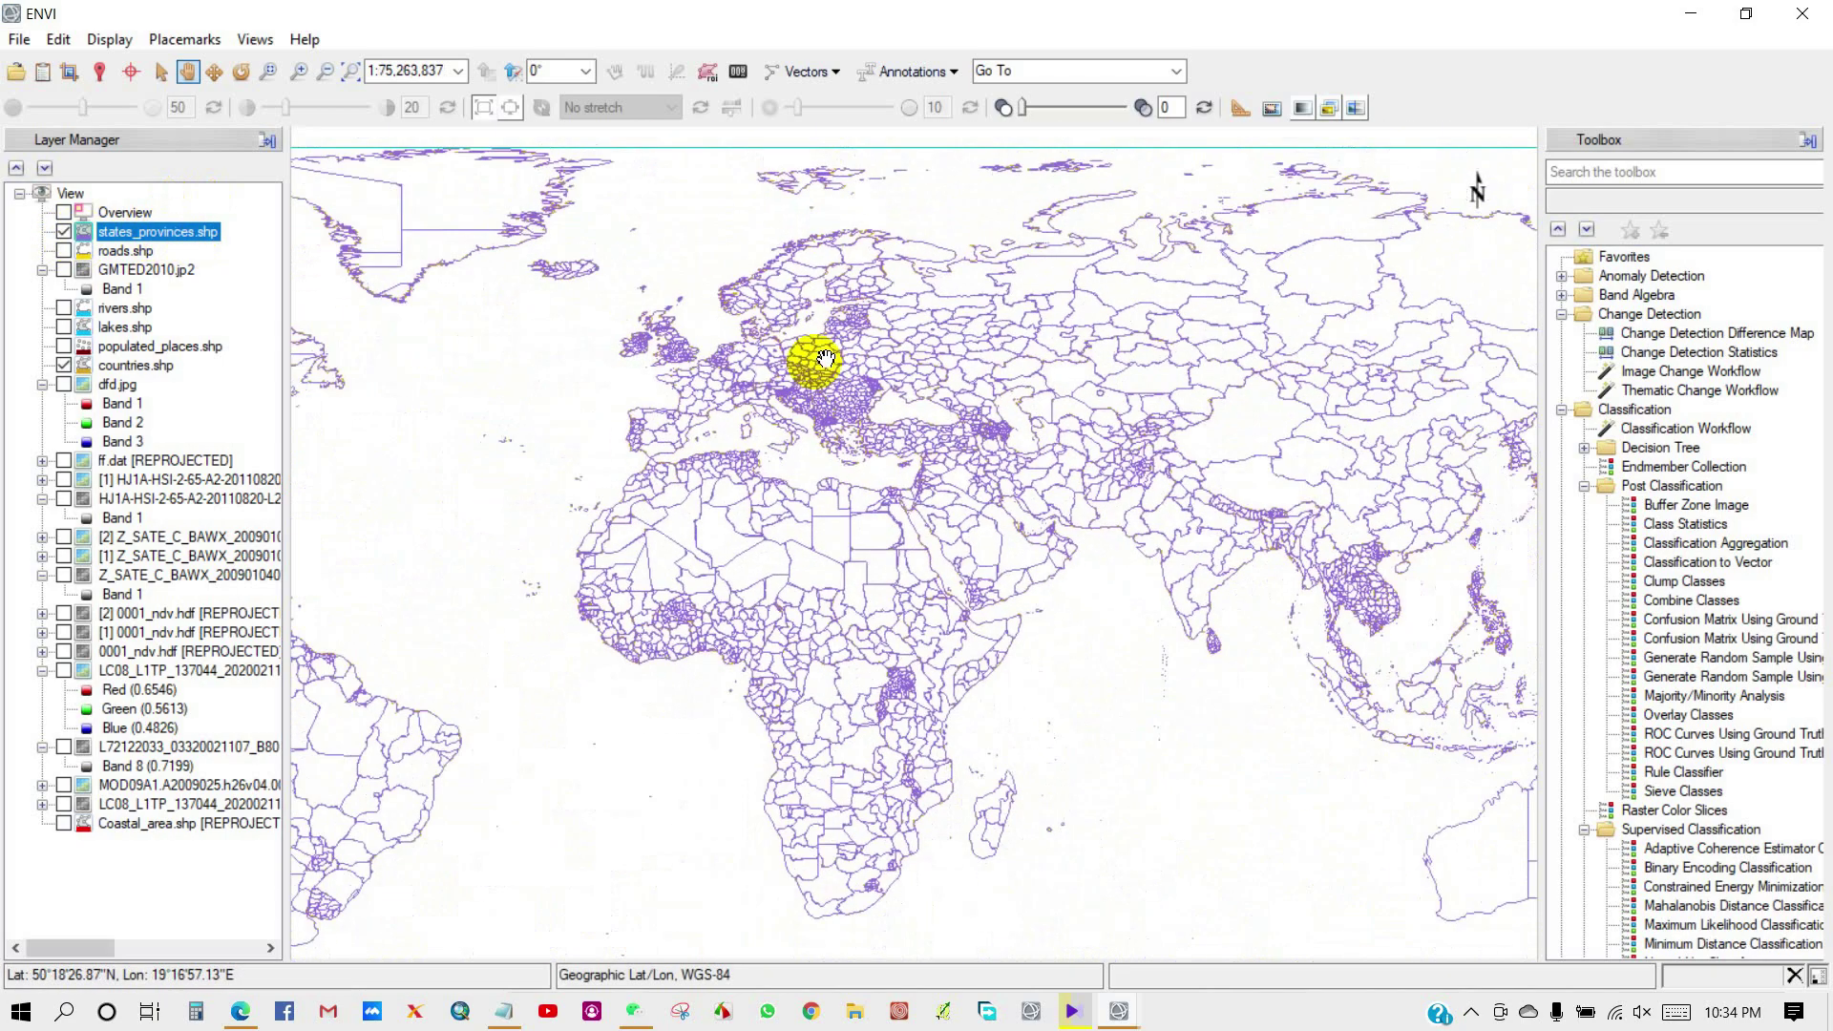
{"action": "scroll", "coordinate": [824, 354], "scroll_direction": "down", "scroll_amount": 3}
{"action": "left_click_drag", "start_coordinate": [708, 397], "coordinate": [800, 391]}
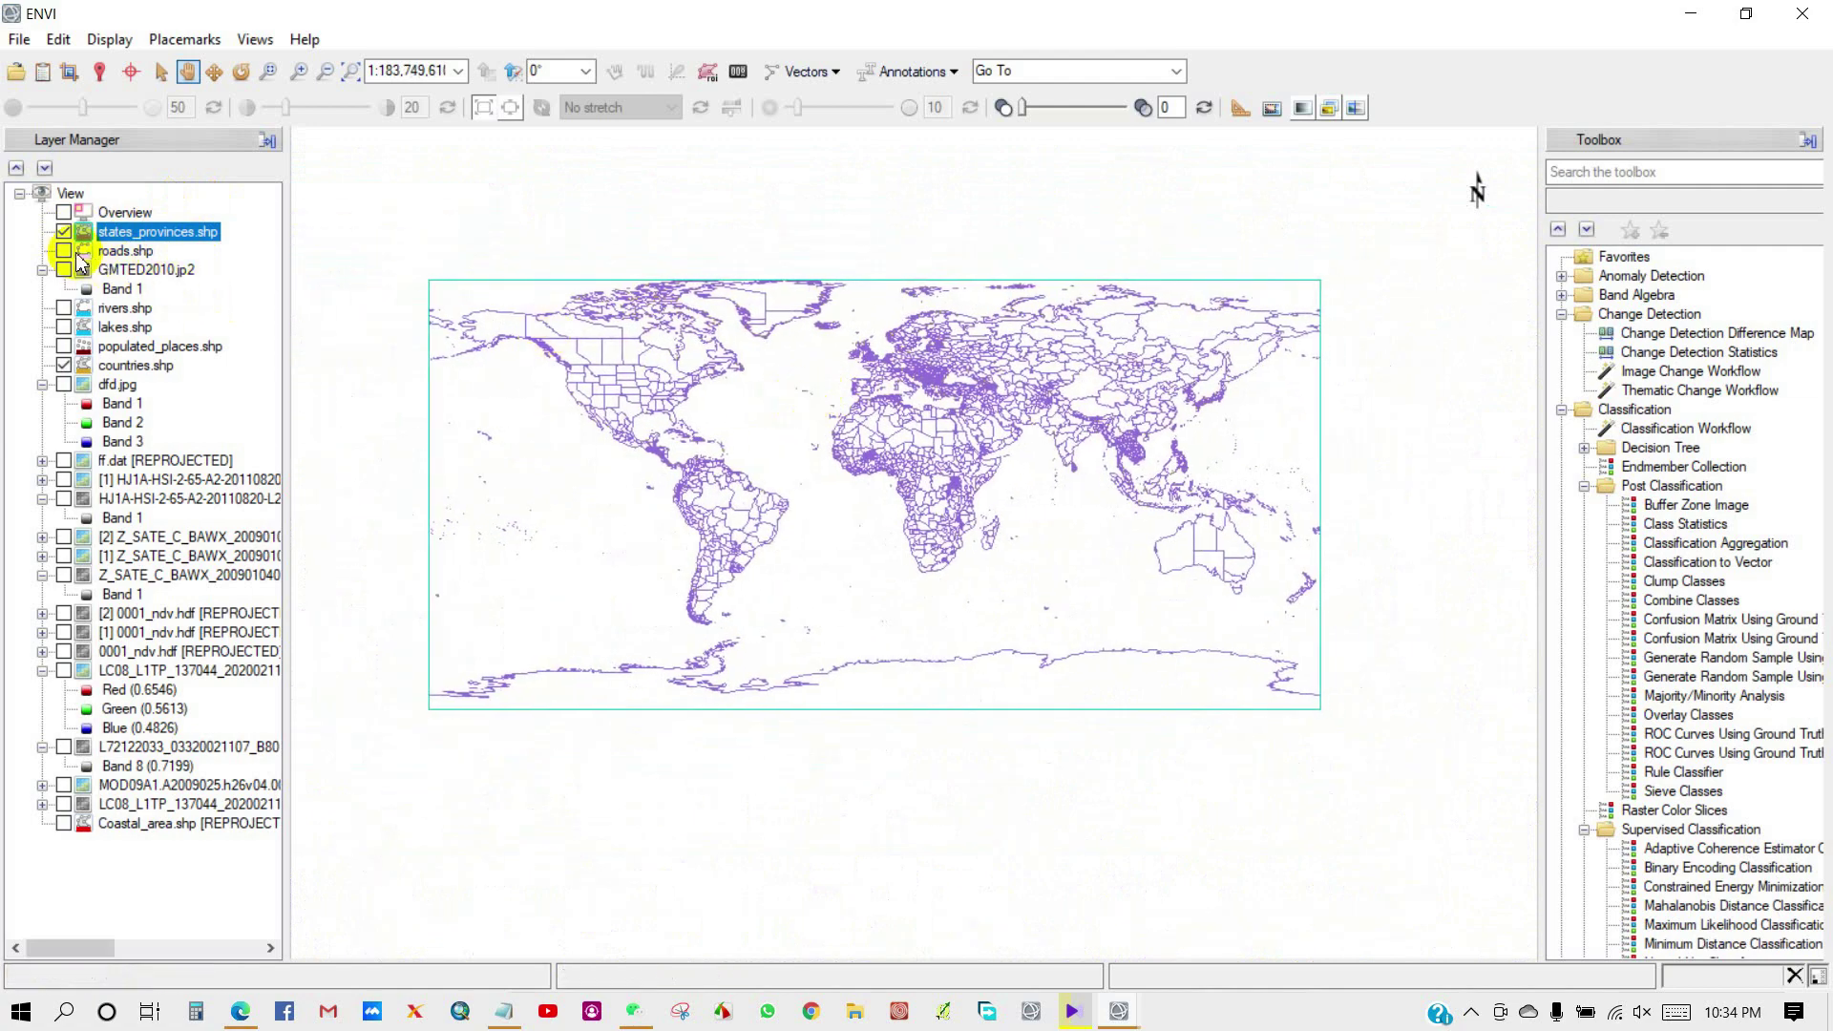
Step: Turn the roads and populated places layers back on in the Layer Manager
{"action": "left_click", "coordinate": [64, 251]}
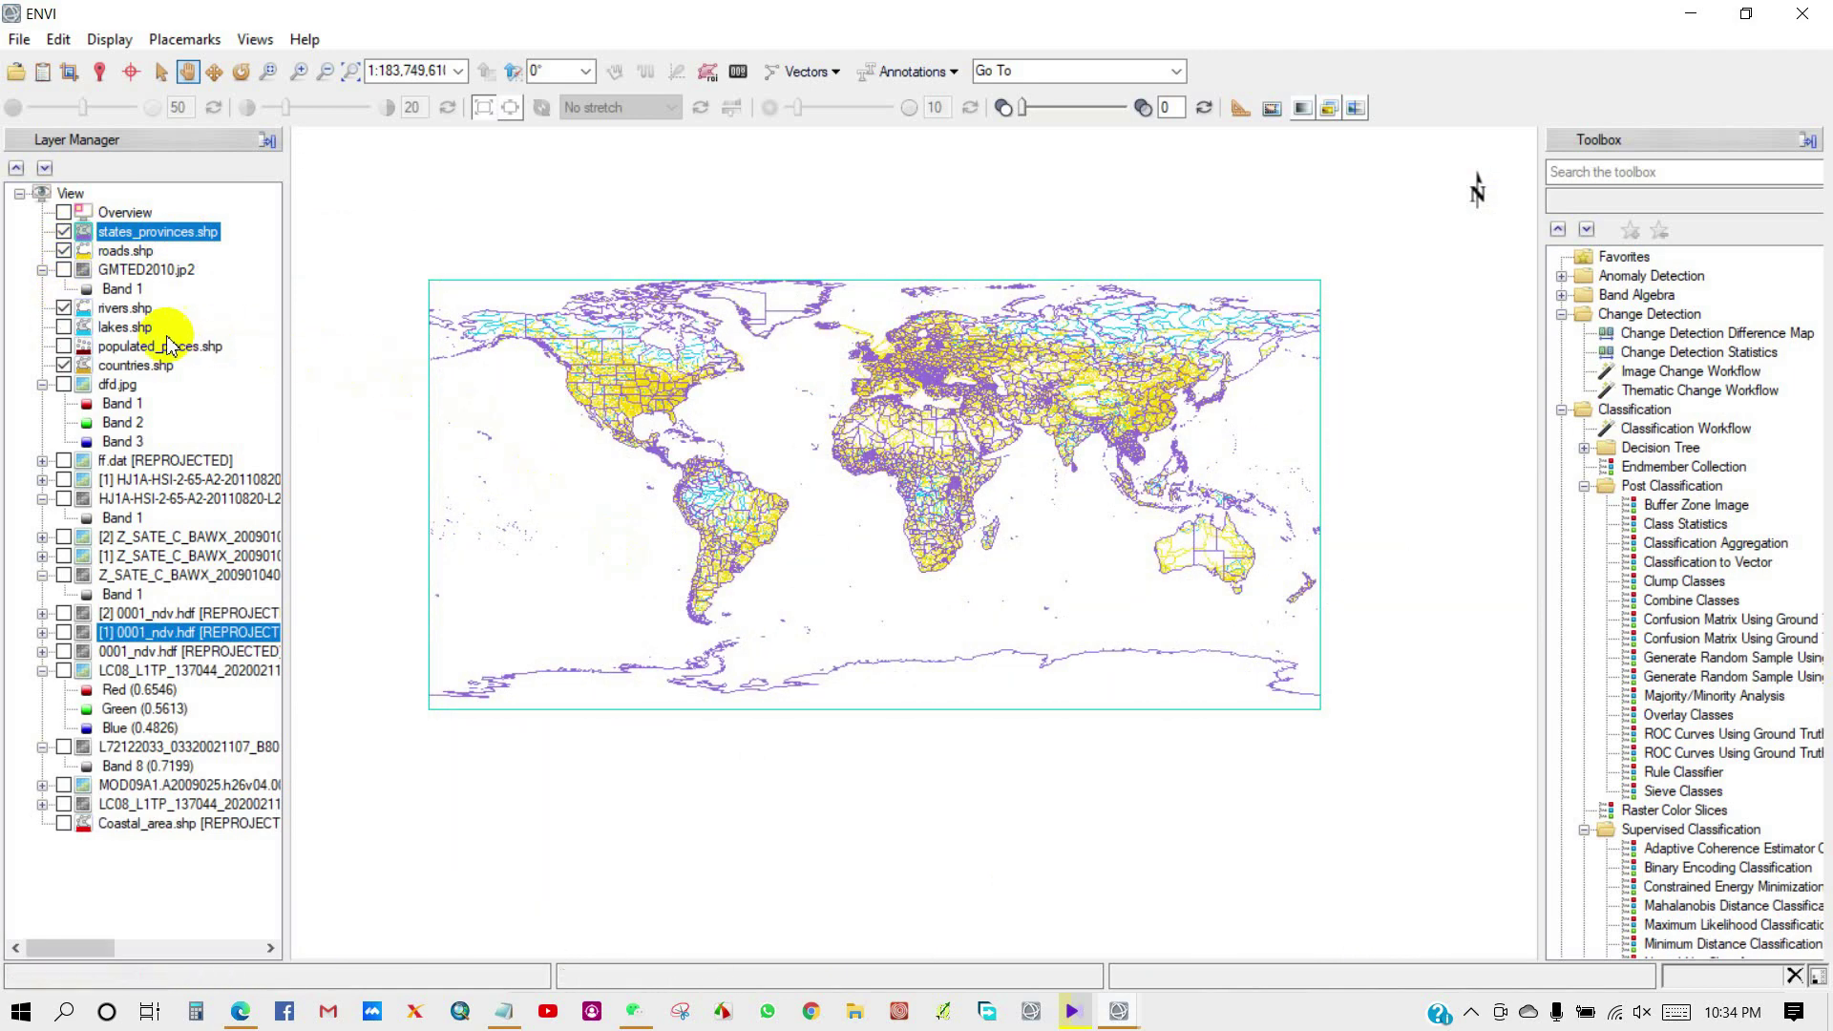
{"action": "left_click", "coordinate": [63, 345]}
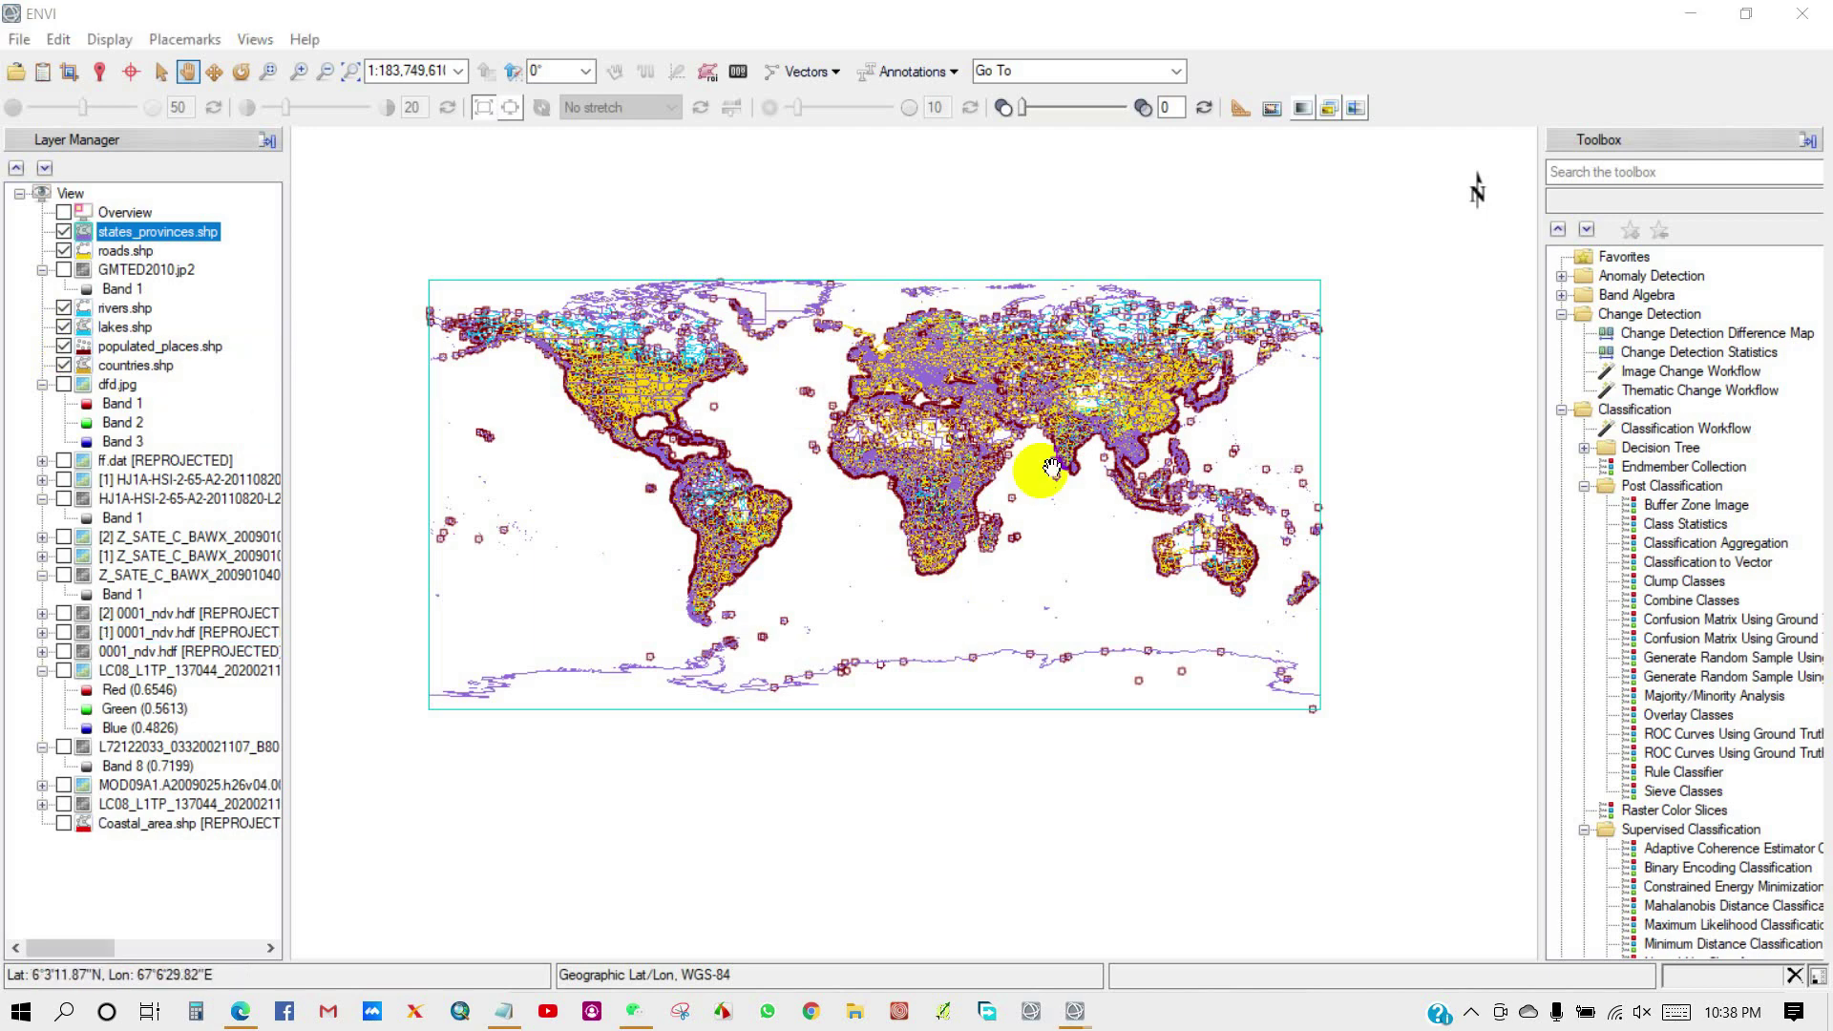
{"action": "left_click", "coordinate": [308, 42]}
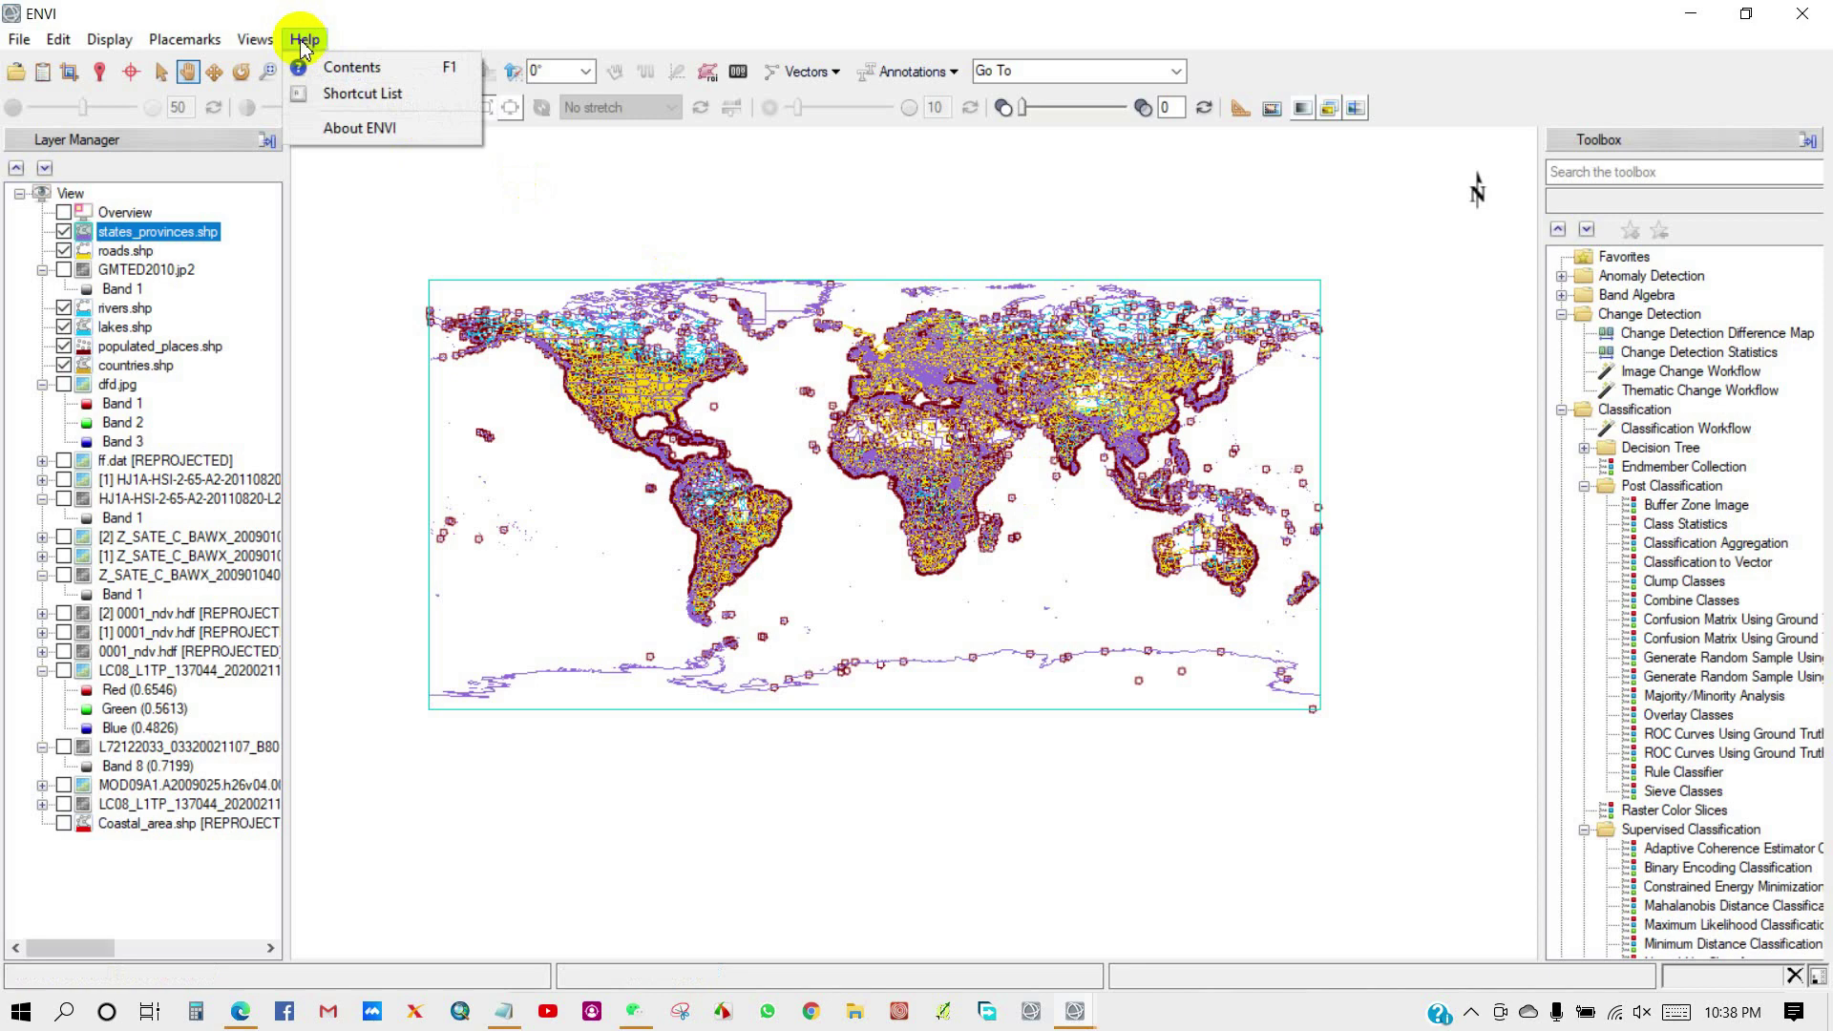
Step: Open the ENVI Help contents and browse Preprocessing and Band Math and Spectral Indices
{"action": "left_click", "coordinate": [353, 71]}
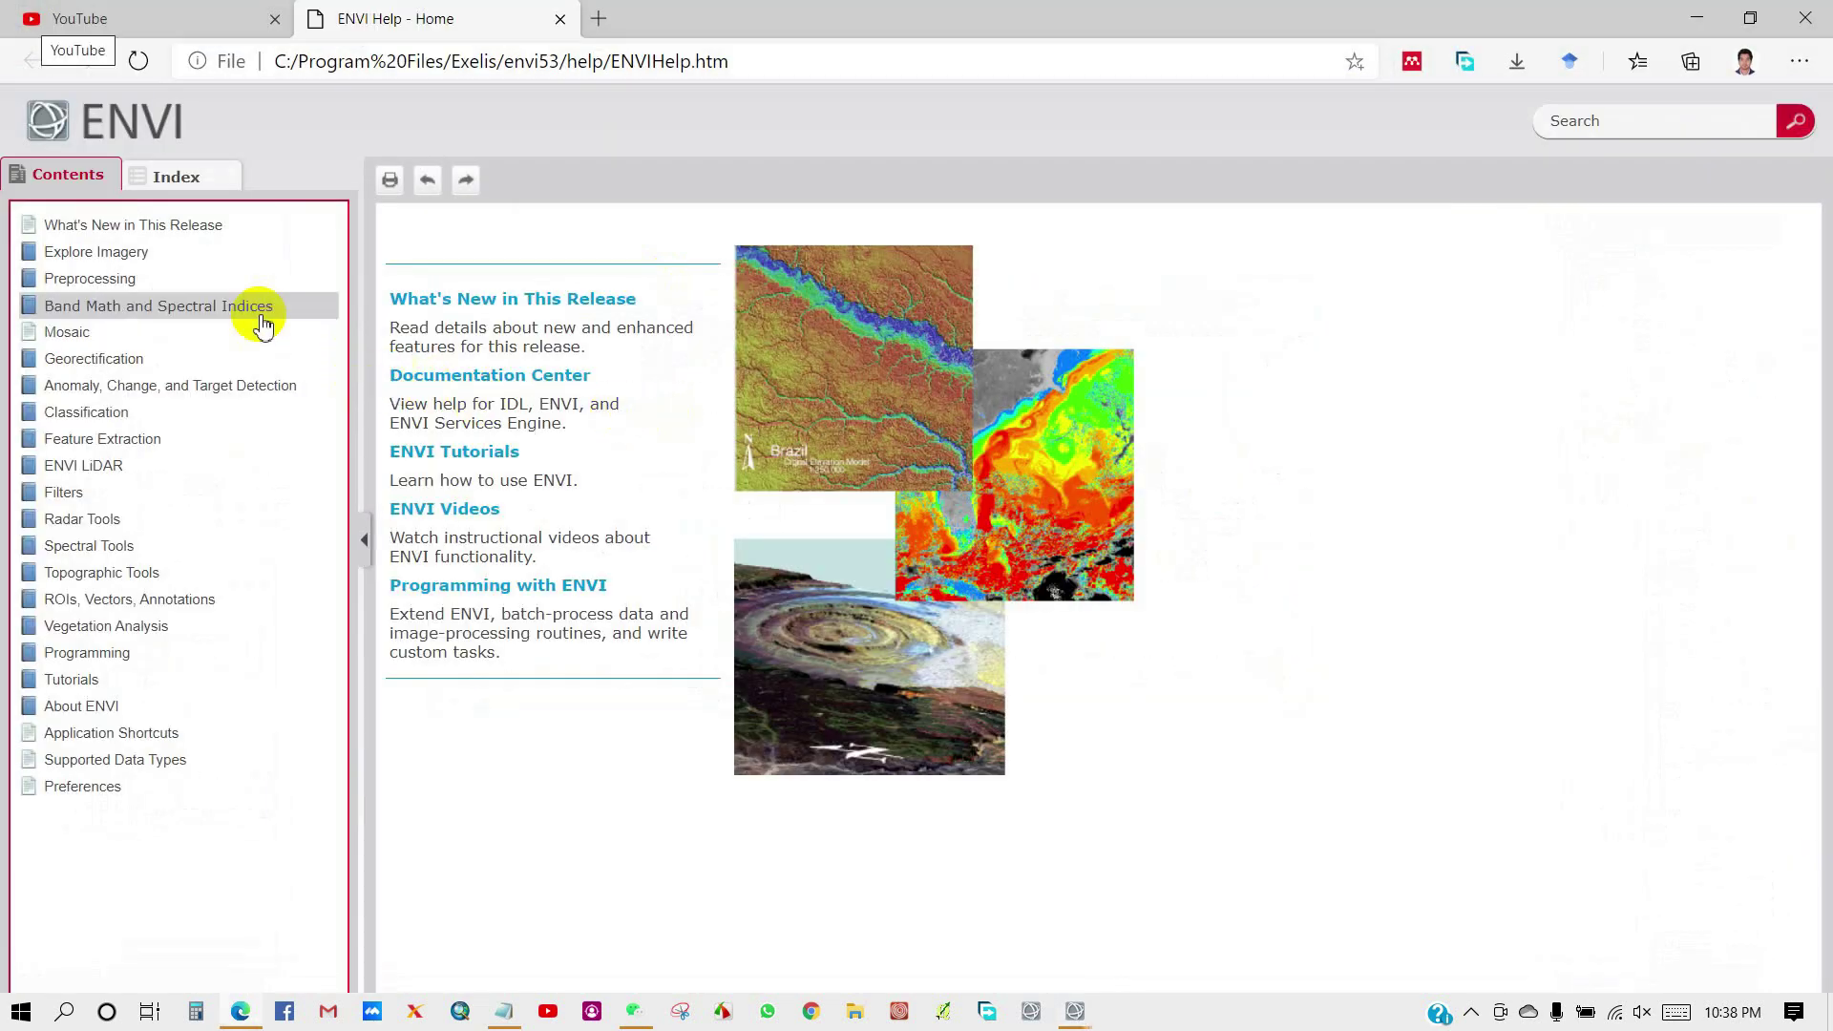
{"action": "left_click", "coordinate": [115, 282]}
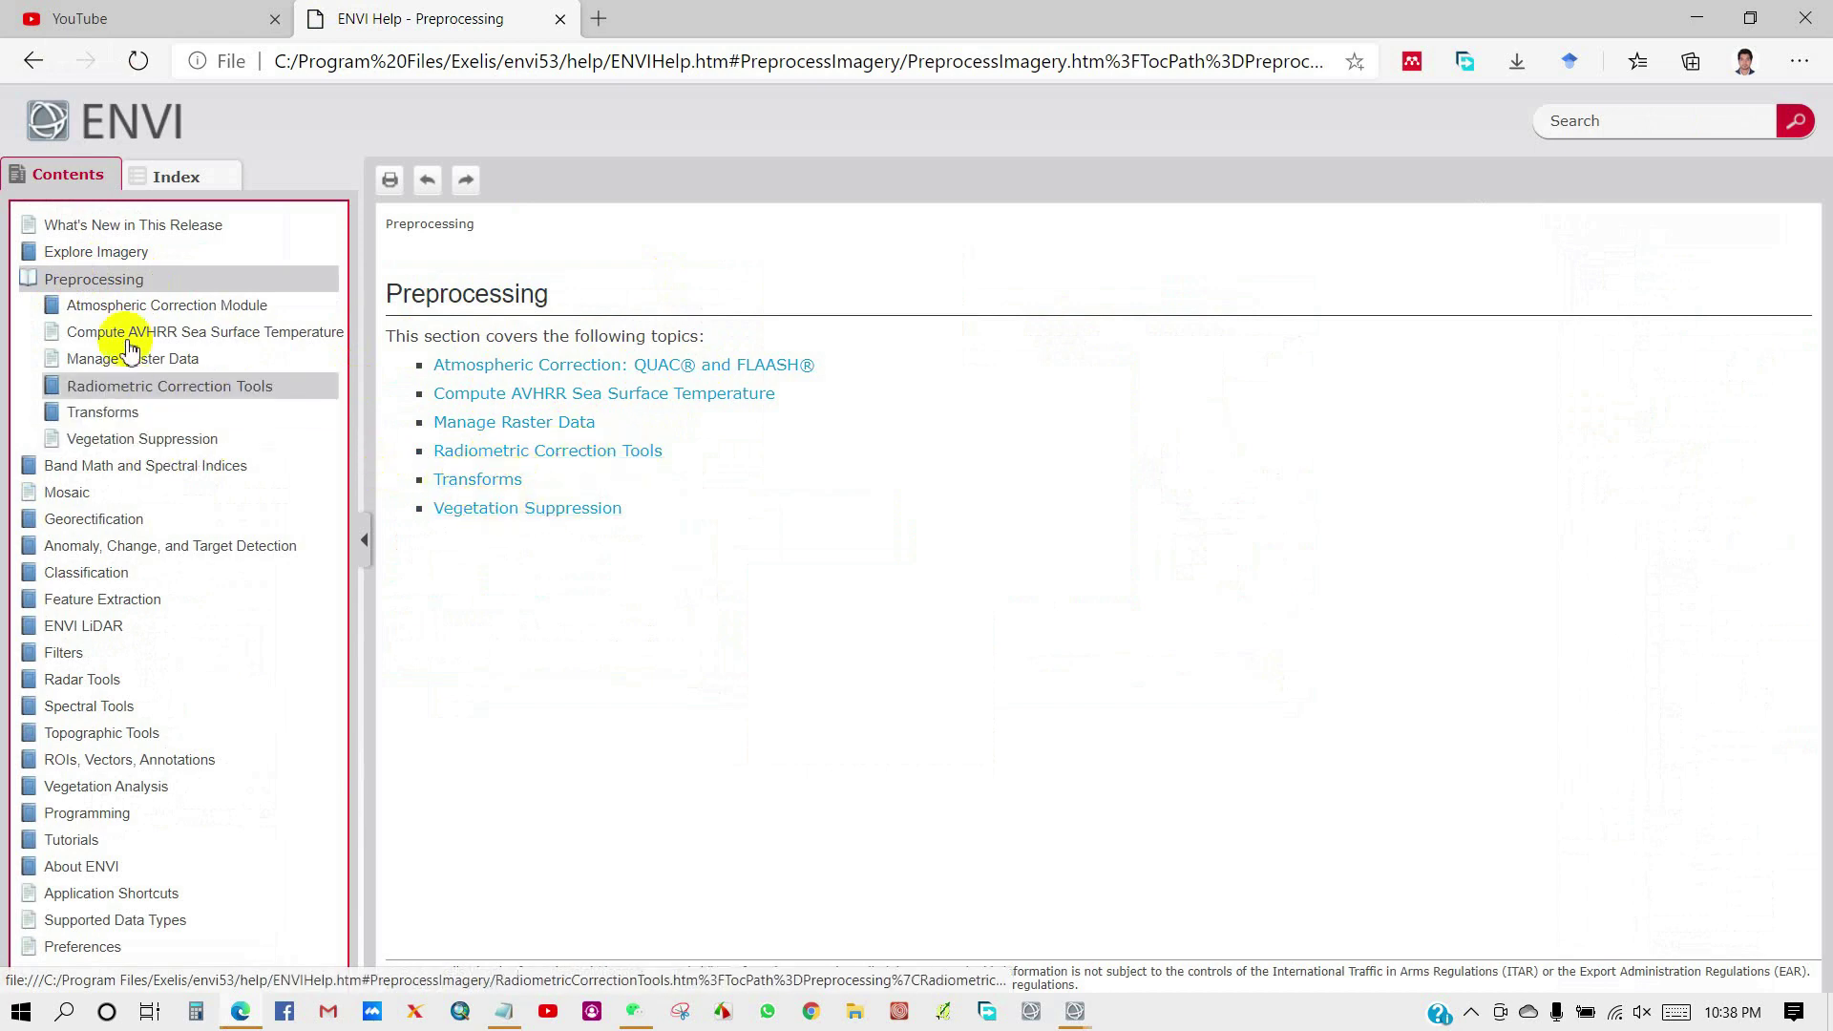
{"action": "left_click", "coordinate": [148, 473]}
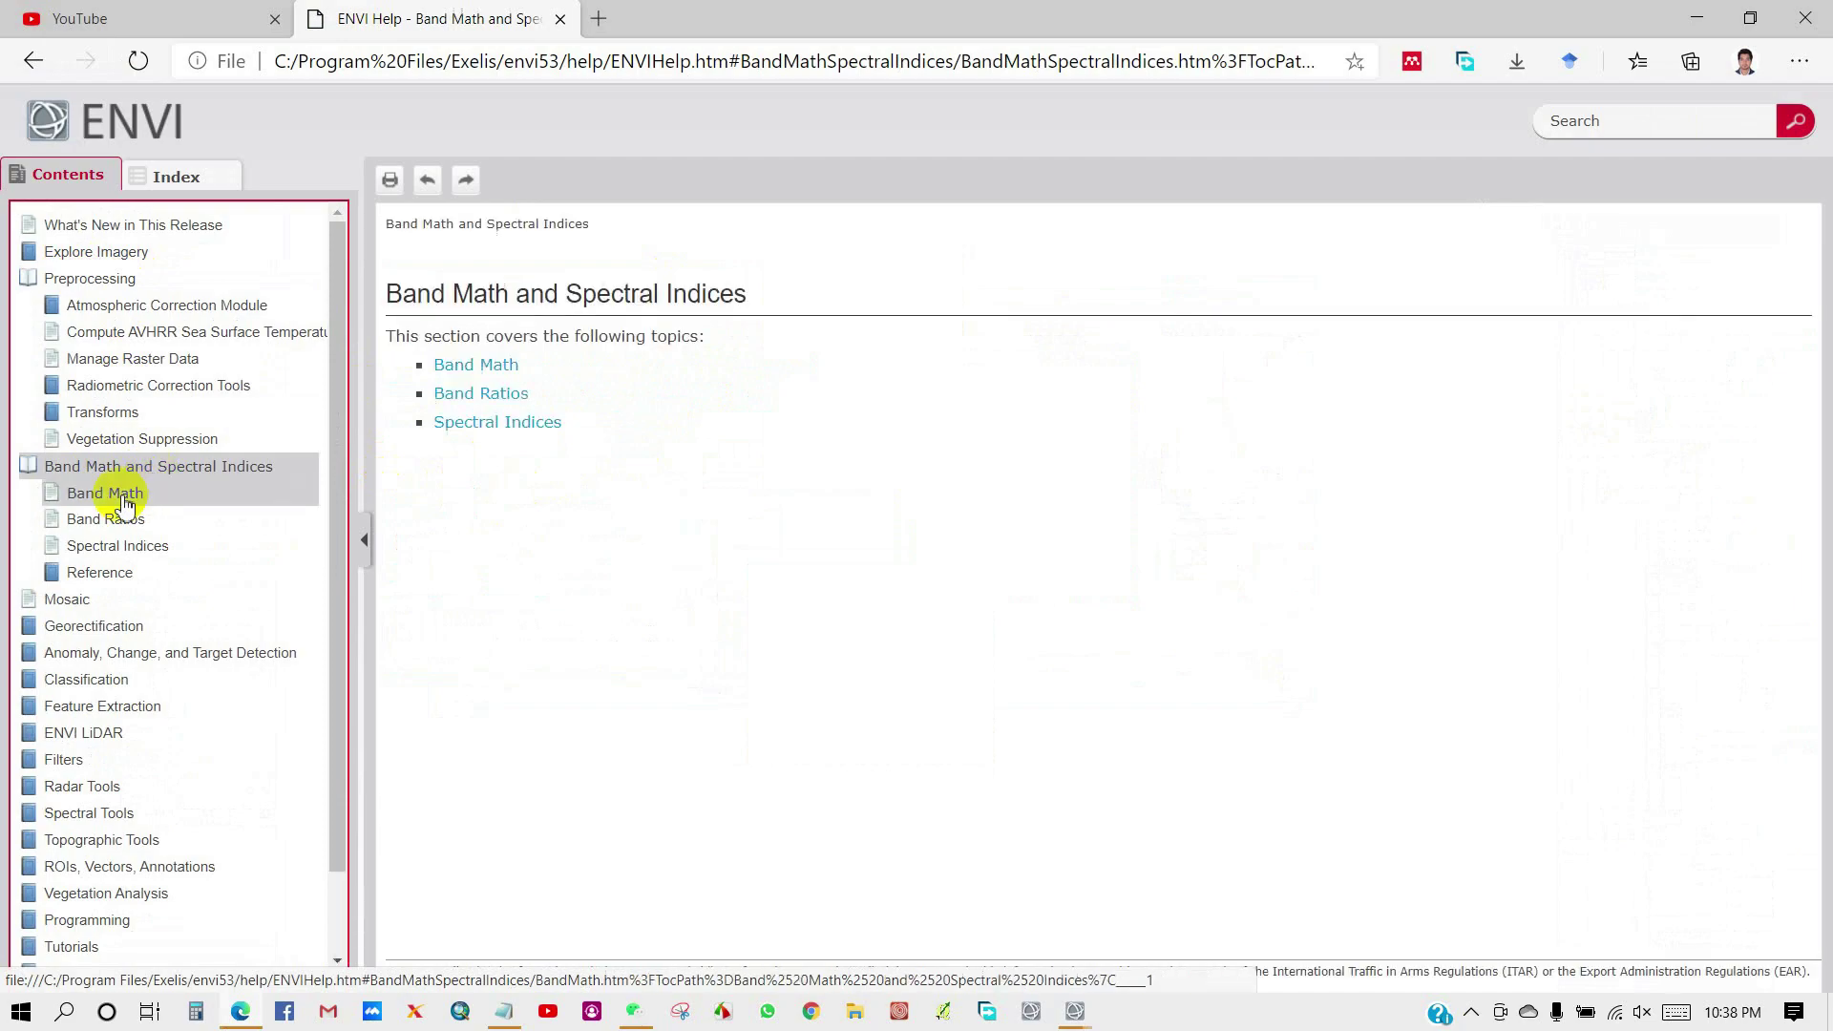
Step: Read through the Mosaic help page, then go to Georectification Tools
{"action": "left_click", "coordinate": [84, 601]}
{"action": "scroll", "coordinate": [706, 506], "scroll_direction": "down", "scroll_amount": 7}
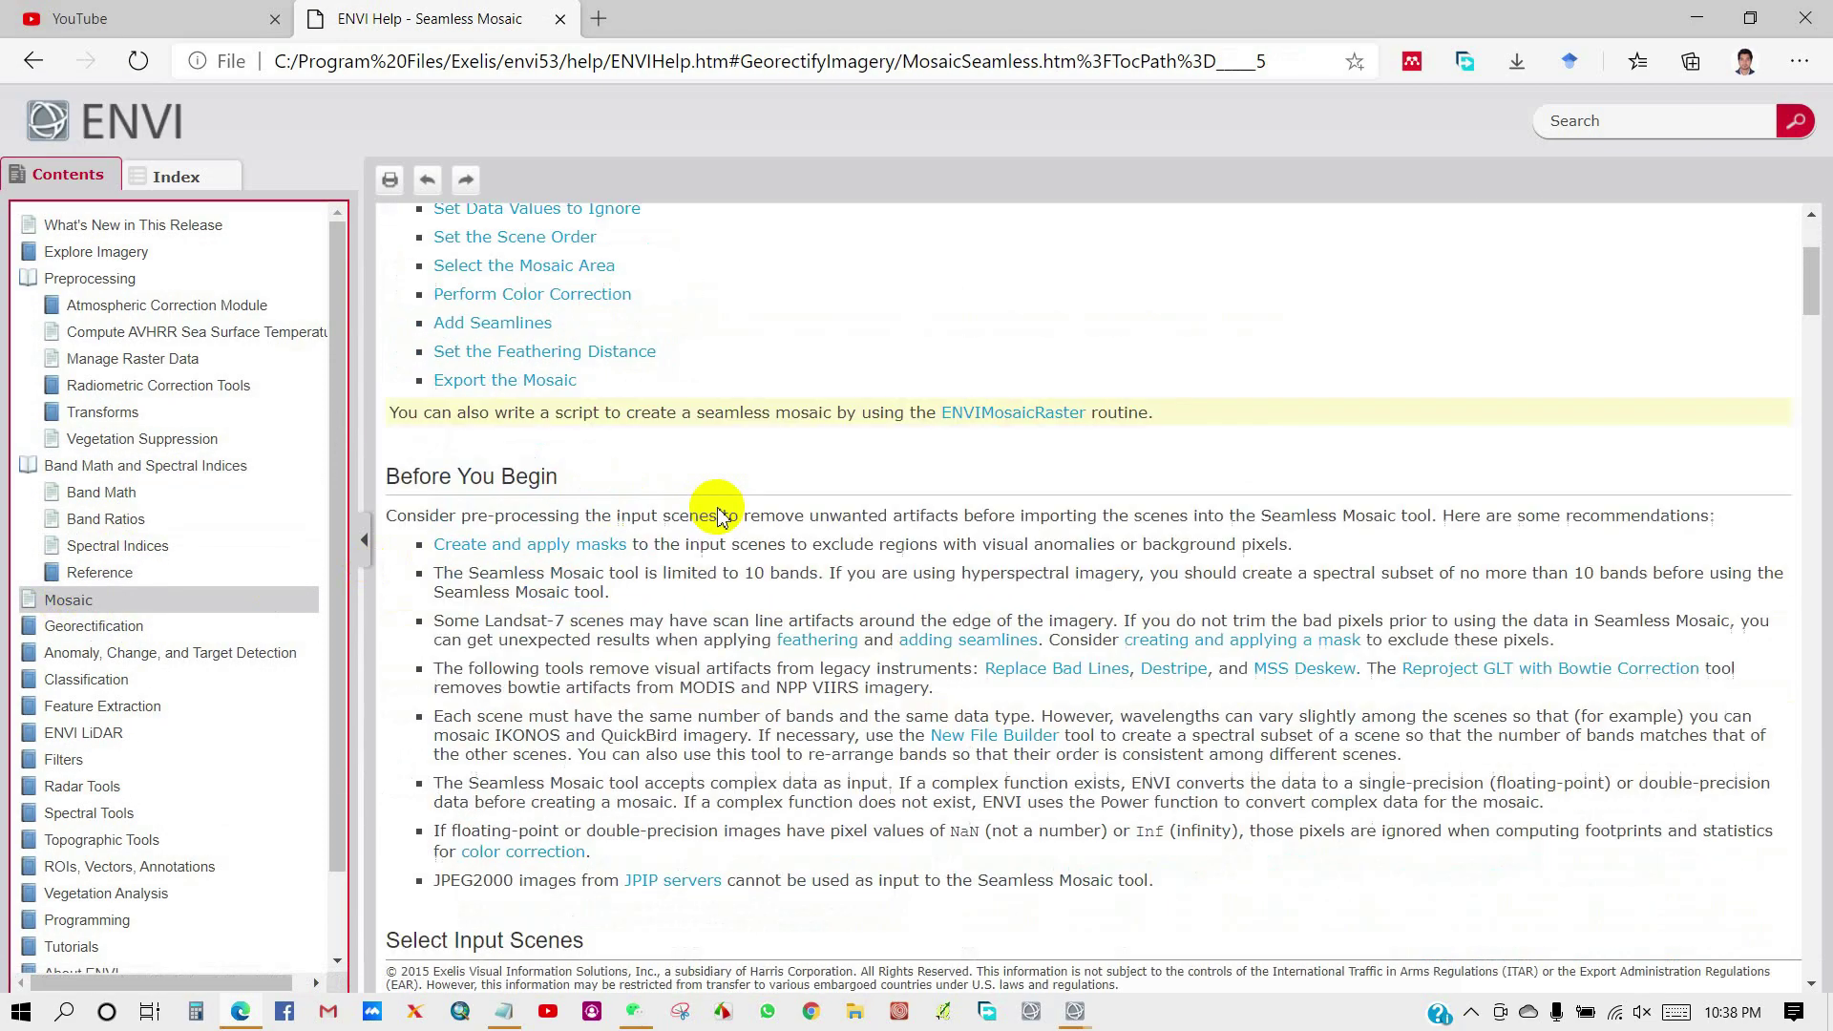
{"action": "scroll", "coordinate": [718, 516], "scroll_direction": "down", "scroll_amount": 20}
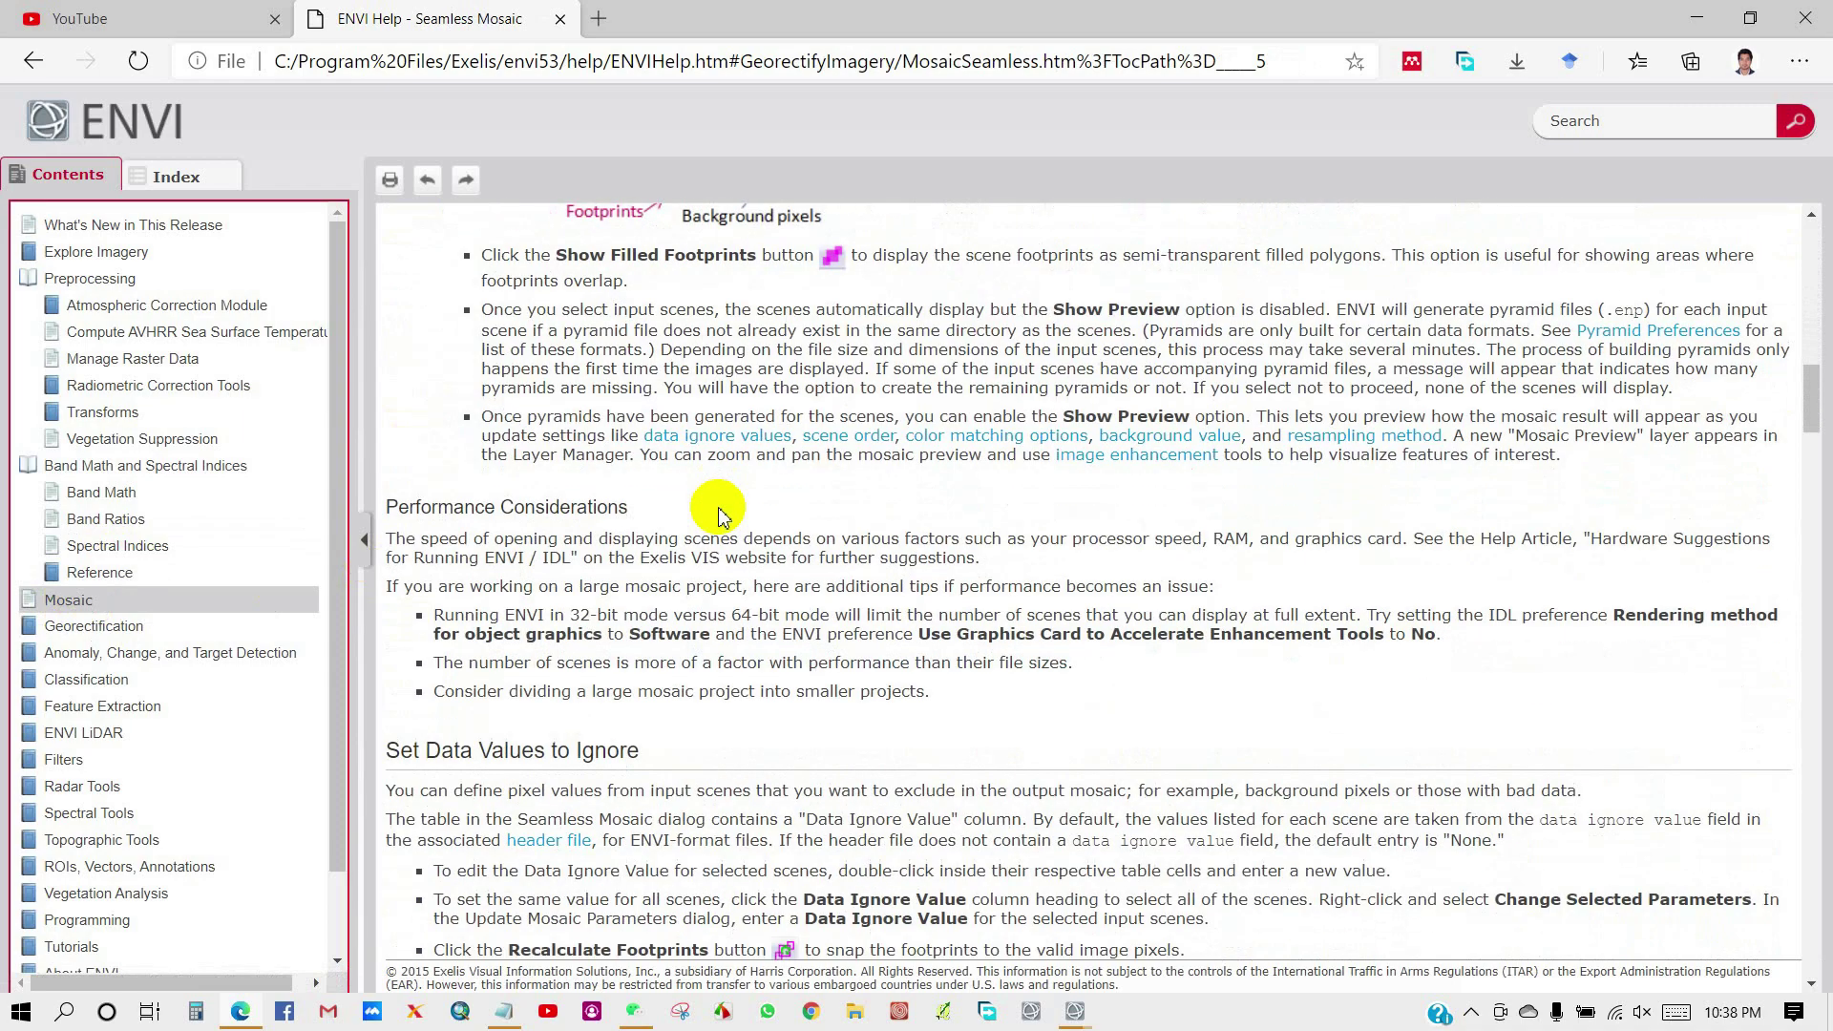
{"action": "scroll", "coordinate": [706, 531], "scroll_direction": "down", "scroll_amount": 20}
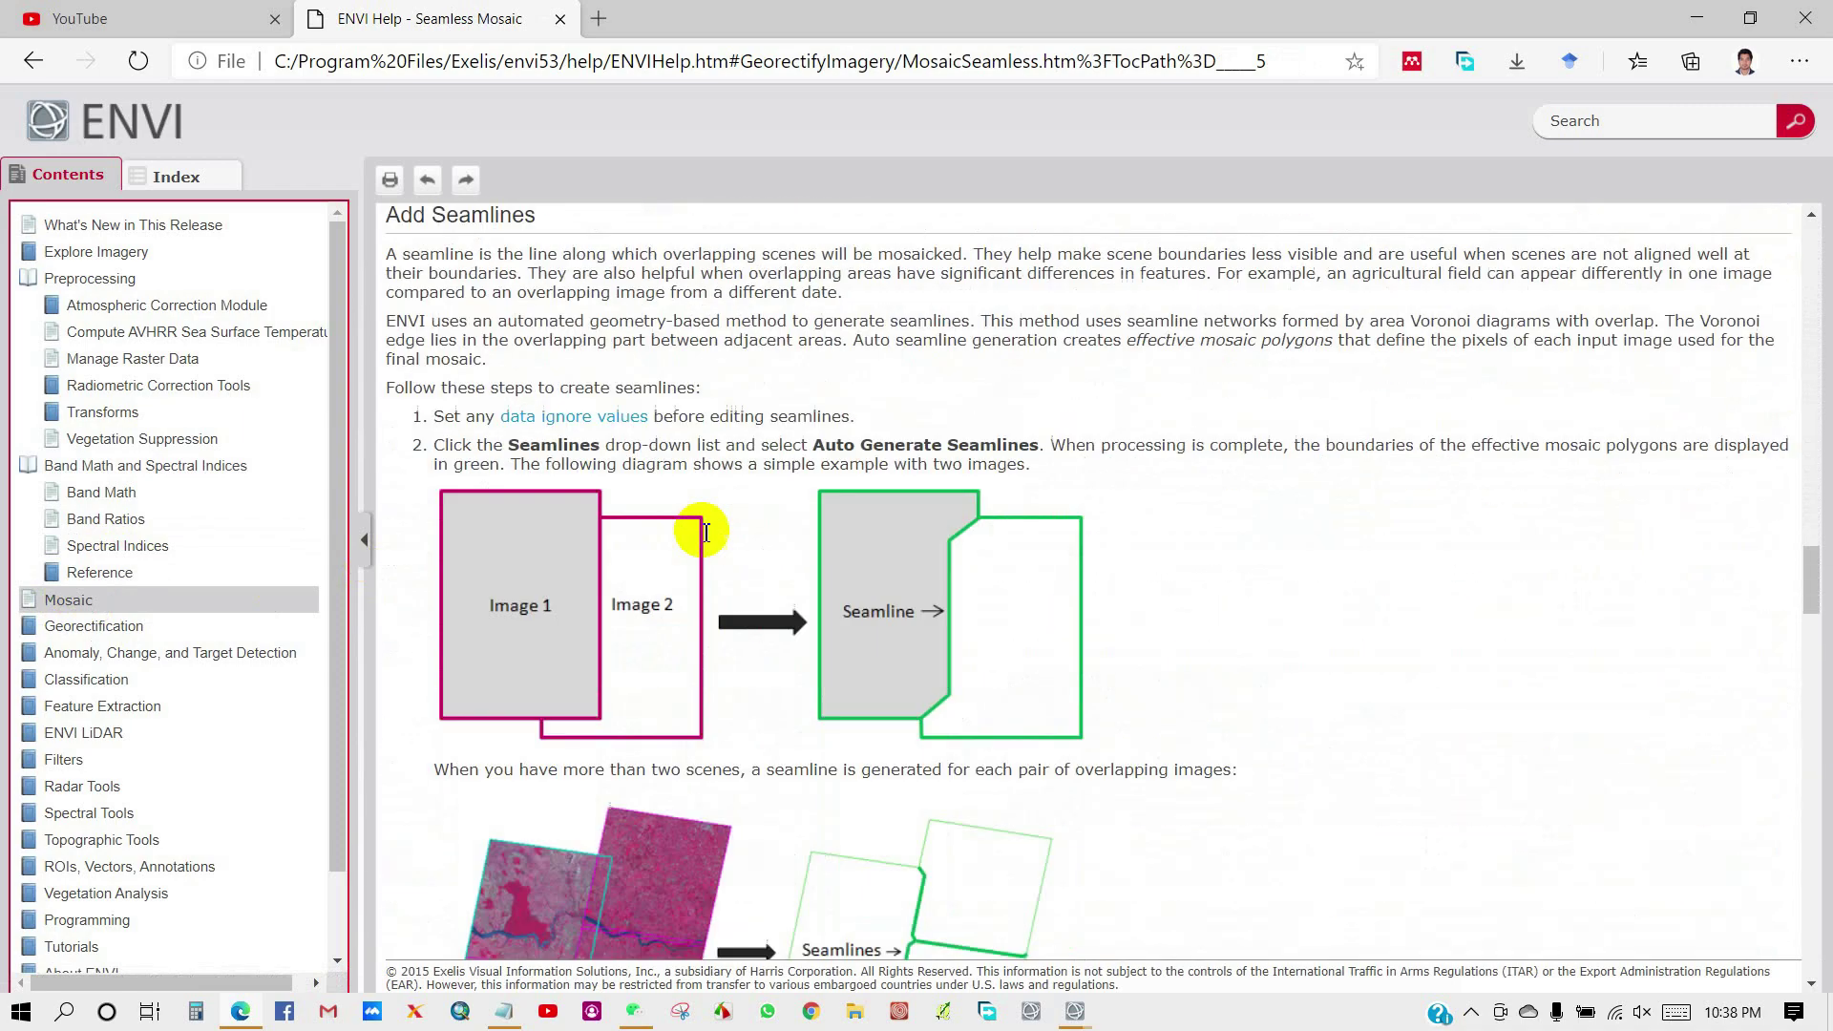
{"action": "scroll", "coordinate": [710, 416], "scroll_direction": "down", "scroll_amount": 12}
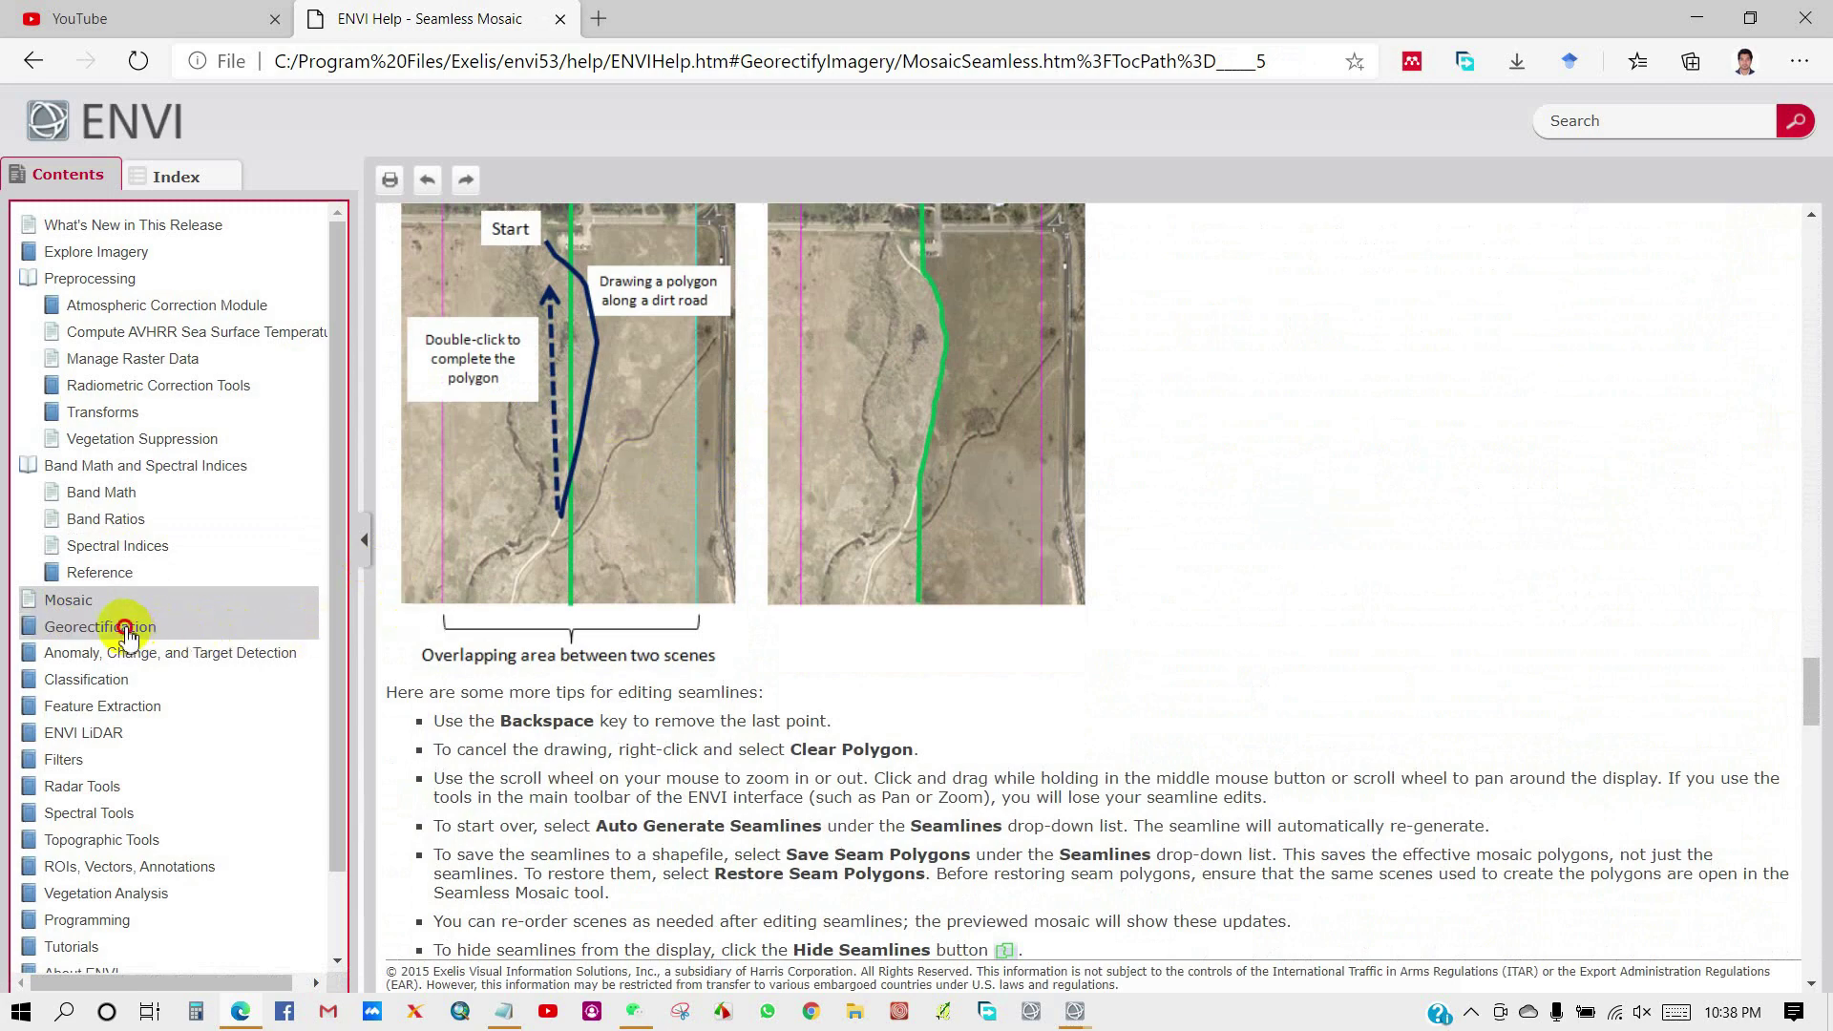
{"action": "left_click", "coordinate": [126, 635]}
{"action": "scroll", "coordinate": [127, 620], "scroll_direction": "down", "scroll_amount": 4}
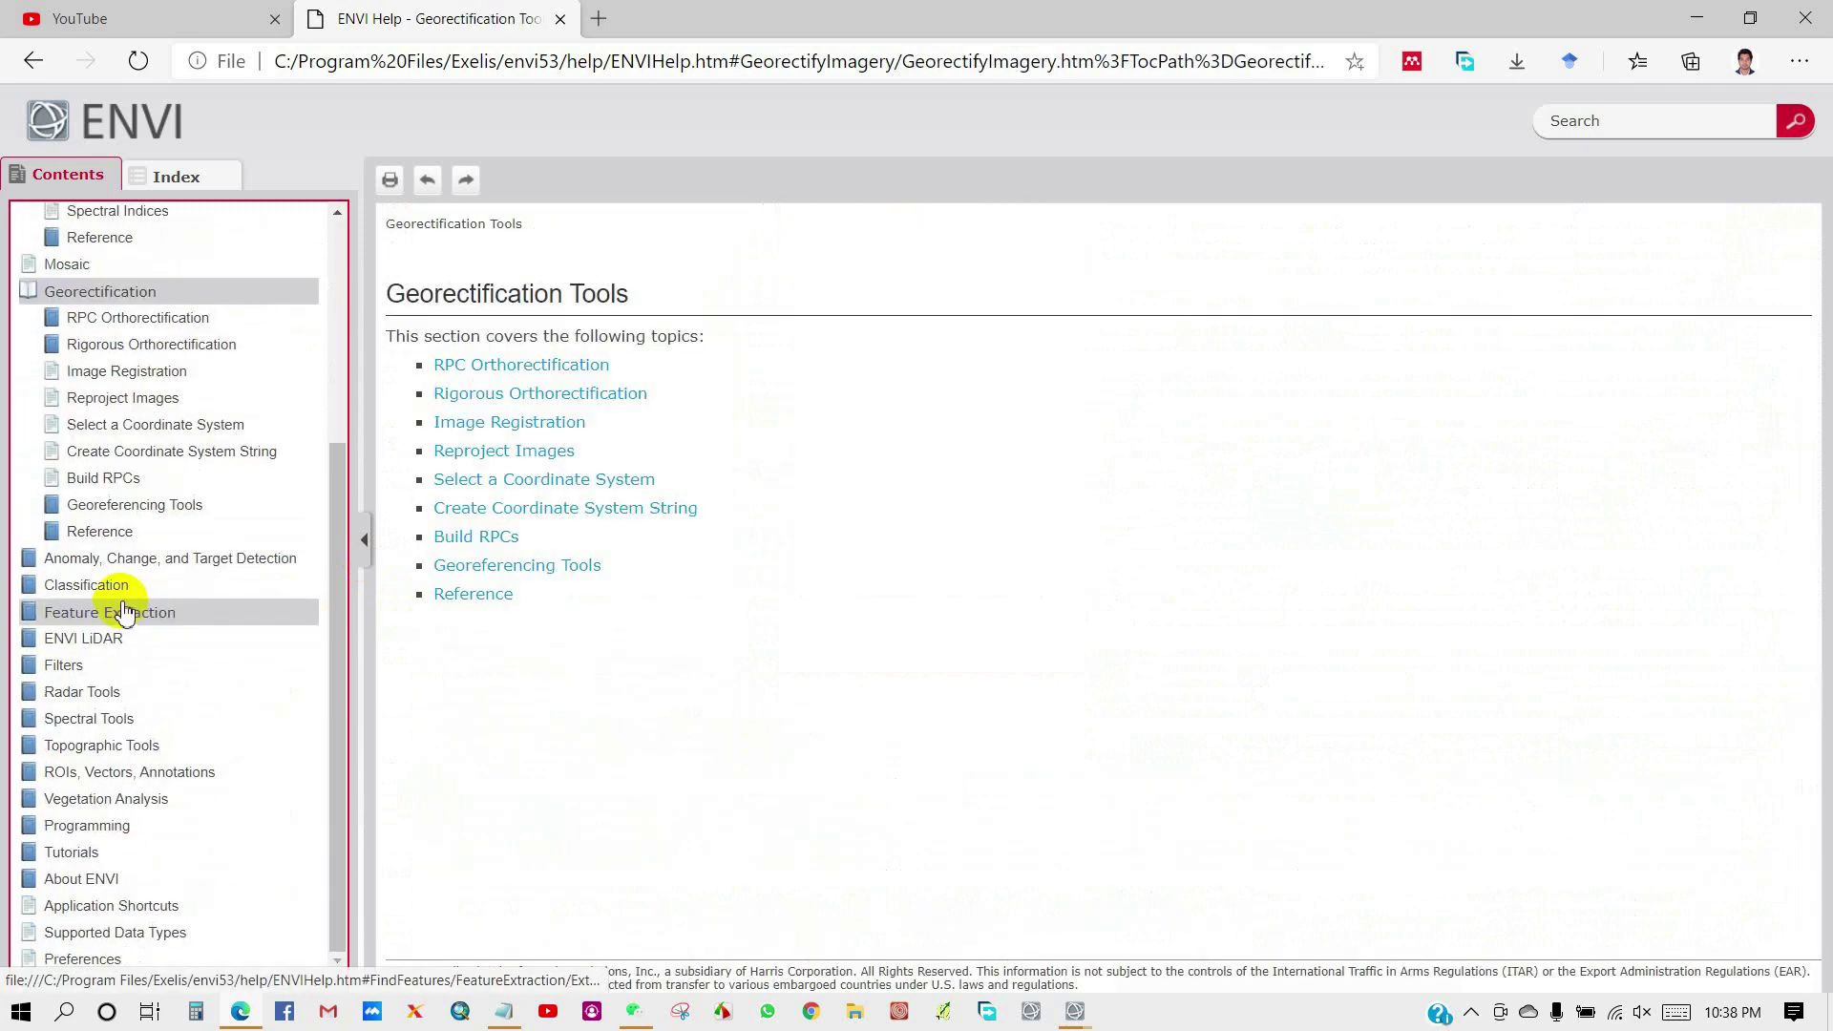
Step: Open the Classification workflow help and read its Unsupervised Classification Settings section
{"action": "left_click", "coordinate": [73, 584]}
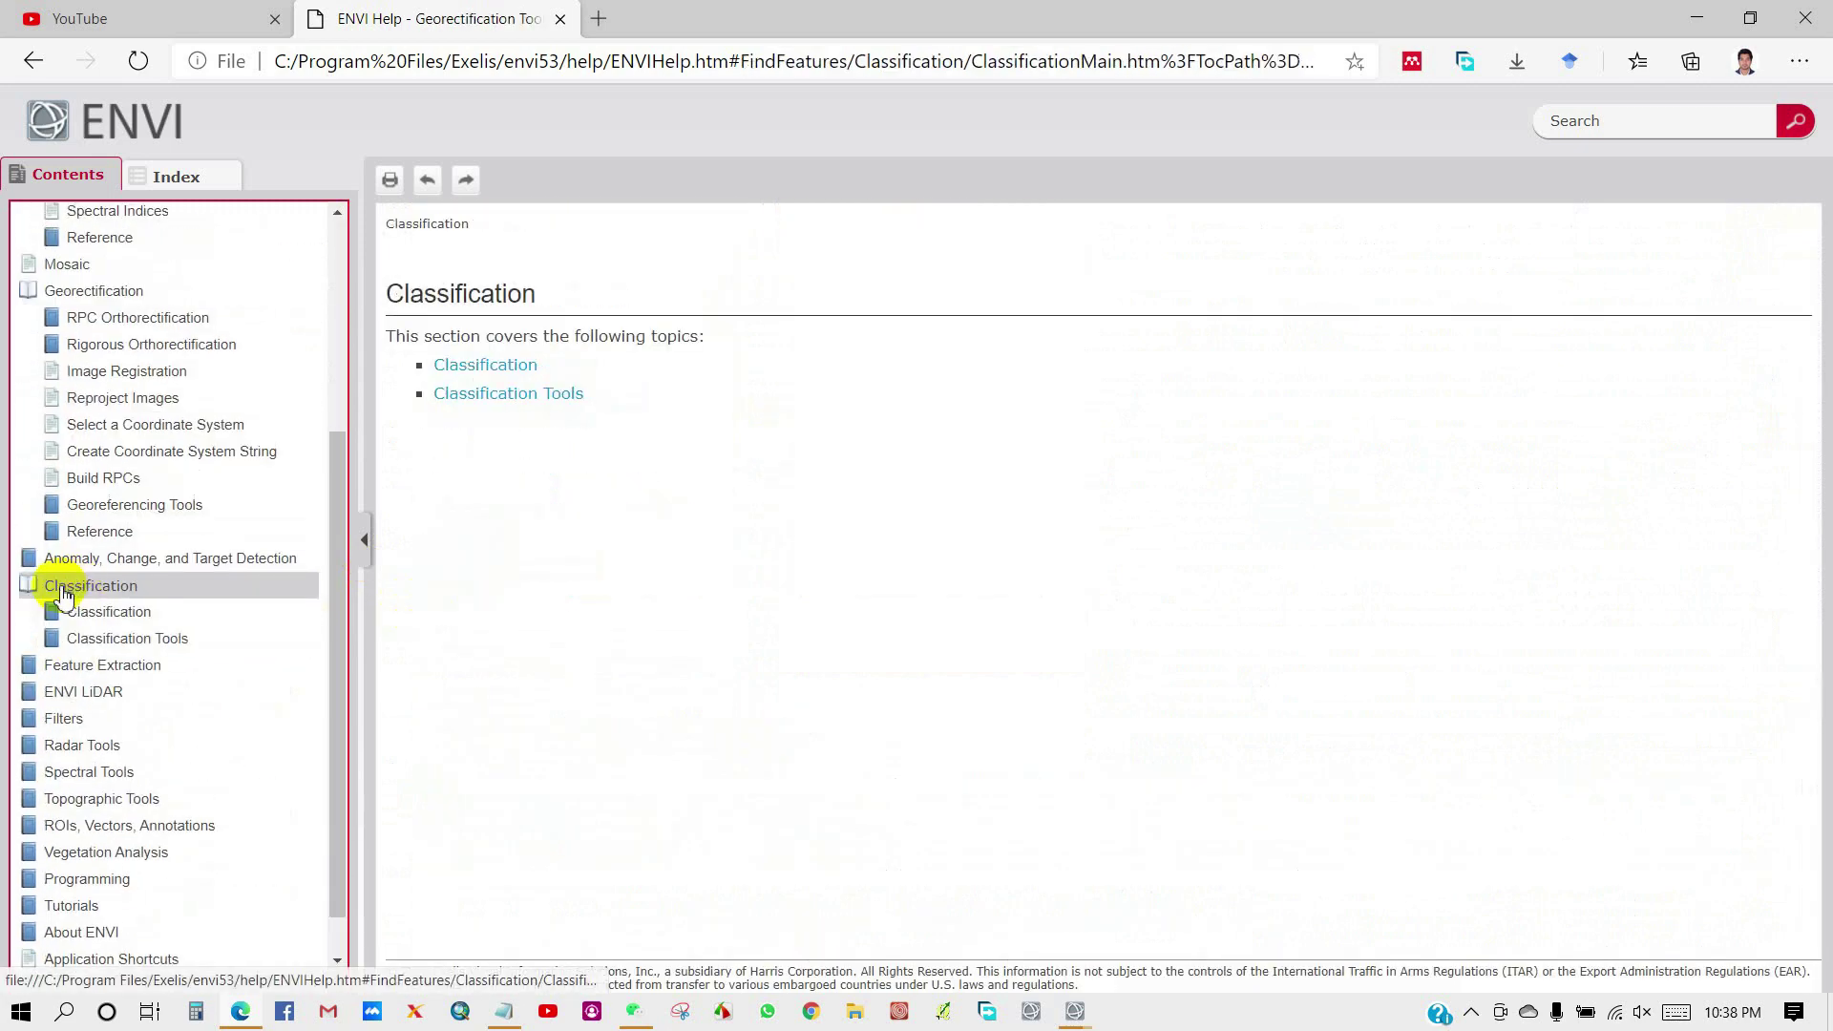
{"action": "left_click", "coordinate": [483, 366]}
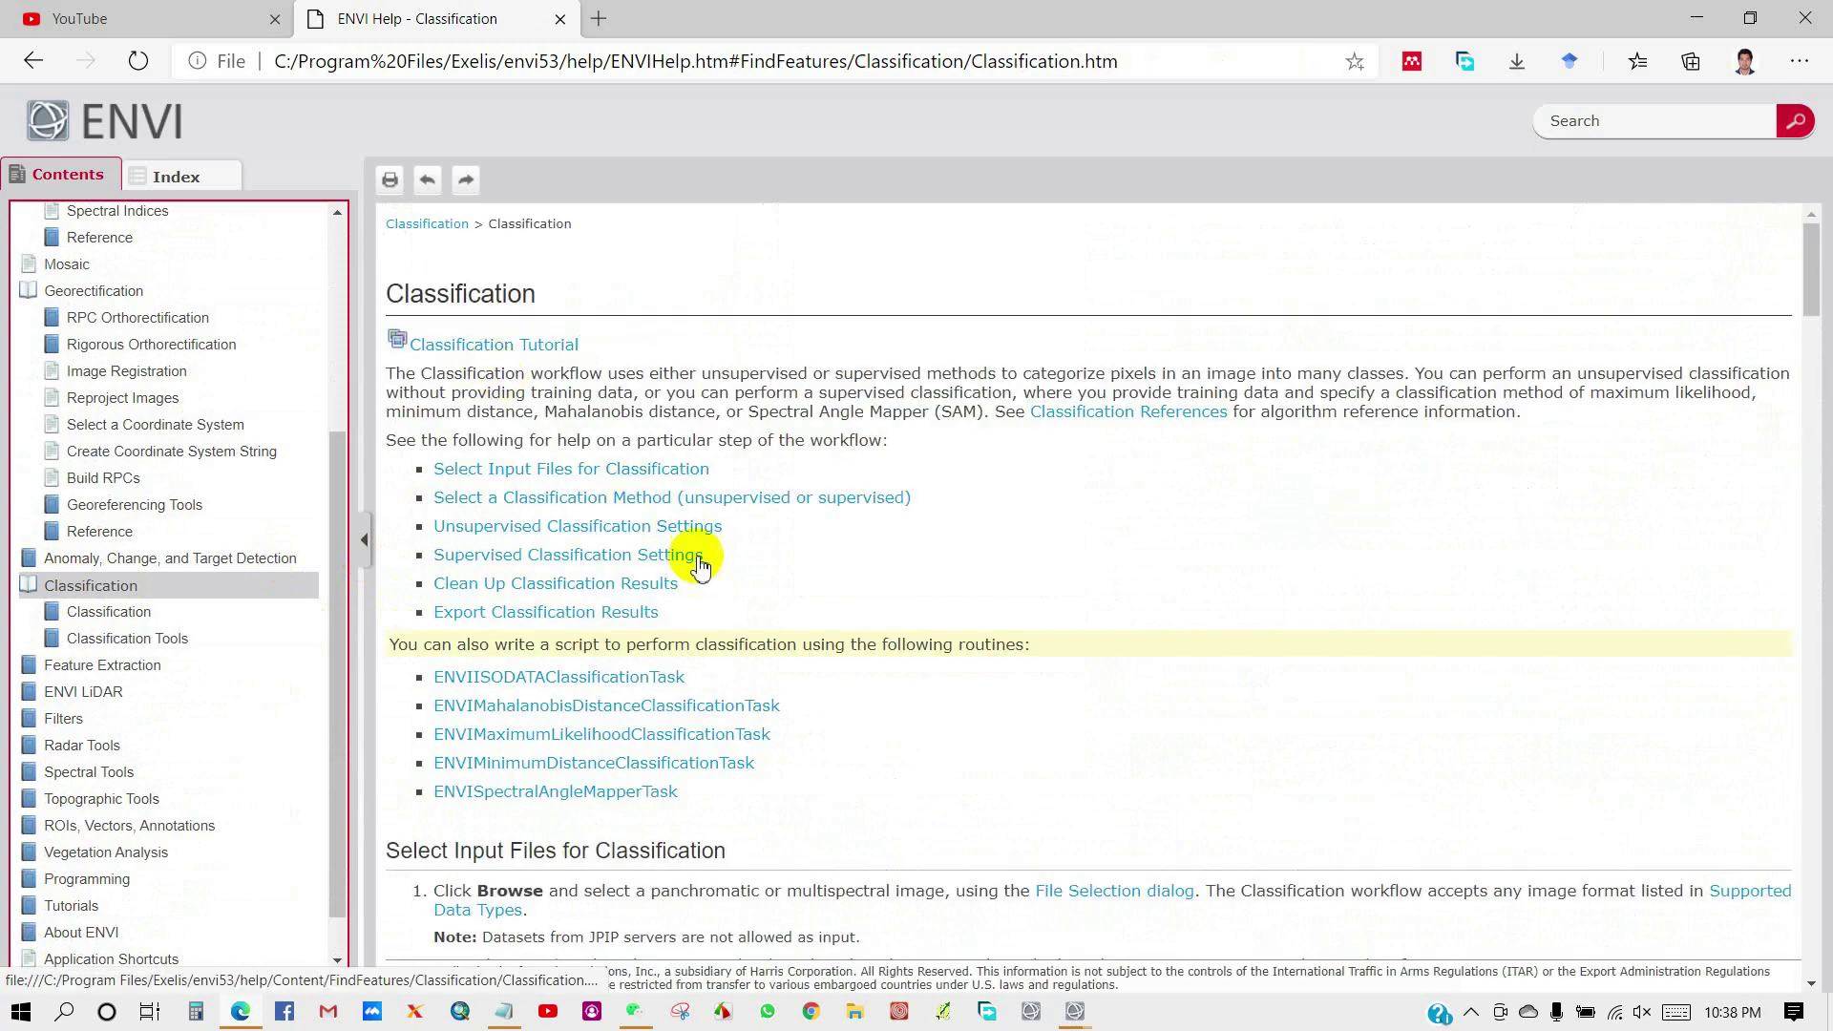
{"action": "left_click", "coordinate": [490, 527]}
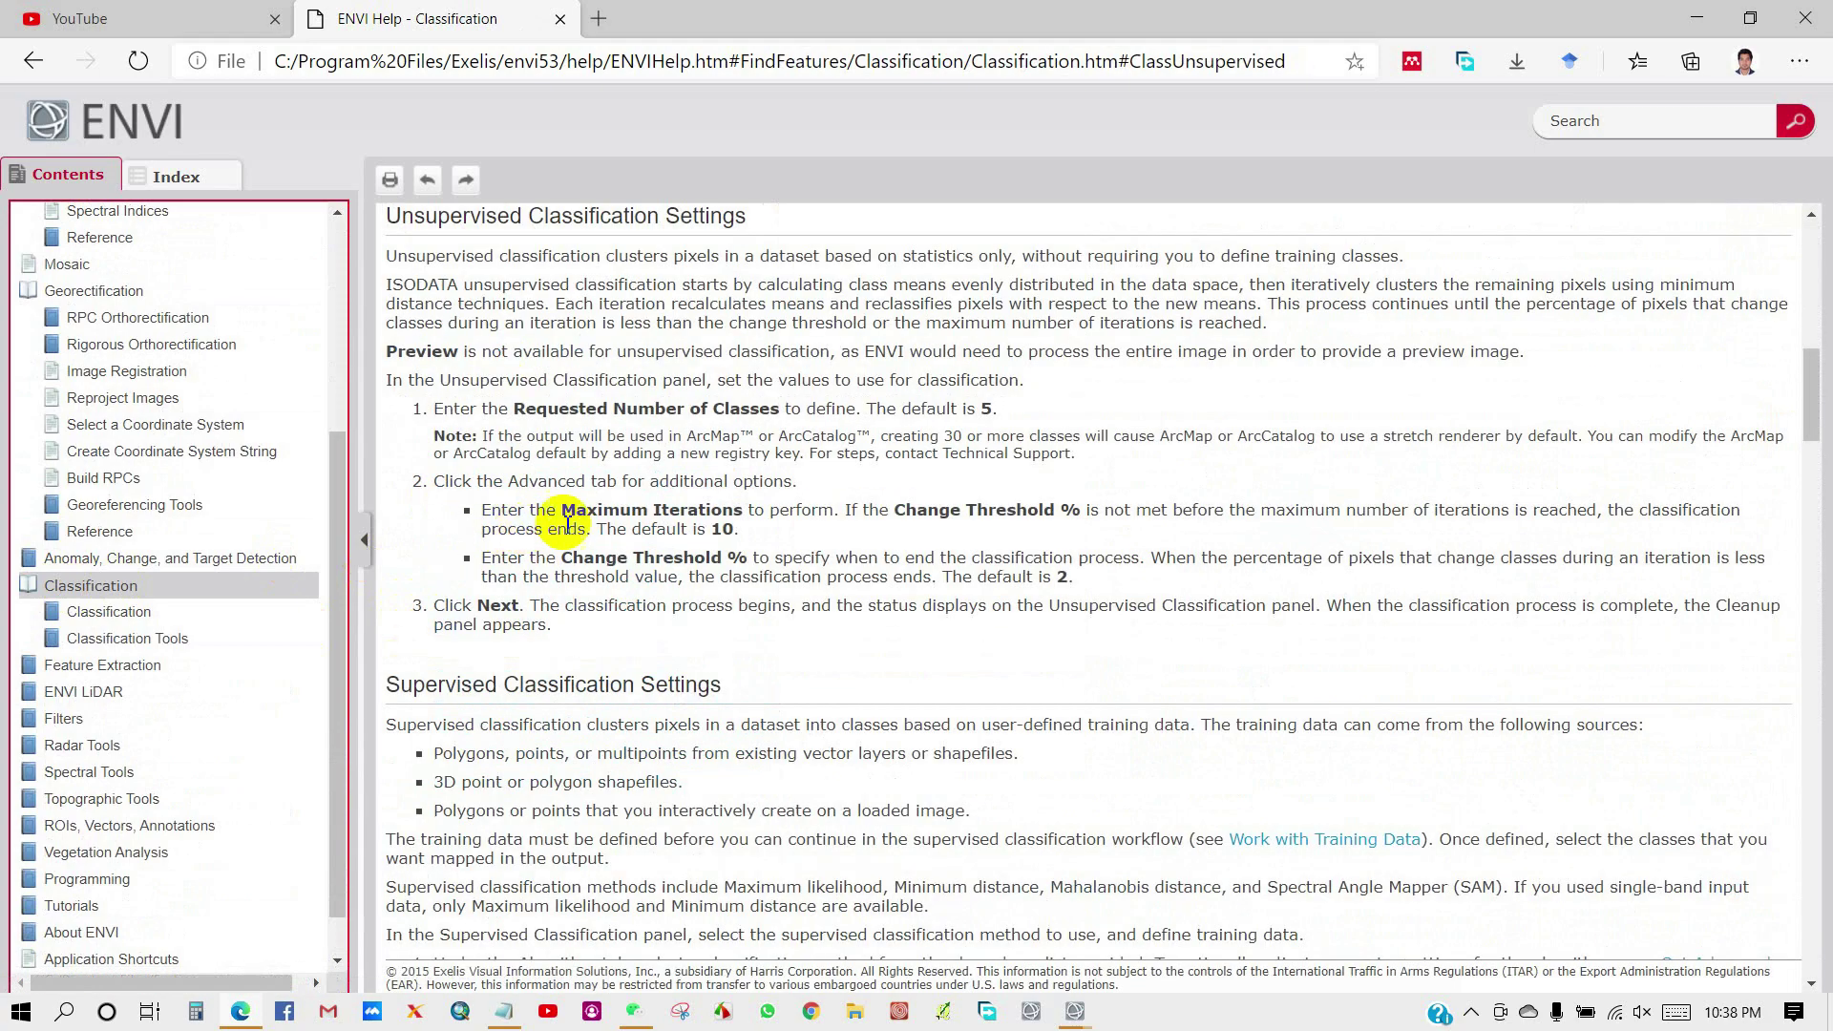
{"action": "scroll", "coordinate": [534, 535], "scroll_direction": "down", "scroll_amount": 1}
{"action": "scroll", "coordinate": [442, 357], "scroll_direction": "up", "scroll_amount": 1}
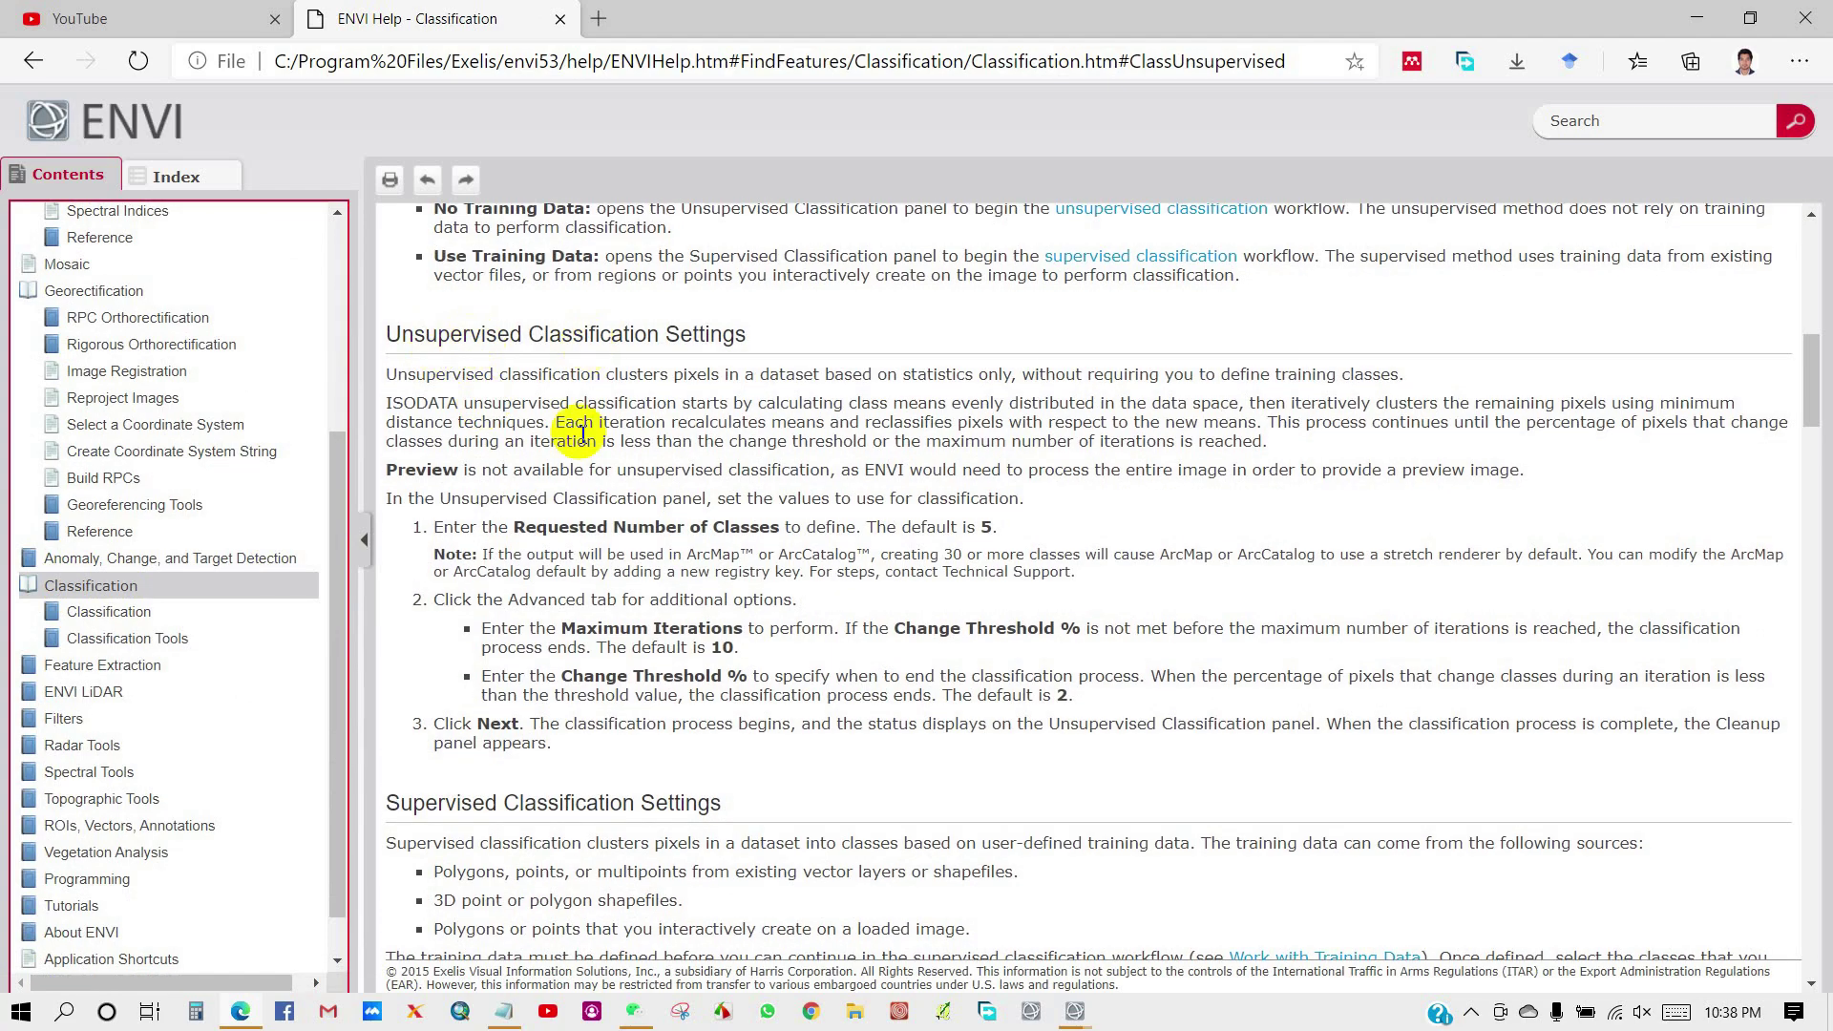
{"action": "scroll", "coordinate": [582, 433], "scroll_direction": "down", "scroll_amount": 20}
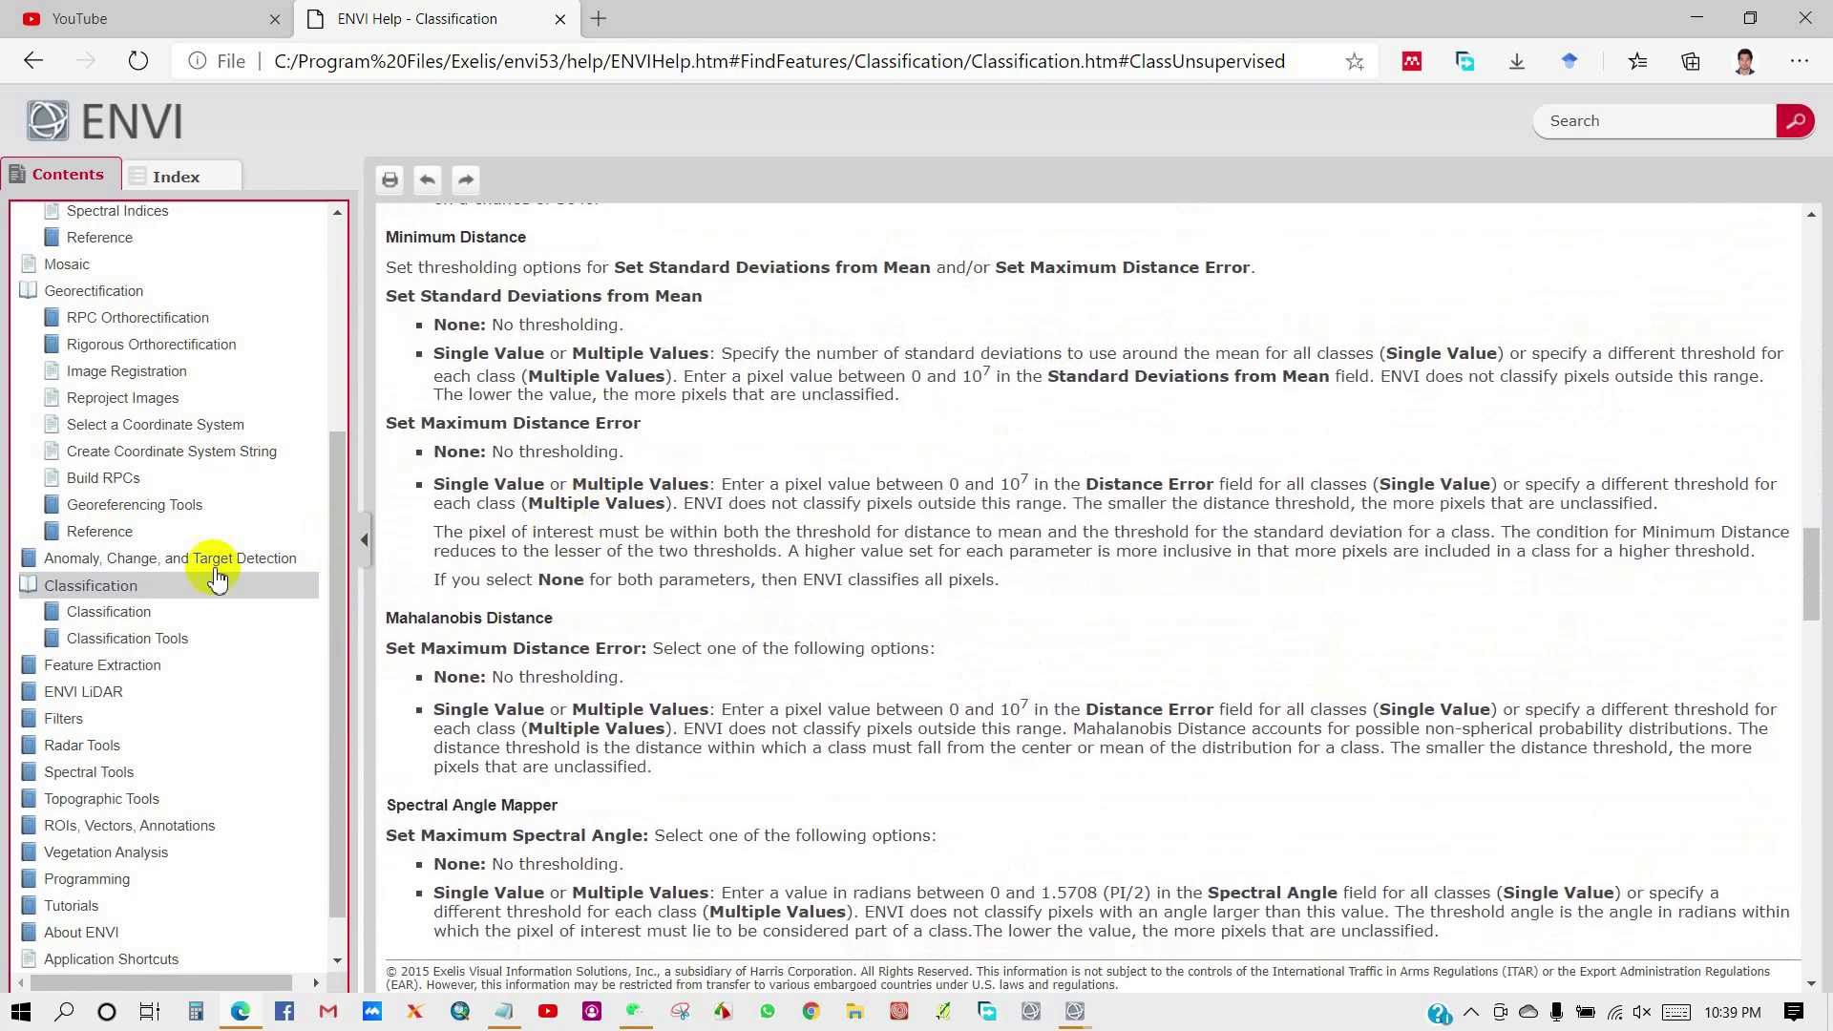
Step: Go back to the Classification page and read the Supervised Classification Settings section
{"action": "left_click", "coordinate": [112, 612]}
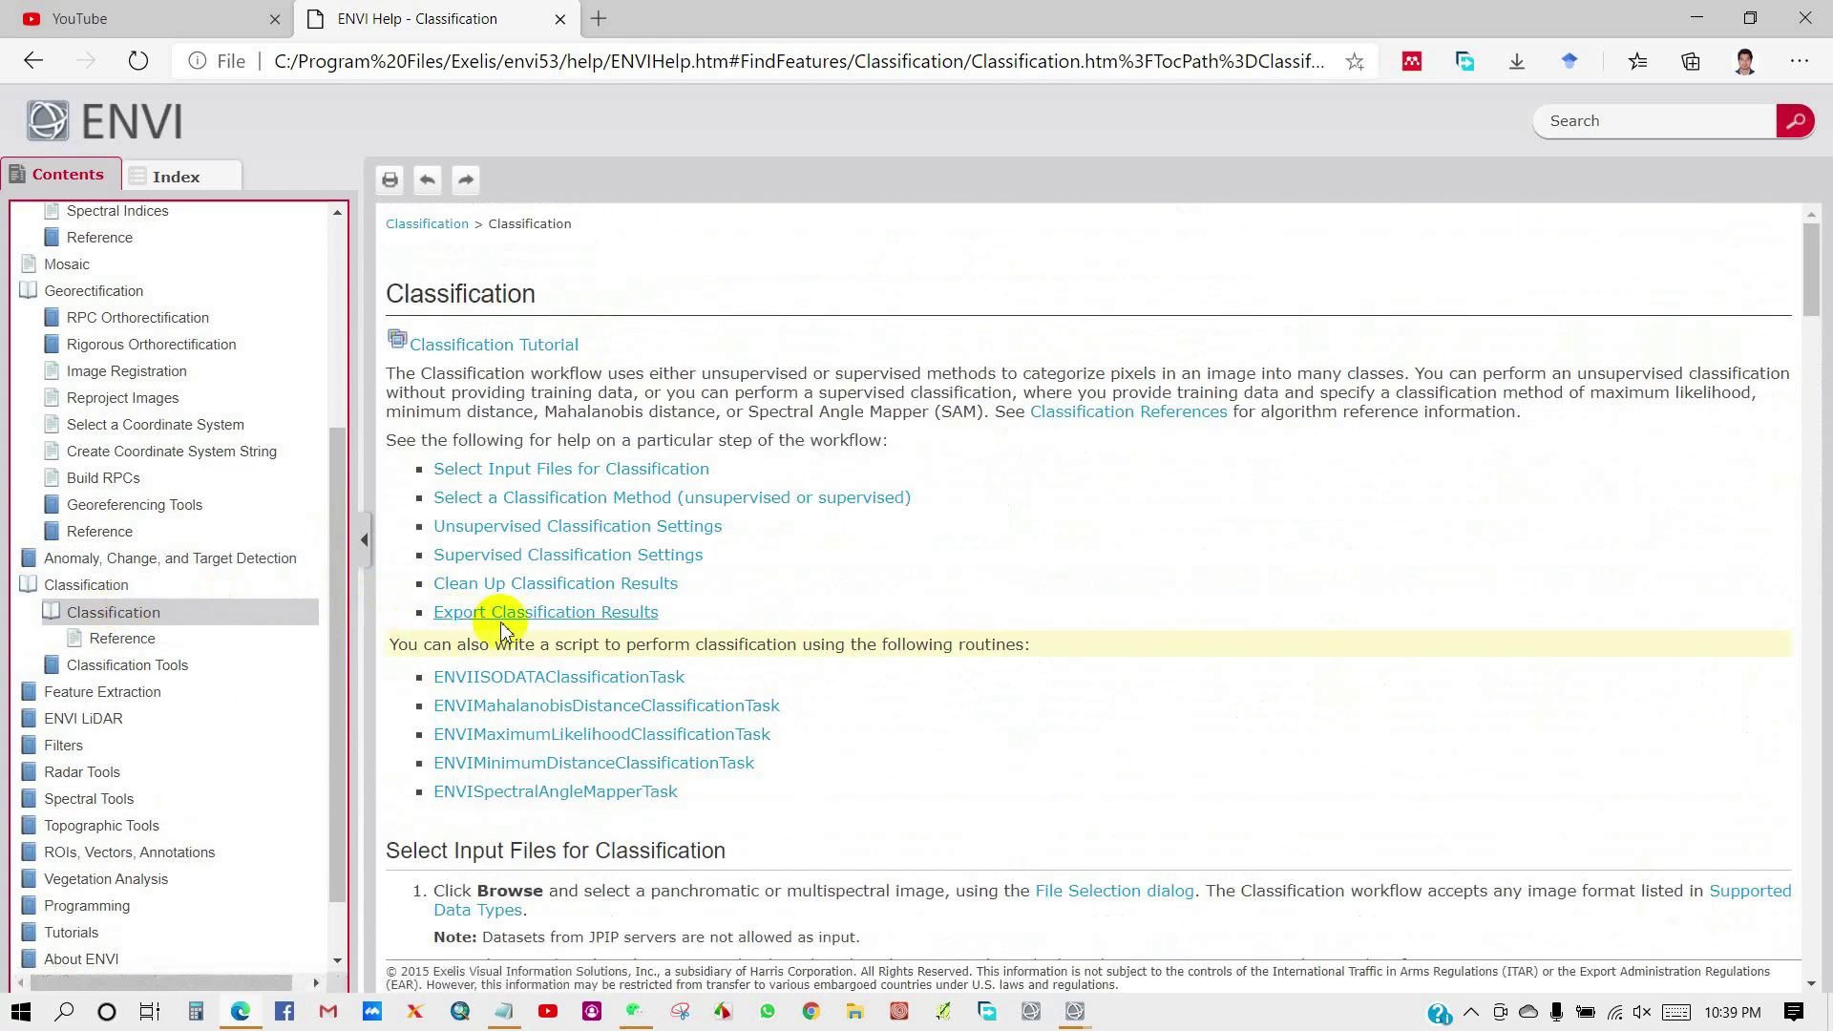
{"action": "left_click", "coordinate": [492, 557]}
{"action": "scroll", "coordinate": [765, 605], "scroll_direction": "down", "scroll_amount": 5}
{"action": "scroll", "coordinate": [772, 603], "scroll_direction": "up", "scroll_amount": 4}
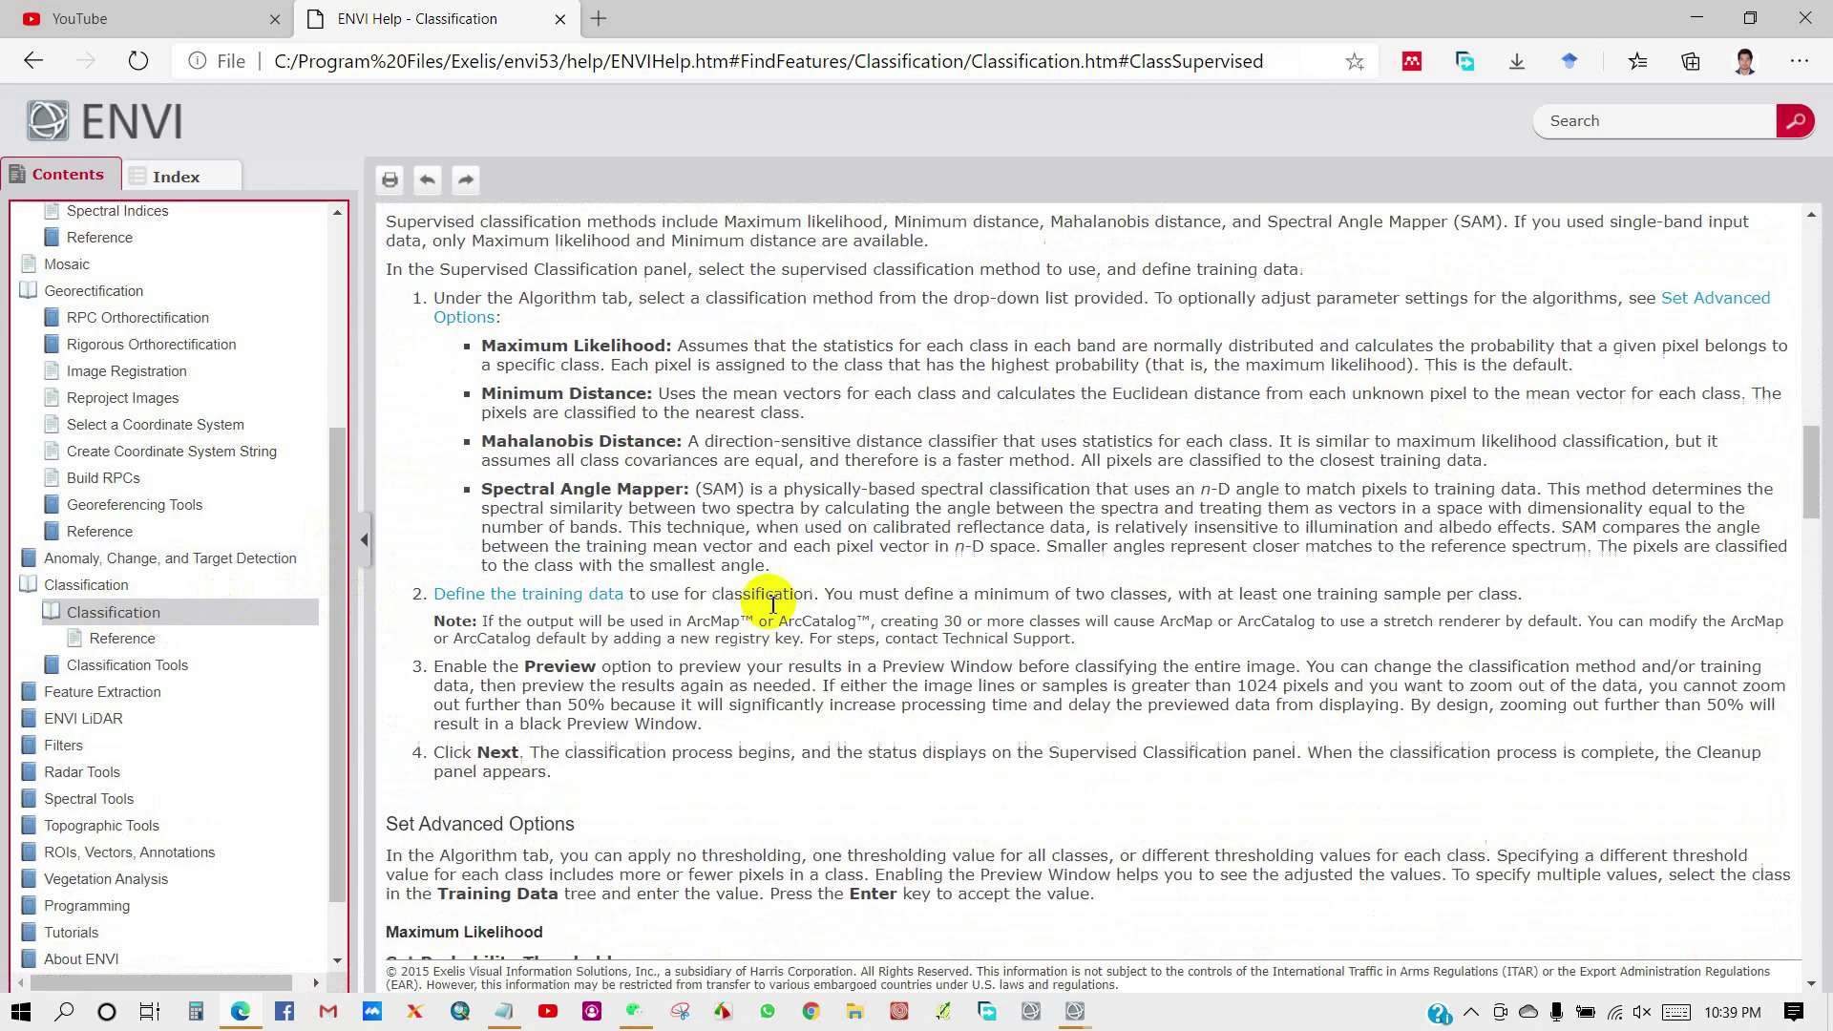
{"action": "scroll", "coordinate": [771, 603], "scroll_direction": "up", "scroll_amount": 2}
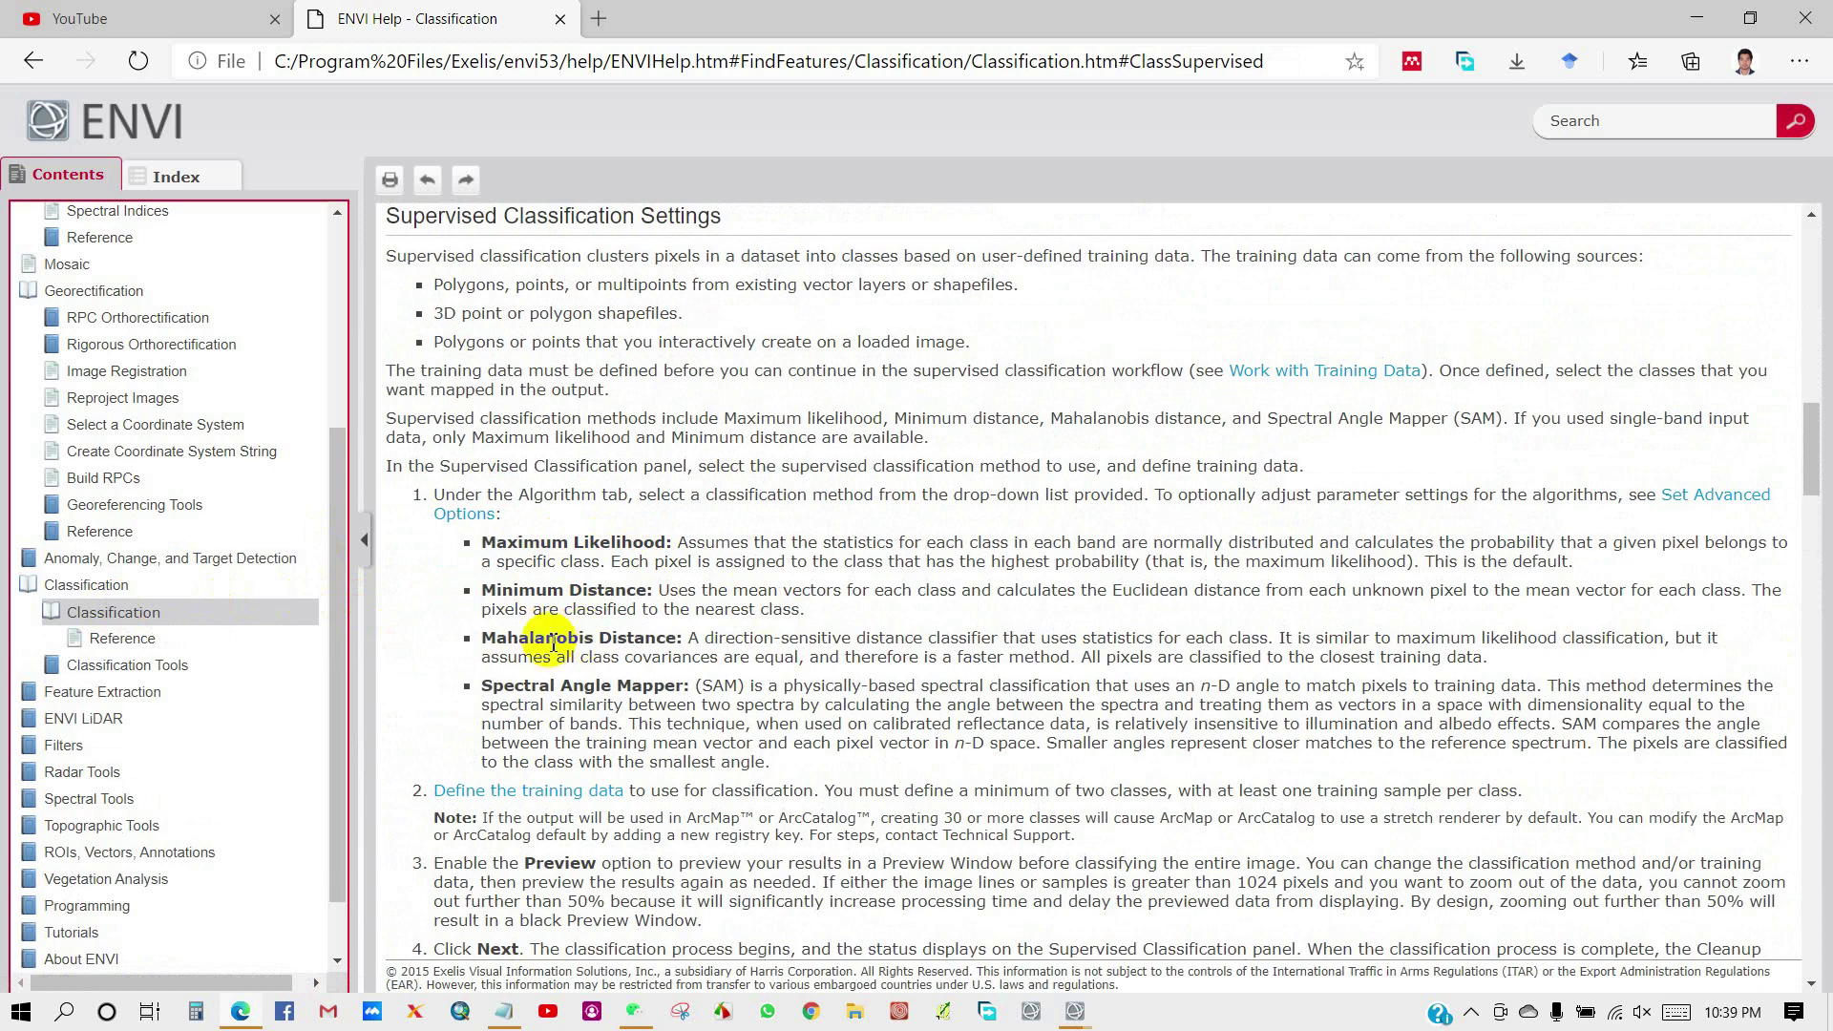
{"action": "scroll", "coordinate": [152, 672], "scroll_direction": "down", "scroll_amount": 1}
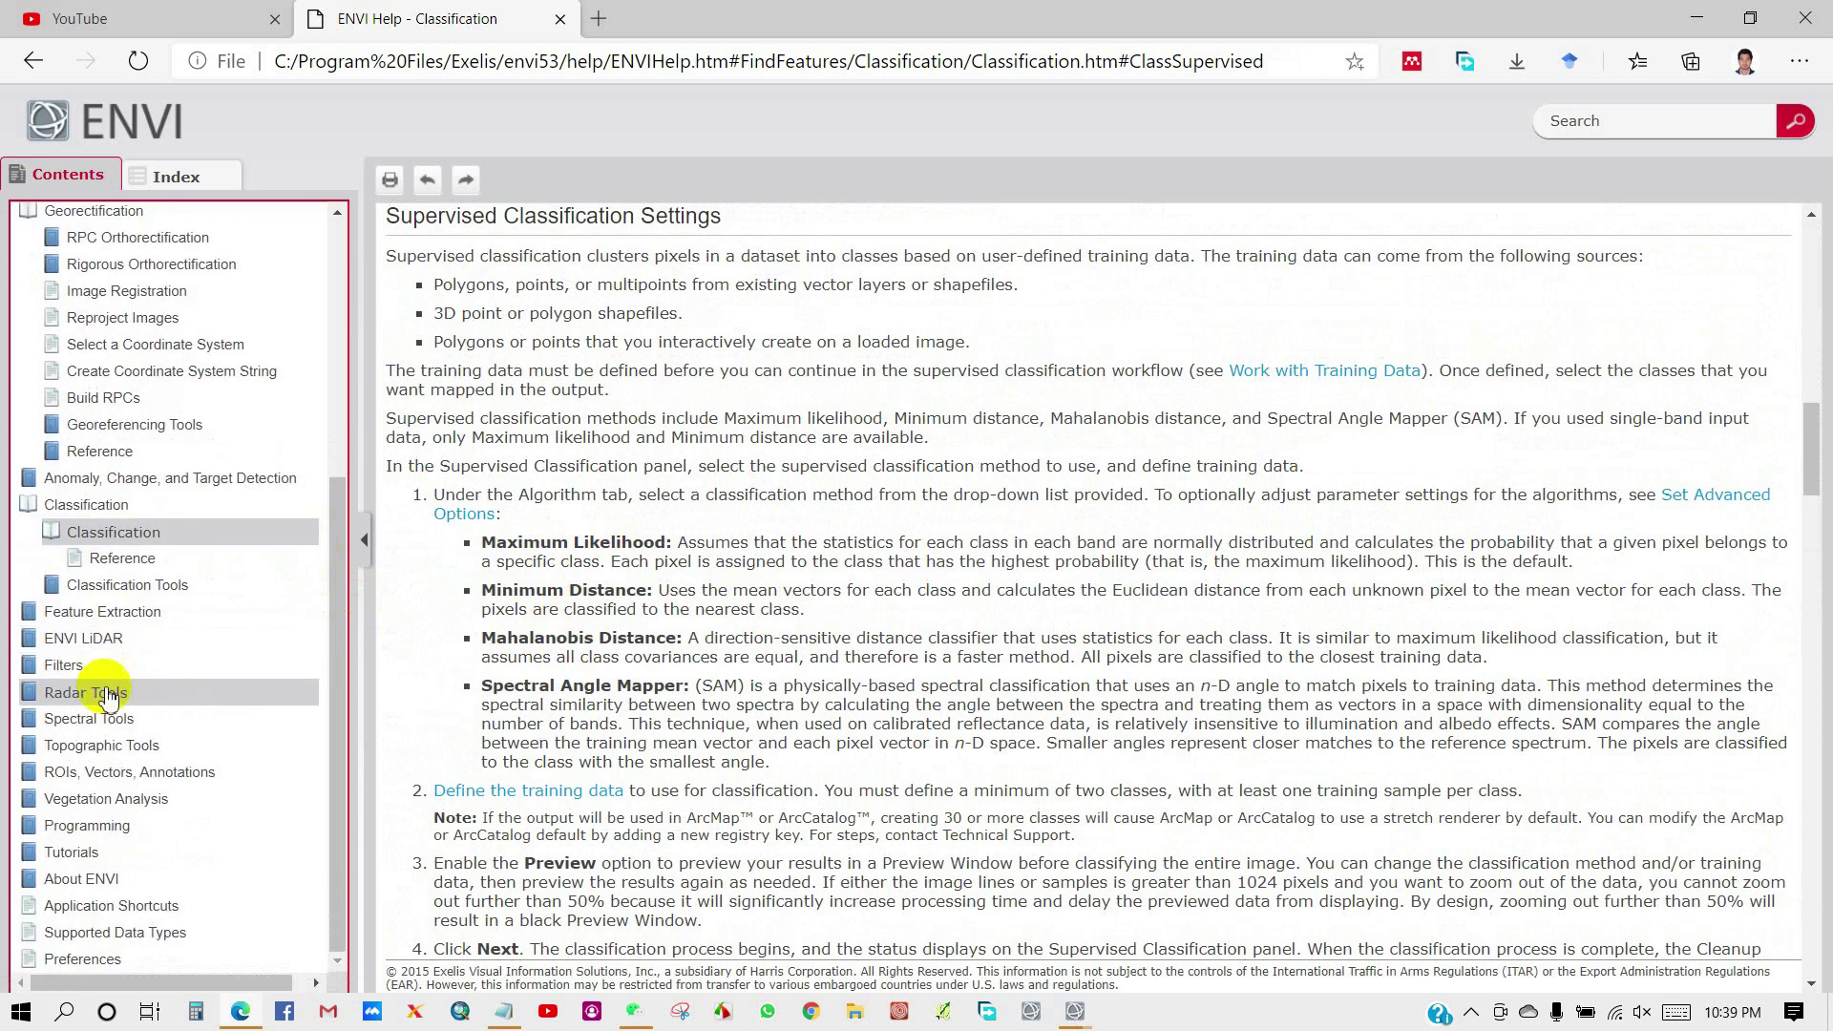
Step: Read the Vegetation Analysis and ENVI Tutorials help pages, then return to the ENVI 5.3 world vector map
{"action": "left_click", "coordinate": [105, 796]}
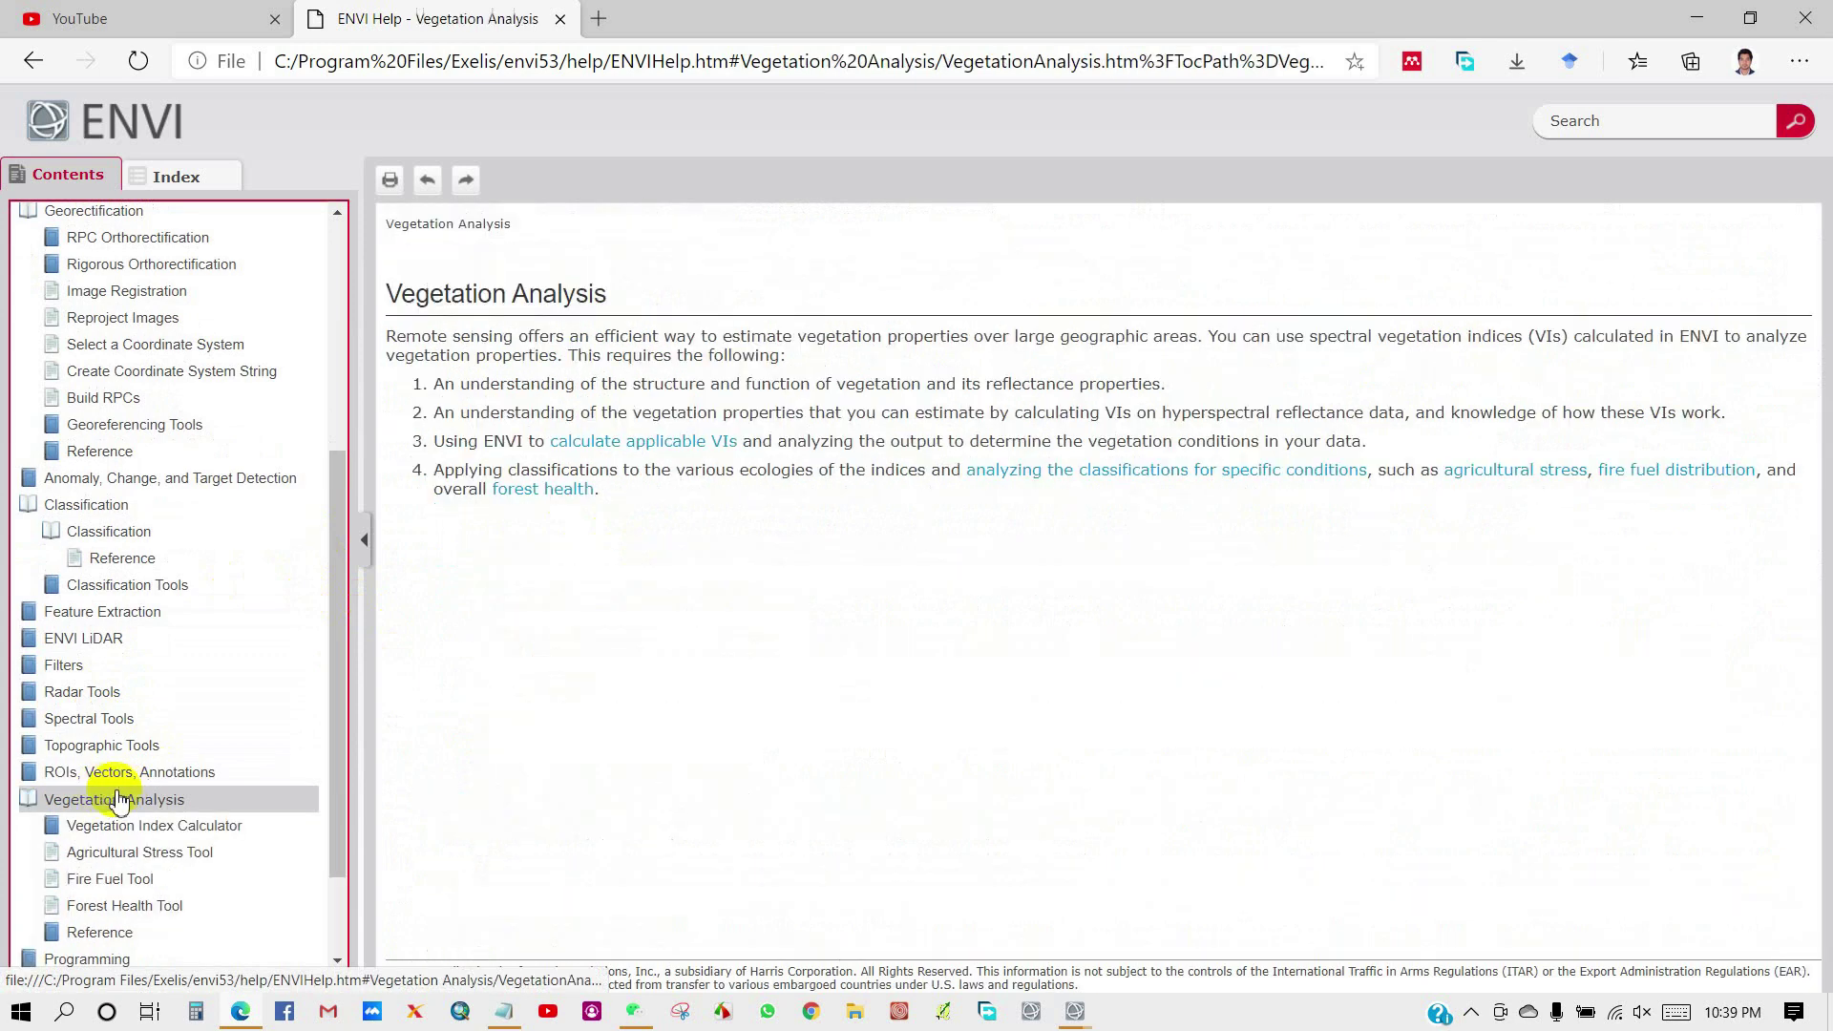
{"action": "scroll", "coordinate": [225, 840], "scroll_direction": "down", "scroll_amount": 2}
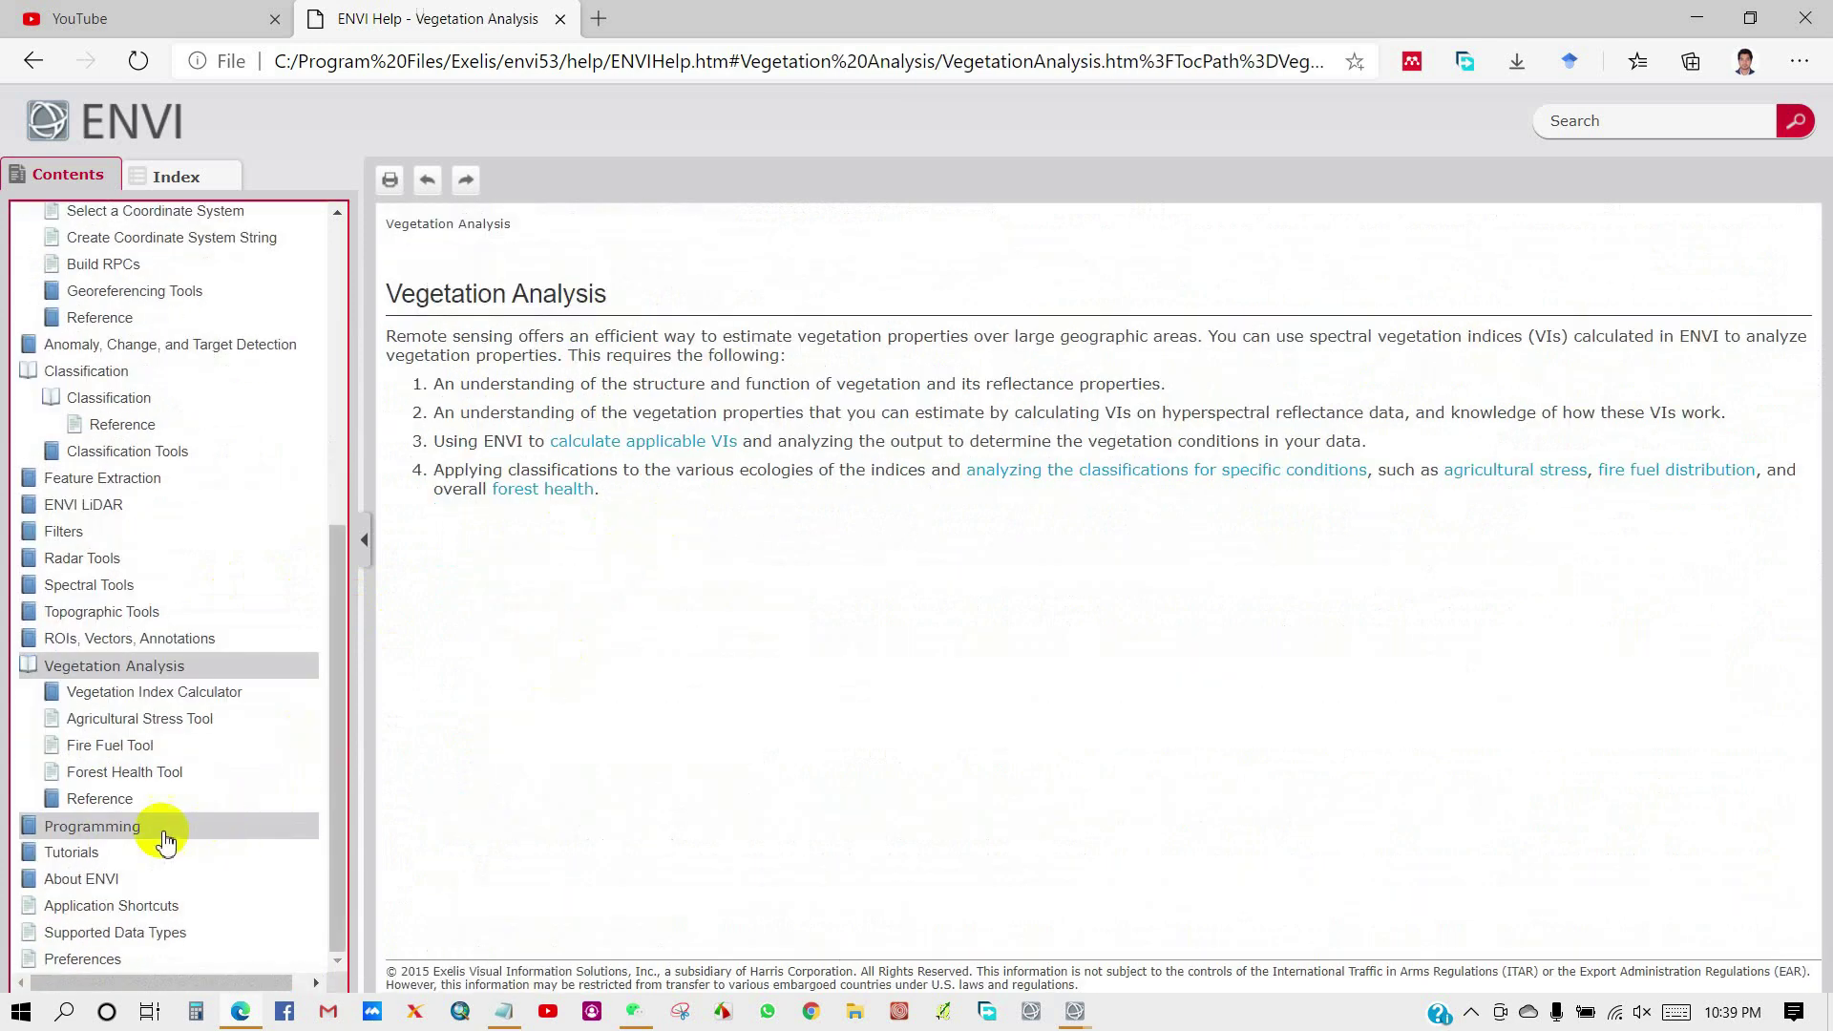
{"action": "left_click", "coordinate": [77, 854]}
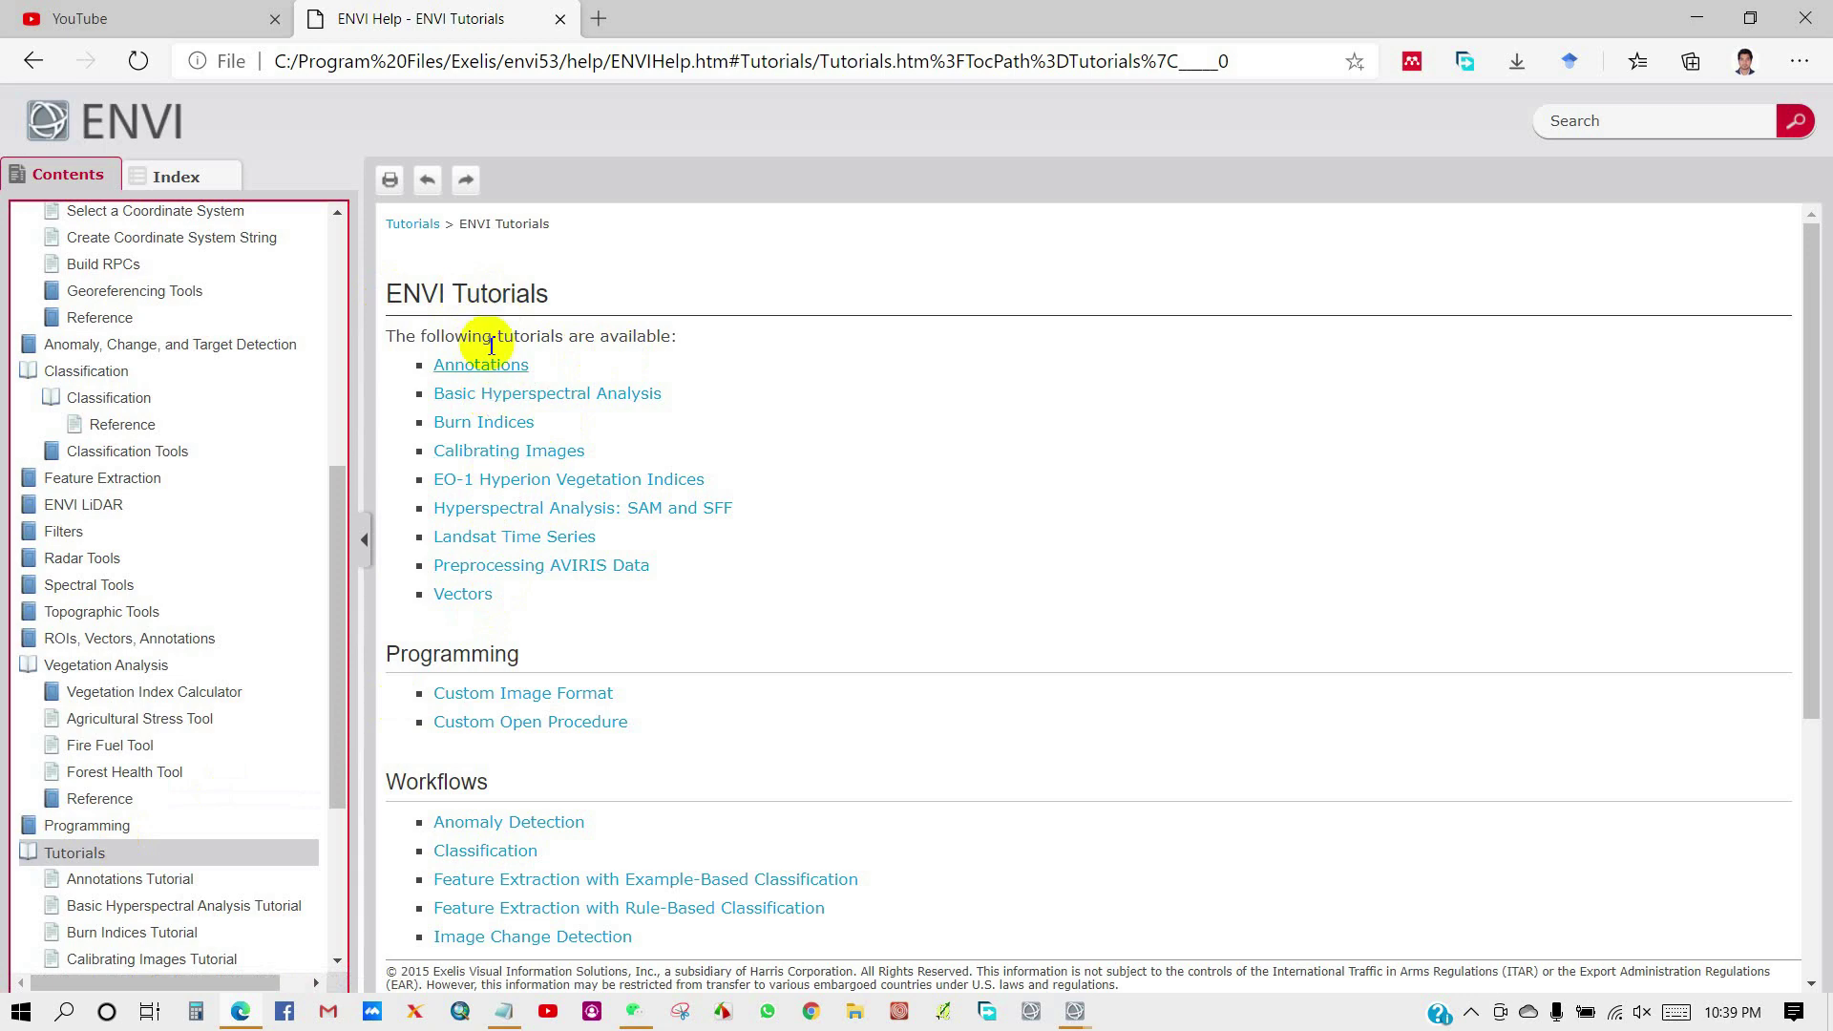
{"action": "scroll", "coordinate": [513, 559], "scroll_direction": "down", "scroll_amount": 3}
{"action": "scroll", "coordinate": [512, 571], "scroll_direction": "down", "scroll_amount": 2}
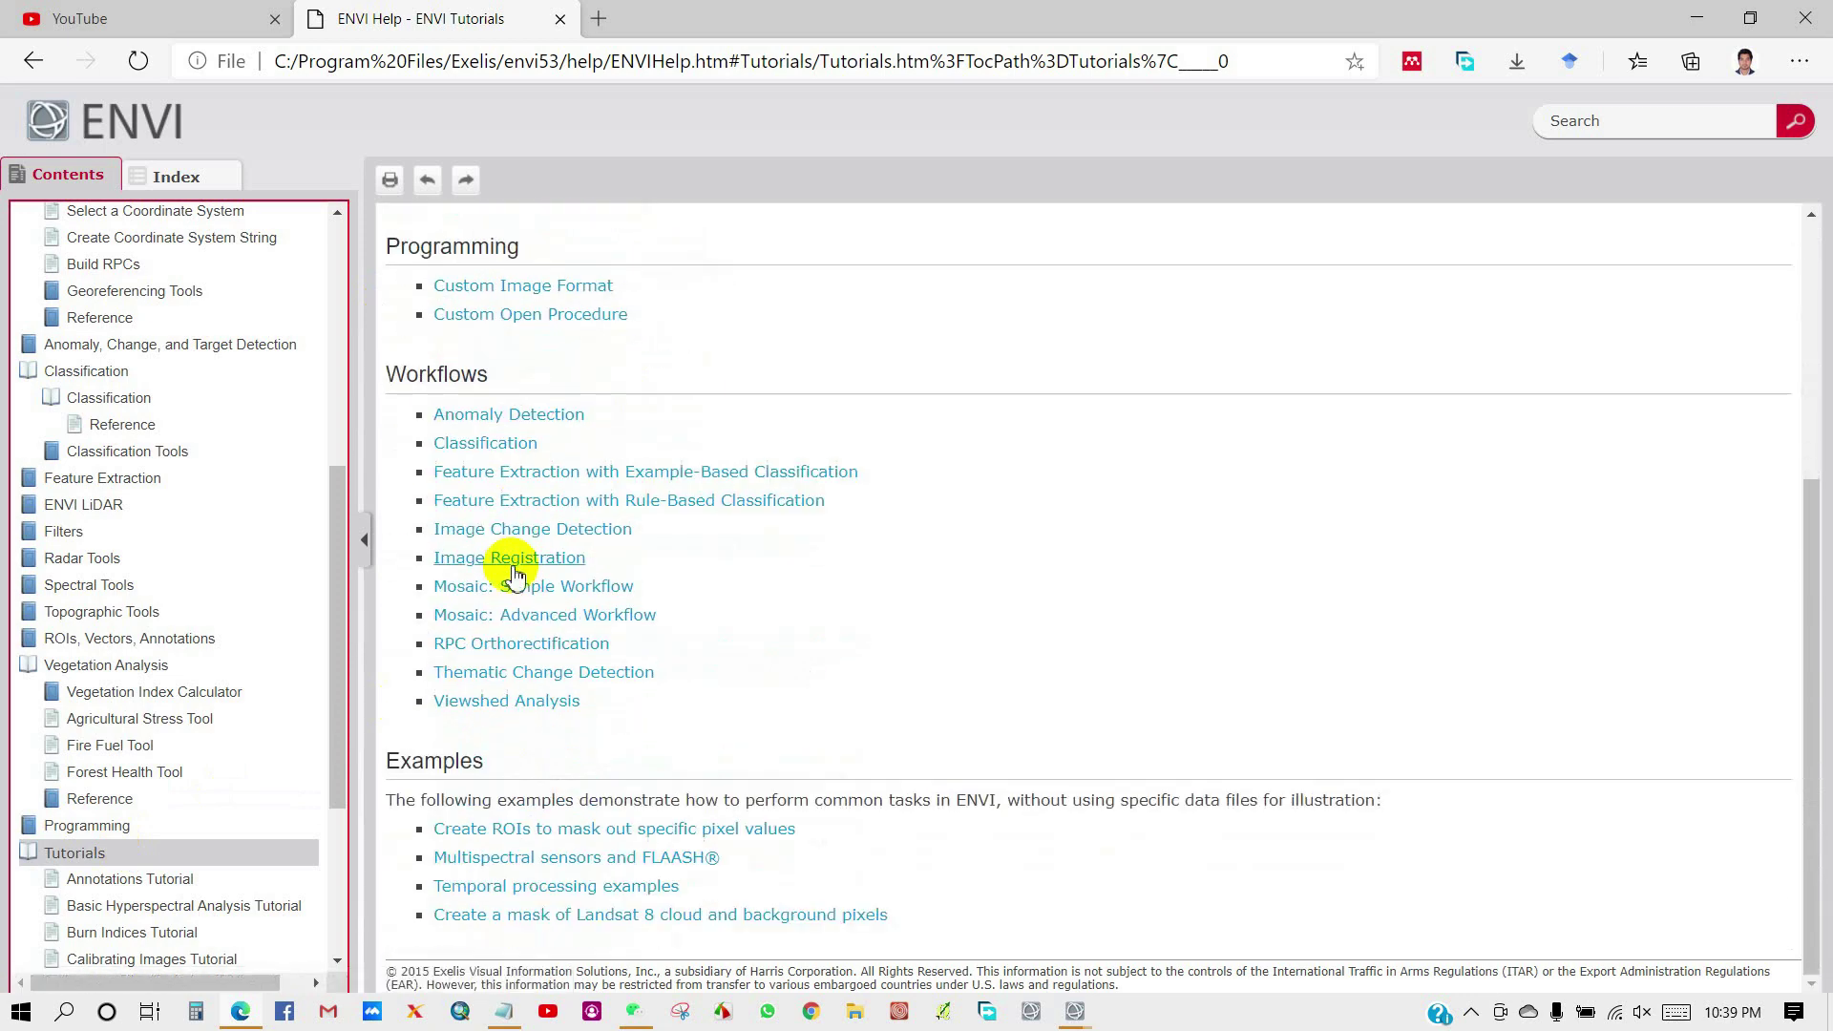
{"action": "scroll", "coordinate": [258, 763], "scroll_direction": "down", "scroll_amount": 3}
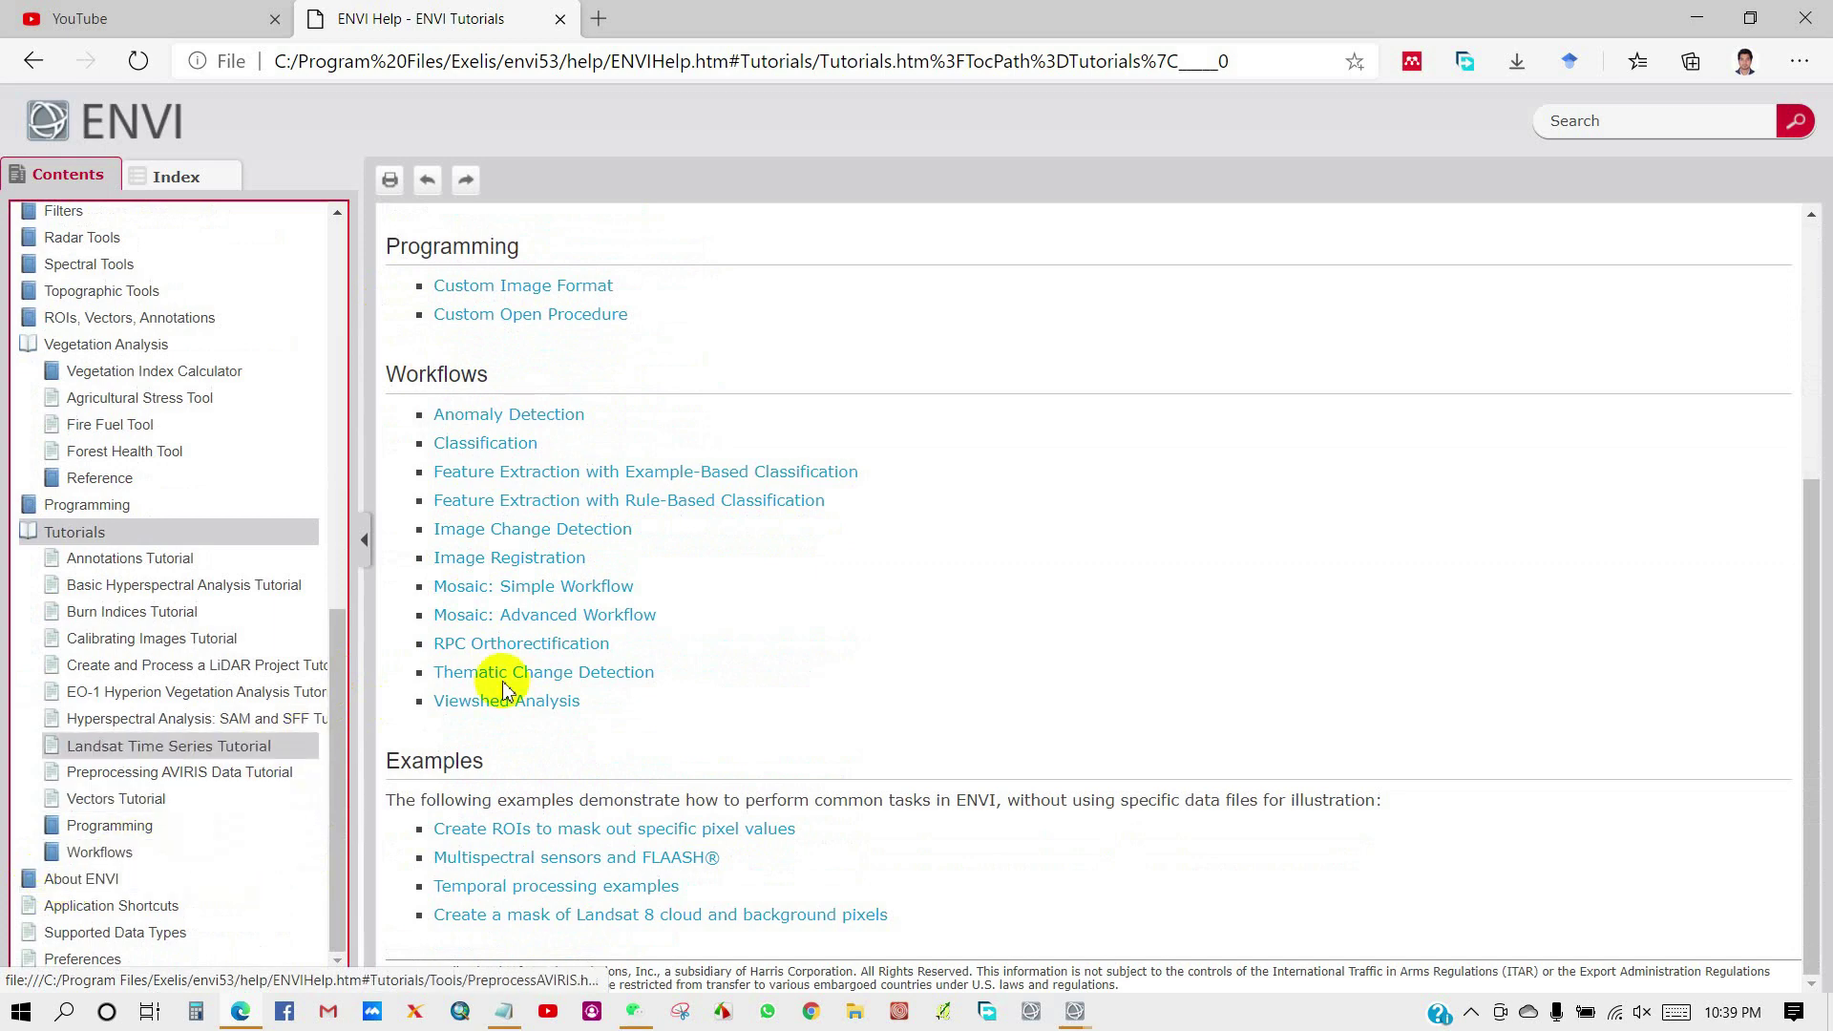
{"action": "scroll", "coordinate": [658, 648], "scroll_direction": "up", "scroll_amount": 5}
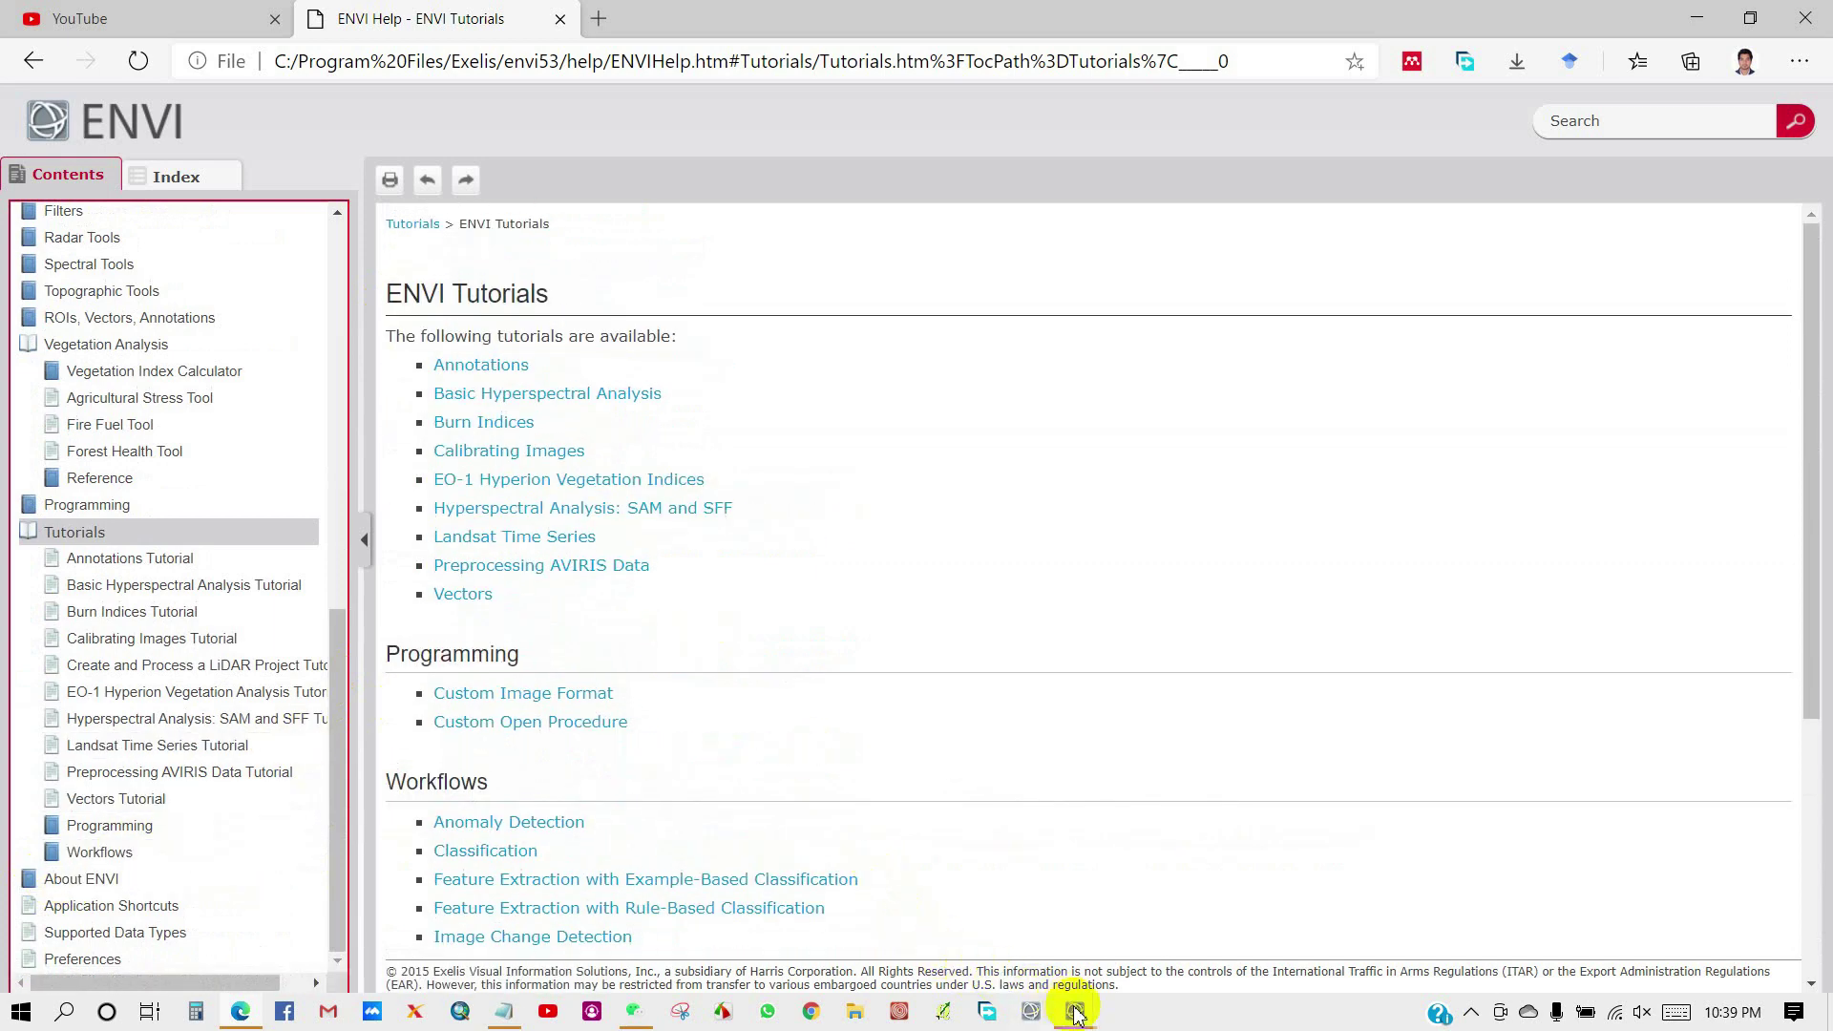
{"action": "mouse_move", "coordinate": [1074, 1011]}
{"action": "left_click", "coordinate": [1205, 912]}
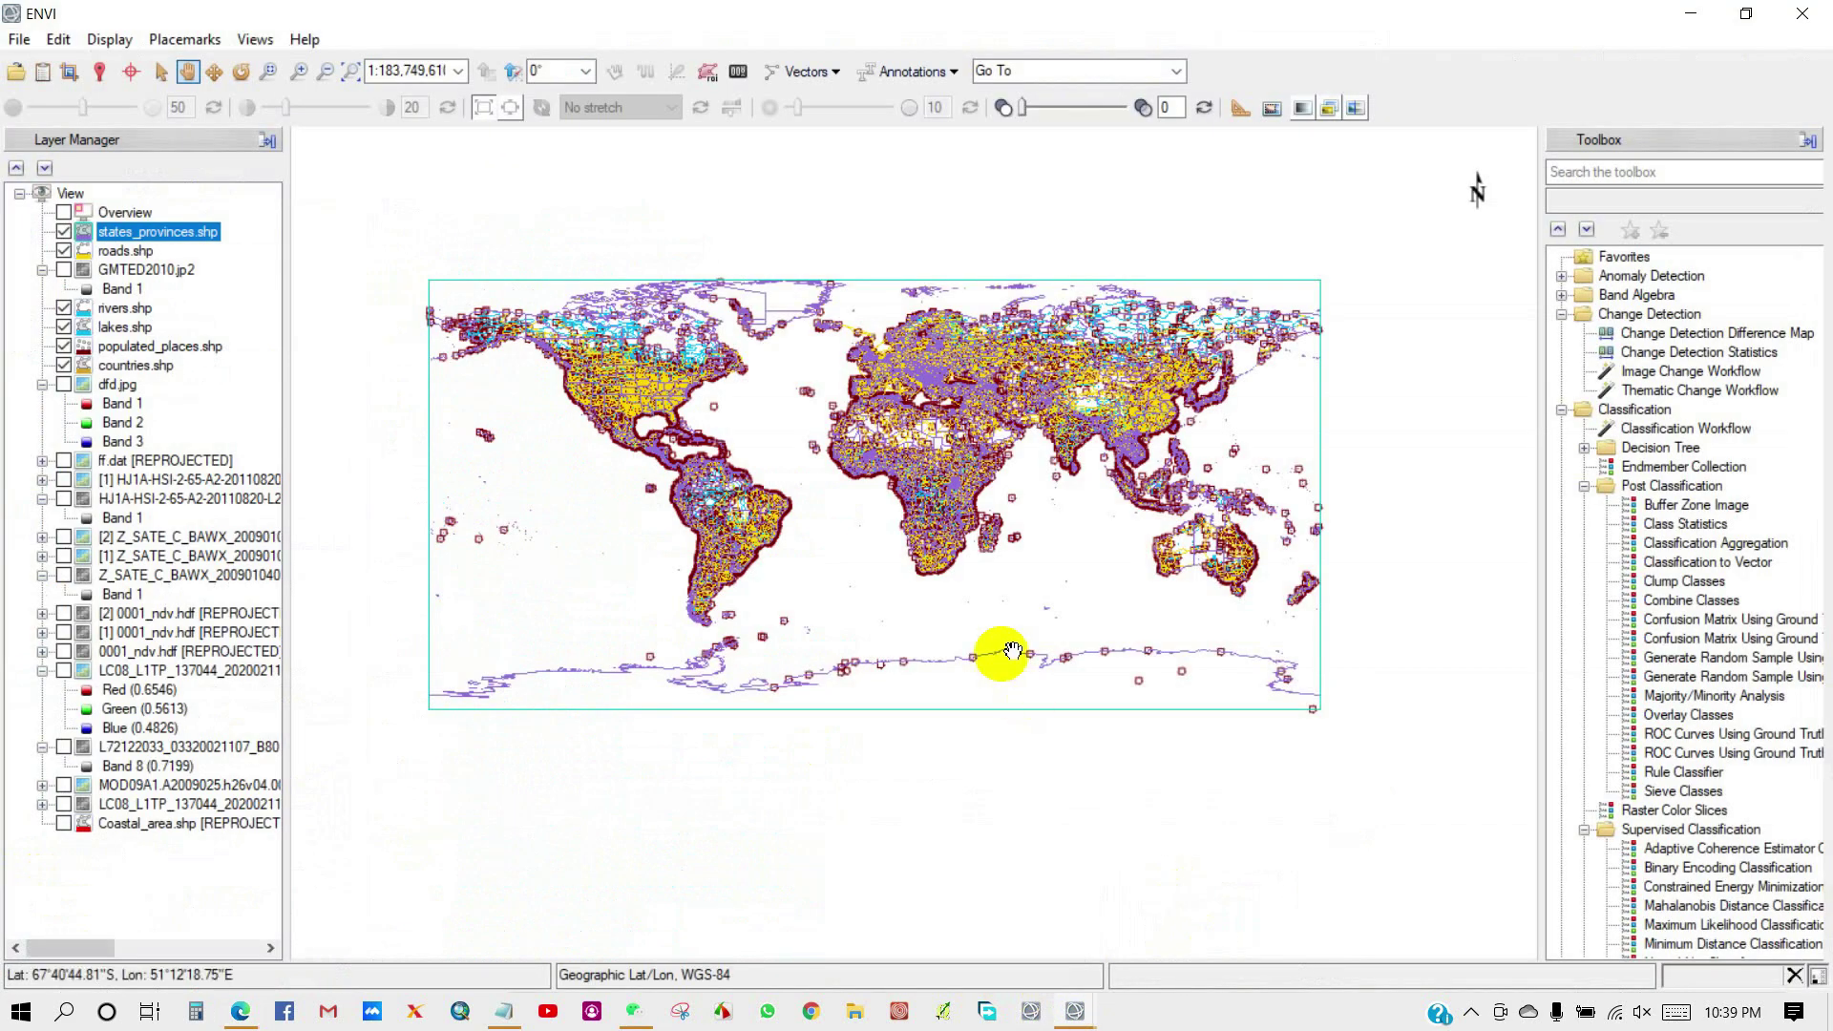